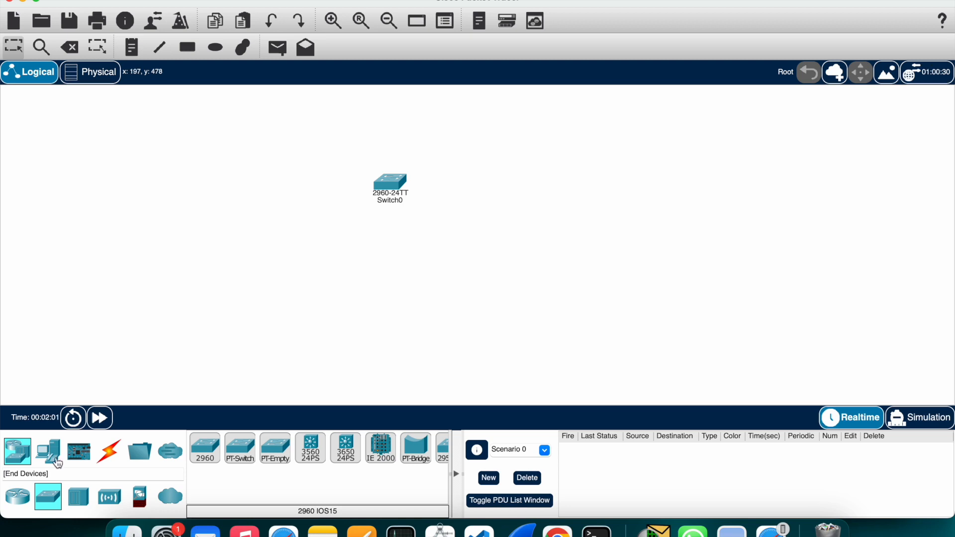
Step: Place two PCs on the workspace below the switch
{"action": "left_click", "coordinate": [48, 451]}
{"action": "left_click", "coordinate": [204, 449]}
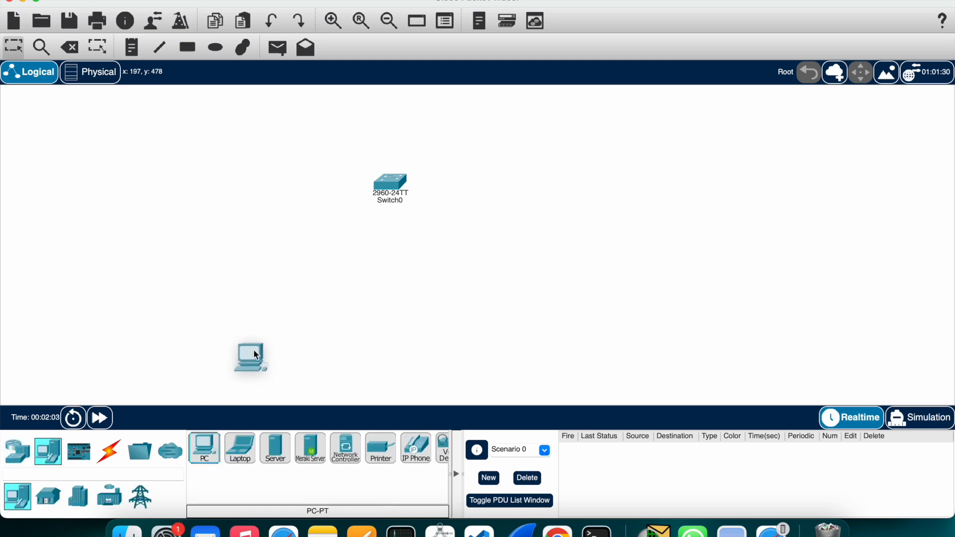
{"action": "left_click", "coordinate": [268, 271]}
{"action": "left_click", "coordinate": [205, 449]}
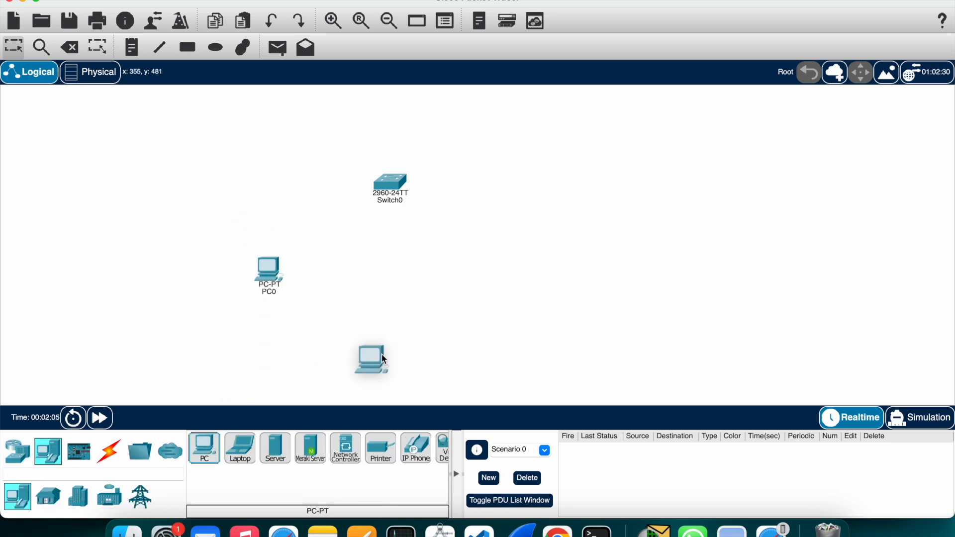
{"action": "left_click", "coordinate": [369, 284]}
Step: Spread the two PCs farther apart and add a third PC between them
{"action": "left_click", "coordinate": [240, 449]}
{"action": "left_click_drag", "start_coordinate": [507, 293], "coordinate": [237, 468]}
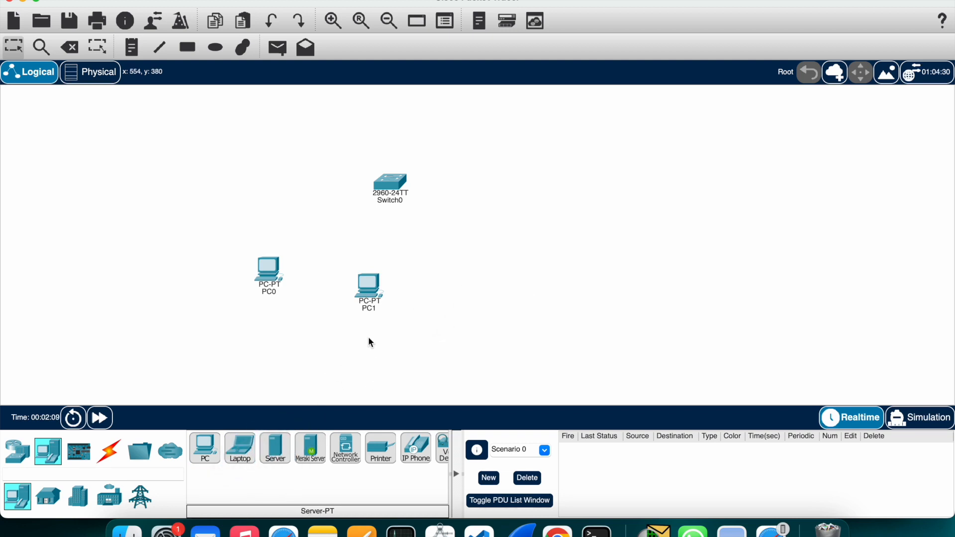
{"action": "left_click_drag", "start_coordinate": [368, 286], "coordinate": [469, 288]}
{"action": "left_click_drag", "start_coordinate": [269, 272], "coordinate": [240, 270]}
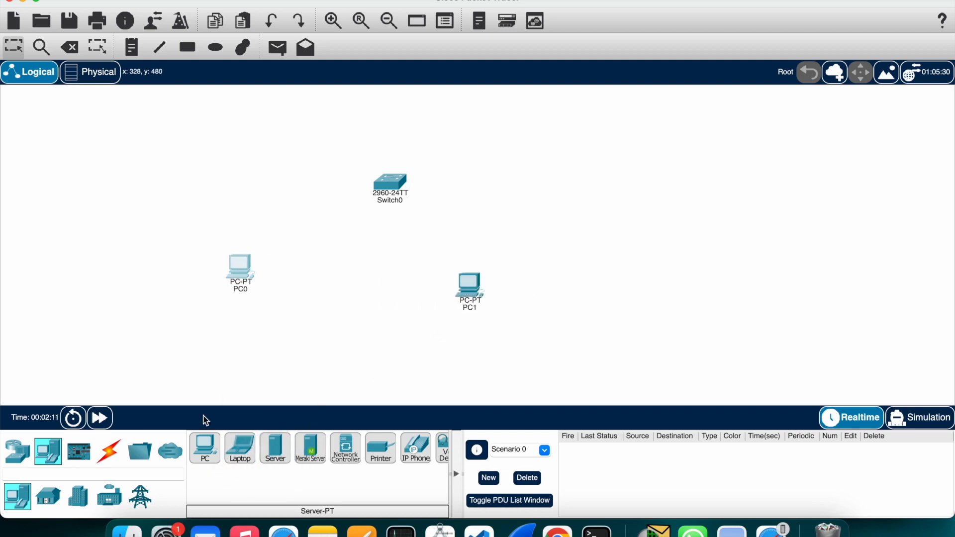
{"action": "left_click", "coordinate": [206, 451]}
{"action": "left_click", "coordinate": [353, 286]}
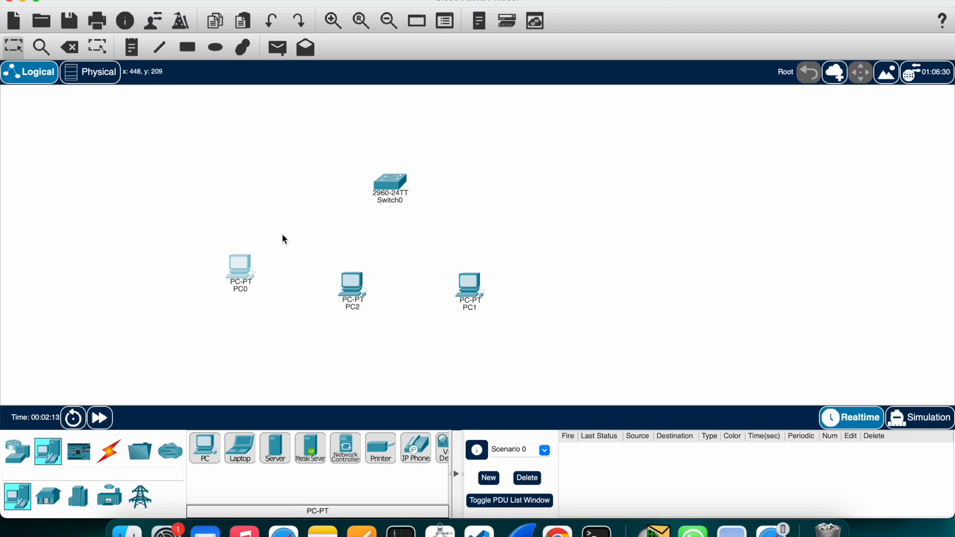
Step: Connect PC0, PC2 and PC1 to Switch0 using the automatically chosen connection type
{"action": "left_click", "coordinate": [109, 451]}
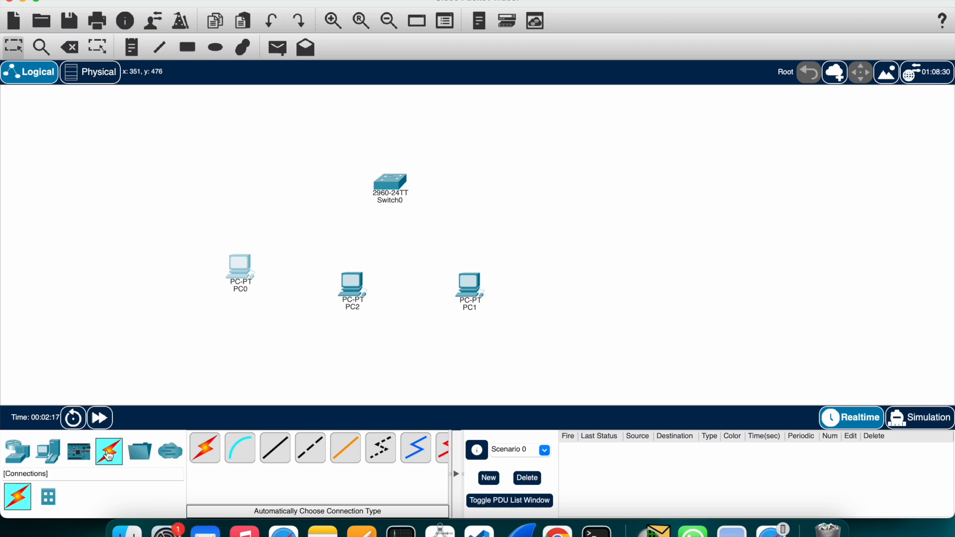
{"action": "left_click", "coordinate": [211, 451]}
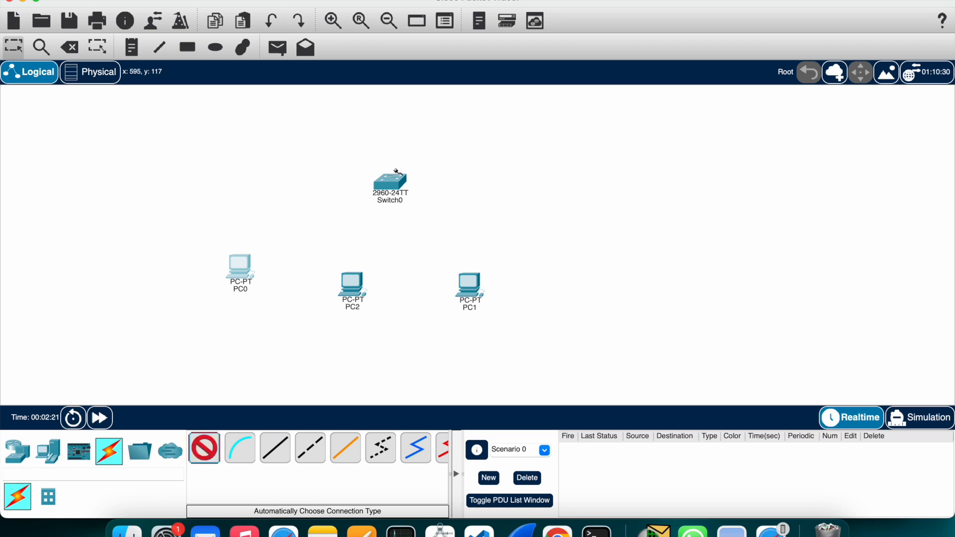
{"action": "left_click", "coordinate": [241, 266]}
{"action": "left_click", "coordinate": [398, 180]}
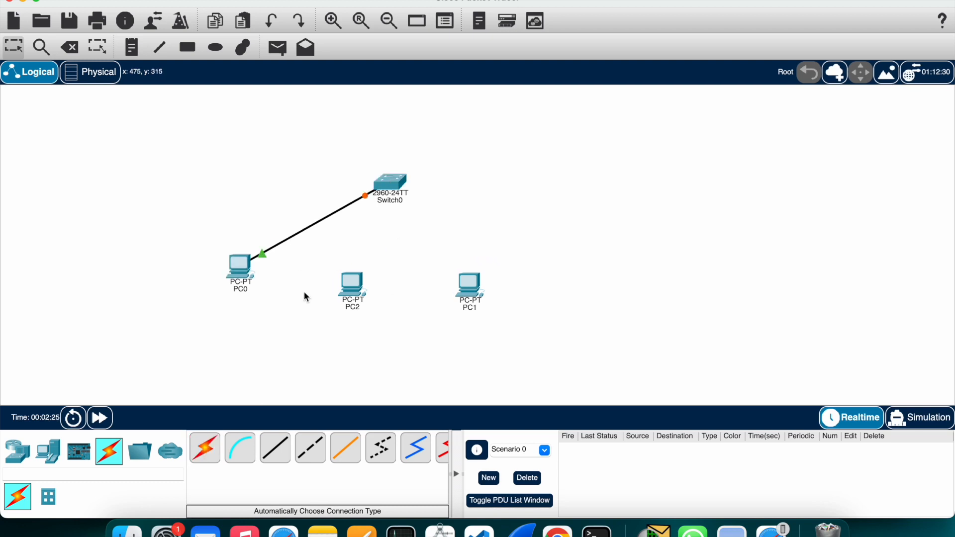
{"action": "left_click", "coordinate": [205, 447]}
{"action": "left_click", "coordinate": [357, 285]}
{"action": "left_click", "coordinate": [393, 178]}
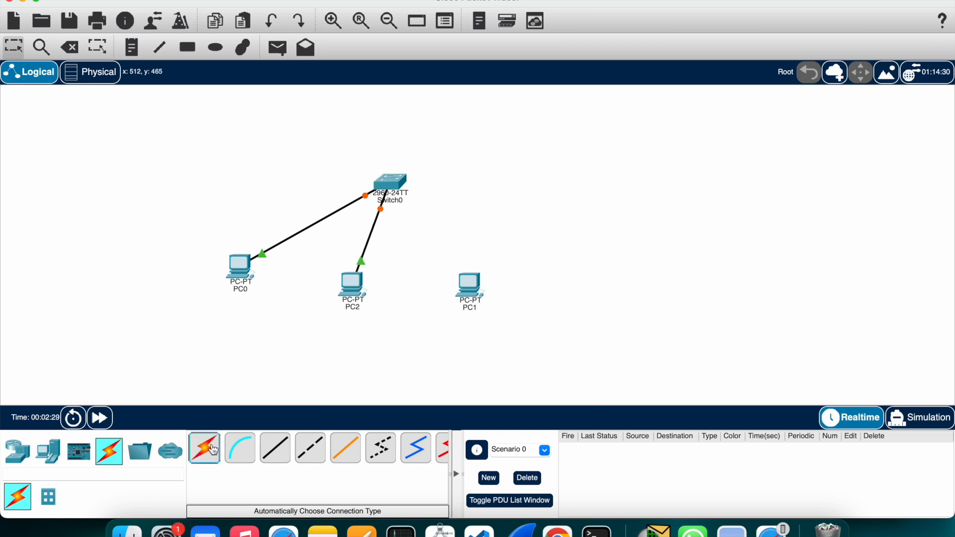
{"action": "left_click", "coordinate": [468, 289]}
{"action": "left_click", "coordinate": [395, 181]}
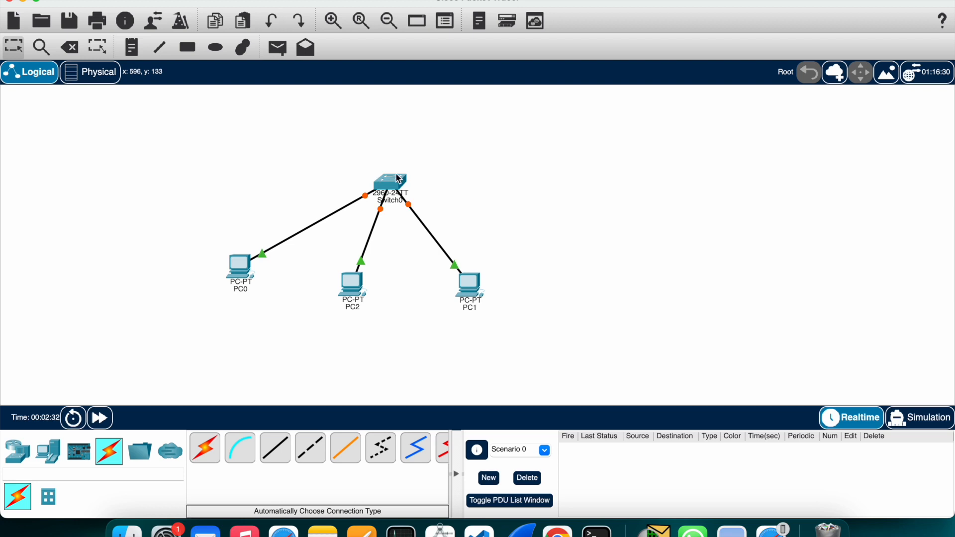
Step: Examine the port details of Switch0 and the FastEthernet0 interface settings of PC0
{"action": "mouse_move", "coordinate": [399, 178]}
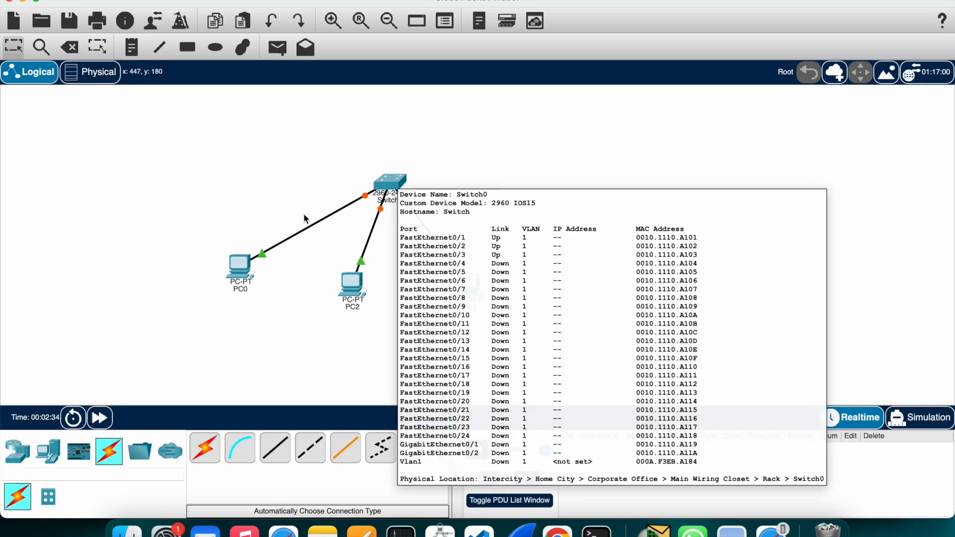
{"action": "left_click", "coordinate": [243, 276]}
{"action": "left_click", "coordinate": [462, 78]}
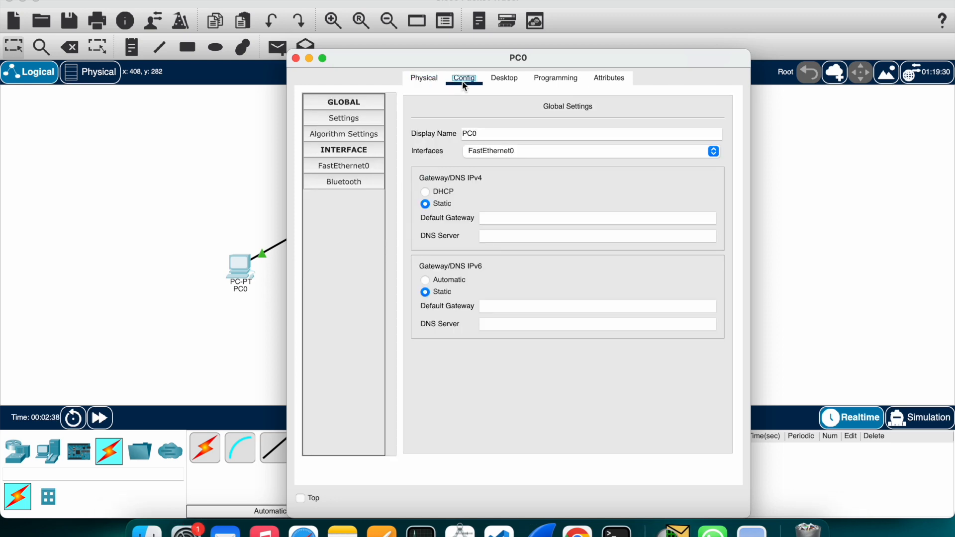
{"action": "left_click_drag", "start_coordinate": [387, 58], "coordinate": [578, 62]}
{"action": "left_click", "coordinate": [528, 172]}
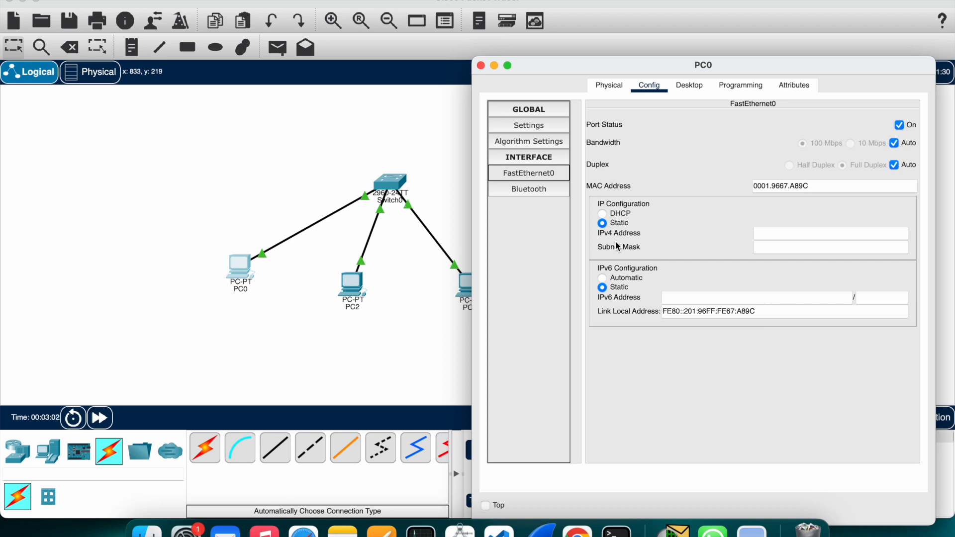
{"action": "left_click_drag", "start_coordinate": [667, 70], "coordinate": [627, 52]}
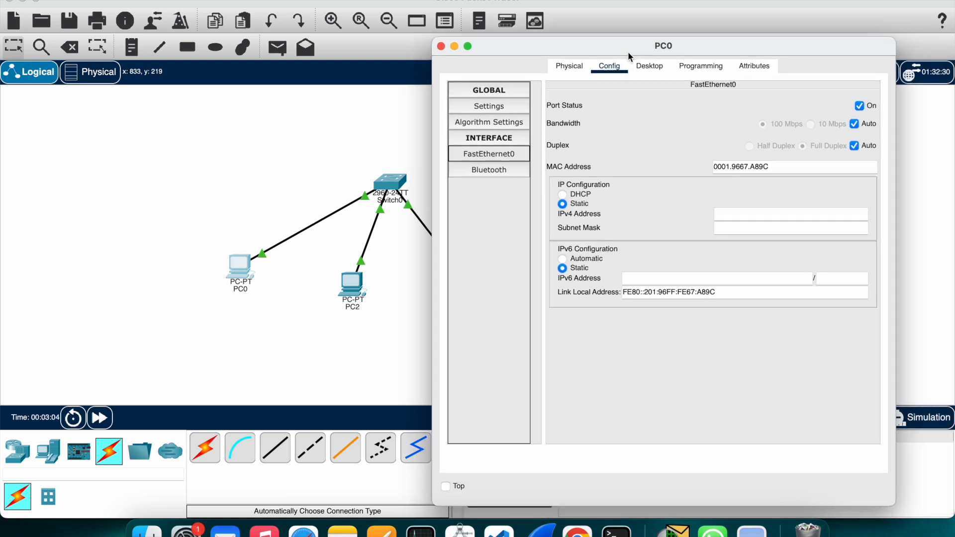
{"action": "left_click", "coordinate": [746, 217]}
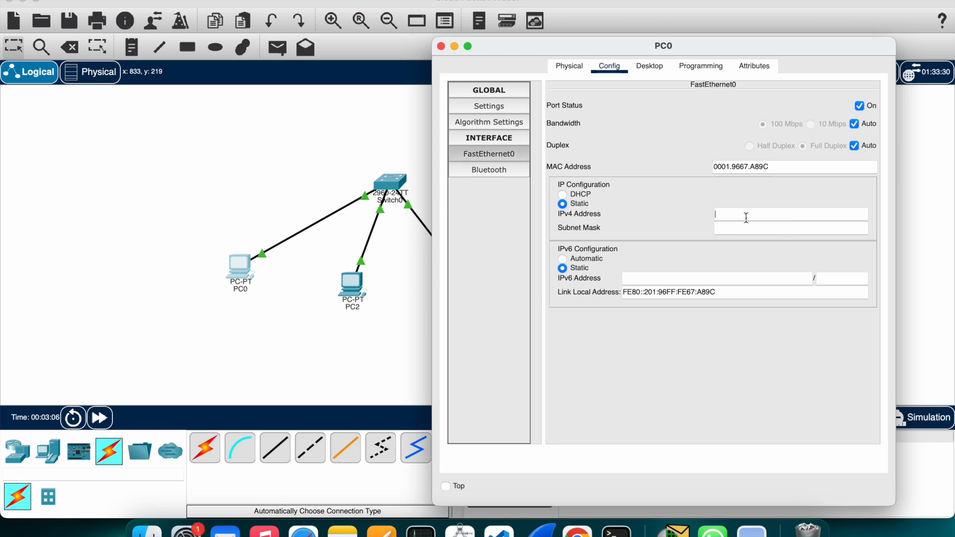
{"action": "left_click", "coordinate": [173, 138]}
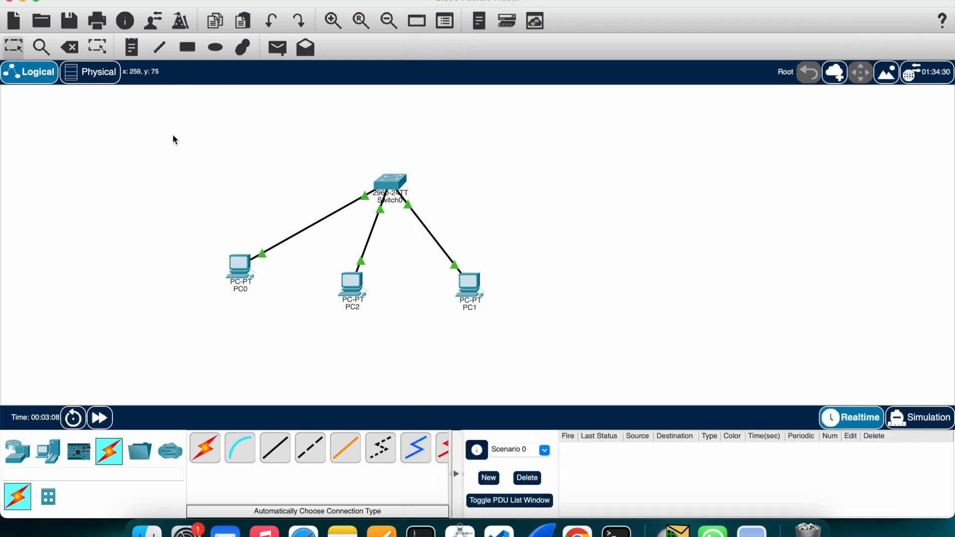
Step: Label PC0, PC2 and PC1 with the notes 192.168.0.1, 192.168.0.2 and 192.168.0.3, placing the first note below PC0
{"action": "left_click", "coordinate": [132, 48]}
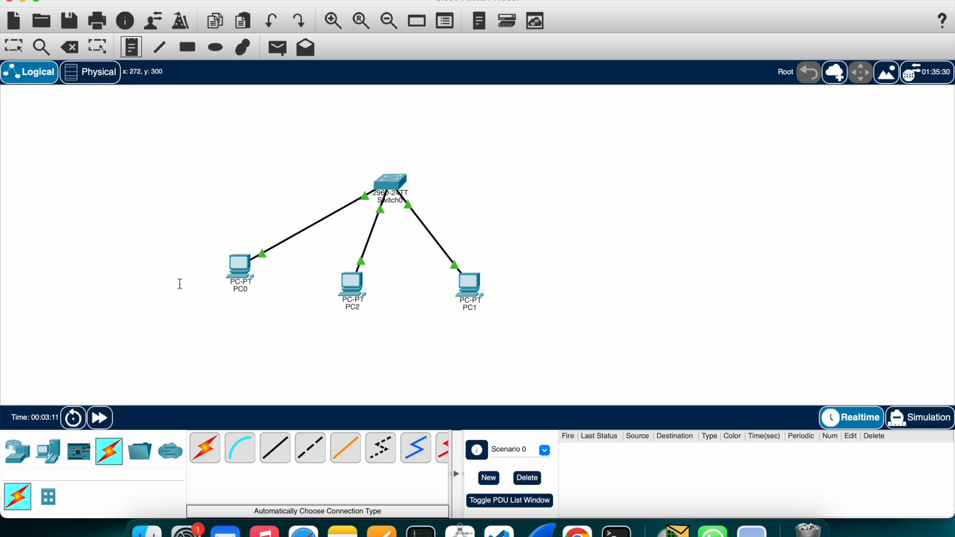
{"action": "left_click", "coordinate": [212, 245]}
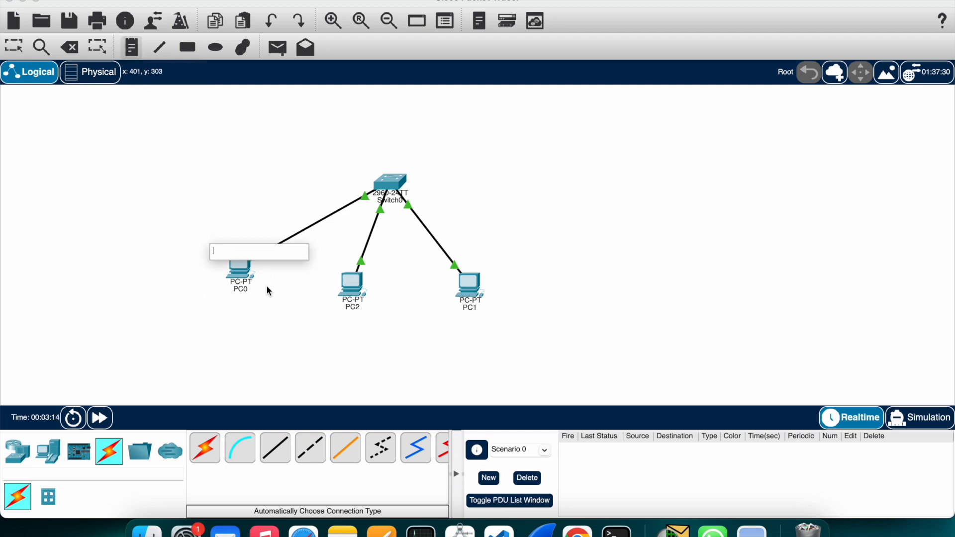
{"action": "type", "text": "192.168.0.1"}
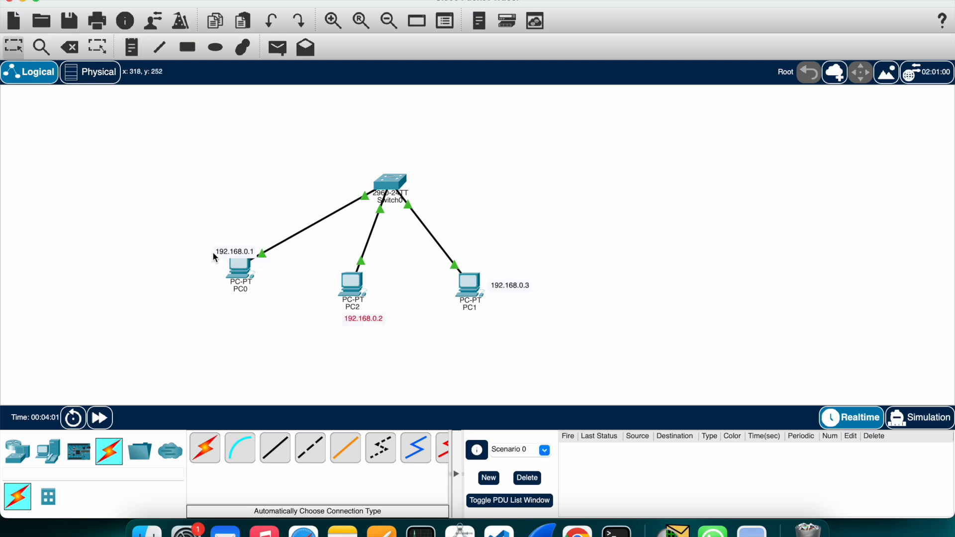
{"action": "left_click_drag", "start_coordinate": [219, 251], "coordinate": [211, 303]}
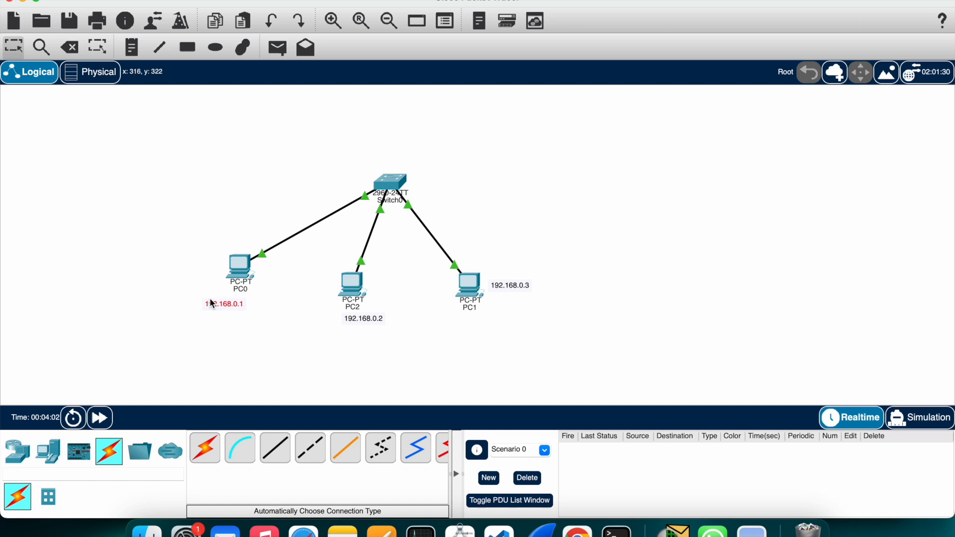
Step: Give PC0 the static IPv4 address 192.168.0.1 with subnet mask 255.255.255.0 and close its window
{"action": "left_click", "coordinate": [246, 267]}
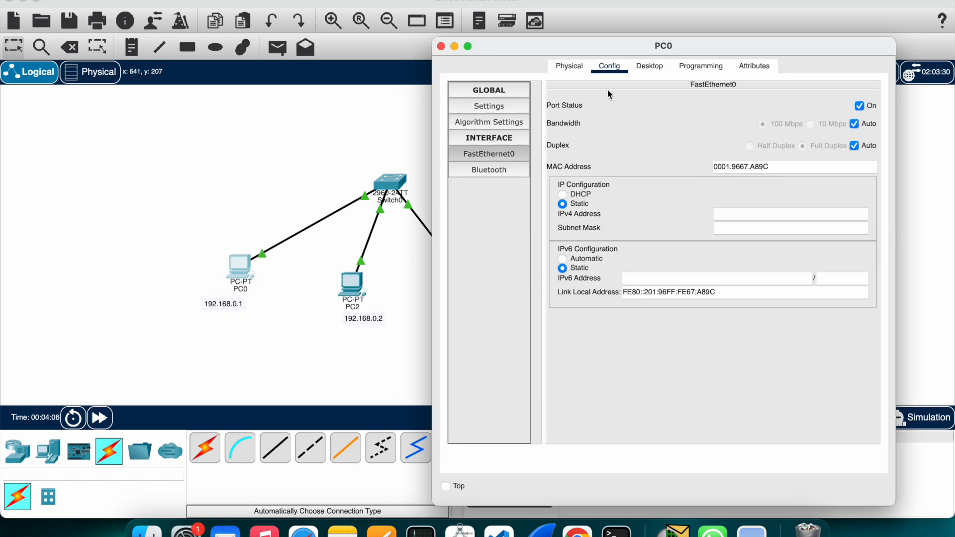
{"action": "left_click", "coordinate": [648, 69]}
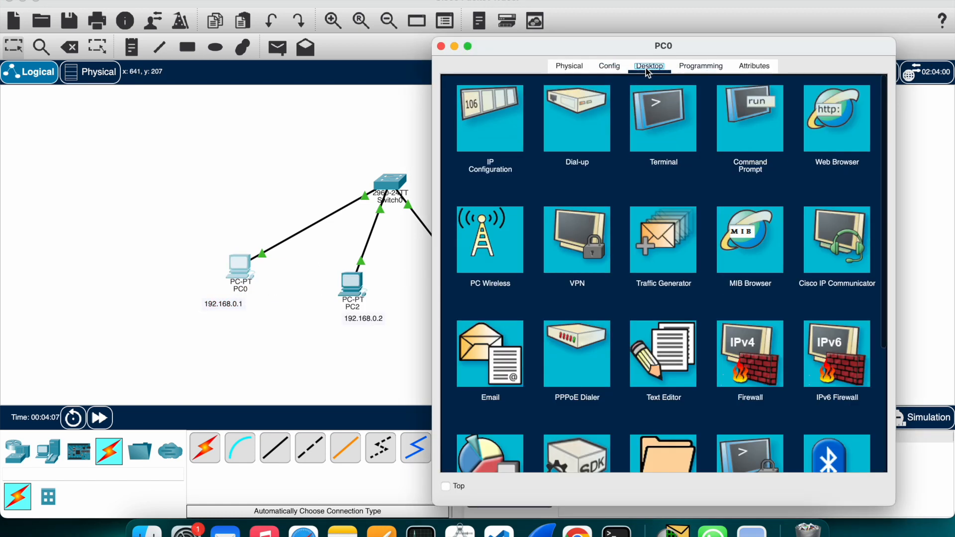
{"action": "left_click", "coordinate": [512, 119]}
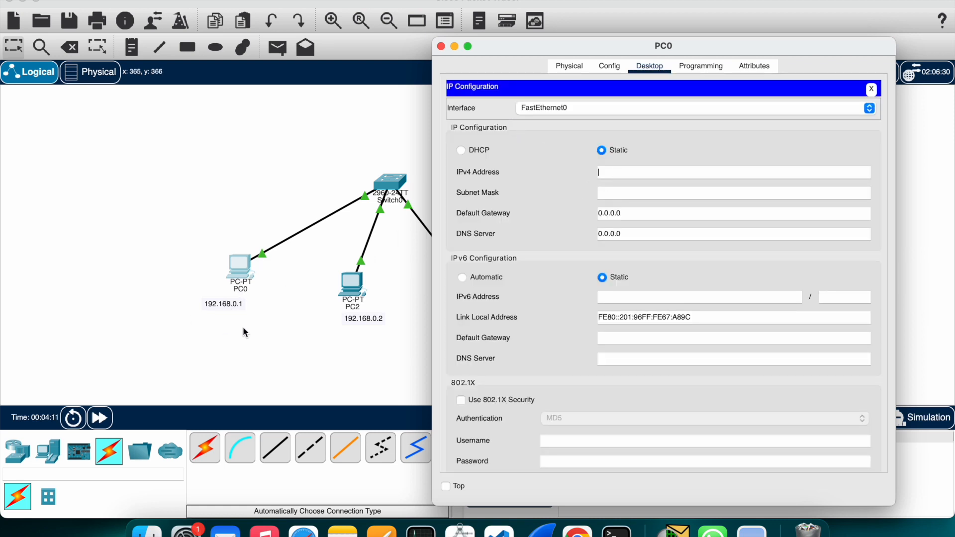
{"action": "type", "text": "192.168.0.1"}
{"action": "key", "text": "Tab"}
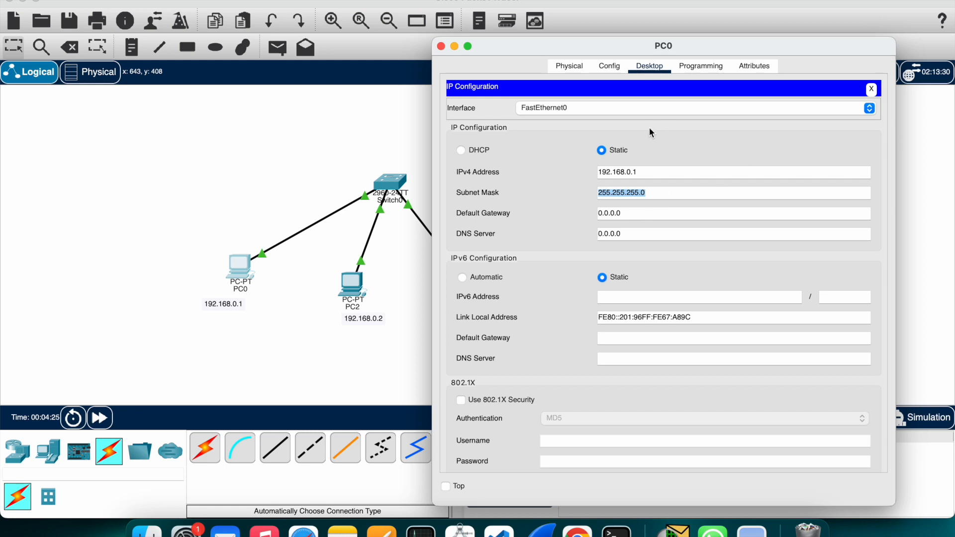
{"action": "key", "text": "Tab"}
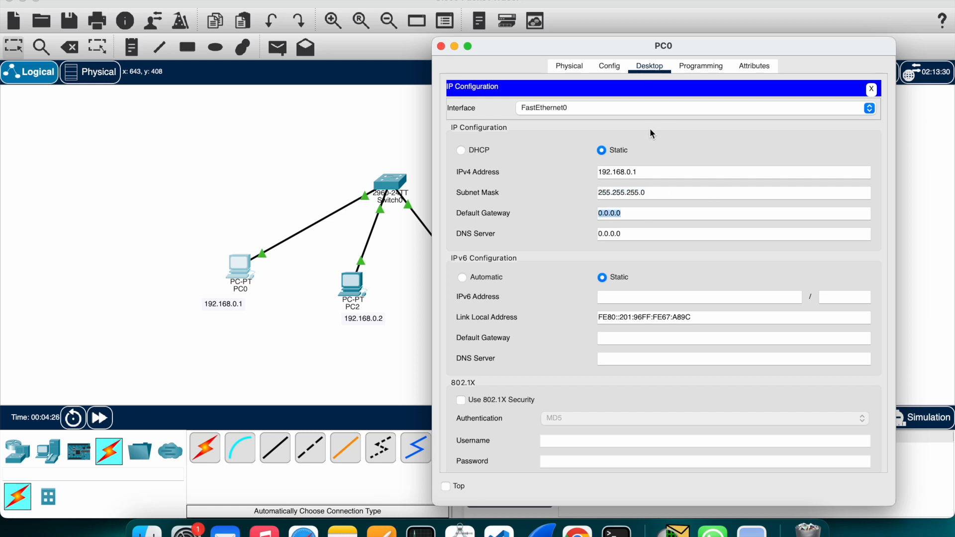
{"action": "left_click", "coordinate": [441, 47]}
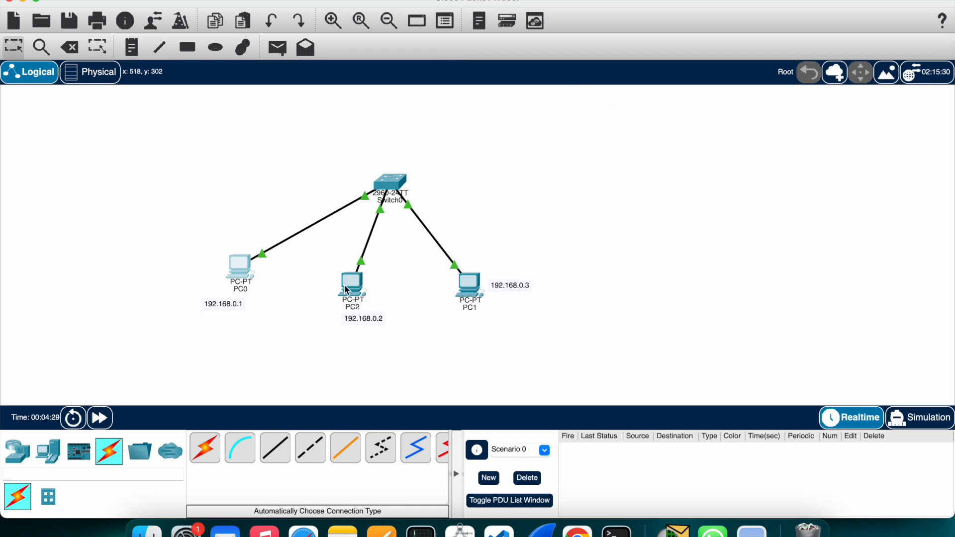
Step: Give PC2 the static IPv4 address 192.168.0.2 with subnet mask 255.255.255.0 and close its window
{"action": "left_click", "coordinate": [352, 288]}
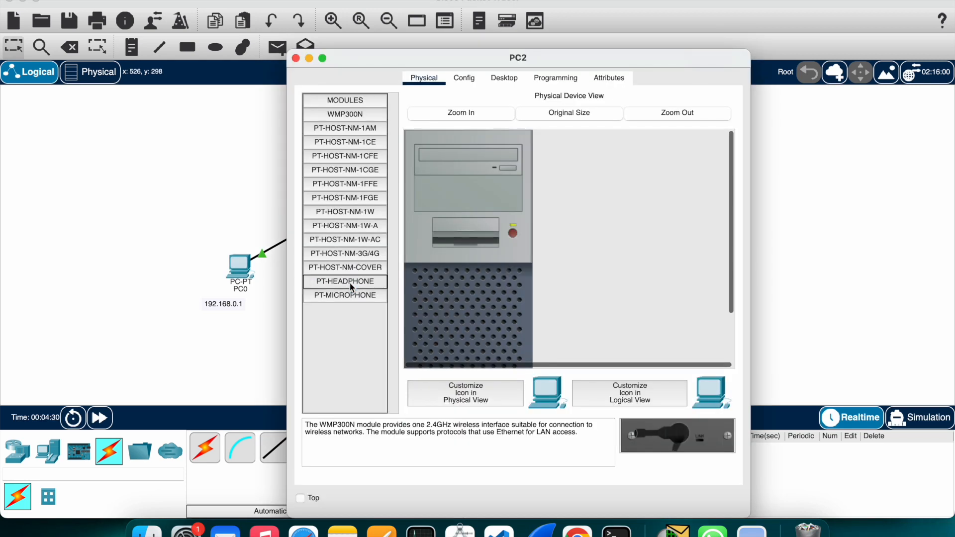
{"action": "left_click", "coordinate": [509, 77]}
{"action": "left_click", "coordinate": [296, 59]}
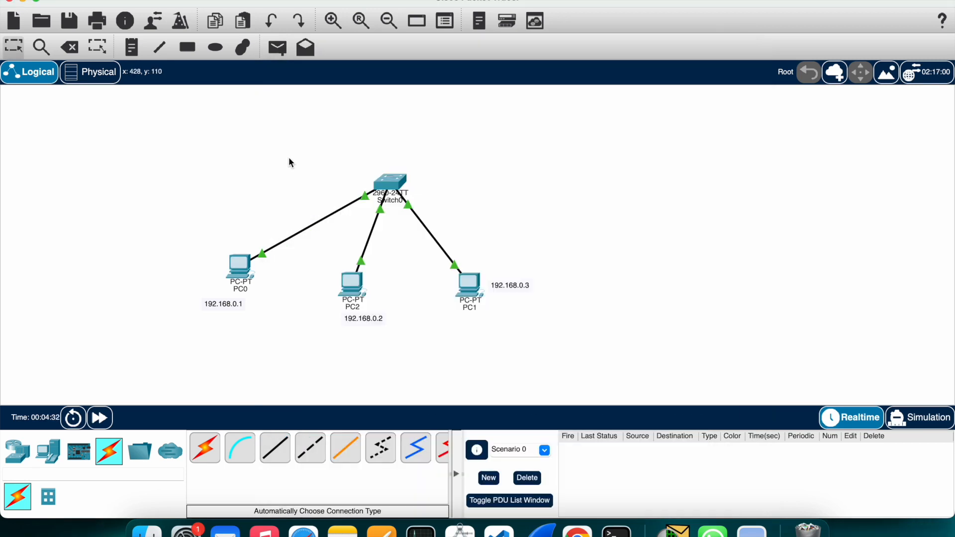
{"action": "left_click", "coordinate": [350, 289]}
{"action": "left_click", "coordinate": [363, 127]}
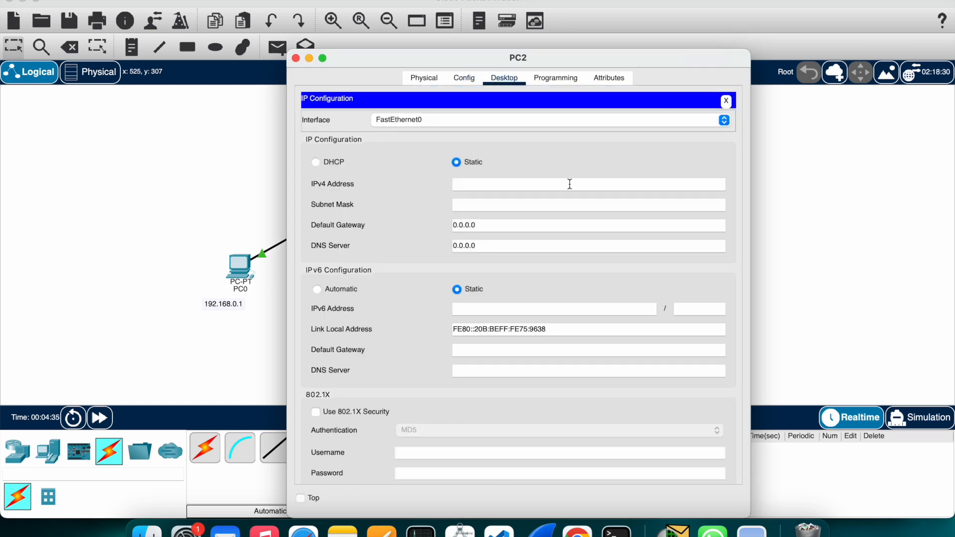
{"action": "type", "text": "192.168.0.1"}
{"action": "key", "text": "BackSpace"}
{"action": "type", "text": "2"}
{"action": "left_click", "coordinate": [569, 201]}
{"action": "left_click", "coordinate": [533, 226]}
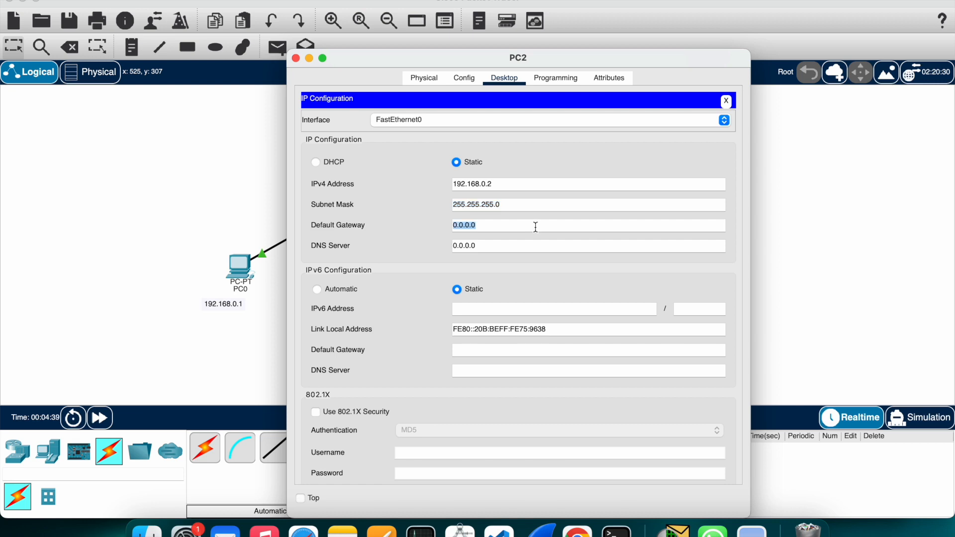
{"action": "left_click", "coordinate": [295, 58]}
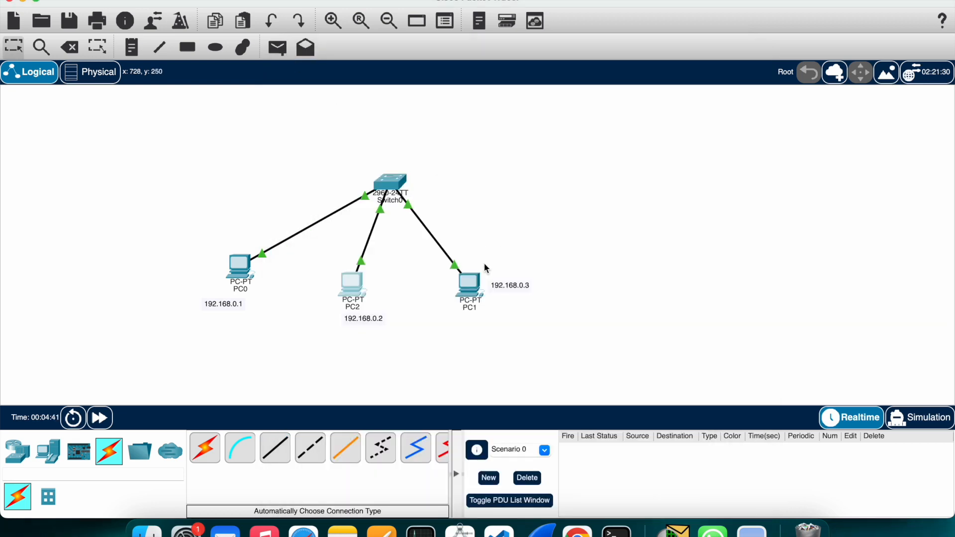
Step: Give PC1 the static IPv4 address 192.168.0.3 with subnet mask 255.255.255.0 and close its window
{"action": "left_click", "coordinate": [468, 287]}
{"action": "left_click", "coordinate": [504, 78]}
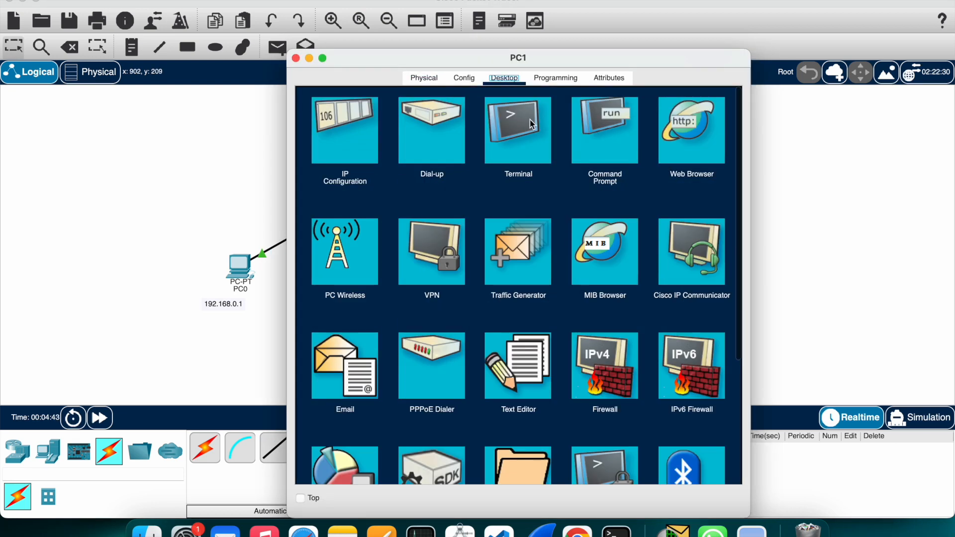
{"action": "left_click", "coordinate": [368, 146]}
{"action": "type", "text": "192.168.0.1"}
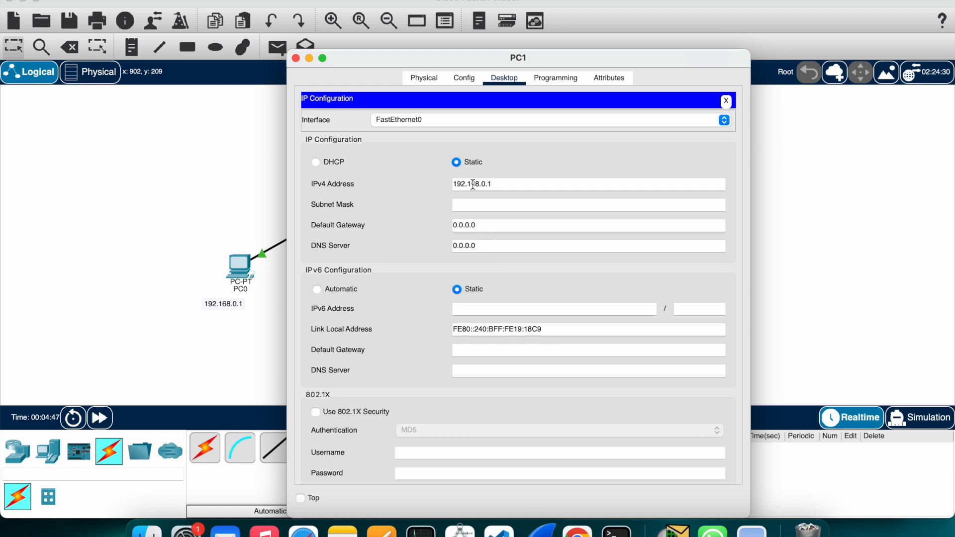
{"action": "key", "text": "Tab"}
{"action": "key", "text": "Tab"}
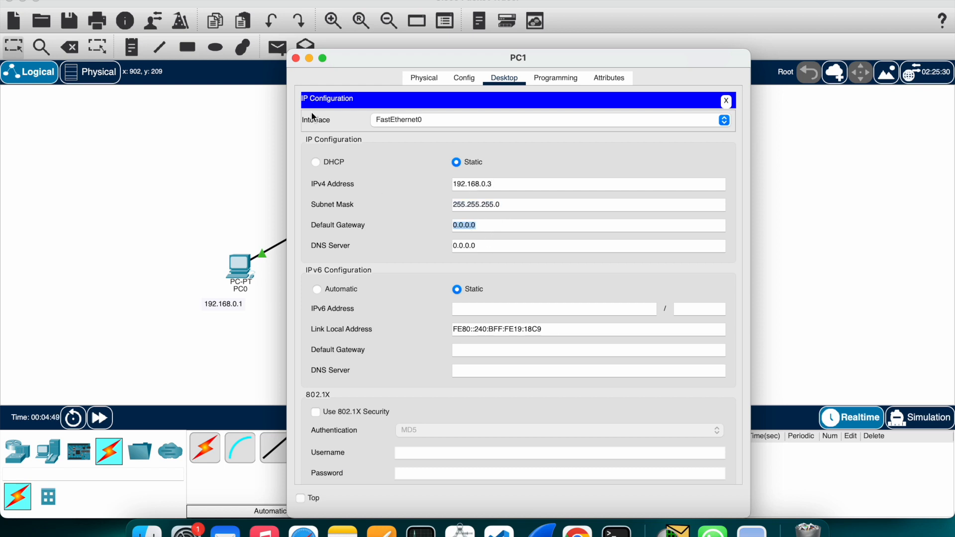
{"action": "left_click", "coordinate": [296, 58]}
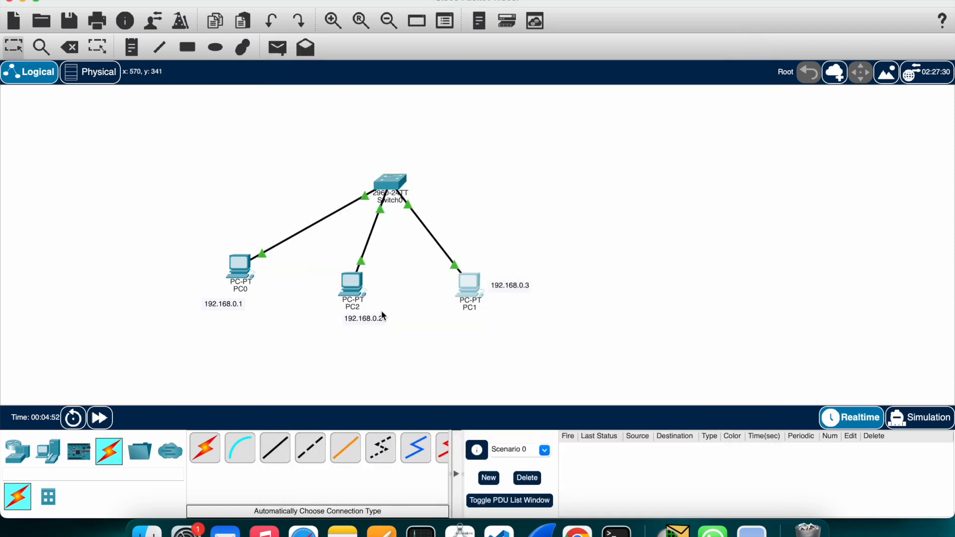
Step: Move the 192.168.0.3 note below PC1 and send a simple PDU from PC0 to PC1
{"action": "left_click_drag", "start_coordinate": [509, 287], "coordinate": [508, 313]}
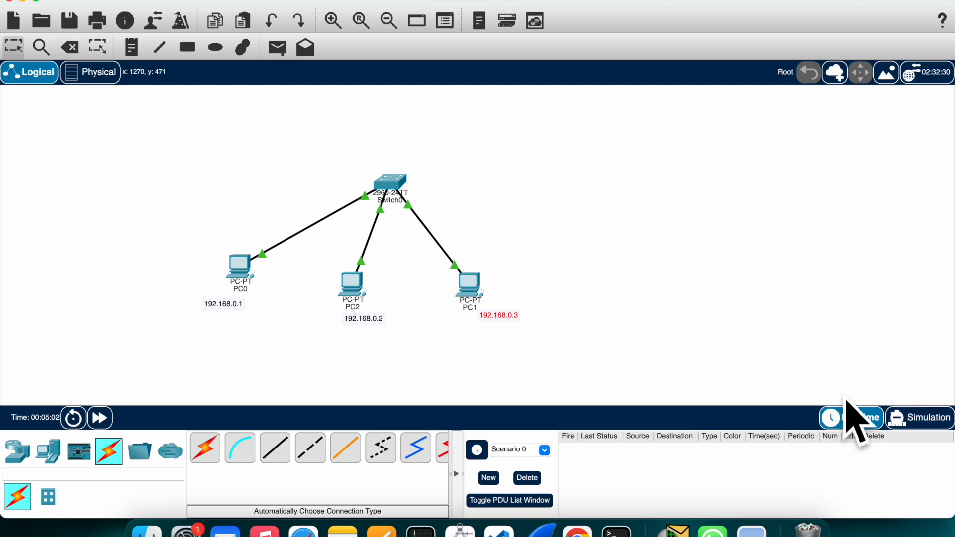
{"action": "left_click", "coordinate": [279, 52]}
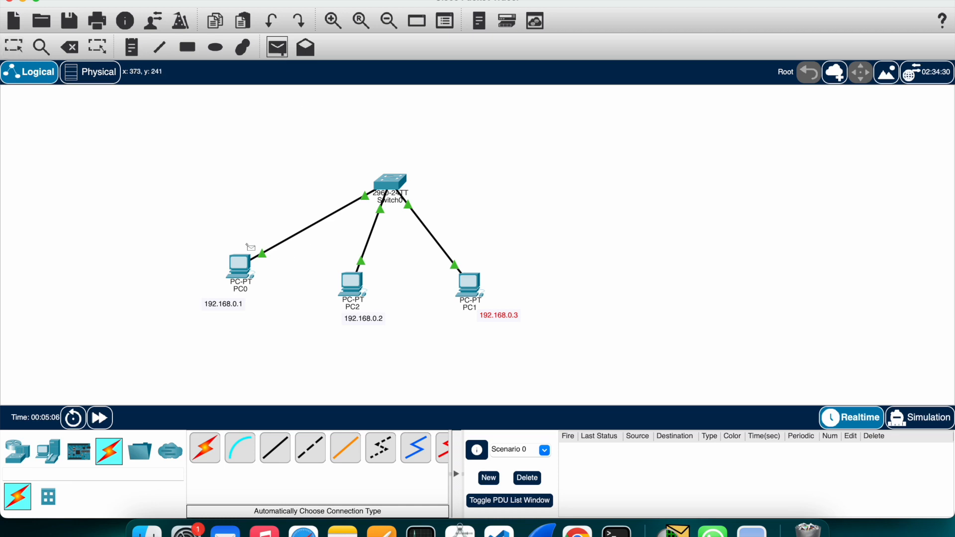
{"action": "left_click", "coordinate": [242, 272]}
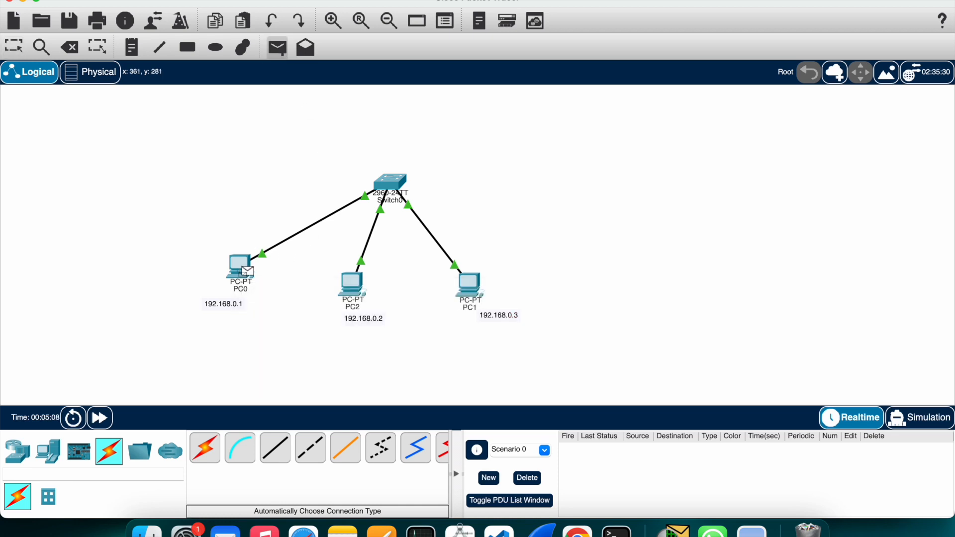
{"action": "left_click", "coordinate": [476, 292]}
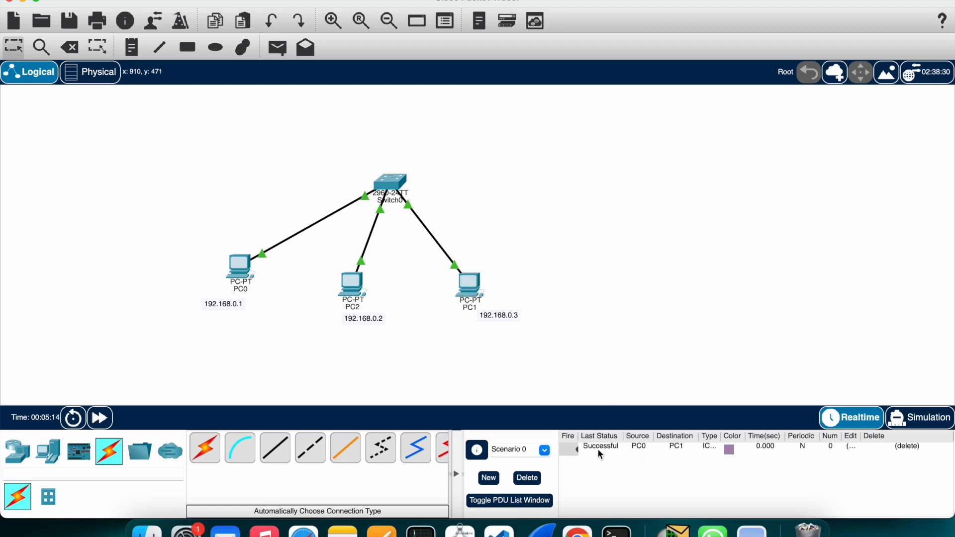
Step: Send one simple PDU from PC0 to PC2 and another from PC2 to PC0
{"action": "left_click", "coordinate": [284, 50]}
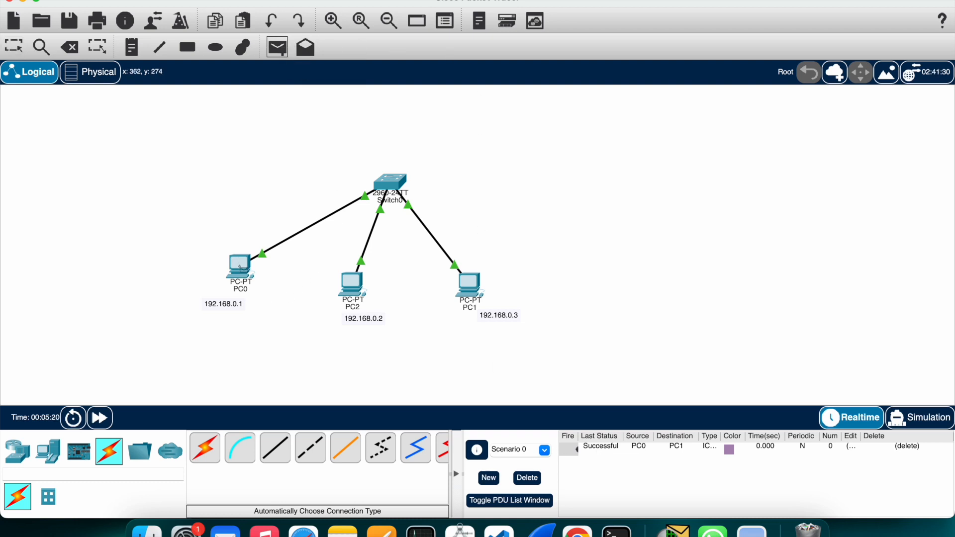
{"action": "left_click", "coordinate": [241, 269]}
{"action": "left_click", "coordinate": [350, 284]}
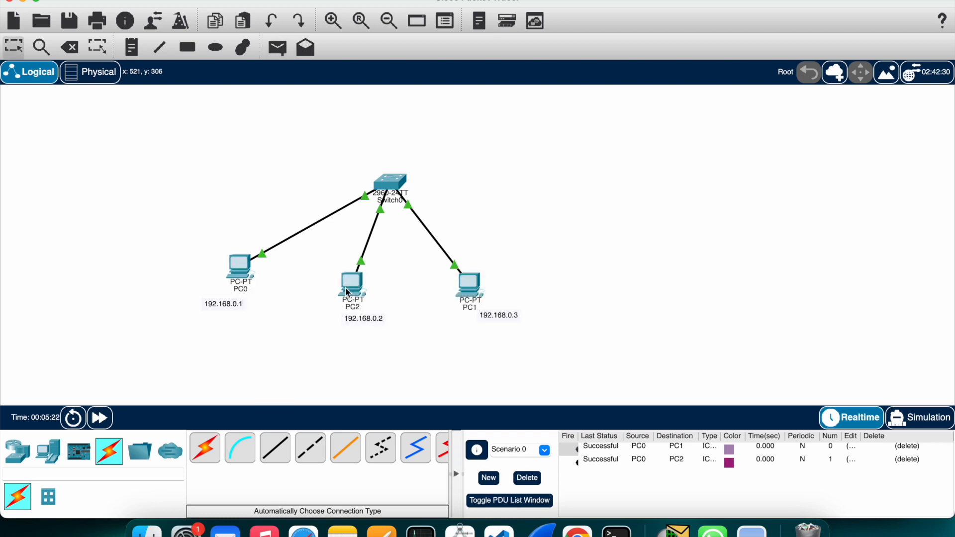
{"action": "left_click", "coordinate": [277, 47]}
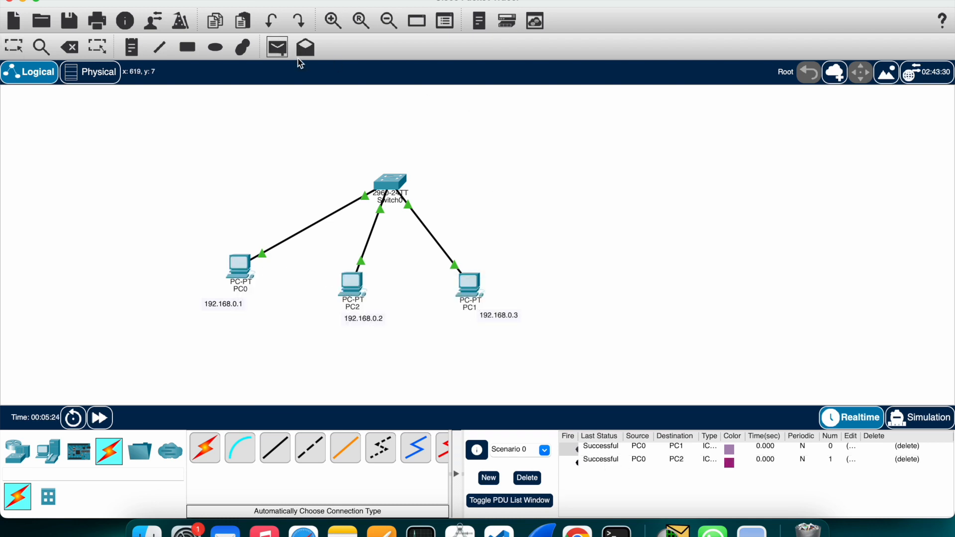
{"action": "left_click", "coordinate": [354, 288]}
{"action": "left_click", "coordinate": [241, 268]}
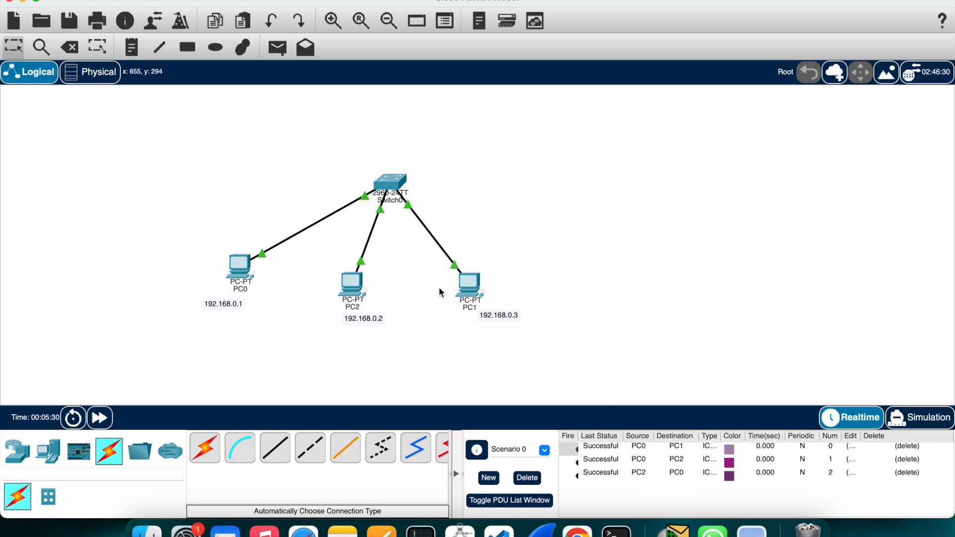
Step: Send one simple PDU from PC1 to PC2 and another from PC2 to PC1
{"action": "left_click", "coordinate": [277, 47]}
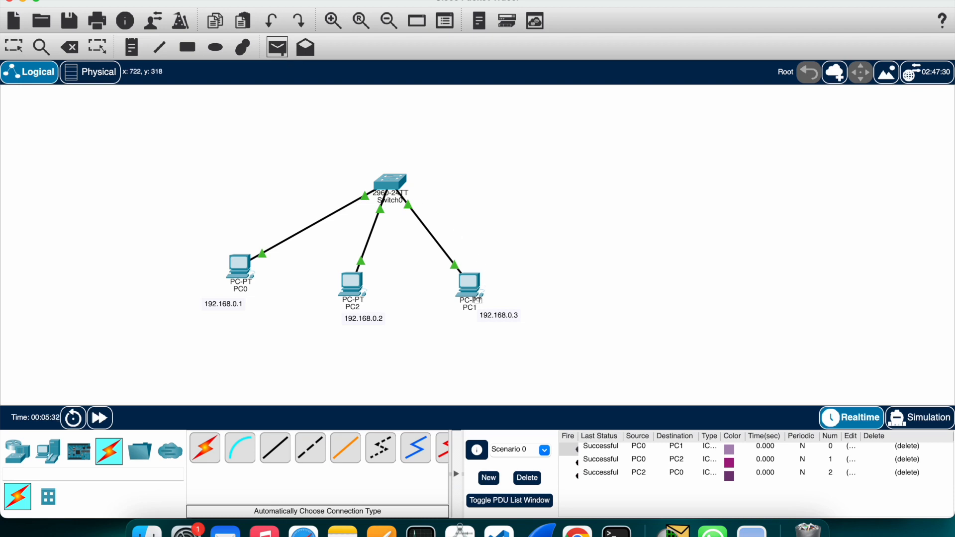
{"action": "left_click", "coordinate": [475, 289]}
{"action": "left_click", "coordinate": [355, 287]}
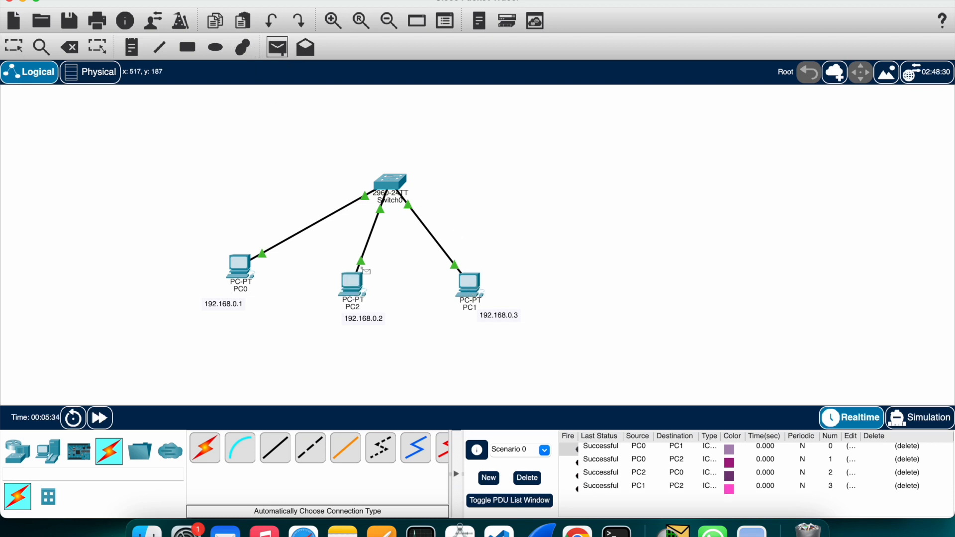
{"action": "left_click", "coordinate": [356, 287]}
{"action": "left_click", "coordinate": [485, 288]}
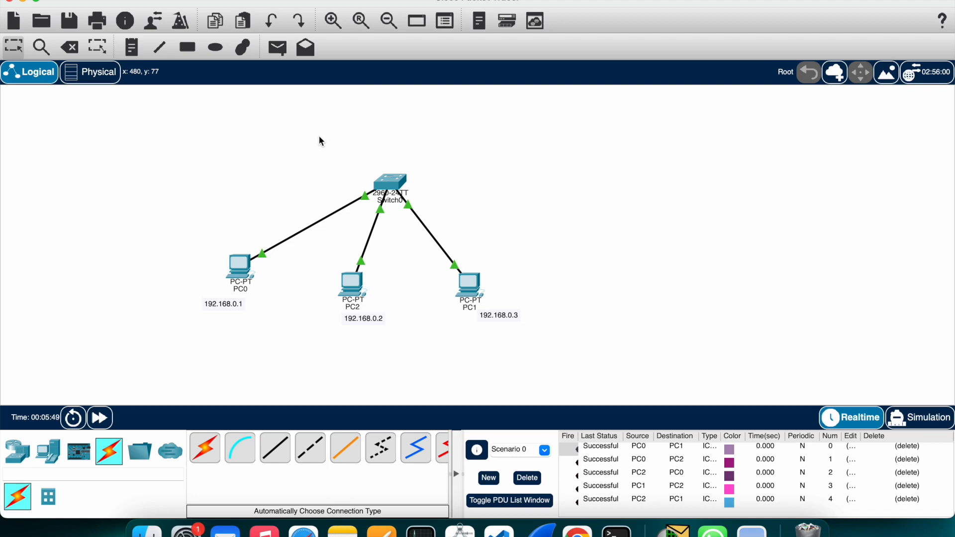
Step: Rearrange the existing network by shifting Switch0 lower and spacing out the three PCs beneath it, with the notes below them
{"action": "scroll", "coordinate": [526, 230], "scroll_direction": "right", "scroll_amount": 5}
{"action": "scroll", "coordinate": [527, 234], "scroll_direction": "left", "scroll_amount": 1}
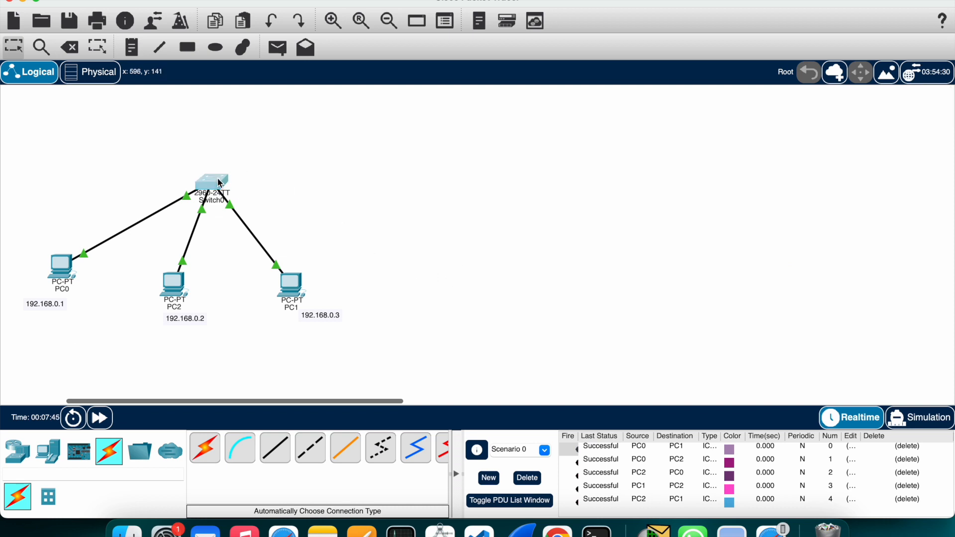
{"action": "left_click_drag", "start_coordinate": [226, 180], "coordinate": [239, 217]}
{"action": "left_click_drag", "start_coordinate": [171, 299], "coordinate": [207, 329]}
{"action": "left_click_drag", "start_coordinate": [288, 292], "coordinate": [330, 292]}
Step: Add the network note 192.168.0.0/24 above the link between PC0 and Switch0
{"action": "left_click", "coordinate": [131, 47]}
{"action": "left_click", "coordinate": [134, 204]}
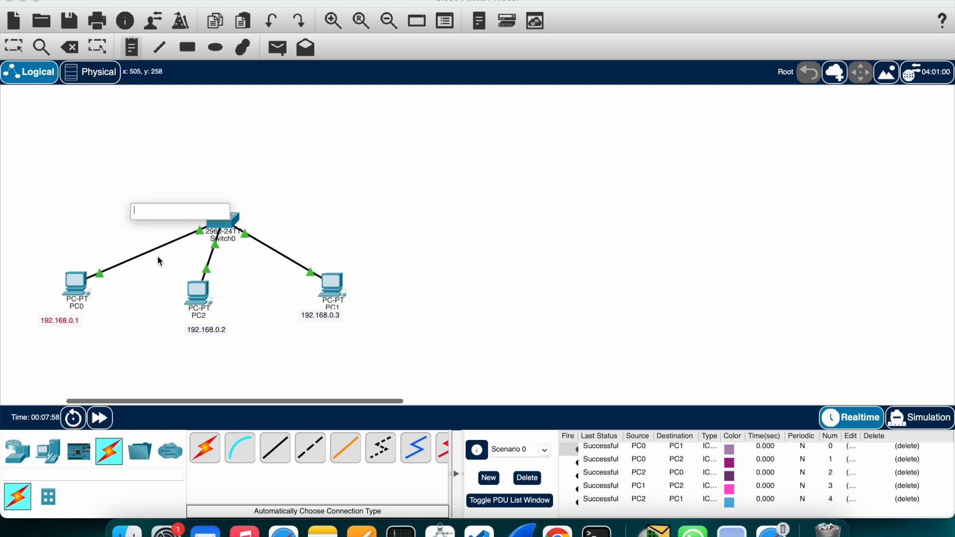
{"action": "key", "text": "super+v"}
{"action": "key", "text": "BackSpace"}
{"action": "type", "text": "192.168.0.1"}
{"action": "key", "text": "BackSpace"}
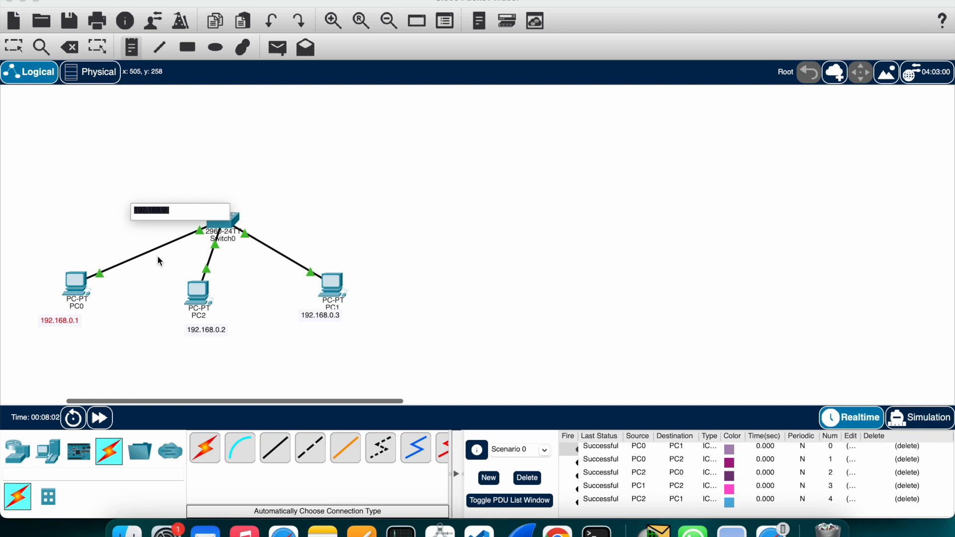
{"action": "type", "text": "0/24"}
{"action": "left_click", "coordinate": [278, 194]}
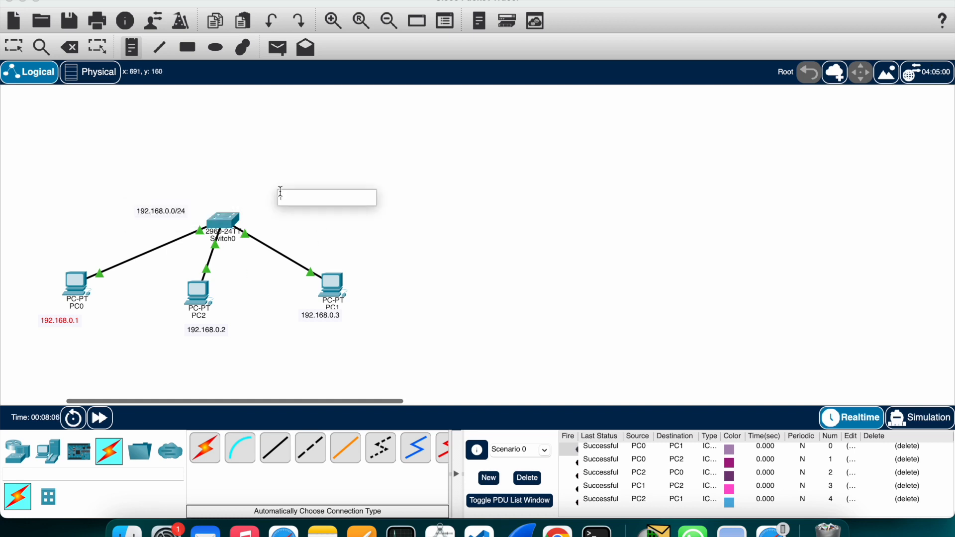
{"action": "key", "text": "Escape"}
Step: Add a 2901 router above and to the right of Switch0
{"action": "left_click", "coordinate": [18, 451]}
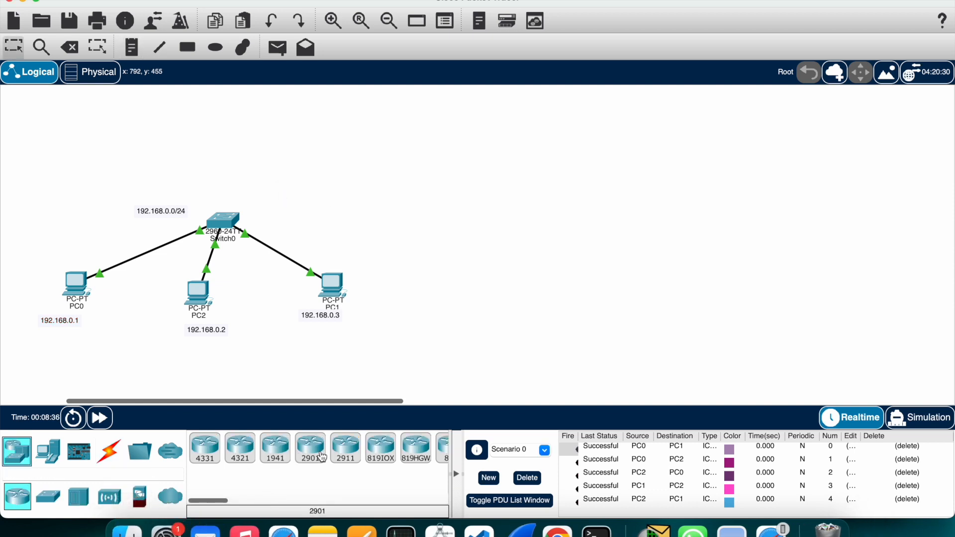
{"action": "left_click_drag", "start_coordinate": [322, 457], "coordinate": [327, 249]}
{"action": "left_click_drag", "start_coordinate": [345, 171], "coordinate": [338, 155]}
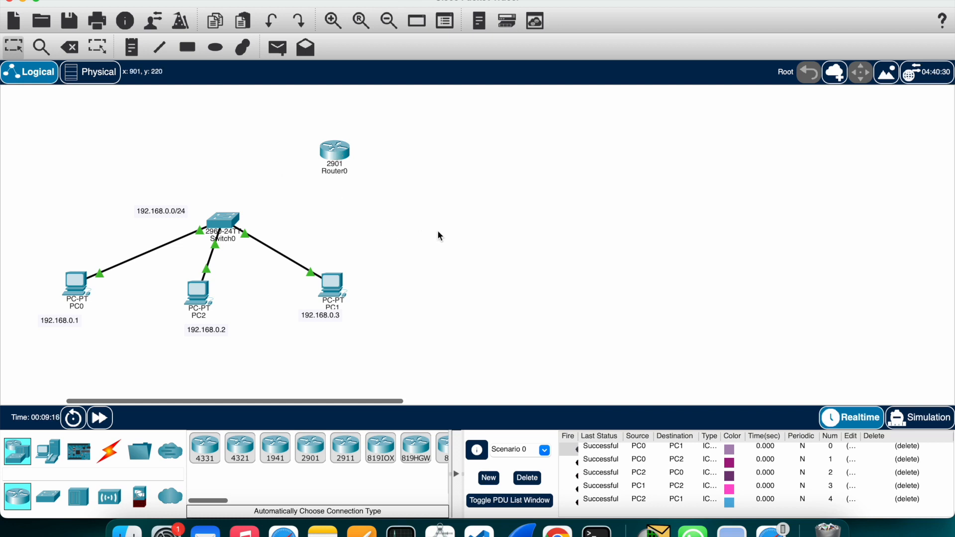
Step: Add the note 192.168.1.0 in the empty area below and to the right of the router, for a second network
{"action": "left_click", "coordinate": [132, 47]}
{"action": "left_click", "coordinate": [423, 208]}
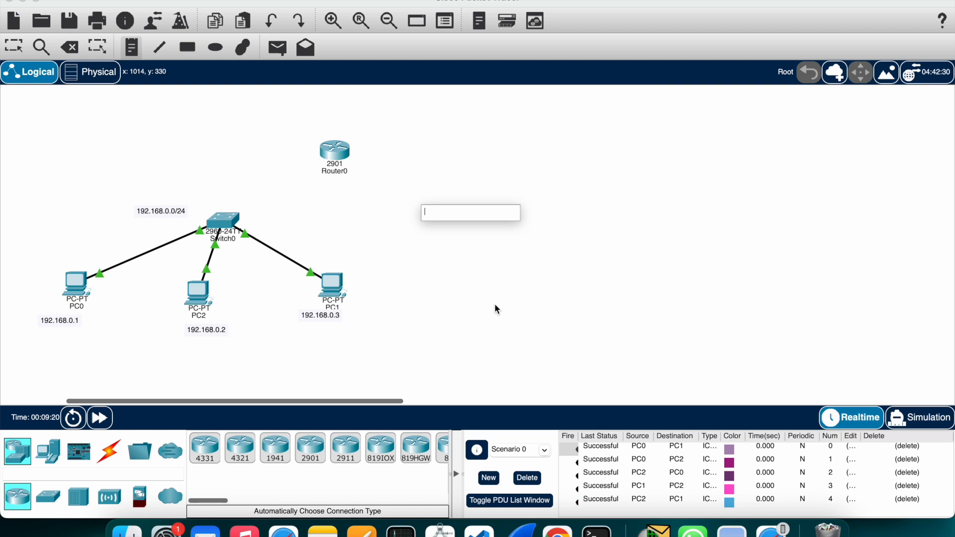
{"action": "type", "text": "192"}
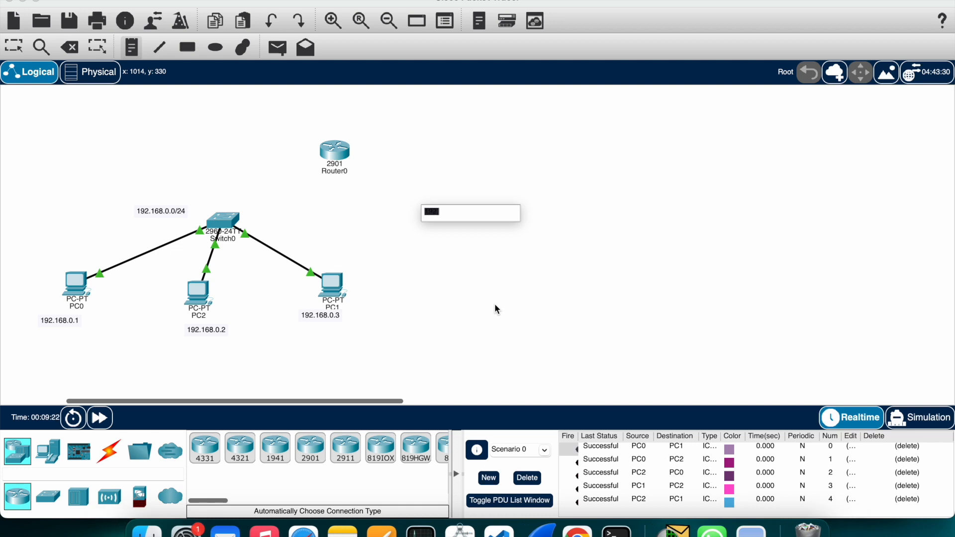
{"action": "type", "text": ".1"}
{"action": "key", "text": "BackSpace"}
{"action": "key", "text": "BackSpace"}
{"action": "key", "text": "BackSpace"}
{"action": "key", "text": "BackSpace"}
{"action": "key", "text": "BackSpace"}
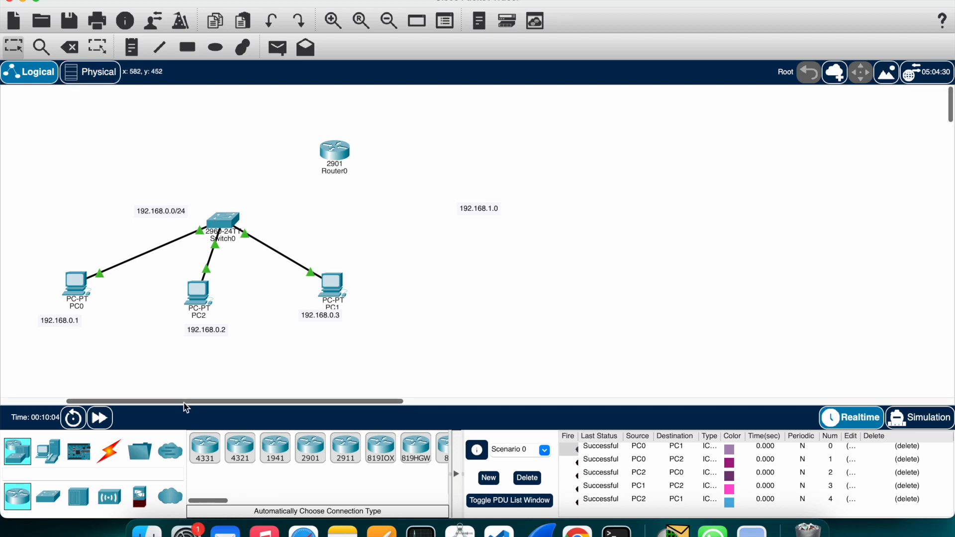
Step: Add a second 2960 switch just below the 192.168.1.0 note
{"action": "left_click", "coordinate": [48, 496]}
{"action": "left_click_drag", "start_coordinate": [205, 448], "coordinate": [441, 354]}
{"action": "left_click", "coordinate": [456, 241]}
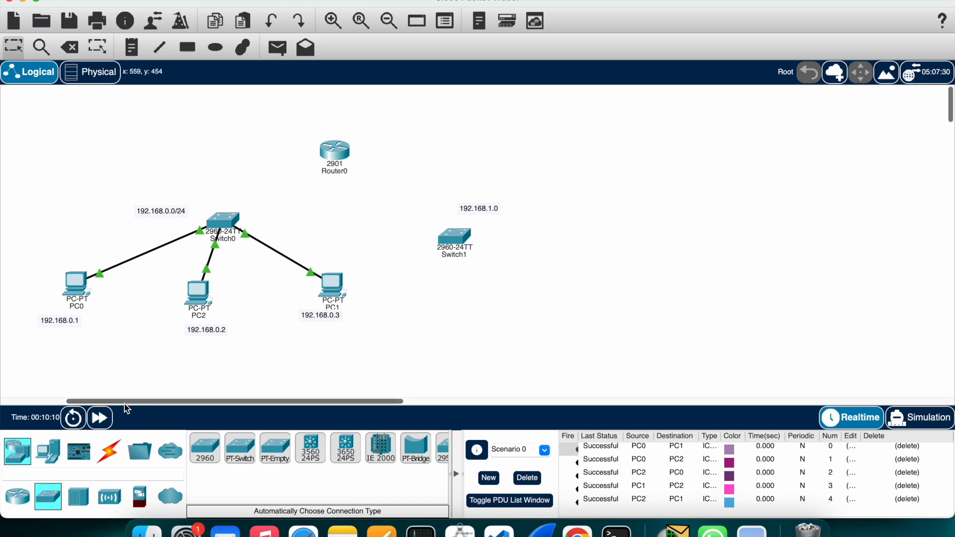
Step: Add three PCs for the second network, two below Switch1 and one to its right
{"action": "left_click", "coordinate": [17, 451]}
{"action": "left_click", "coordinate": [48, 451]}
{"action": "left_click", "coordinate": [213, 450]}
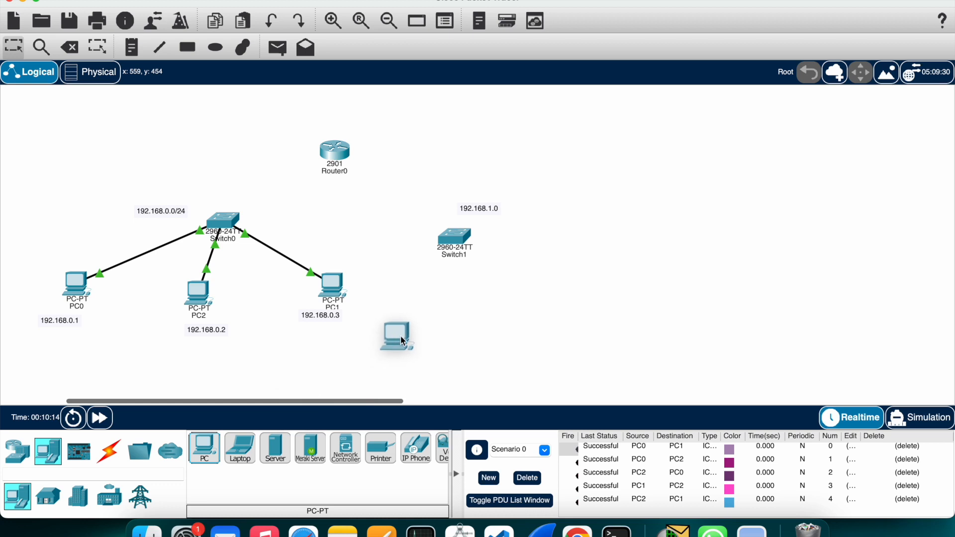
{"action": "left_click", "coordinate": [417, 320]}
{"action": "left_click", "coordinate": [209, 450]}
{"action": "left_click", "coordinate": [508, 318]}
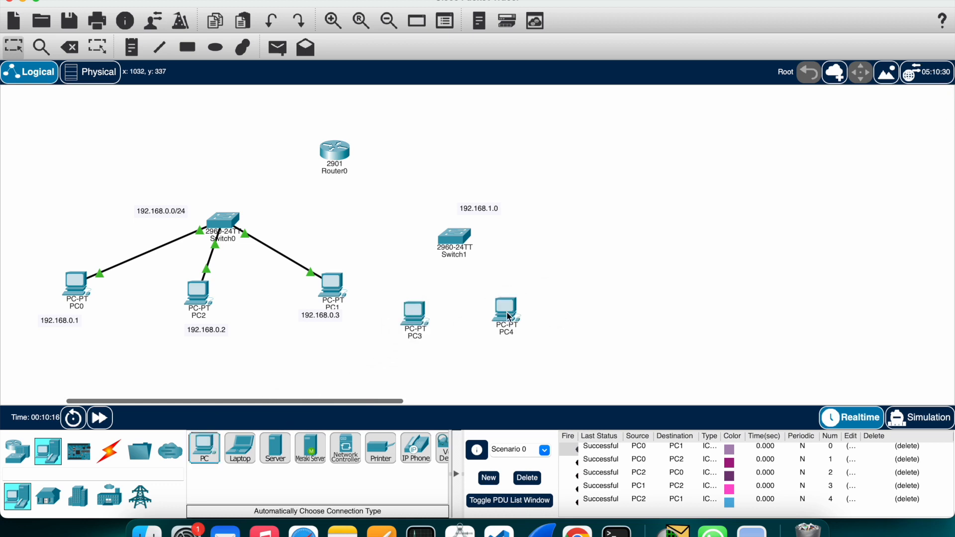
{"action": "left_click", "coordinate": [205, 450]}
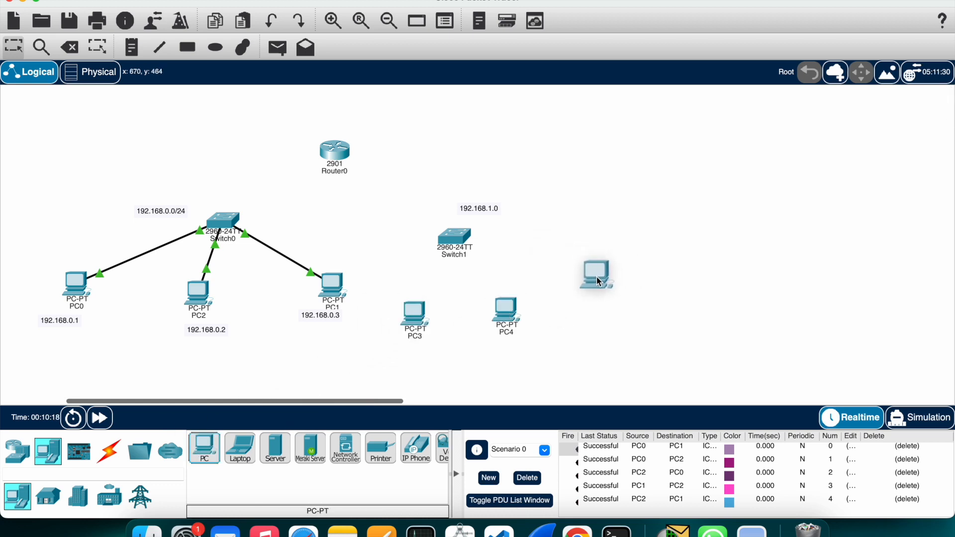
{"action": "left_click", "coordinate": [597, 279]}
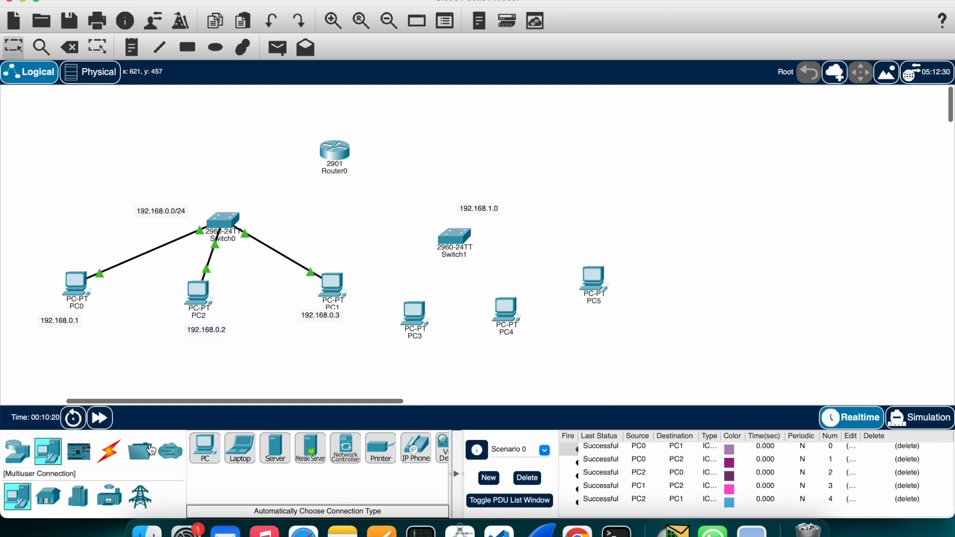
Step: Connect PC3, PC4 and PC5 to Switch1 using the automatically chosen connection type
{"action": "left_click", "coordinate": [109, 451]}
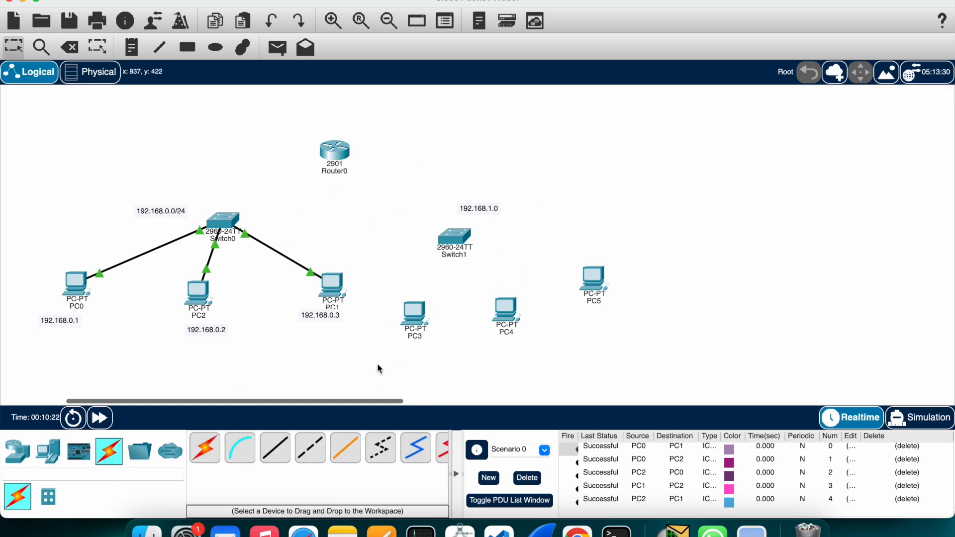
{"action": "left_click", "coordinate": [207, 460]}
{"action": "left_click", "coordinate": [414, 312]}
{"action": "left_click", "coordinate": [458, 236]}
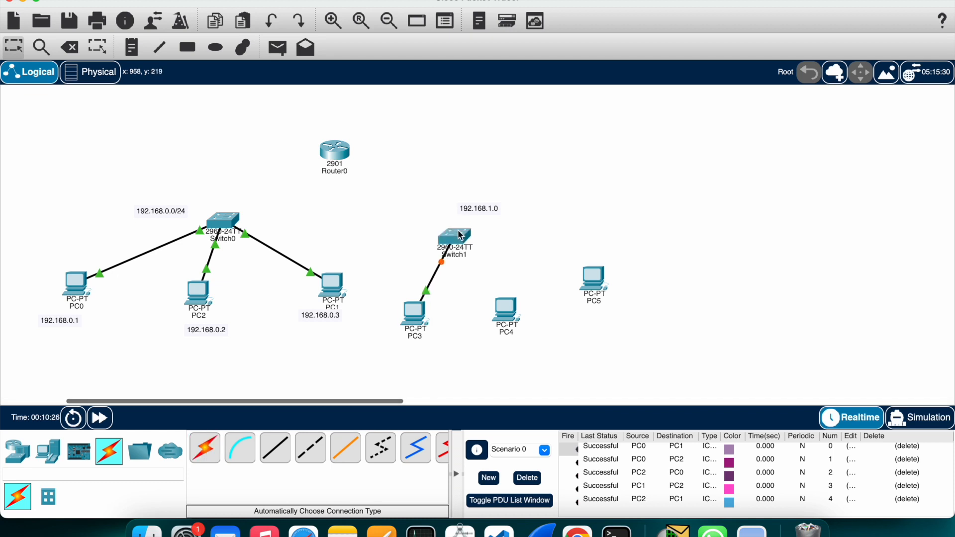
{"action": "left_click", "coordinate": [205, 448]}
{"action": "left_click", "coordinate": [507, 311]}
{"action": "left_click", "coordinate": [441, 237]}
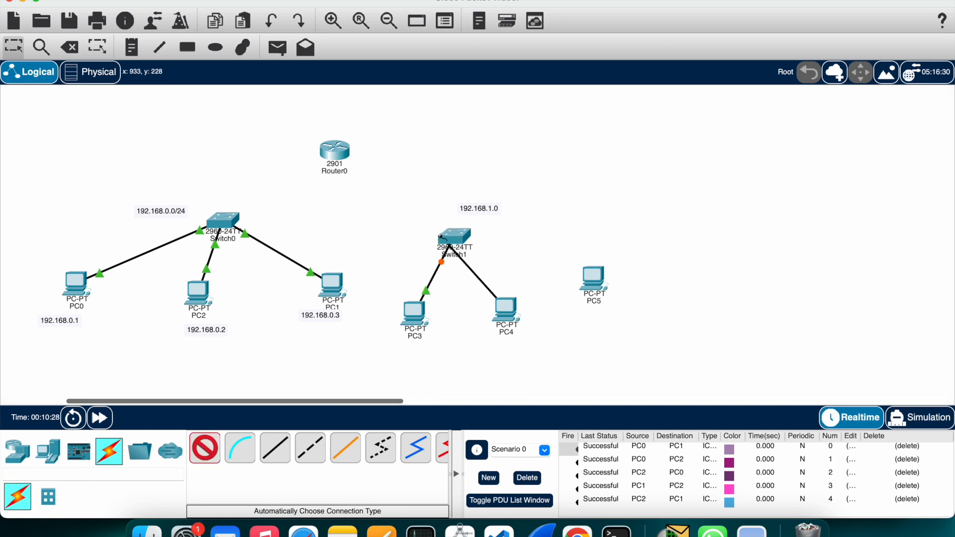
{"action": "left_click", "coordinate": [205, 448]}
{"action": "left_click", "coordinate": [595, 283]}
{"action": "left_click", "coordinate": [457, 238]}
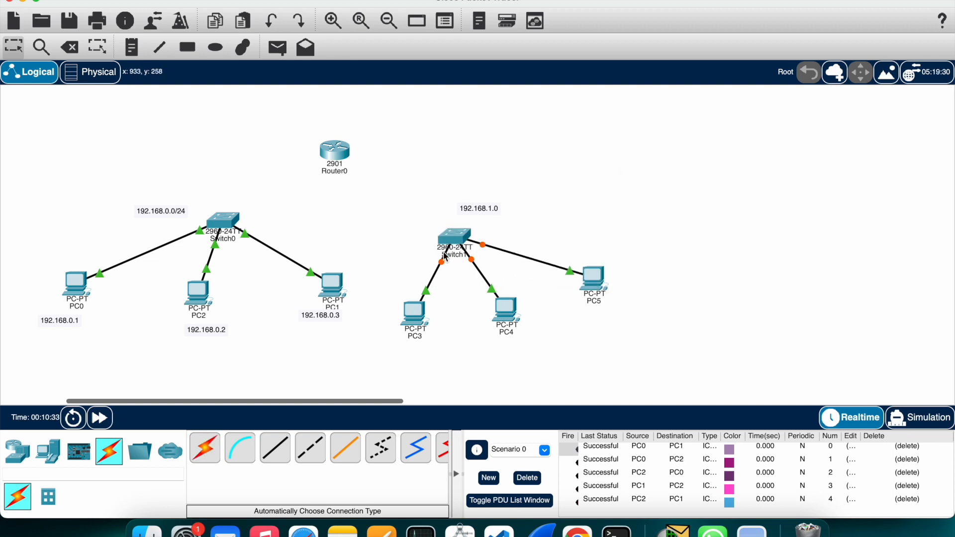
{"action": "left_click", "coordinate": [414, 313]}
{"action": "left_click_drag", "start_coordinate": [443, 62], "coordinate": [458, 83]}
{"action": "left_click", "coordinate": [520, 108]}
{"action": "left_click", "coordinate": [567, 105]}
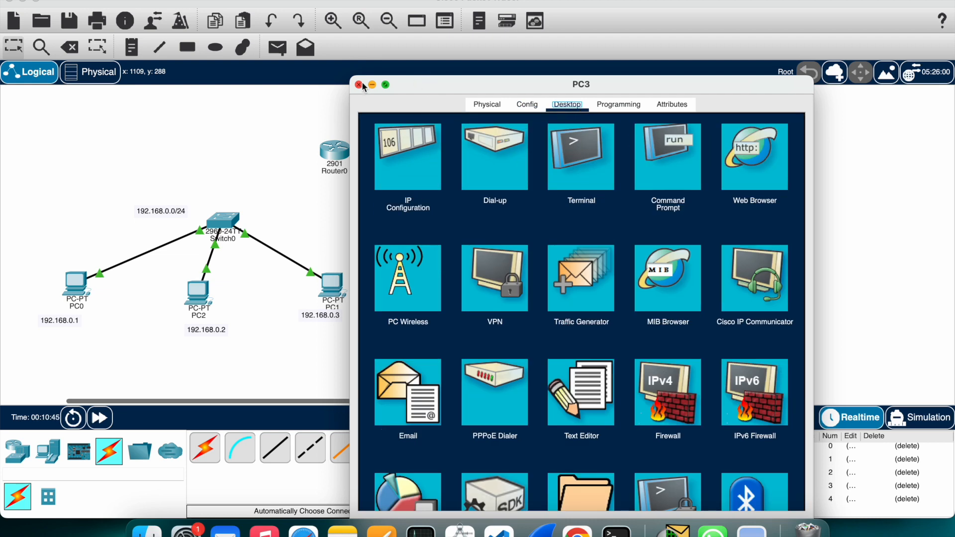
{"action": "left_click", "coordinate": [358, 85]}
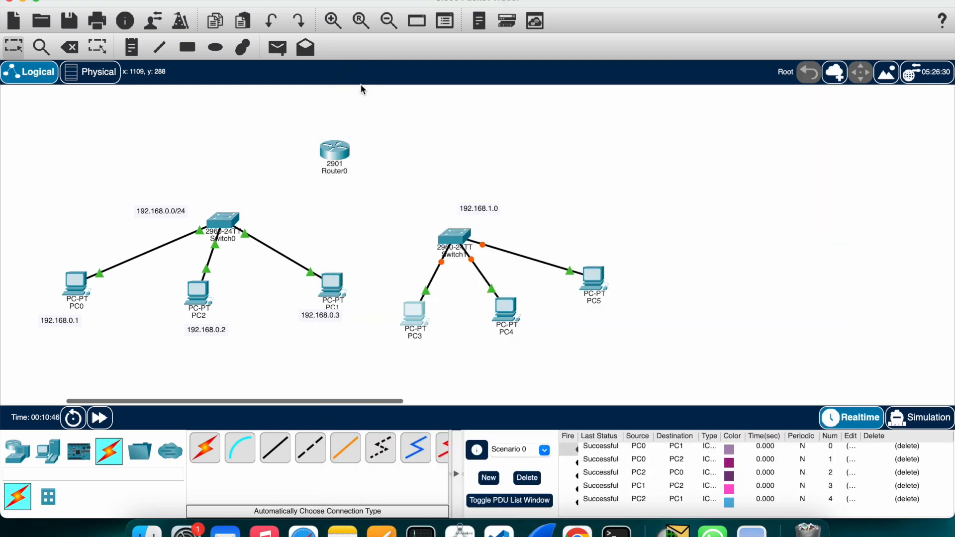
Step: Label PC3 with the note 192.168.1.1 placed below it
{"action": "left_click", "coordinate": [131, 47]}
{"action": "left_click", "coordinate": [392, 346]}
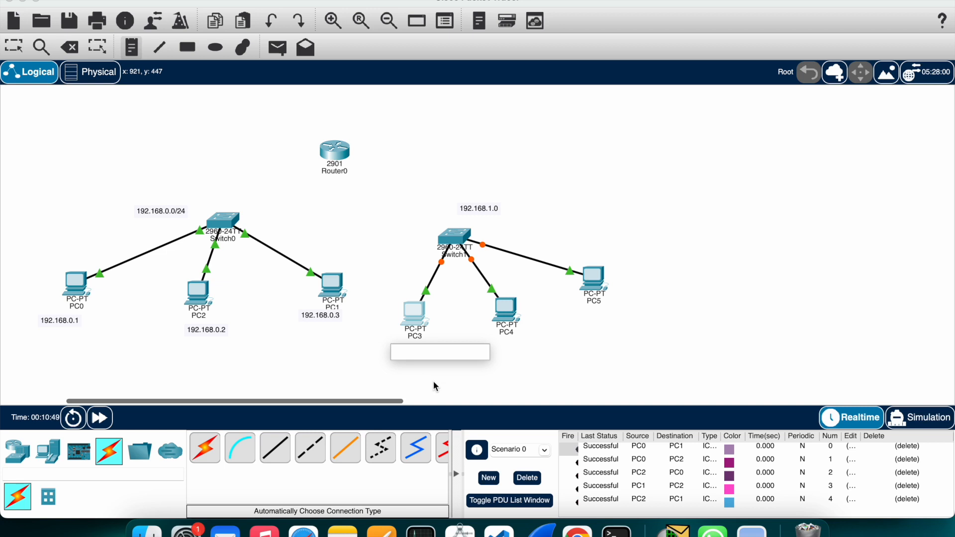
{"action": "key", "text": "super+v"}
{"action": "key", "text": "BackSpace"}
{"action": "key", "text": "BackSpace"}
{"action": "key", "text": "BackSpace"}
{"action": "key", "text": "BackSpace"}
{"action": "key", "text": "BackSpace"}
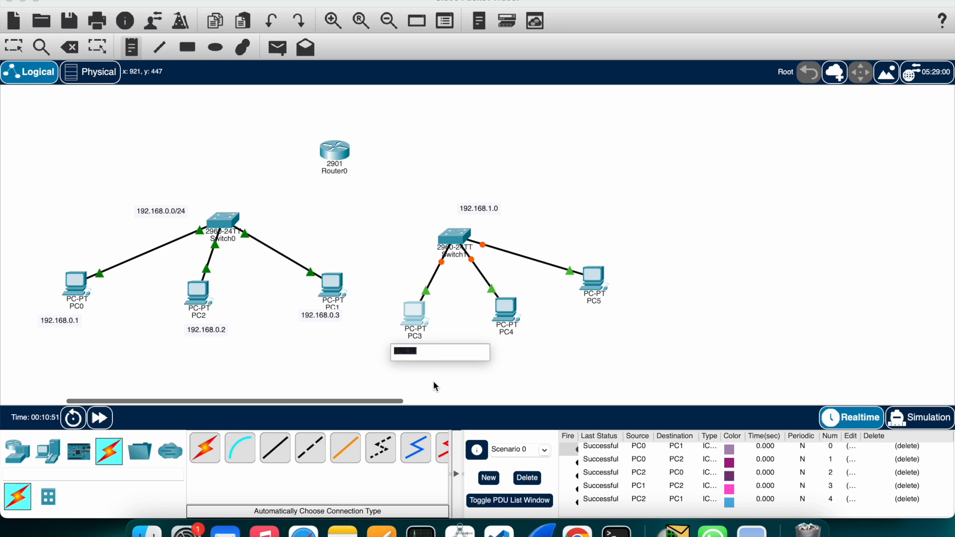
{"action": "key", "text": "BackSpace"}
{"action": "key", "text": "BackSpace"}
{"action": "key", "text": "BackSpace"}
{"action": "key", "text": "BackSpace"}
{"action": "key", "text": "BackSpace"}
{"action": "key", "text": "BackSpace"}
{"action": "type", "text": "19"}
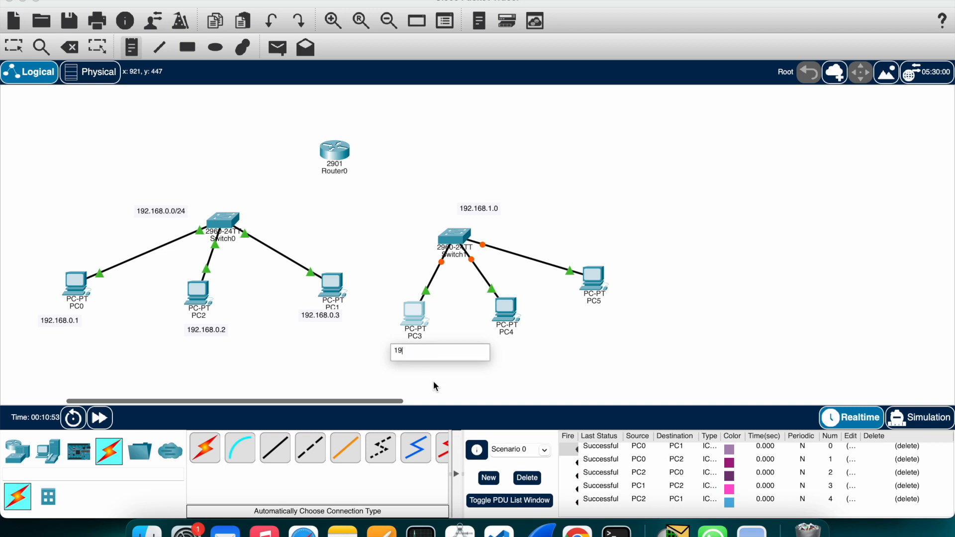
{"action": "type", "text": "2.1"}
{"action": "type", "text": "68"}
{"action": "type", "text": ".0."}
{"action": "type", "text": "1"}
{"action": "key", "text": "BackSpace"}
{"action": "key", "text": "BackSpace"}
{"action": "key", "text": "BackSpace"}
{"action": "type", "text": "1.1"}
{"action": "left_click", "coordinate": [513, 341]}
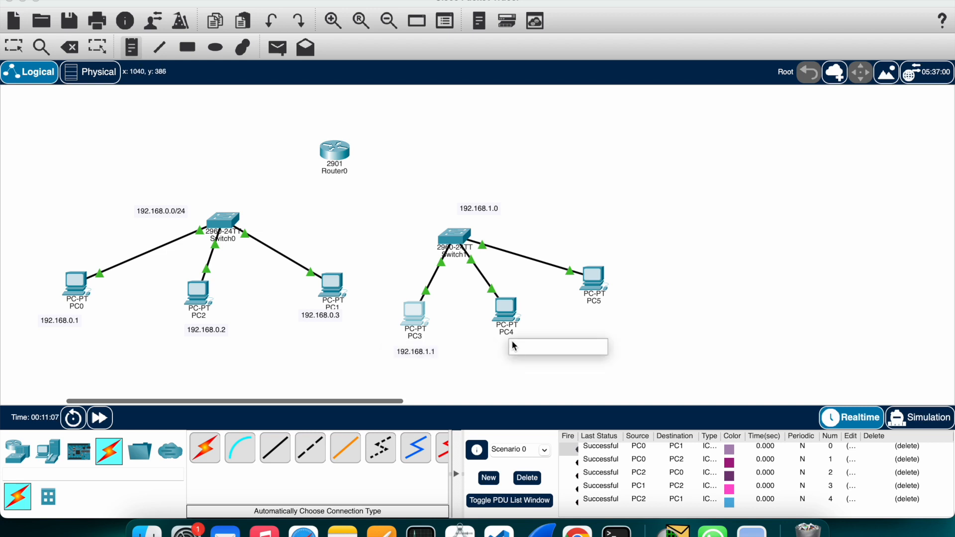
Step: Label PC4 with the note 192.168.1.2 placed below it, reusing the text copied from PC3's address note
{"action": "left_click", "coordinate": [413, 350]}
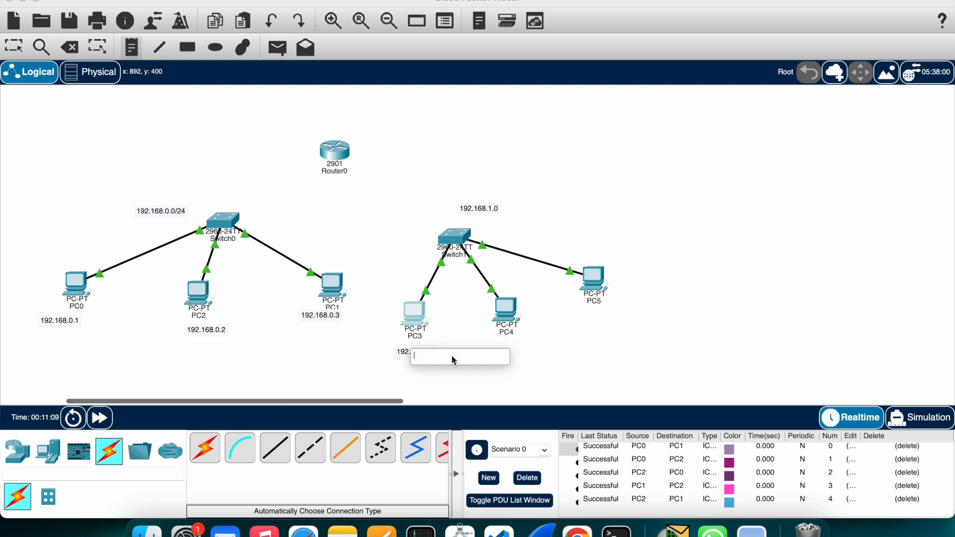
{"action": "key", "text": "Escape"}
{"action": "left_click", "coordinate": [430, 351]}
{"action": "key", "text": "super+a"}
{"action": "key", "text": "super+c"}
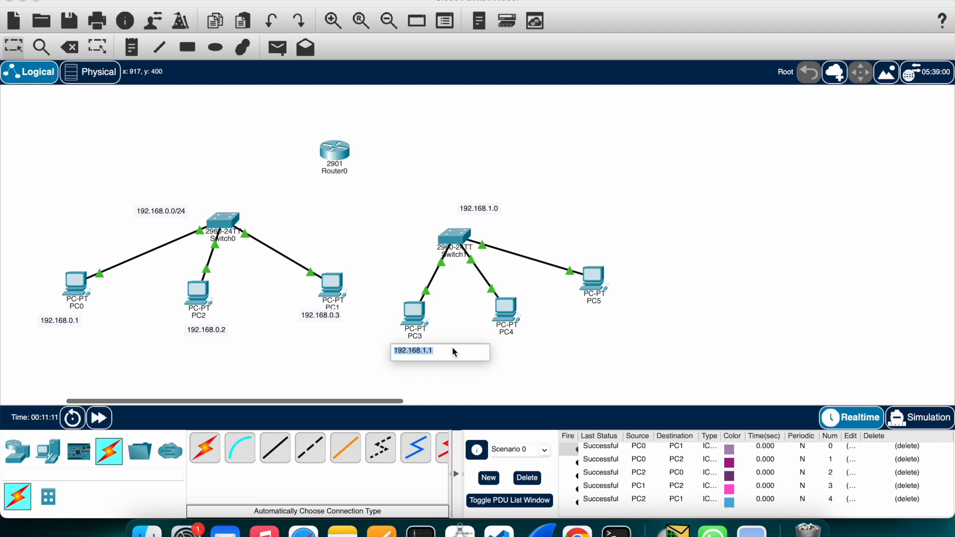
{"action": "left_click", "coordinate": [530, 339]}
{"action": "left_click", "coordinate": [133, 50]}
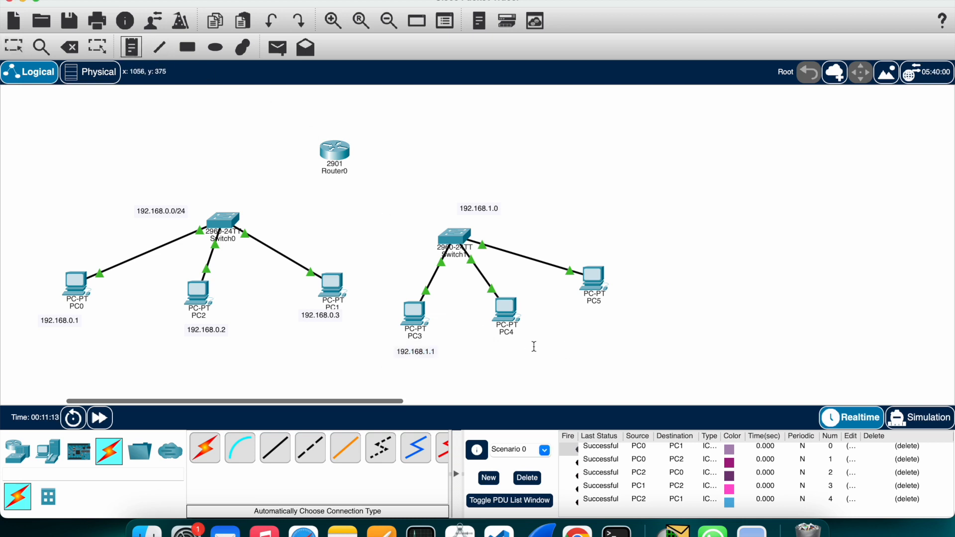
{"action": "left_click", "coordinate": [499, 342]}
{"action": "key", "text": "super+v"}
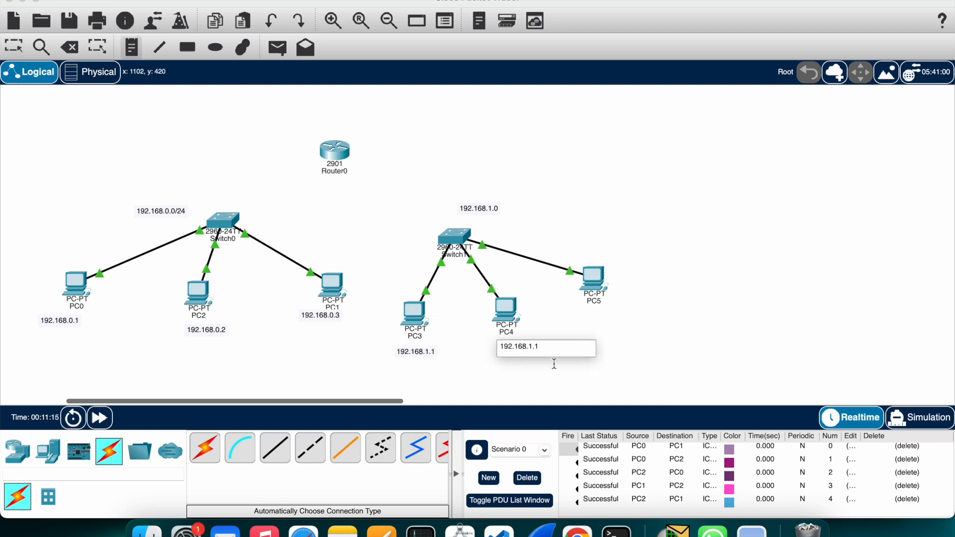
{"action": "key", "text": "BackSpace"}
{"action": "type", "text": "2"}
Step: Label PC5 with the note 192.168.1.3 placed beside it
{"action": "left_click", "coordinate": [616, 294]}
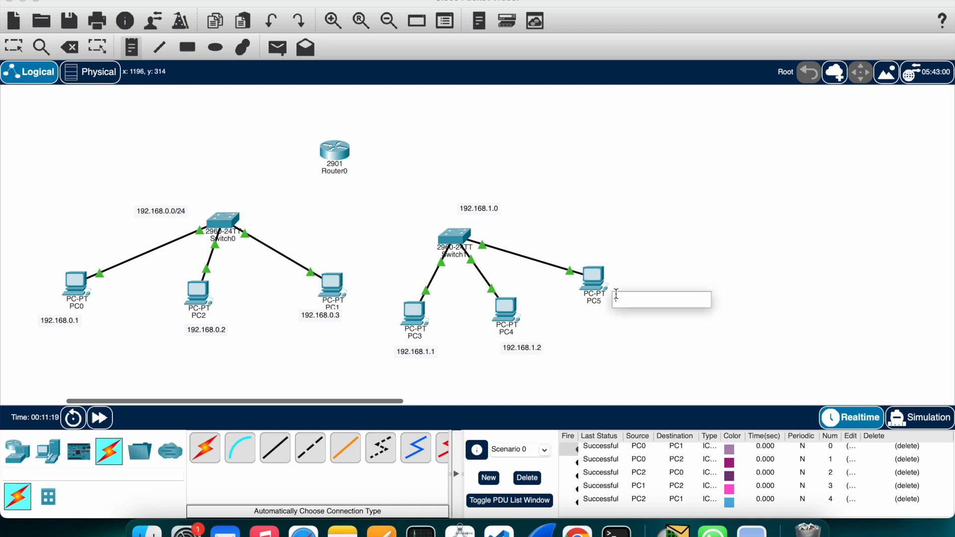
{"action": "type", "text": "192.168.1.1"}
{"action": "key", "text": "BackSpace"}
{"action": "type", "text": "3"}
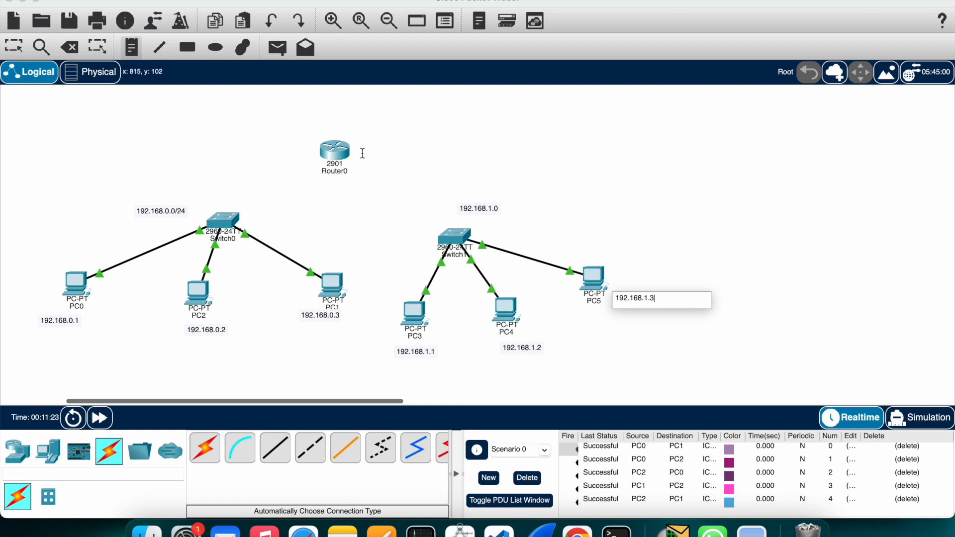
{"action": "left_click", "coordinate": [494, 165]}
Step: Give PC3 the static IPv4 address 192.168.1.1 with subnet mask 255.255.255.0
{"action": "left_click", "coordinate": [417, 311]}
{"action": "left_click_drag", "start_coordinate": [426, 62], "coordinate": [710, 64]}
{"action": "left_click", "coordinate": [708, 78]}
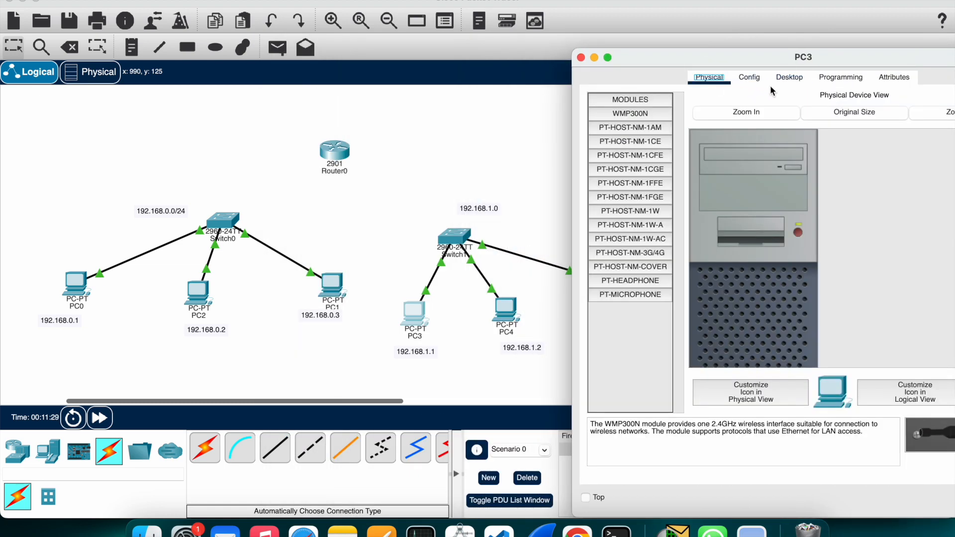
{"action": "left_click", "coordinate": [786, 79]}
{"action": "left_click", "coordinate": [646, 136]}
{"action": "left_click", "coordinate": [761, 183]}
{"action": "type", "text": "192.168.1.1"}
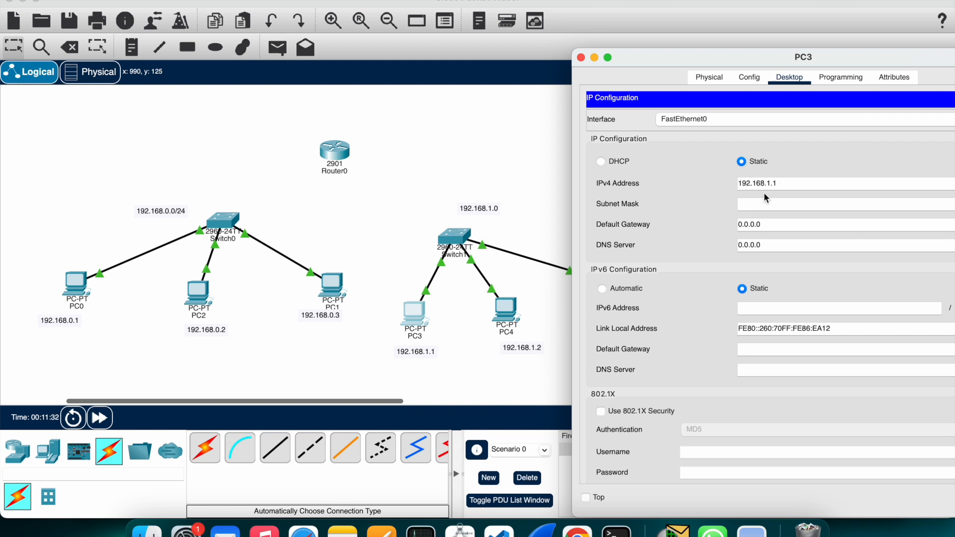
{"action": "left_click", "coordinate": [764, 204]}
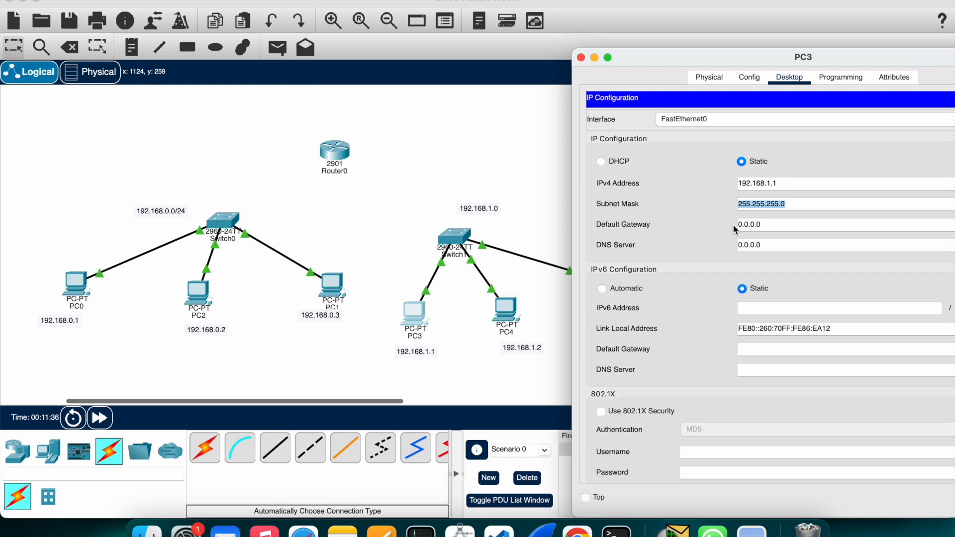
Step: Give PC4 the static IPv4 address 192.168.1.2 with the default subnet mask and close its window
{"action": "left_click", "coordinate": [507, 310]}
{"action": "left_click", "coordinate": [504, 78]}
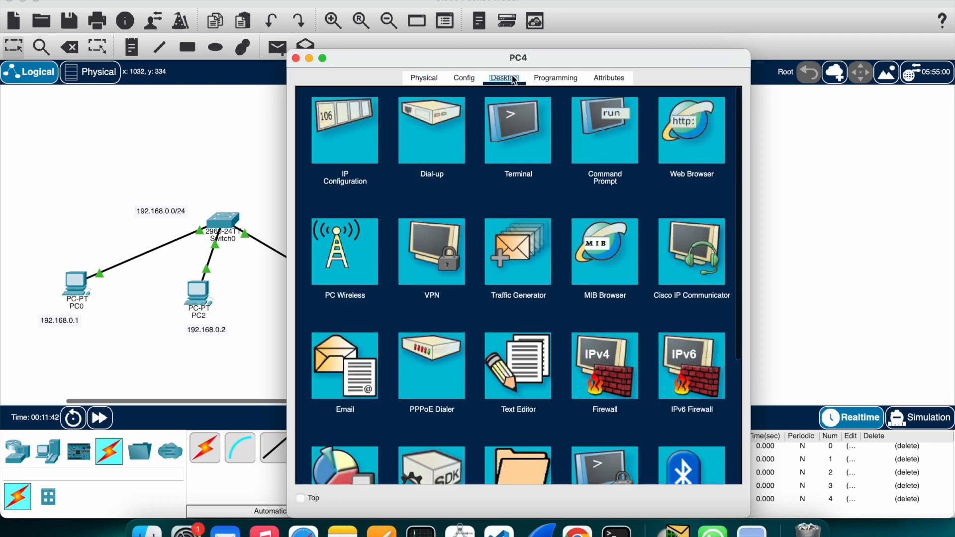
{"action": "left_click", "coordinate": [347, 146]}
{"action": "type", "text": "192.168.1.1"}
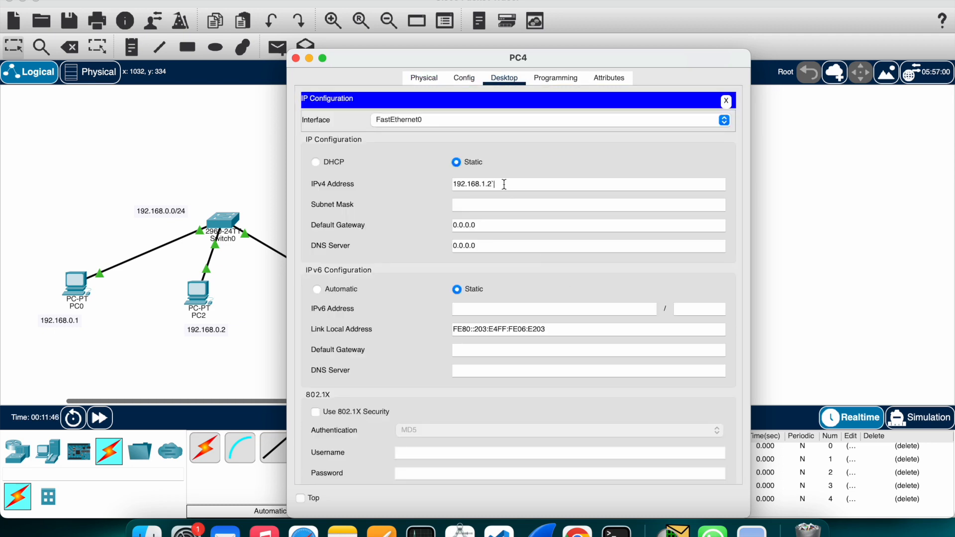
{"action": "key", "text": "Tab"}
{"action": "left_click", "coordinate": [296, 58]}
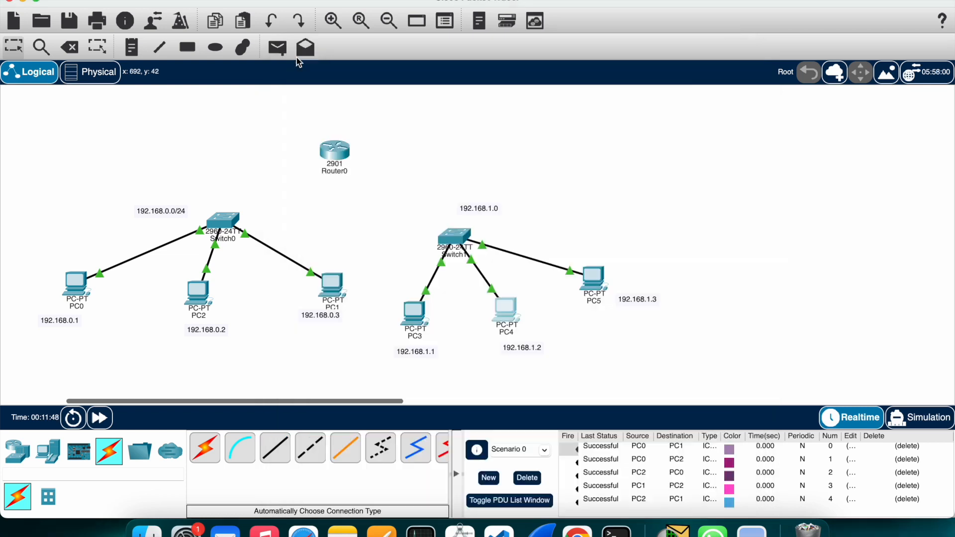
Step: Give PC5 the static IPv4 address 192.168.1.3 with subnet mask 255.255.255.0 and close its window
{"action": "left_click", "coordinate": [593, 278]}
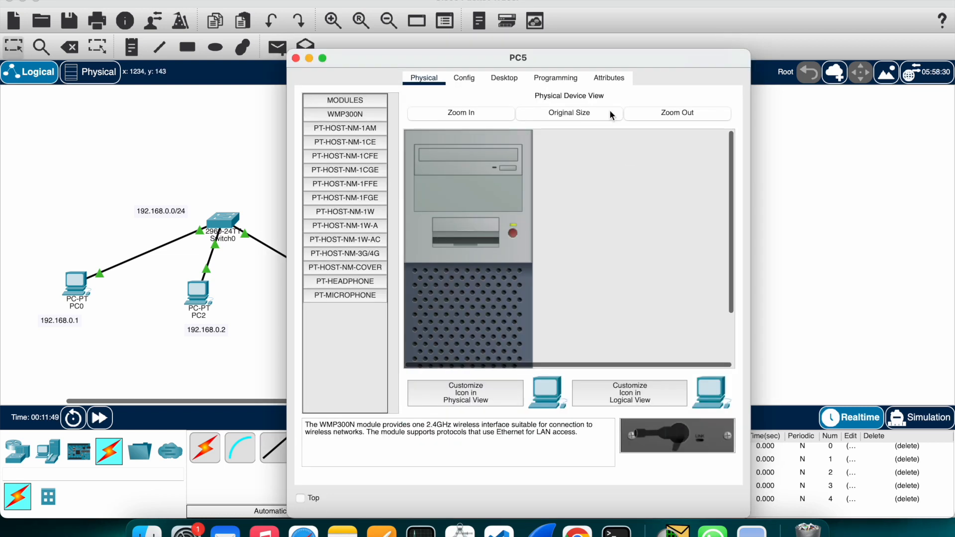
{"action": "left_click", "coordinate": [504, 78]}
{"action": "left_click", "coordinate": [335, 132]}
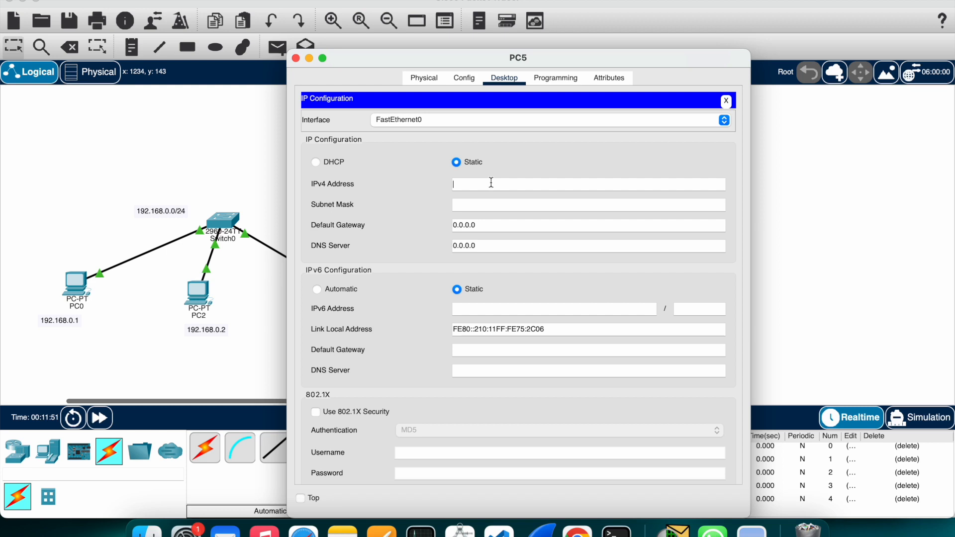
{"action": "key", "text": "Tab"}
{"action": "left_click", "coordinate": [520, 186]}
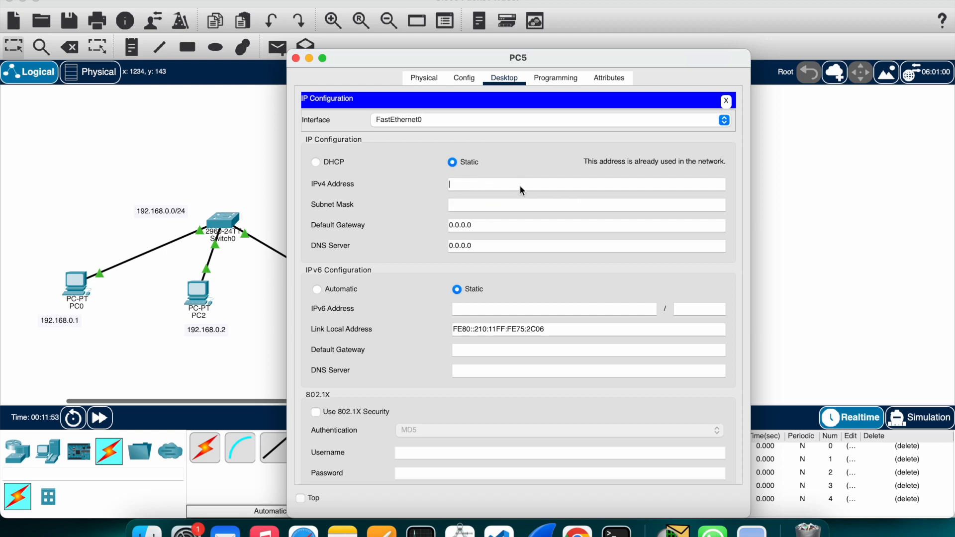
{"action": "type", "text": "192.168.1.1"}
{"action": "left_click_drag", "start_coordinate": [466, 53], "coordinate": [480, 78]}
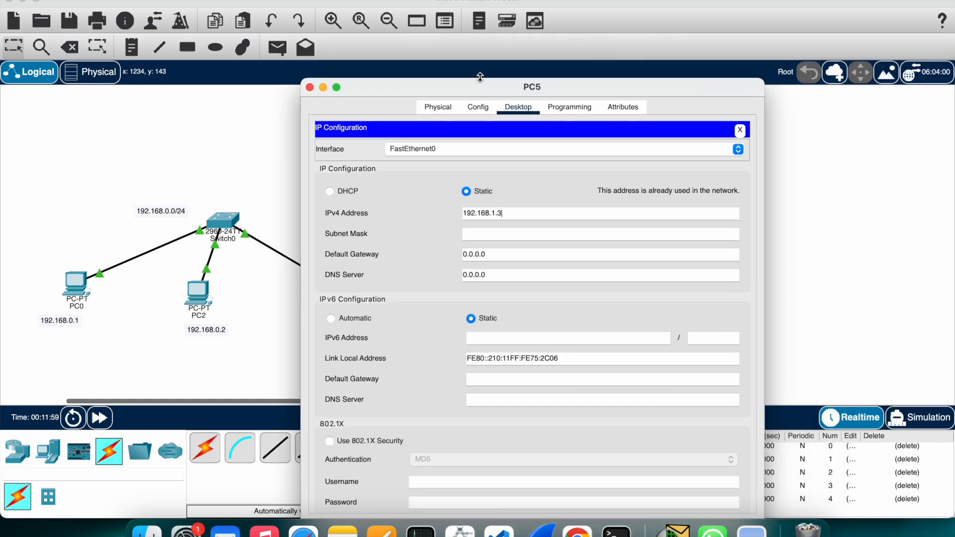
{"action": "key", "text": "Tab"}
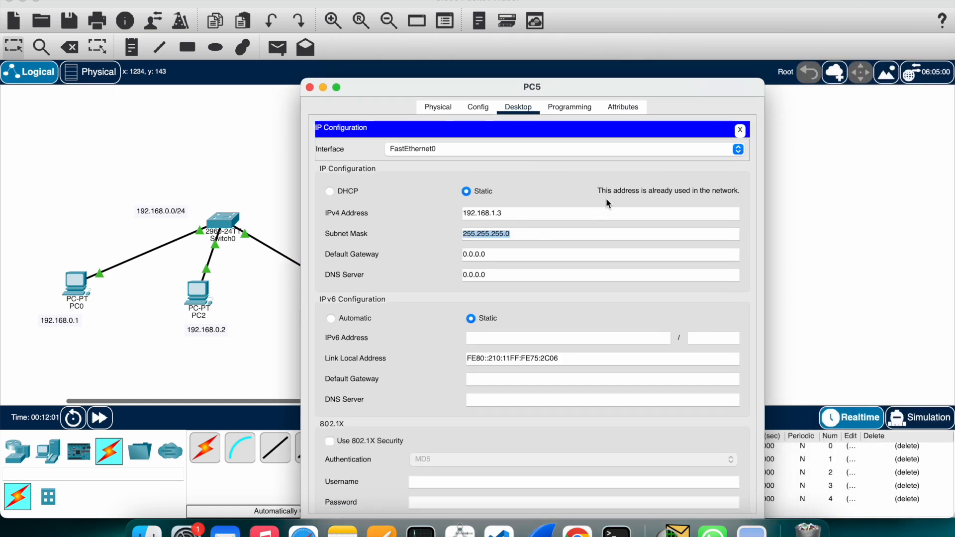
{"action": "left_click", "coordinate": [309, 87]}
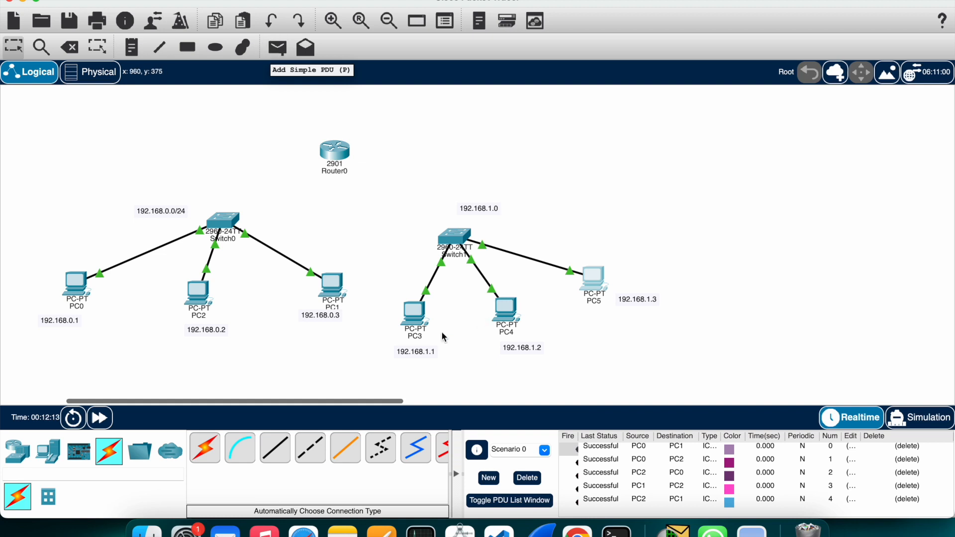
Step: Ping PC4 at 192.168.1.2 from PC3's command prompt
{"action": "left_click", "coordinate": [415, 314]}
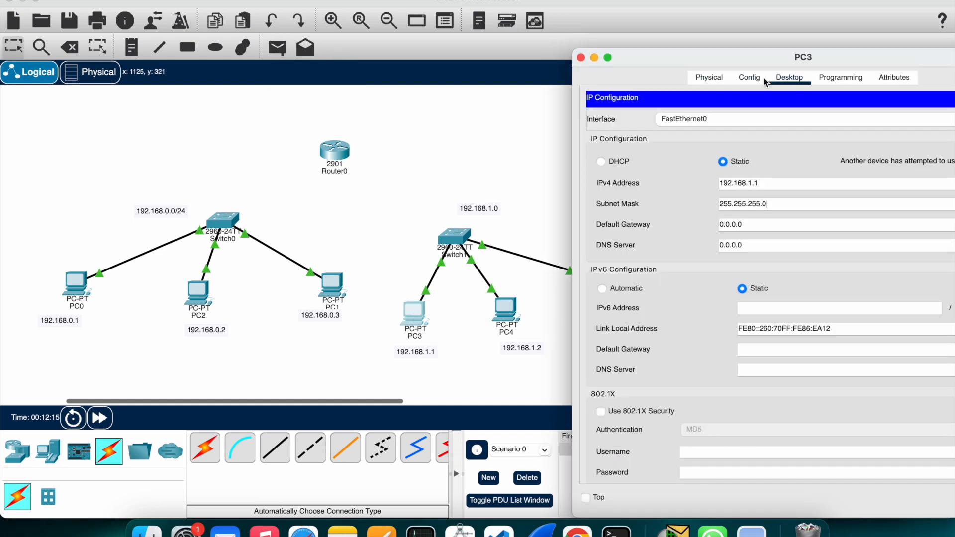
{"action": "left_click", "coordinate": [709, 79]}
{"action": "left_click", "coordinate": [783, 80]}
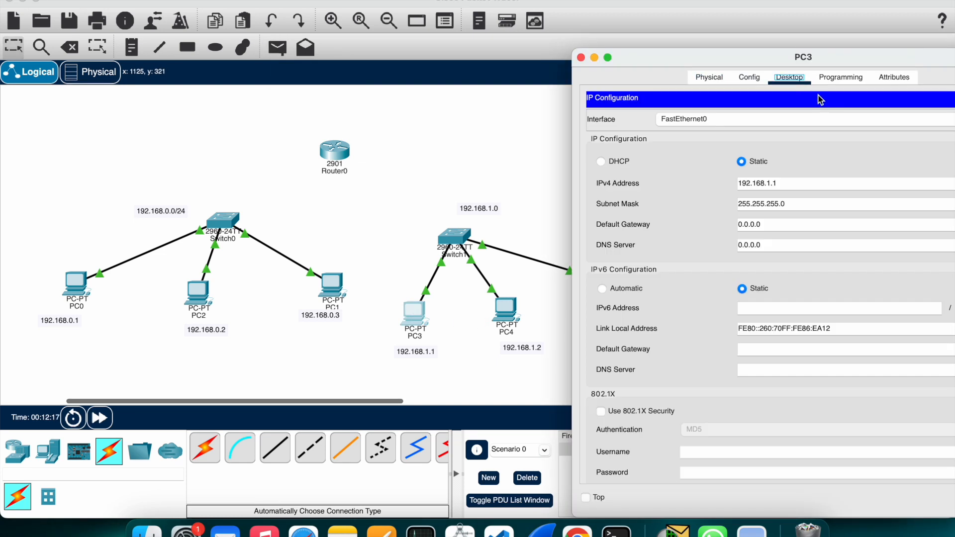
{"action": "left_click_drag", "start_coordinate": [850, 58], "coordinate": [716, 58]}
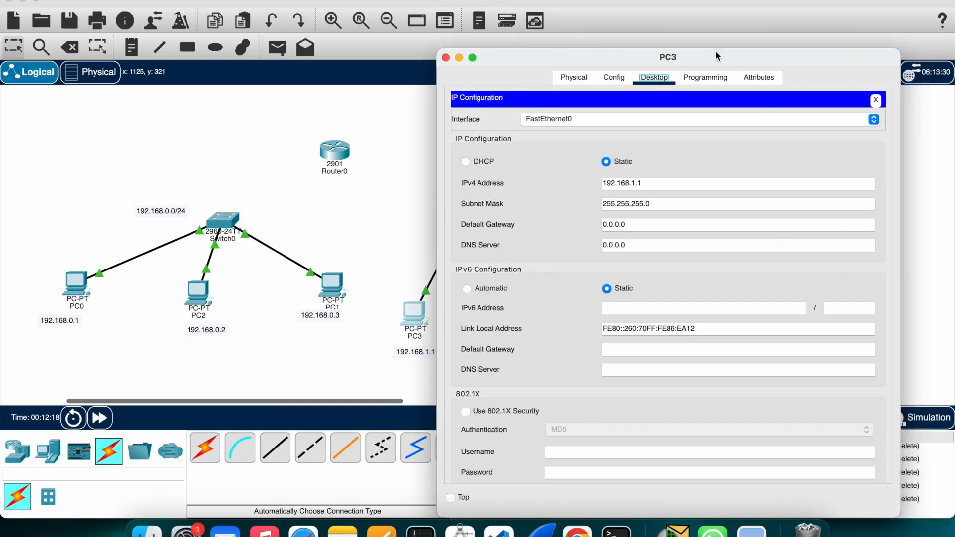
{"action": "left_click", "coordinate": [875, 102]}
{"action": "left_click", "coordinate": [665, 129]}
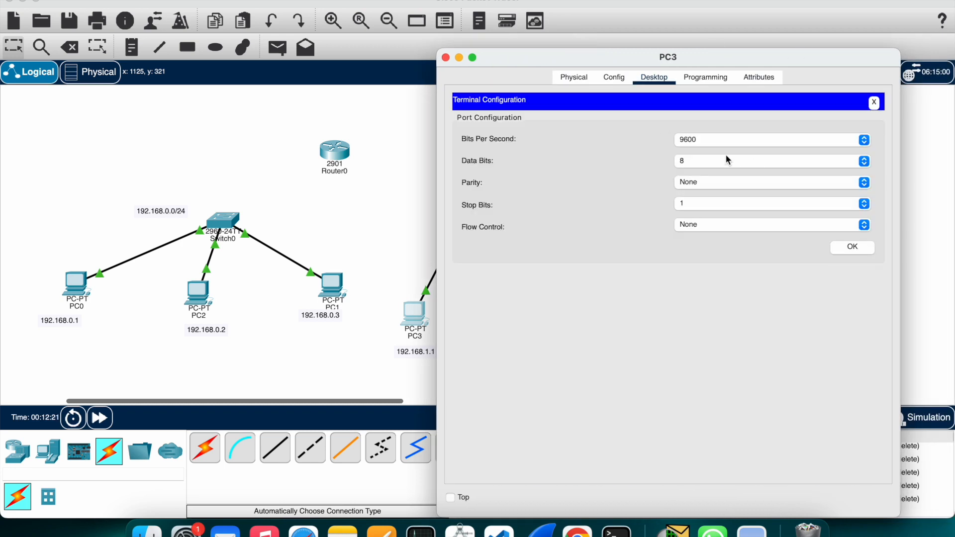
{"action": "left_click", "coordinate": [621, 80]}
{"action": "left_click", "coordinate": [654, 77]}
{"action": "left_click", "coordinate": [874, 103]}
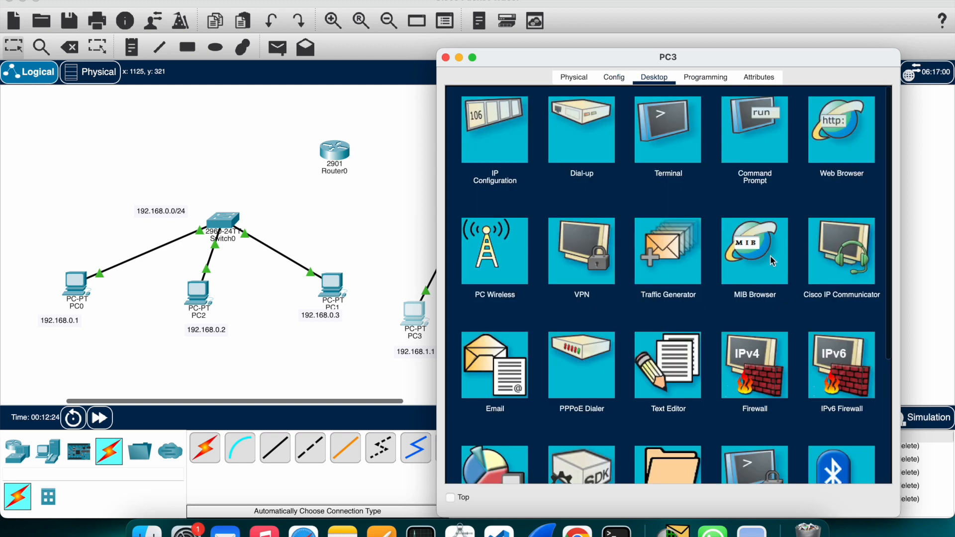
{"action": "left_click", "coordinate": [747, 135]}
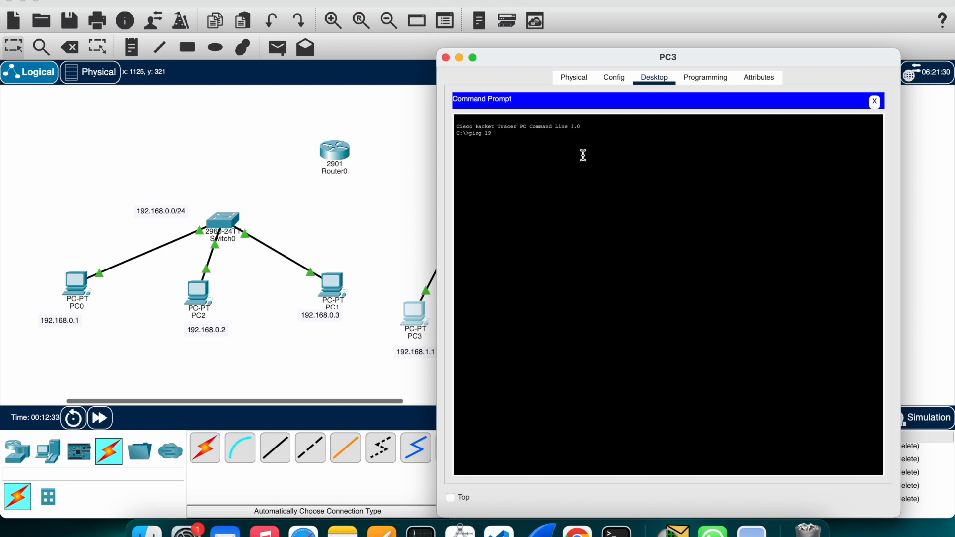
{"action": "left_click_drag", "start_coordinate": [512, 72], "coordinate": [638, 77]}
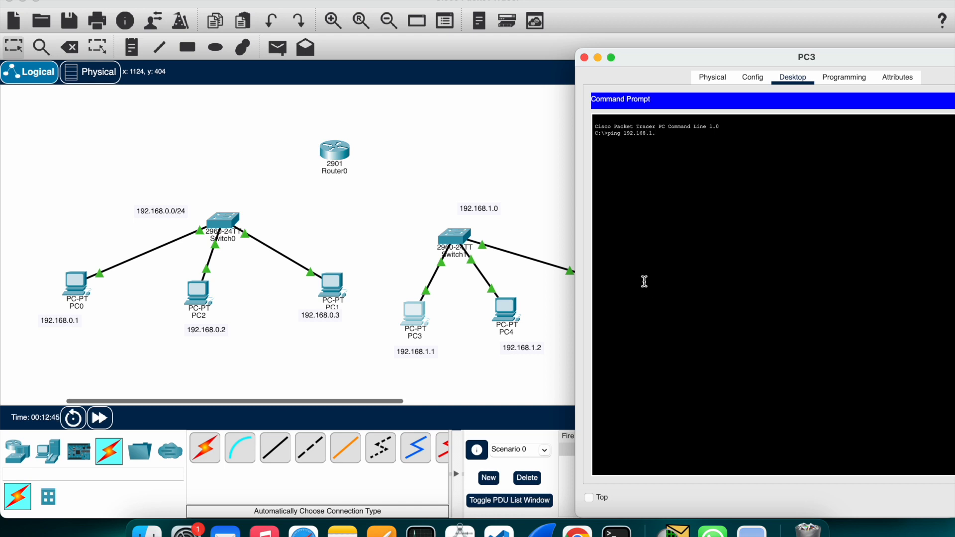
{"action": "key", "text": "Return"}
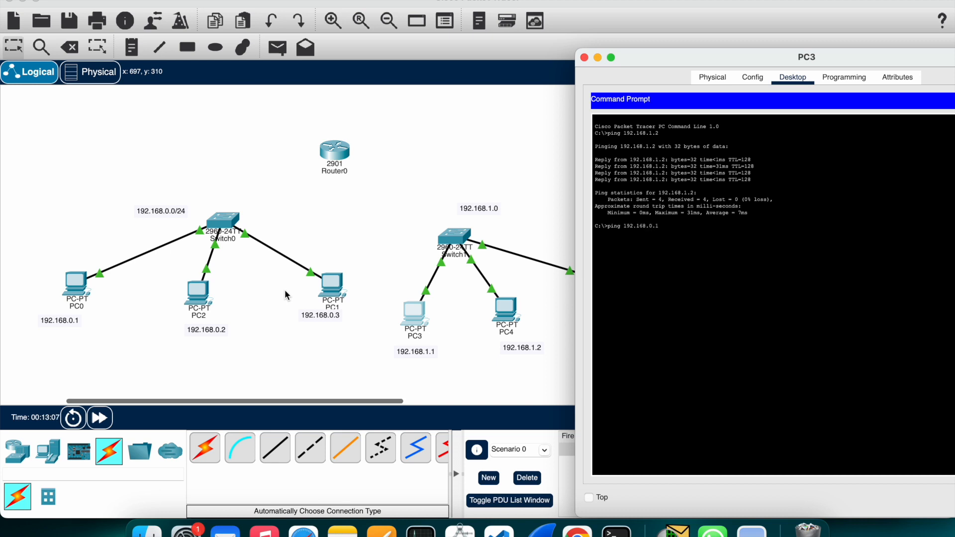
Step: Ping PC0 in the other network at 192.168.0.1 from PC3's command prompt, and close PC3's window
{"action": "key", "text": "Return"}
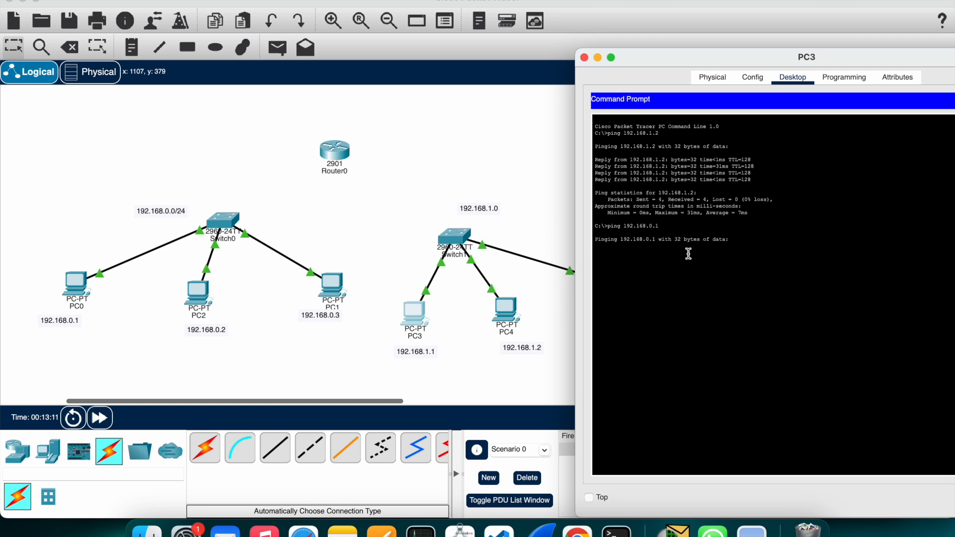
{"action": "left_click_drag", "start_coordinate": [633, 59], "coordinate": [714, 96]}
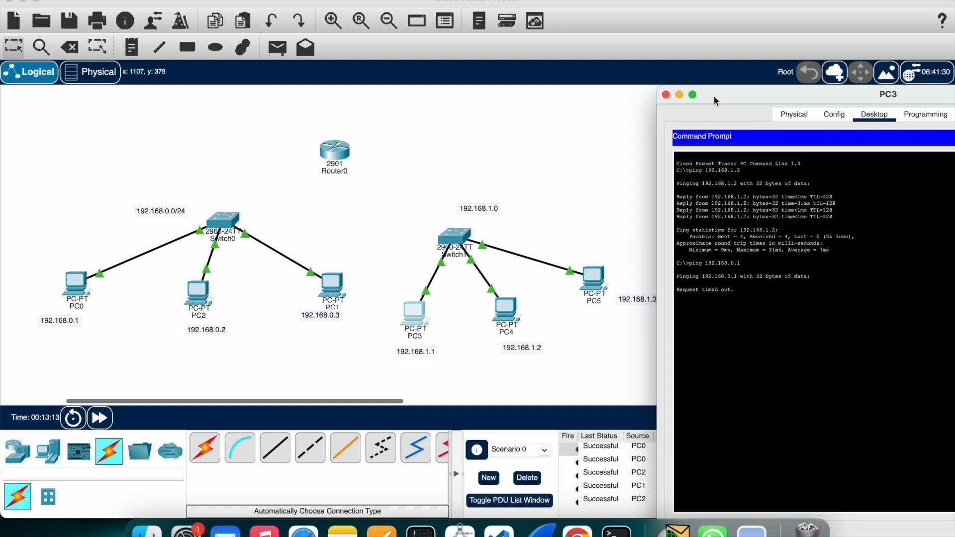
{"action": "left_click", "coordinate": [666, 93]}
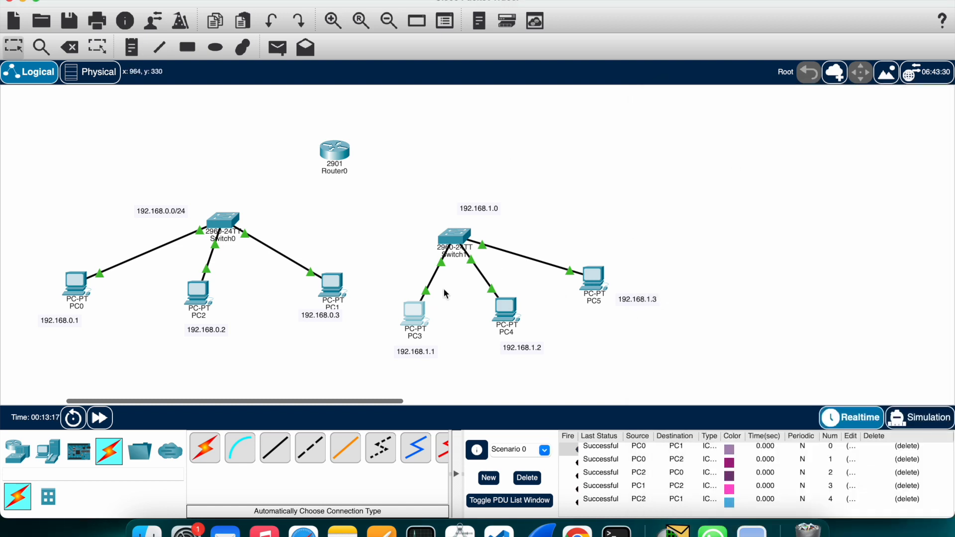
Step: Delete all five old PDU entries of the first network from the Scenario 0 list
{"action": "left_click", "coordinate": [281, 54]}
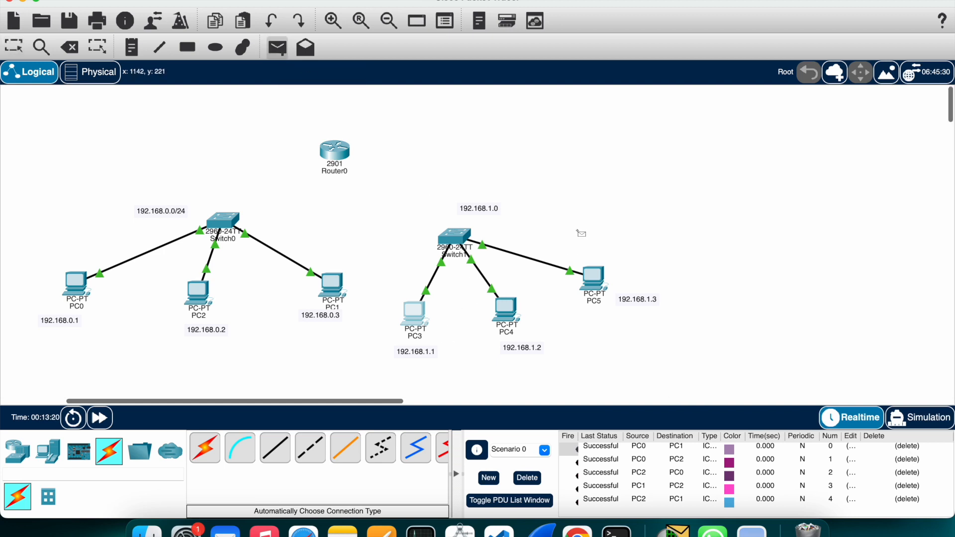
{"action": "key", "text": "Escape"}
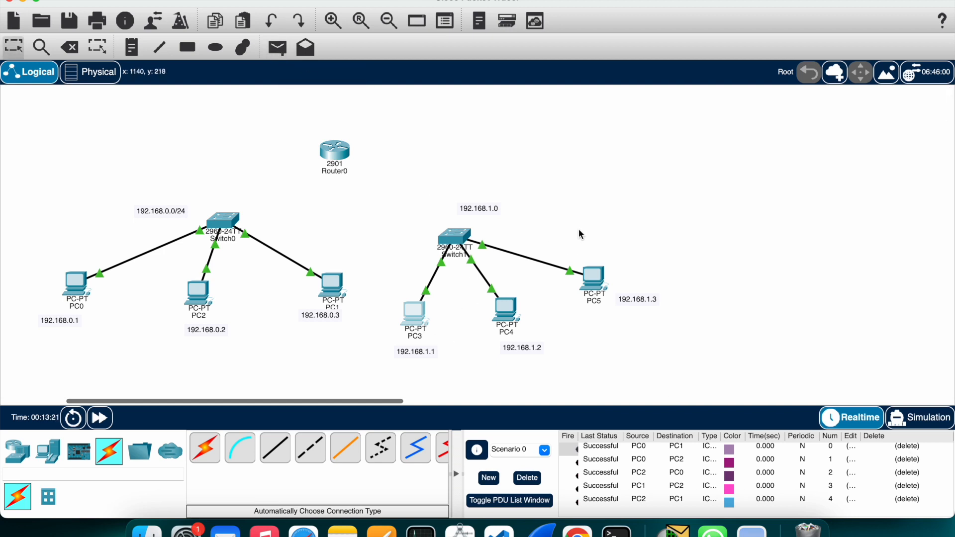
{"action": "left_click", "coordinate": [904, 447]}
{"action": "left_click", "coordinate": [904, 447]}
{"action": "left_click", "coordinate": [904, 447]}
{"action": "left_click", "coordinate": [904, 447]}
{"action": "left_click", "coordinate": [905, 447]}
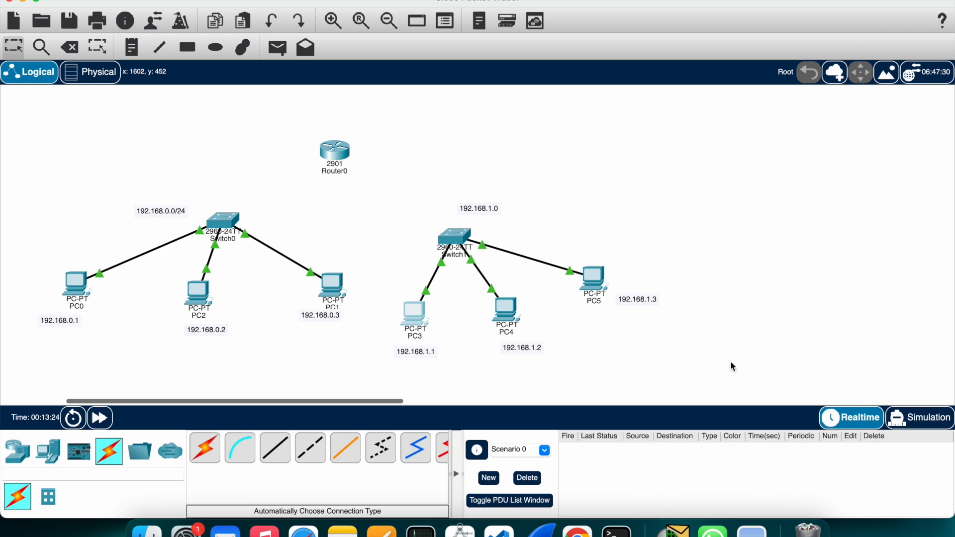
Step: Send a simple PDU from PC3 to PC4
{"action": "left_click", "coordinate": [283, 49]}
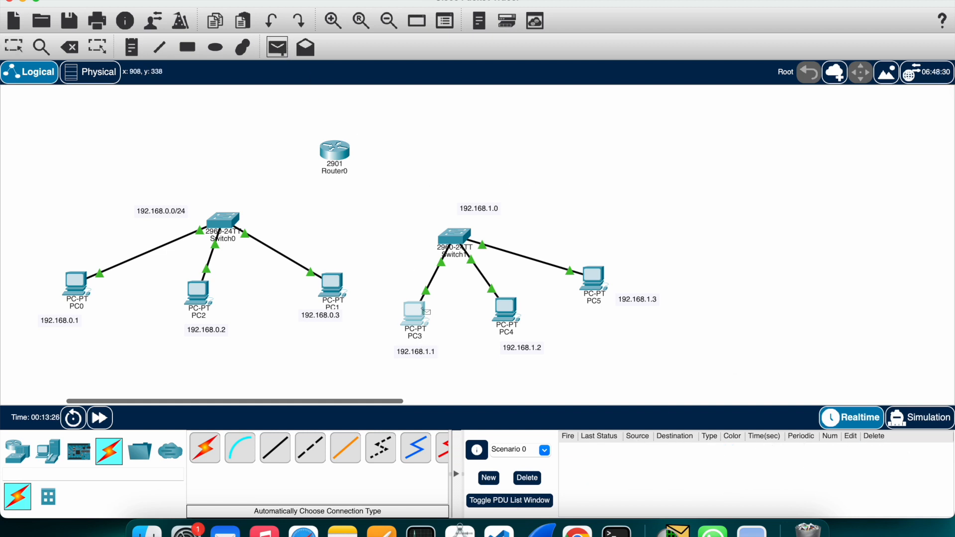
{"action": "left_click", "coordinate": [417, 314]}
{"action": "left_click", "coordinate": [508, 310]}
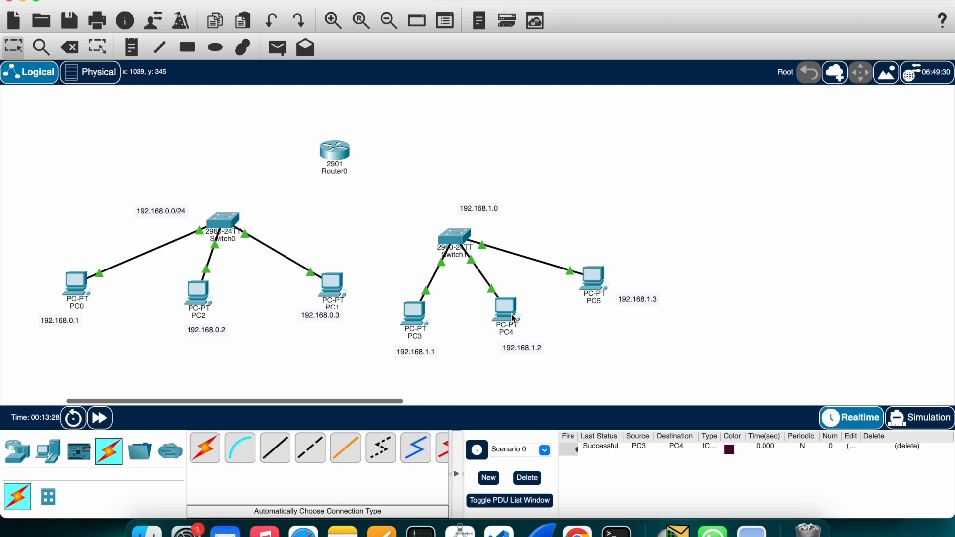
Step: Send simple PDUs from PC4 to PC5 and from PC5 to PC3
{"action": "left_click", "coordinate": [278, 47]}
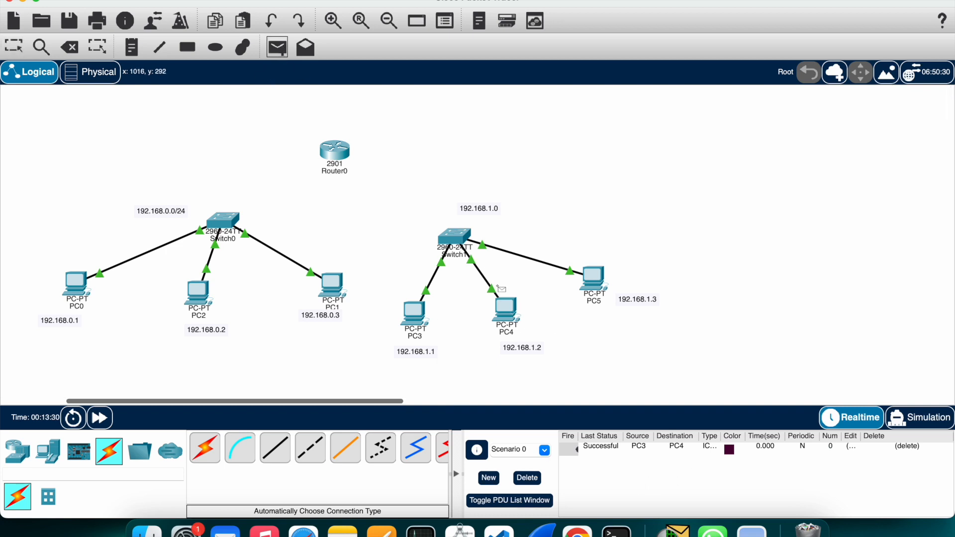
{"action": "left_click", "coordinate": [506, 308]}
{"action": "left_click", "coordinate": [594, 279]}
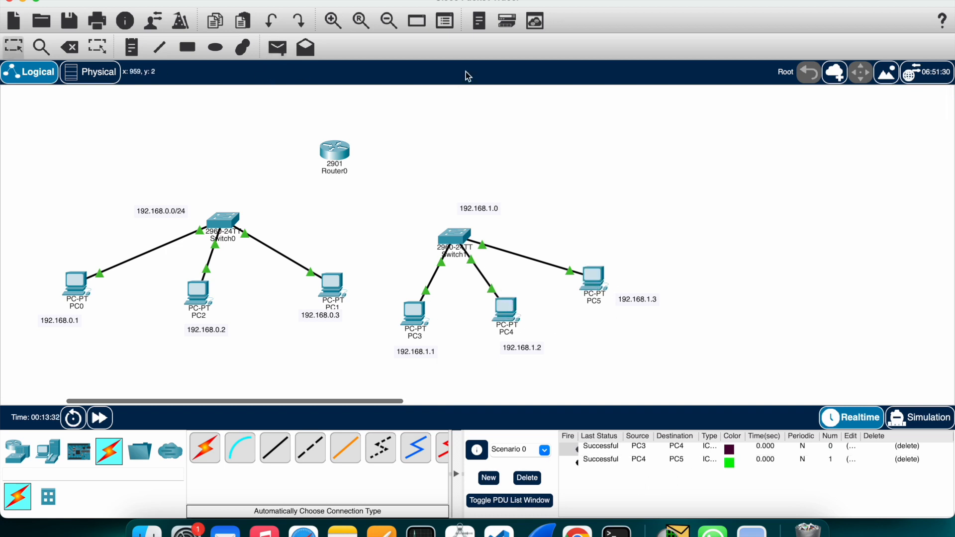
{"action": "left_click", "coordinate": [277, 47]}
{"action": "left_click", "coordinate": [597, 281]}
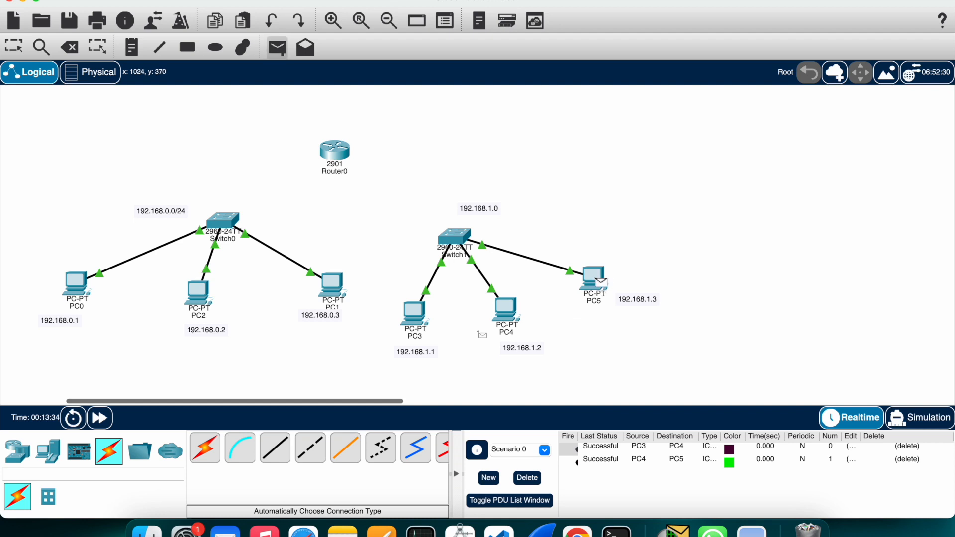
{"action": "left_click", "coordinate": [421, 320]}
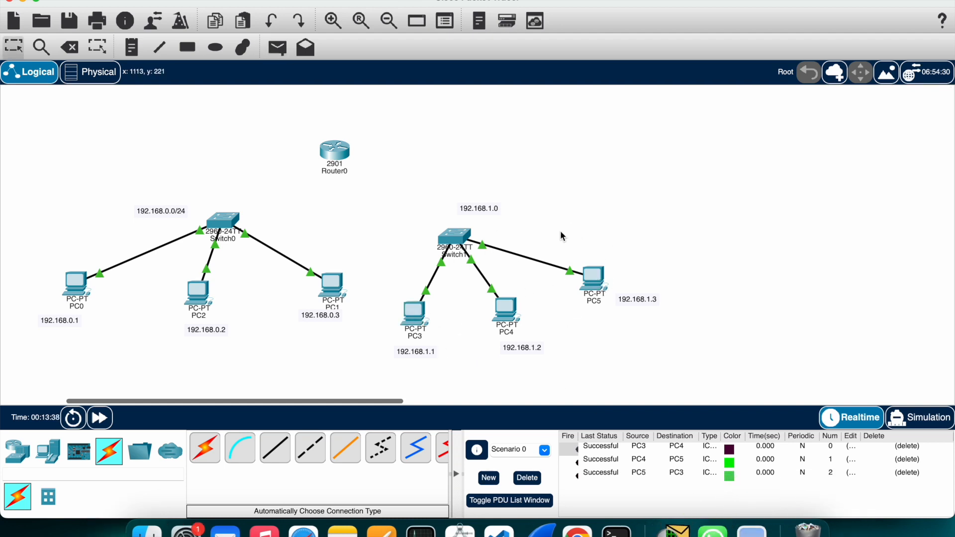
Step: Examine Router0's configuration and its available GigabitEthernet interfaces, then close its window
{"action": "left_click", "coordinate": [336, 151]}
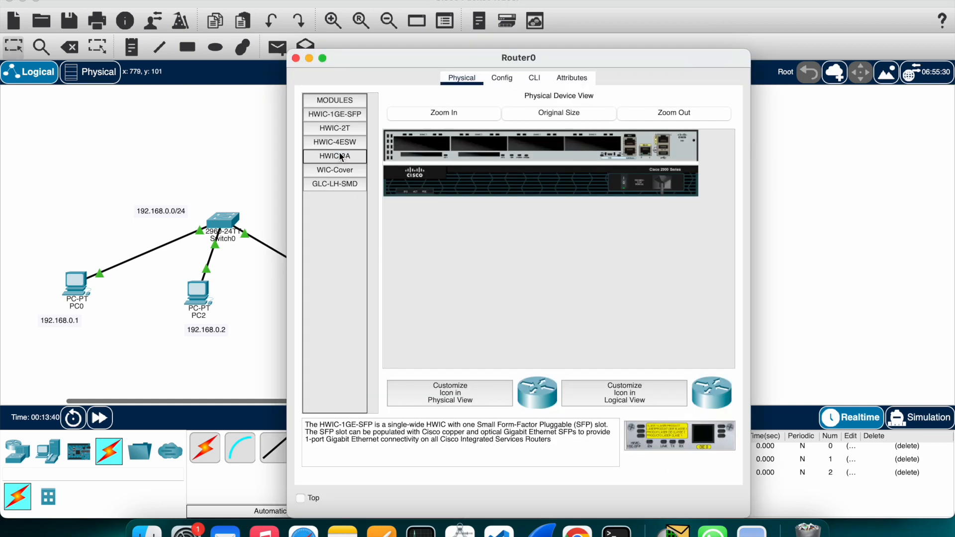
{"action": "left_click", "coordinate": [502, 77]}
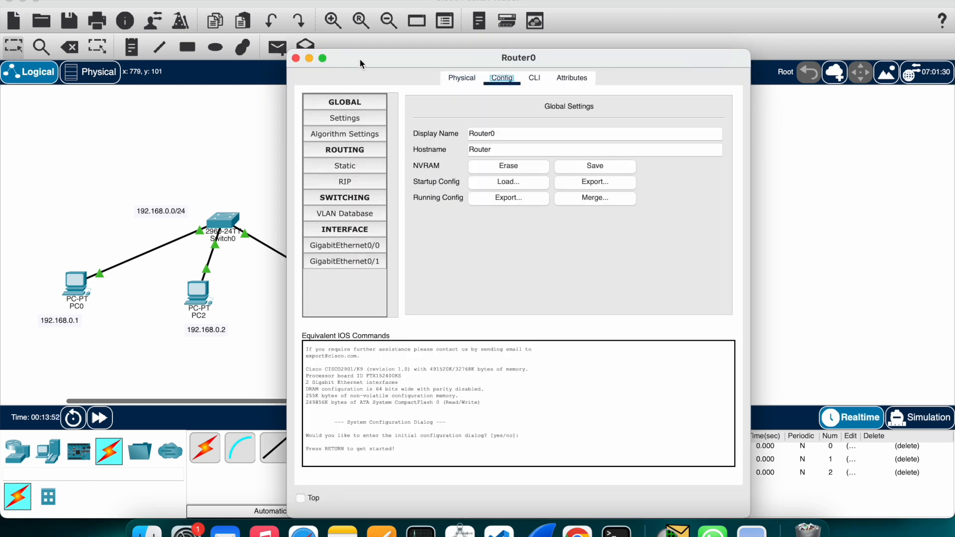
{"action": "left_click_drag", "start_coordinate": [359, 57], "coordinate": [550, 57]}
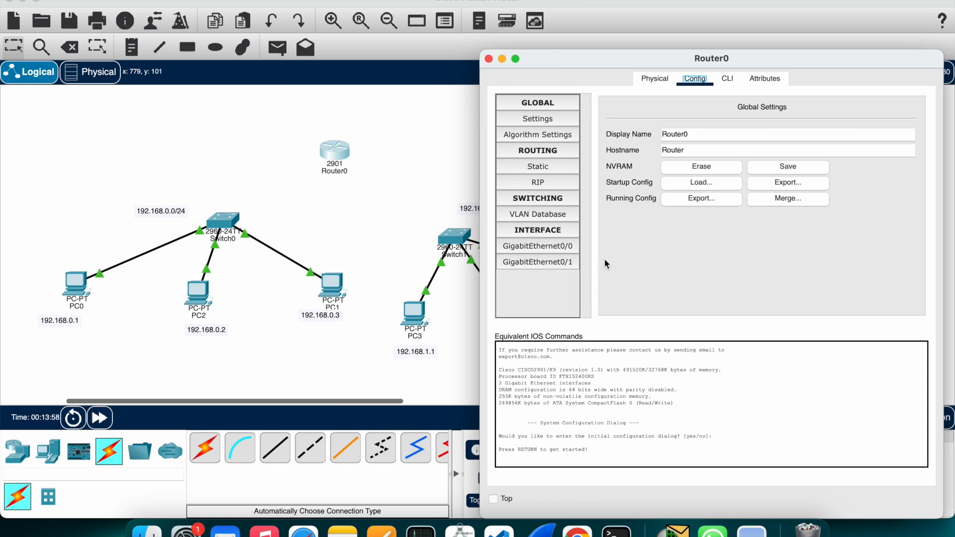
{"action": "left_click", "coordinate": [237, 111]}
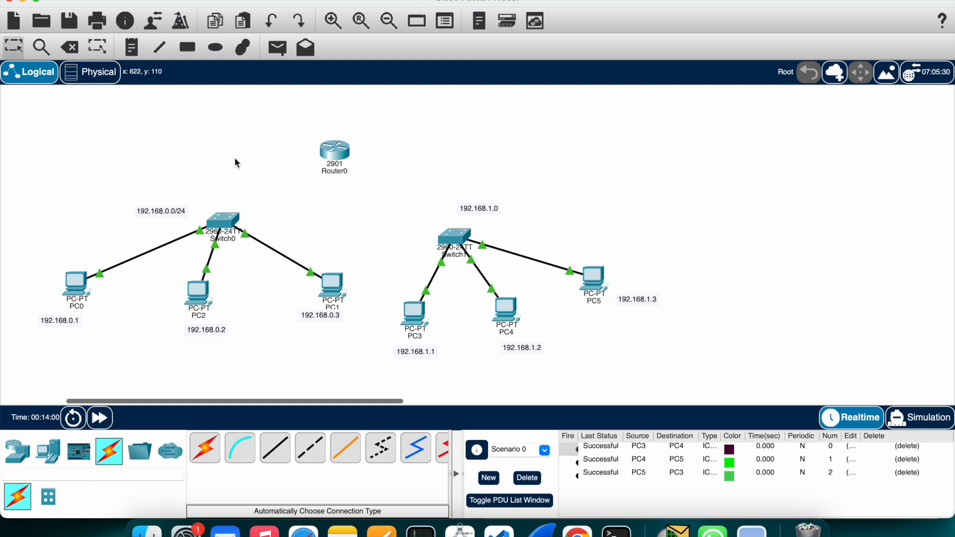
Step: Connect Switch0 and Switch1 to Router0 using automatically chosen cables
{"action": "left_click", "coordinate": [209, 446]}
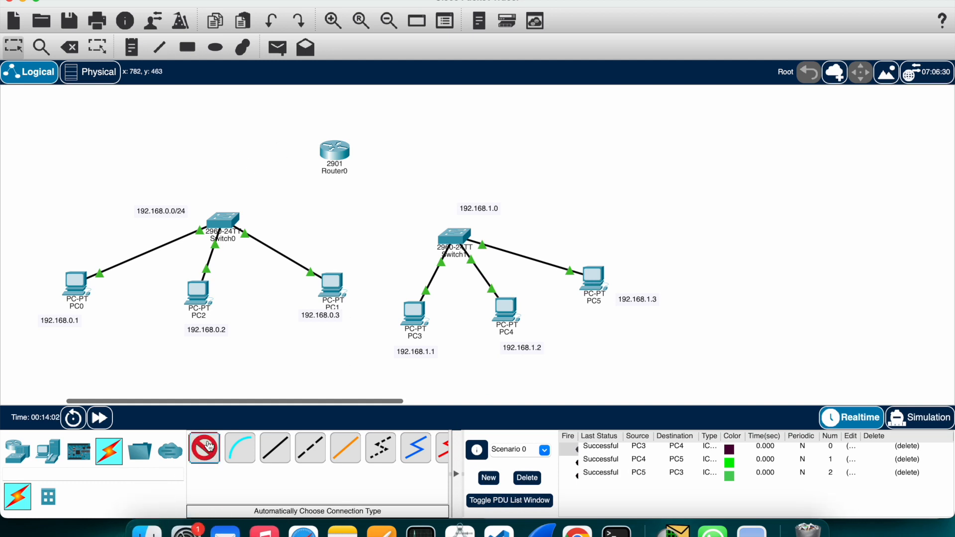
{"action": "left_click", "coordinate": [242, 226]}
{"action": "left_click", "coordinate": [338, 149]}
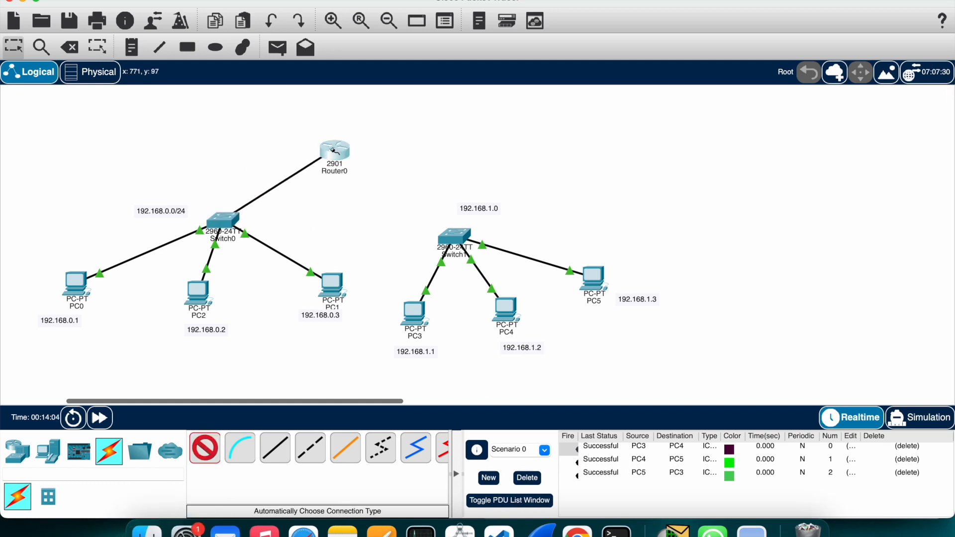
{"action": "left_click", "coordinate": [205, 448]}
{"action": "left_click", "coordinate": [454, 236]}
{"action": "left_click", "coordinate": [342, 152]}
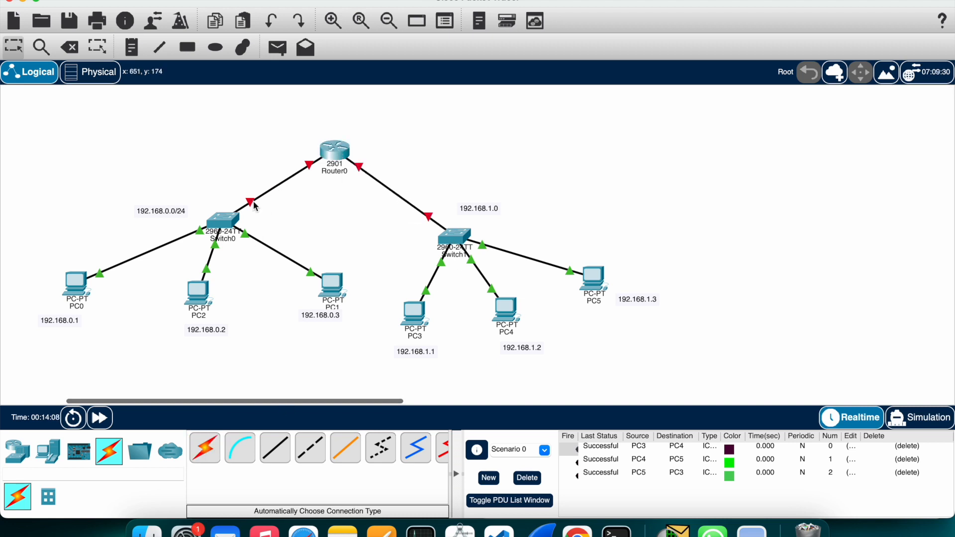
Step: Set Router0's GigabitEthernet0/0 to 192.168.0.4 with mask 255.255.255.0 and turn the port on
{"action": "left_click", "coordinate": [342, 153]}
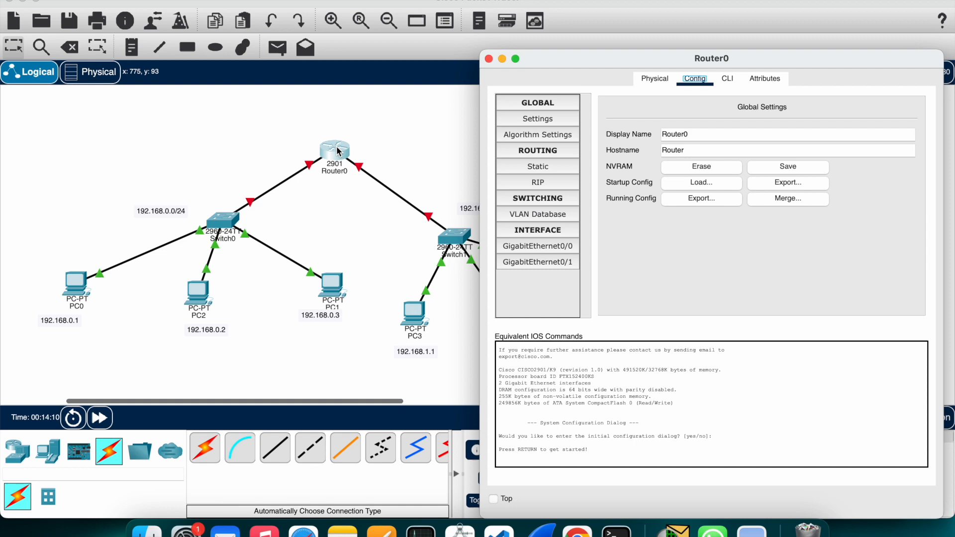
{"action": "left_click", "coordinate": [572, 245]}
{"action": "left_click_drag", "start_coordinate": [578, 59], "coordinate": [506, 99]}
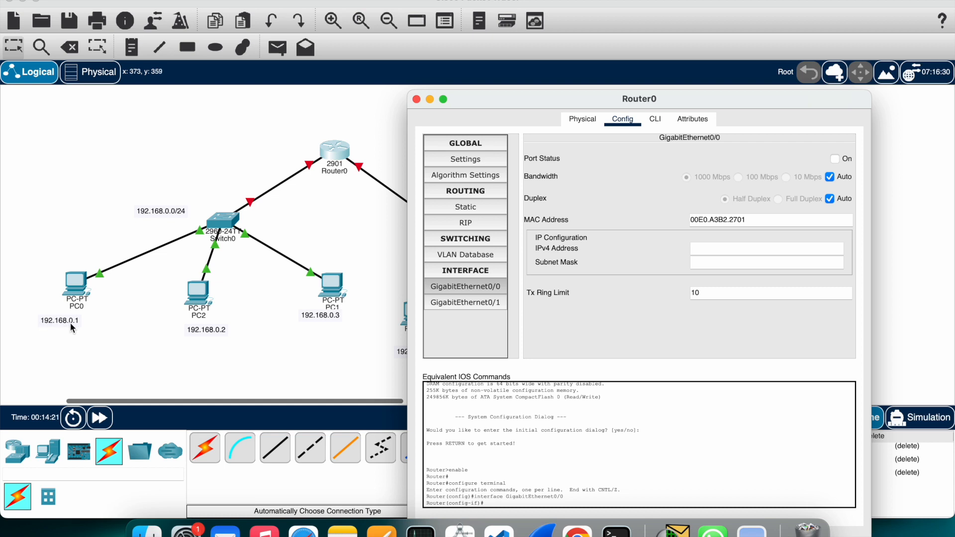
{"action": "type", "text": "192.168.1.1"}
{"action": "type", "text": "4"}
{"action": "key", "text": "Tab"}
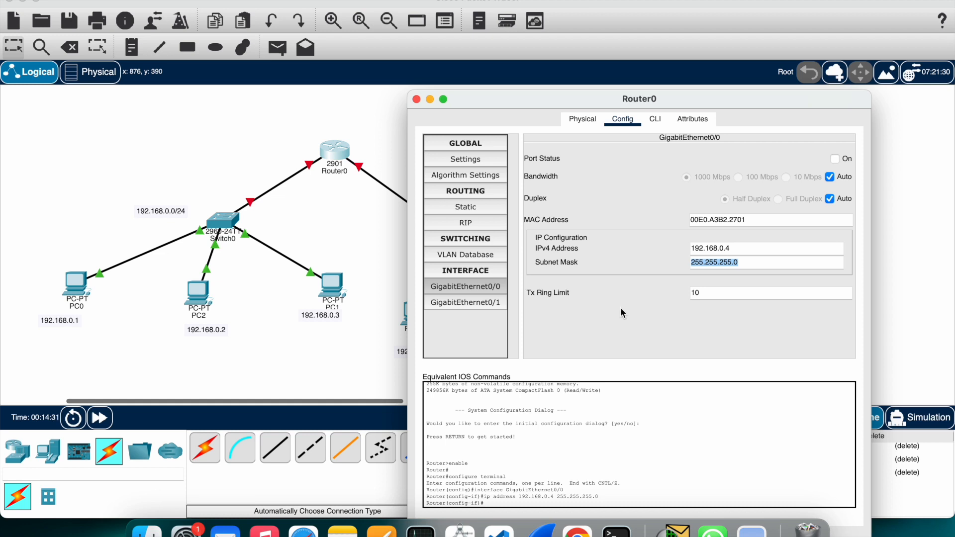
{"action": "left_click_drag", "start_coordinate": [490, 504], "coordinate": [437, 477]}
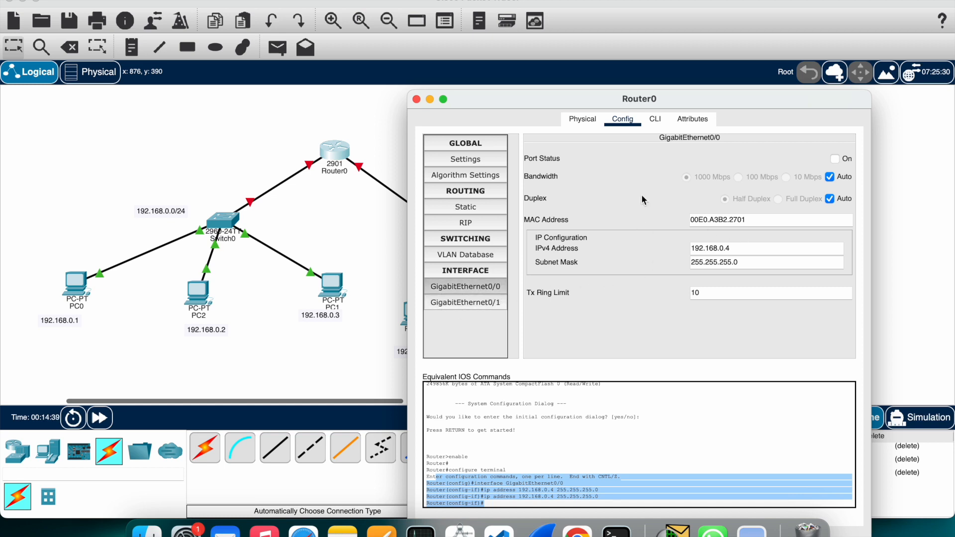
{"action": "left_click", "coordinate": [834, 158]}
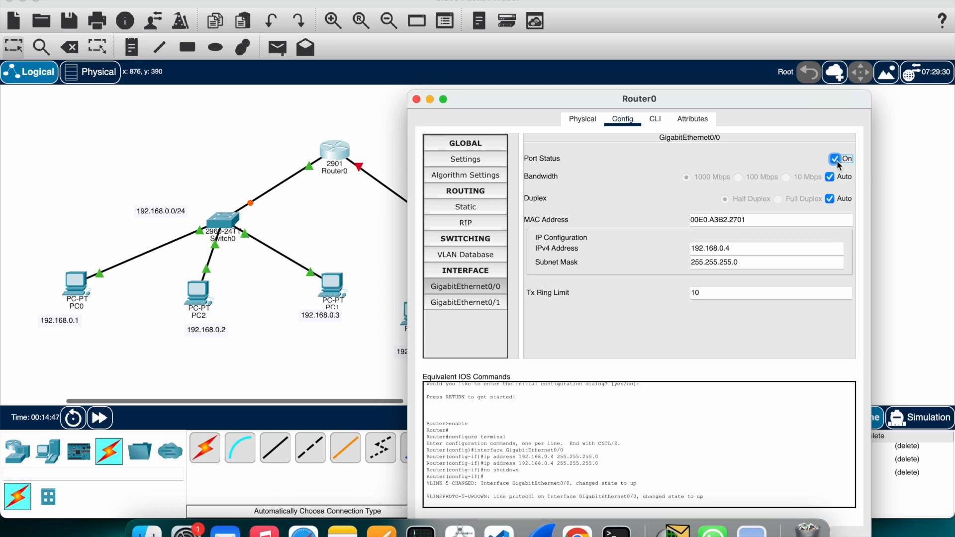
{"action": "left_click", "coordinate": [417, 100]}
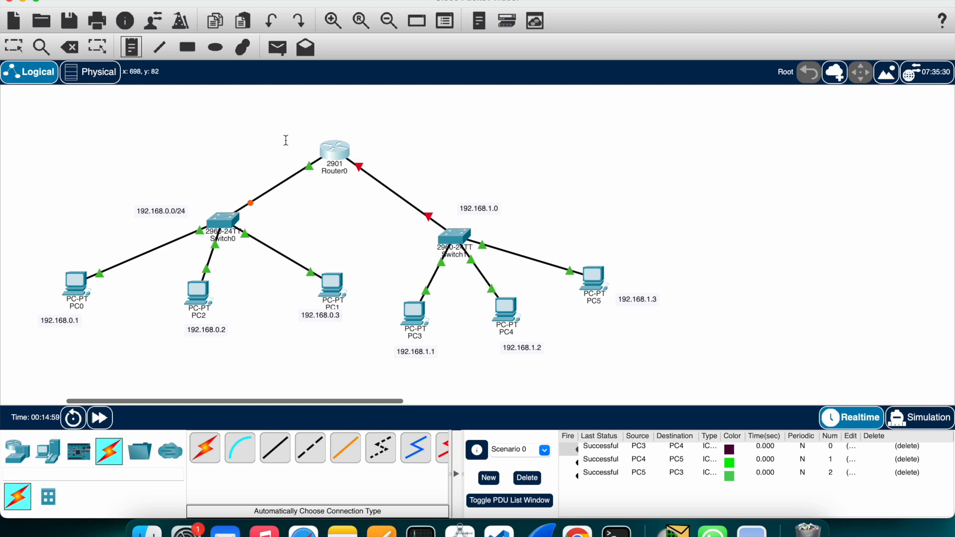
Step: Label Router0 with the notes 192.168.0.4 on its Switch0 side and 192.168.1.4 on its Switch1 side, placed close beside the router
{"action": "type", "text": "192.168.1.1"}
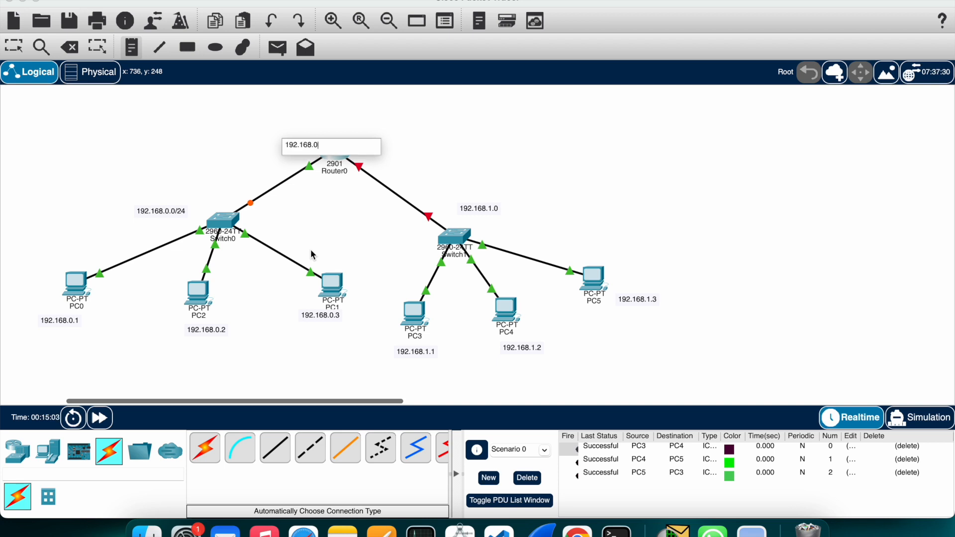
{"action": "type", "text": "4"}
{"action": "left_click", "coordinate": [387, 136]}
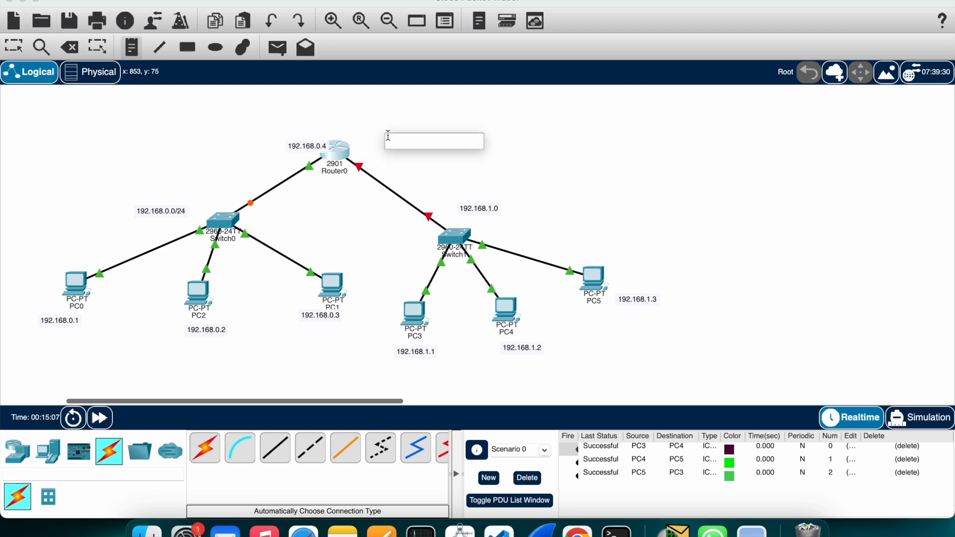
{"action": "type", "text": "192.168.1.1"}
{"action": "left_click", "coordinate": [431, 151]}
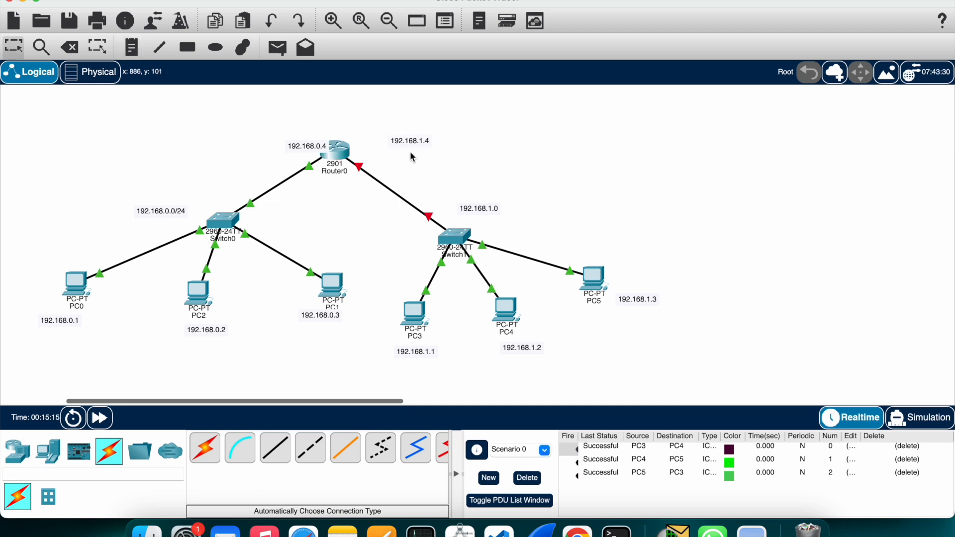
{"action": "left_click_drag", "start_coordinate": [416, 135], "coordinate": [389, 152]}
{"action": "left_click_drag", "start_coordinate": [319, 147], "coordinate": [282, 153]}
Step: Set Router0's GigabitEthernet0/1 to 192.168.1.4 with mask 255.255.255.0 and turn the port on
{"action": "left_click", "coordinate": [334, 155]}
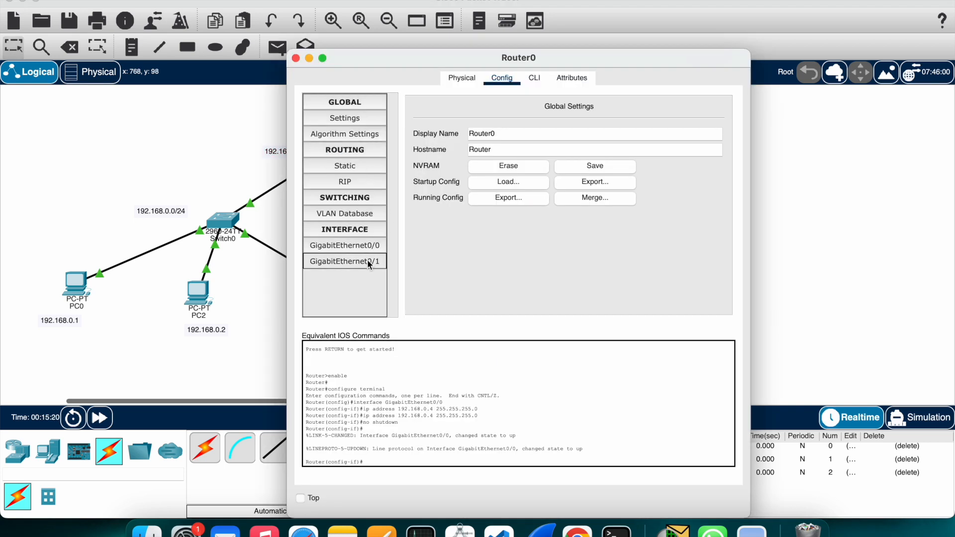
{"action": "left_click", "coordinate": [367, 259]}
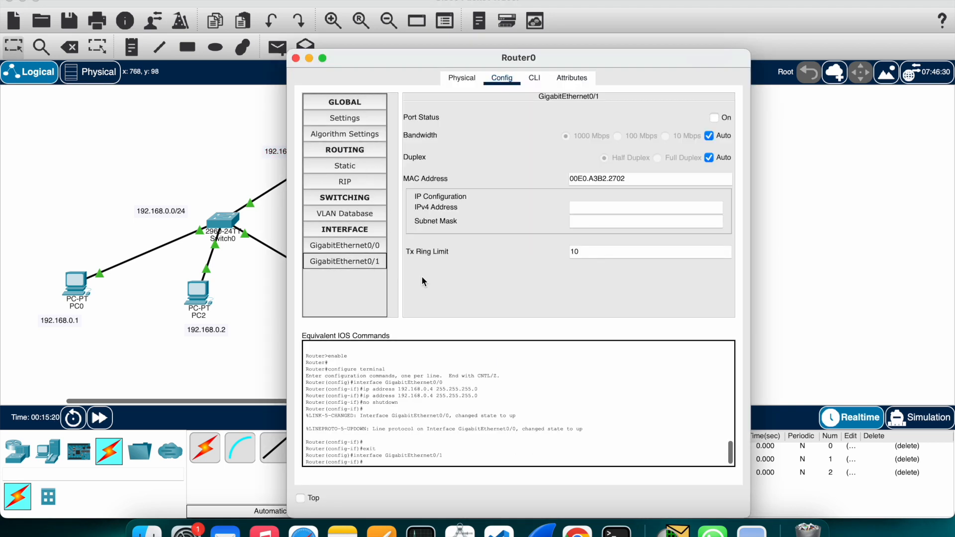
{"action": "left_click", "coordinate": [605, 207]}
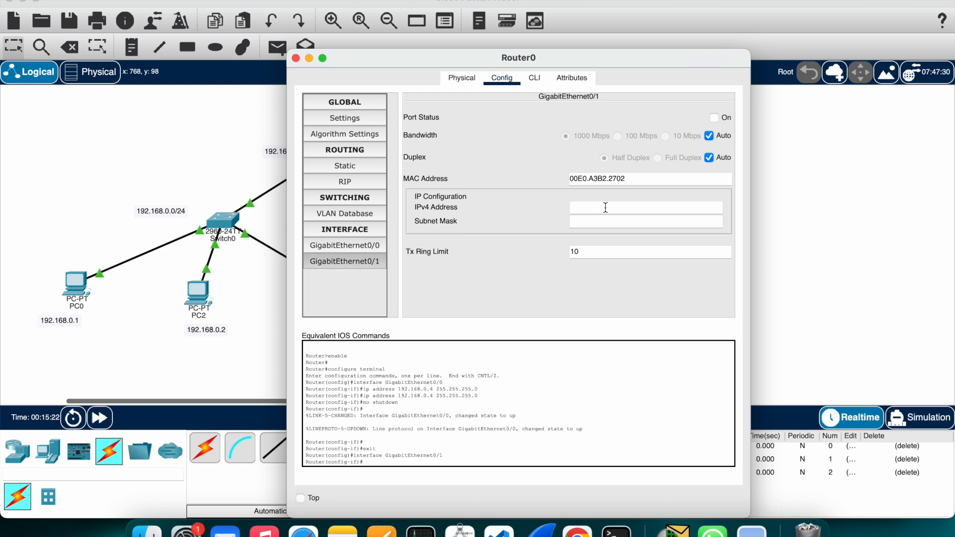
{"action": "type", "text": "192.168.1.1"}
{"action": "key", "text": "BackSpace"}
{"action": "type", "text": "4"}
{"action": "left_click", "coordinate": [628, 223]}
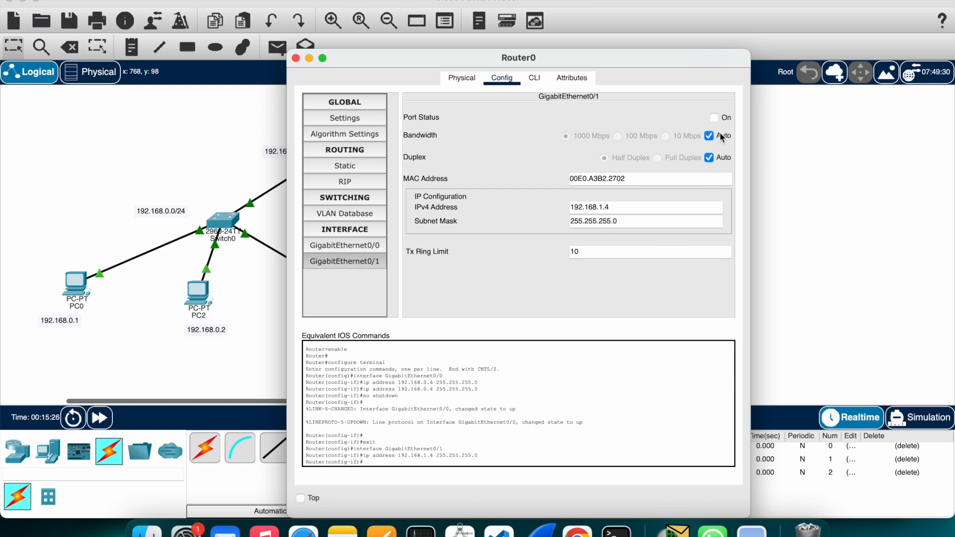
{"action": "left_click", "coordinate": [714, 117]}
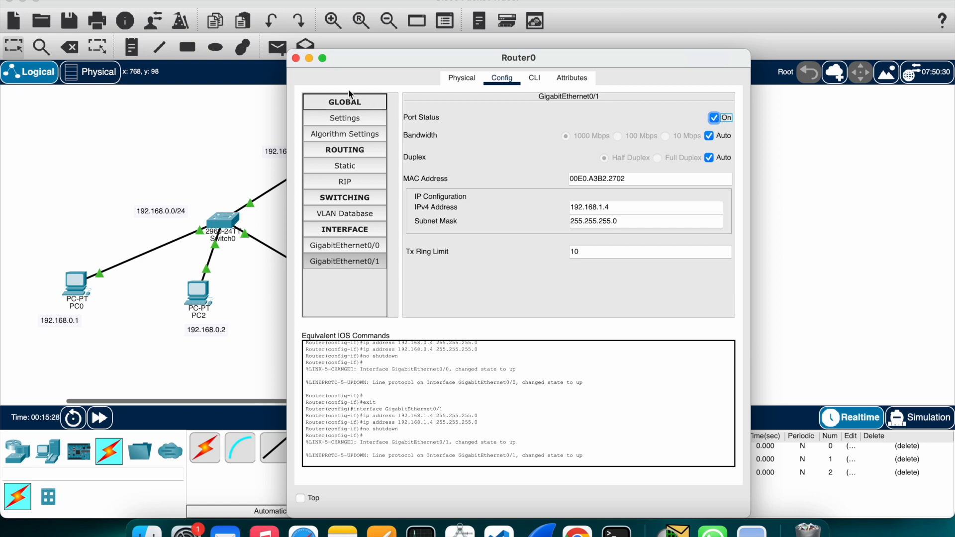
{"action": "left_click", "coordinate": [296, 58]}
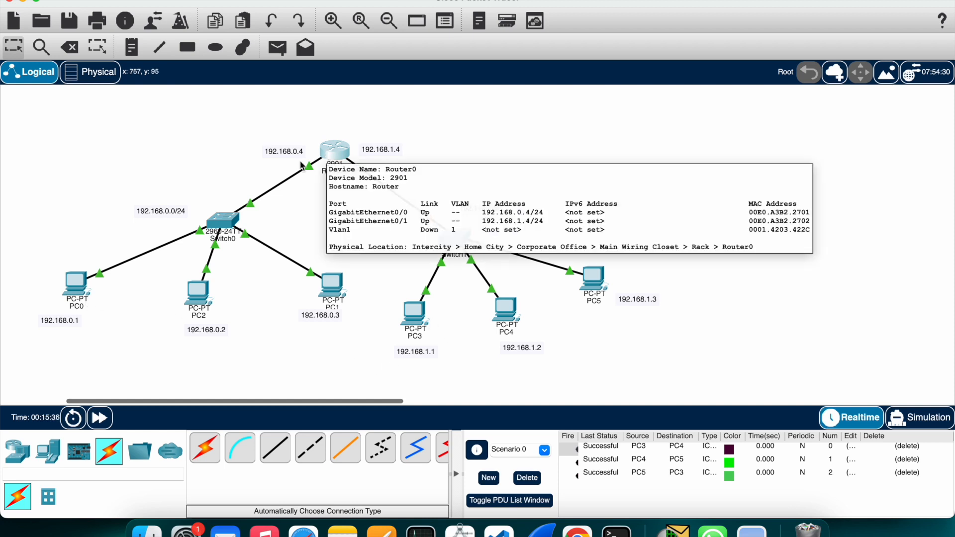
Step: Set PC0's default gateway to 192.168.0.4 in its IP configuration
{"action": "left_click", "coordinate": [76, 285]}
{"action": "left_click", "coordinate": [364, 135]}
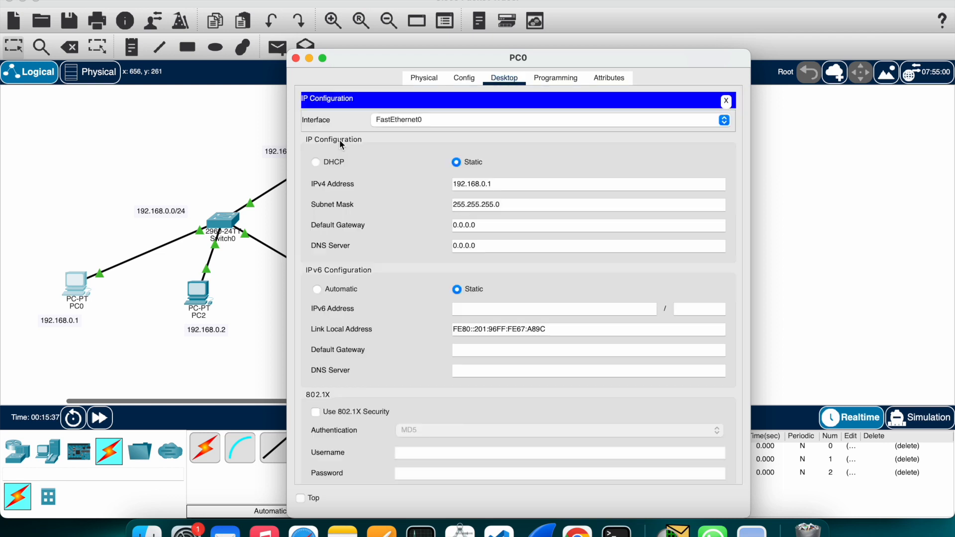
{"action": "scroll", "coordinate": [497, 264], "scroll_direction": "down", "scroll_amount": 1}
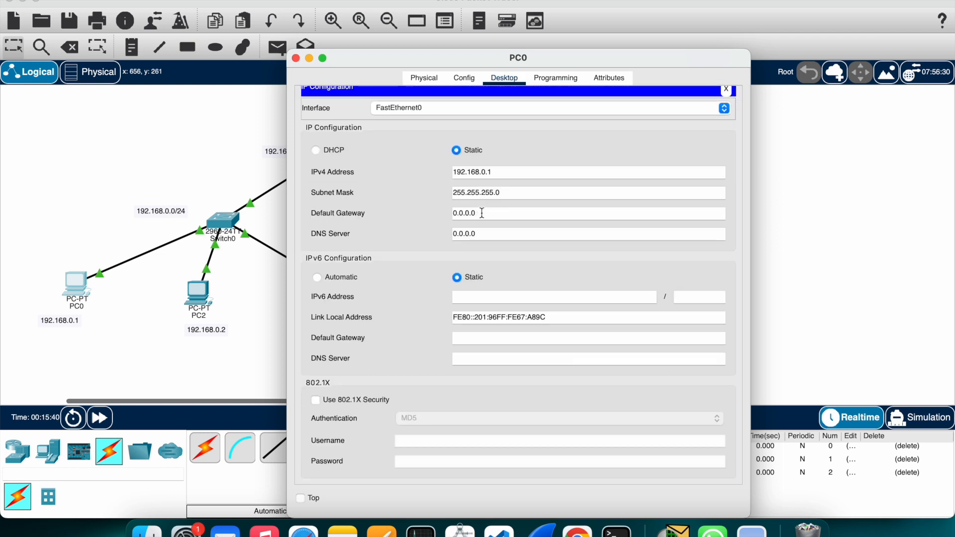
{"action": "key", "text": "BackSpace"}
{"action": "key", "text": "BackSpace"}
{"action": "type", "text": "192.168.1.1"}
{"action": "left_click_drag", "start_coordinate": [341, 60], "coordinate": [510, 60]}
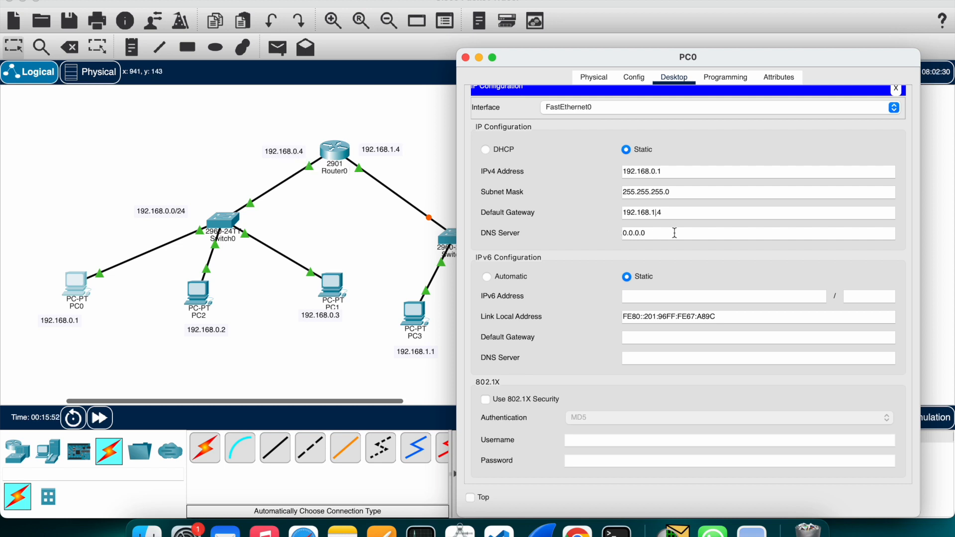
{"action": "type", "text": "0."}
{"action": "left_click", "coordinate": [278, 47]}
{"action": "left_click", "coordinate": [77, 287]}
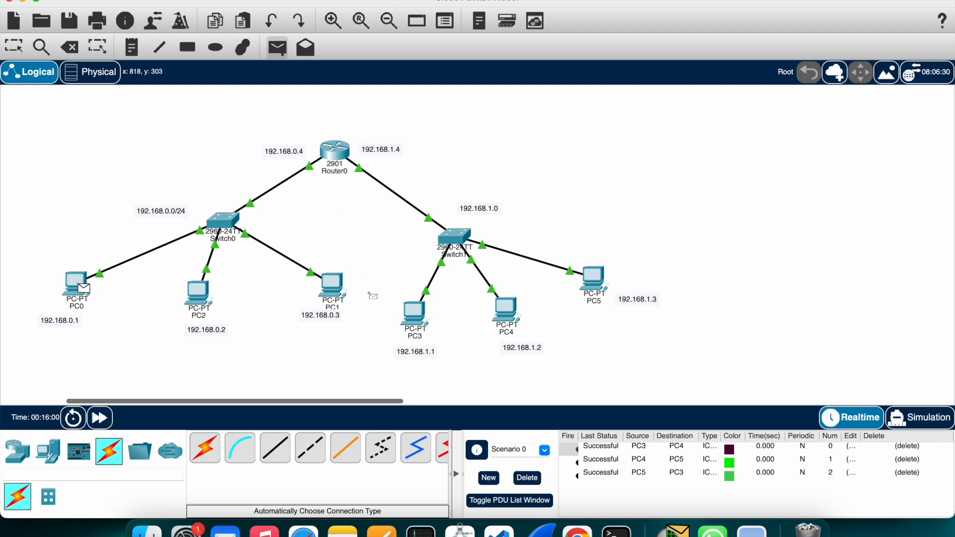
{"action": "key", "text": "Escape"}
Step: Delete all three PDU entries of the second network from the Scenario 0 list
{"action": "double_click", "coordinate": [906, 449]}
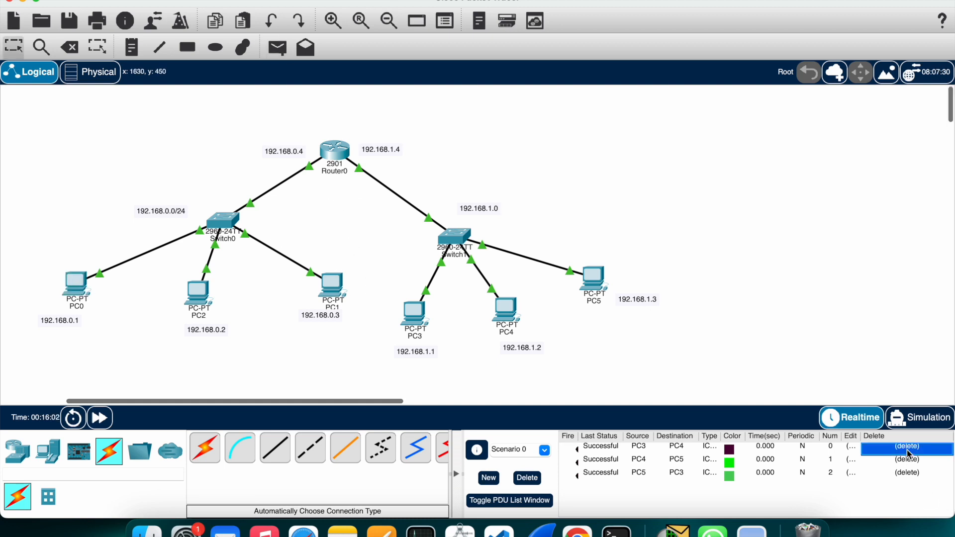
{"action": "double_click", "coordinate": [907, 449]}
{"action": "left_click", "coordinate": [906, 450]}
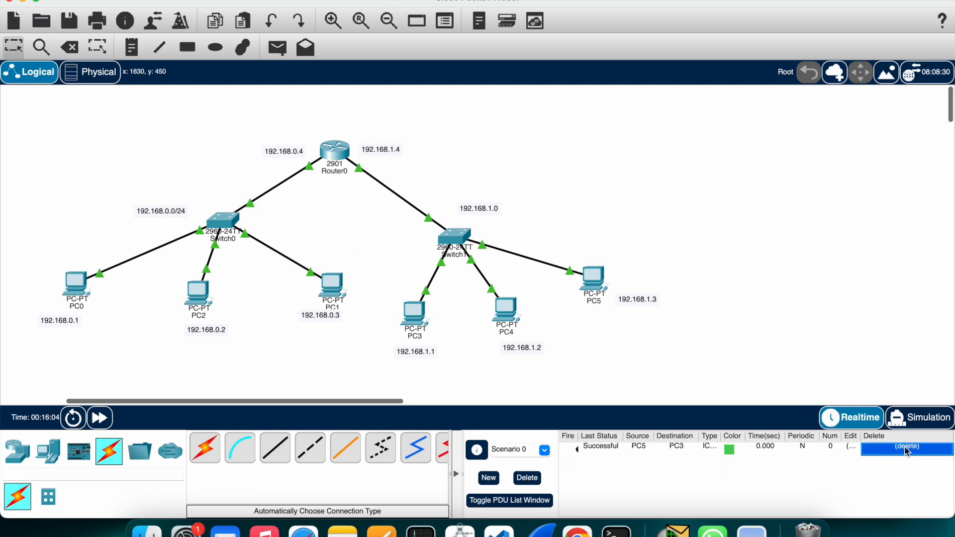
{"action": "double_click", "coordinate": [907, 449]}
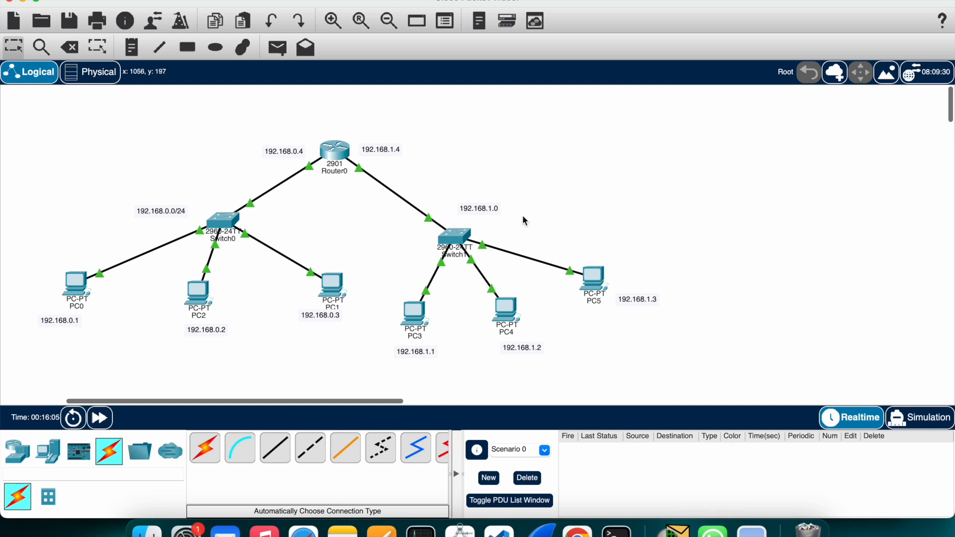
Step: Send a simple PDU from PC0 to Router0
{"action": "left_click", "coordinate": [278, 47]}
{"action": "left_click", "coordinate": [77, 285]}
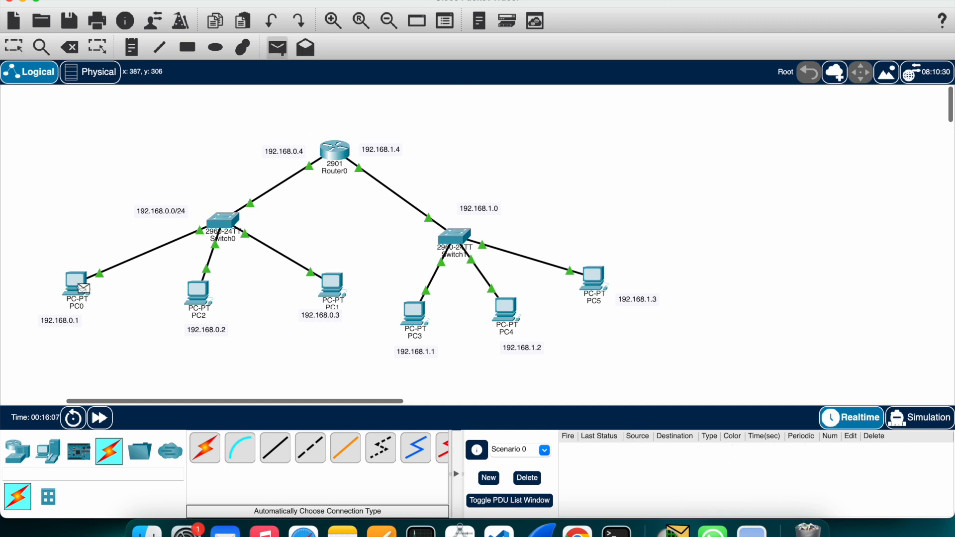
{"action": "left_click", "coordinate": [342, 160]}
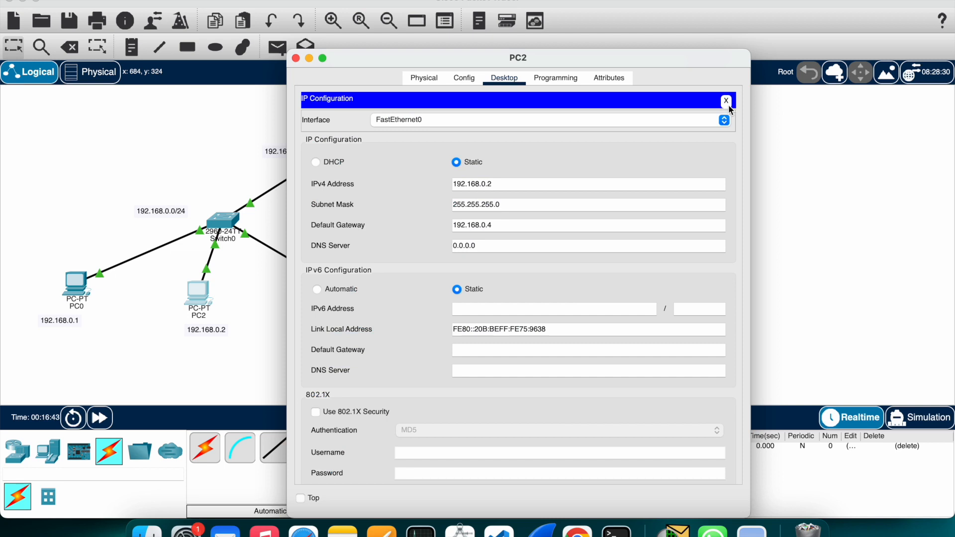
Step: Close PC2's IP configuration and set PC1's default gateway to 192.168.0.4
{"action": "left_click", "coordinate": [729, 102]}
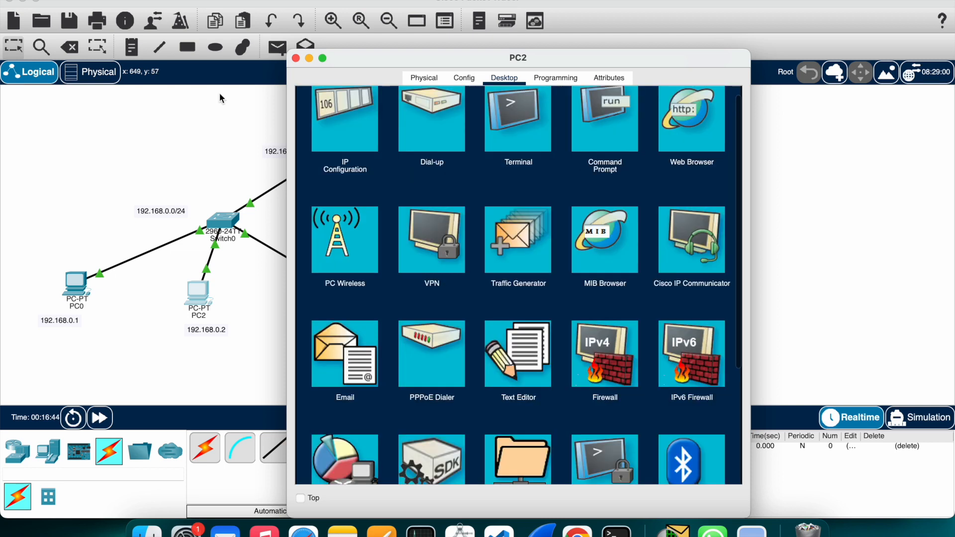
{"action": "left_click", "coordinate": [302, 58]}
{"action": "left_click", "coordinate": [333, 286]}
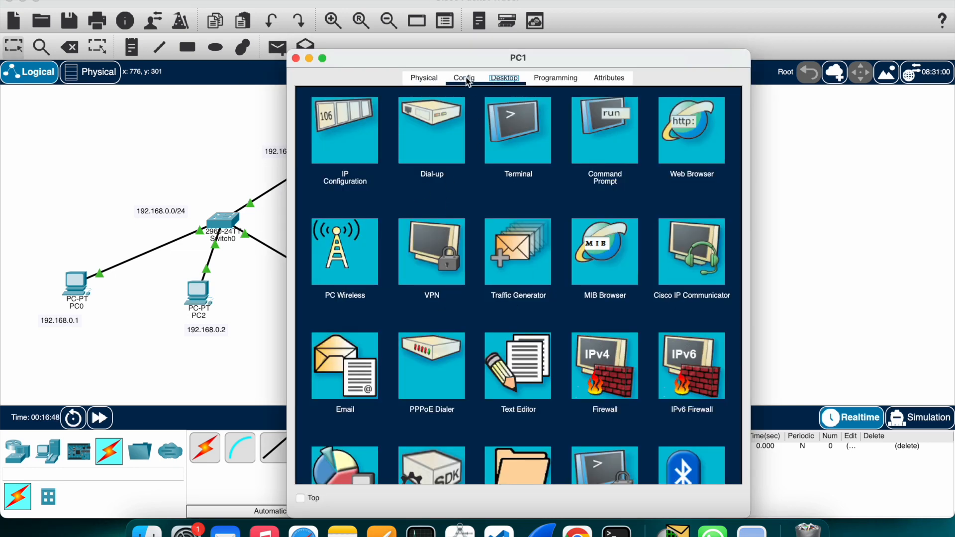
{"action": "left_click", "coordinate": [369, 153]}
{"action": "triple_click", "coordinate": [490, 222]}
{"action": "type", "text": "192.168.1.1"}
{"action": "key", "text": "BackSpace"}
{"action": "type", "text": "0"}
{"action": "key", "text": "BackSpace"}
{"action": "type", "text": "4"}
{"action": "left_click", "coordinate": [296, 58]}
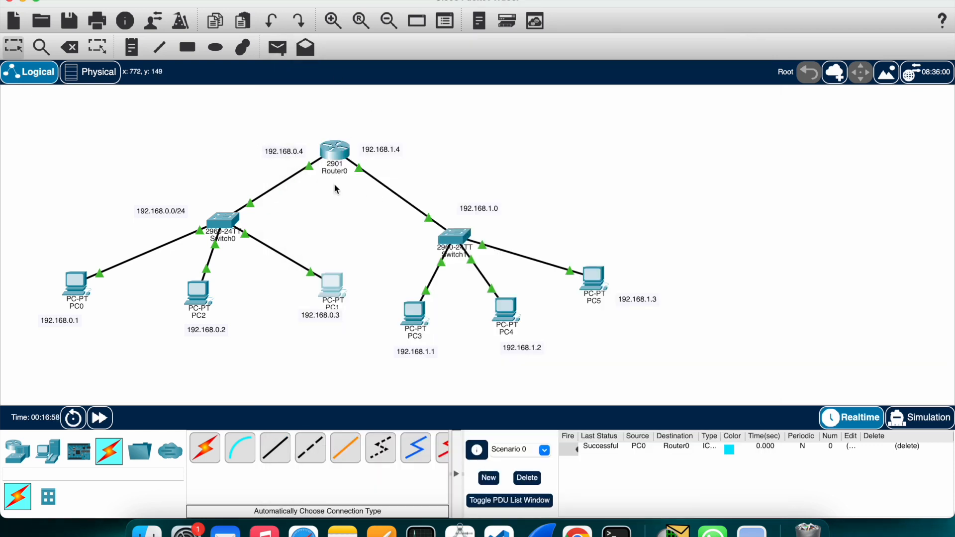
Step: Set PC3's default gateway to 192.168.1.4 in its IP configuration
{"action": "mouse_move", "coordinate": [311, 170]}
{"action": "left_click", "coordinate": [419, 309]}
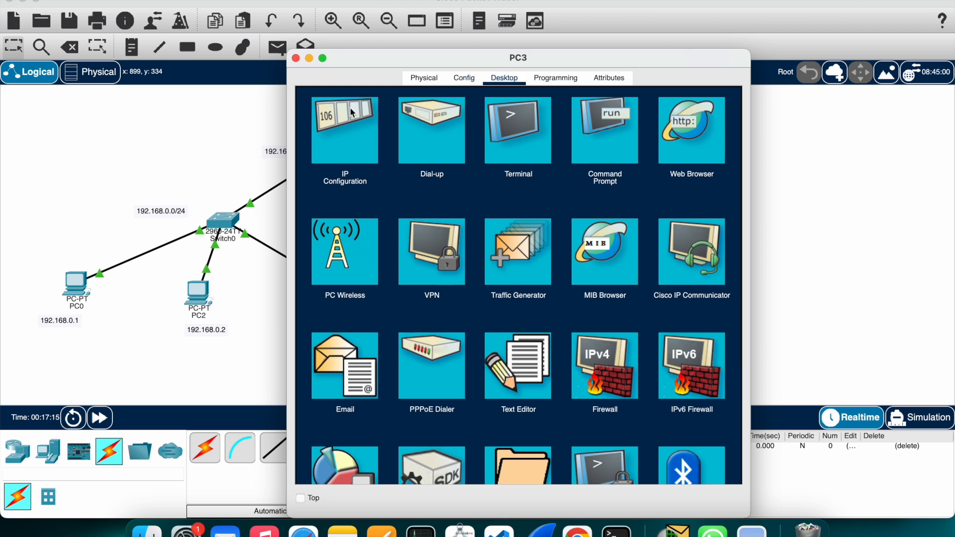
{"action": "left_click", "coordinate": [352, 113]}
{"action": "left_click_drag", "start_coordinate": [513, 225], "coordinate": [365, 226]}
{"action": "type", "text": "192.168.1.1"}
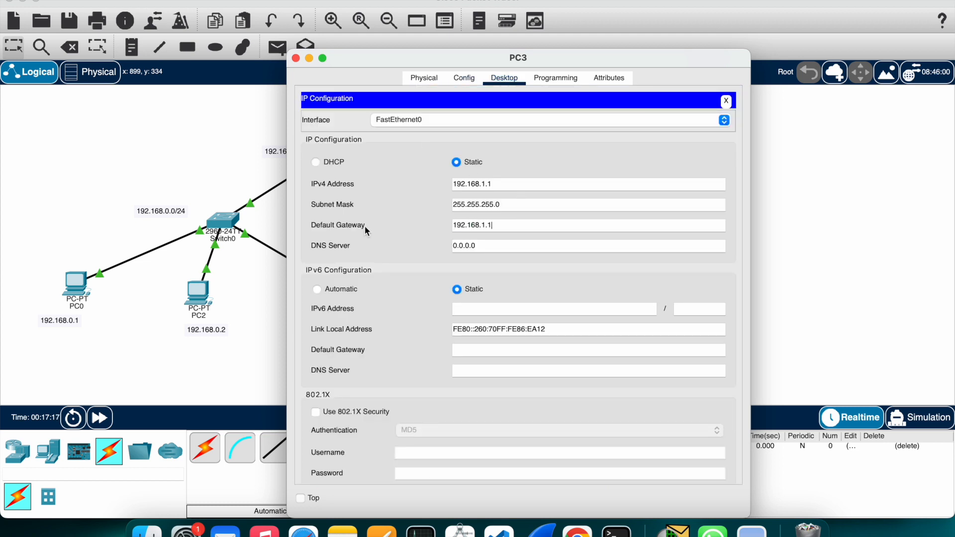
{"action": "key", "text": "BackSpace"}
{"action": "type", "text": "4"}
{"action": "left_click", "coordinate": [295, 58]}
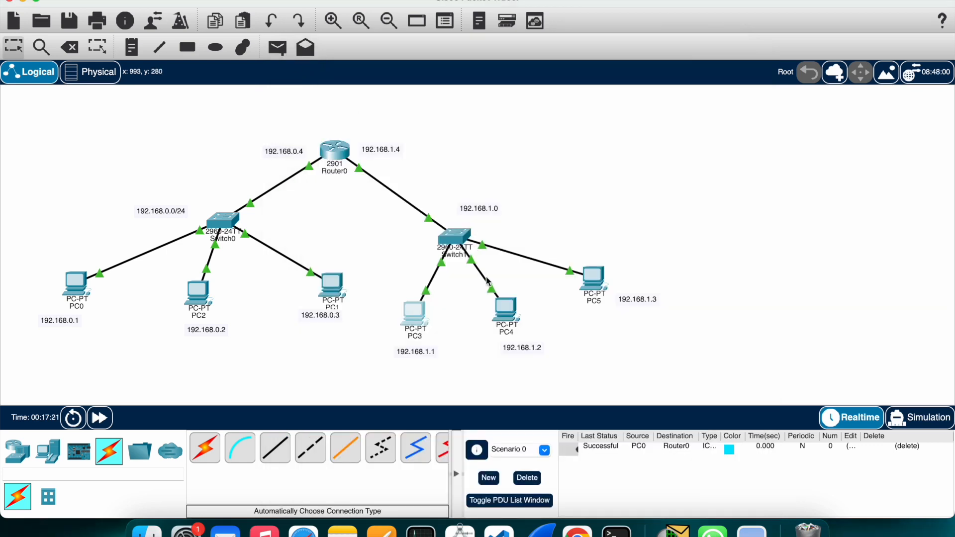
Step: Set PC4's default gateway to 192.168.1.4 in its IP configuration
{"action": "left_click", "coordinate": [505, 308]}
{"action": "left_click", "coordinate": [356, 122]}
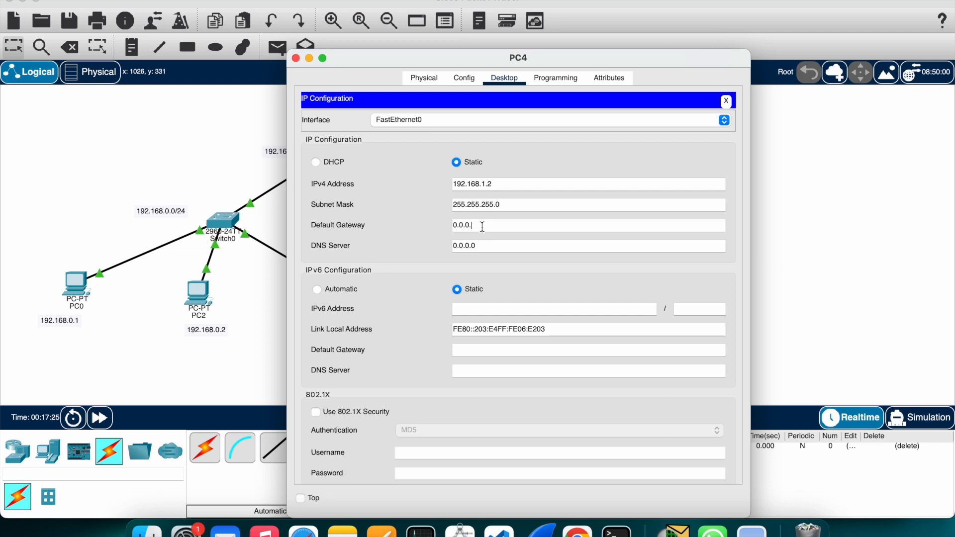
{"action": "type", "text": "192.168.1.1"}
{"action": "left_click", "coordinate": [296, 58]}
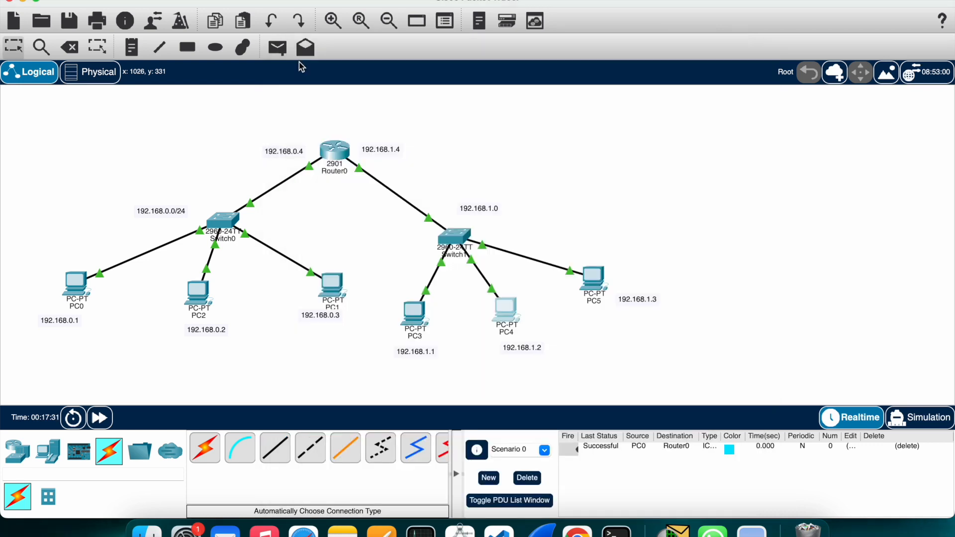
Step: Set PC5's default gateway to 192.168.1.4 in its IP configuration
{"action": "left_click", "coordinate": [593, 277]}
{"action": "left_click", "coordinate": [341, 147]}
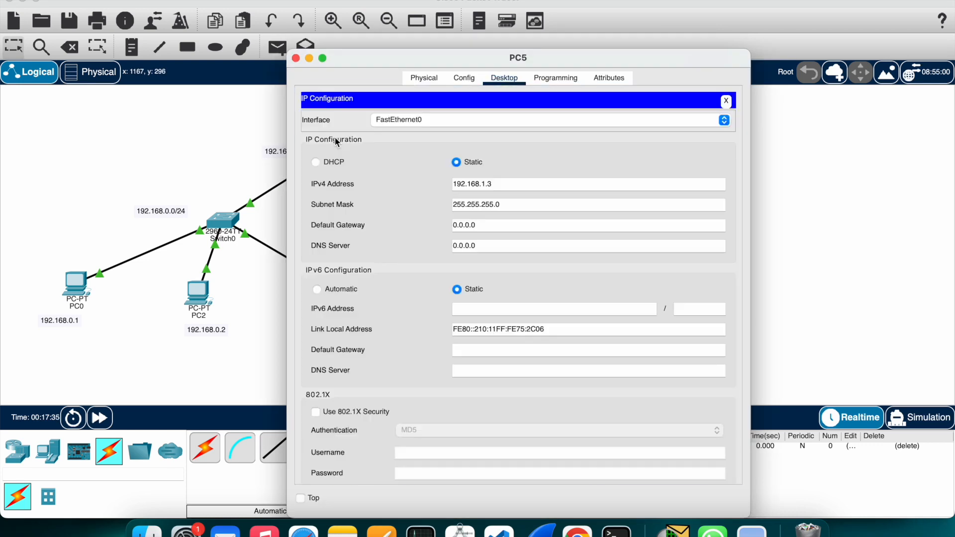
{"action": "double_click", "coordinate": [483, 225]}
{"action": "type", "text": "192.168.1.1"}
{"action": "left_click", "coordinate": [296, 59]}
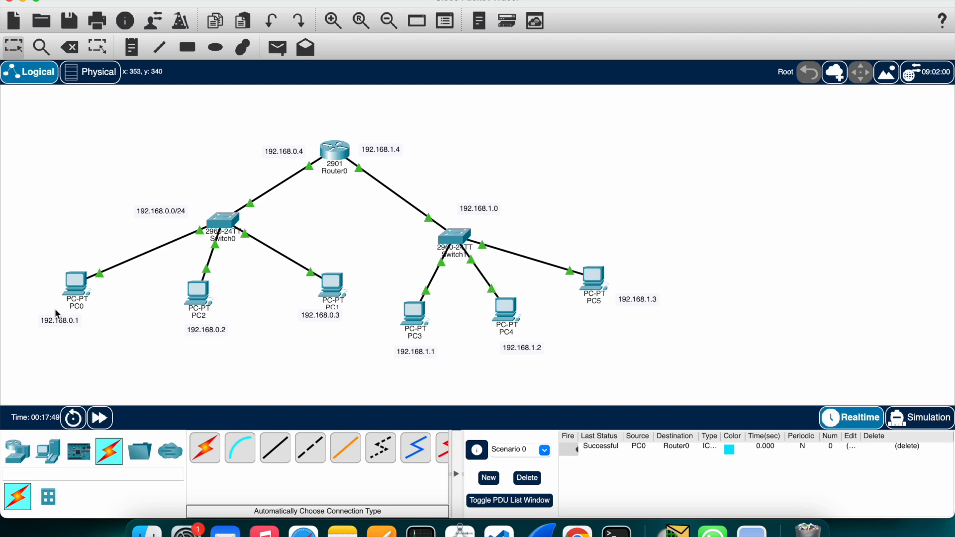
Step: Ping 192.168.1.1 twice from PC0's Command Prompt to test communication with PC3, and close the PC0 window
{"action": "left_click", "coordinate": [68, 288]}
{"action": "left_click", "coordinate": [574, 103]}
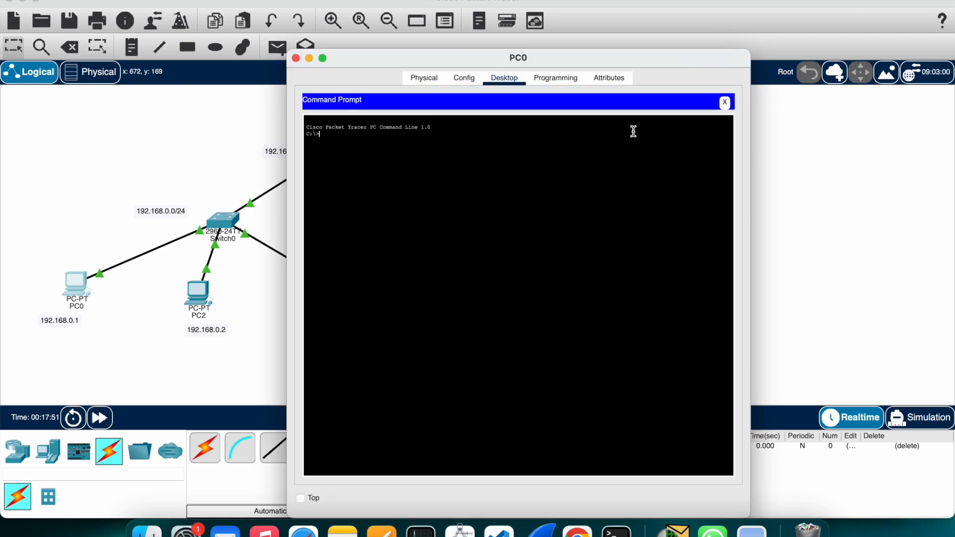
{"action": "type", "text": "ping"}
{"action": "left_click_drag", "start_coordinate": [343, 59], "coordinate": [530, 90]}
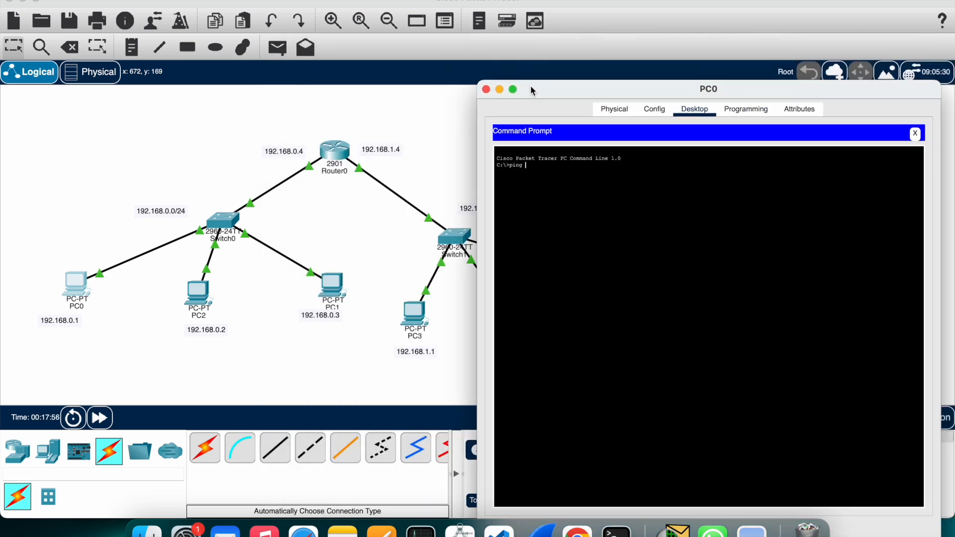
{"action": "type", "text": "192.168.1.1"}
{"action": "key", "text": "Return"}
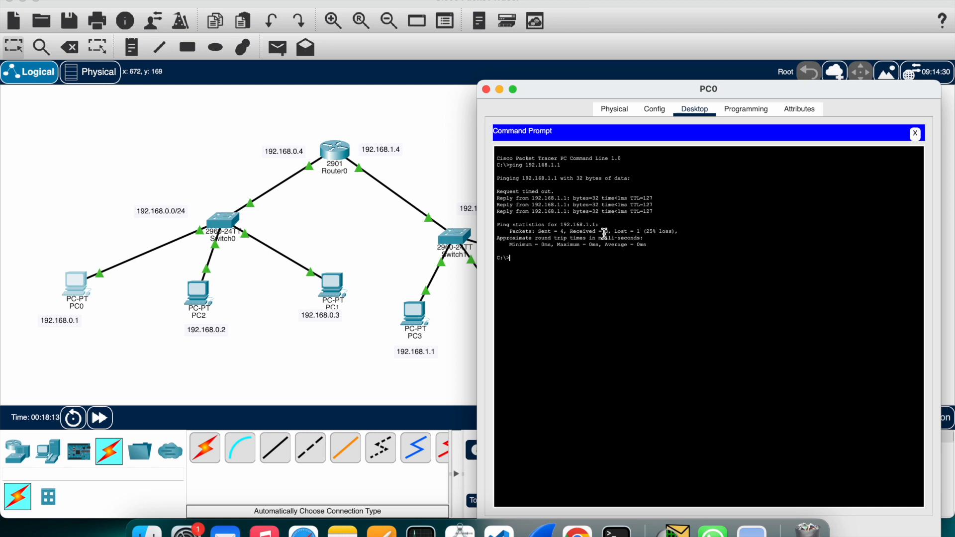
{"action": "key", "text": "Up"}
{"action": "key", "text": "Return"}
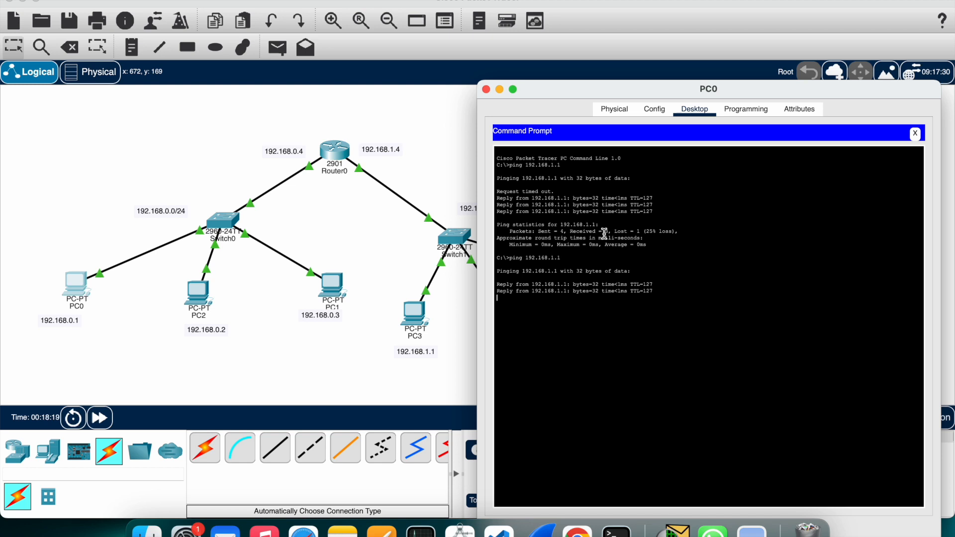
{"action": "left_click", "coordinate": [486, 89]}
Step: Send a simple PDU from PC2 to PC4 twice to test communication between the networks
{"action": "left_click", "coordinate": [277, 47]}
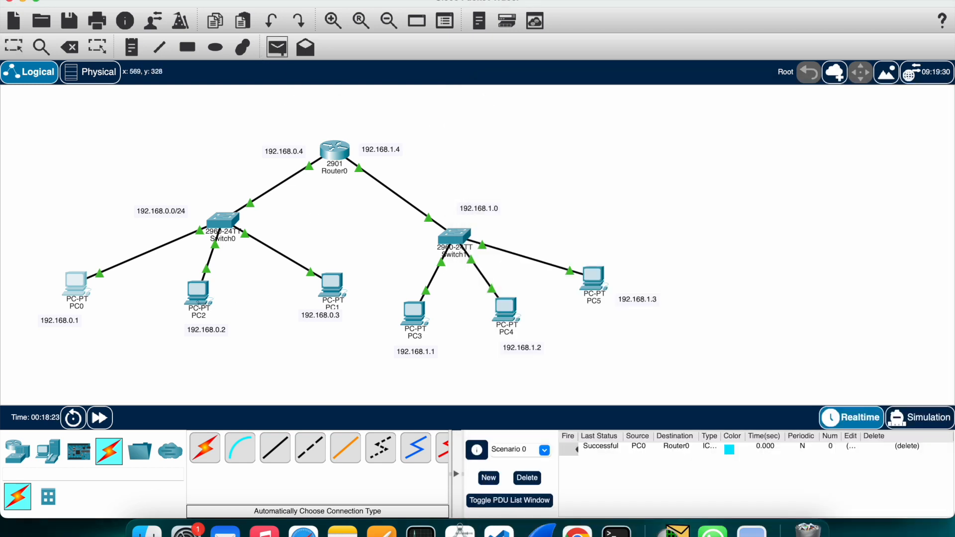
{"action": "left_click", "coordinate": [199, 303]}
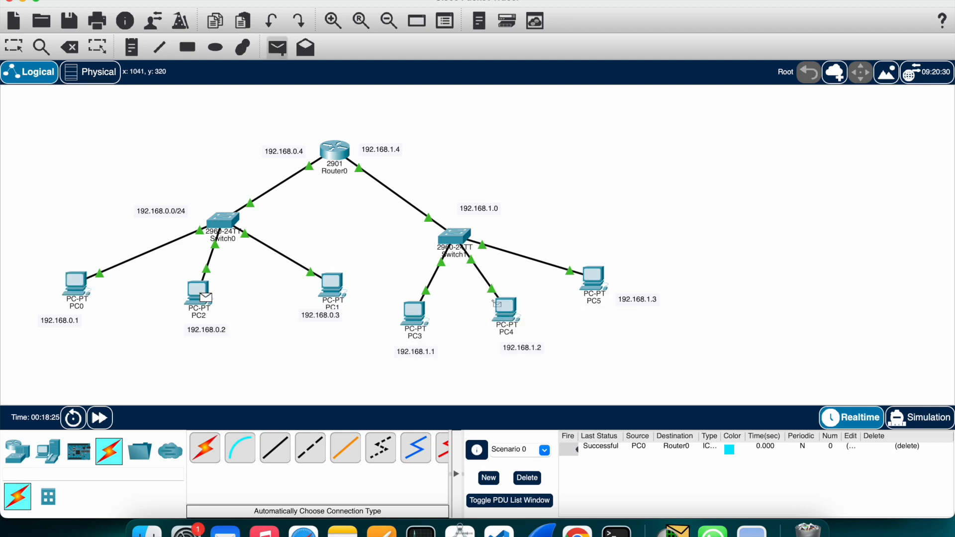
{"action": "mouse_move", "coordinate": [501, 312]}
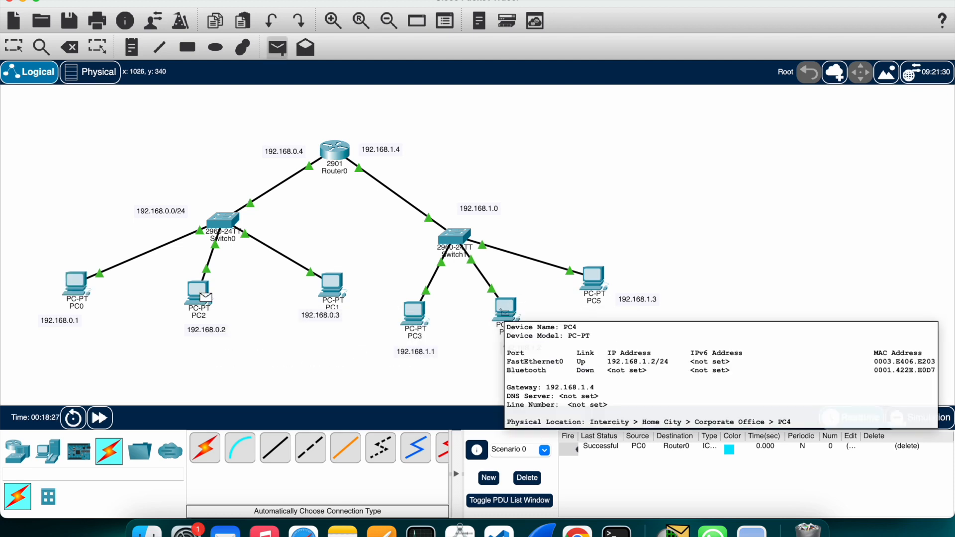
{"action": "left_click", "coordinate": [503, 314]}
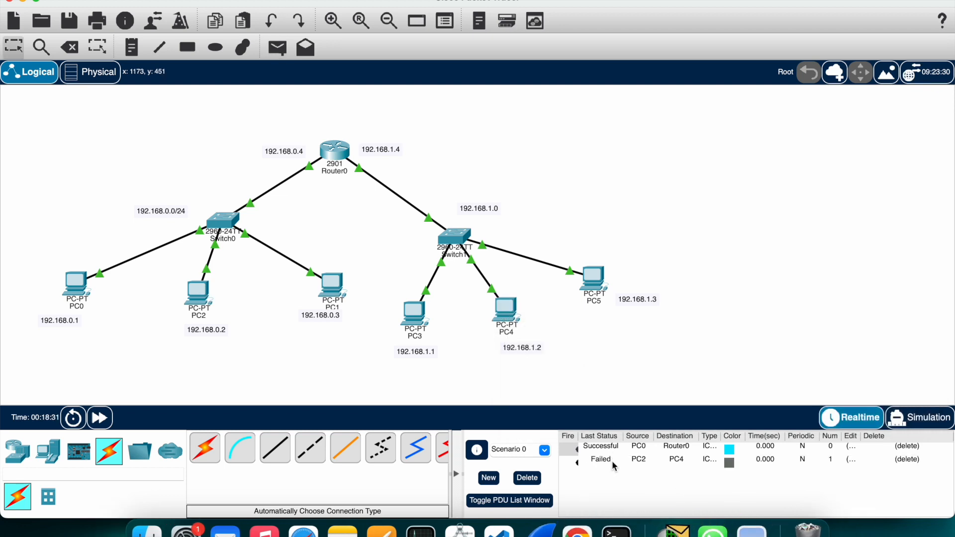
{"action": "left_click", "coordinate": [277, 48]}
{"action": "left_click", "coordinate": [199, 293]}
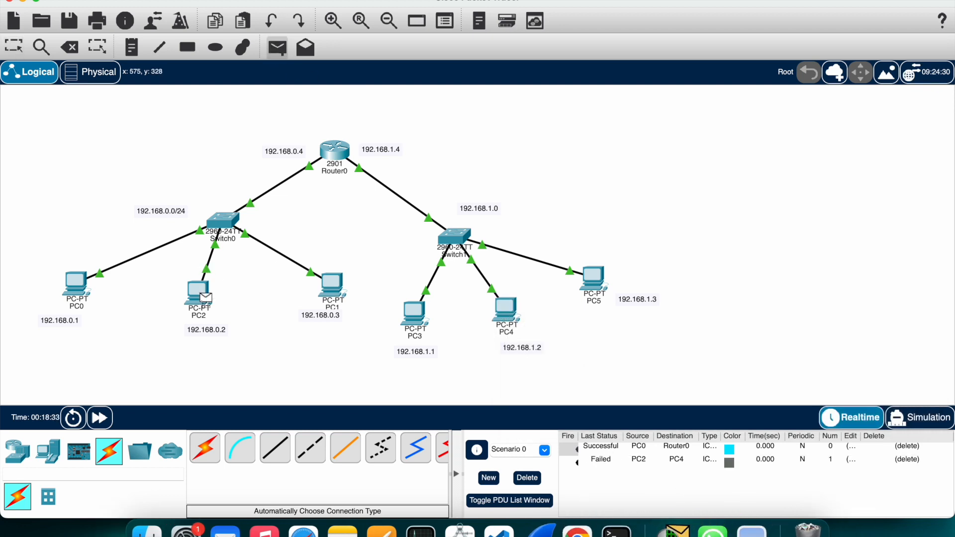
{"action": "left_click", "coordinate": [519, 304]}
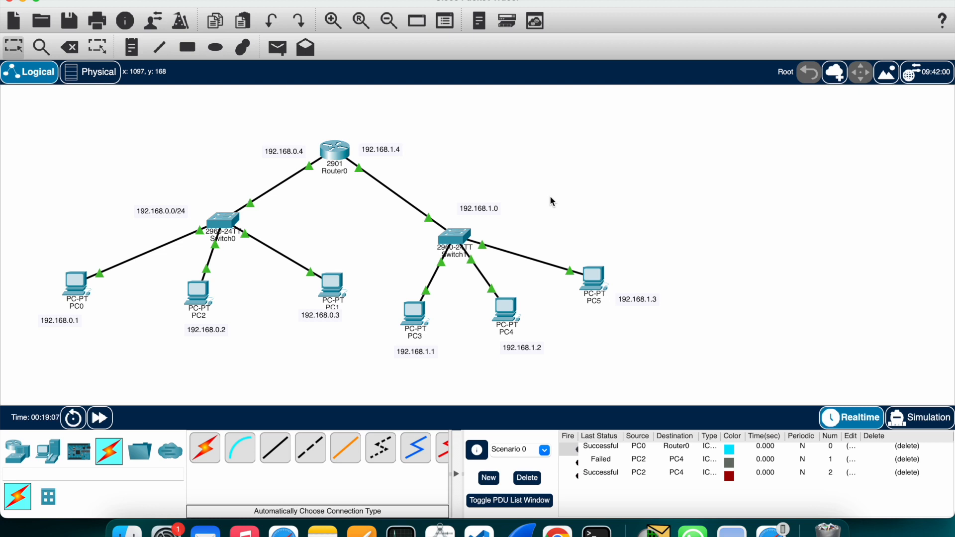
Step: Delete all PDUs of Scenario 0 in Simulation mode and widen the Simulation Panel
{"action": "left_click", "coordinate": [919, 417]}
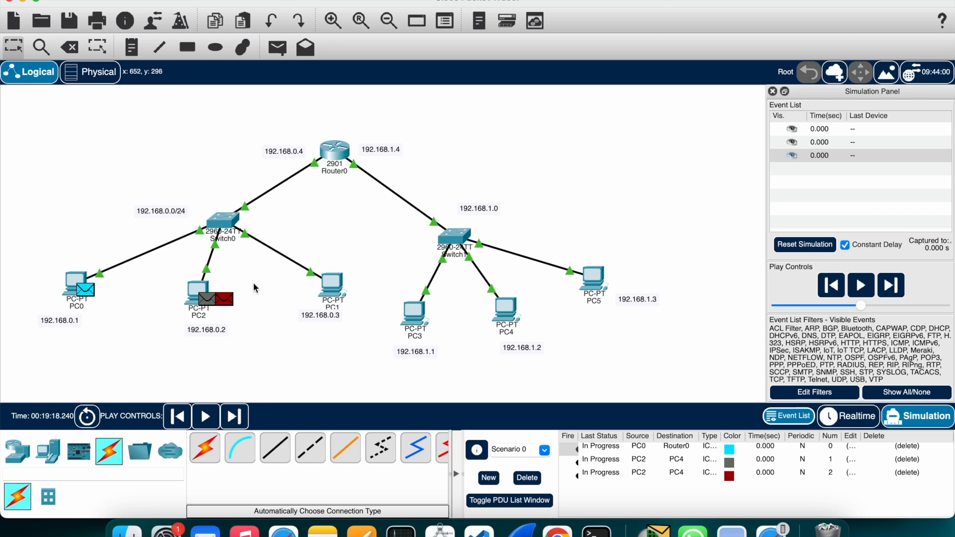
{"action": "left_click", "coordinate": [527, 477]}
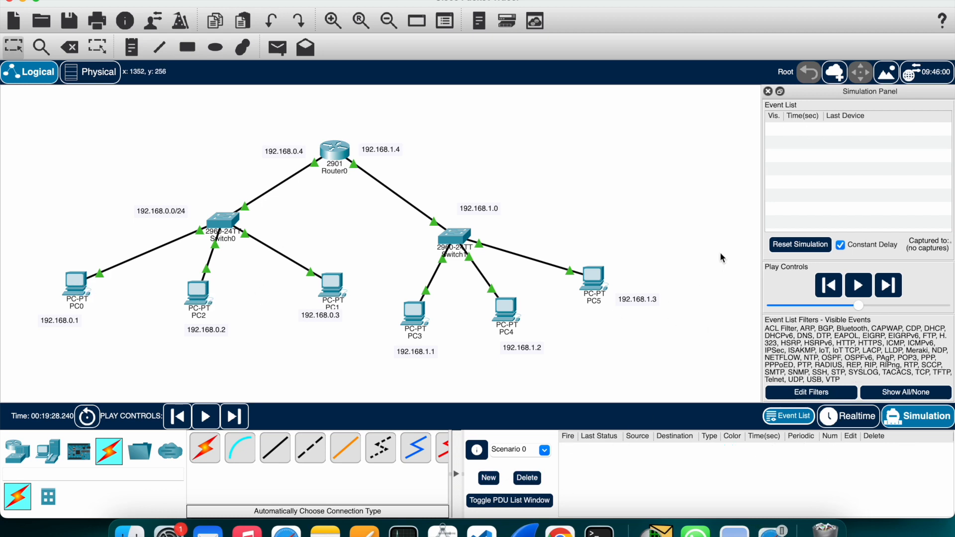
{"action": "left_click_drag", "start_coordinate": [761, 224], "coordinate": [481, 204]}
{"action": "scroll", "coordinate": [368, 210], "scroll_direction": "right", "scroll_amount": 3}
{"action": "scroll", "coordinate": [367, 209], "scroll_direction": "left", "scroll_amount": 2}
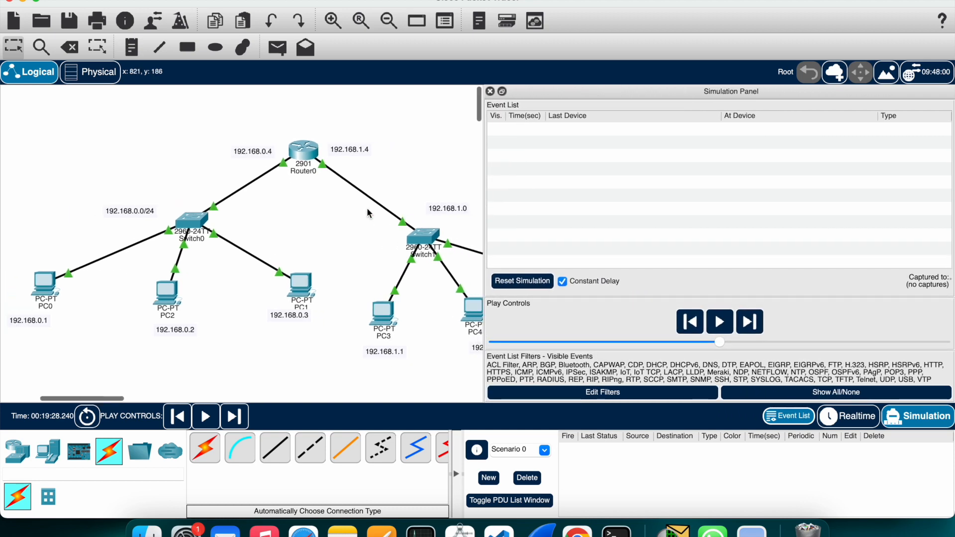
Step: Add two simple PDUs from PC0, one to PC2 in the same network and one to PC3 in the other network
{"action": "left_click", "coordinate": [277, 56]}
{"action": "left_click", "coordinate": [44, 284]}
{"action": "left_click", "coordinate": [179, 294]}
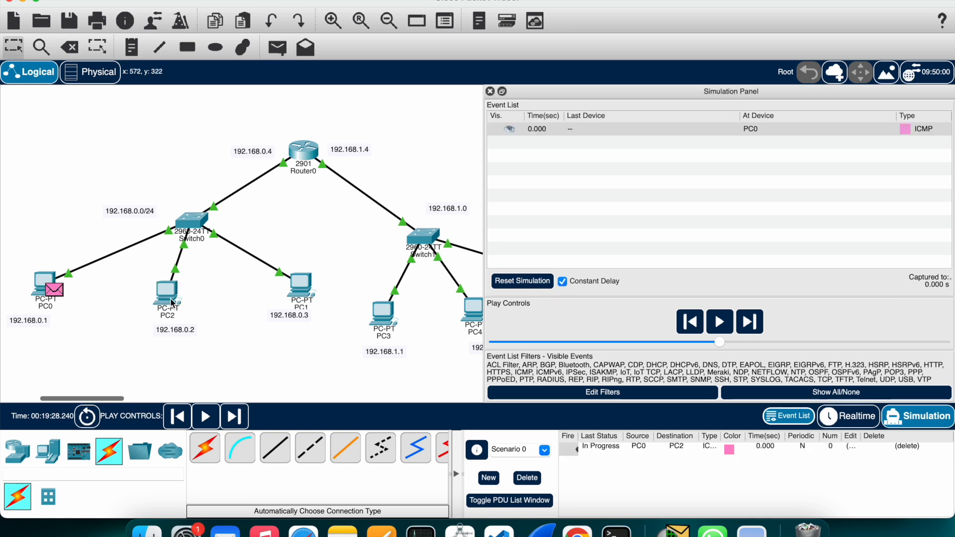
{"action": "left_click", "coordinate": [277, 48]}
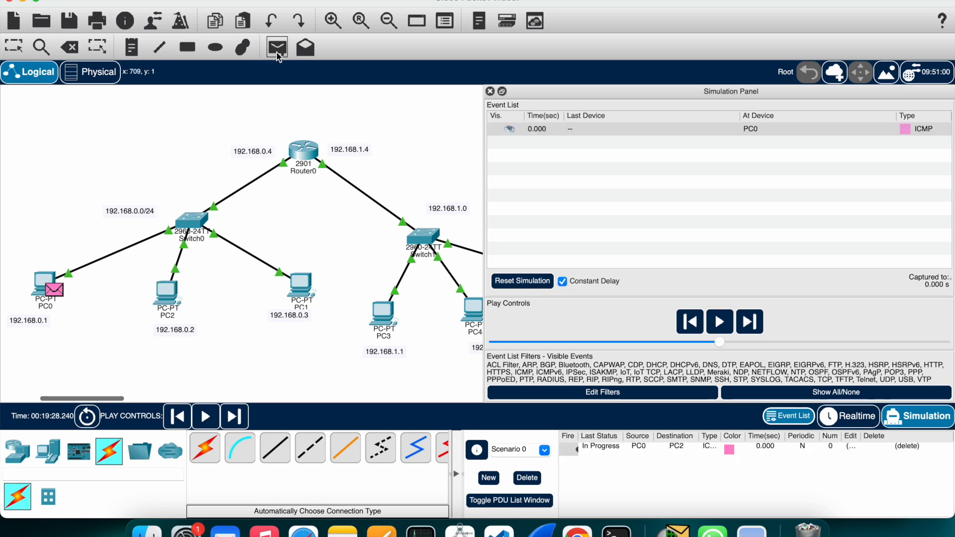
{"action": "left_click", "coordinate": [43, 284]}
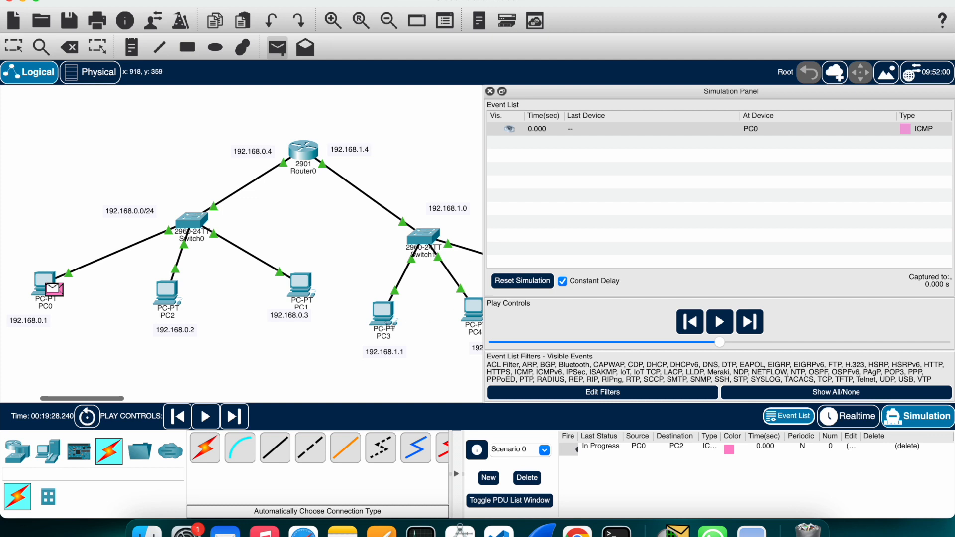
{"action": "left_click", "coordinate": [383, 312]}
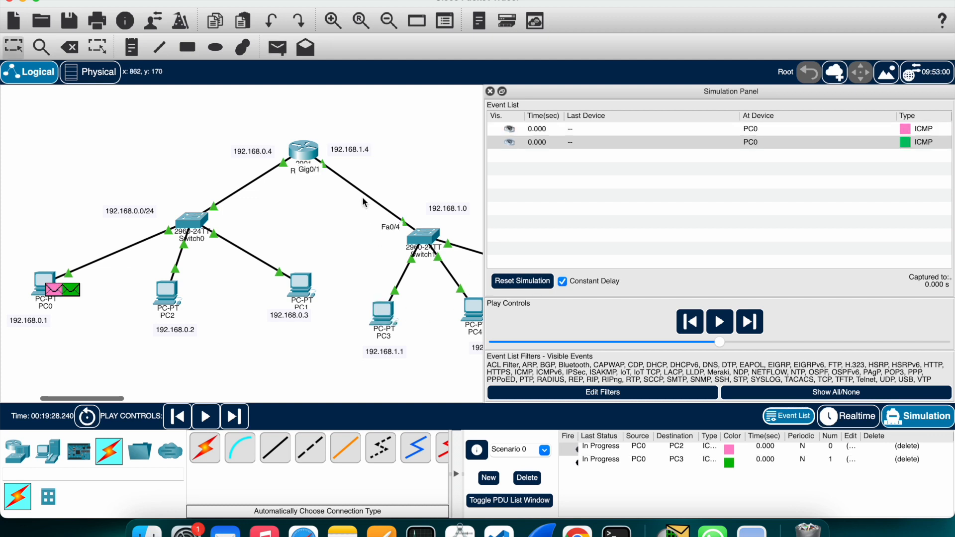
Step: Play the simulation of both PDUs at a faster speed until they complete, and pause it
{"action": "left_click_drag", "start_coordinate": [484, 216], "coordinate": [446, 215]}
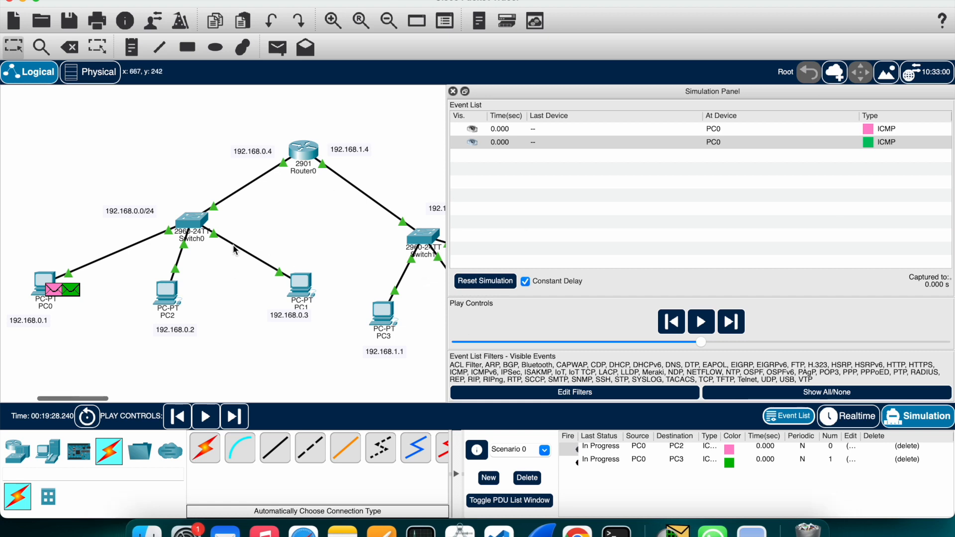
{"action": "left_click", "coordinate": [701, 322]}
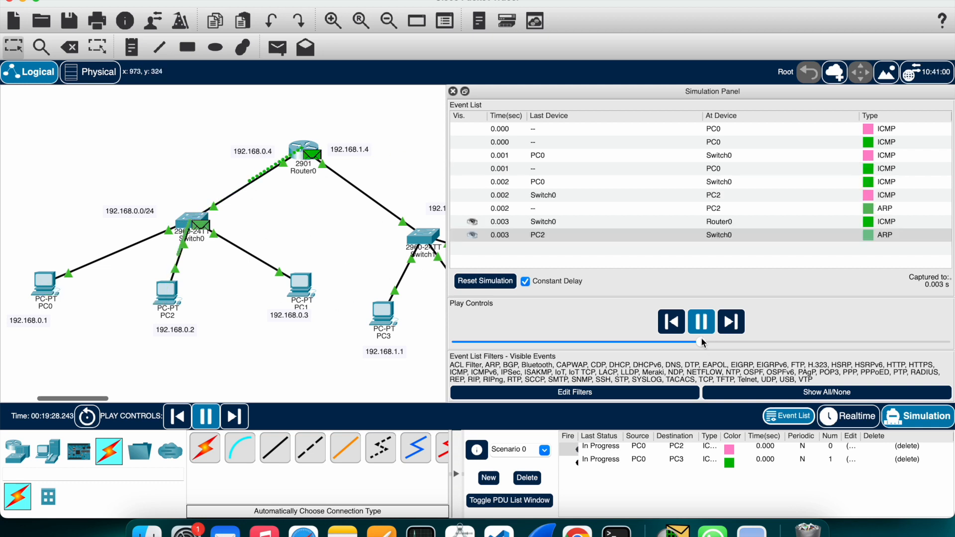
{"action": "left_click_drag", "start_coordinate": [699, 344], "coordinate": [862, 354]}
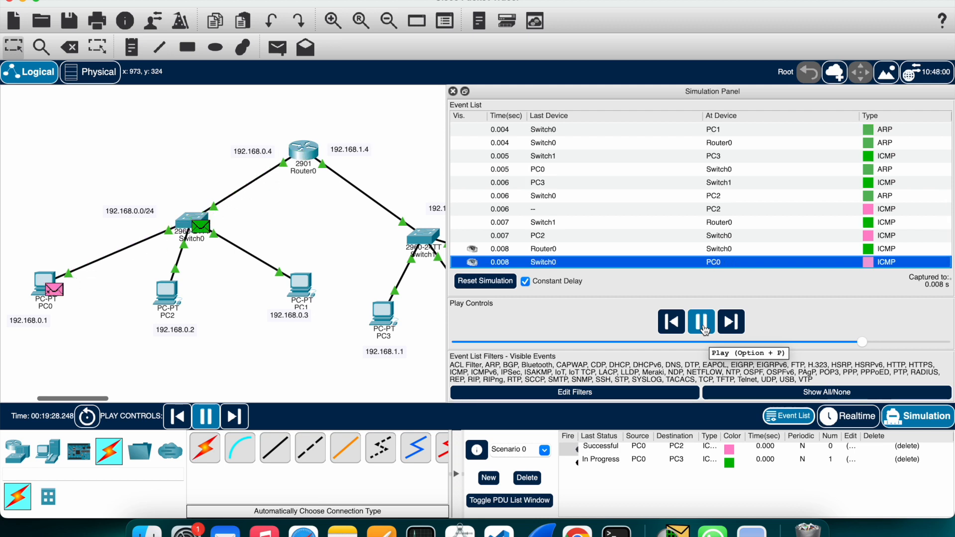
{"action": "left_click", "coordinate": [702, 322]}
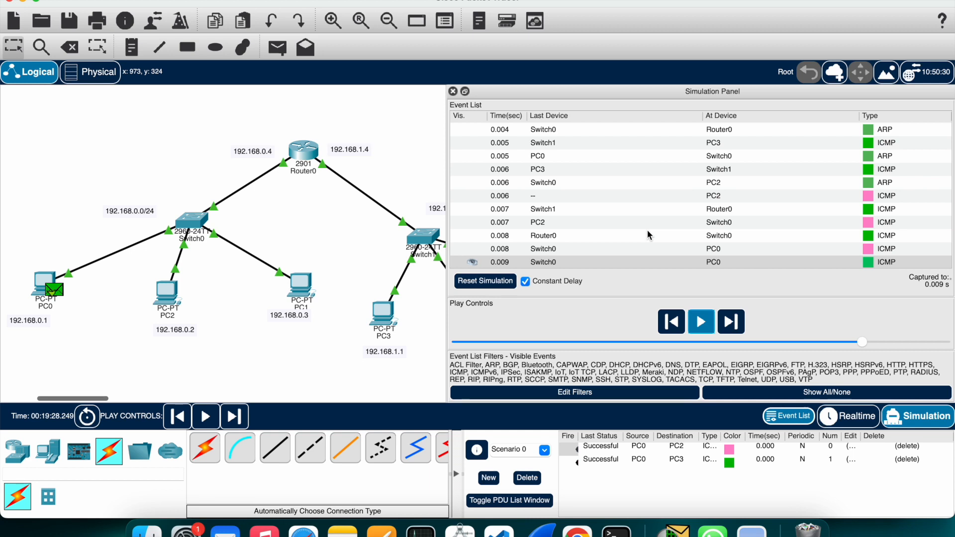
Step: Review the simulation's event list and open the PDU information of the 0.003 s ARP event from PC2 at Switch0
{"action": "left_click", "coordinate": [588, 454]}
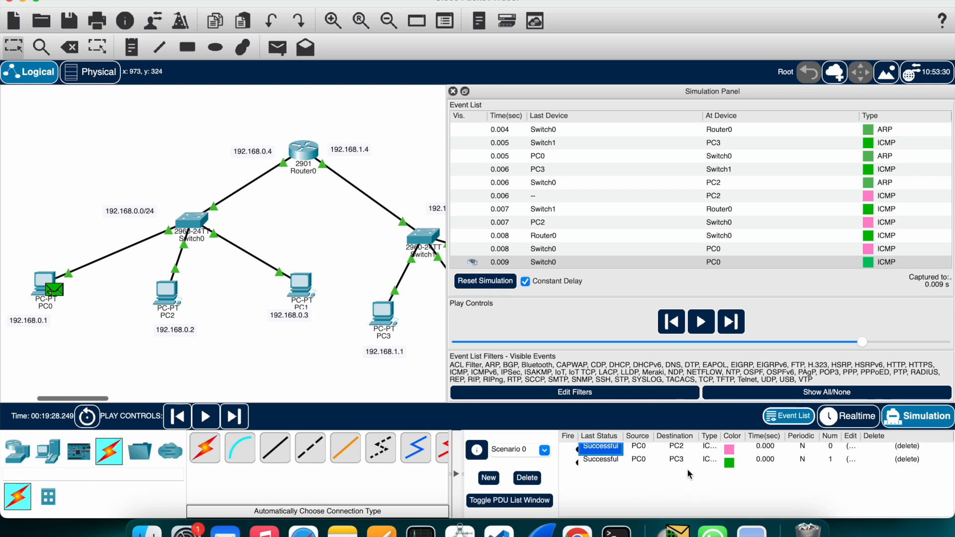
{"action": "scroll", "coordinate": [606, 230], "scroll_direction": "up", "scroll_amount": 5}
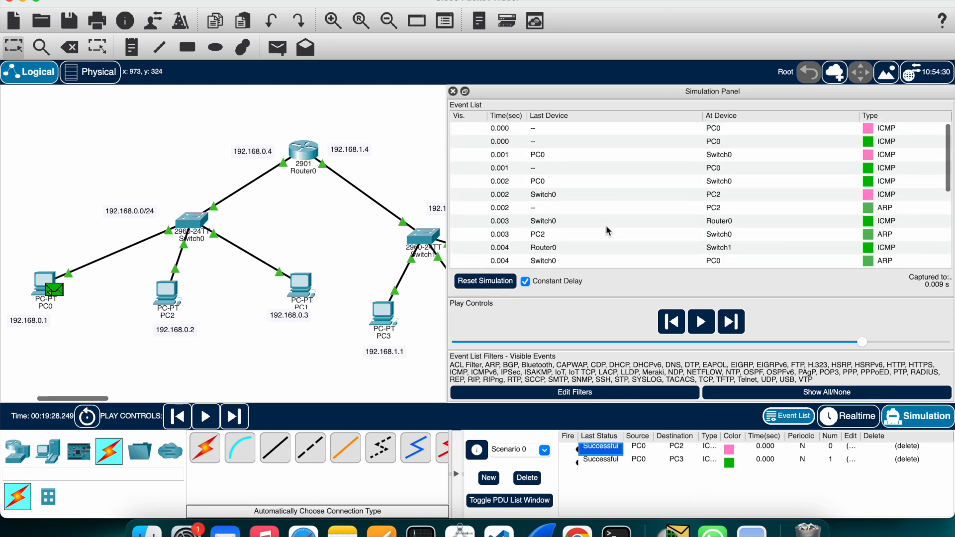
{"action": "scroll", "coordinate": [607, 230], "scroll_direction": "down", "scroll_amount": 2}
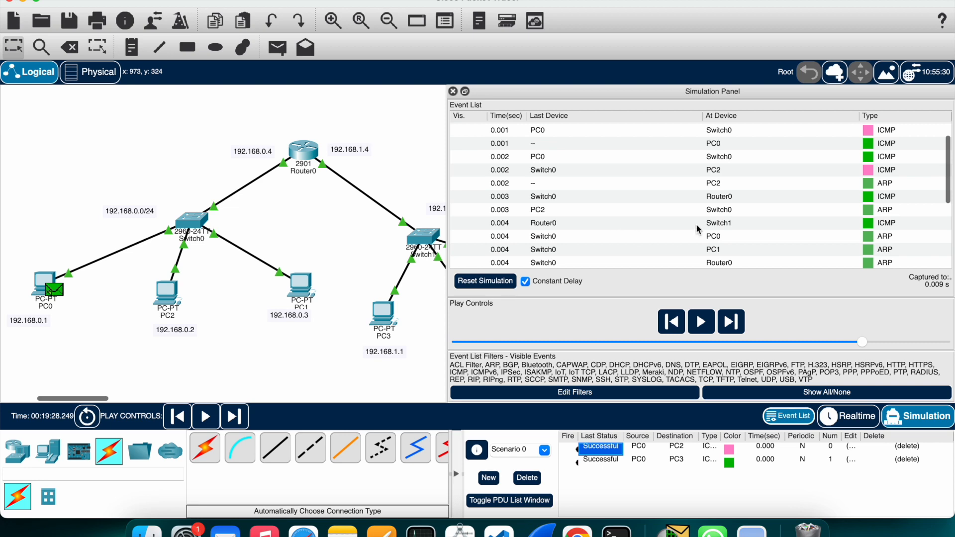
{"action": "left_click", "coordinate": [666, 213]}
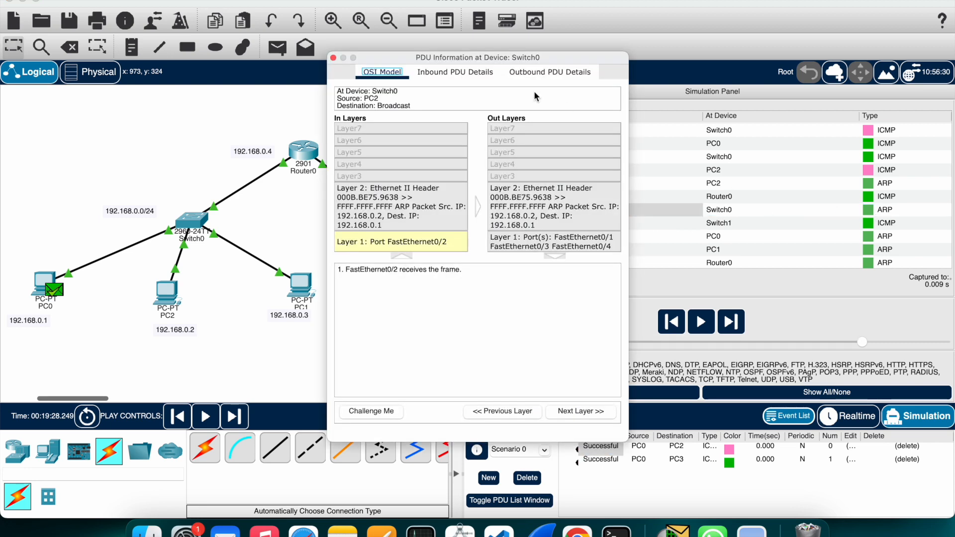
Step: Recheck the PDU information of the 0.003 s ARP event from PC2 at Switch0, and close it
{"action": "left_click", "coordinate": [333, 58]}
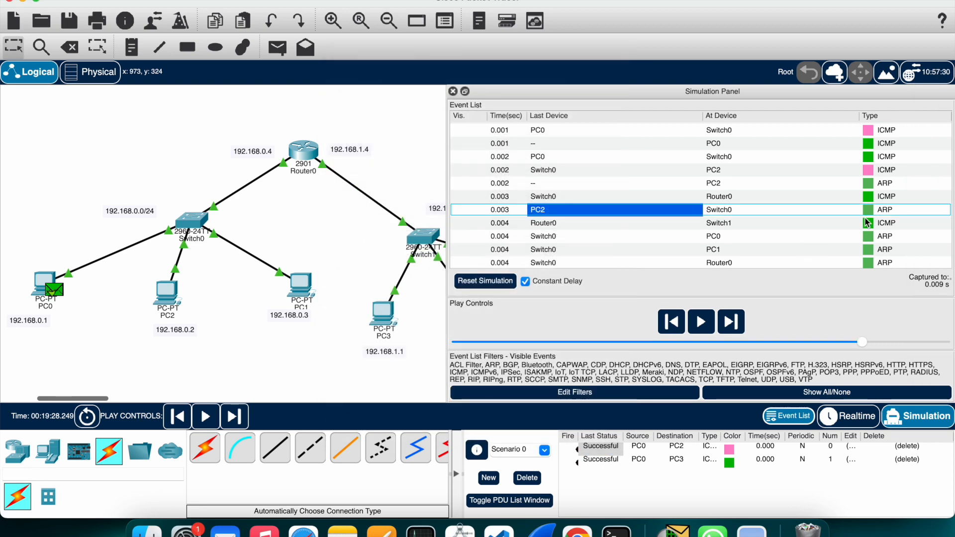
{"action": "left_click", "coordinate": [899, 211]}
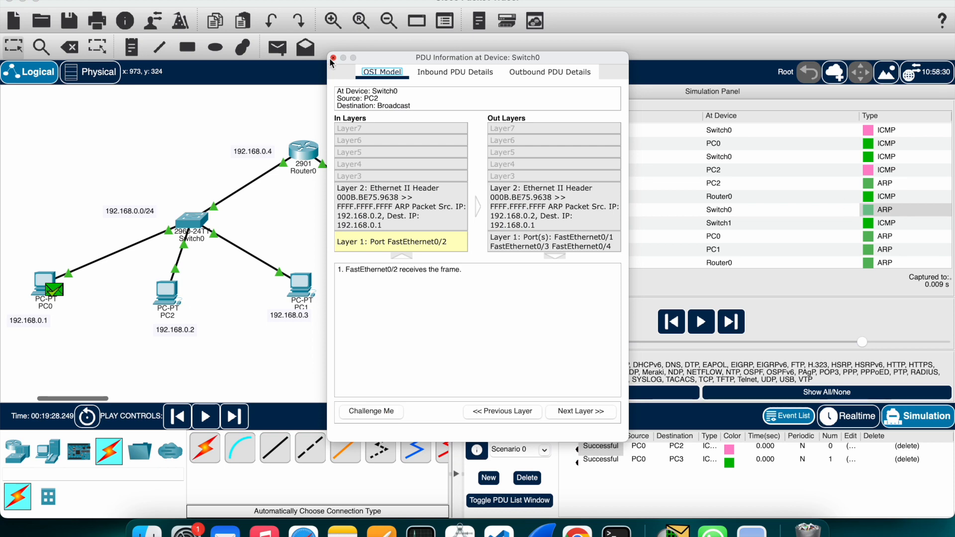
{"action": "left_click", "coordinate": [333, 59]}
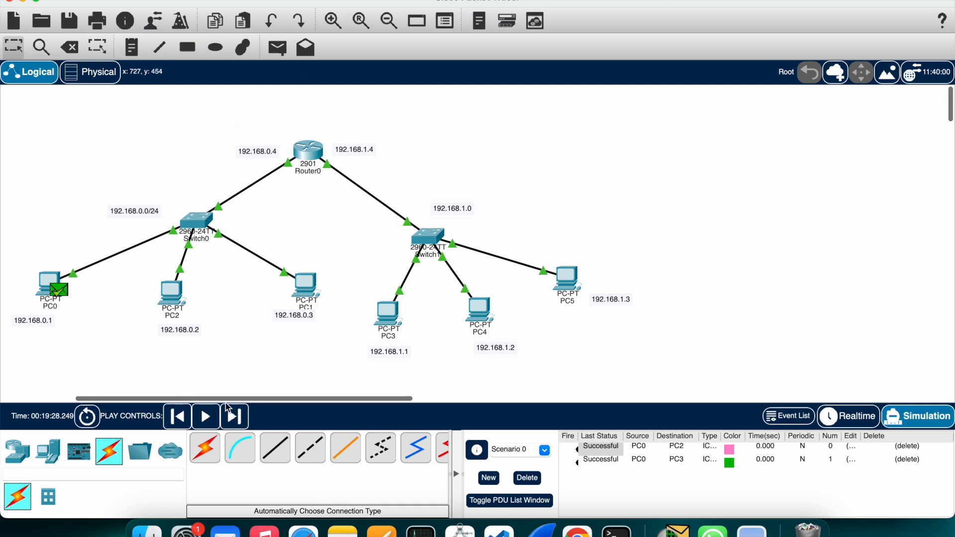
Step: Add a 2901 router and a 2621XM router in the empty workspace beside the 192.168.1.0 network
{"action": "left_click", "coordinate": [18, 451]}
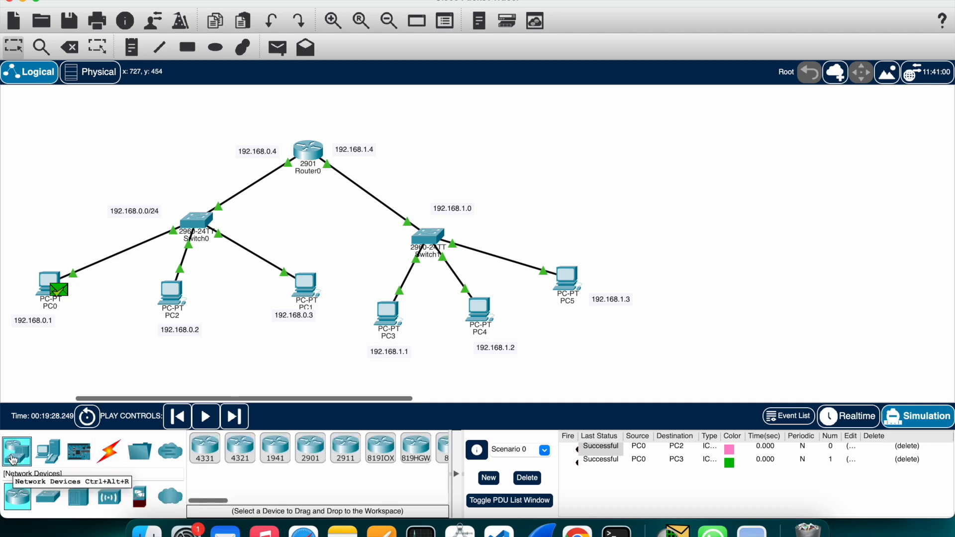
{"action": "left_click", "coordinate": [310, 448]}
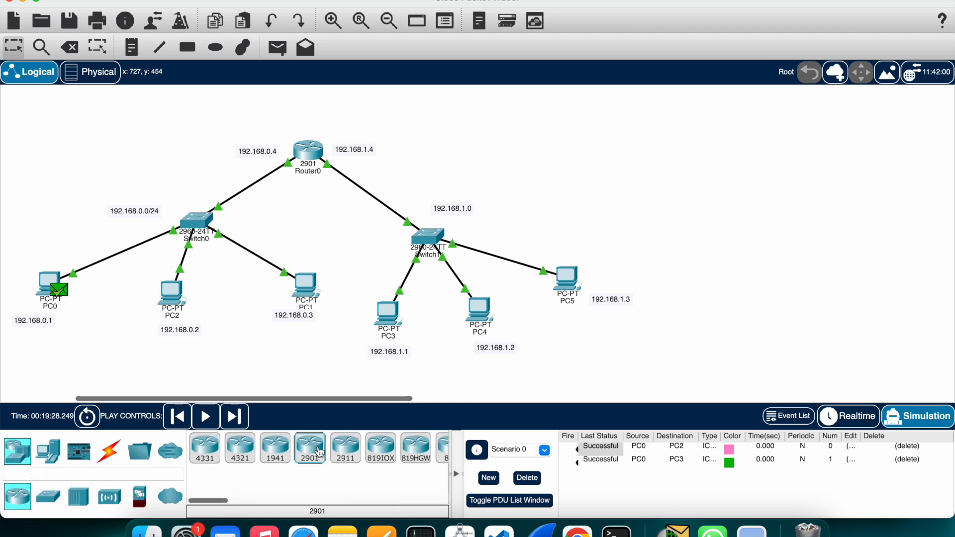
{"action": "left_click", "coordinate": [653, 159]}
{"action": "scroll", "coordinate": [347, 479], "scroll_direction": "right", "scroll_amount": 5}
{"action": "scroll", "coordinate": [346, 479], "scroll_direction": "right", "scroll_amount": 3}
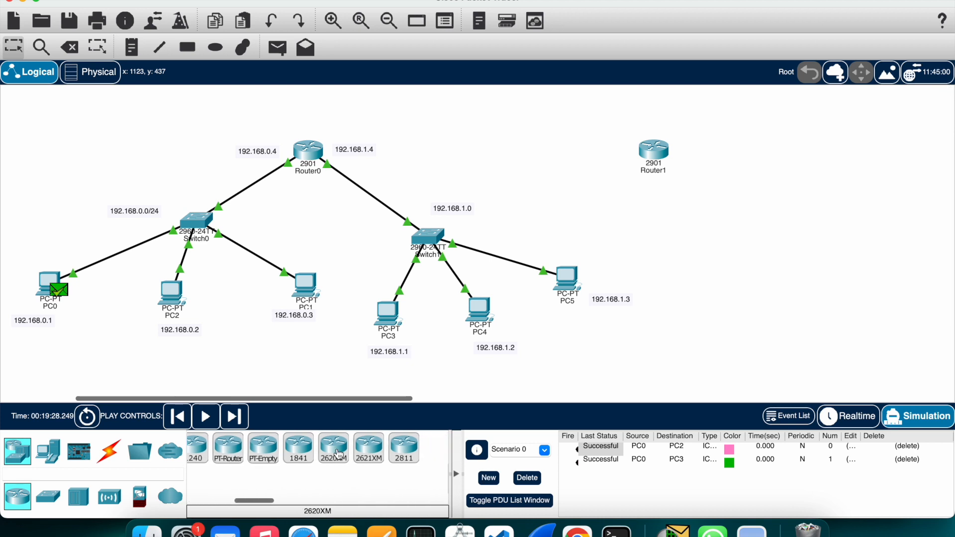
{"action": "left_click", "coordinate": [368, 448]}
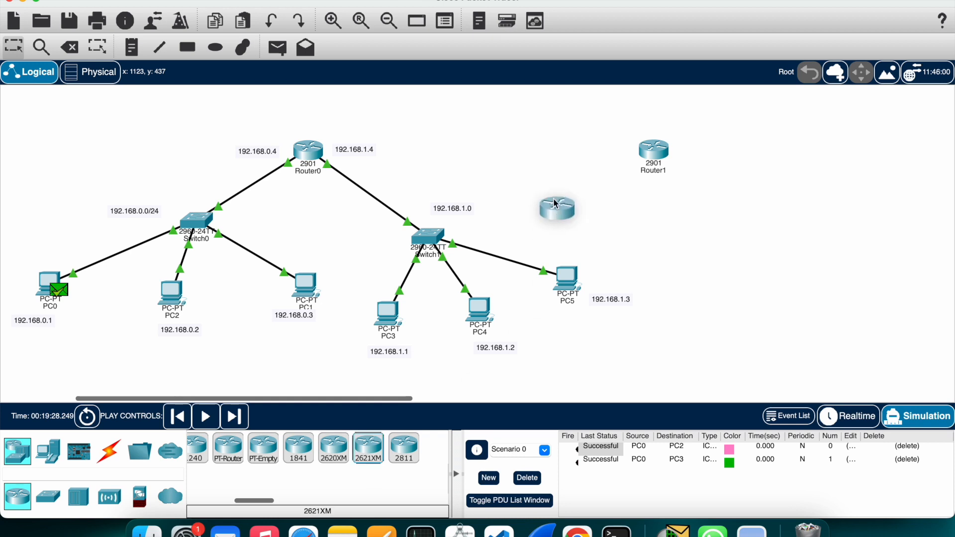
{"action": "left_click", "coordinate": [559, 160]}
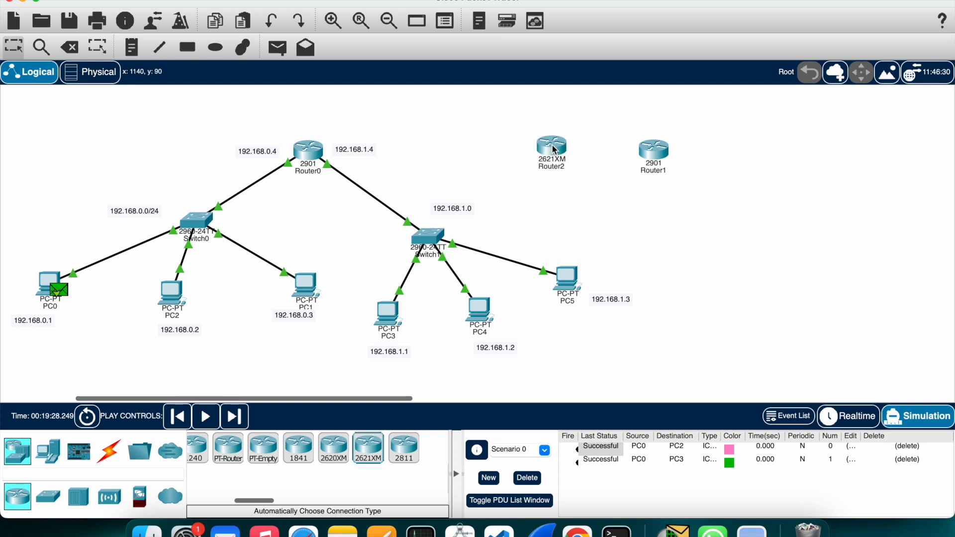
Step: Delete Router0 from the topology and clear all PDUs of Scenario 0
{"action": "left_click", "coordinate": [315, 153]}
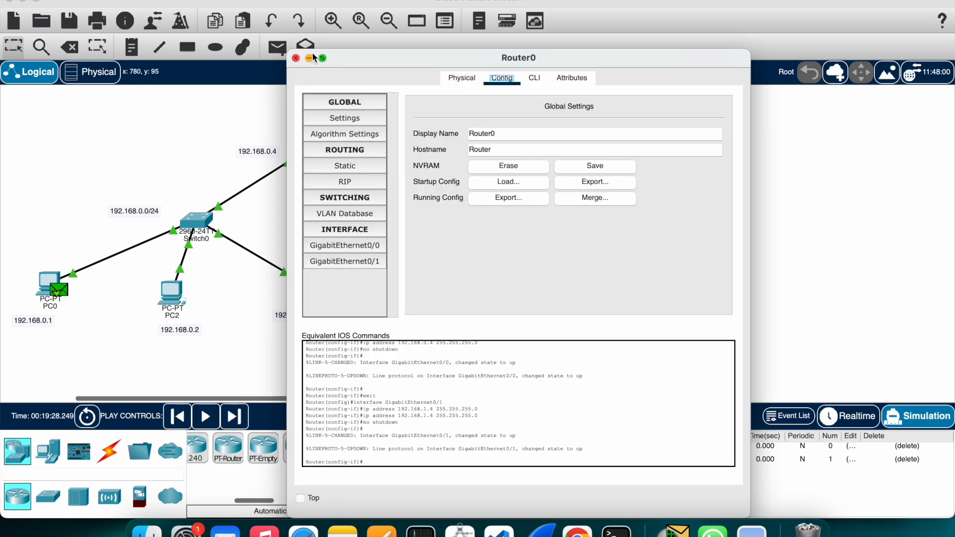
{"action": "left_click", "coordinate": [296, 58]}
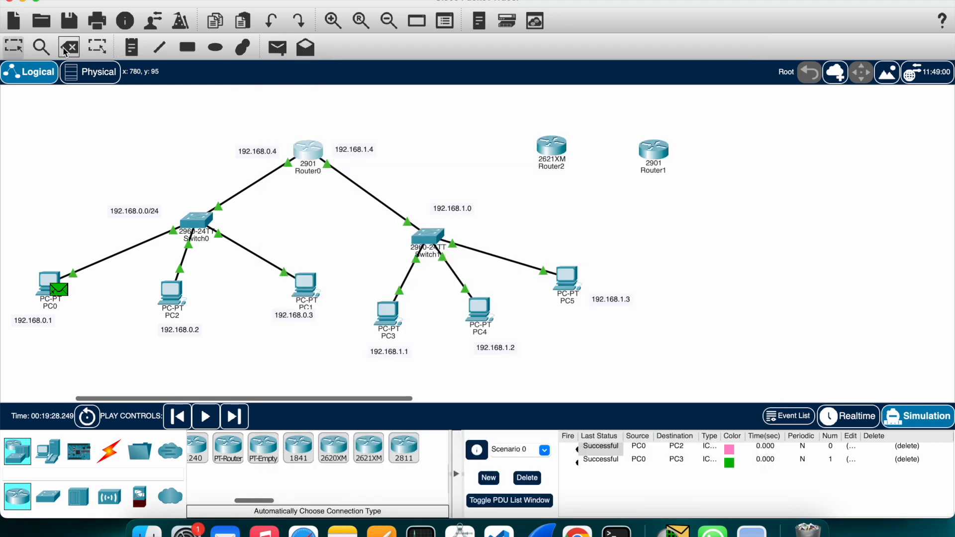
{"action": "key", "text": "Delete"}
{"action": "key", "text": "Return"}
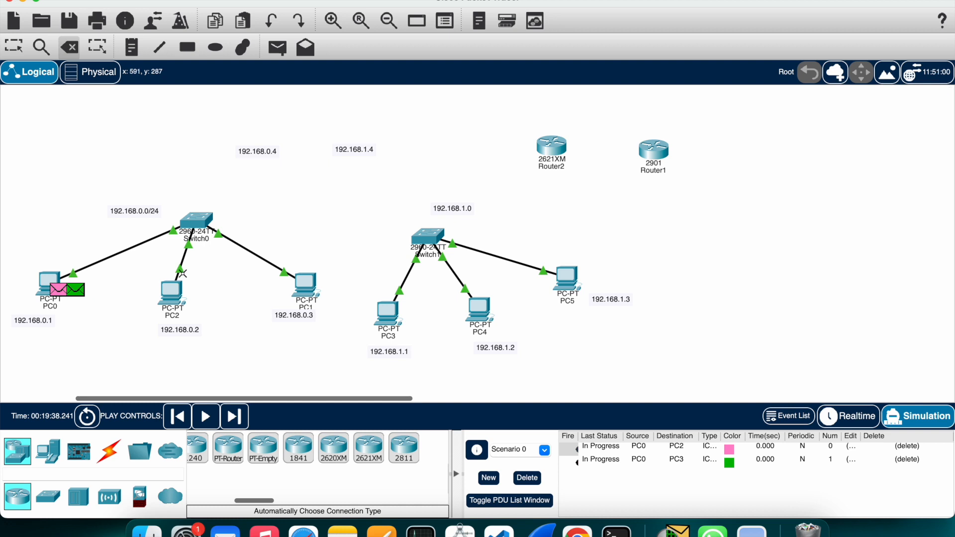
{"action": "left_click", "coordinate": [526, 477]}
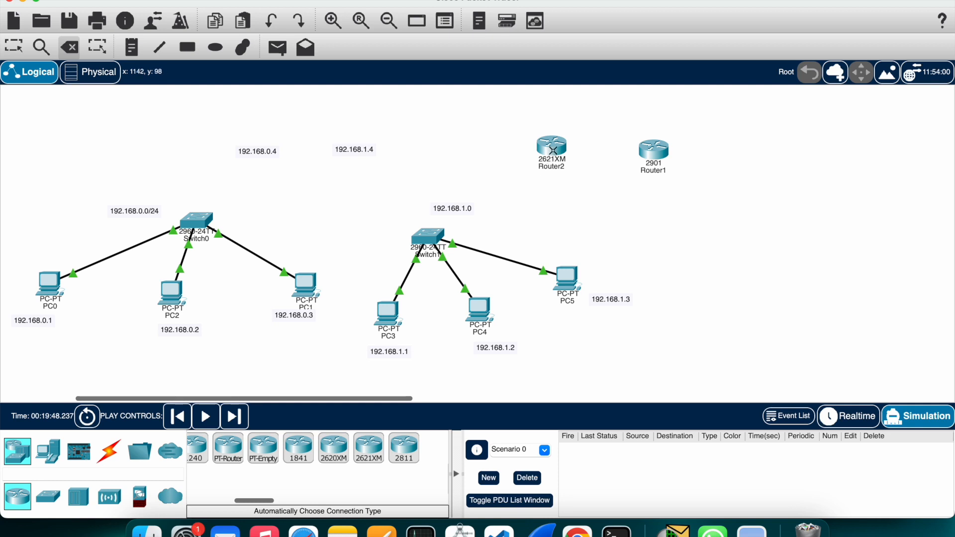
{"action": "left_click", "coordinate": [13, 48]}
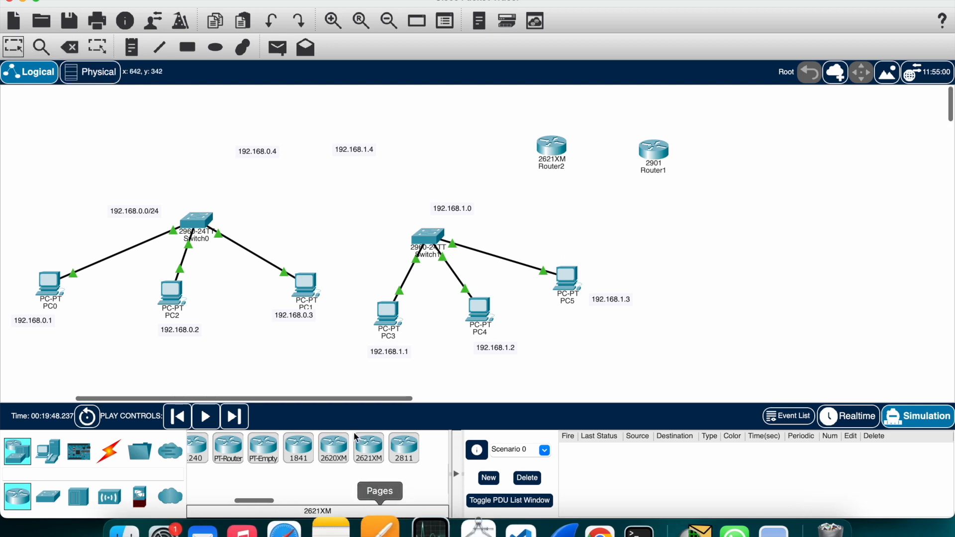
Step: Place a 2621XM router between the 192.168.0.4 and 192.168.1.4 labels, and delete the 2901 router Router1
{"action": "left_click_drag", "start_coordinate": [369, 447], "coordinate": [309, 147]}
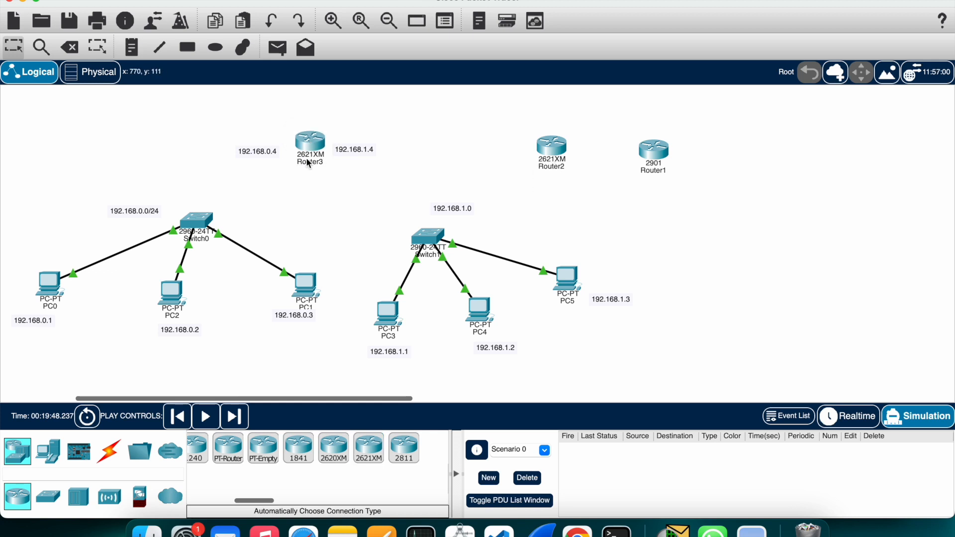
{"action": "scroll", "coordinate": [308, 162], "scroll_direction": "right", "scroll_amount": 5}
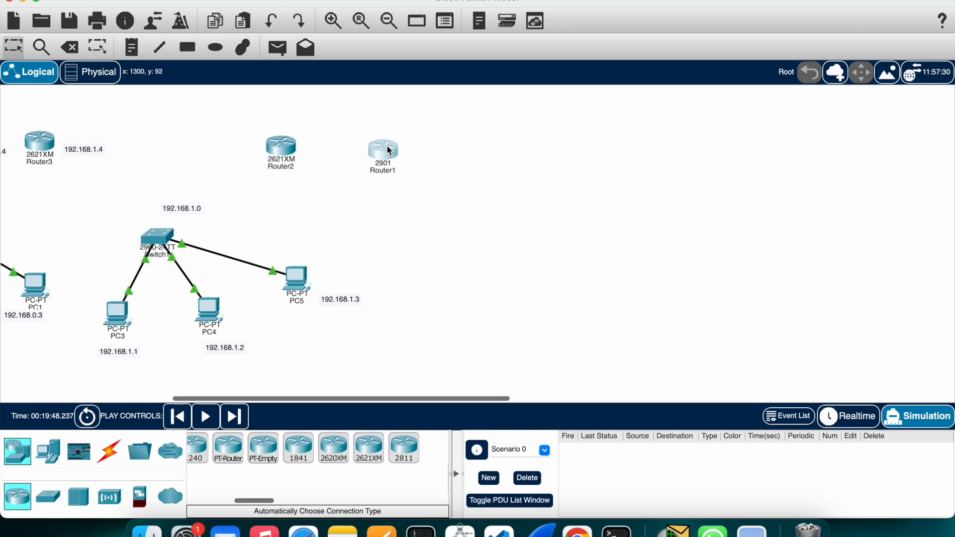
{"action": "left_click", "coordinate": [389, 150]}
{"action": "left_click", "coordinate": [302, 62]}
{"action": "left_click", "coordinate": [69, 48]}
{"action": "left_click", "coordinate": [454, 281]}
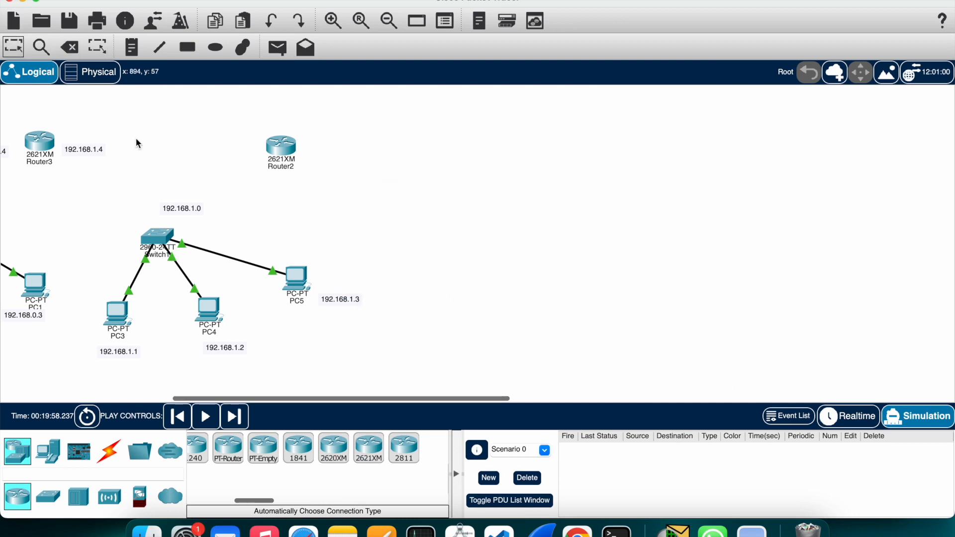
Step: Move Router2 farther away from Router3, and rearrange PC1 and PC2 with their IP address labels below Switch0
{"action": "scroll", "coordinate": [134, 138], "scroll_direction": "left", "scroll_amount": 5}
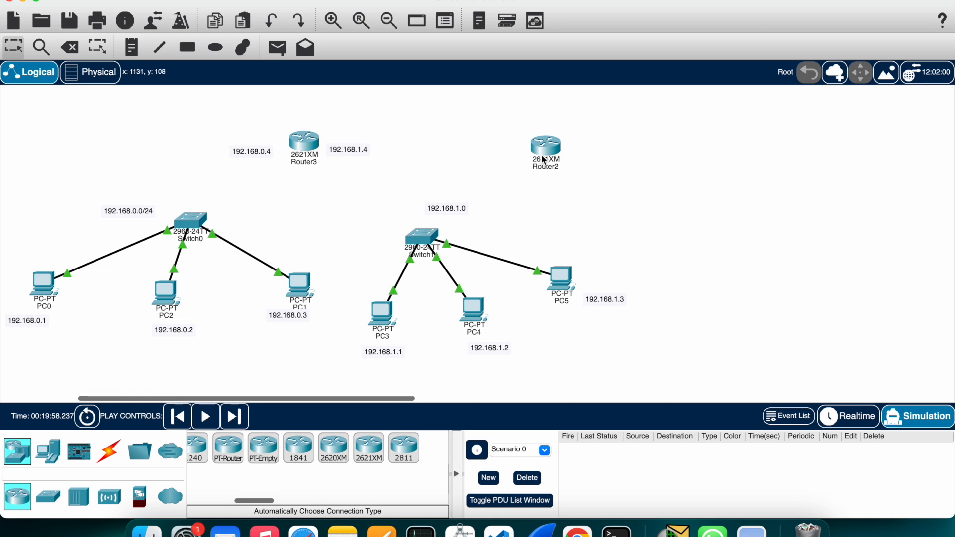
{"action": "left_click_drag", "start_coordinate": [544, 157], "coordinate": [632, 135]}
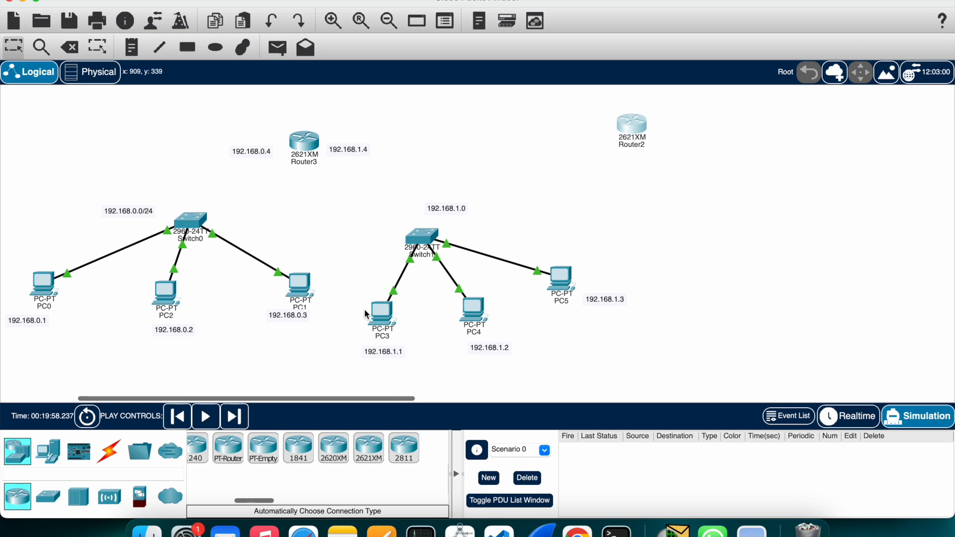
{"action": "left_click_drag", "start_coordinate": [307, 293], "coordinate": [274, 332]}
{"action": "left_click_drag", "start_coordinate": [279, 294], "coordinate": [279, 313]}
{"action": "left_click_drag", "start_coordinate": [180, 330], "coordinate": [150, 332]}
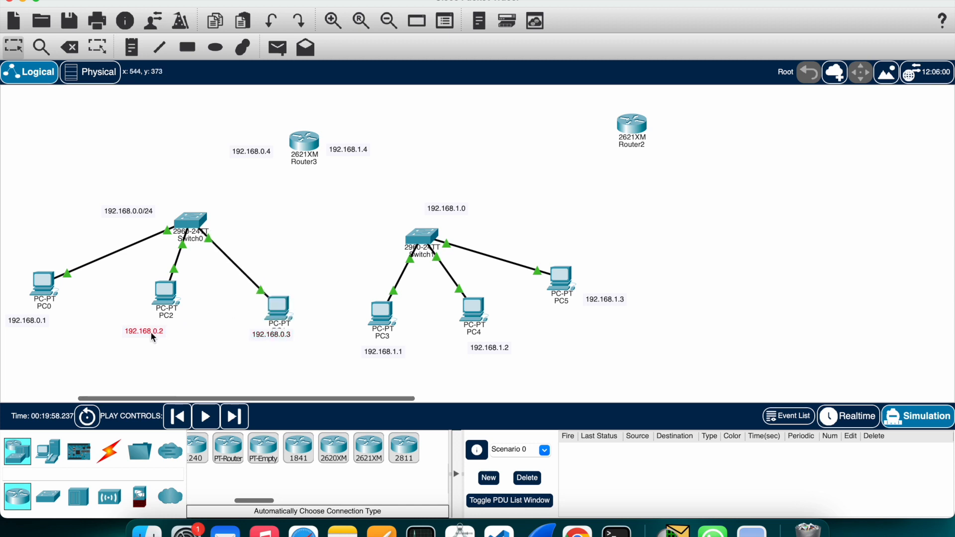
{"action": "left_click_drag", "start_coordinate": [180, 289], "coordinate": [169, 297]}
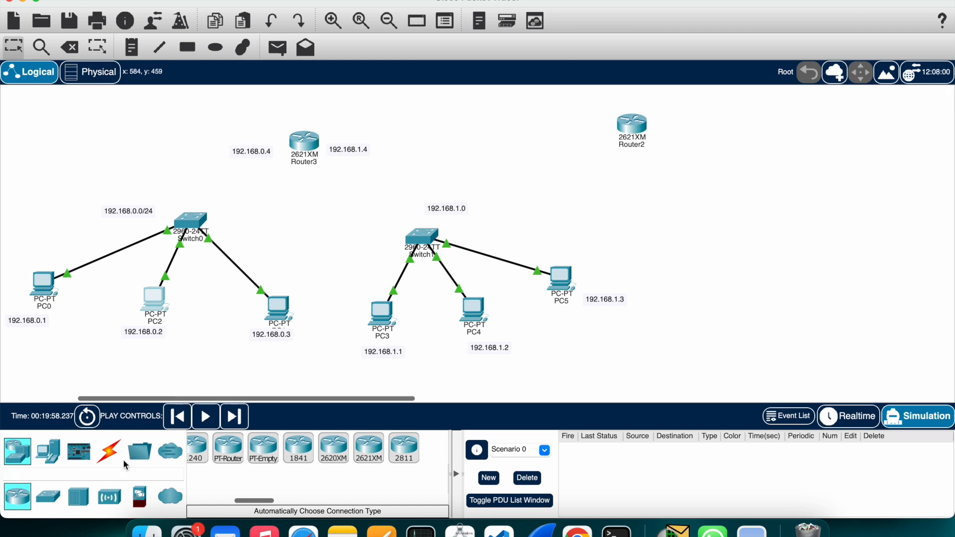
{"action": "left_click", "coordinate": [108, 453]}
{"action": "left_click", "coordinate": [208, 231]}
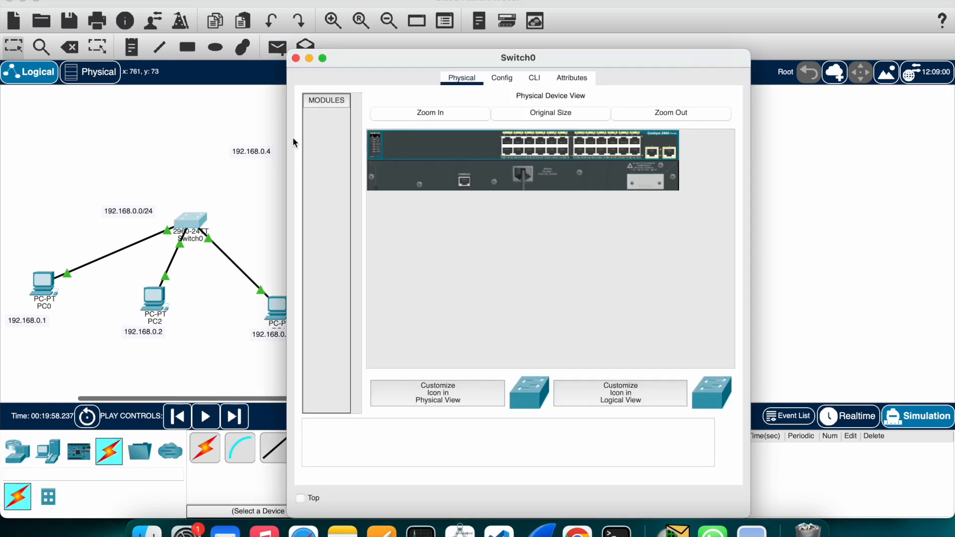
{"action": "left_click", "coordinate": [296, 58]}
Step: Power off Router3 and install a WIC-2T module in each of its two WIC slots
{"action": "left_click", "coordinate": [305, 145]}
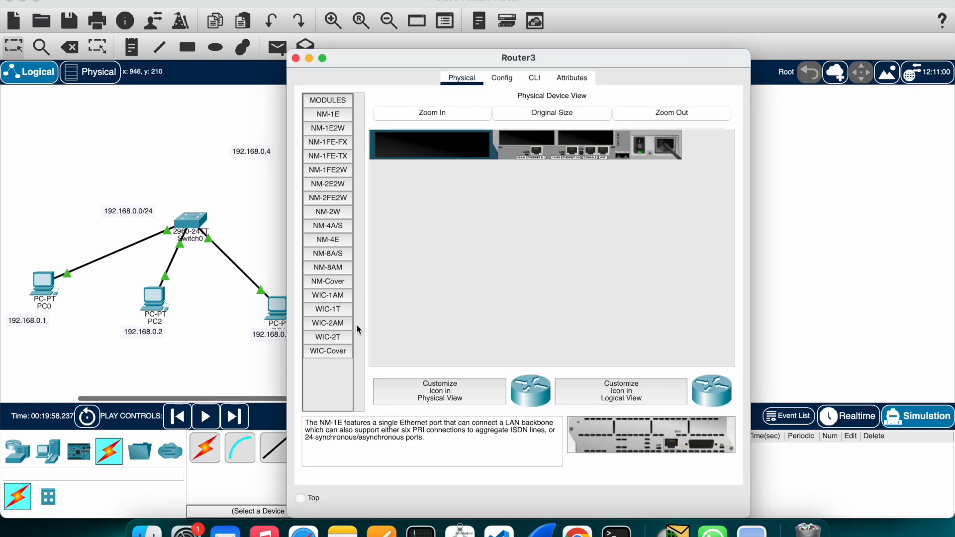
{"action": "left_click", "coordinate": [337, 338]}
{"action": "left_click_drag", "start_coordinate": [677, 435], "coordinate": [526, 145]}
{"action": "left_click", "coordinate": [578, 308]}
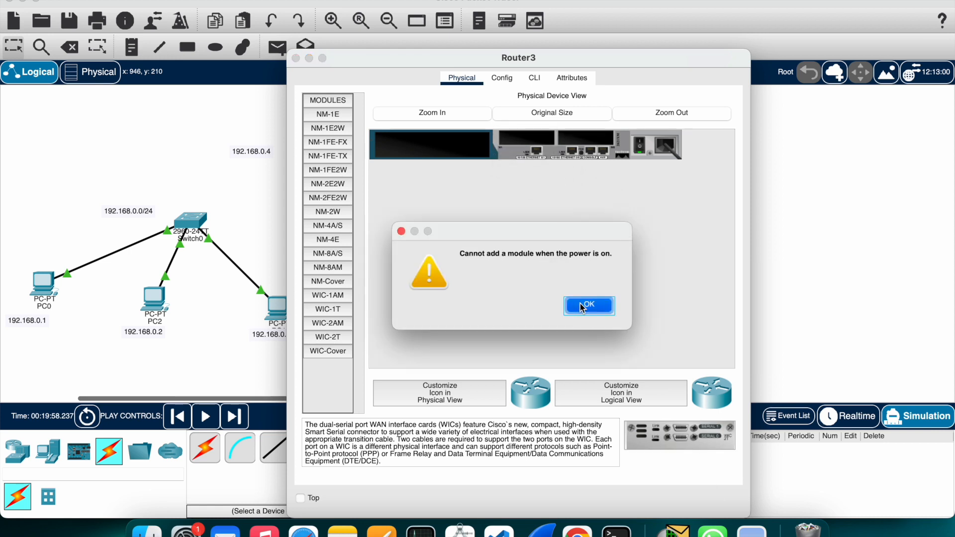
{"action": "left_click", "coordinate": [645, 148]}
{"action": "left_click_drag", "start_coordinate": [676, 435], "coordinate": [528, 145]}
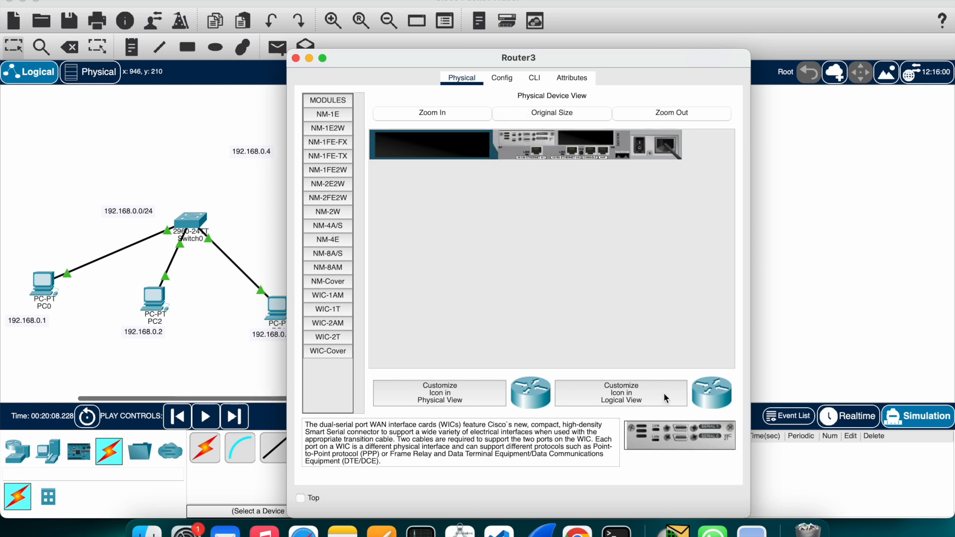
{"action": "left_click_drag", "start_coordinate": [672, 443], "coordinate": [589, 149]}
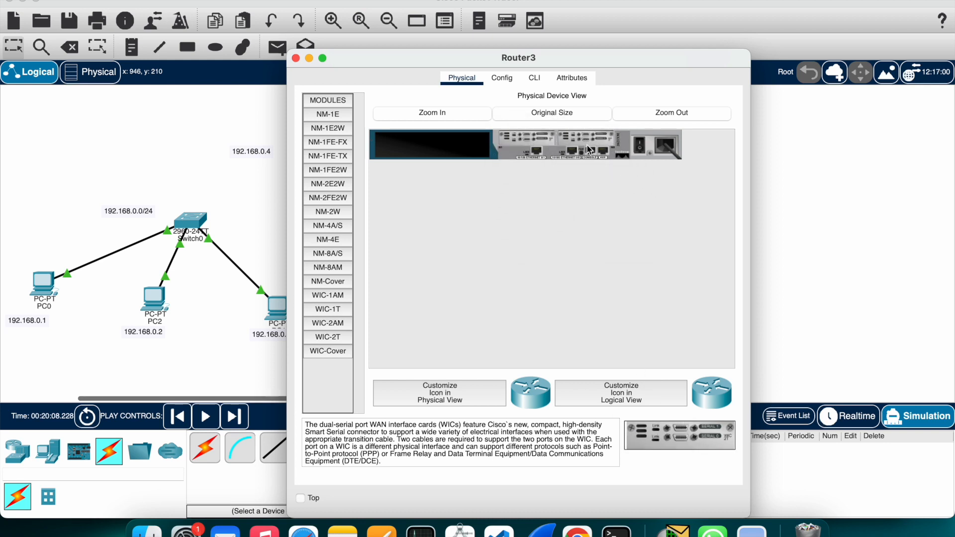
{"action": "left_click", "coordinate": [295, 58]}
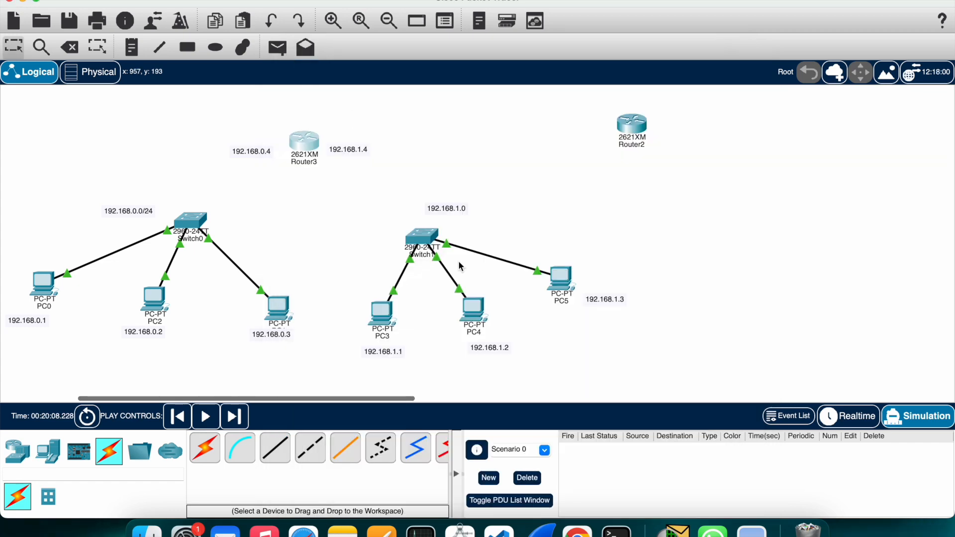
Step: With Router2 powered off, install WIC-2T modules in both of its WIC slots and turn its power back on
{"action": "left_click", "coordinate": [640, 121]}
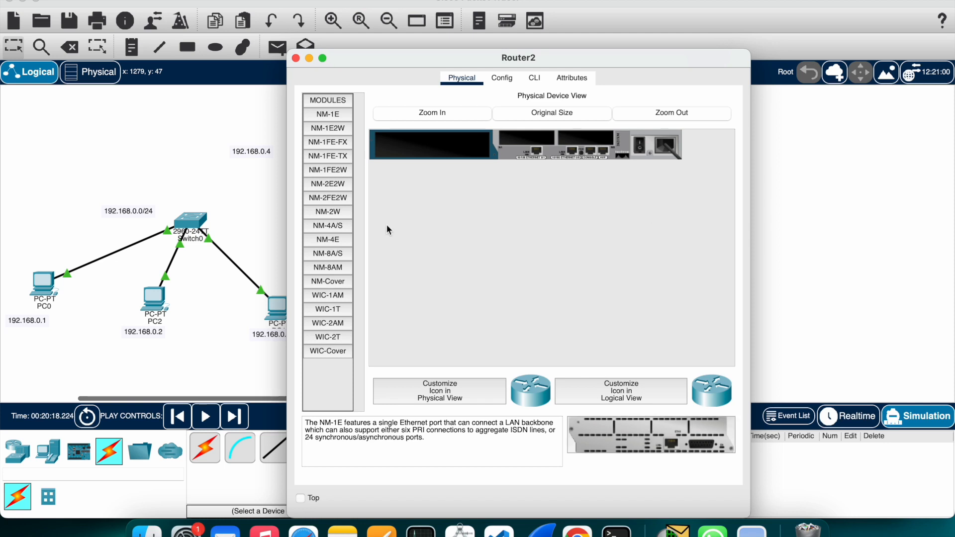
{"action": "left_click_drag", "start_coordinate": [342, 337], "coordinate": [517, 149]}
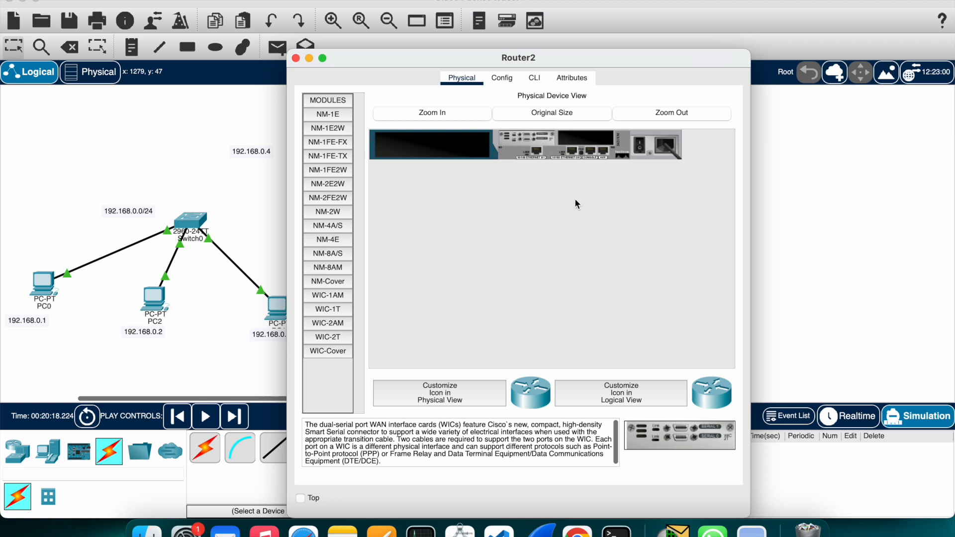
{"action": "left_click_drag", "start_coordinate": [684, 444], "coordinate": [591, 144]}
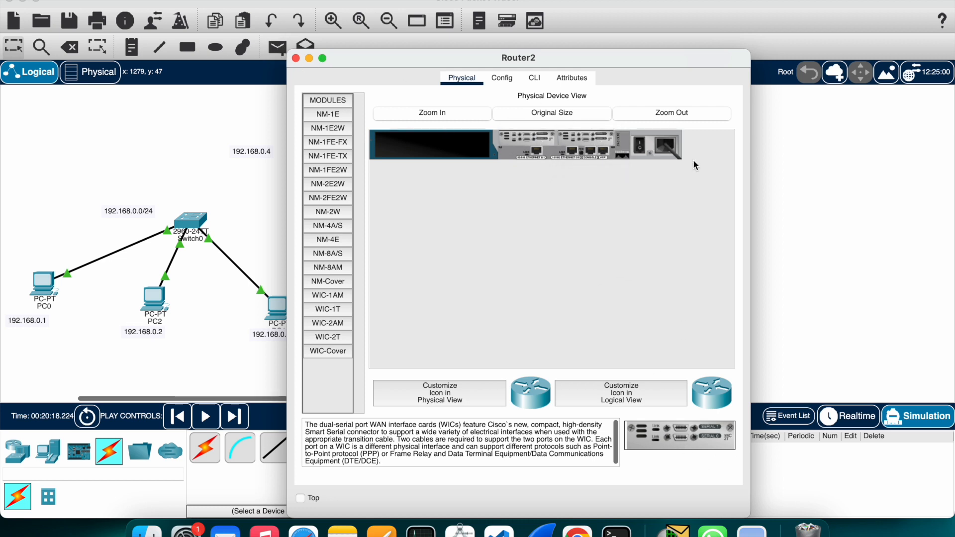
{"action": "left_click", "coordinate": [639, 148]}
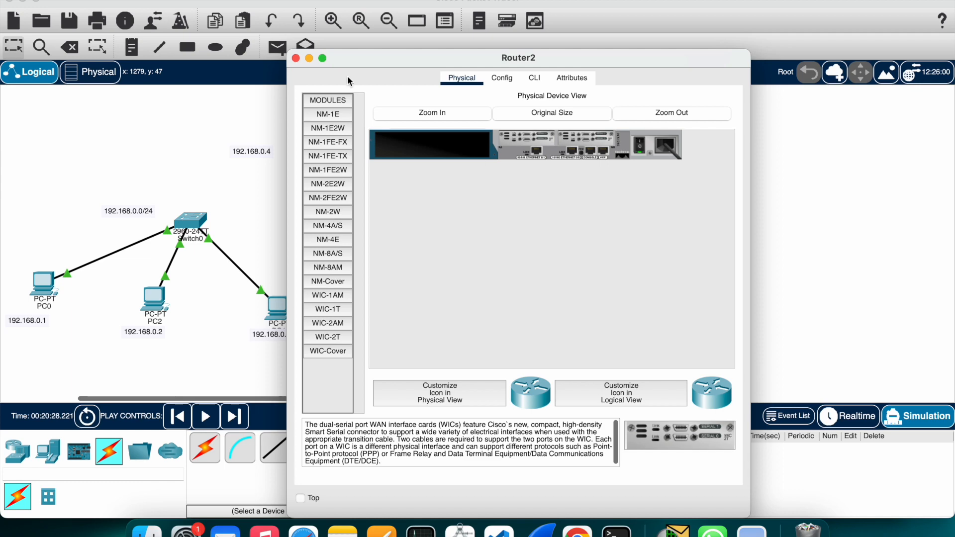
{"action": "left_click", "coordinate": [296, 58]}
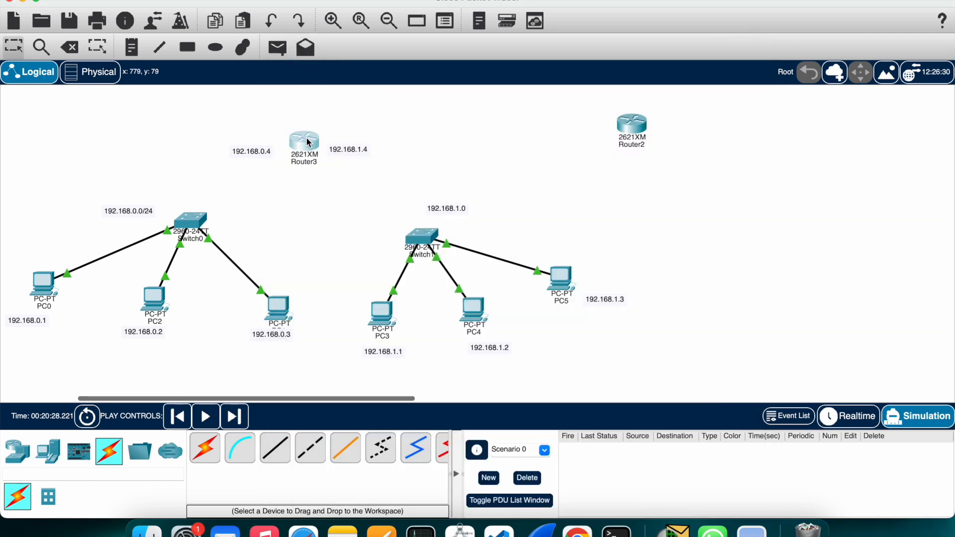
Step: Turn the power of Router3 back on and close its device window
{"action": "left_click", "coordinate": [305, 141]}
{"action": "left_click", "coordinate": [640, 148]}
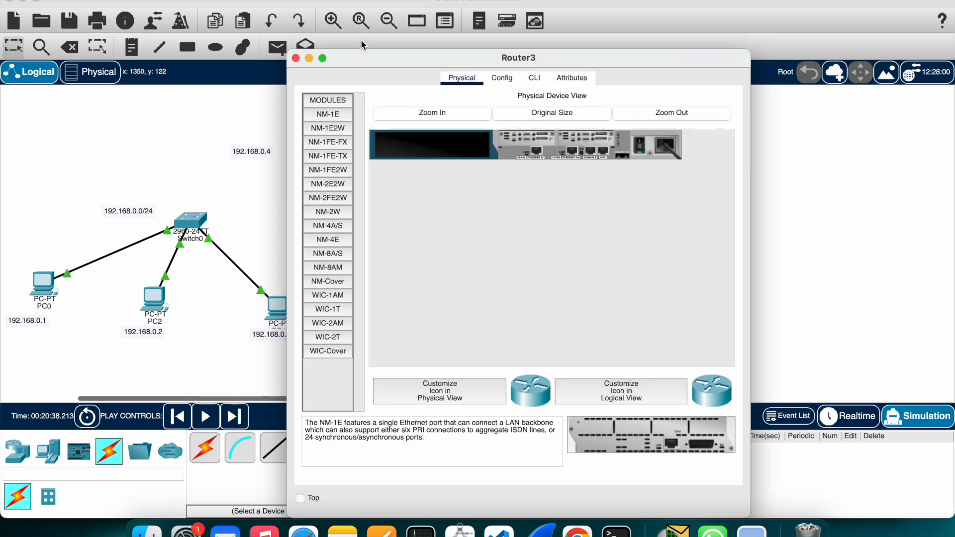
{"action": "left_click", "coordinate": [296, 58]}
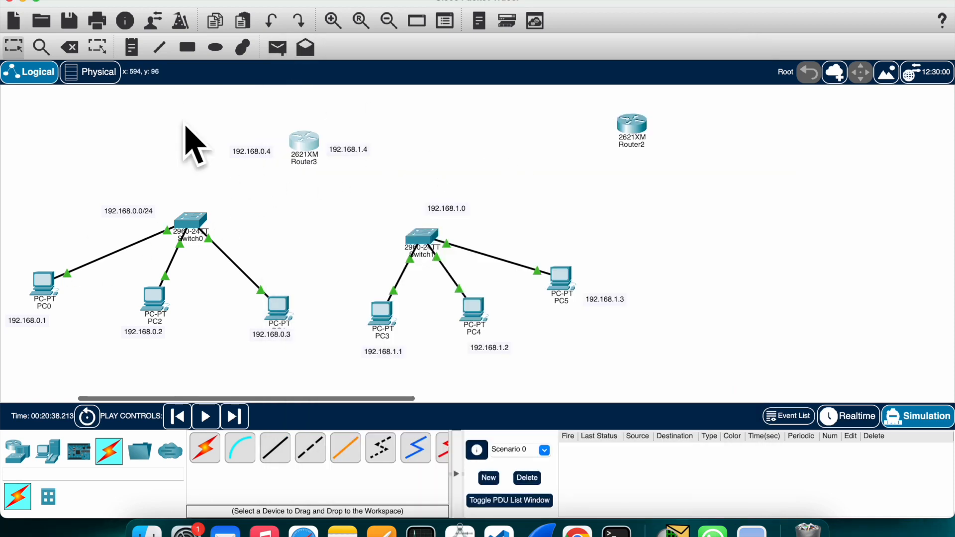
{"action": "left_click", "coordinate": [314, 147]}
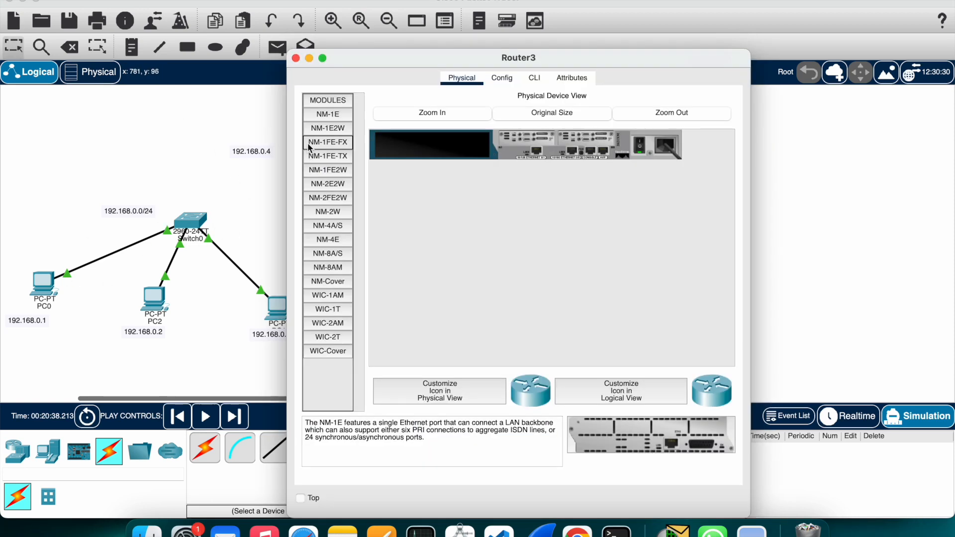
{"action": "left_click", "coordinate": [519, 77]}
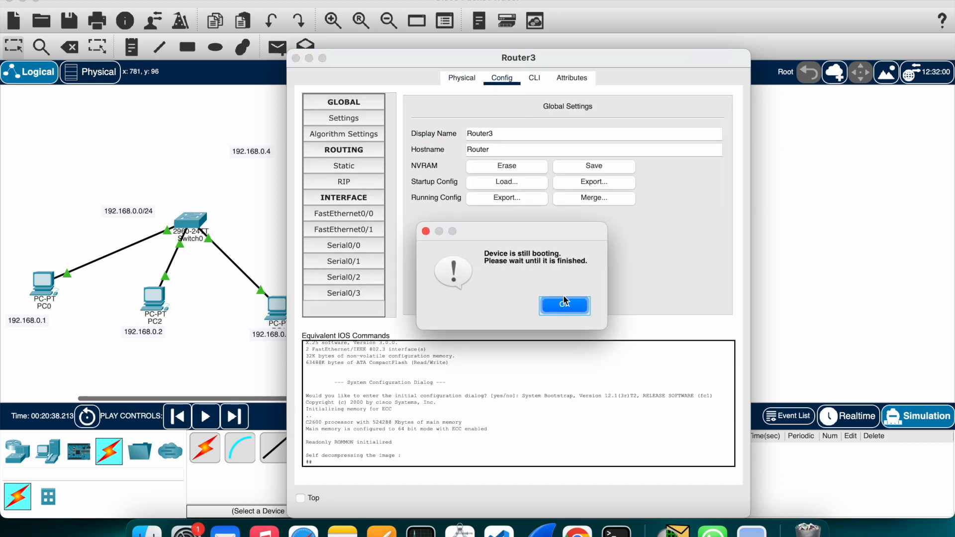
{"action": "left_click", "coordinate": [564, 306]}
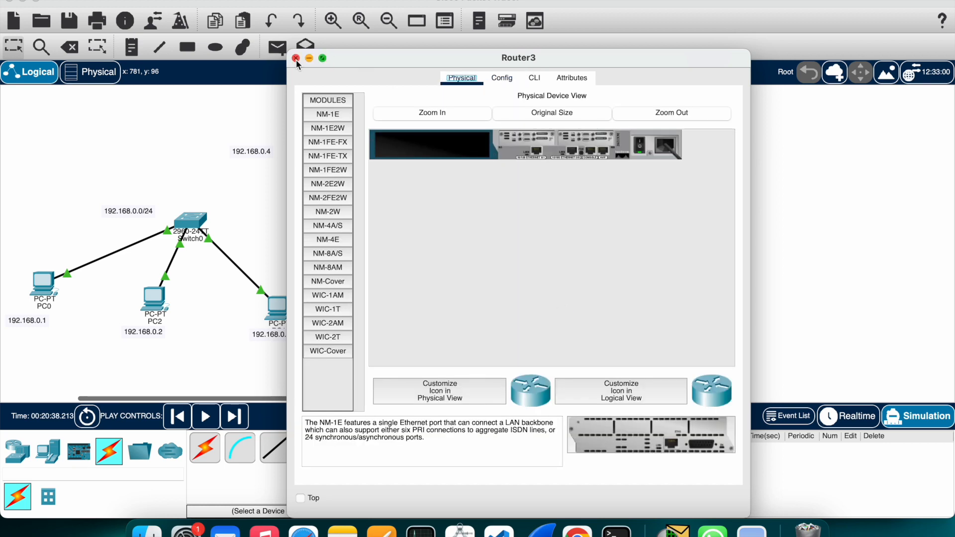
{"action": "left_click", "coordinate": [295, 58]}
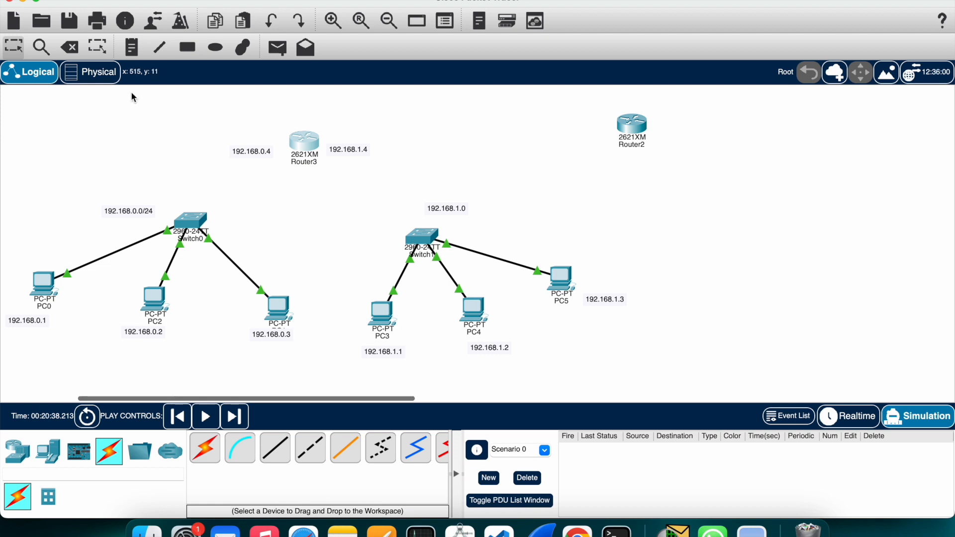
Step: Cable Switch0 and Switch1 to Router3 using automatically chosen connections
{"action": "left_click", "coordinate": [204, 448]}
{"action": "left_click", "coordinate": [192, 221]}
{"action": "left_click", "coordinate": [313, 141]}
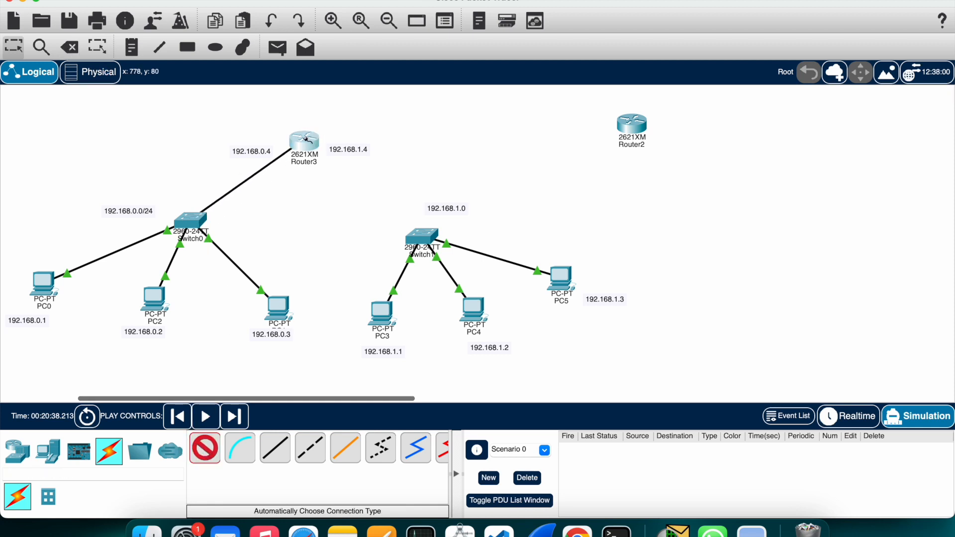
{"action": "left_click", "coordinate": [205, 447]}
{"action": "left_click", "coordinate": [422, 236]}
{"action": "left_click", "coordinate": [304, 140]}
Step: Link Router3 to Router2 with an automatically chosen connection and move Router2 farther away from Router3
{"action": "left_click", "coordinate": [204, 447]}
{"action": "left_click", "coordinate": [305, 140]}
{"action": "left_click", "coordinate": [629, 130]}
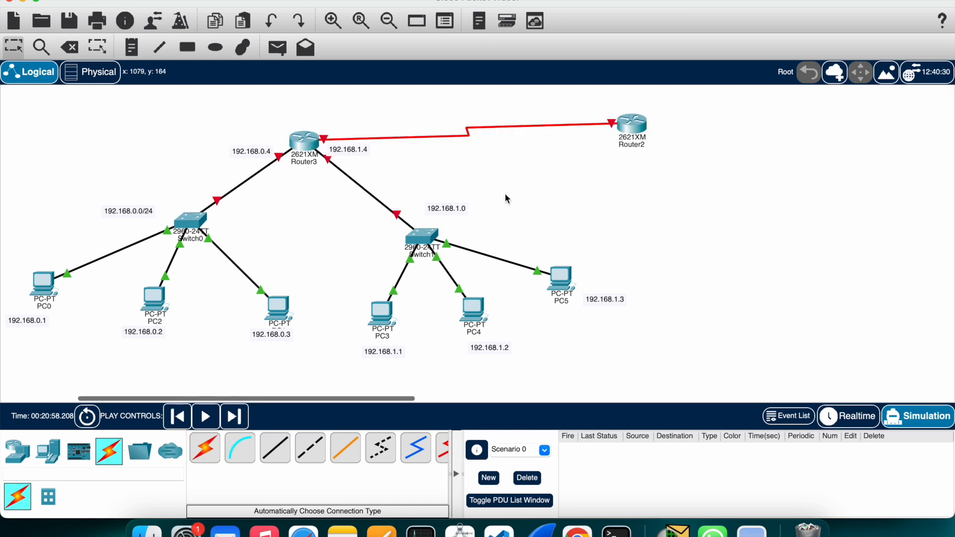
{"action": "left_click_drag", "start_coordinate": [640, 126], "coordinate": [713, 134]}
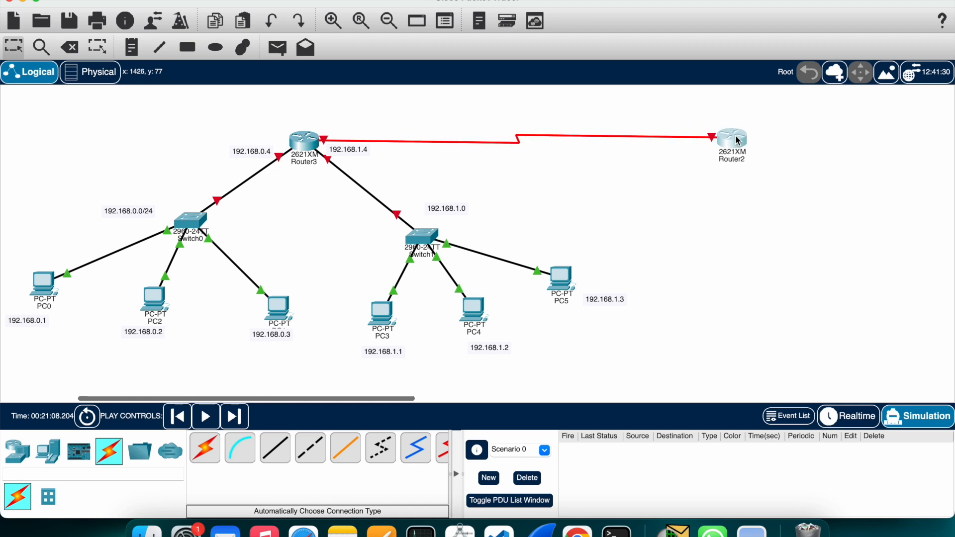
Step: Open the FastEthernet0/0 settings of Router3 and move the device window clear of the router and its links
{"action": "left_click", "coordinate": [304, 149]}
{"action": "left_click", "coordinate": [502, 78]}
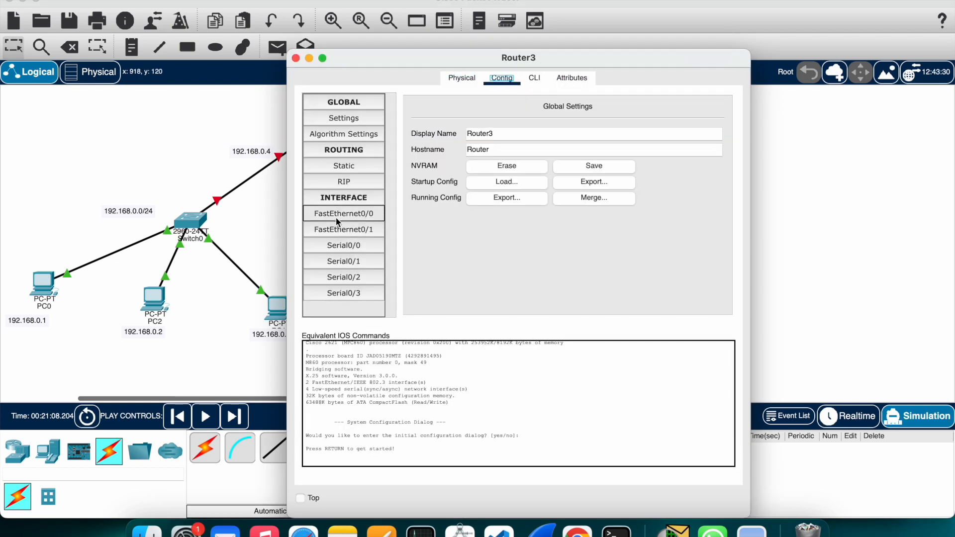
{"action": "left_click", "coordinate": [336, 214]}
{"action": "left_click_drag", "start_coordinate": [406, 57], "coordinate": [549, 61]}
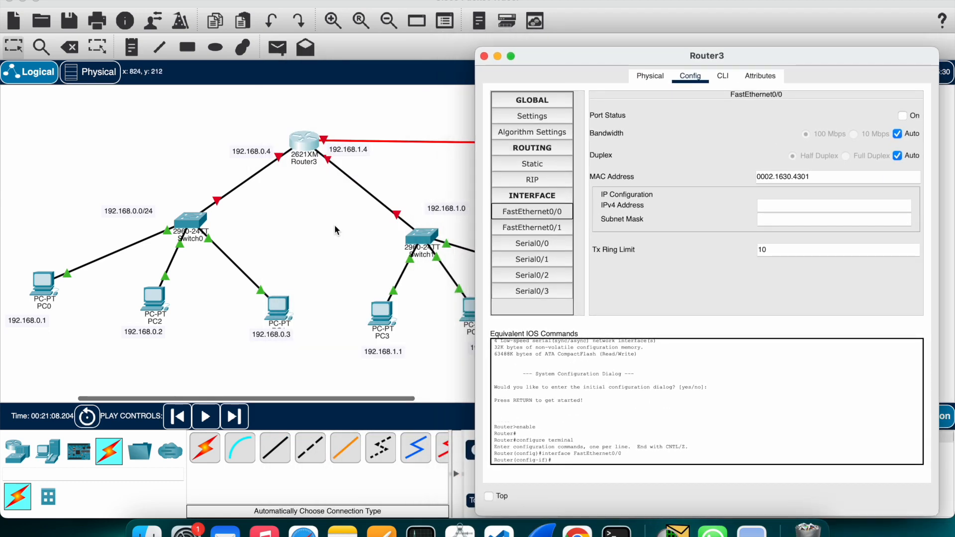
Step: Move the 192.168.1.4 label below Router3 and the 192.168.0.4 label beside the link to Switch0
{"action": "left_click", "coordinate": [363, 155]}
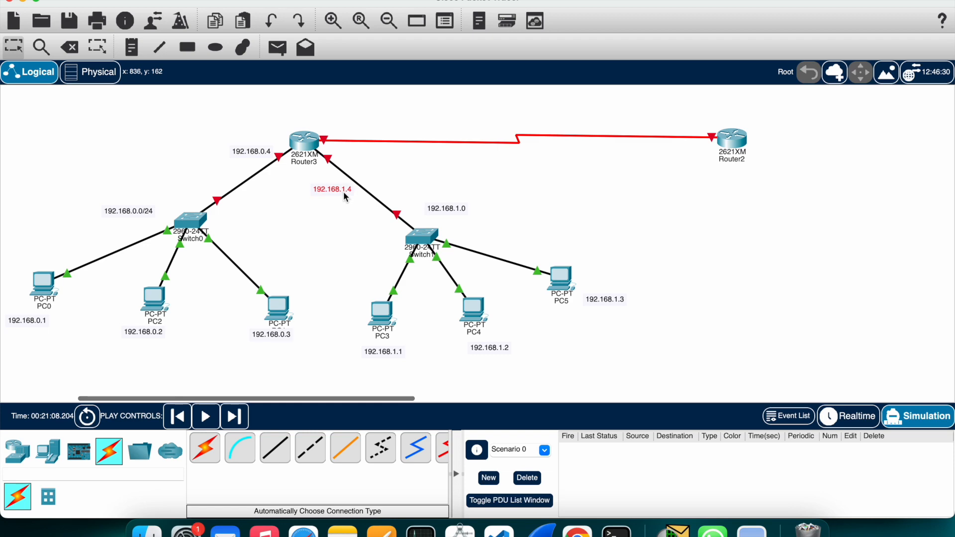
{"action": "left_click_drag", "start_coordinate": [249, 153], "coordinate": [250, 156]}
{"action": "key", "text": "ctrl+Up"}
Step: Assign IPv4 address 192.168.0.4 with mask 255.255.255.0 to Router3's FastEthernet0/0 and turn the port on
{"action": "left_click", "coordinate": [738, 118]}
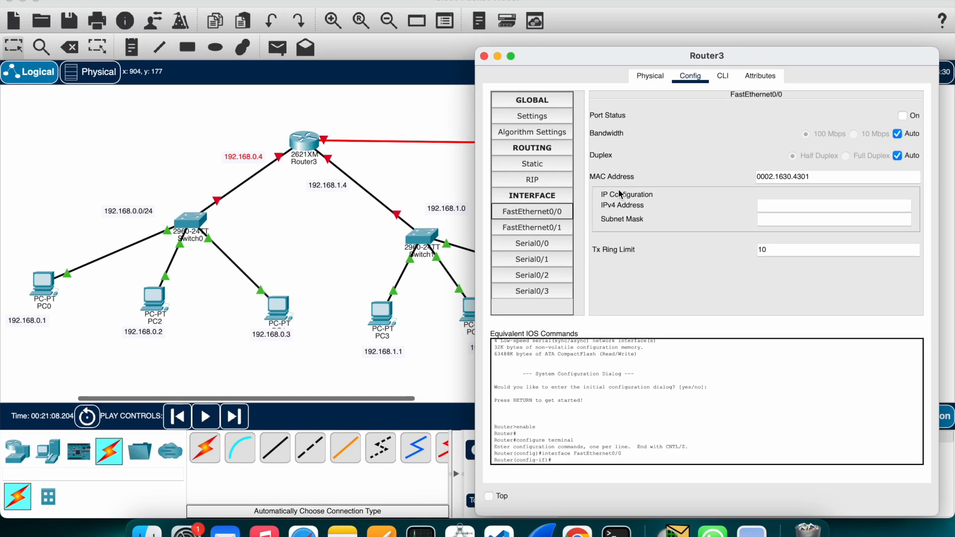
{"action": "left_click", "coordinate": [780, 205]}
{"action": "type", "text": "192.168."}
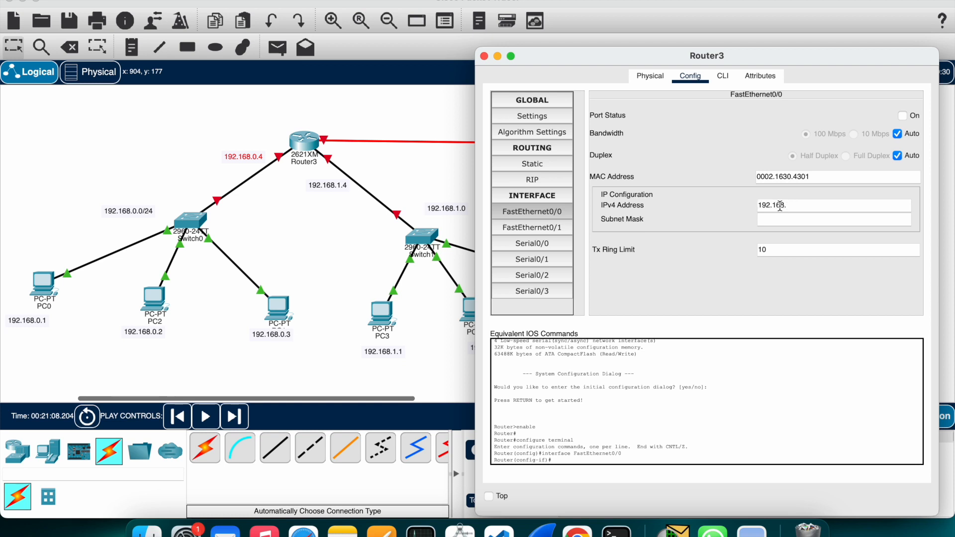
{"action": "type", "text": "1.14"}
{"action": "key", "text": "Tab"}
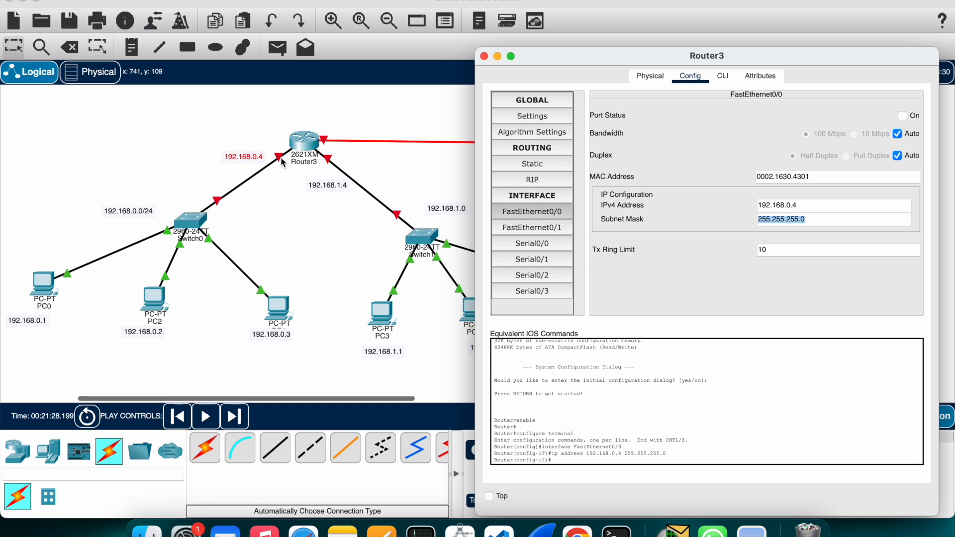
{"action": "left_click", "coordinate": [299, 181]}
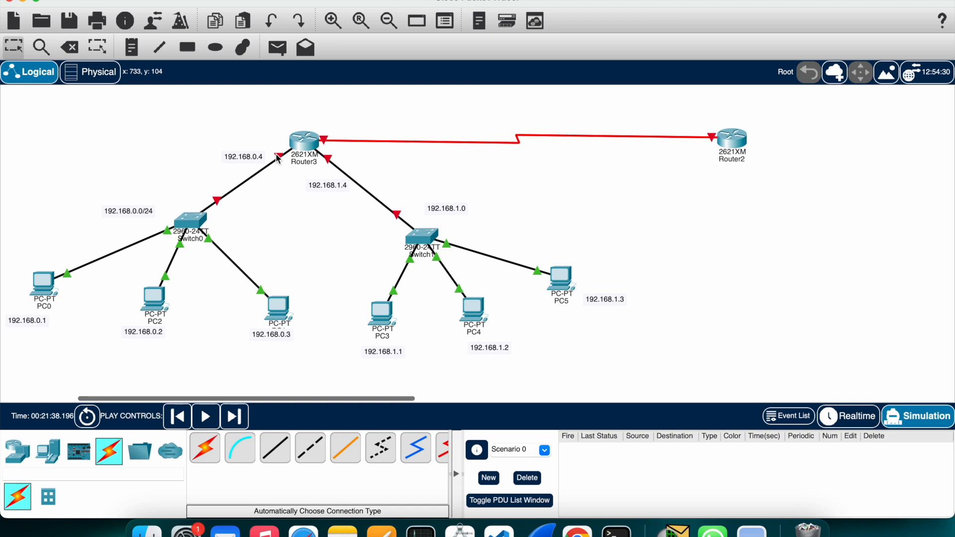
{"action": "left_click", "coordinate": [300, 145]}
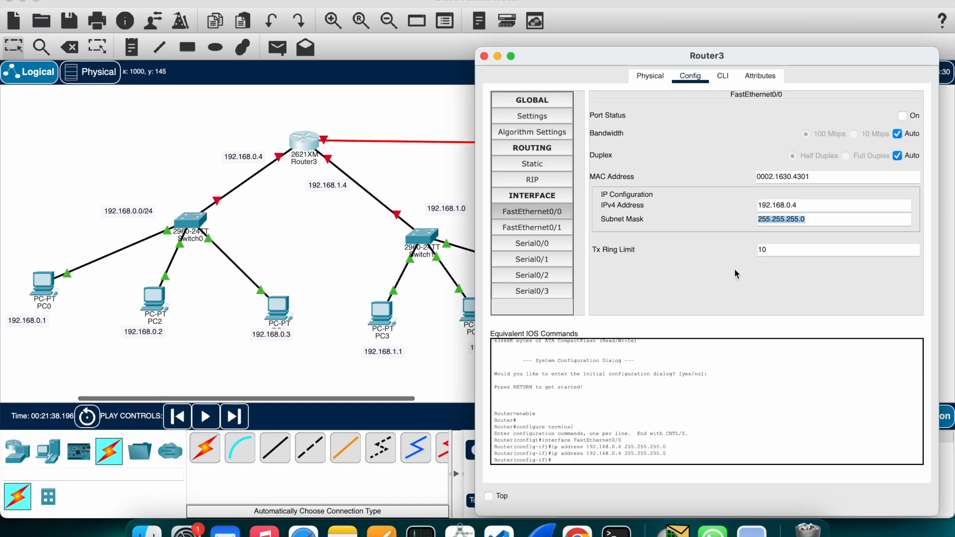
{"action": "left_click", "coordinate": [902, 116]}
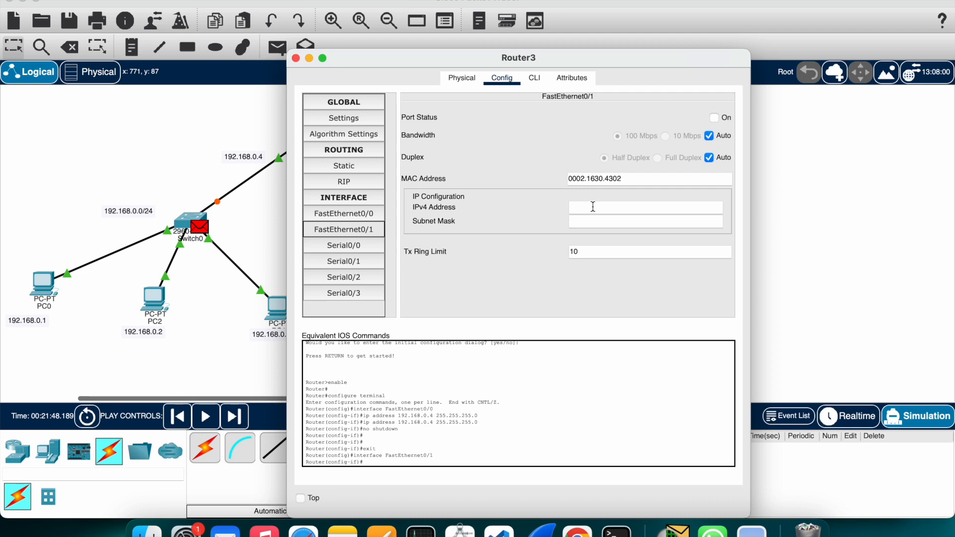
Step: Assign 192.168.1.4 with mask 255.255.255.0 to Router3's FastEthernet0/1, turn the port on and close the device window
{"action": "left_click", "coordinate": [592, 207]}
{"action": "type", "text": "192.168.1.1"}
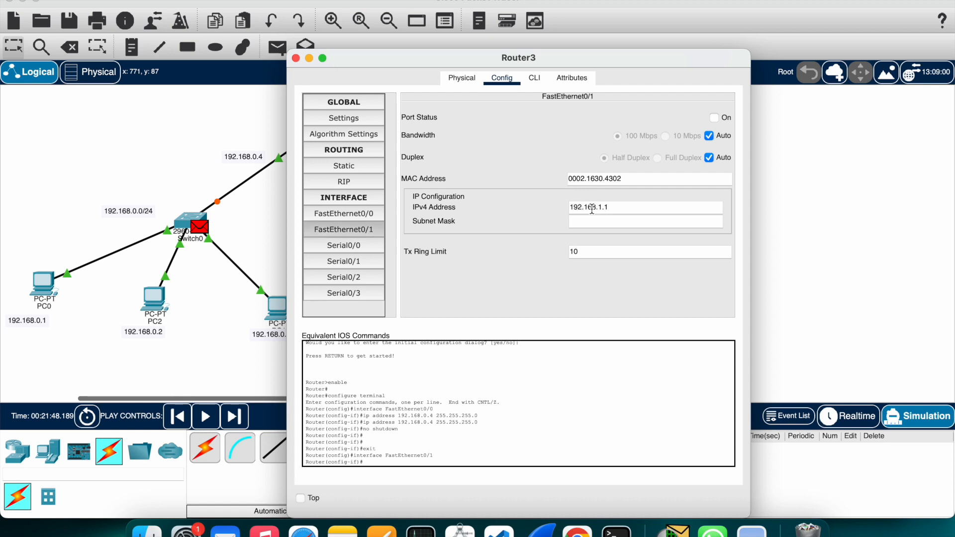
{"action": "type", "text": "4"}
{"action": "key", "text": "Tab"}
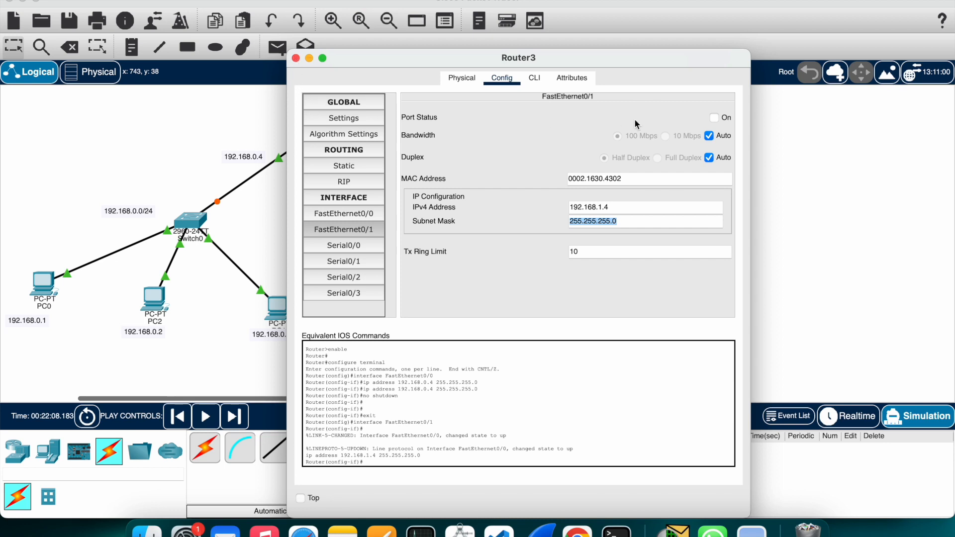
{"action": "left_click", "coordinate": [714, 118]}
{"action": "left_click", "coordinate": [295, 58]}
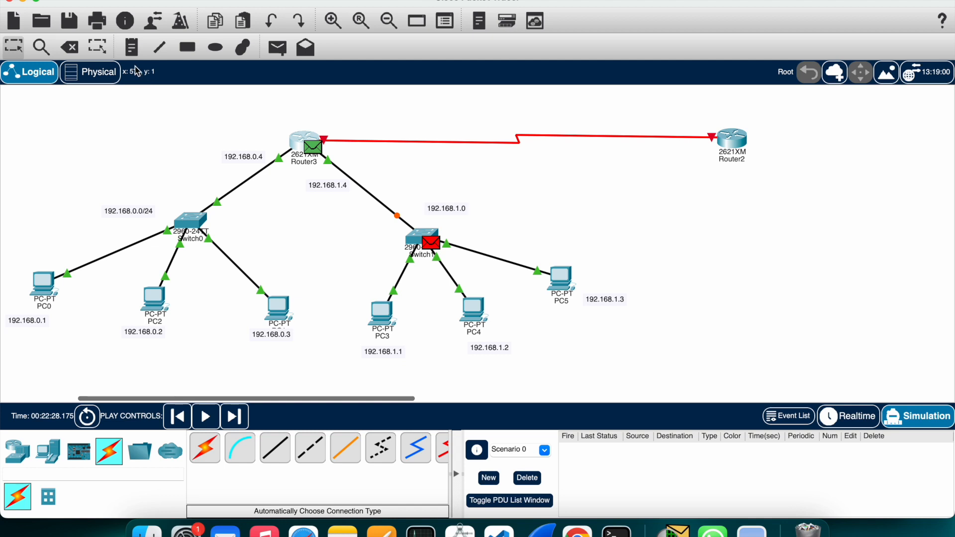
Step: Add a text note reading 192.168.3.0/24 in the empty area below Router2
{"action": "left_click", "coordinate": [131, 47]}
{"action": "left_click", "coordinate": [757, 160]}
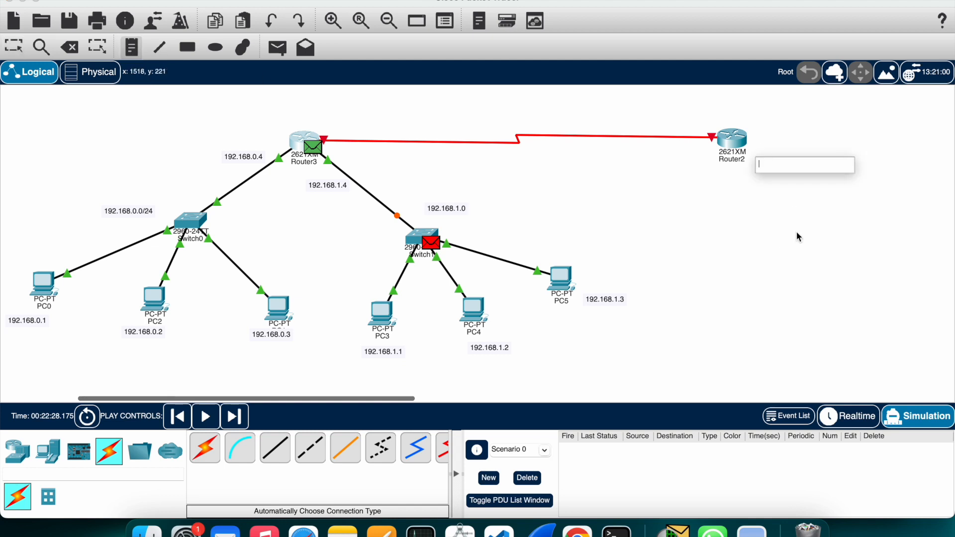
{"action": "type", "text": "192.168"}
{"action": "type", "text": ".3.0/24"}
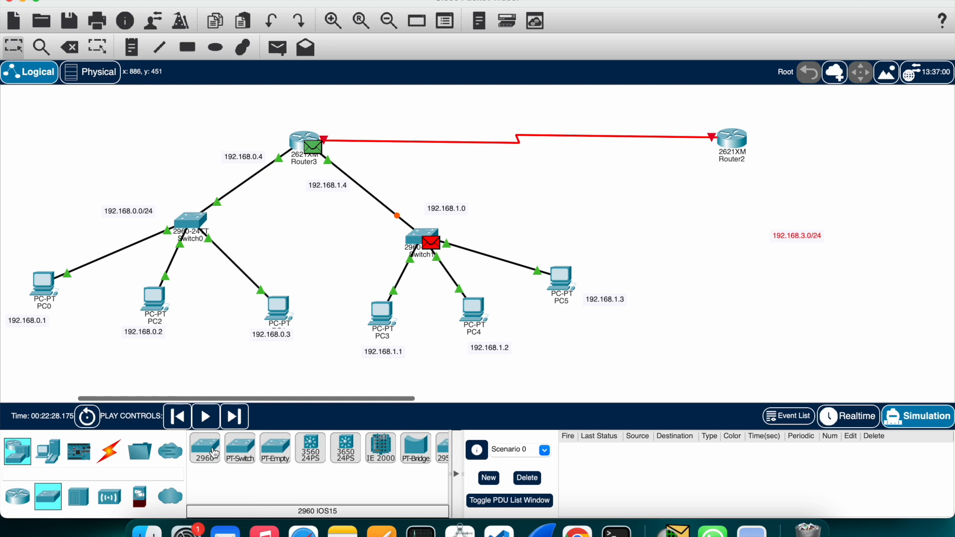
Step: Place a 2960 switch below Router2 beside the 192.168.3.0/24 note, and a PC directly beneath that switch
{"action": "left_click", "coordinate": [214, 454]}
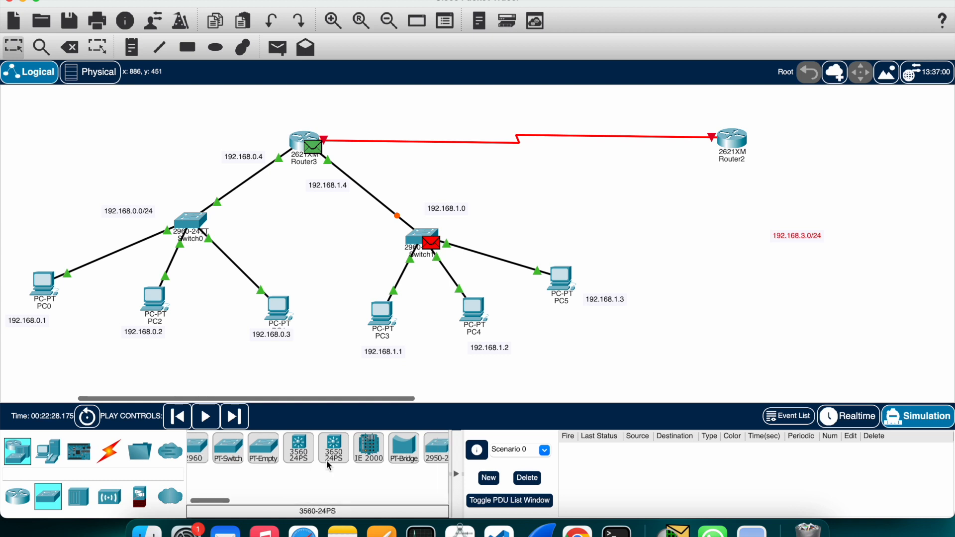
{"action": "left_click", "coordinate": [813, 195]}
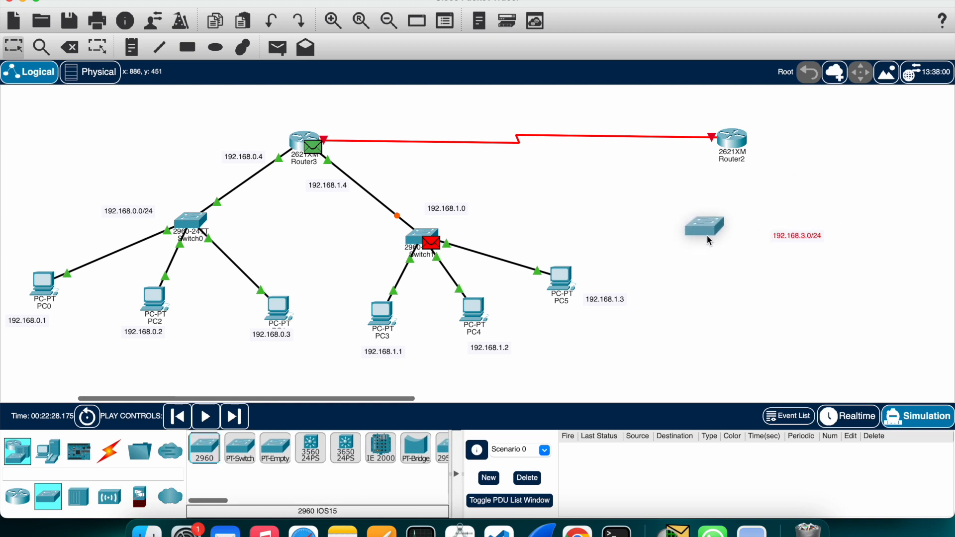
{"action": "left_click", "coordinate": [732, 250]}
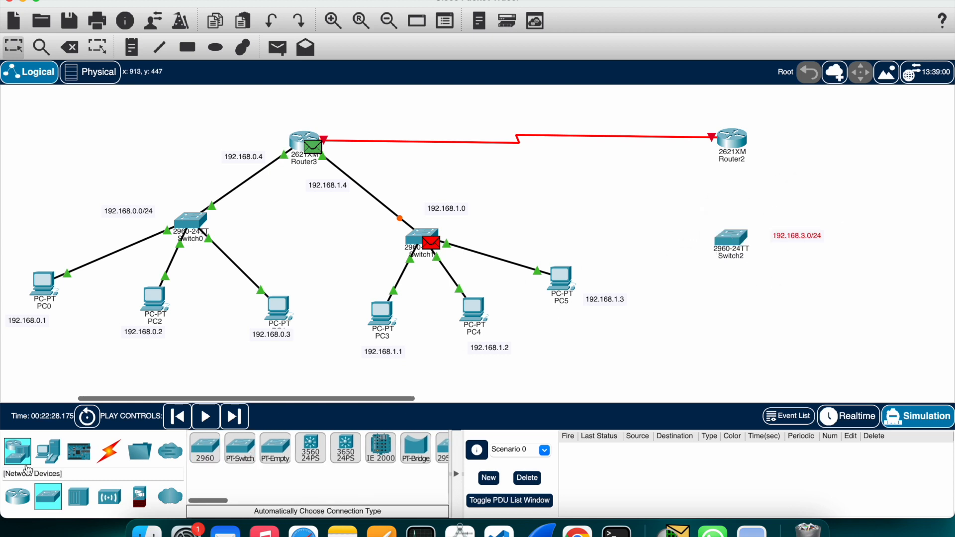
{"action": "left_click", "coordinate": [48, 450]}
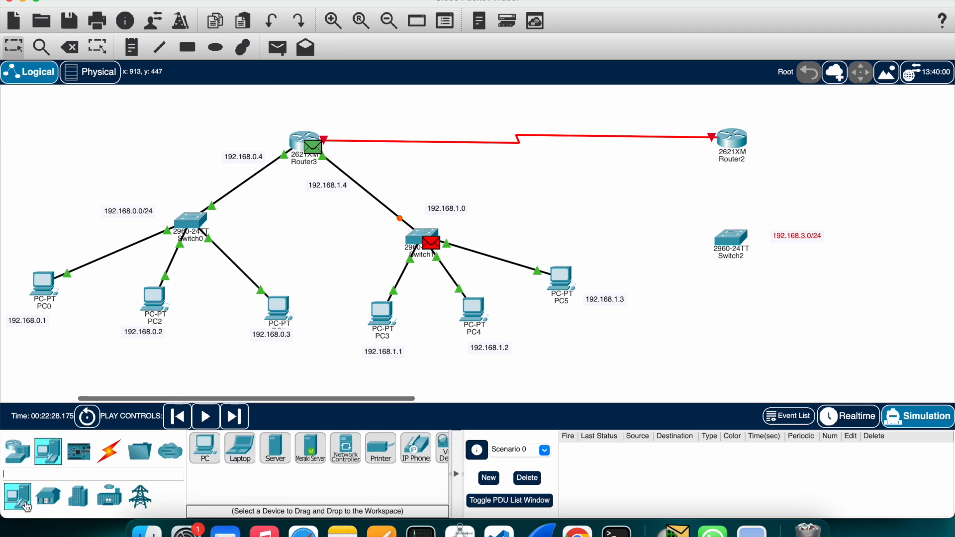
{"action": "left_click", "coordinate": [205, 447]}
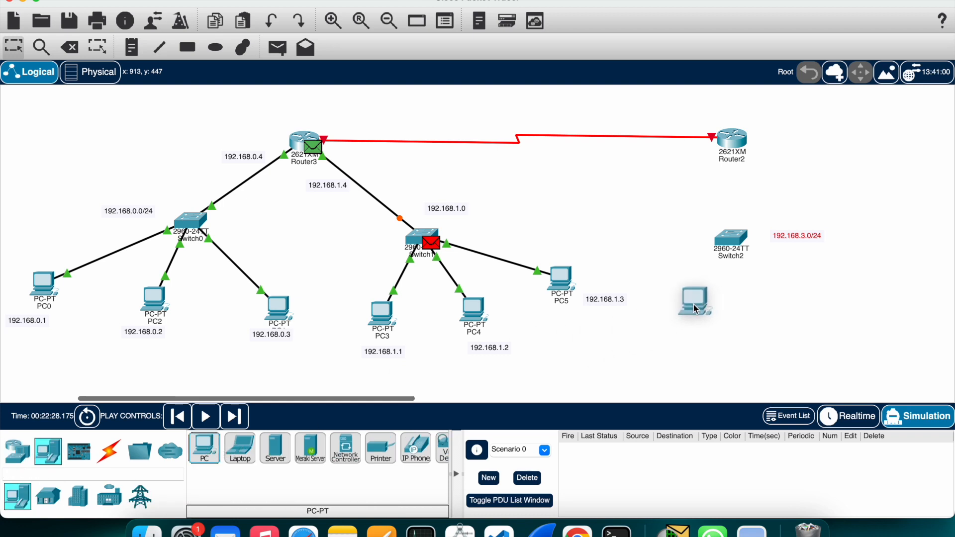
{"action": "left_click", "coordinate": [700, 306]}
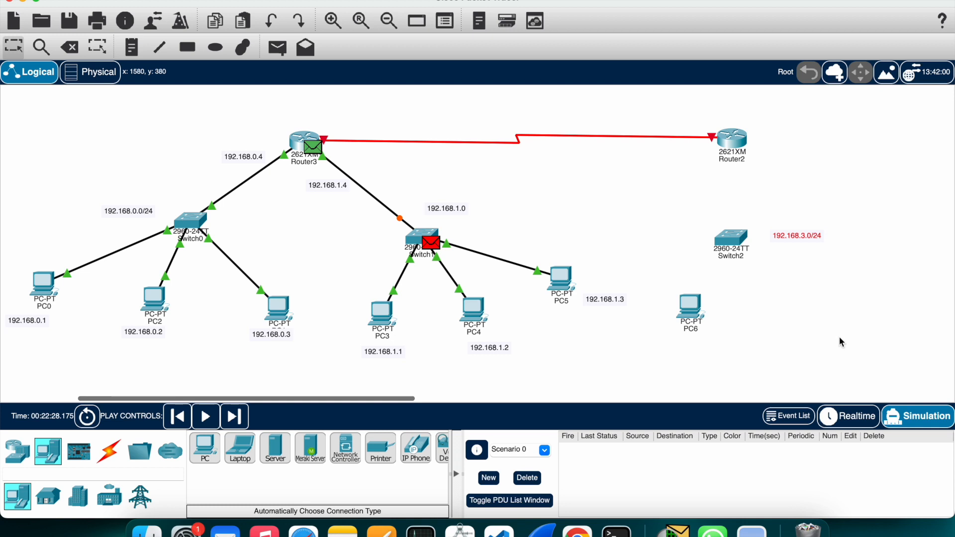
{"action": "left_click_drag", "start_coordinate": [694, 315], "coordinate": [748, 310]}
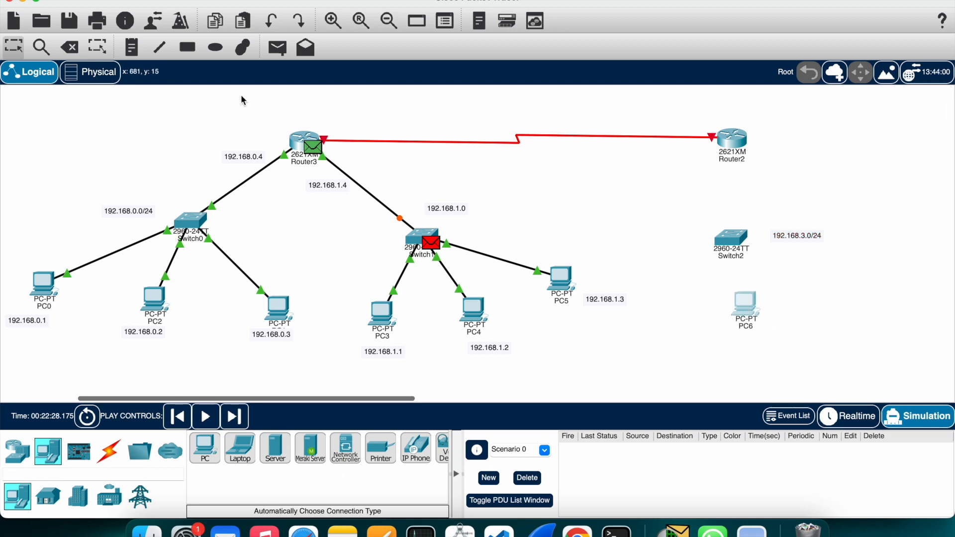
Step: Label PC6 with a text note reading 192.168.3.1 below it
{"action": "left_click", "coordinate": [131, 47]}
{"action": "left_click", "coordinate": [733, 341]}
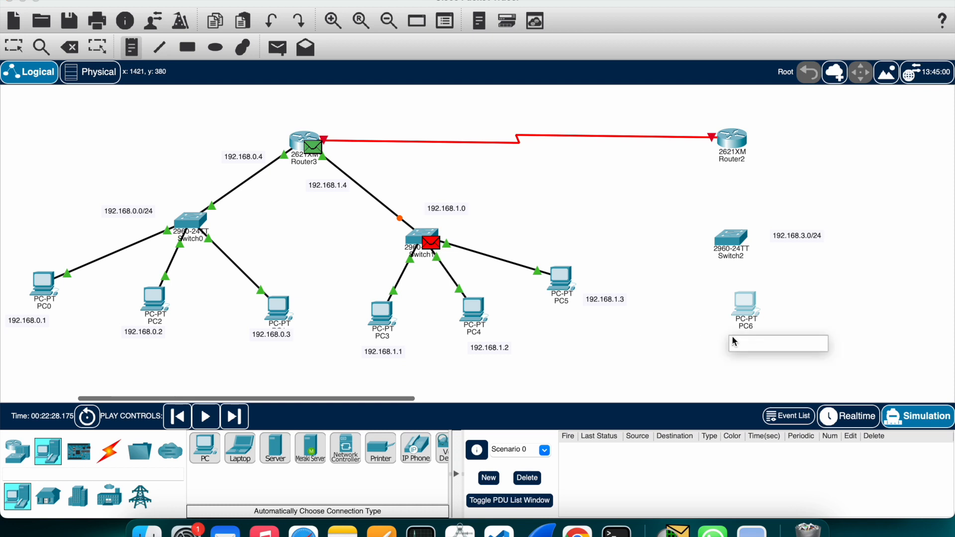
{"action": "type", "text": "192.168.1.1"}
{"action": "left_click", "coordinate": [810, 286]}
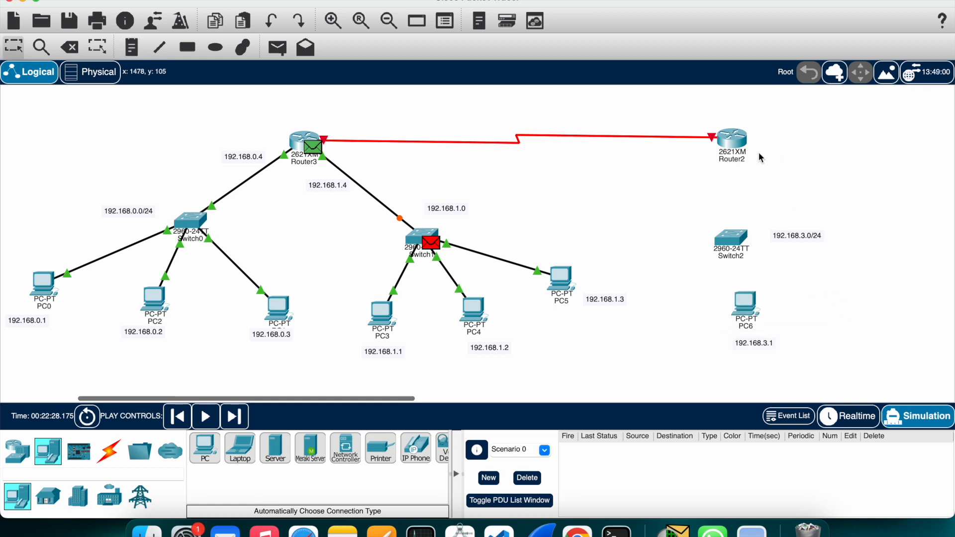
Step: Add a text note reading 192.168.3.2 beside Router2
{"action": "left_click", "coordinate": [131, 47]}
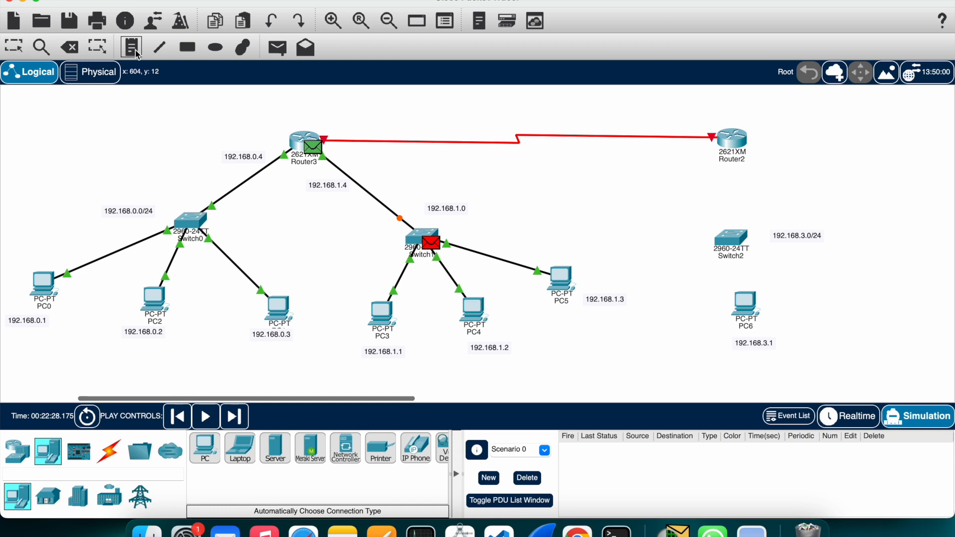
{"action": "left_click", "coordinate": [752, 159]}
{"action": "type", "text": "192.168.1.1"}
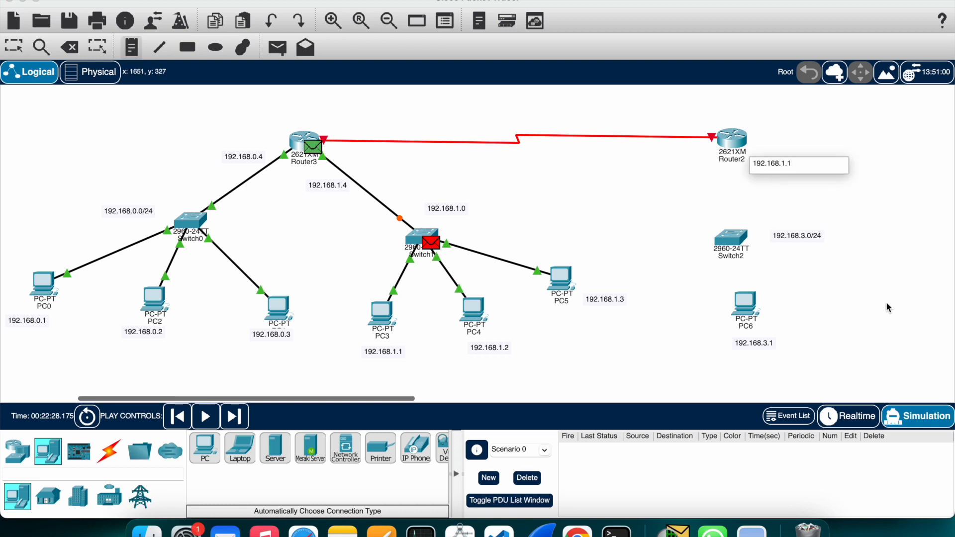
{"action": "key", "text": "BackSpace"}
{"action": "key", "text": "BackSpace"}
{"action": "key", "text": "BackSpace"}
{"action": "type", "text": "3.2"}
{"action": "key", "text": "Escape"}
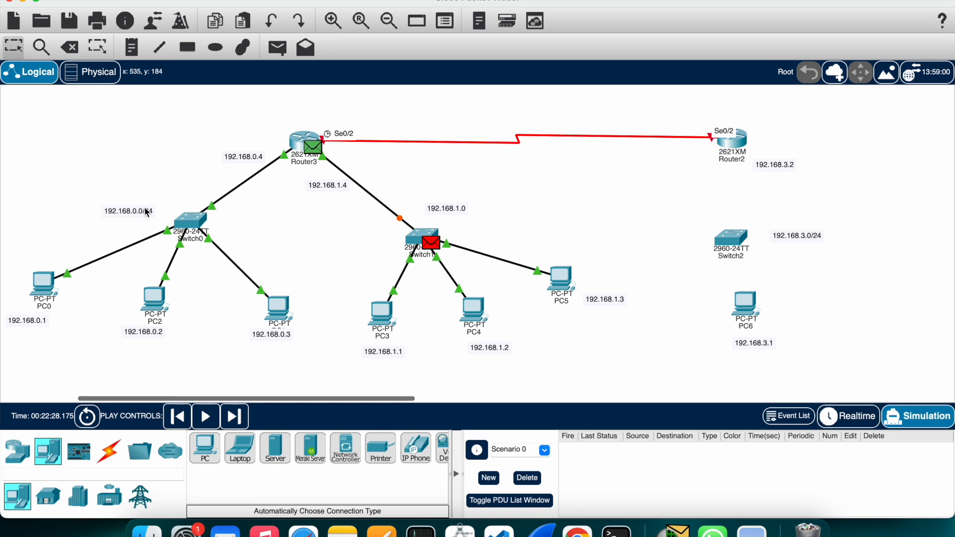
Step: Add text notes reading LAN1 above Switch0 and LAN2 next to Switch1
{"action": "key", "text": "n"}
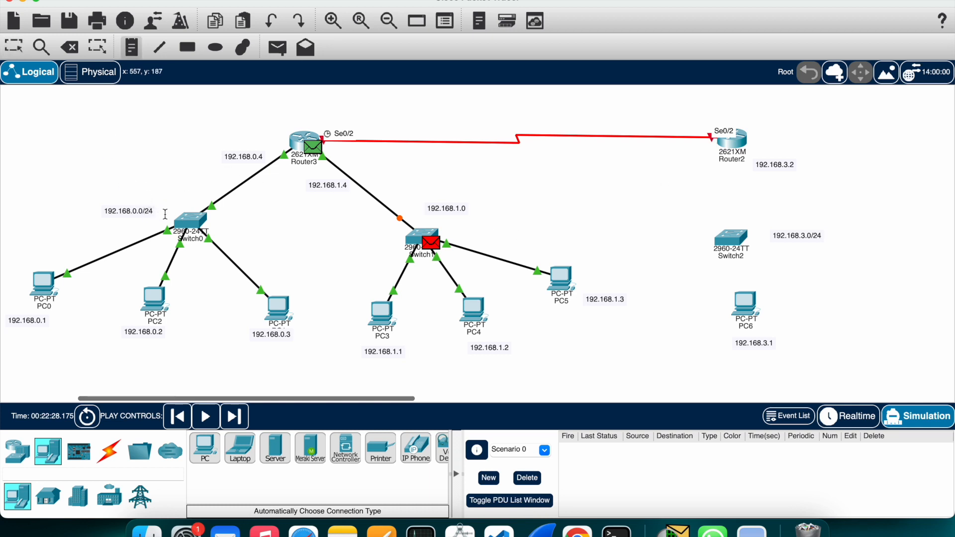
{"action": "left_click", "coordinate": [167, 197]}
{"action": "type", "text": "AN1"}
{"action": "left_click", "coordinate": [377, 228]}
{"action": "type", "text": "LA"}
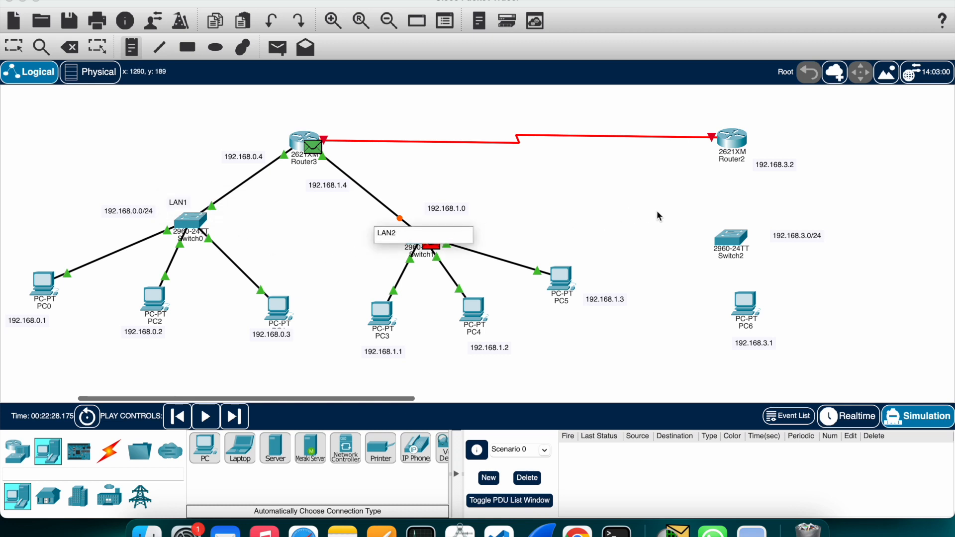
Step: Add a text note reading LAN3 beside Switch2, and move the LAN1 and LAN2 notes farther from their switches
{"action": "left_click", "coordinate": [695, 224]}
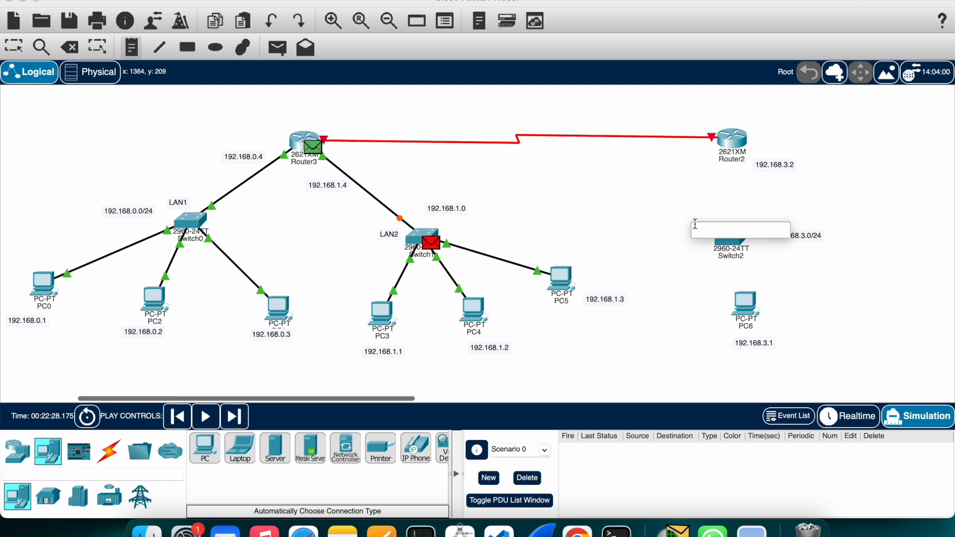
{"action": "type", "text": "LAN3"}
{"action": "left_click", "coordinate": [662, 292]}
{"action": "left_click_drag", "start_coordinate": [706, 233], "coordinate": [659, 233]}
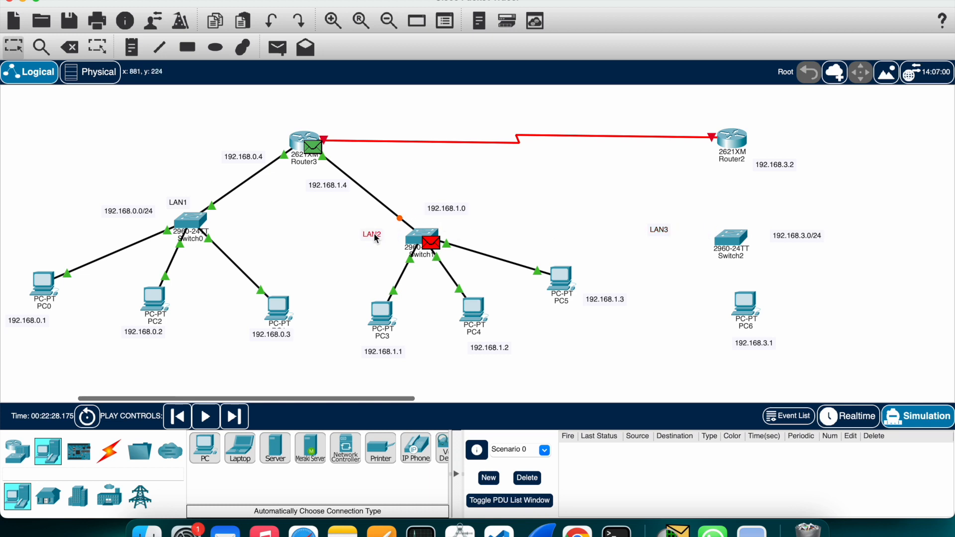
{"action": "left_click_drag", "start_coordinate": [177, 202], "coordinate": [161, 196]}
Step: Cable Switch2 to Router2 and to PC6 using the automatic connection type
{"action": "left_click", "coordinate": [109, 451]}
{"action": "left_click", "coordinate": [204, 448]}
{"action": "left_click", "coordinate": [731, 237]}
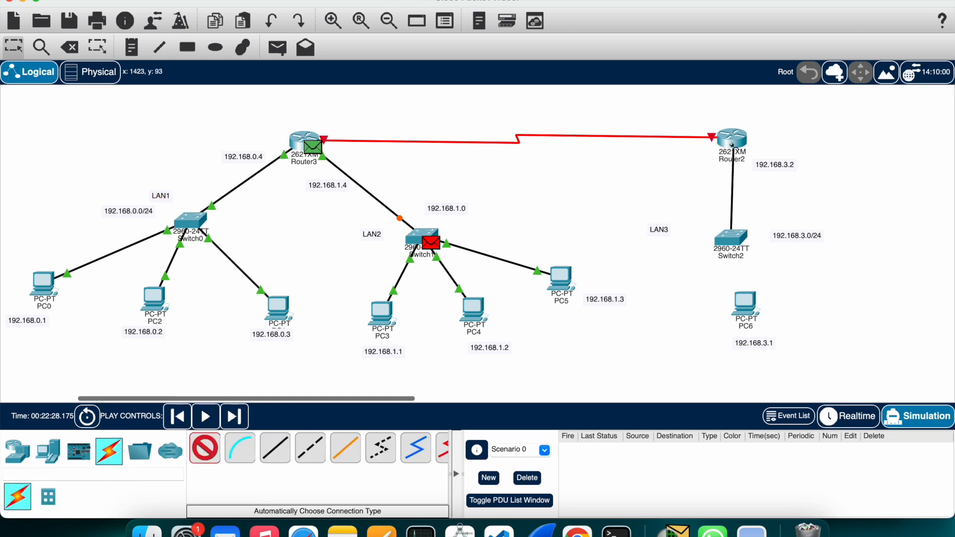
{"action": "left_click", "coordinate": [733, 146]}
{"action": "left_click", "coordinate": [730, 241]}
{"action": "left_click", "coordinate": [745, 302]}
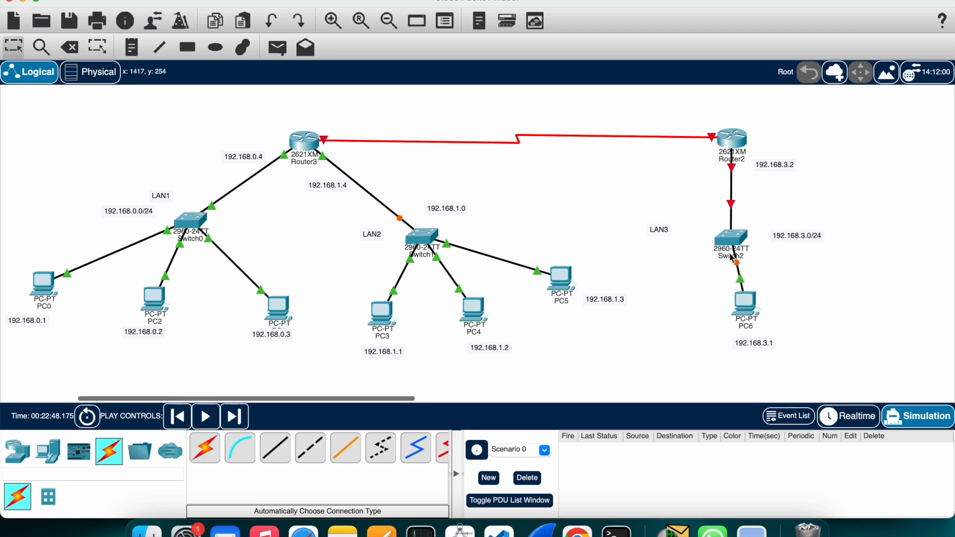
{"action": "left_click", "coordinate": [731, 139]}
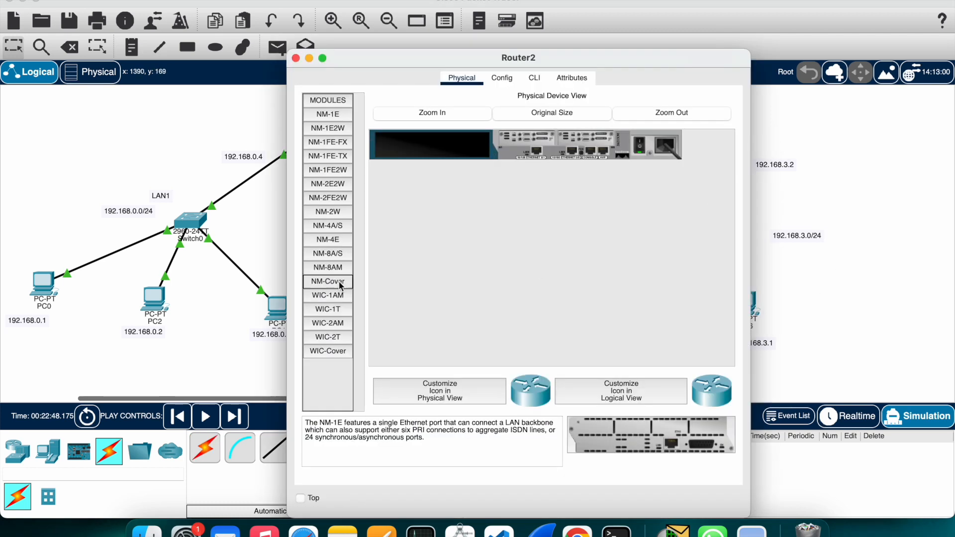
{"action": "left_click", "coordinate": [501, 78]}
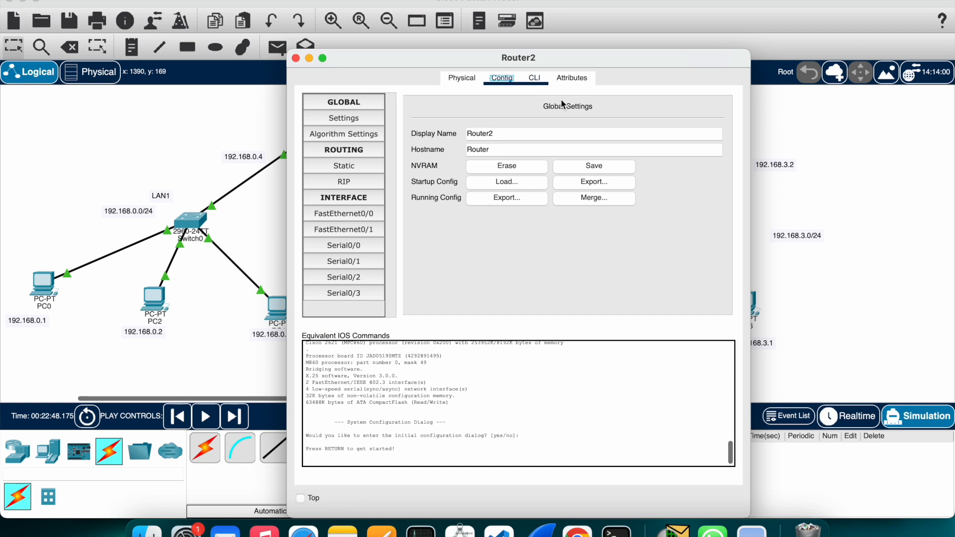
{"action": "left_click", "coordinate": [359, 245]}
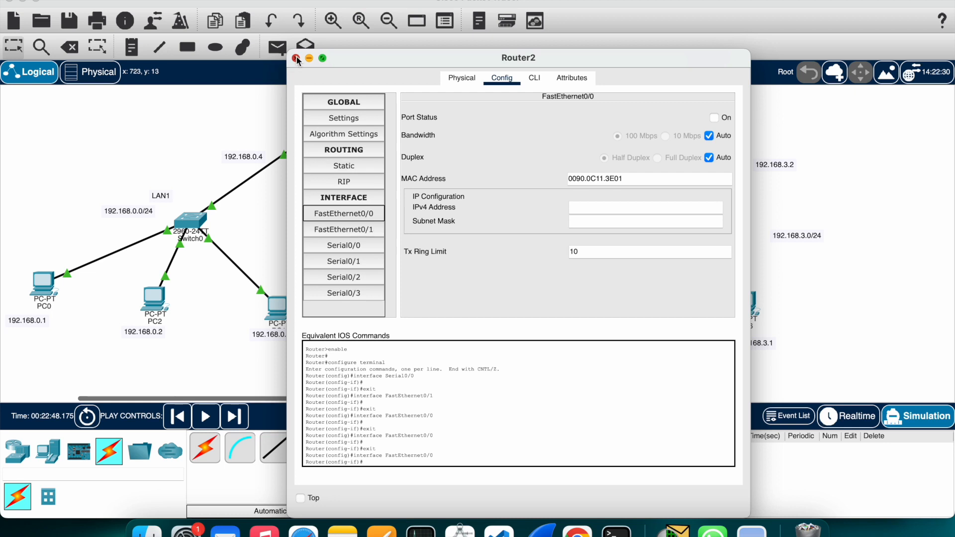
{"action": "left_click", "coordinate": [296, 58]}
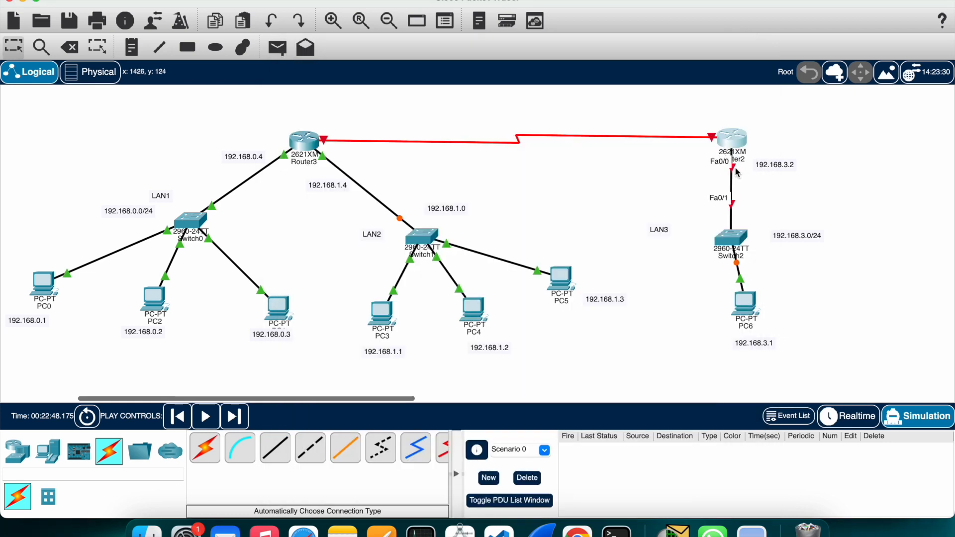
Step: Set Router2's FastEthernet0/0 IPv4 address to 192.168.3.2 with subnet mask 255.255.255.0
{"action": "left_click", "coordinate": [732, 144]}
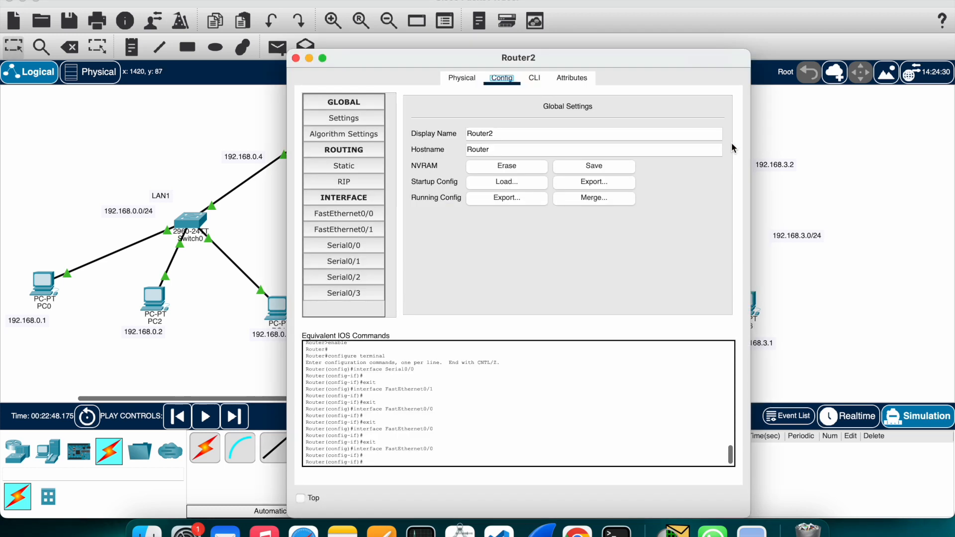
{"action": "left_click", "coordinate": [354, 213]}
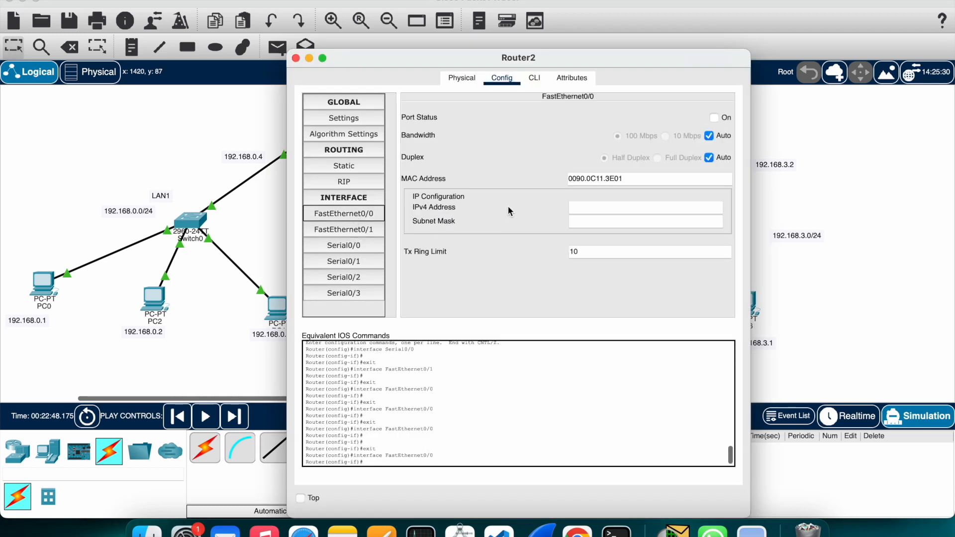
{"action": "left_click", "coordinate": [590, 207]}
{"action": "type", "text": "192.168.1.1"}
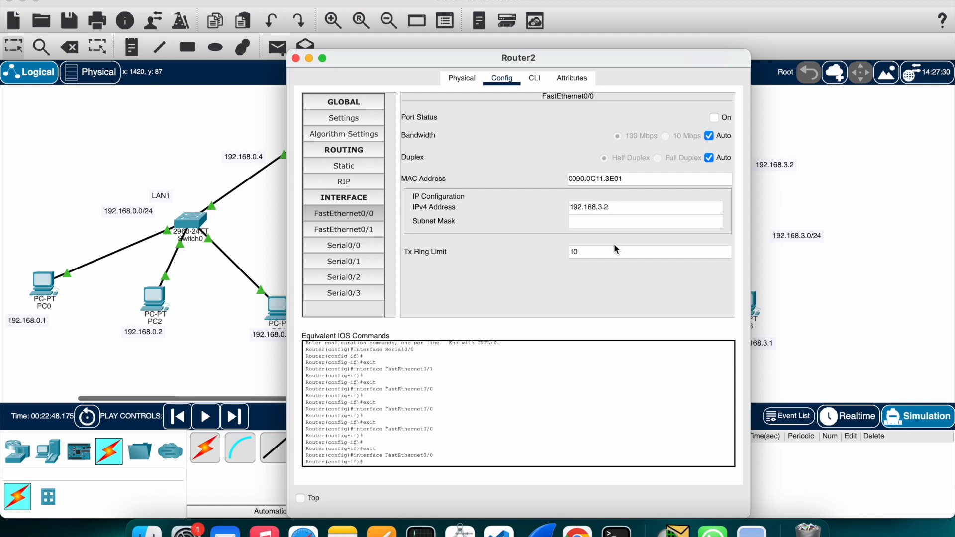
{"action": "key", "text": "Tab"}
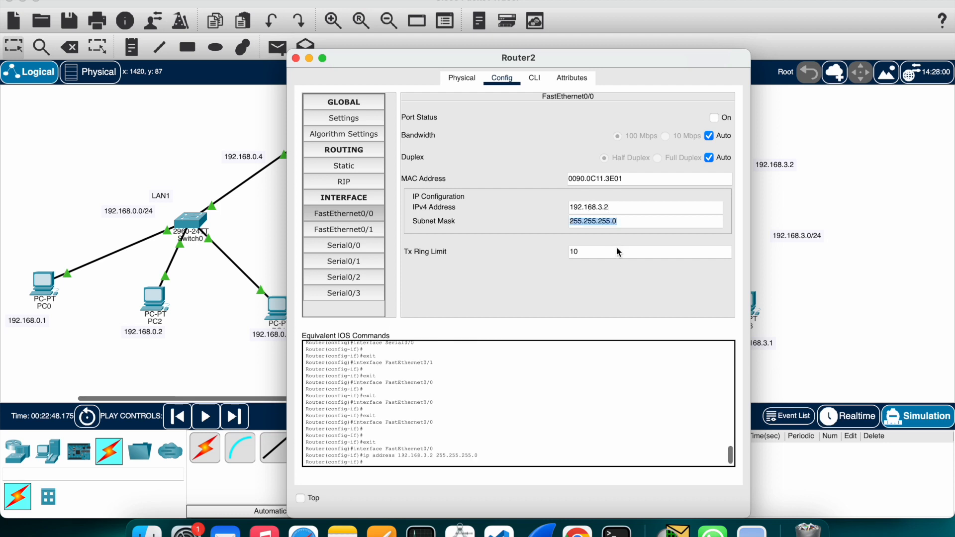
{"action": "left_click", "coordinate": [297, 60]}
Step: Turn on the FastEthernet0/0 port of Router2 and close its configuration window
{"action": "left_click", "coordinate": [733, 139]}
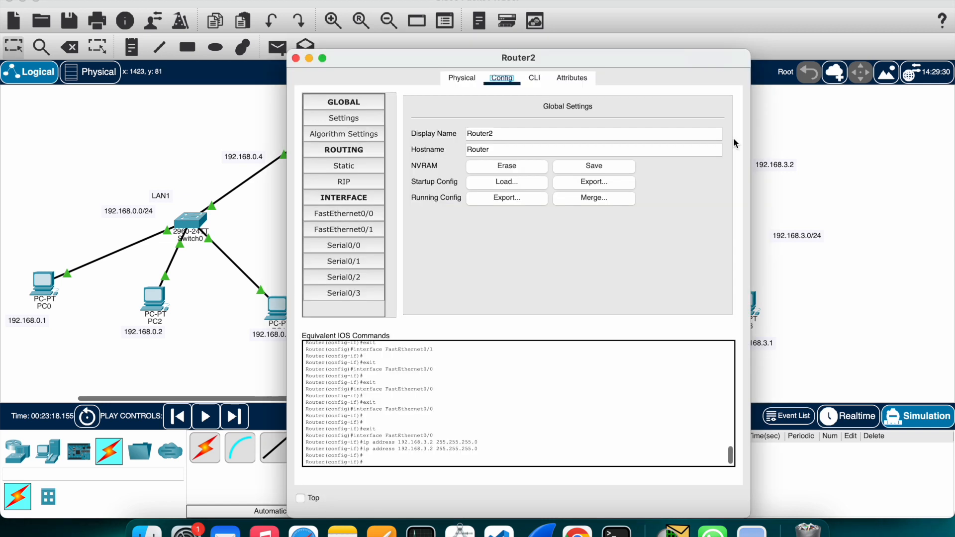
{"action": "left_click", "coordinate": [348, 214]}
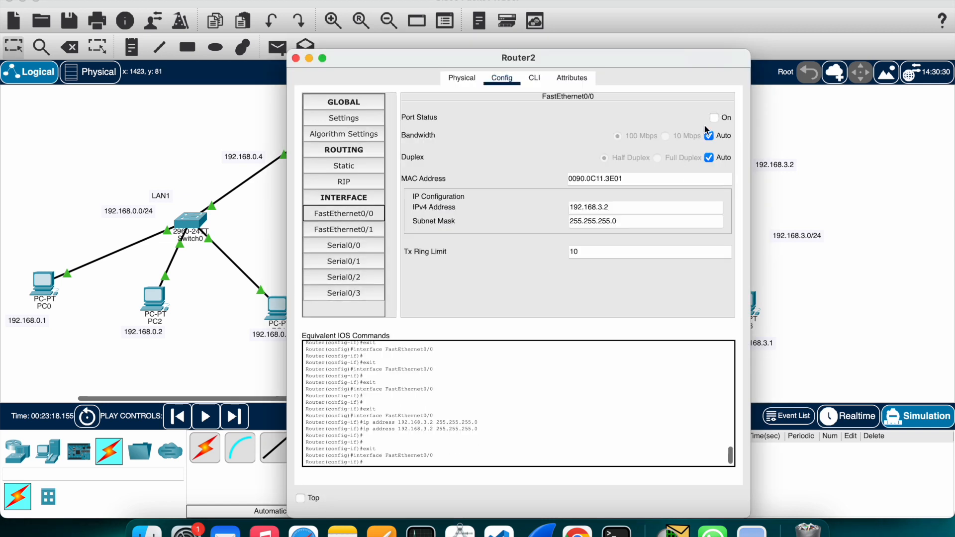
{"action": "left_click", "coordinate": [714, 118]}
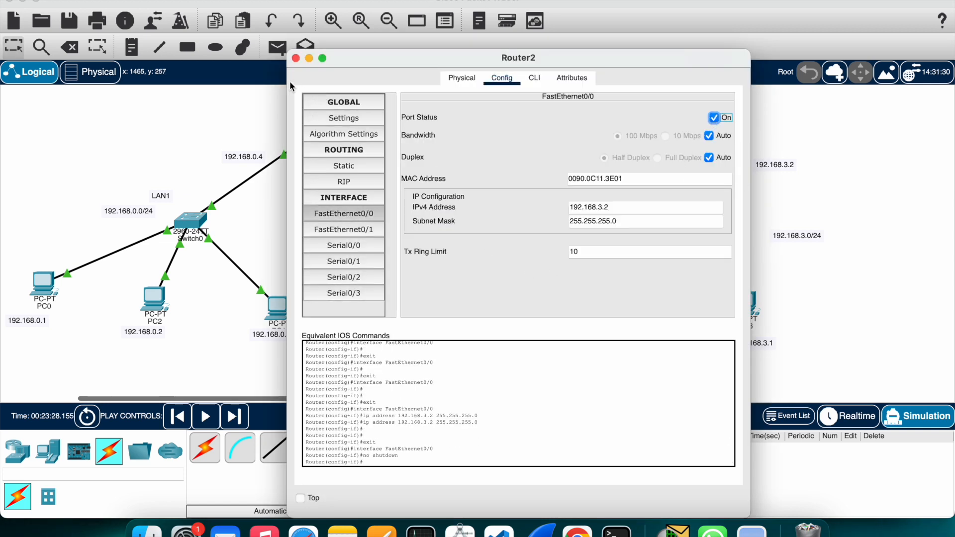
{"action": "left_click", "coordinate": [297, 59]}
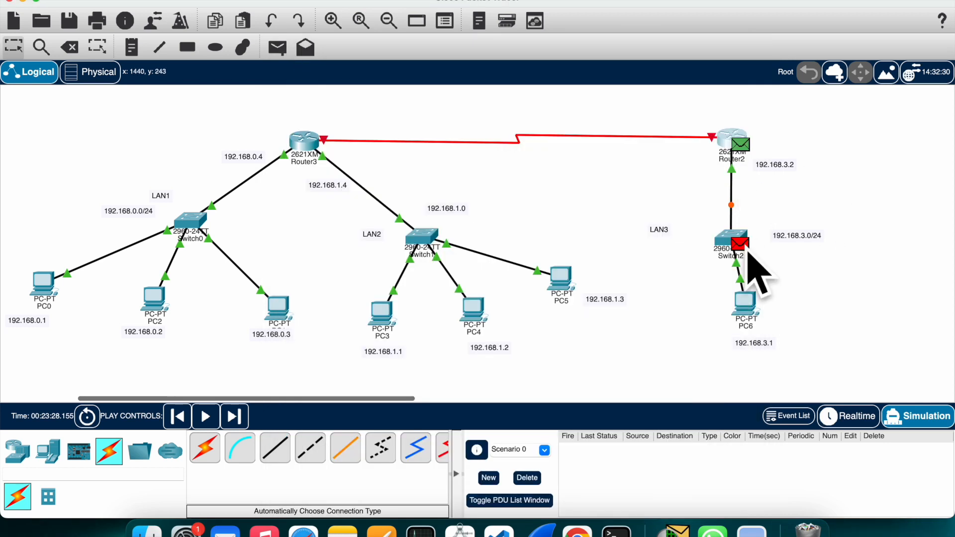
{"action": "mouse_move", "coordinate": [746, 254]}
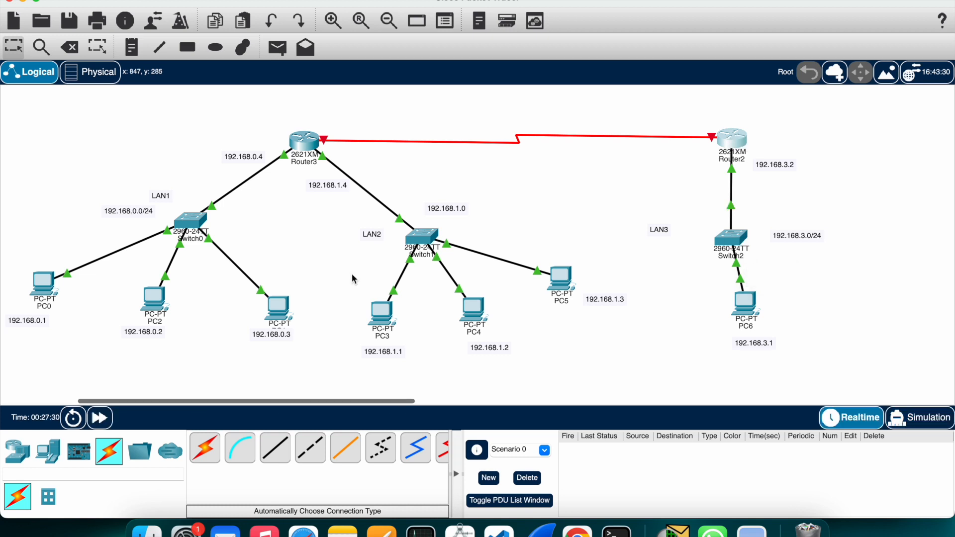
Step: Place another 2621XM router to the right of Router2 in the empty part of the workspace
{"action": "scroll", "coordinate": [569, 183], "scroll_direction": "right", "scroll_amount": 2}
{"action": "scroll", "coordinate": [569, 184], "scroll_direction": "right", "scroll_amount": 10}
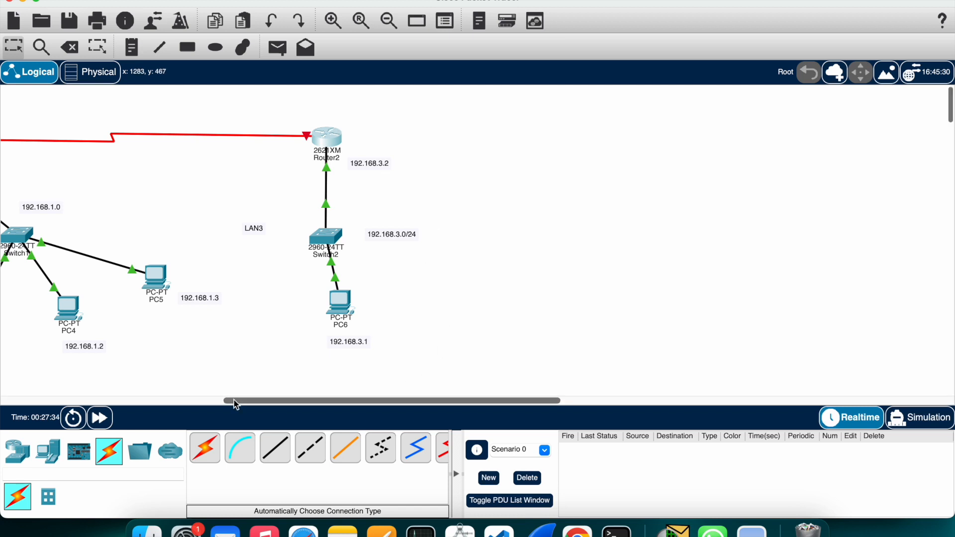
{"action": "left_click", "coordinate": [17, 451]}
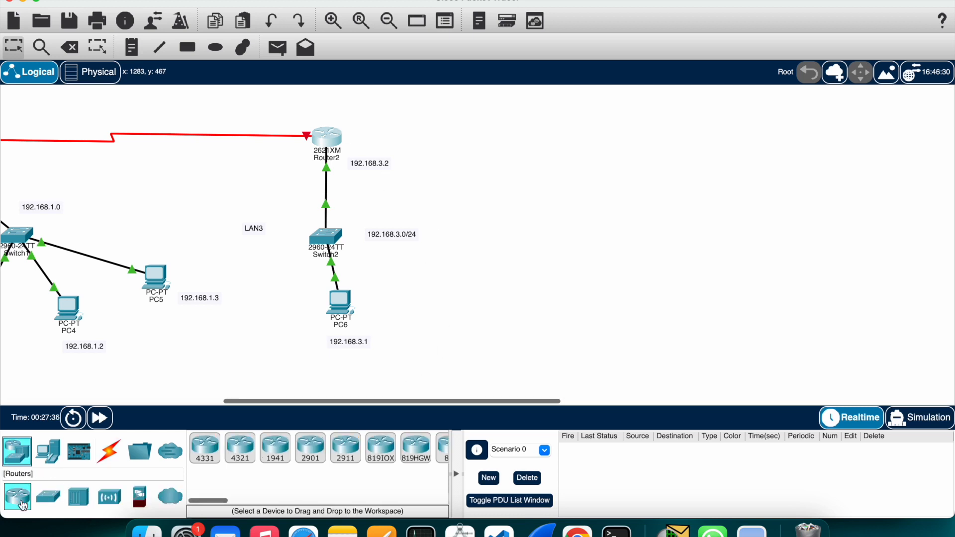
{"action": "scroll", "coordinate": [316, 449], "scroll_direction": "right", "scroll_amount": 3}
{"action": "scroll", "coordinate": [316, 449], "scroll_direction": "right", "scroll_amount": 10}
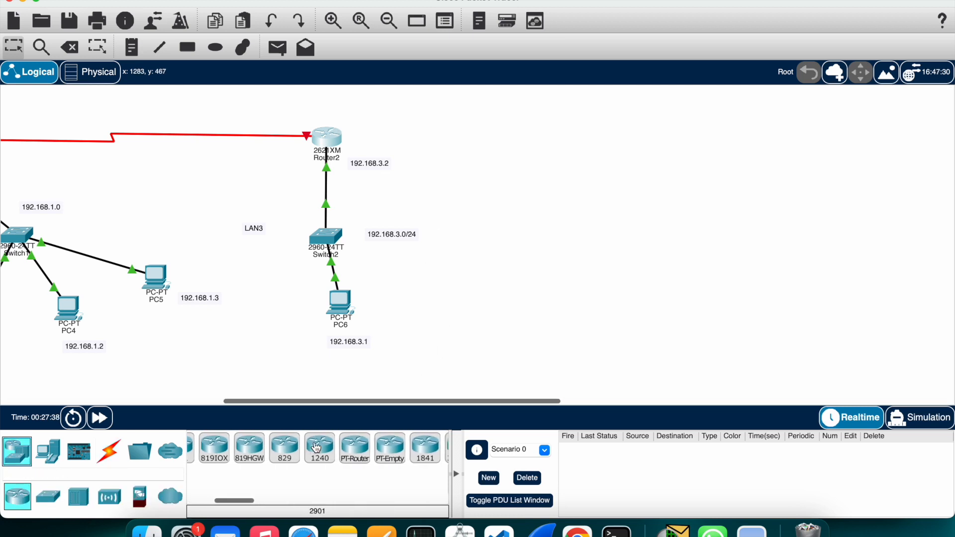
{"action": "scroll", "coordinate": [334, 460], "scroll_direction": "left", "scroll_amount": 1}
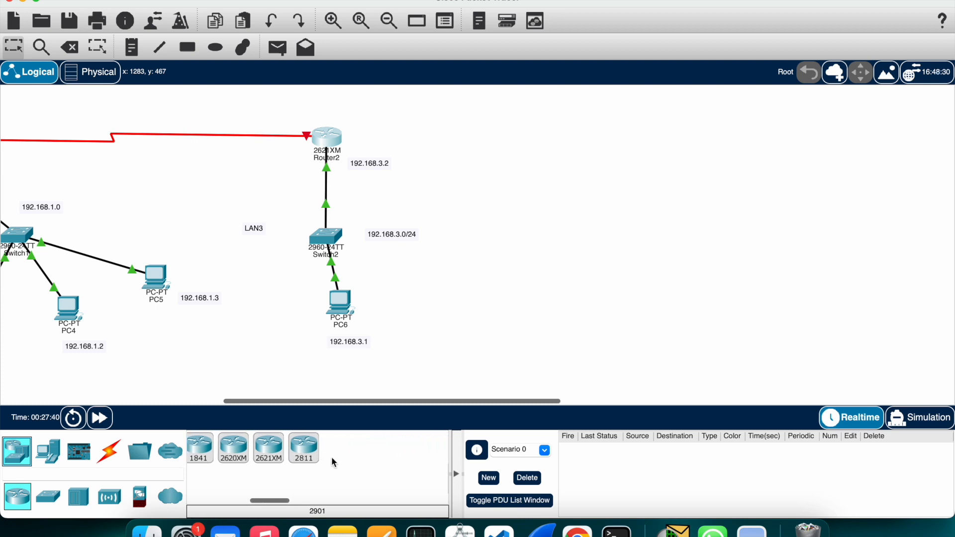
{"action": "left_click_drag", "start_coordinate": [269, 448], "coordinate": [462, 149]}
Step: Install WIC-2T modules in both interface card slots of Router4, leaving the router powered on
{"action": "left_click", "coordinate": [462, 152]}
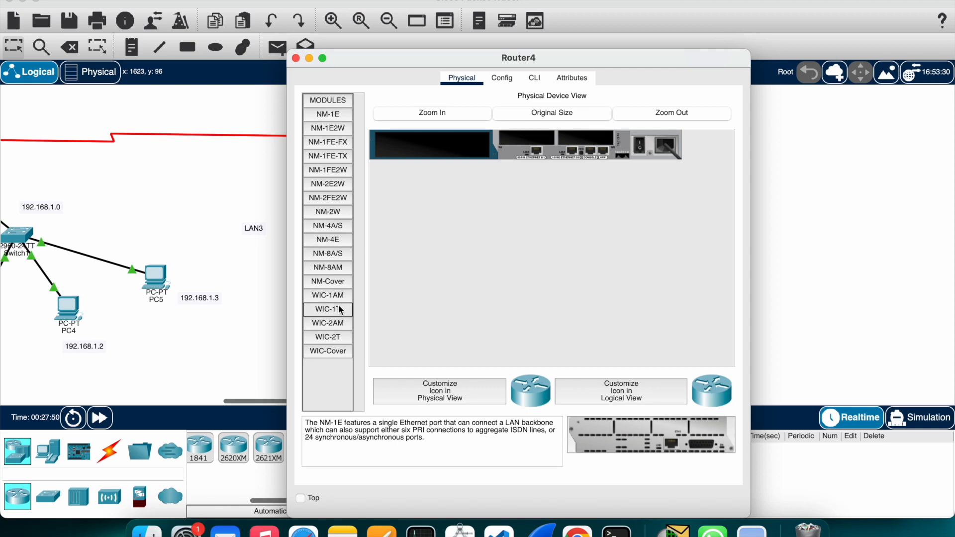
{"action": "left_click", "coordinate": [339, 338]}
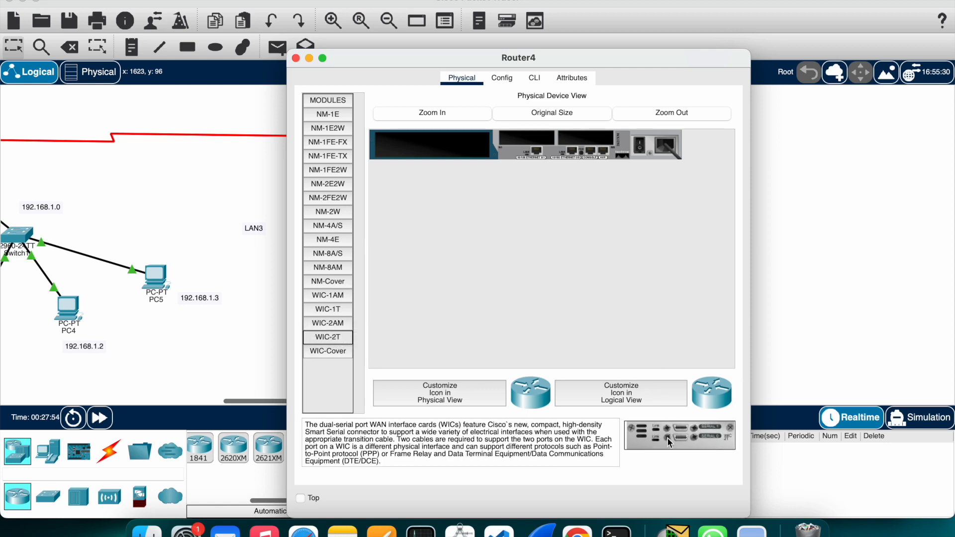
{"action": "left_click_drag", "start_coordinate": [667, 437], "coordinate": [532, 140]}
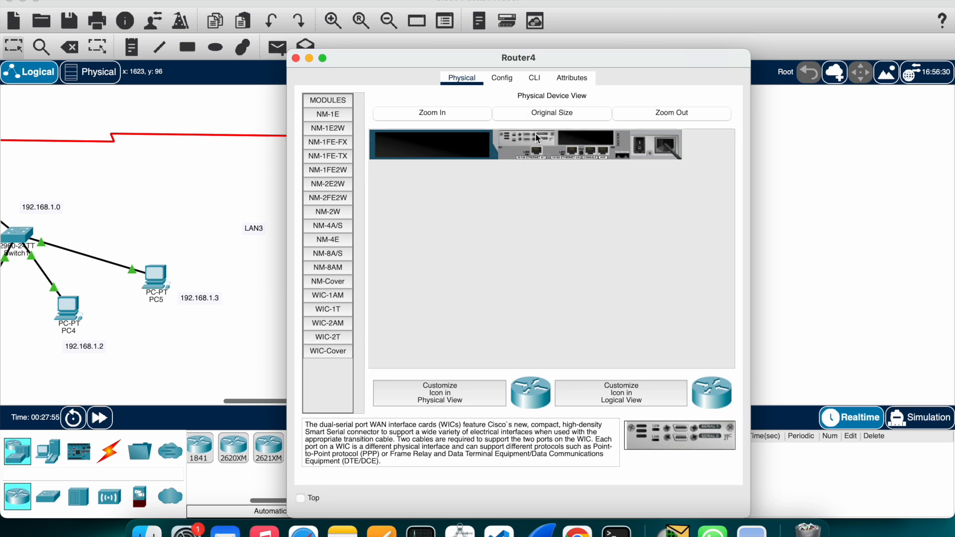
{"action": "left_click_drag", "start_coordinate": [660, 429], "coordinate": [592, 143]}
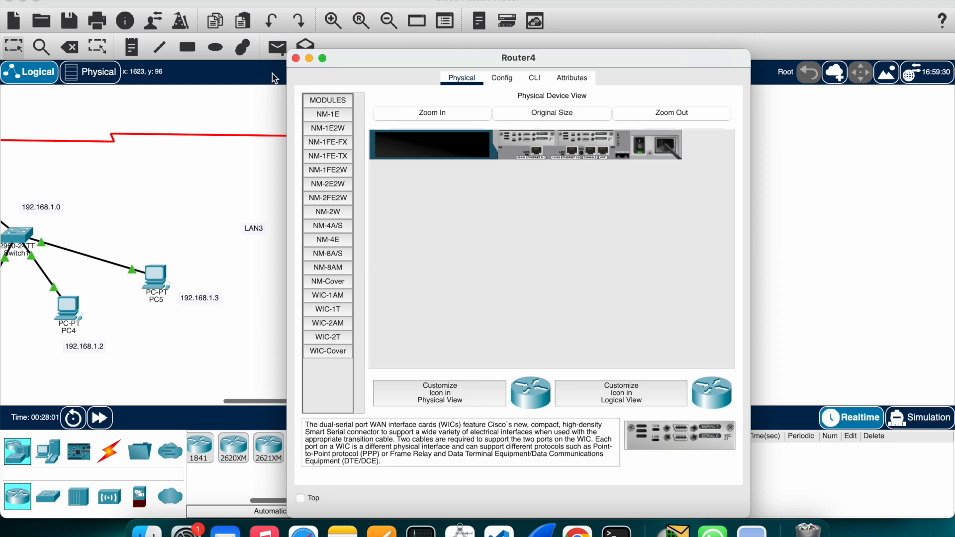
{"action": "left_click", "coordinate": [296, 58]}
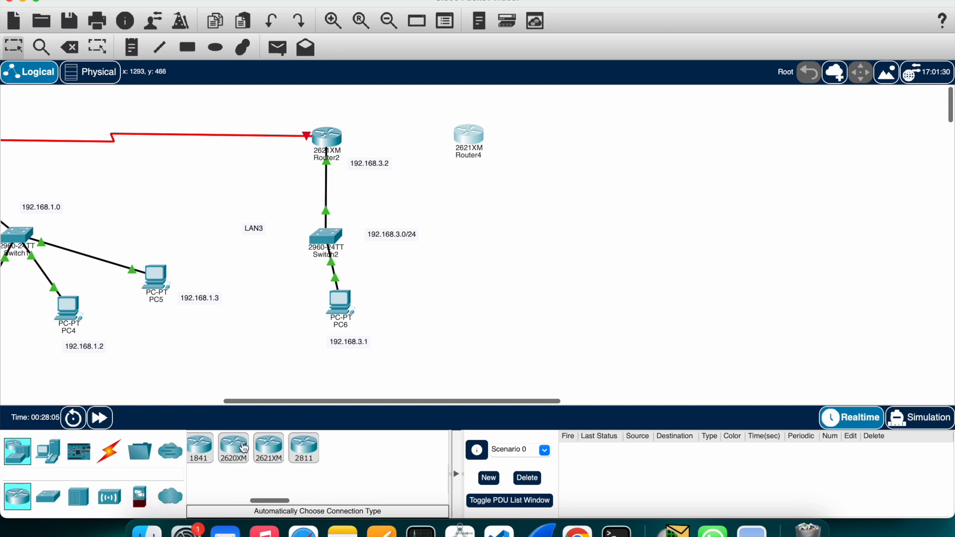
Step: Place a 2960 switch directly below Router4
{"action": "left_click", "coordinate": [48, 497]}
{"action": "left_click_drag", "start_coordinate": [205, 448], "coordinate": [410, 309]}
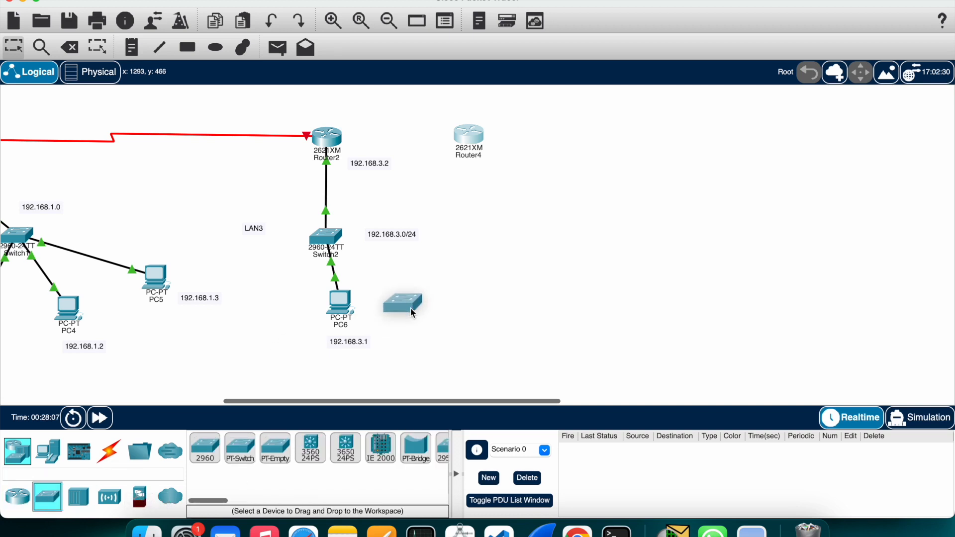
{"action": "left_click_drag", "start_coordinate": [482, 216], "coordinate": [469, 217]}
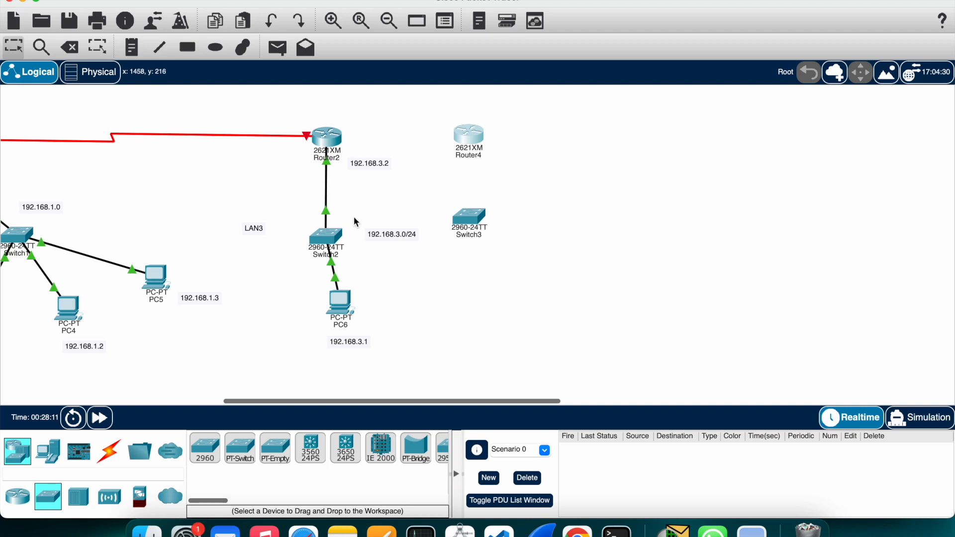
Step: Add a text note reading 192.168.4.0/24 beside Switch3
{"action": "key", "text": "n"}
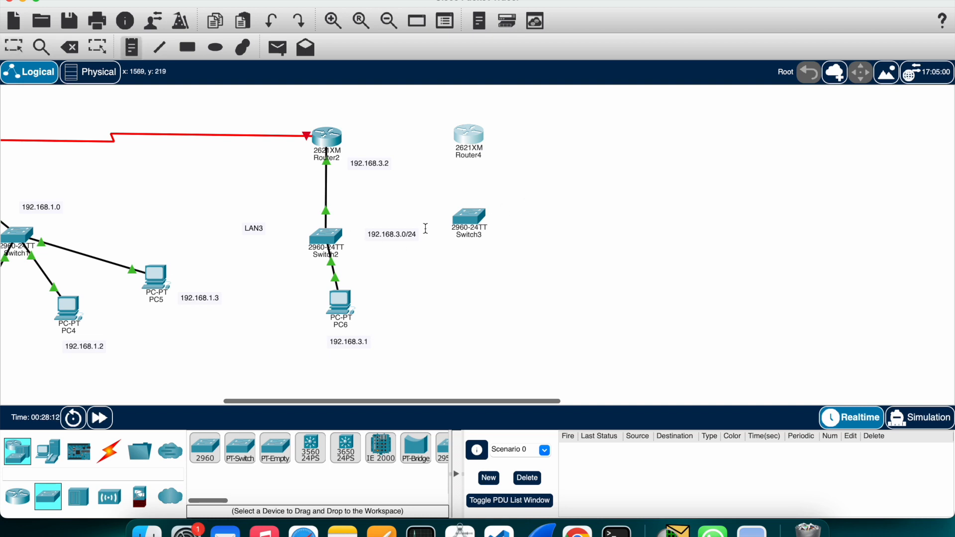
{"action": "left_click", "coordinate": [497, 197]}
{"action": "type", "text": "19"}
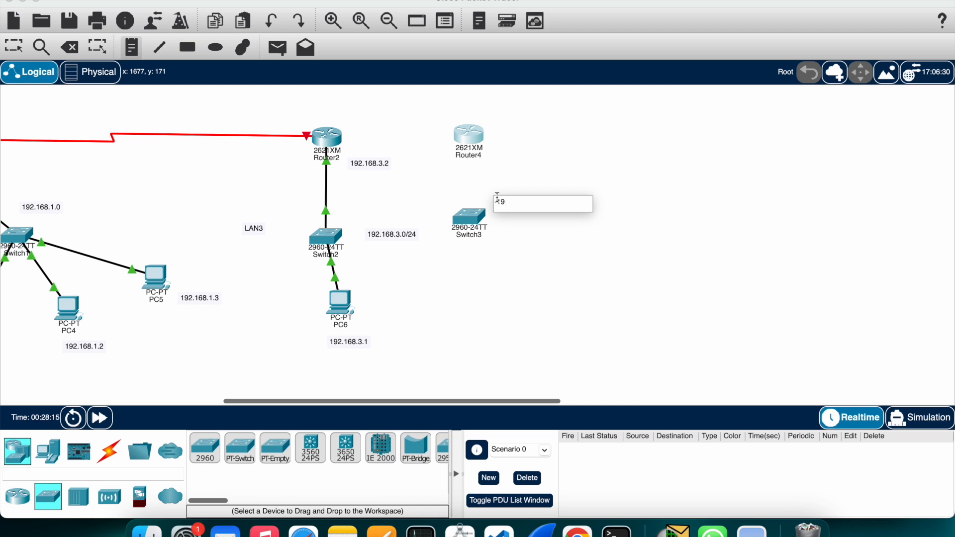
{"action": "type", "text": "2.168.1.1"}
{"action": "key", "text": "BackSpace"}
{"action": "key", "text": "BackSpace"}
{"action": "key", "text": "BackSpace"}
{"action": "left_click", "coordinate": [546, 284]}
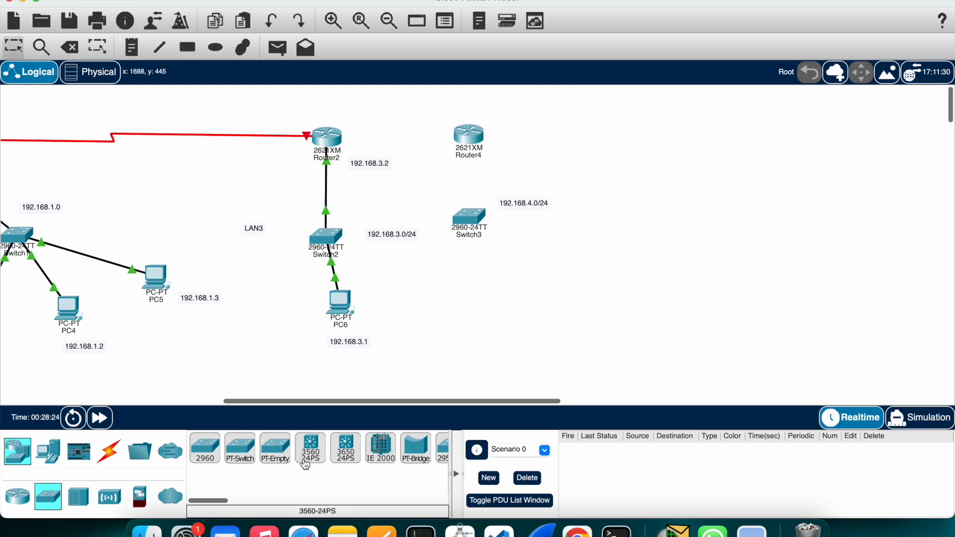
Step: Place a PC below Switch3 and label it with a text note reading 192.168.4.1
{"action": "left_click", "coordinate": [54, 447]}
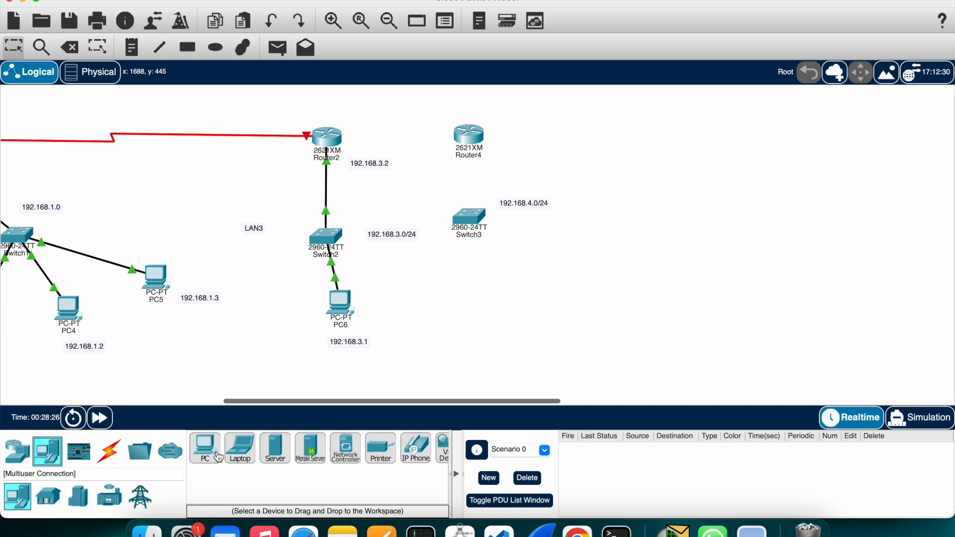
{"action": "left_click_drag", "start_coordinate": [203, 446], "coordinate": [475, 325]}
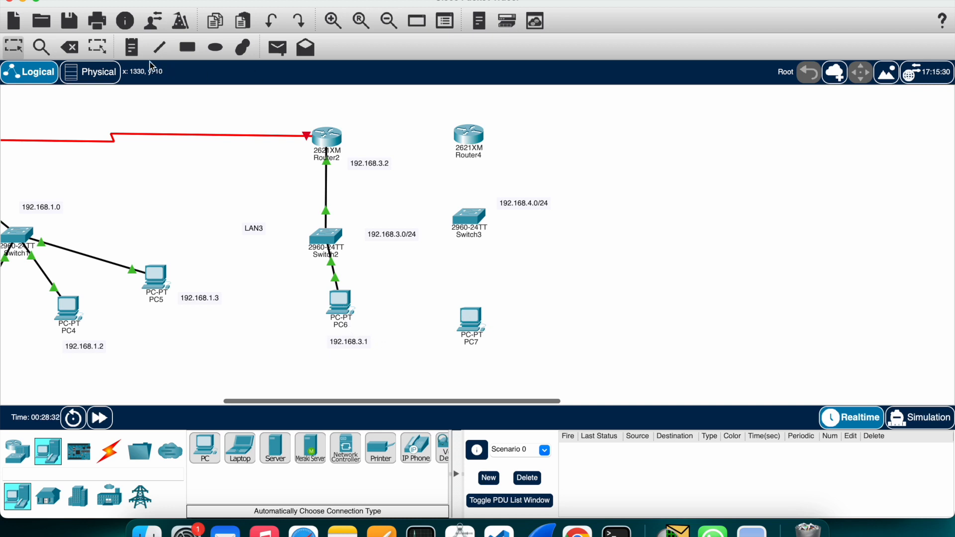
{"action": "key", "text": "n"}
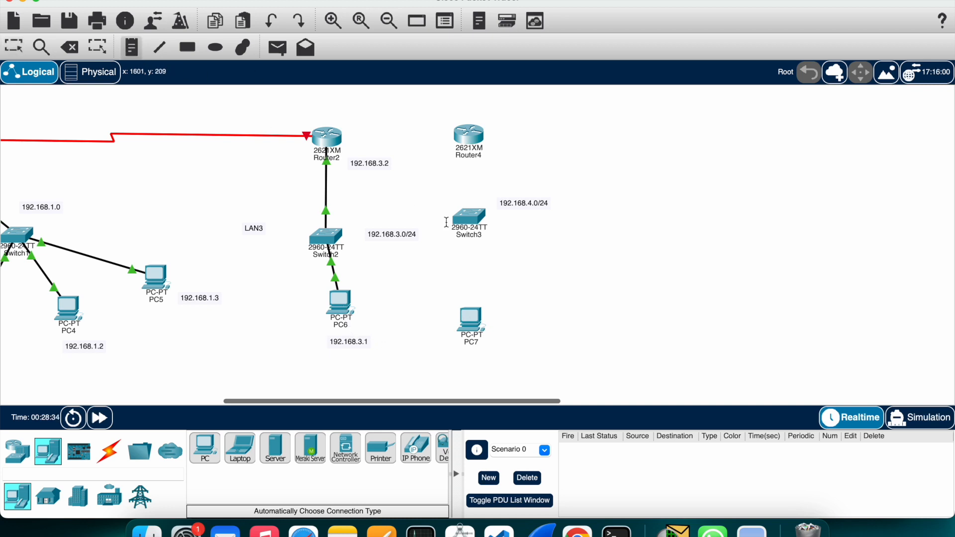
{"action": "left_click", "coordinate": [509, 340]}
{"action": "type", "text": "192.168.1"}
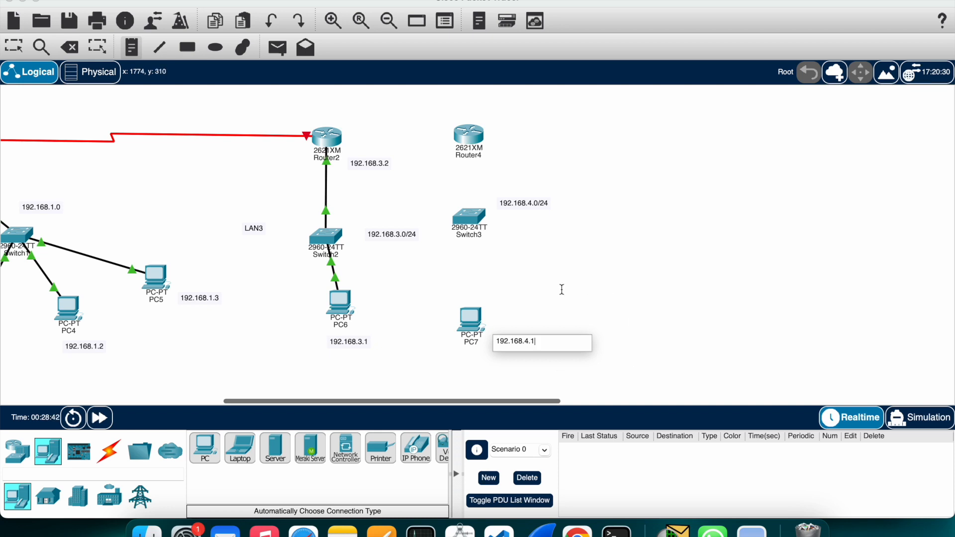
Step: Add a text note reading 192.168.4.2 beside Router4
{"action": "key", "text": "Escape"}
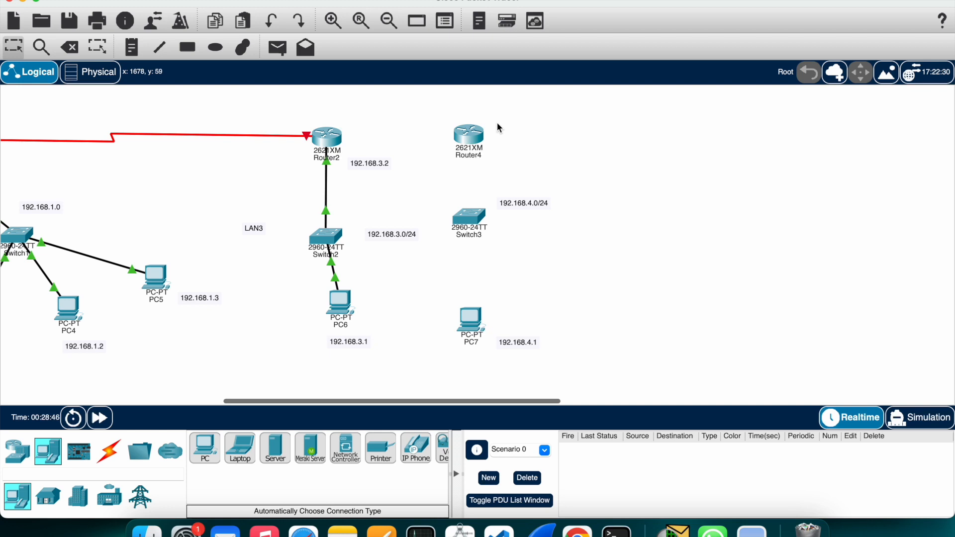
{"action": "key", "text": "n"}
{"action": "left_click", "coordinate": [489, 147]}
{"action": "type", "text": "192.168.1.1"}
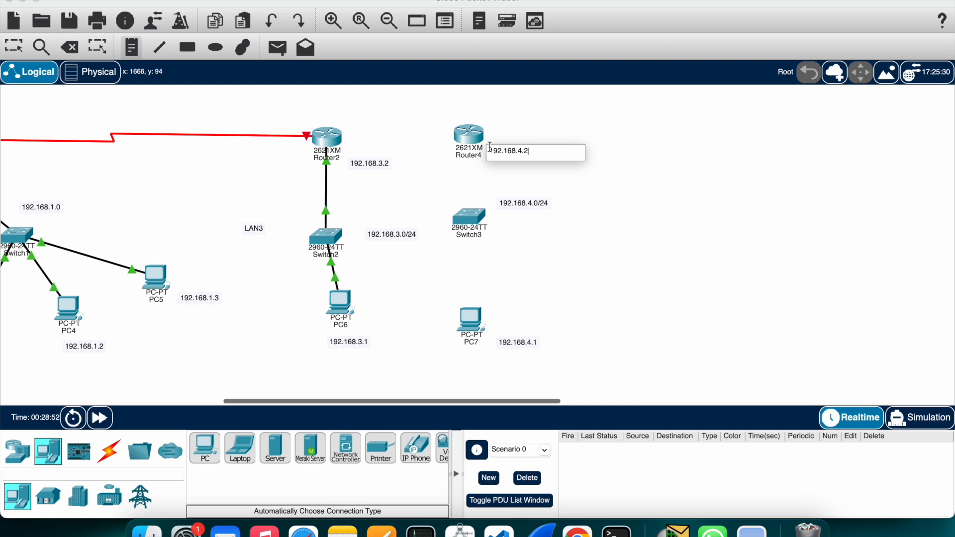
{"action": "left_click", "coordinate": [511, 185]}
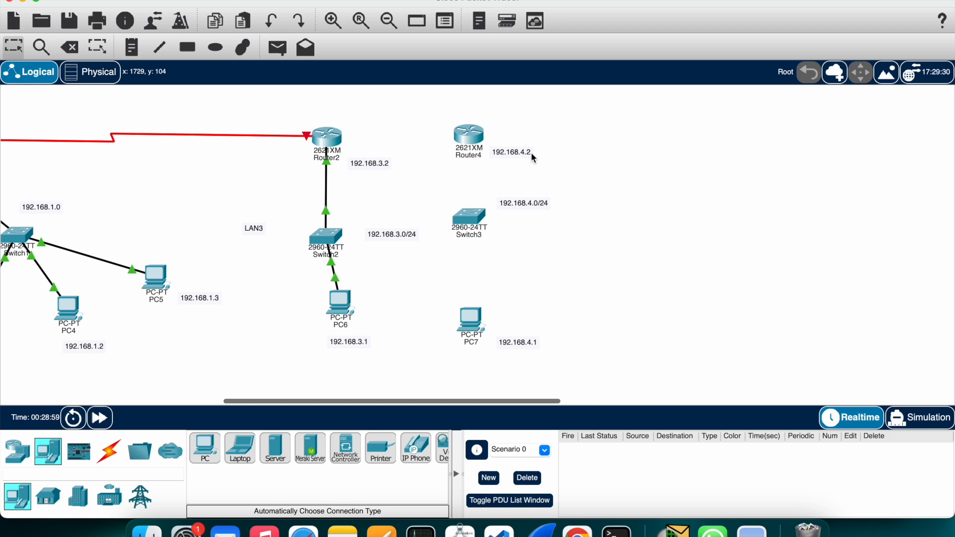
Step: Cable PC7 to Switch3 and Switch3 to Router4 using the automatically chosen connection type
{"action": "left_click", "coordinate": [118, 458]}
{"action": "left_click", "coordinate": [483, 307]}
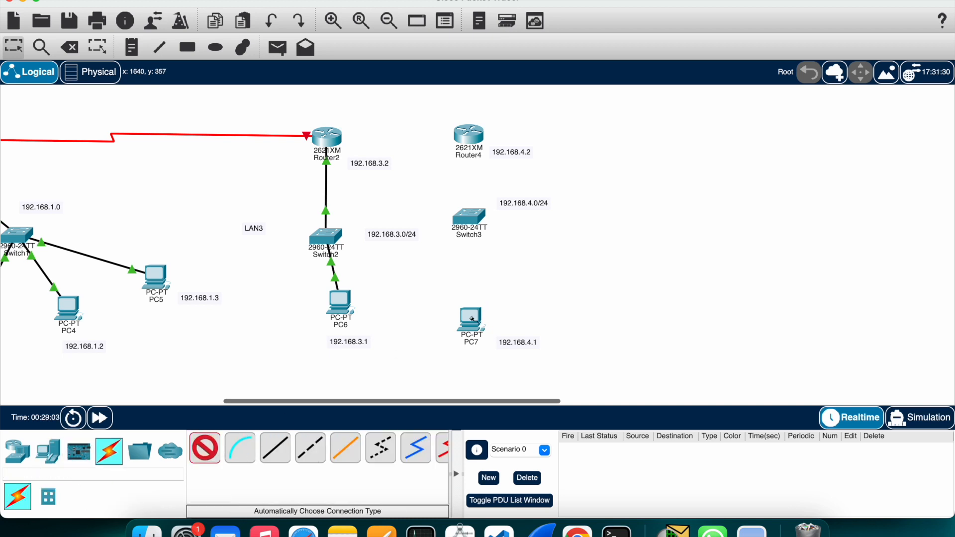
{"action": "left_click", "coordinate": [469, 219]}
{"action": "left_click", "coordinate": [219, 455]}
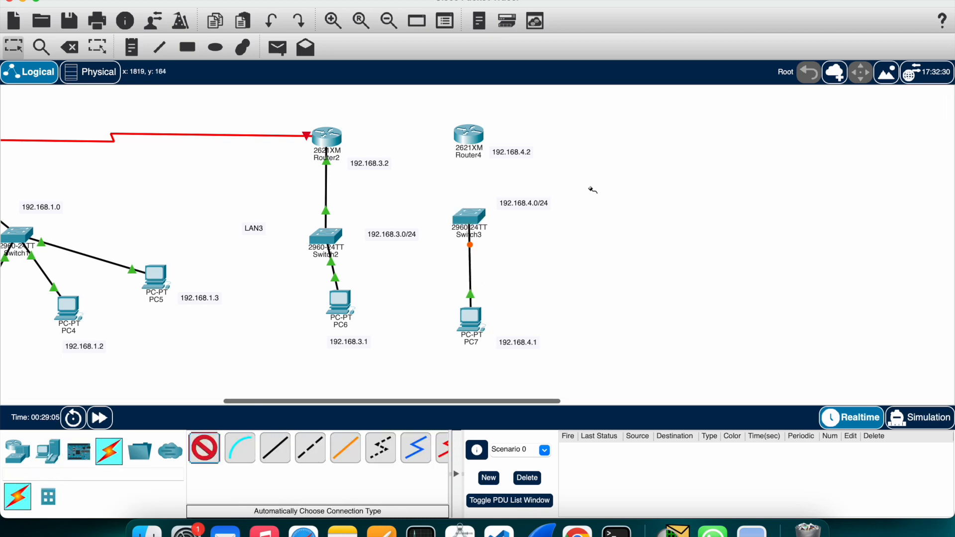
{"action": "left_click", "coordinate": [465, 223]}
{"action": "left_click", "coordinate": [467, 142]}
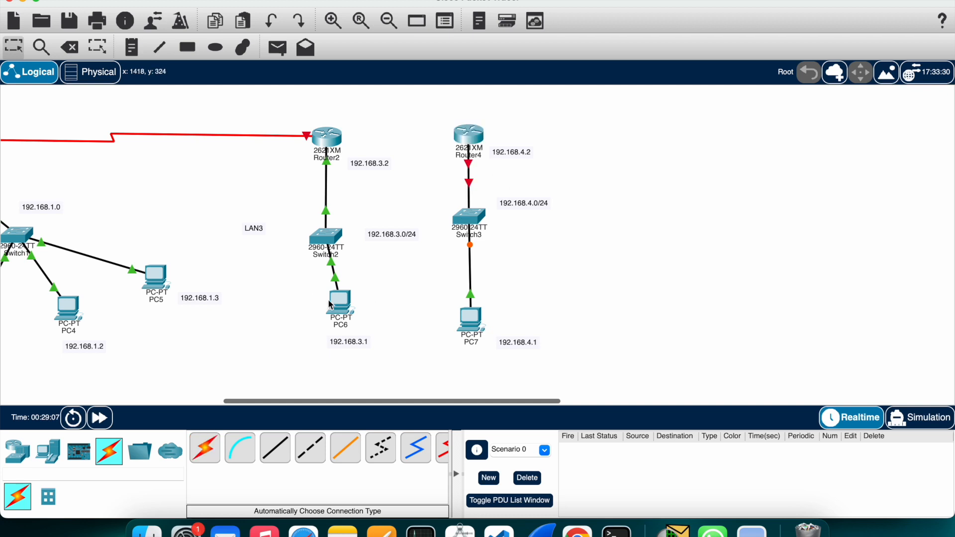
Step: Give PC6 the static IPv4 address 192.168.3.1 with subnet mask 255.255.255.0, and fill in its default gateway
{"action": "left_click", "coordinate": [334, 307]}
{"action": "left_click", "coordinate": [504, 78]}
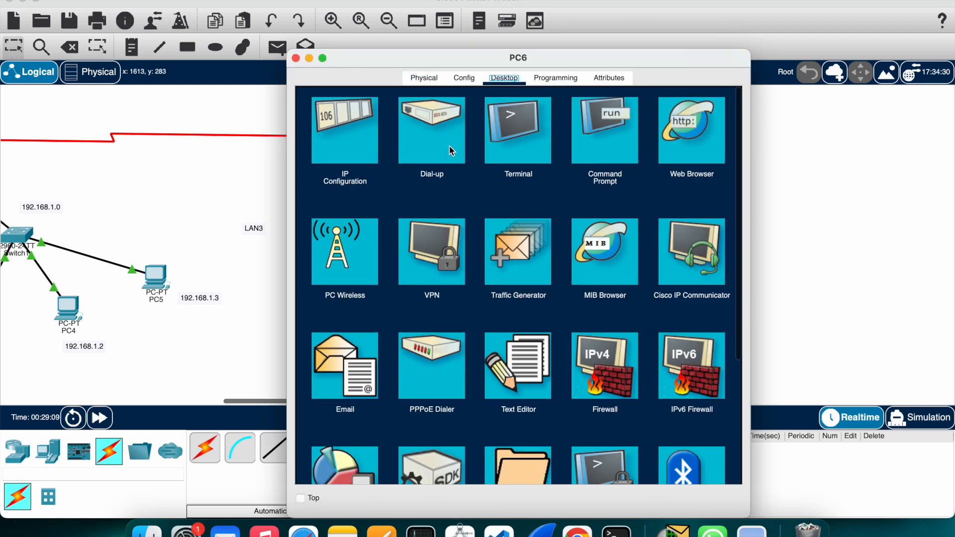
{"action": "left_click", "coordinate": [366, 153]}
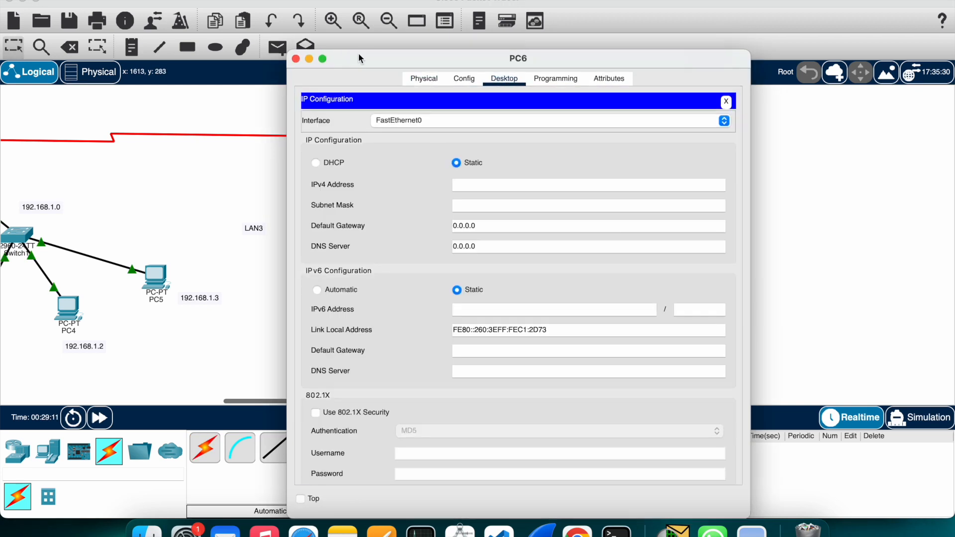
{"action": "left_click_drag", "start_coordinate": [349, 52], "coordinate": [491, 48]}
{"action": "type", "text": "192.168.3.1"}
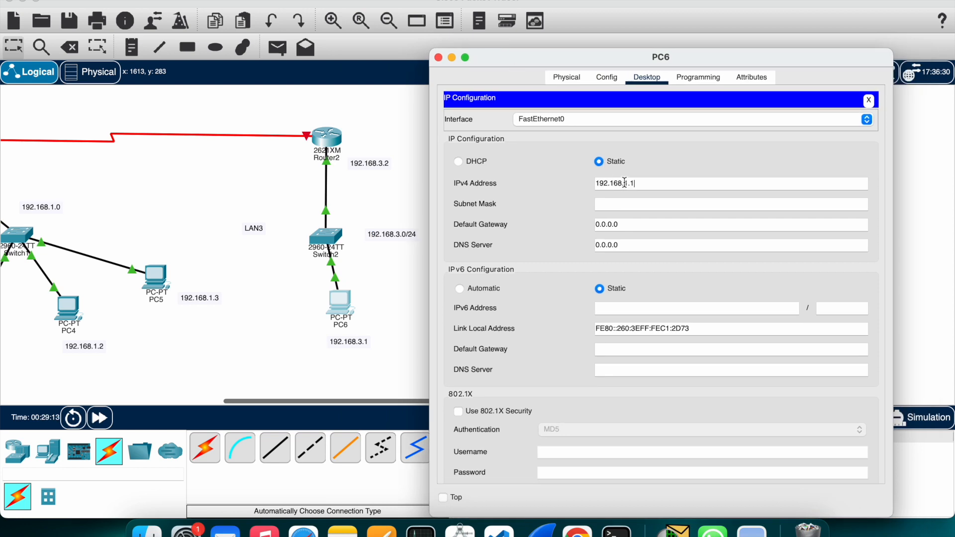
{"action": "left_click", "coordinate": [657, 207]}
{"action": "key", "text": "Tab"}
{"action": "key", "text": "BackSpace"}
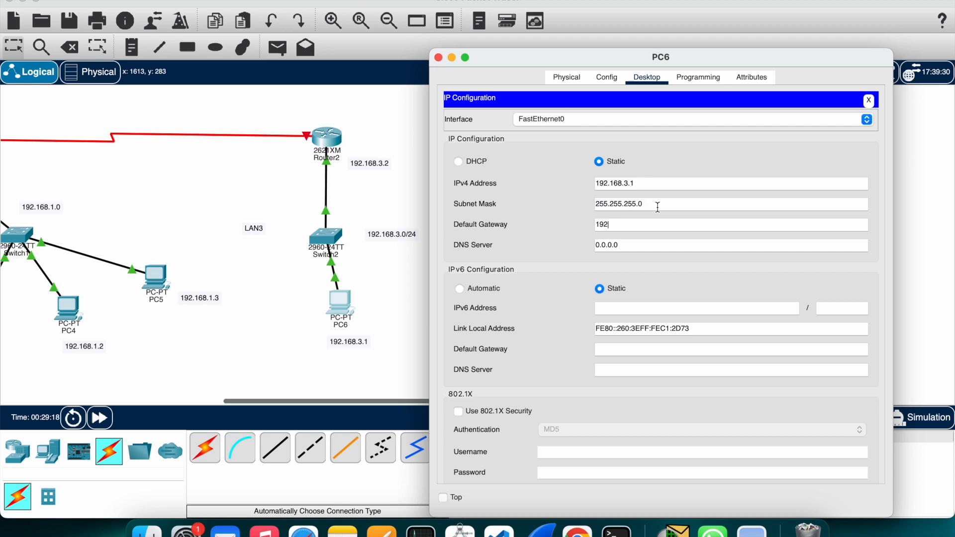
{"action": "type", "text": "192.168.1.1"}
{"action": "left_click", "coordinate": [438, 58]}
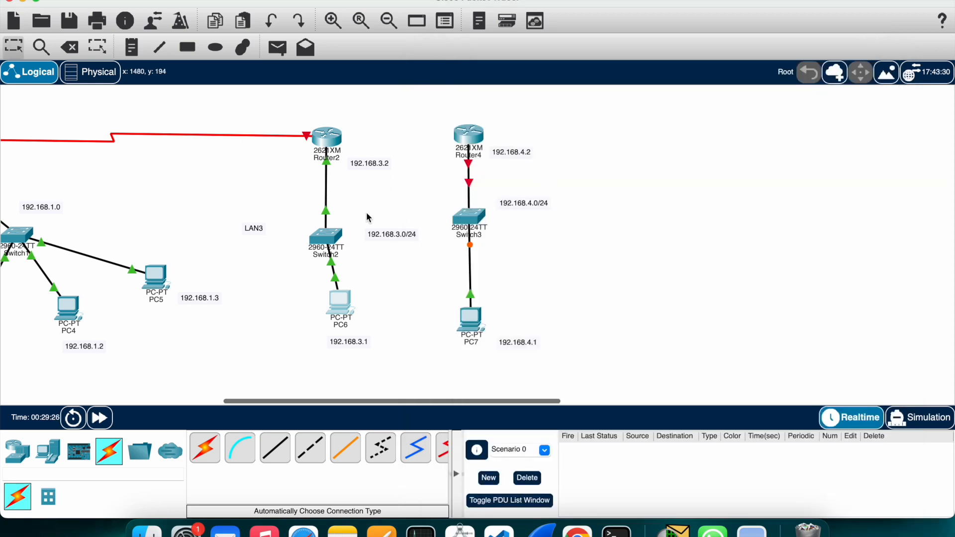
Step: Examine the FastEthernet0/0 and Serial0/2 interface settings of Router2
{"action": "left_click", "coordinate": [333, 138]}
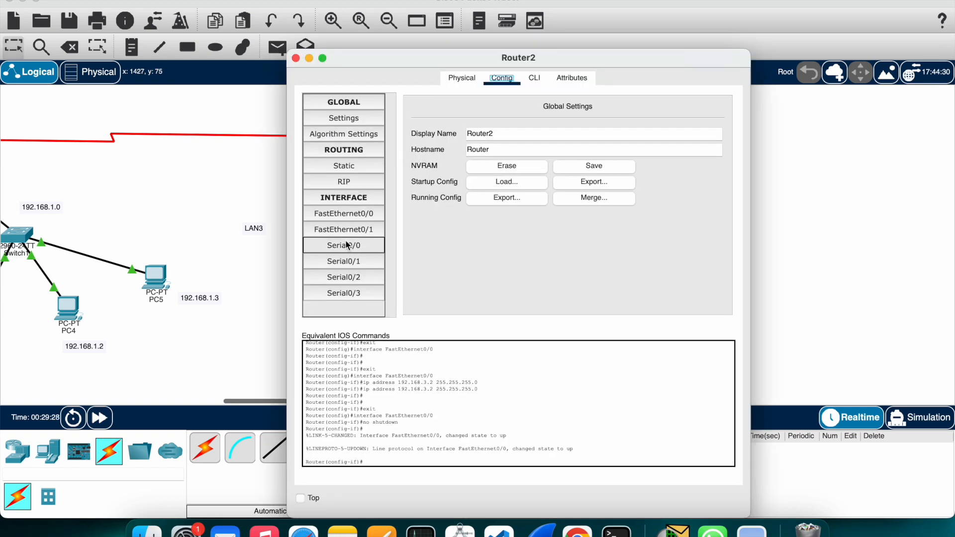
{"action": "left_click", "coordinate": [350, 215]}
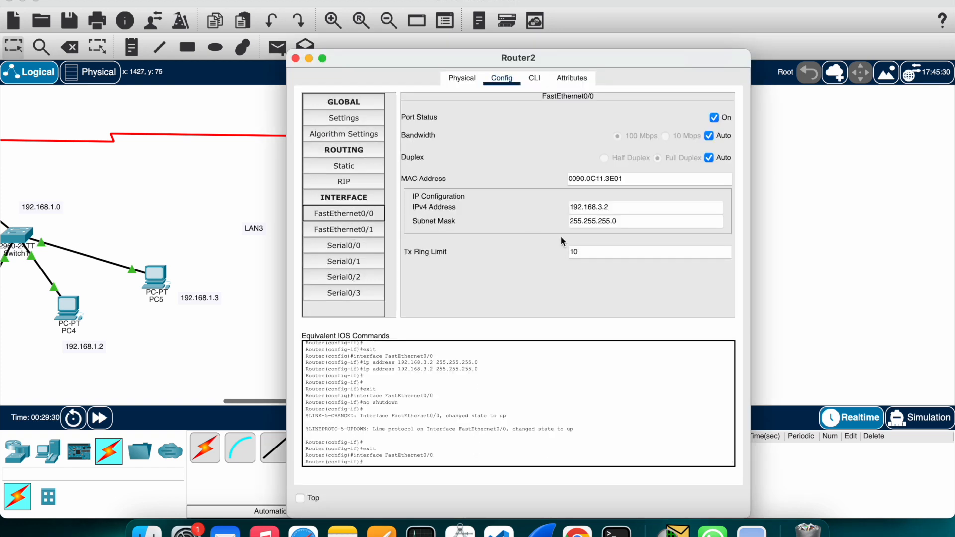
{"action": "left_click", "coordinate": [296, 58]}
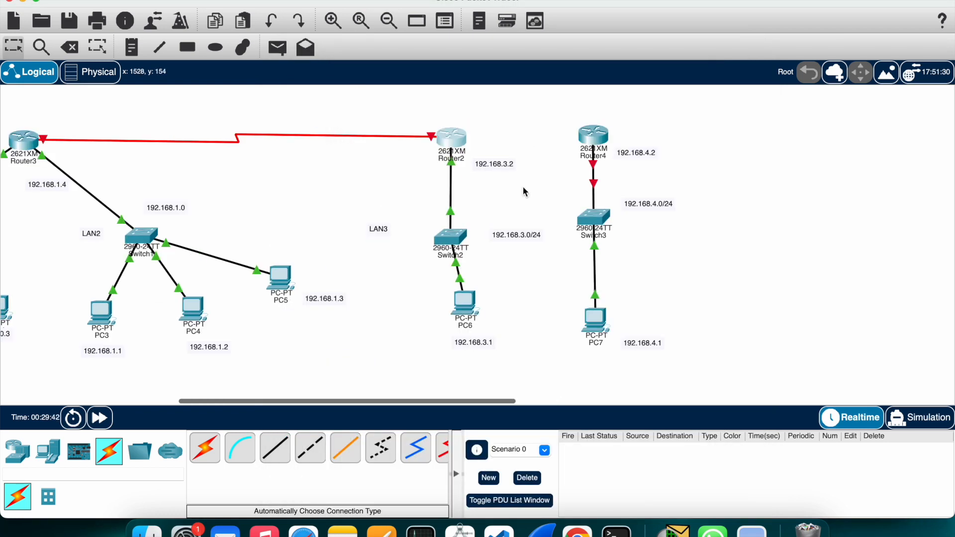
{"action": "scroll", "coordinate": [365, 192], "scroll_direction": "right", "scroll_amount": 5}
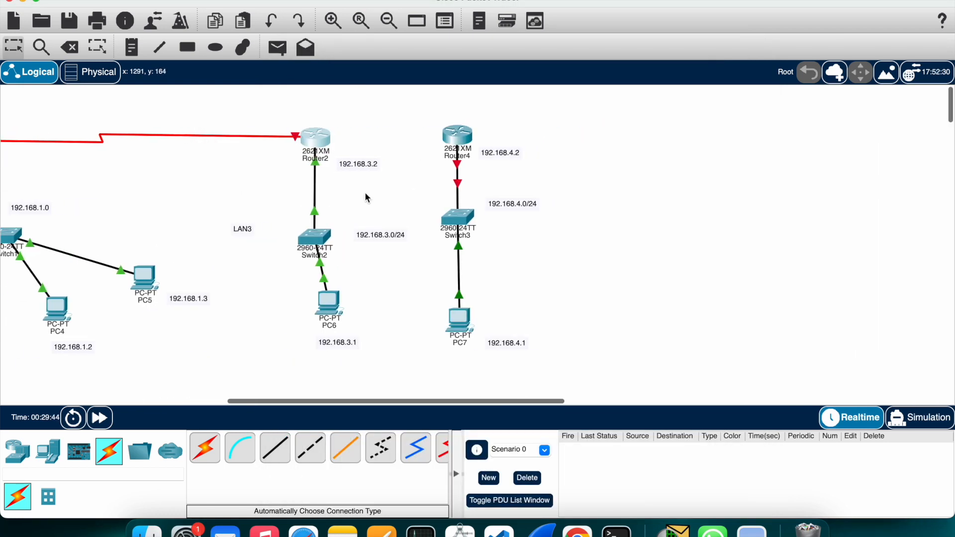
{"action": "left_click", "coordinate": [326, 138]}
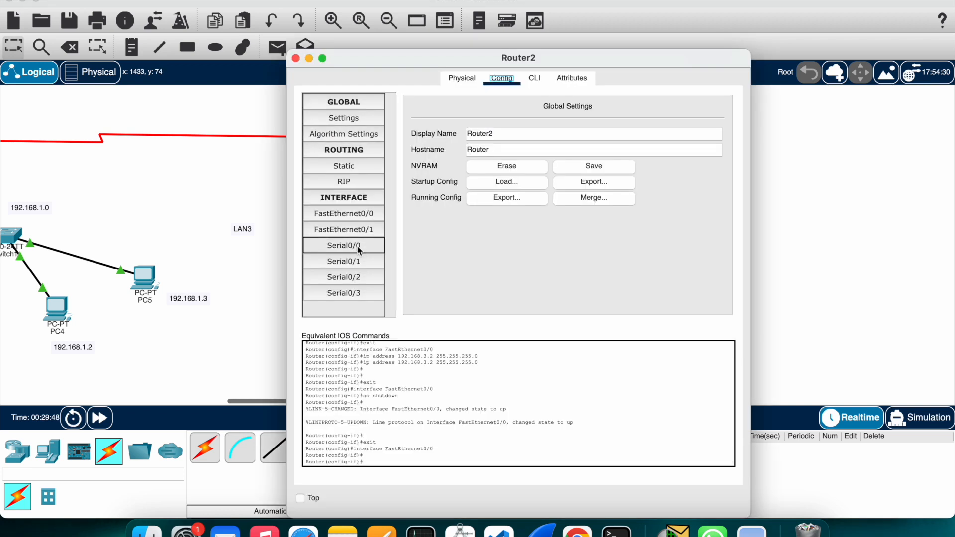
{"action": "key", "text": "super+w"}
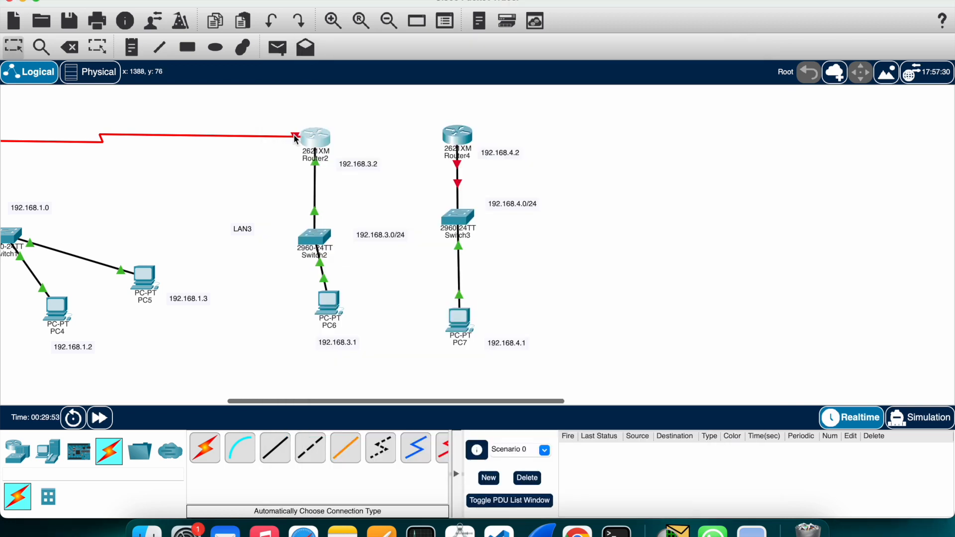
{"action": "left_click", "coordinate": [322, 142]}
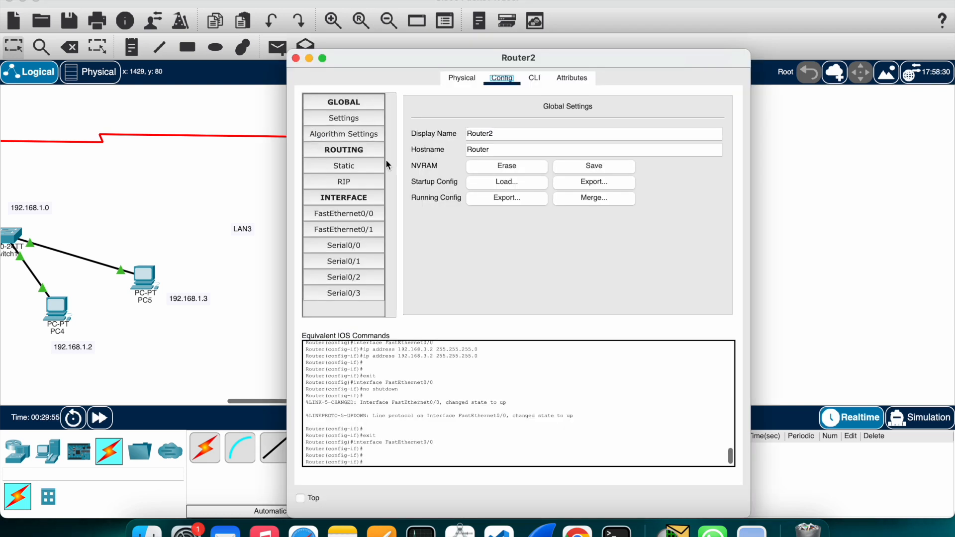
{"action": "left_click", "coordinate": [363, 277]}
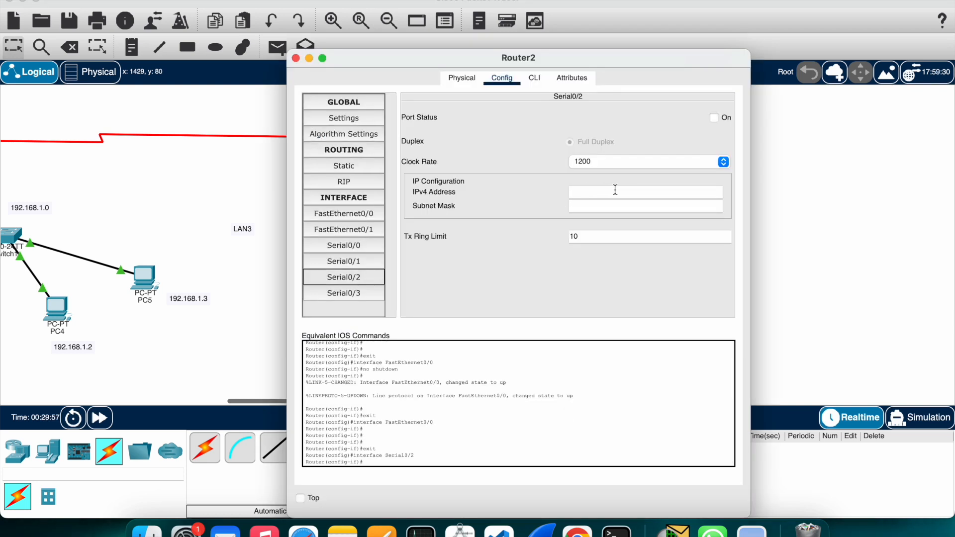
{"action": "left_click", "coordinate": [295, 58]}
Step: Check which ports the serial link between Router3 and Router2 uses, and view Router3's configuration
{"action": "scroll", "coordinate": [251, 126], "scroll_direction": "left", "scroll_amount": 10}
{"action": "scroll", "coordinate": [251, 129], "scroll_direction": "right", "scroll_amount": 3}
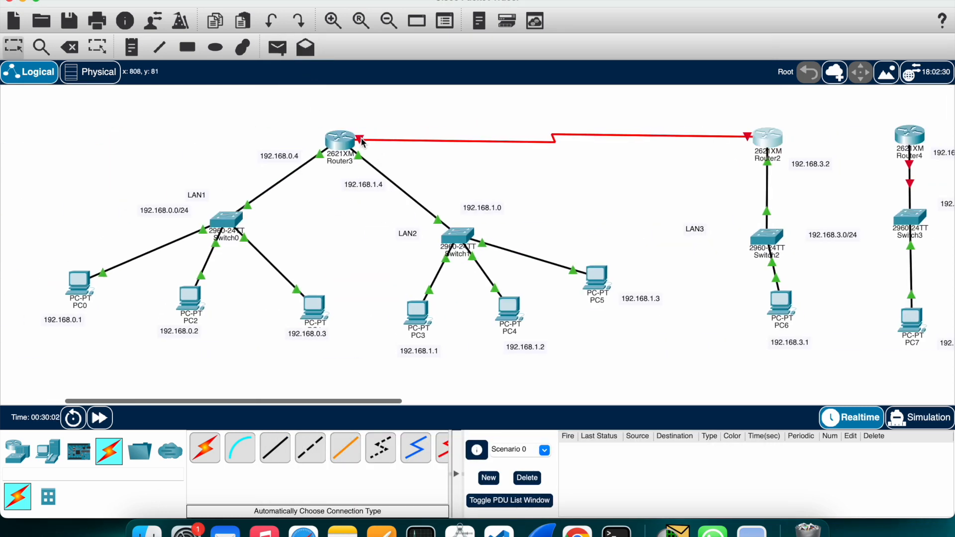
{"action": "mouse_move", "coordinate": [361, 143]}
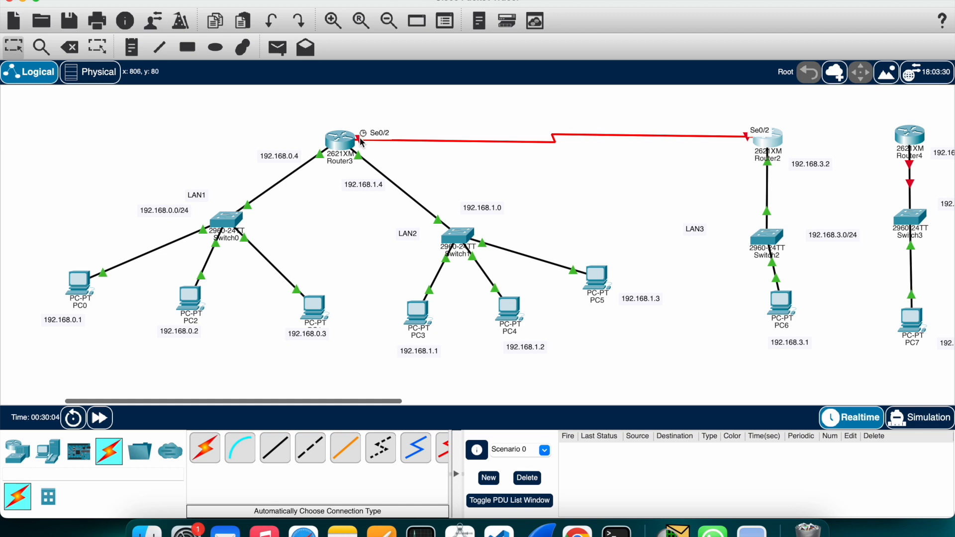
{"action": "left_click", "coordinate": [341, 140]}
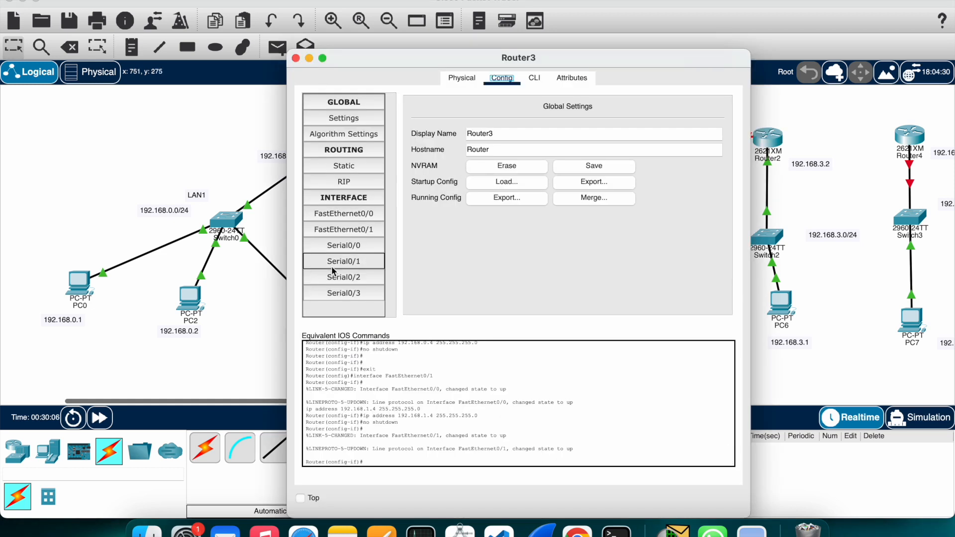
{"action": "left_click", "coordinate": [296, 58]}
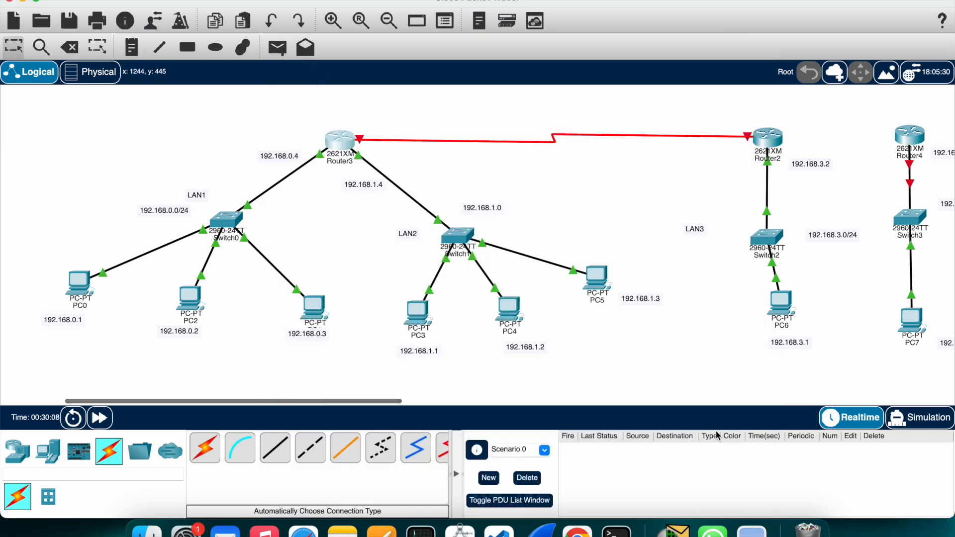
Step: Add a text note reading LAN4 beside Switch3
{"action": "scroll", "coordinate": [730, 282], "scroll_direction": "right", "scroll_amount": 10}
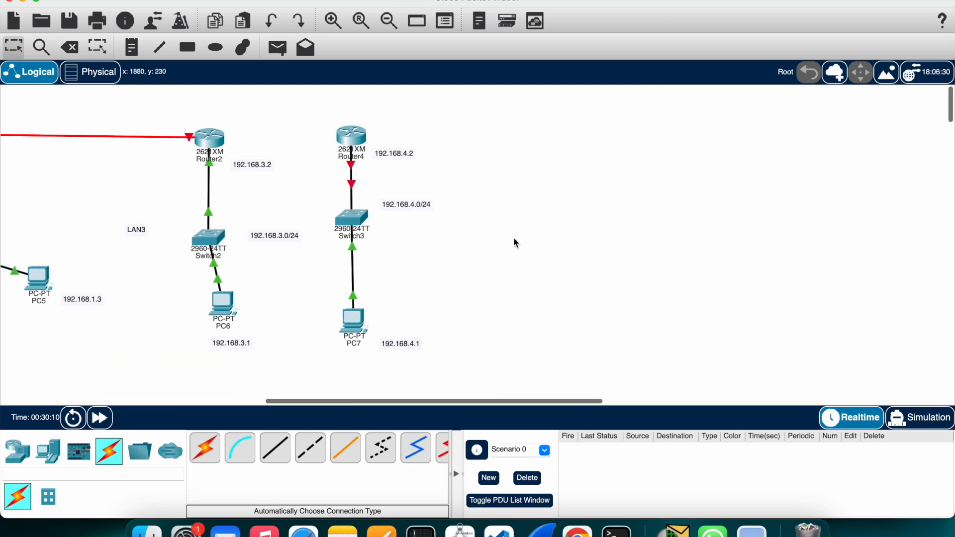
{"action": "key", "text": "n"}
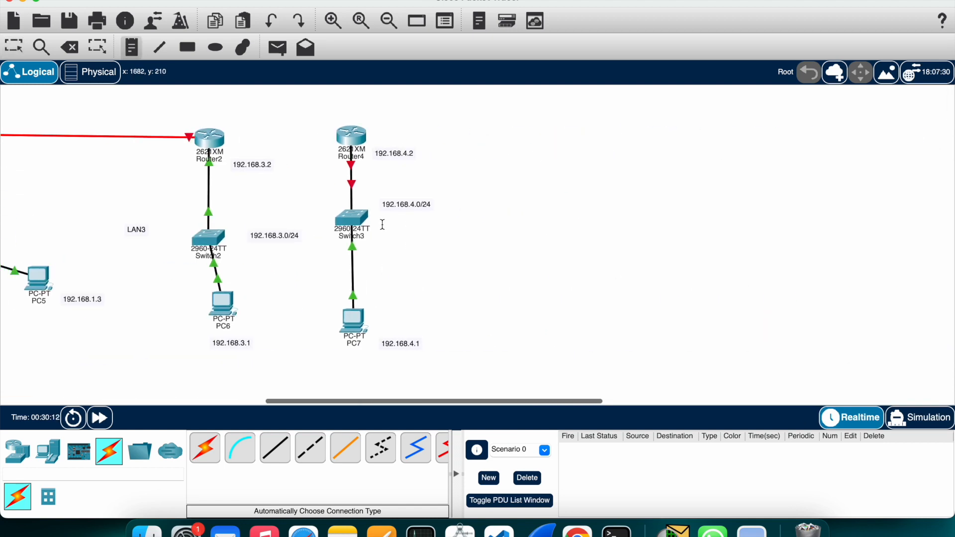
{"action": "left_click", "coordinate": [382, 227]}
{"action": "type", "text": "LAN"}
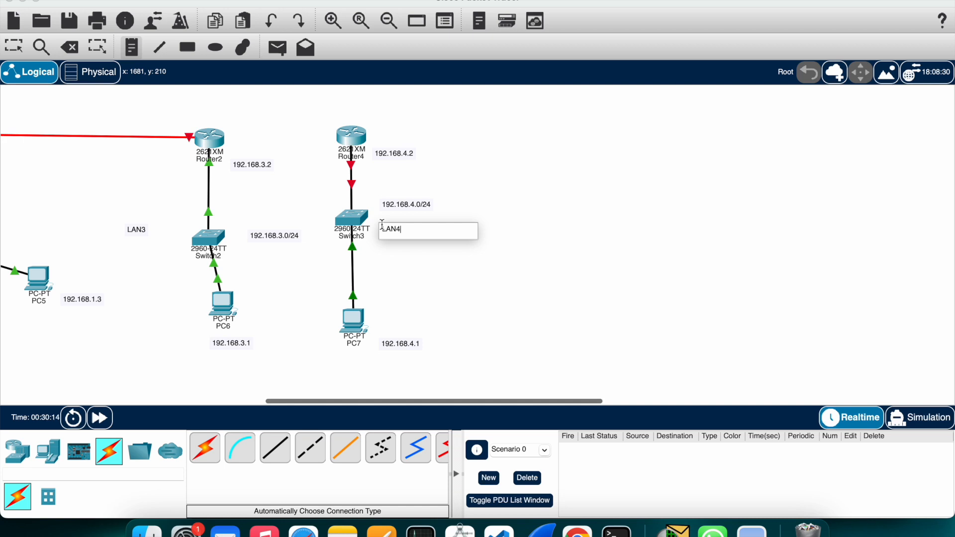
{"action": "type", "text": "4"}
{"action": "key", "text": "Escape"}
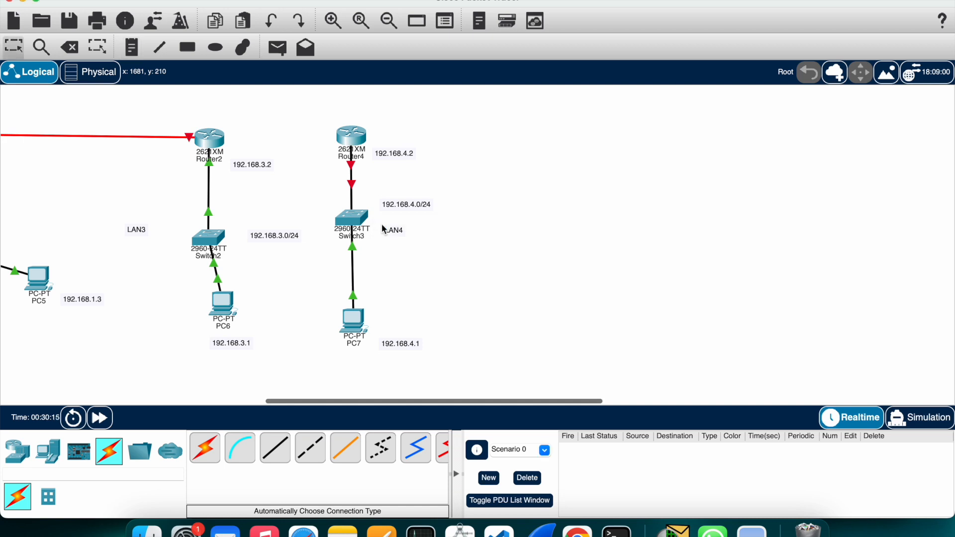
Step: Assign IPv4 address 192.168.4.2 with subnet mask 255.255.255.0 to Router4's FastEthernet0/0 interface
{"action": "left_click", "coordinate": [354, 143]}
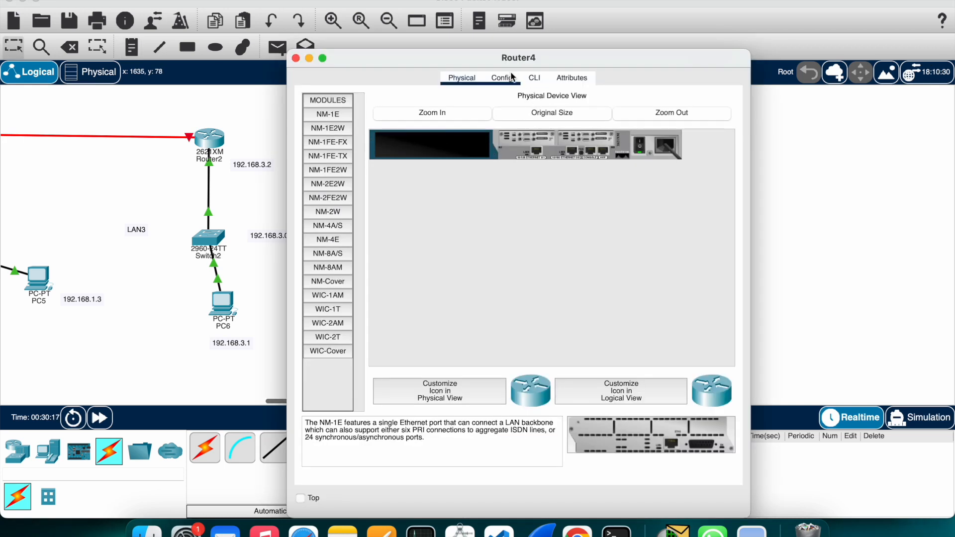
{"action": "left_click", "coordinate": [511, 78]}
{"action": "left_click", "coordinate": [461, 78]}
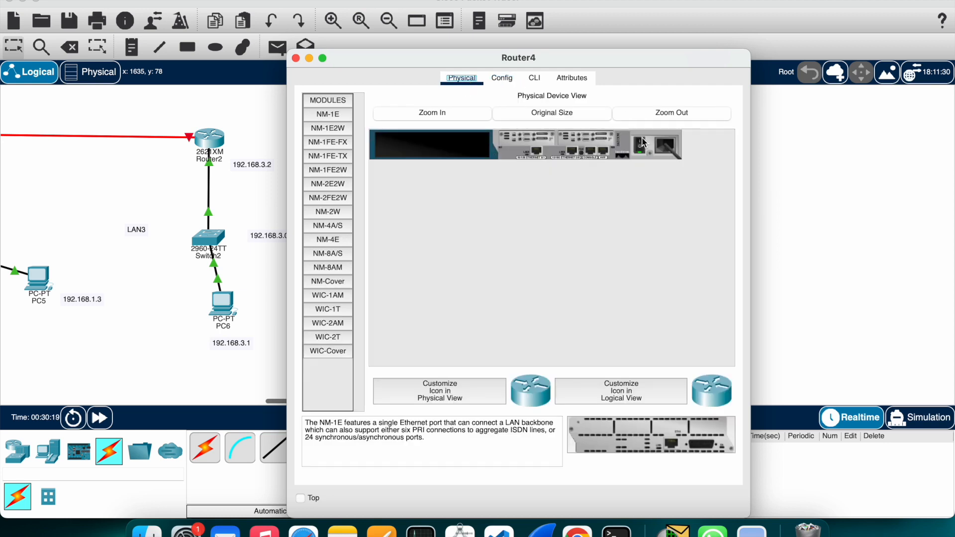
{"action": "left_click", "coordinate": [499, 73]}
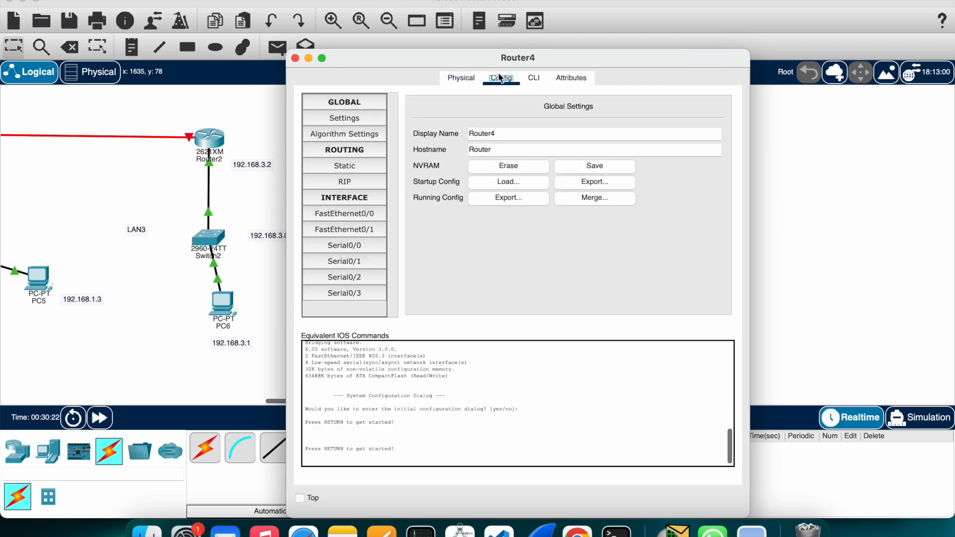
{"action": "left_click", "coordinate": [351, 213]}
{"action": "left_click_drag", "start_coordinate": [405, 55], "coordinate": [536, 69]}
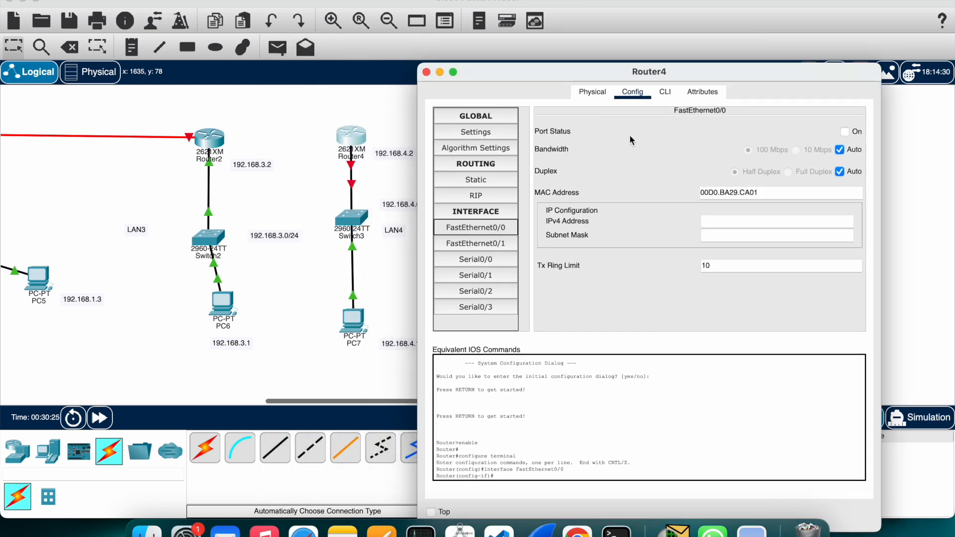
{"action": "left_click", "coordinate": [739, 219]}
{"action": "type", "text": "192.168.1.1"}
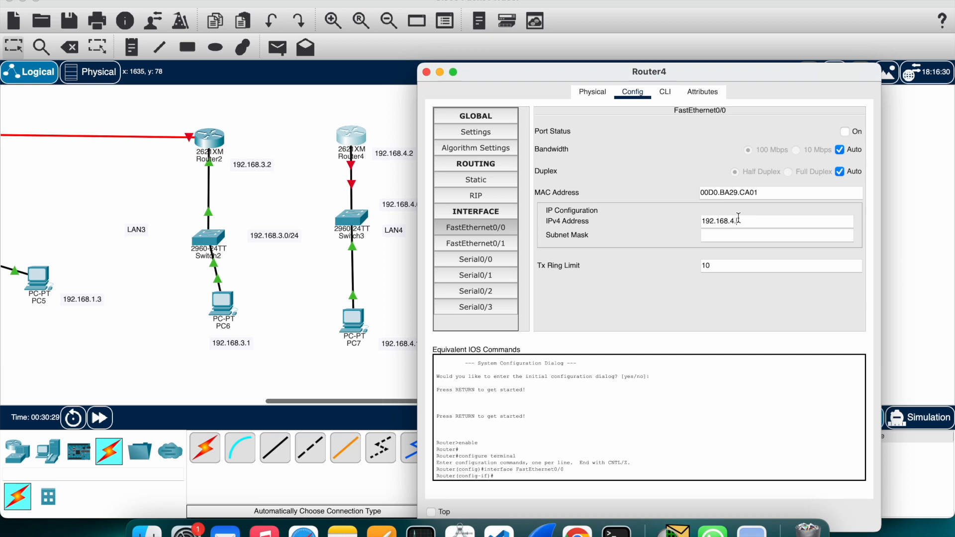
{"action": "type", "text": "2"}
{"action": "key", "text": "Tab"}
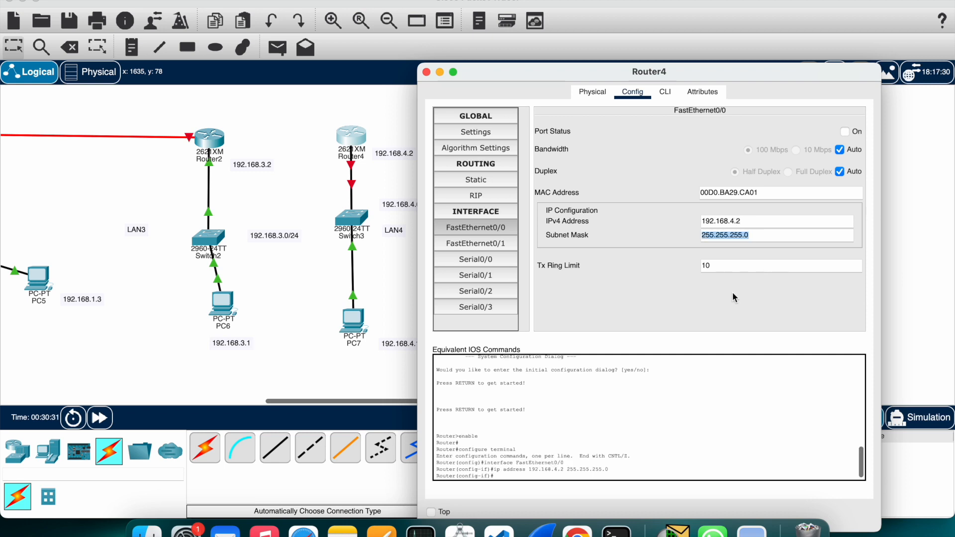
{"action": "left_click", "coordinate": [427, 72]}
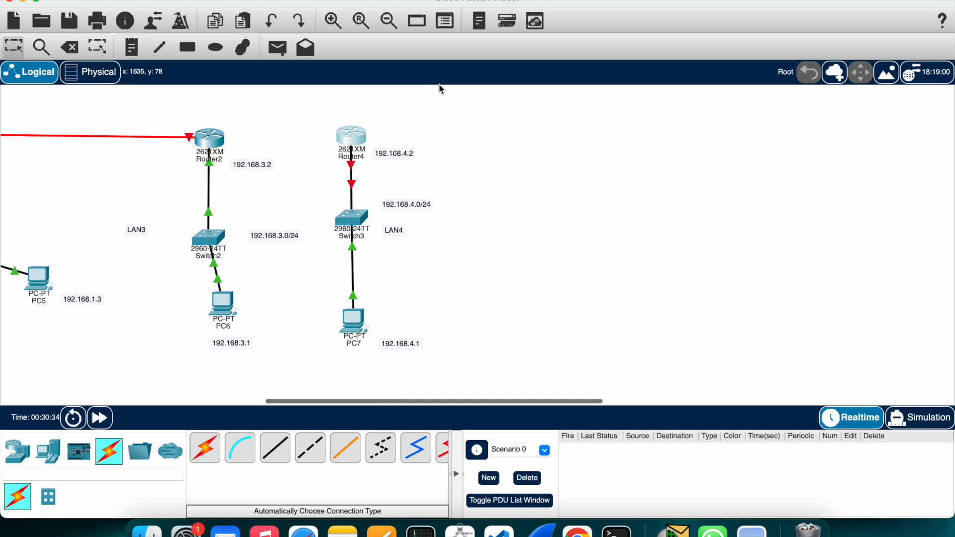
Step: Turn on the port status of Router4's FastEthernet0/0 interface
{"action": "left_click", "coordinate": [364, 140]}
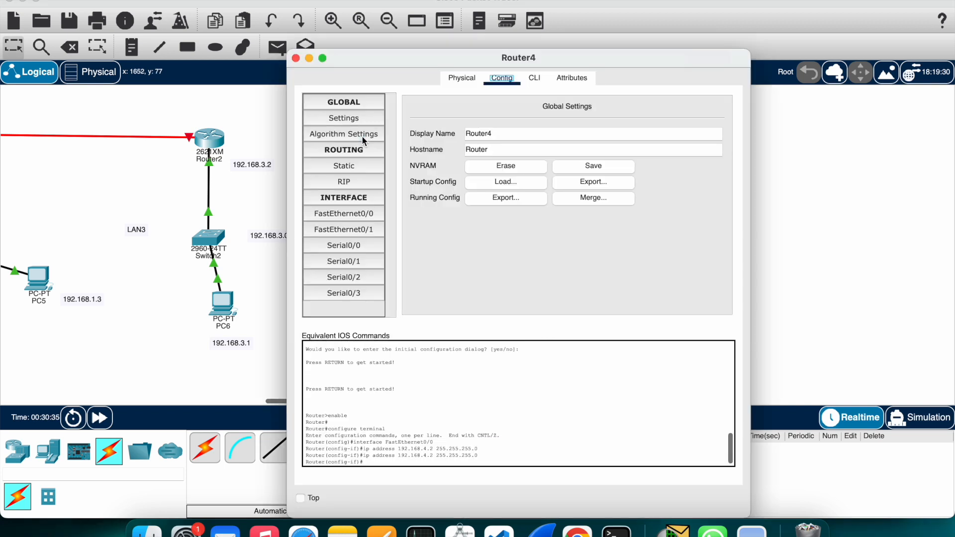
{"action": "left_click", "coordinate": [337, 220]}
{"action": "left_click", "coordinate": [714, 117]}
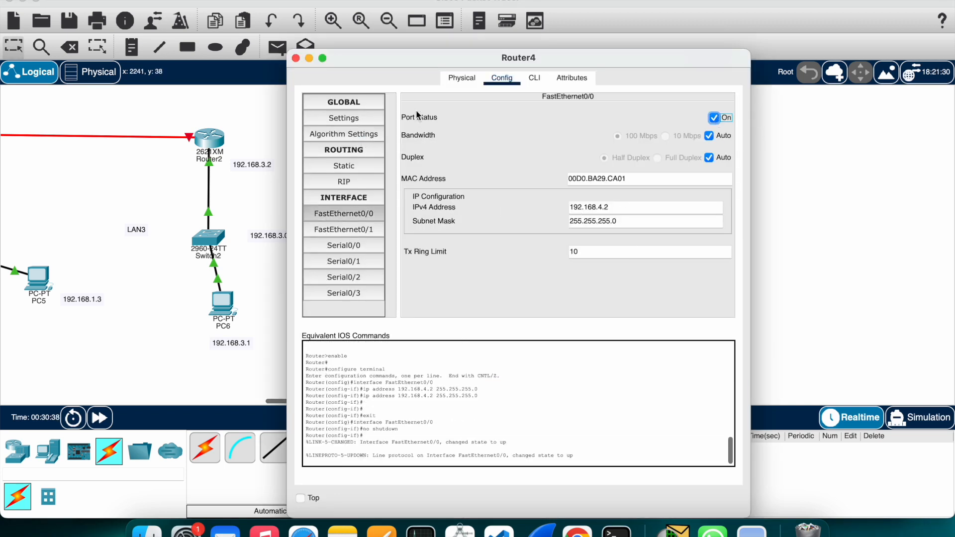
{"action": "left_click", "coordinate": [296, 58]}
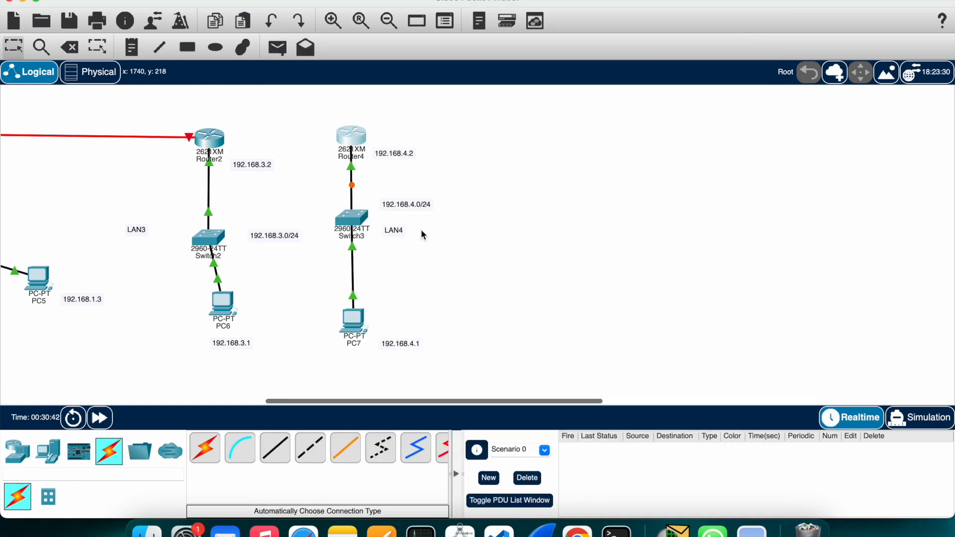
Step: Reposition PC7 above its address note and move the 192.168.3.0/24 and 192.168.4.0/24 notes closer to their router-switch links
{"action": "left_click_drag", "start_coordinate": [355, 338], "coordinate": [398, 322]}
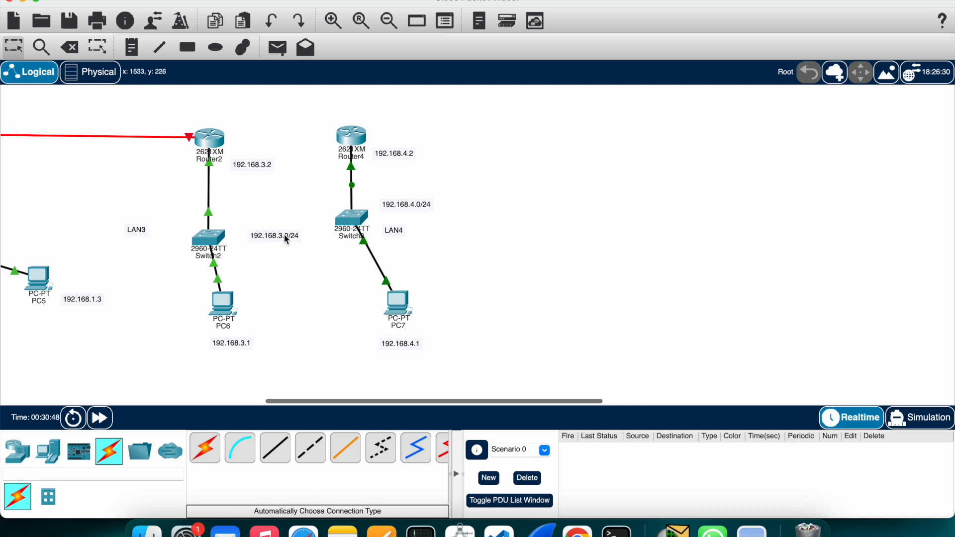
{"action": "scroll", "coordinate": [285, 233], "scroll_direction": "left", "scroll_amount": 3}
{"action": "left_click_drag", "start_coordinate": [326, 236], "coordinate": [261, 200]}
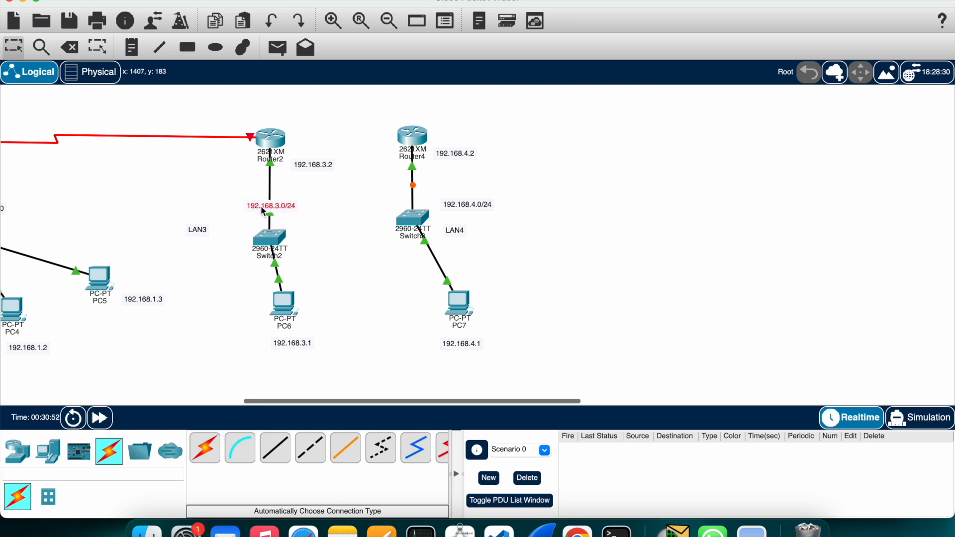
{"action": "left_click_drag", "start_coordinate": [460, 205], "coordinate": [451, 196]}
Step: Connect Router2 to Router4 using the automatically chosen connection type
{"action": "left_click", "coordinate": [205, 447]}
{"action": "left_click", "coordinate": [274, 139]}
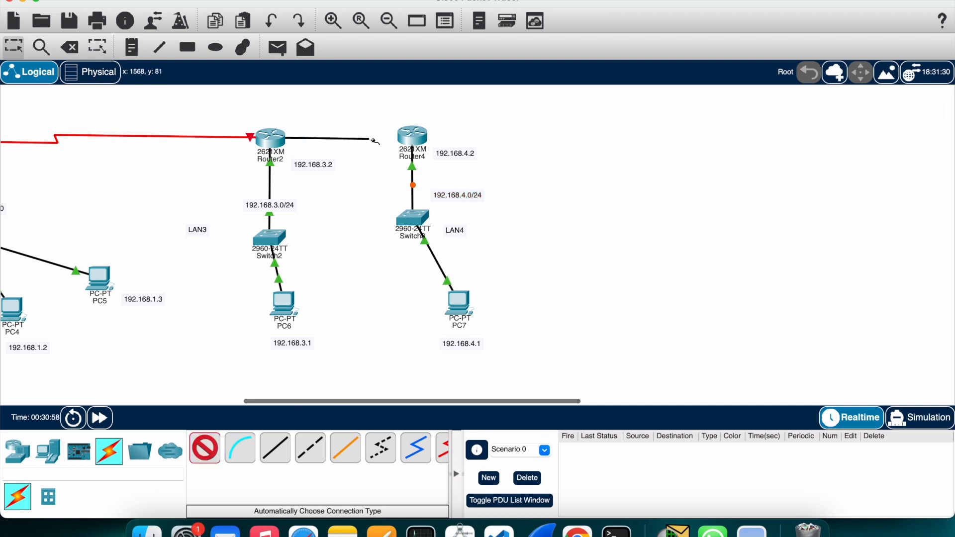
{"action": "left_click", "coordinate": [412, 135]}
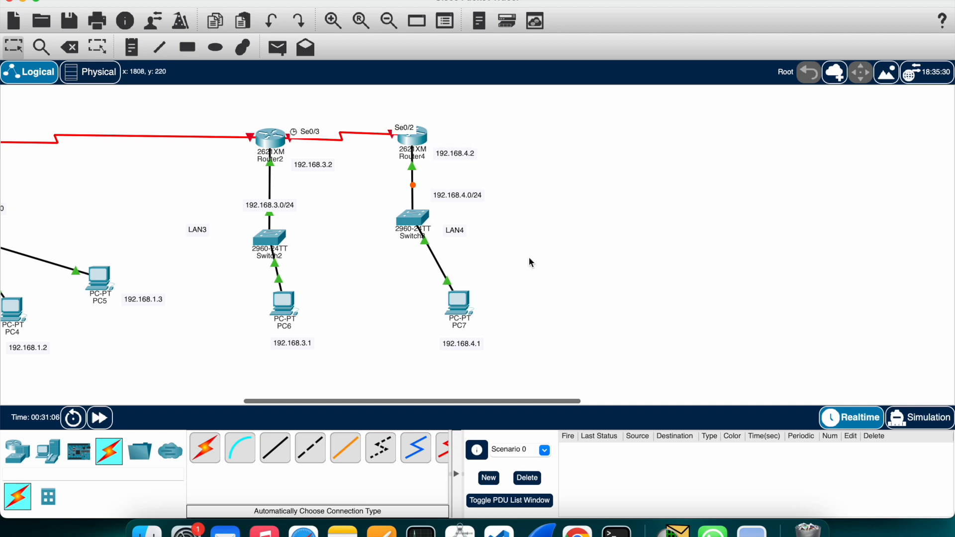
Step: Label the serial link between Router3 and Router2 with text notes: 192.168.5.2 at Router3 and 192.168.5.3 at Router2
{"action": "scroll", "coordinate": [529, 263], "scroll_direction": "down", "scroll_amount": 1}
{"action": "scroll", "coordinate": [527, 271], "scroll_direction": "left", "scroll_amount": 15}
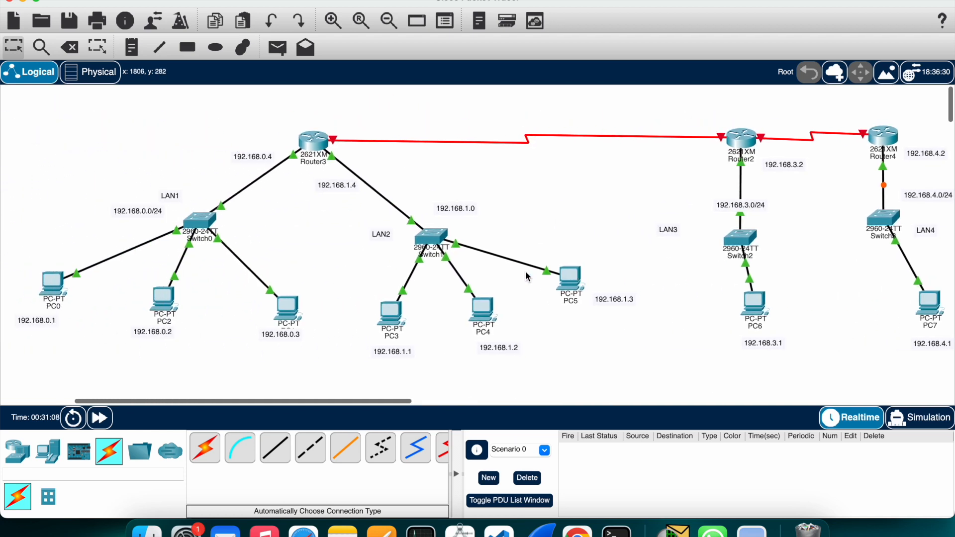
{"action": "scroll", "coordinate": [527, 277], "scroll_direction": "left", "scroll_amount": 2}
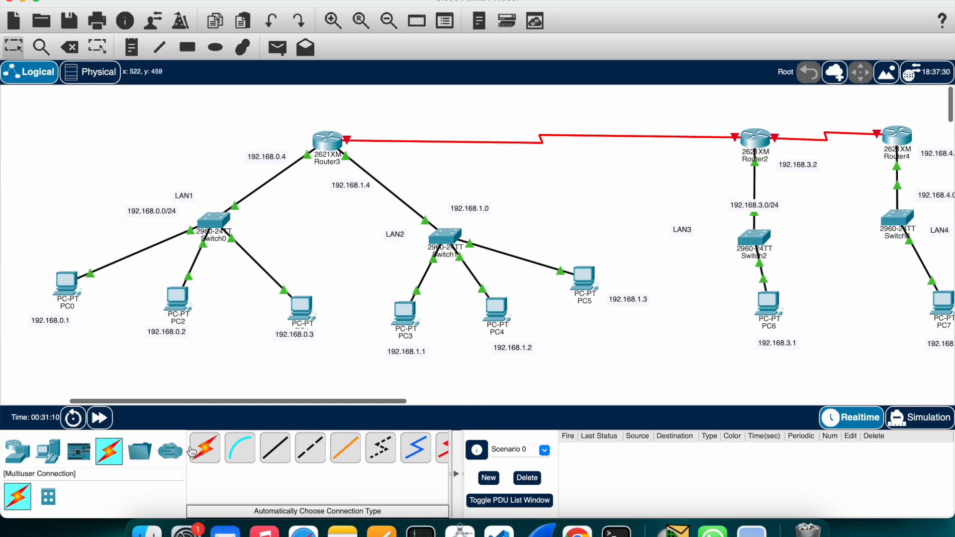
{"action": "scroll", "coordinate": [301, 189], "scroll_direction": "right", "scroll_amount": 3}
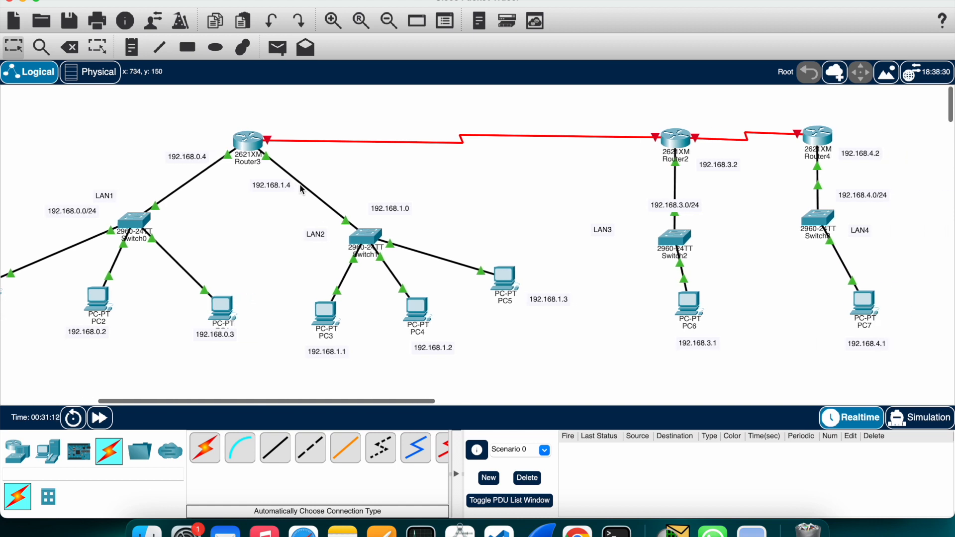
{"action": "key", "text": "n"}
{"action": "left_click", "coordinate": [272, 124]}
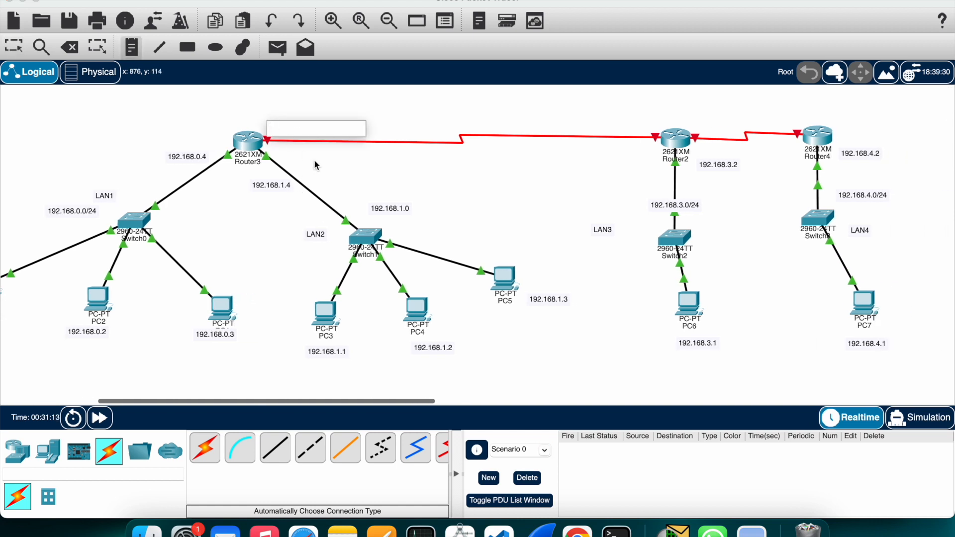
{"action": "type", "text": "192.168.1.1"}
{"action": "type", "text": "5.2"}
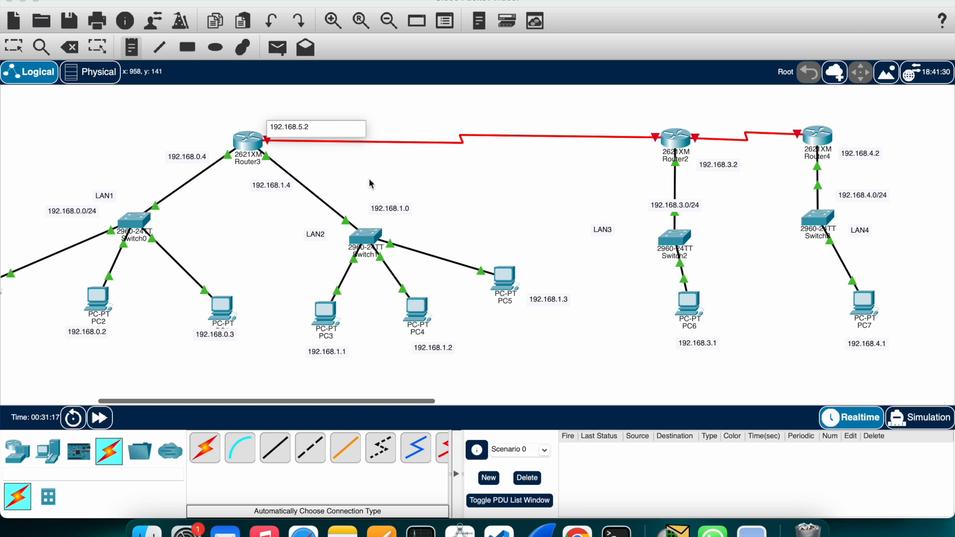
{"action": "left_click", "coordinate": [649, 116]}
{"action": "type", "text": "192.168.1"}
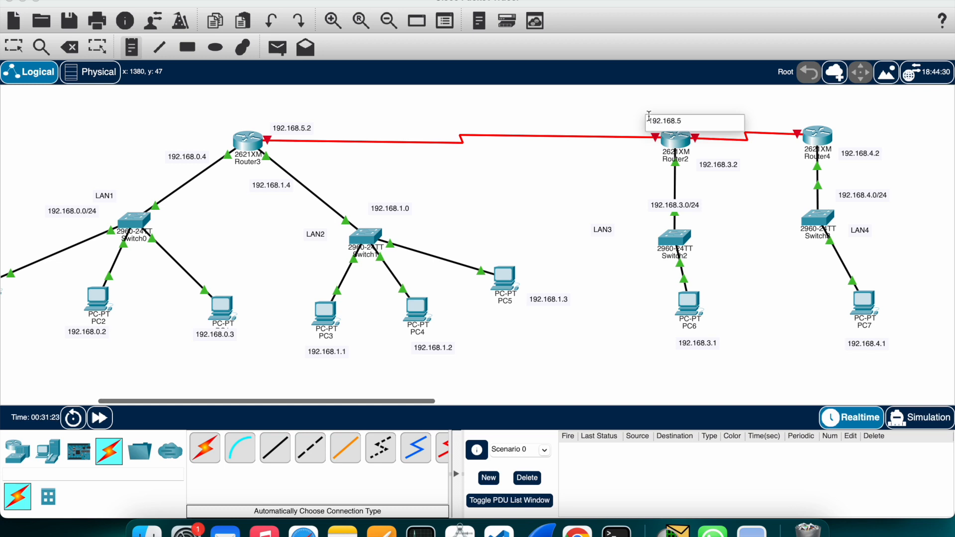
Step: Label the serial link between Router2 and Router4 with text notes: 192.168.6.2 at Router2 and 192.168.6.3 at Router4
{"action": "left_click", "coordinate": [714, 108]}
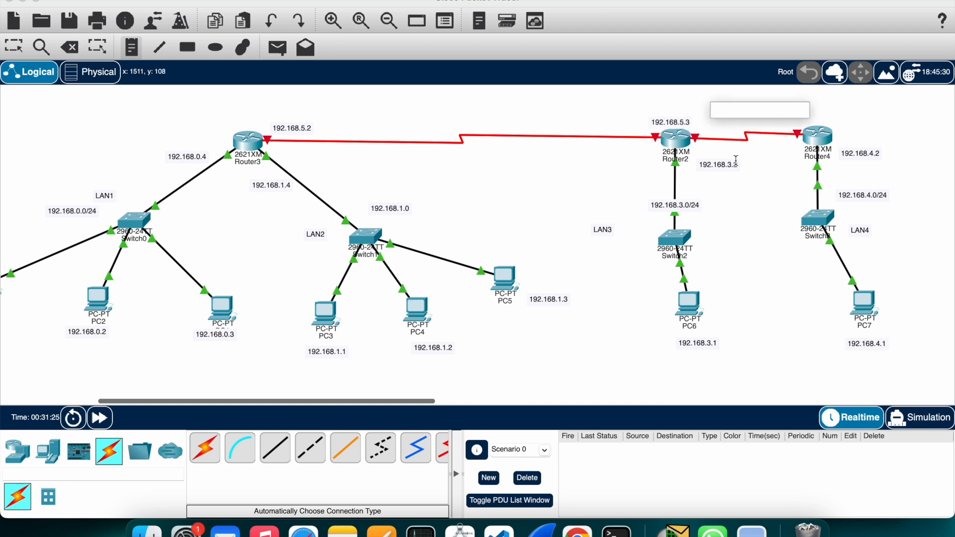
{"action": "type", "text": "192.168.1.1"}
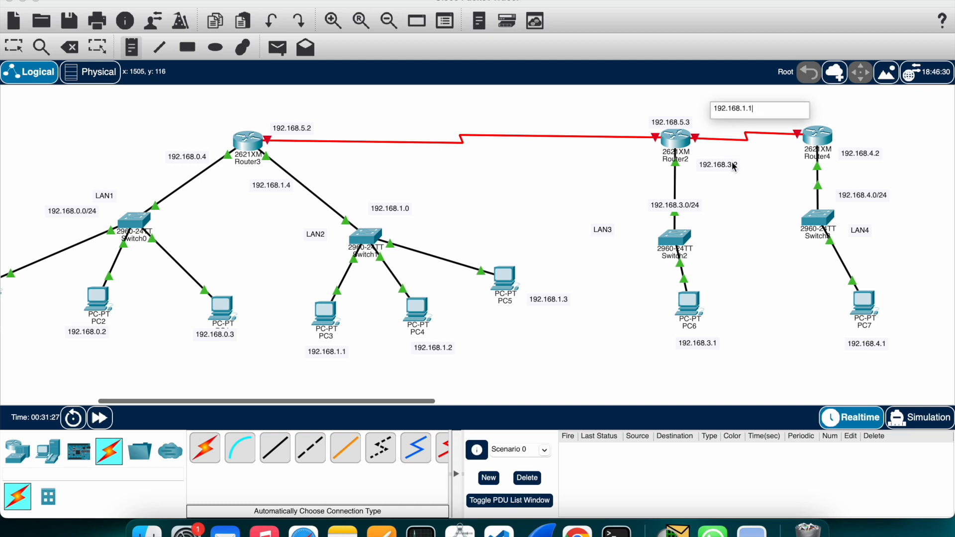
{"action": "type", "text": ".2"}
{"action": "left_click", "coordinate": [835, 119]}
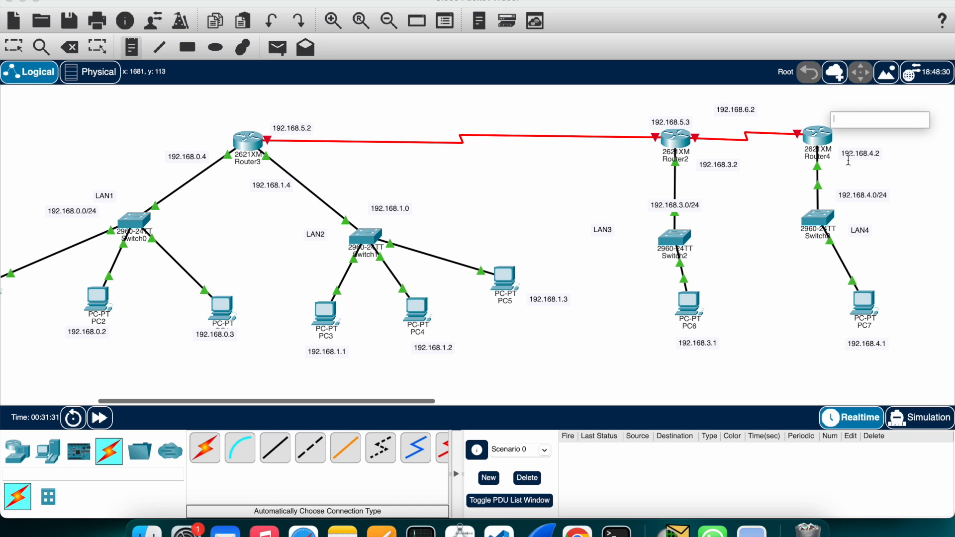
{"action": "type", "text": "192.168.1.1"}
{"action": "type", "text": ".3"}
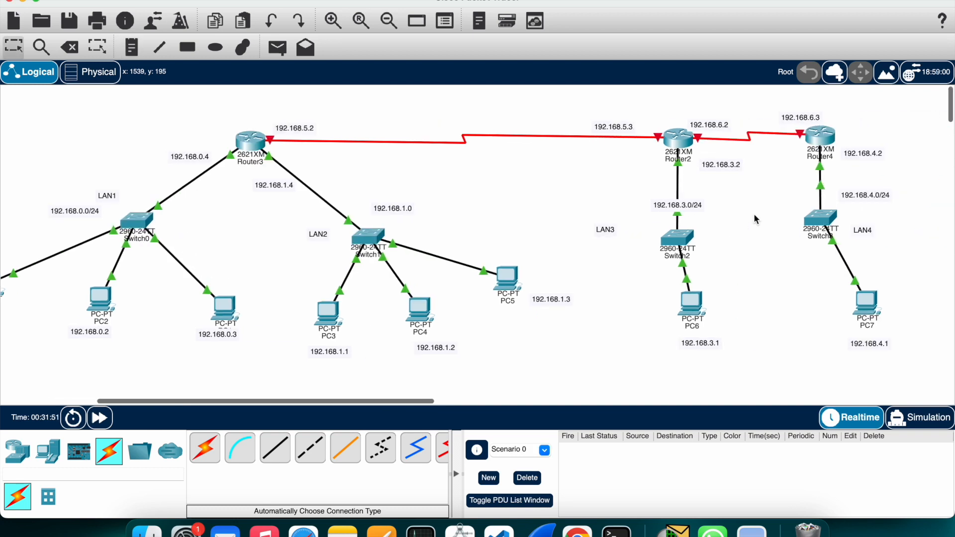
{"action": "scroll", "coordinate": [754, 216], "scroll_direction": "right", "scroll_amount": 3}
{"action": "scroll", "coordinate": [754, 215], "scroll_direction": "left", "scroll_amount": 4}
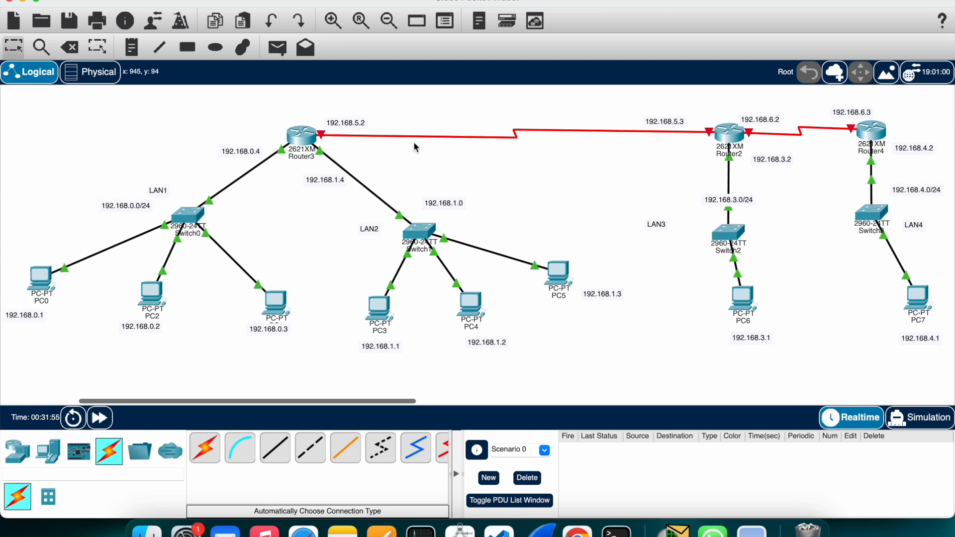
{"action": "left_click", "coordinate": [302, 142]}
{"action": "left_click", "coordinate": [344, 166]}
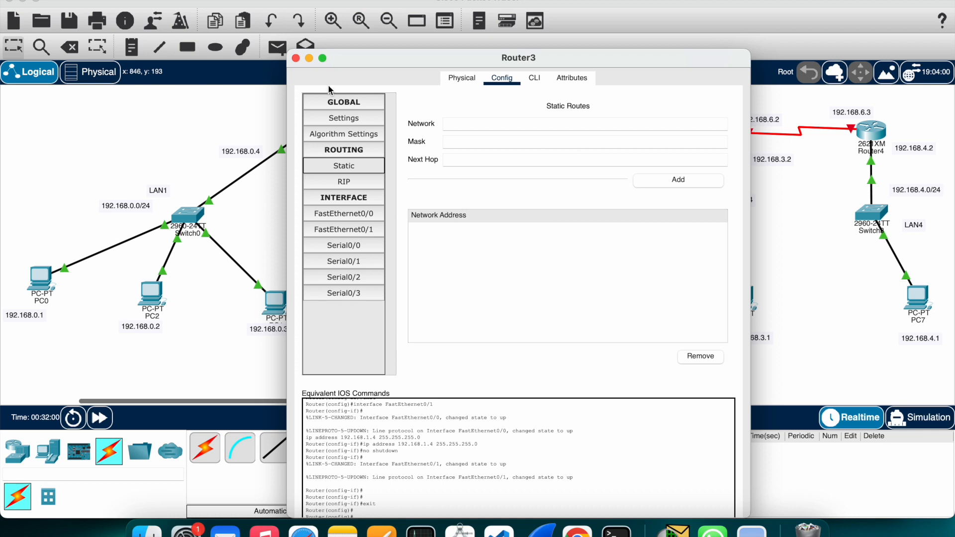
{"action": "left_click", "coordinate": [295, 58]}
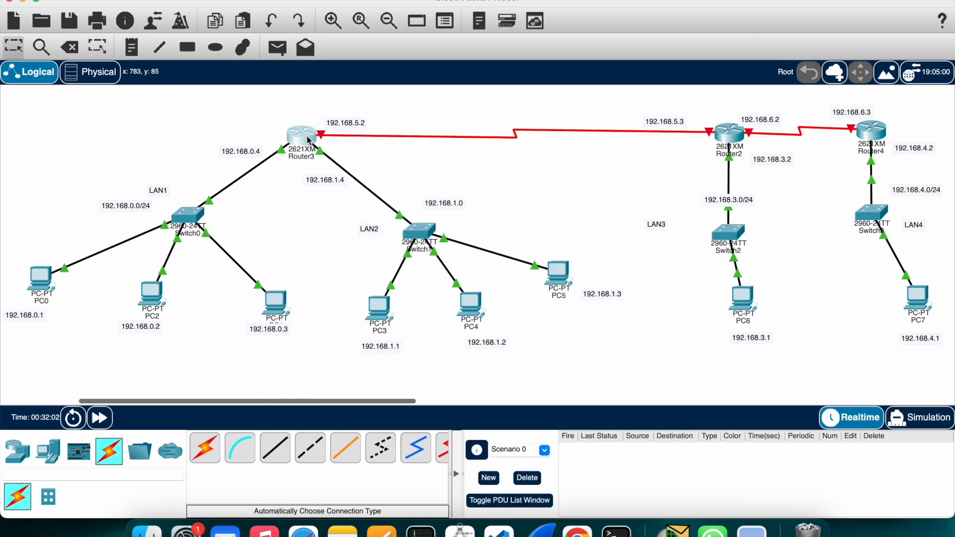
Step: Assign IPv4 address 192.168.5.2 with subnet mask 255.255.255.0 to Router3's Serial0/2 interface
{"action": "left_click", "coordinate": [309, 141]}
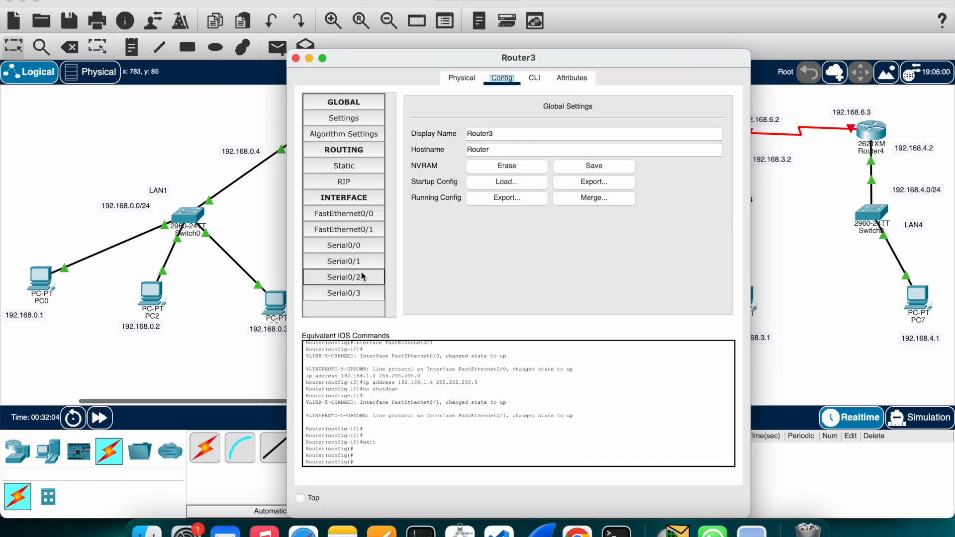
{"action": "left_click", "coordinate": [383, 277]}
{"action": "left_click_drag", "start_coordinate": [372, 57], "coordinate": [598, 17]}
{"action": "left_click", "coordinate": [839, 152]}
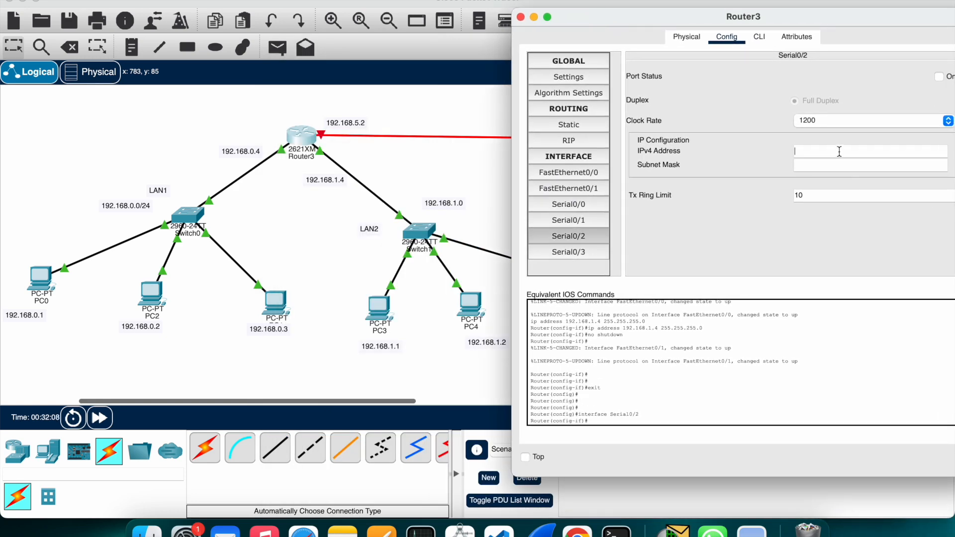
{"action": "type", "text": "192.168.1.1"}
{"action": "key", "text": "Tab"}
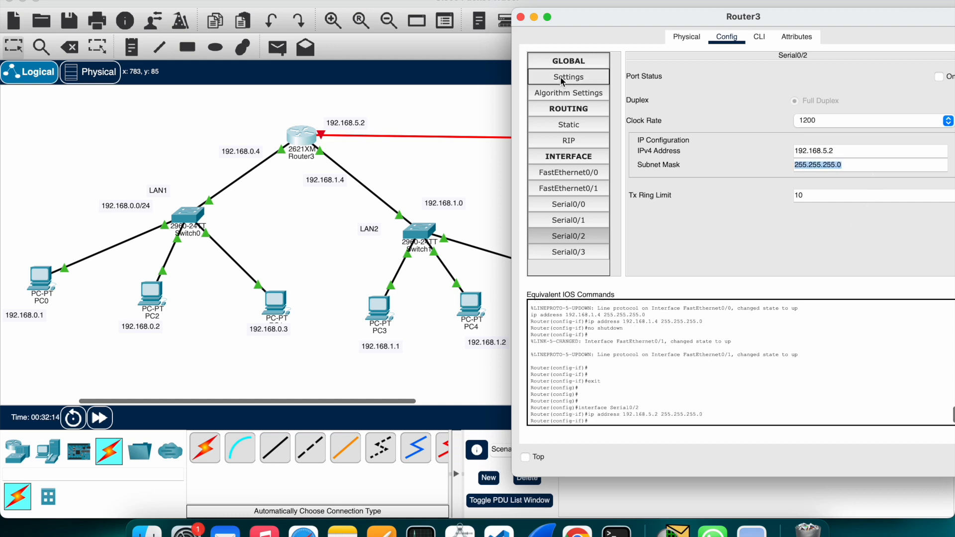
{"action": "left_click", "coordinate": [521, 18]}
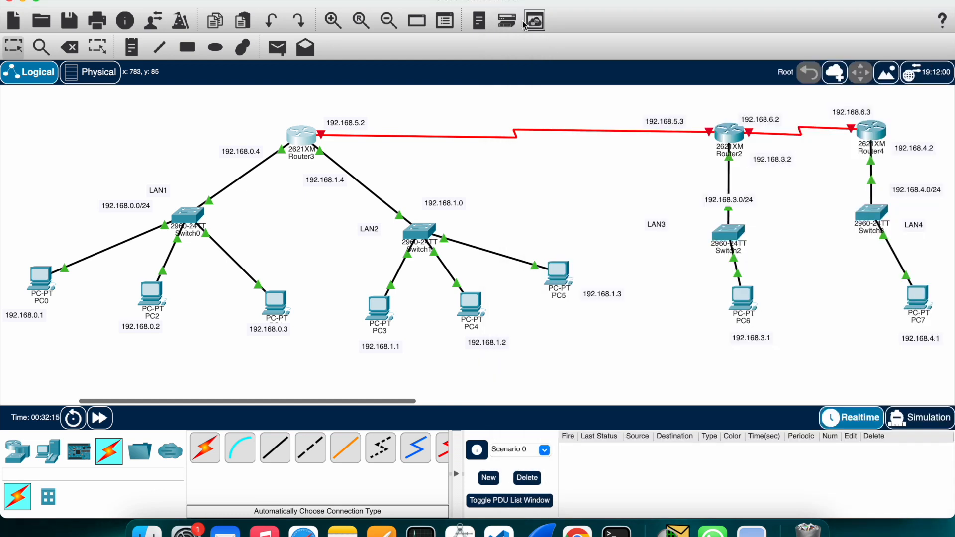
Step: Open the configuration settings of Router2
{"action": "left_click", "coordinate": [729, 134]}
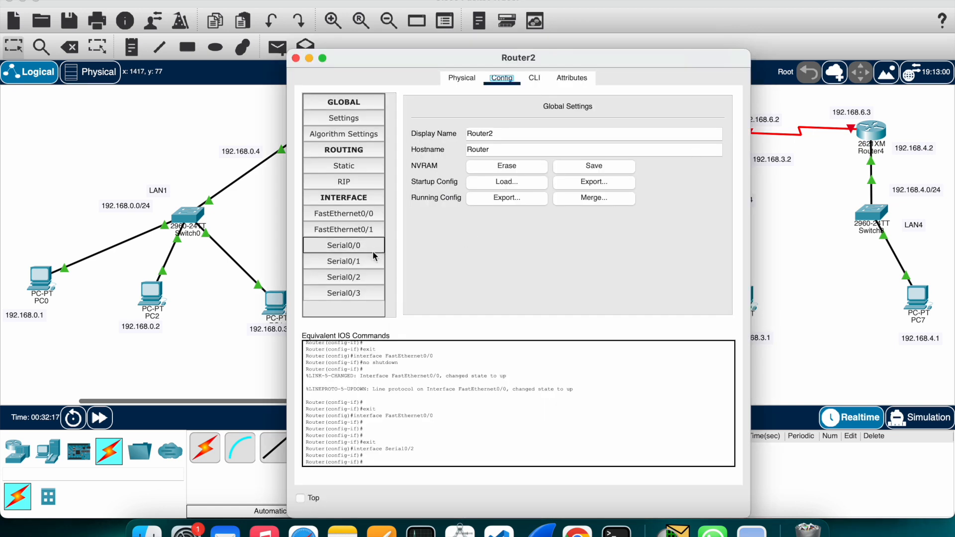
Step: Open Router2's Serial0/2 interface settings and move its window aside to uncover Router3
{"action": "left_click", "coordinate": [363, 262]}
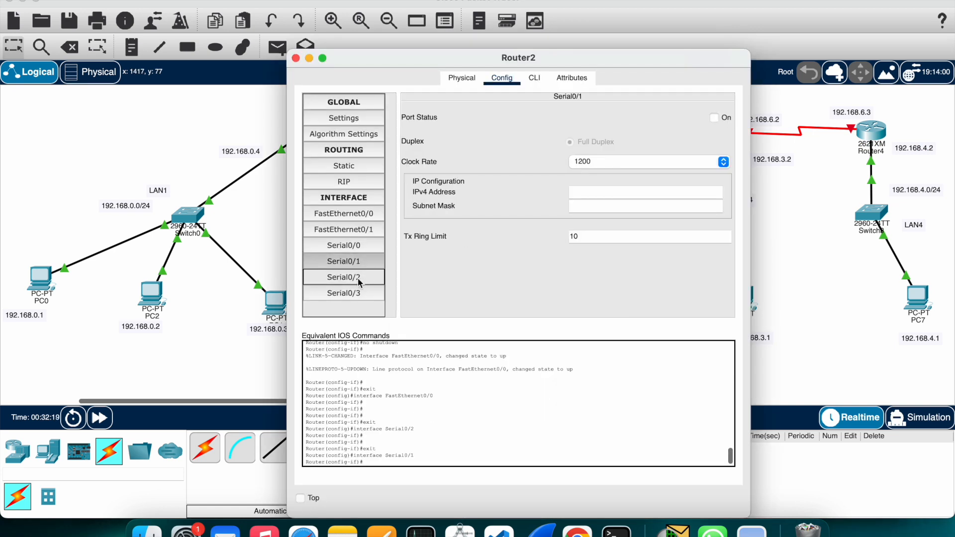
{"action": "left_click", "coordinate": [355, 277]}
{"action": "left_click_drag", "start_coordinate": [356, 59], "coordinate": [544, 96]}
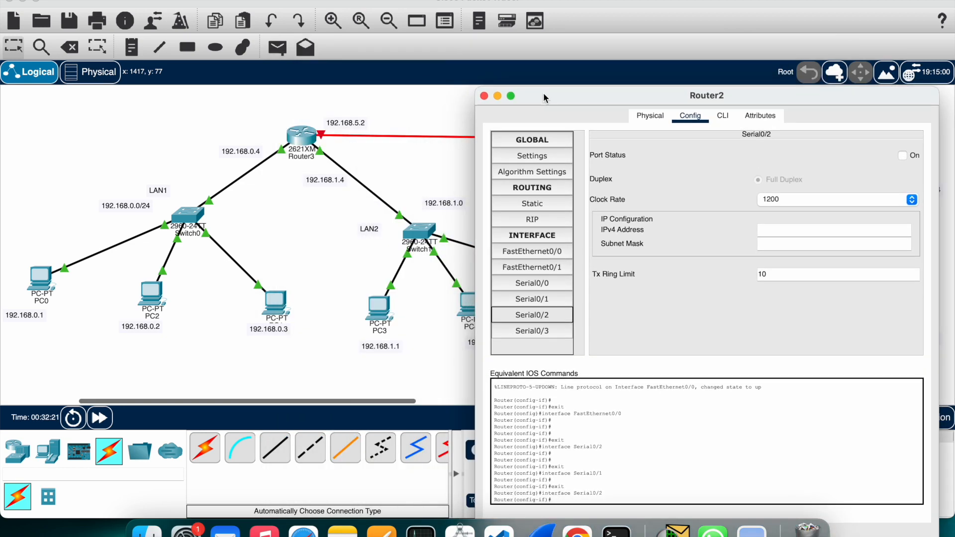
Step: Turn on the Serial0/2 port of Router3 and close its configuration window
{"action": "left_click", "coordinate": [310, 135]}
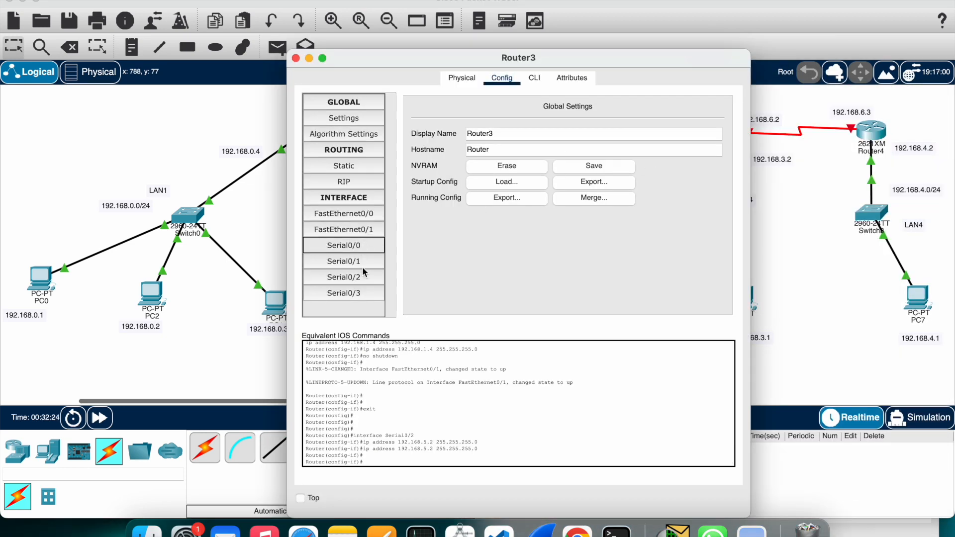
{"action": "left_click", "coordinate": [362, 274]}
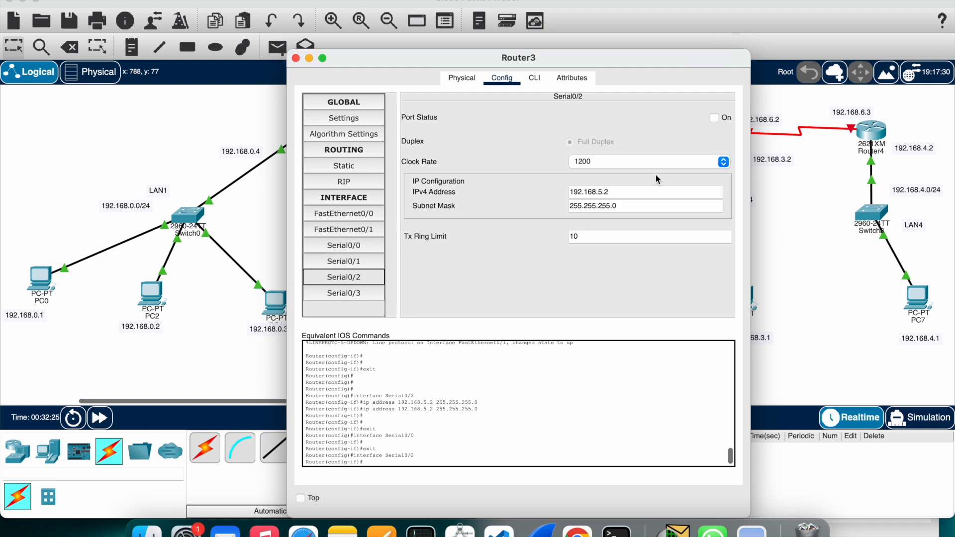
{"action": "left_click", "coordinate": [715, 118]}
{"action": "left_click", "coordinate": [296, 58]}
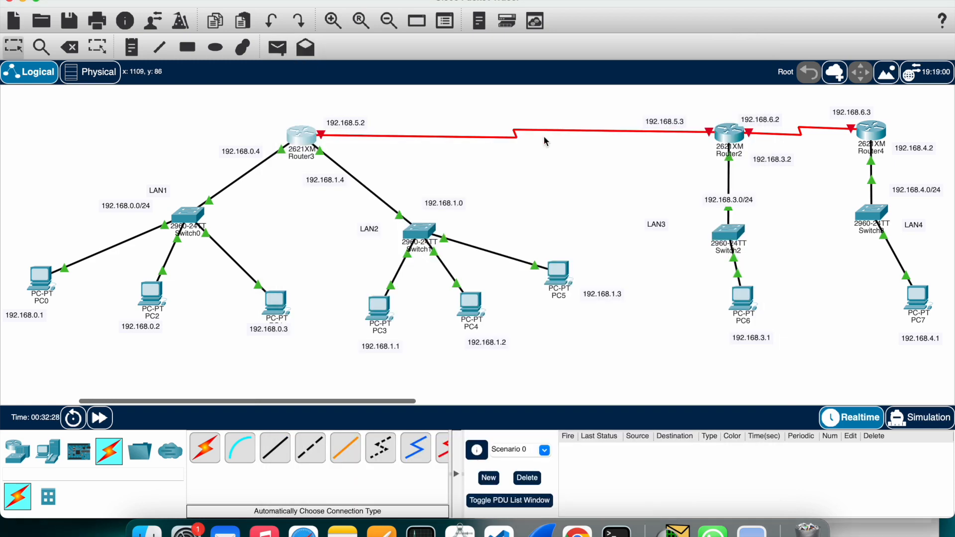
Step: Assign Router2's Serial0/2 interface the IPv4 address 192.168.5.3 with mask 255.255.255.0 and turn the port on
{"action": "left_click", "coordinate": [730, 138]}
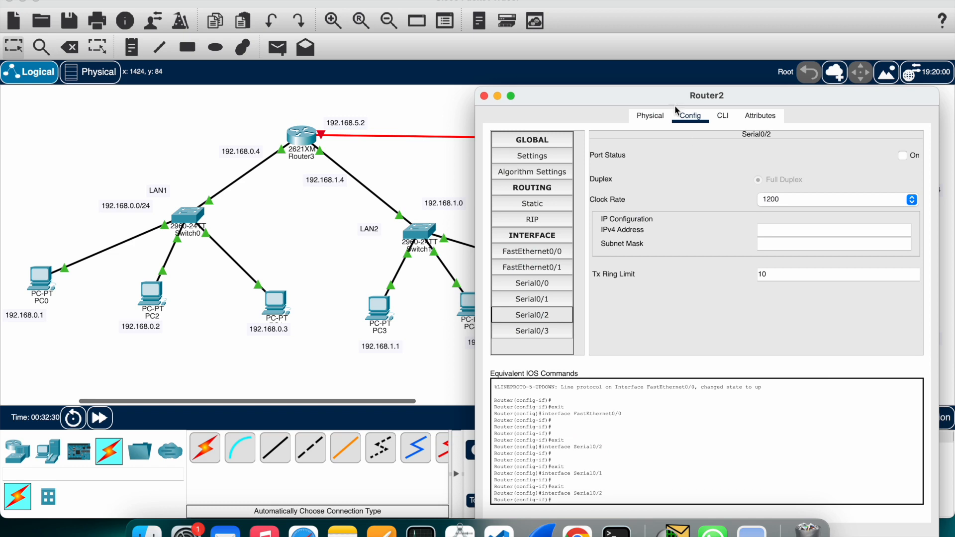
{"action": "left_click_drag", "start_coordinate": [786, 98], "coordinate": [663, 80]}
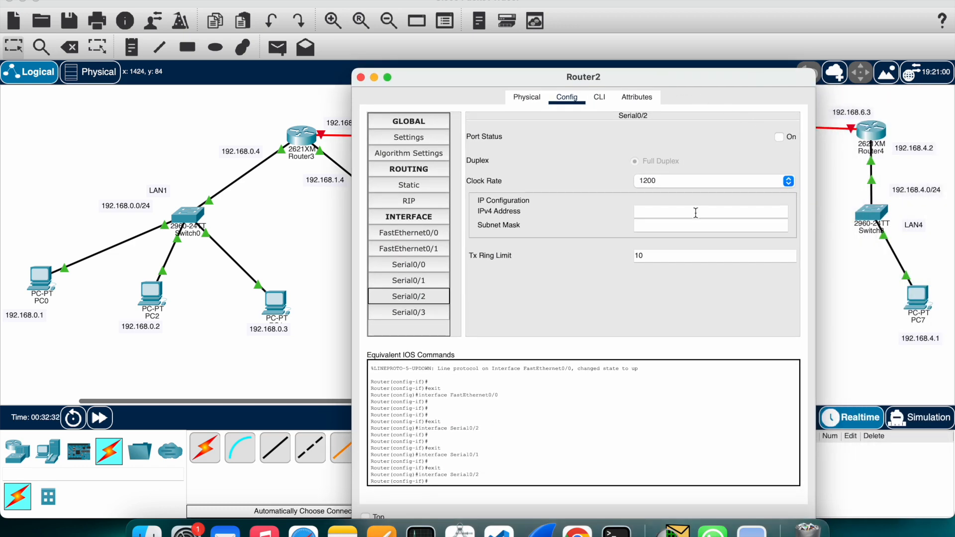
{"action": "left_click", "coordinate": [668, 211]}
{"action": "type", "text": "192.168.1.1"}
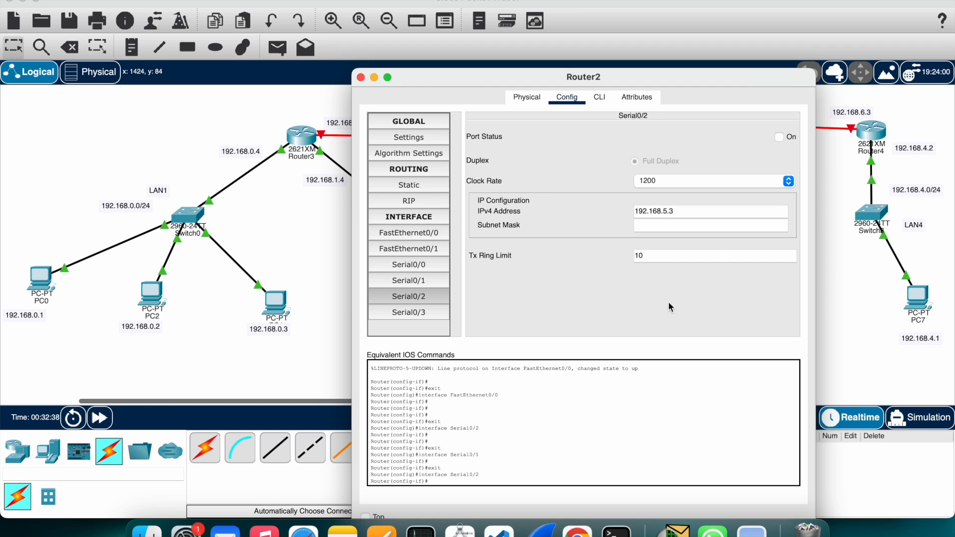
{"action": "key", "text": "Tab"}
{"action": "left_click", "coordinate": [778, 136]}
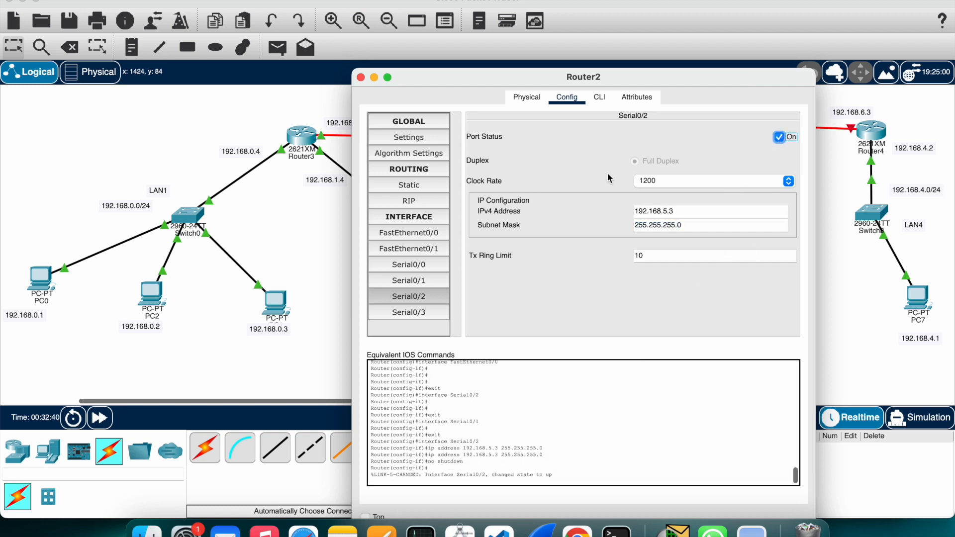
{"action": "left_click_drag", "start_coordinate": [489, 78], "coordinate": [299, 91]}
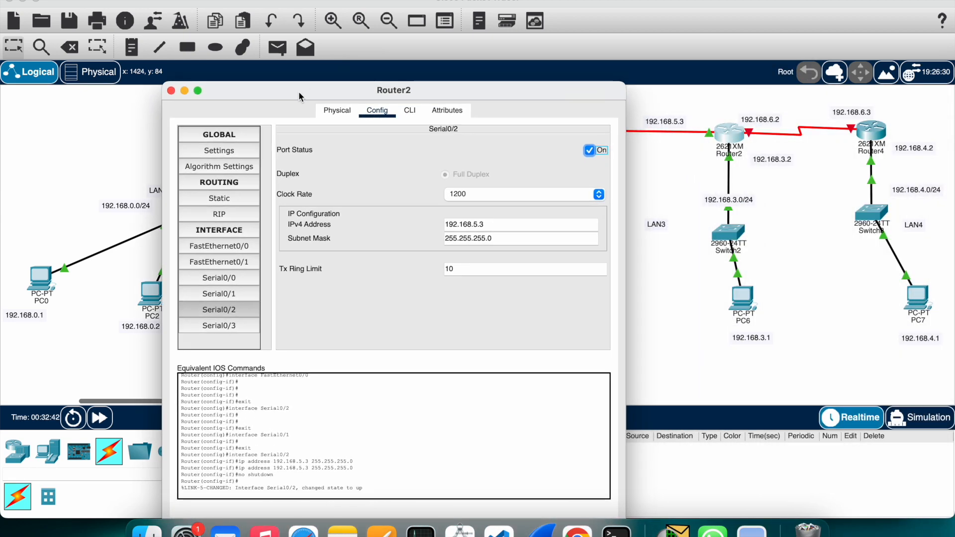
{"action": "left_click", "coordinate": [171, 90]}
Step: Send a simple PDU from Router3 to Router2 to test the serial link
{"action": "scroll", "coordinate": [616, 176], "scroll_direction": "right", "scroll_amount": 10}
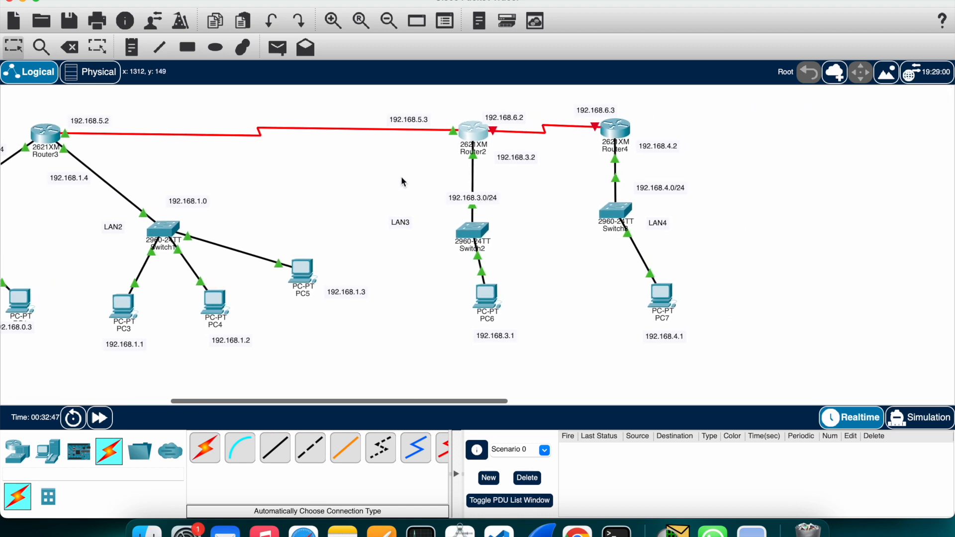
{"action": "scroll", "coordinate": [403, 182], "scroll_direction": "left", "scroll_amount": 3}
{"action": "left_click", "coordinate": [277, 47]}
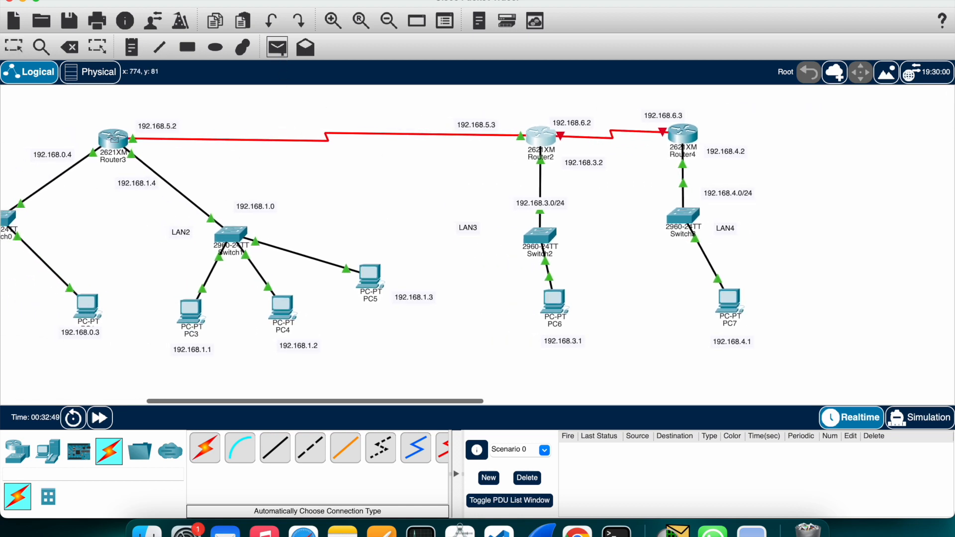
{"action": "left_click", "coordinate": [114, 139]}
{"action": "left_click", "coordinate": [547, 139]}
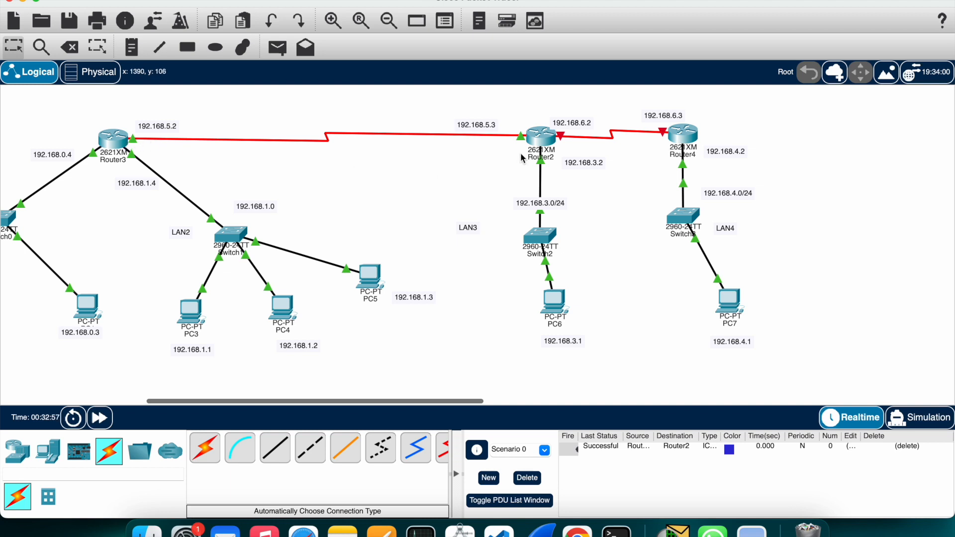
Step: Send a simple PDU from PC2 to PC6, and move the LAN3 label next to Switch2
{"action": "scroll", "coordinate": [474, 184], "scroll_direction": "left", "scroll_amount": 5}
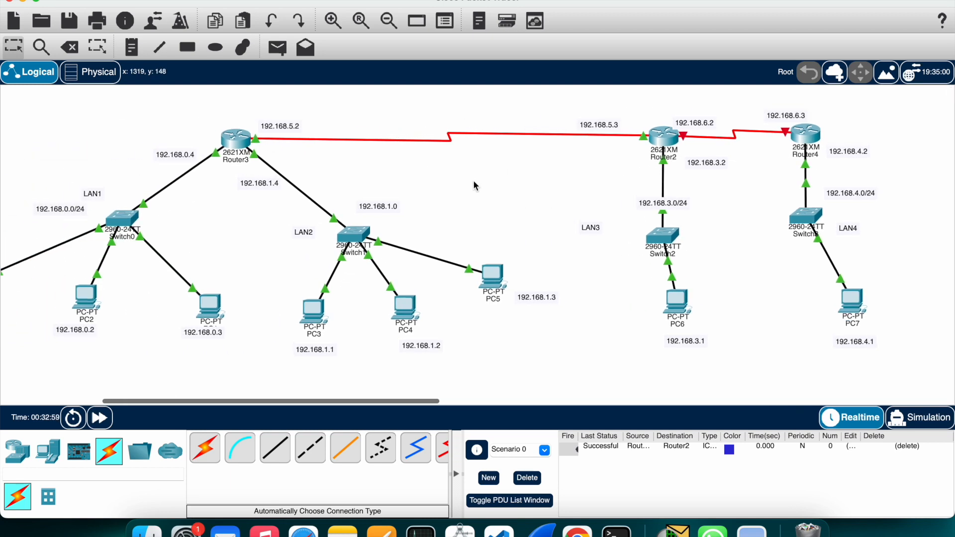
{"action": "left_click", "coordinate": [277, 47]}
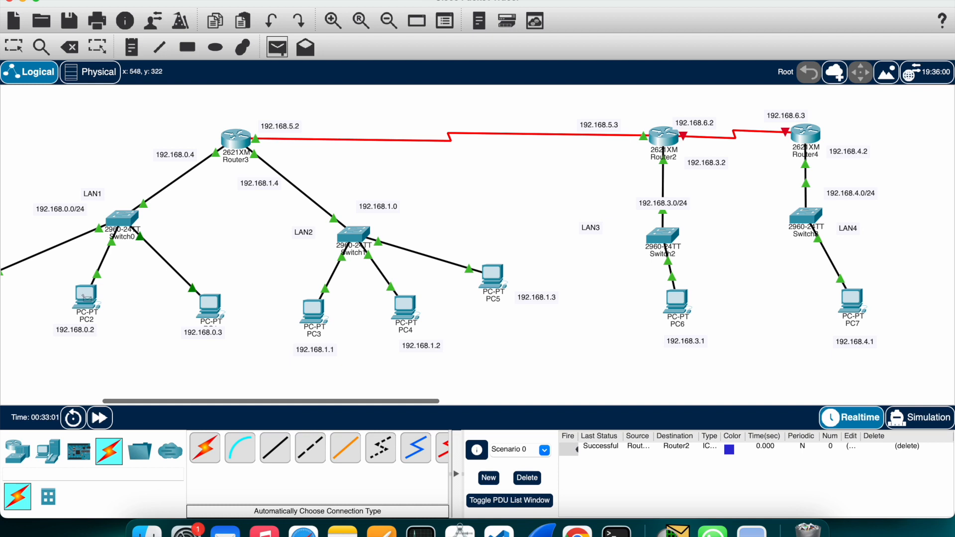
{"action": "left_click", "coordinate": [85, 297]}
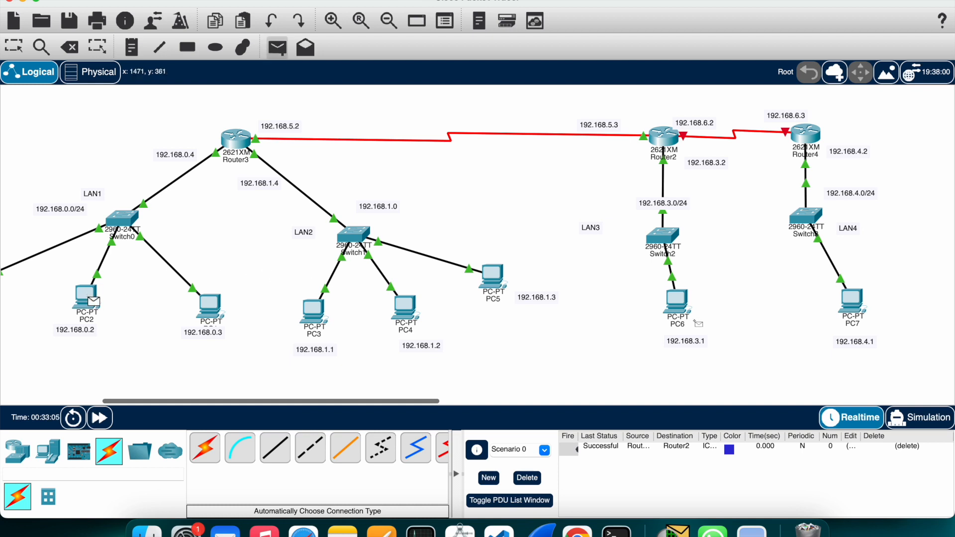
{"action": "left_click", "coordinate": [677, 302]}
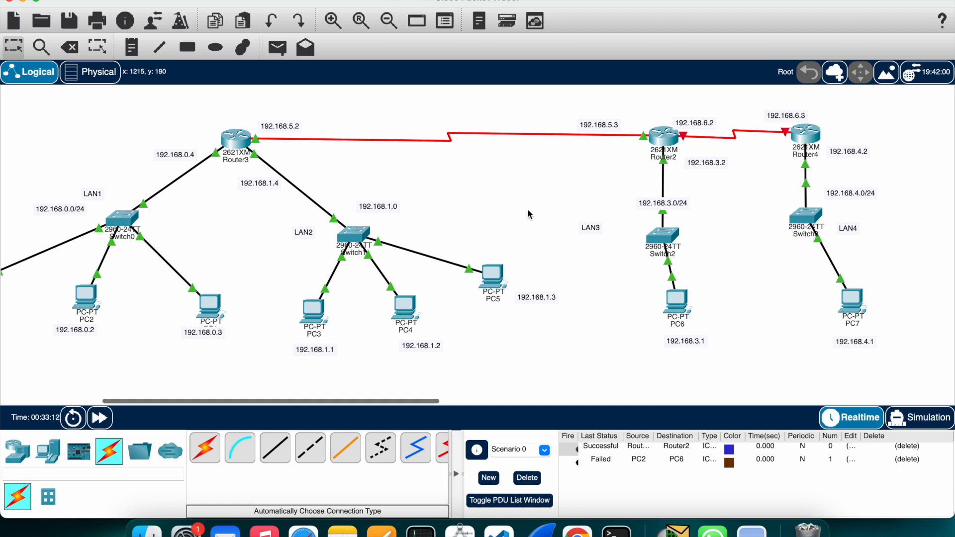
{"action": "left_click_drag", "start_coordinate": [593, 232], "coordinate": [636, 231]}
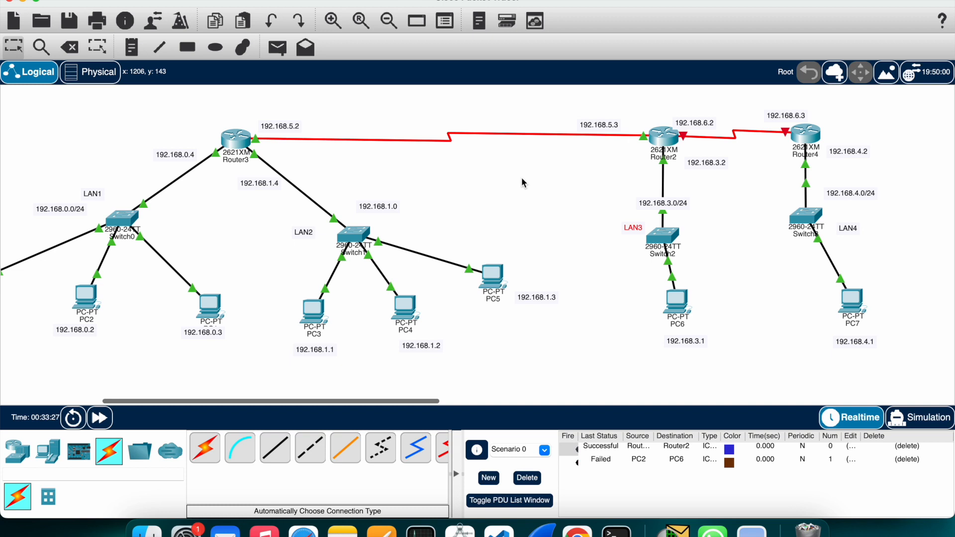
Step: Assign Router2's Serial0/3 interface the IPv4 address 192.168.6.2 with subnet mask 255.255.255.0
{"action": "left_click", "coordinate": [671, 139]}
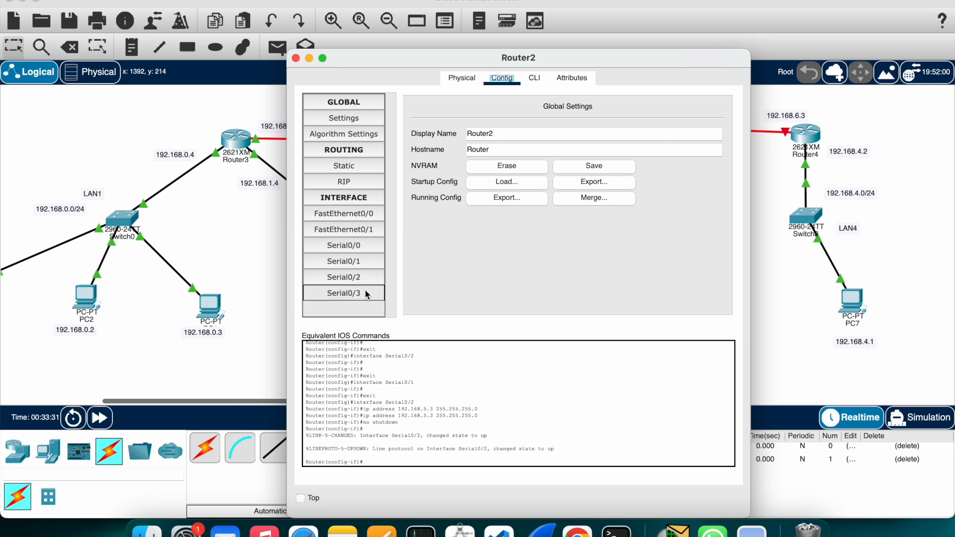
{"action": "left_click", "coordinate": [365, 293]}
{"action": "left_click", "coordinate": [587, 193]}
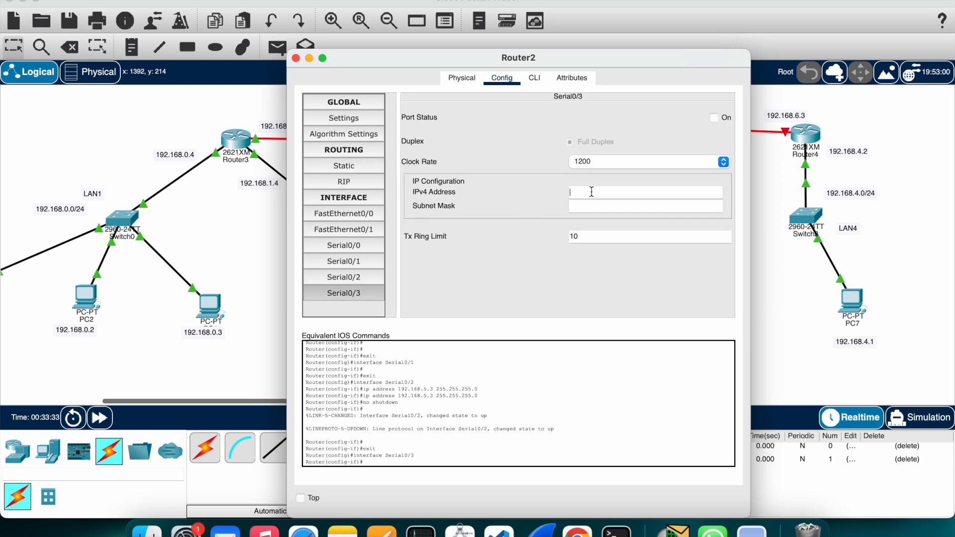
{"action": "type", "text": "192.168.1.1"}
{"action": "left_click_drag", "start_coordinate": [675, 73], "coordinate": [559, 63]}
{"action": "type", "text": "6.2"}
{"action": "key", "text": "Tab"}
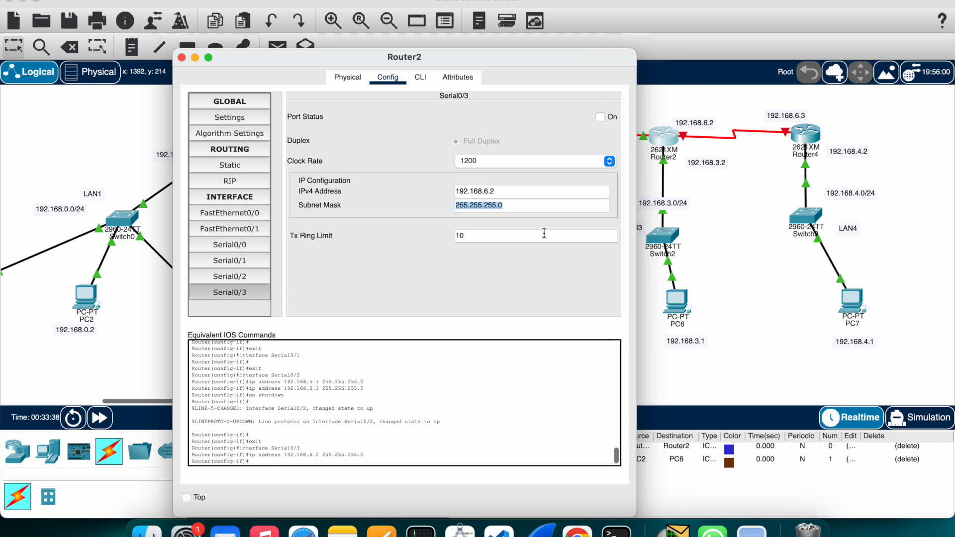
{"action": "left_click", "coordinate": [181, 58]}
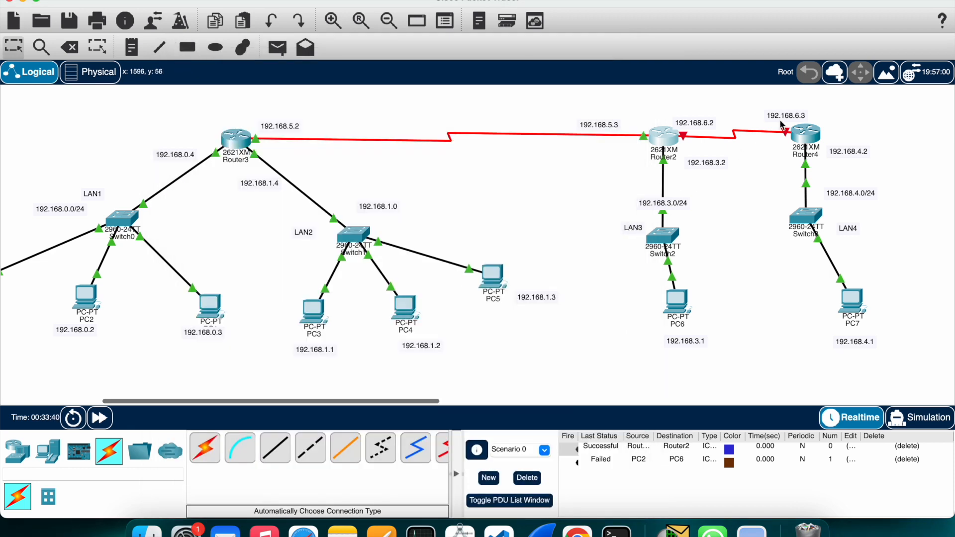
Step: Assign Router4's Serial0/2 interface the IPv4 address 192.168.6.3 with mask 255.255.255.0 and turn the port on
{"action": "left_click", "coordinate": [803, 134]}
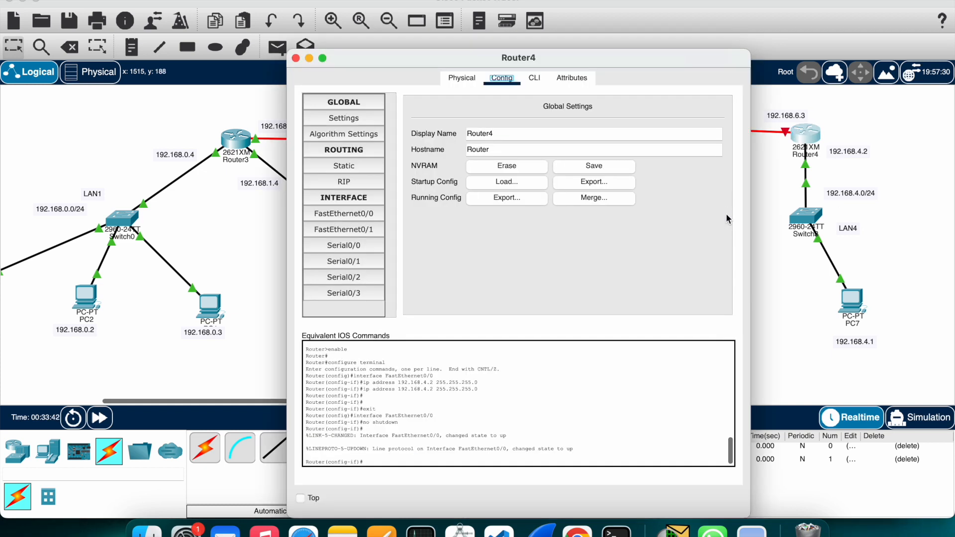
{"action": "left_click", "coordinate": [351, 279]}
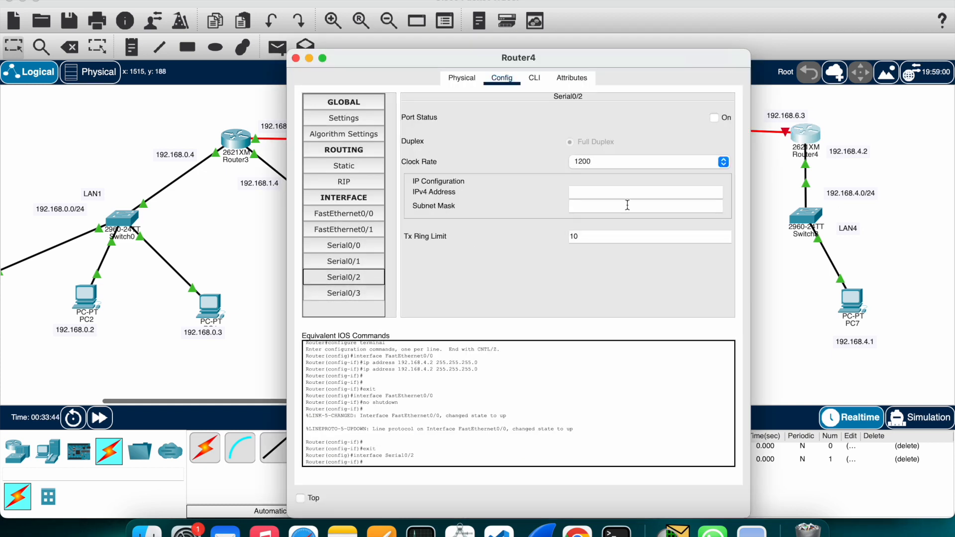
{"action": "left_click", "coordinate": [641, 191]}
{"action": "type", "text": "192.168.1.1"}
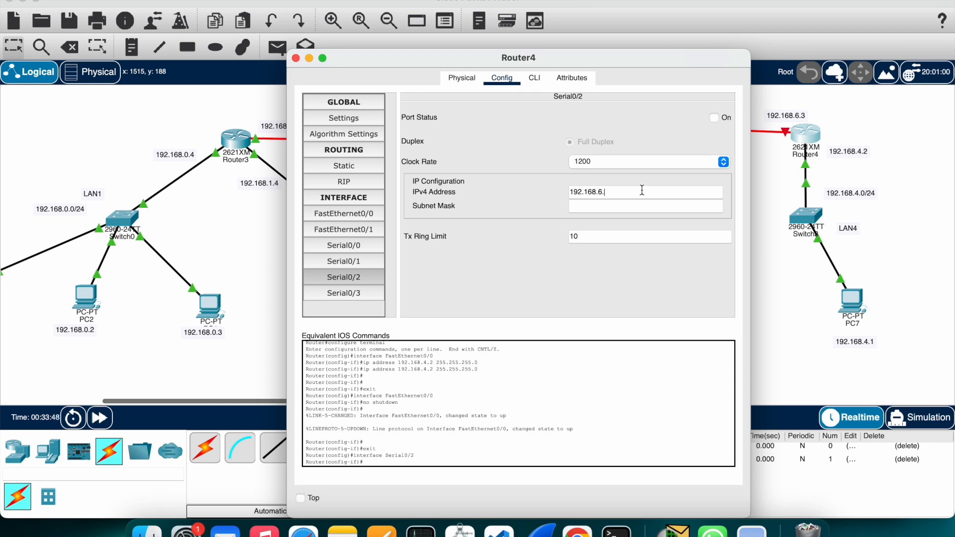
{"action": "key", "text": "Tab"}
{"action": "left_click", "coordinate": [714, 118]}
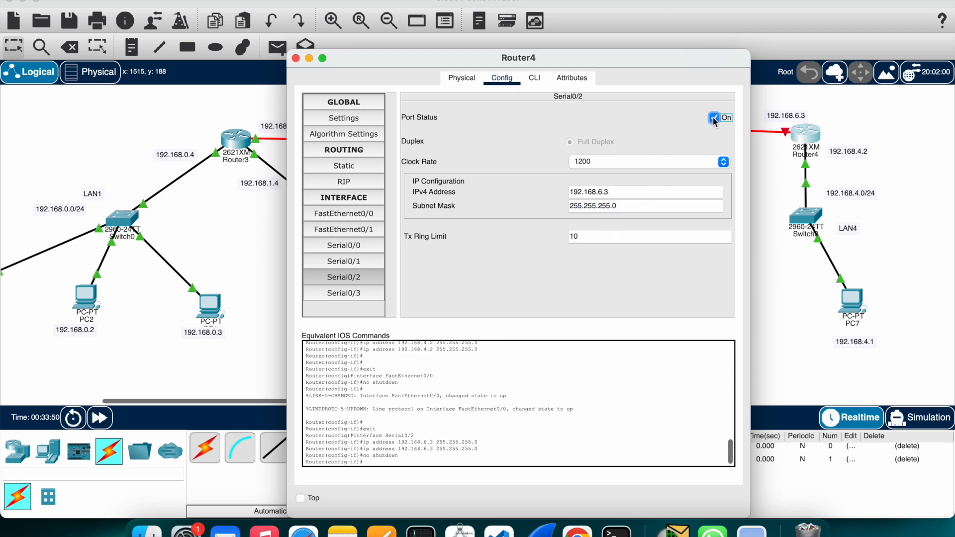
{"action": "left_click", "coordinate": [295, 59]}
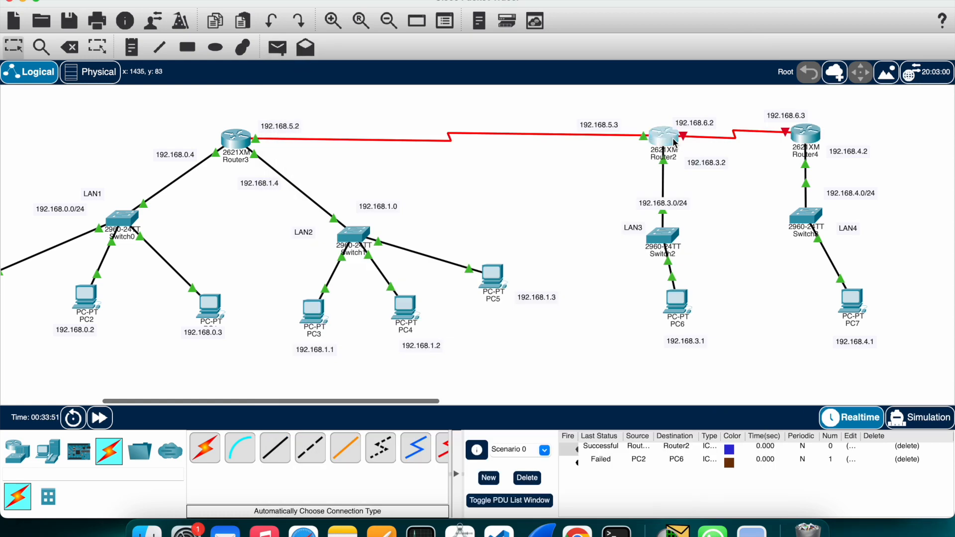
Step: Turn on the Serial0/3 port of Router2 and close its configuration window
{"action": "left_click", "coordinate": [665, 146]}
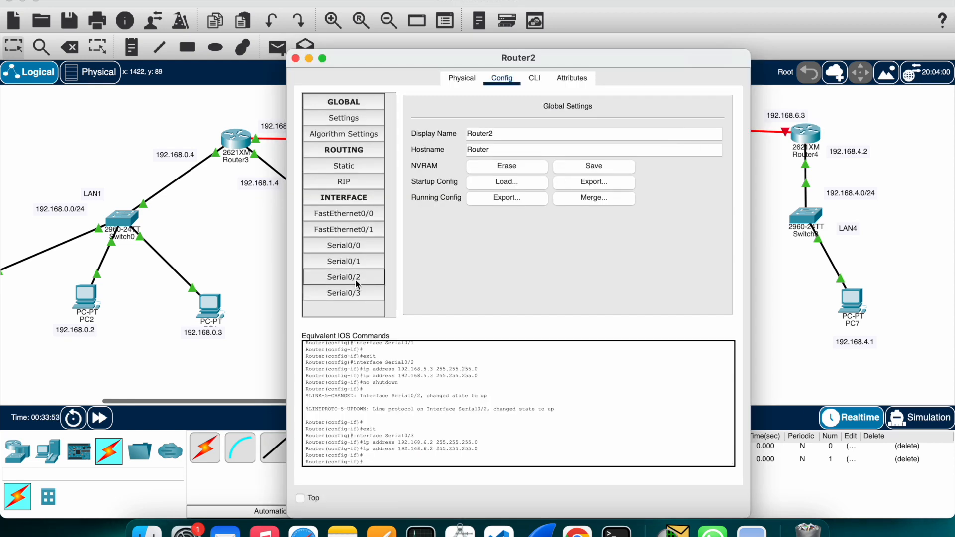
{"action": "left_click", "coordinate": [355, 280]}
{"action": "left_click", "coordinate": [357, 294]}
{"action": "left_click", "coordinate": [717, 119]}
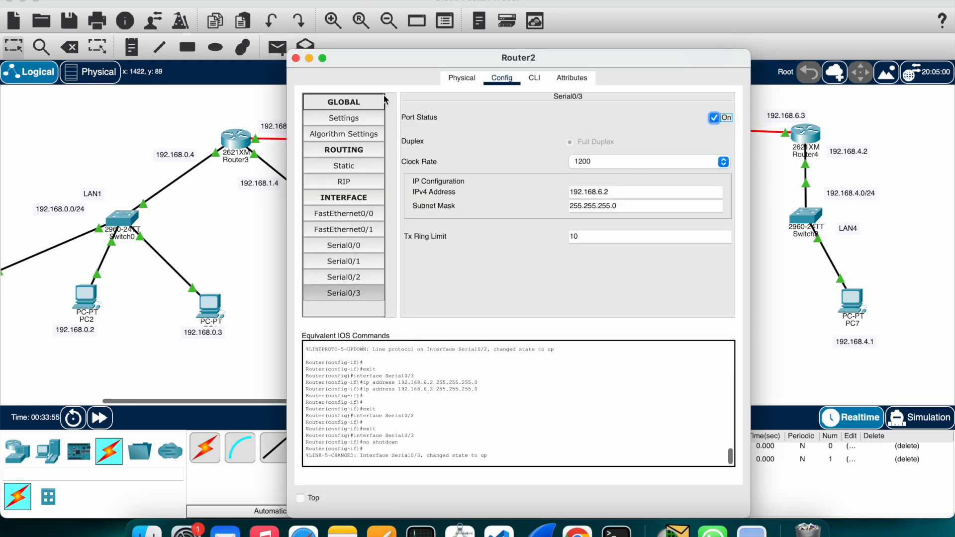
{"action": "left_click", "coordinate": [296, 58]}
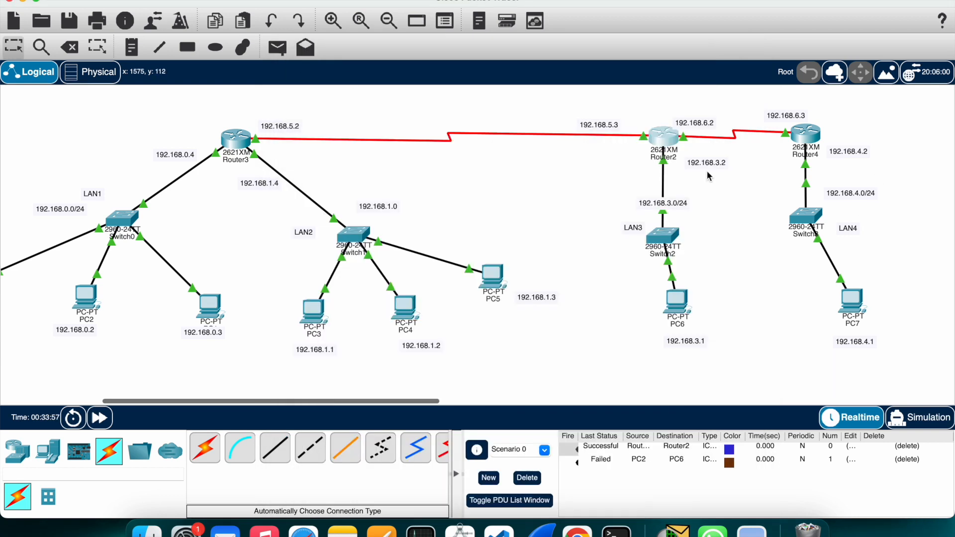
Step: Send two simple PDUs in succession from Router2 to Router4 to test their serial link
{"action": "left_click", "coordinate": [277, 46]}
{"action": "left_click", "coordinate": [663, 135]}
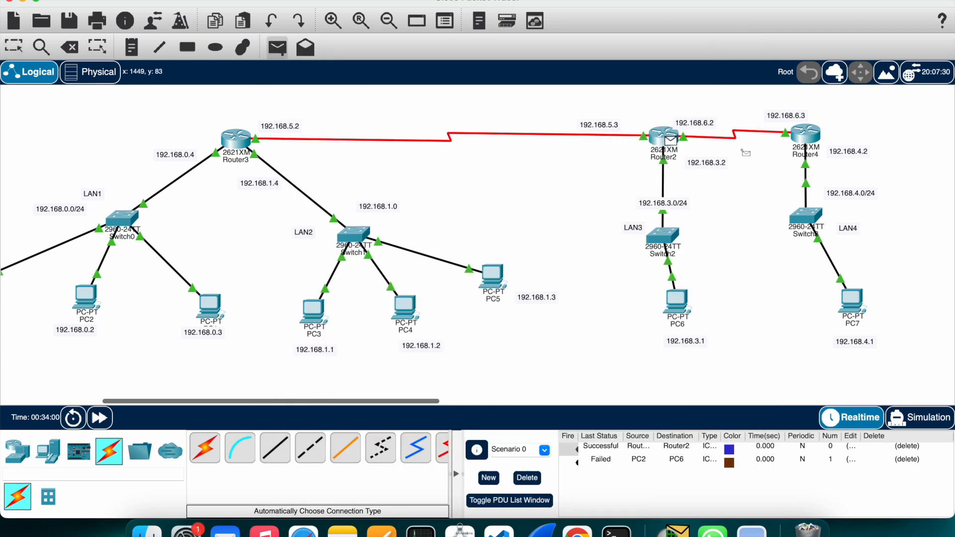
{"action": "left_click", "coordinate": [806, 134]}
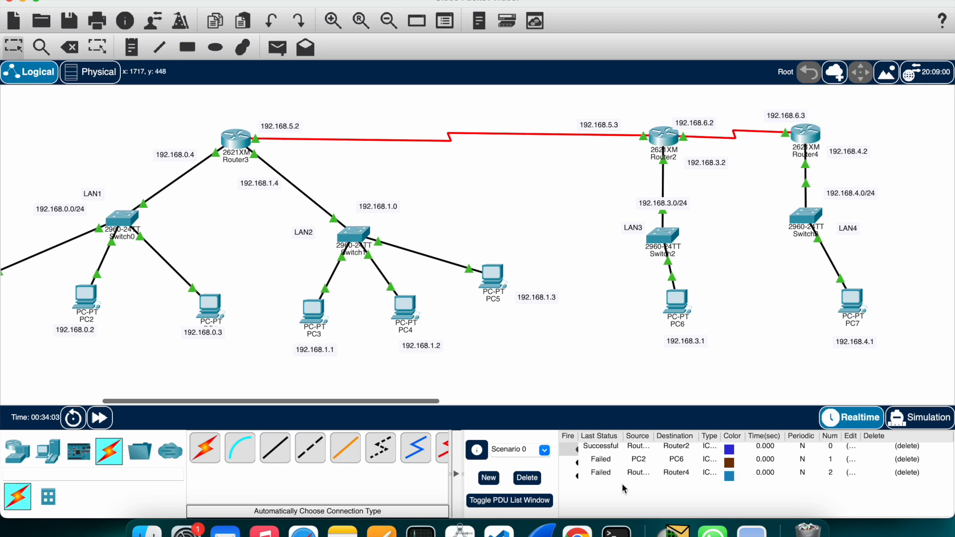
{"action": "left_click", "coordinate": [277, 46]}
{"action": "left_click", "coordinate": [667, 137]}
{"action": "left_click", "coordinate": [805, 133]}
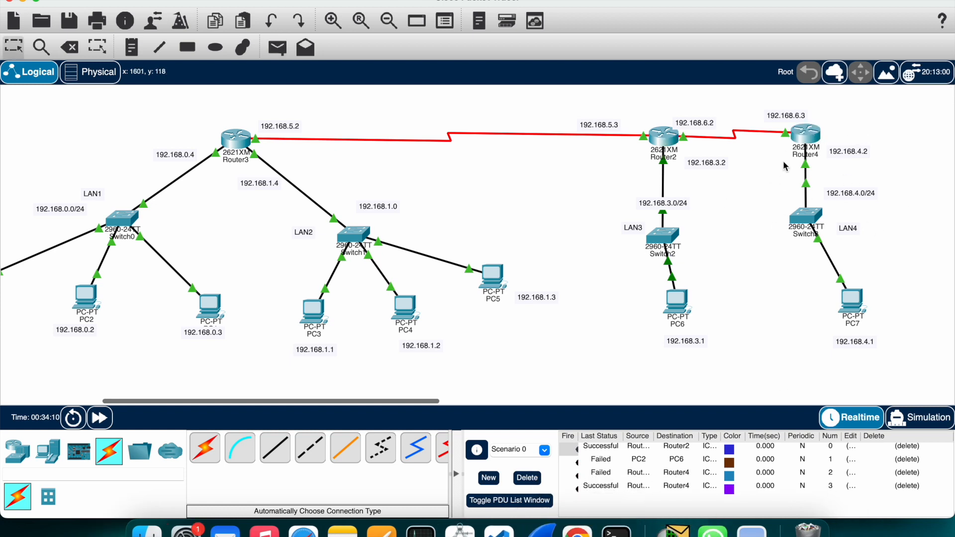
{"action": "scroll", "coordinate": [417, 197], "scroll_direction": "right", "scroll_amount": 5}
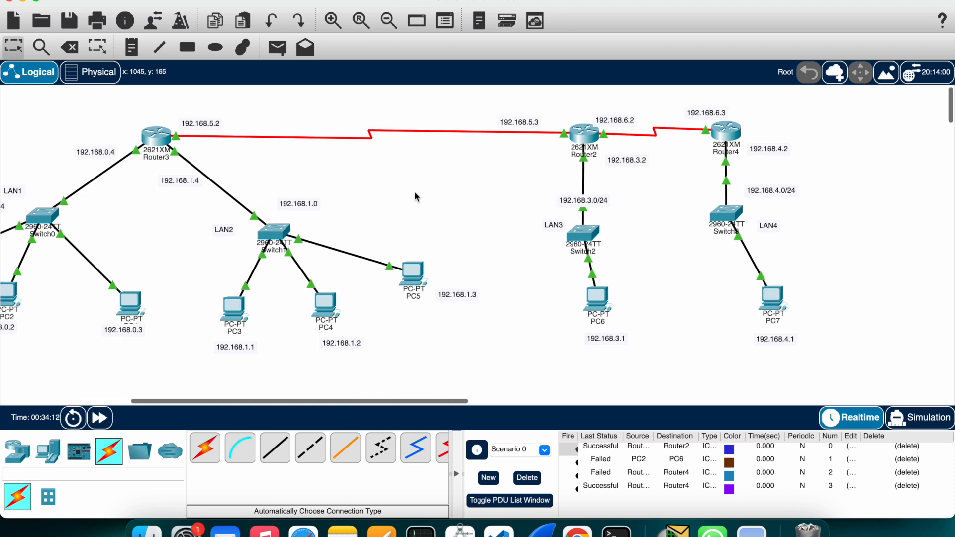
{"action": "scroll", "coordinate": [533, 231], "scroll_direction": "right", "scroll_amount": 1}
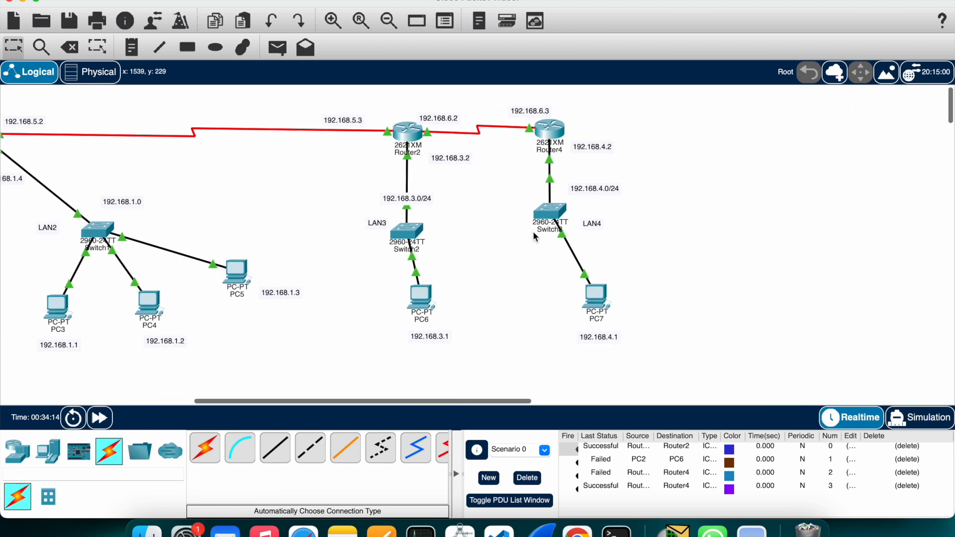
Step: Assign PC7 the static IPv4 address 192.168.4.1 with subnet mask 255.255.255.0 and default gateway 192.168.4.2
{"action": "scroll", "coordinate": [655, 269], "scroll_direction": "left", "scroll_amount": 1}
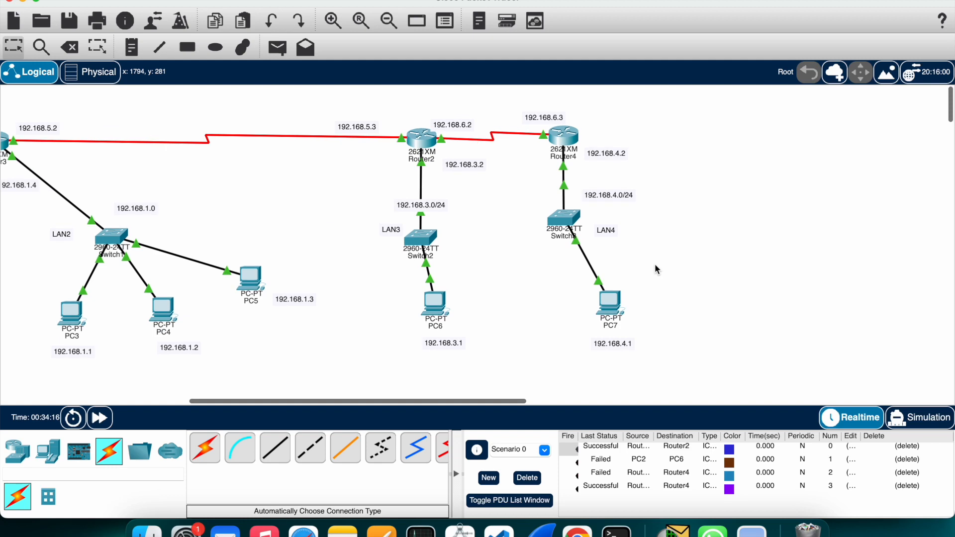
{"action": "left_click", "coordinate": [610, 313]}
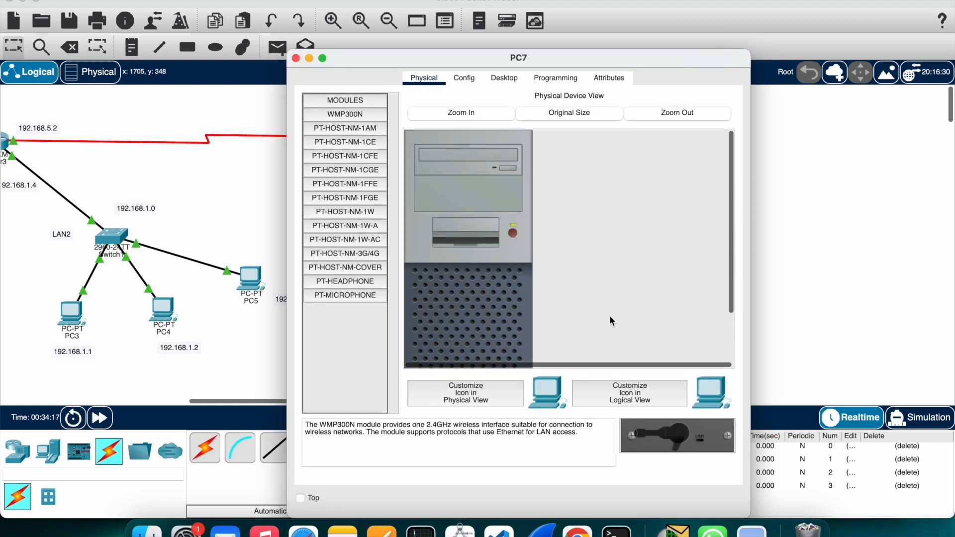
{"action": "left_click", "coordinate": [504, 78]}
{"action": "left_click", "coordinate": [349, 144]}
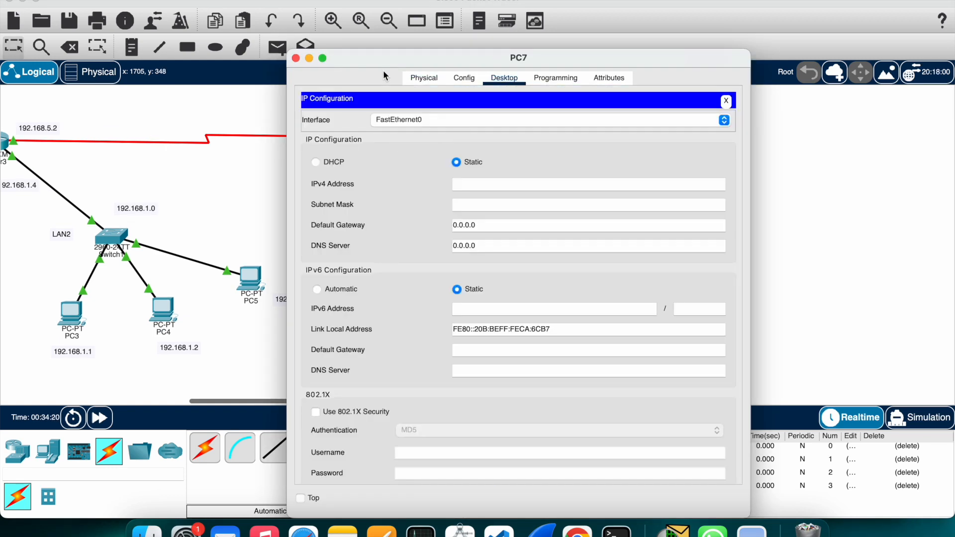
{"action": "left_click_drag", "start_coordinate": [377, 61], "coordinate": [751, 93]}
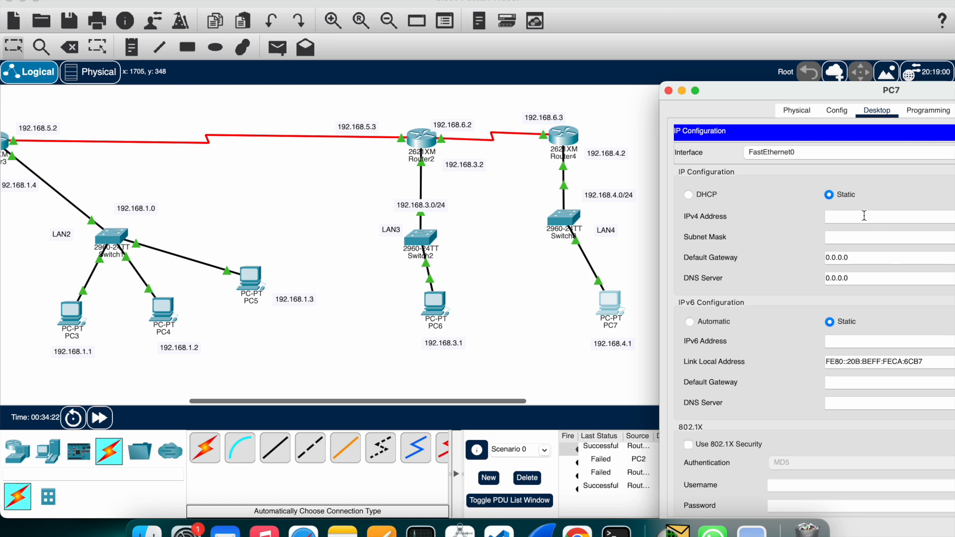
{"action": "type", "text": "192.168.1.1"}
{"action": "key", "text": "Tab"}
{"action": "key", "text": "Tab"}
{"action": "key", "text": "BackSpace"}
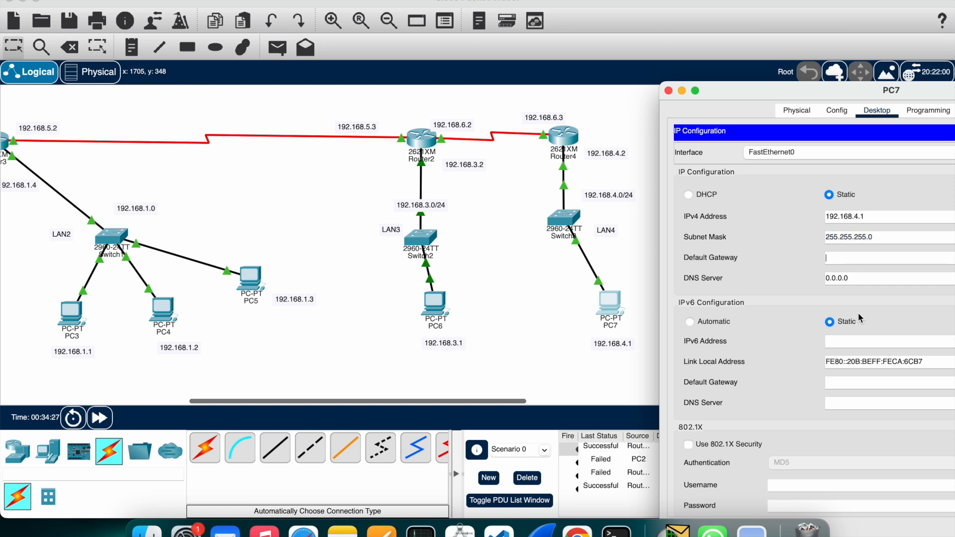
{"action": "type", "text": "192.168.4.2"}
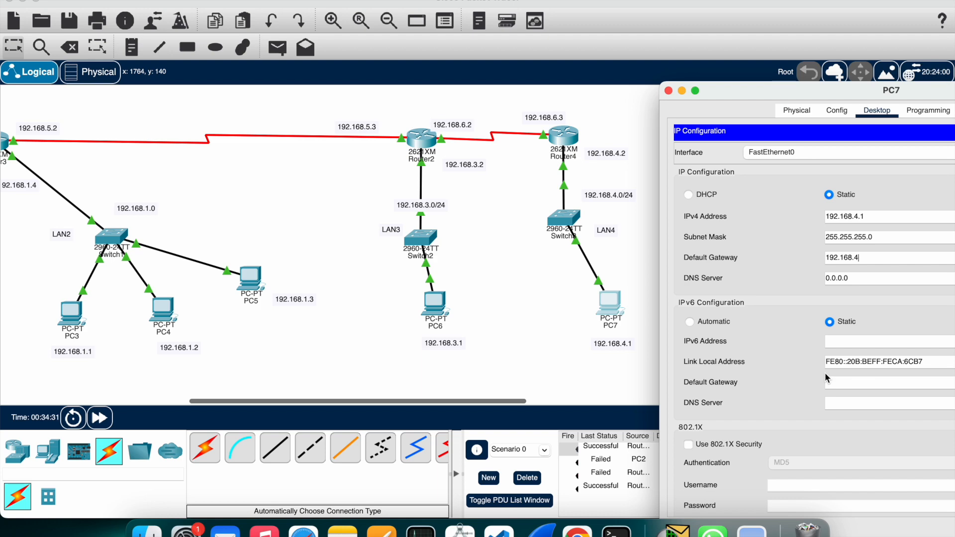
{"action": "left_click", "coordinate": [669, 90]}
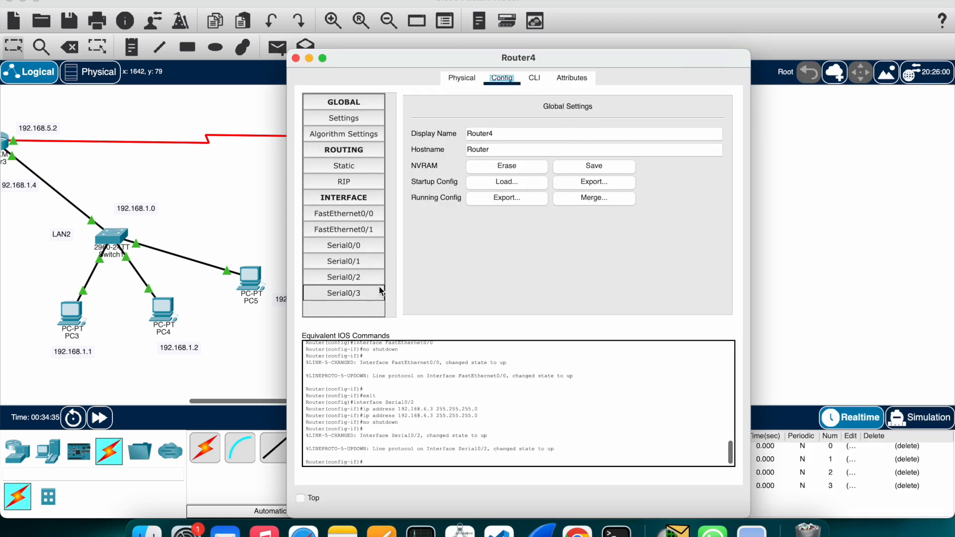
Step: Check the FastEthernet0/0 address settings of Router4 and look over the whole topology
{"action": "left_click", "coordinate": [358, 214]}
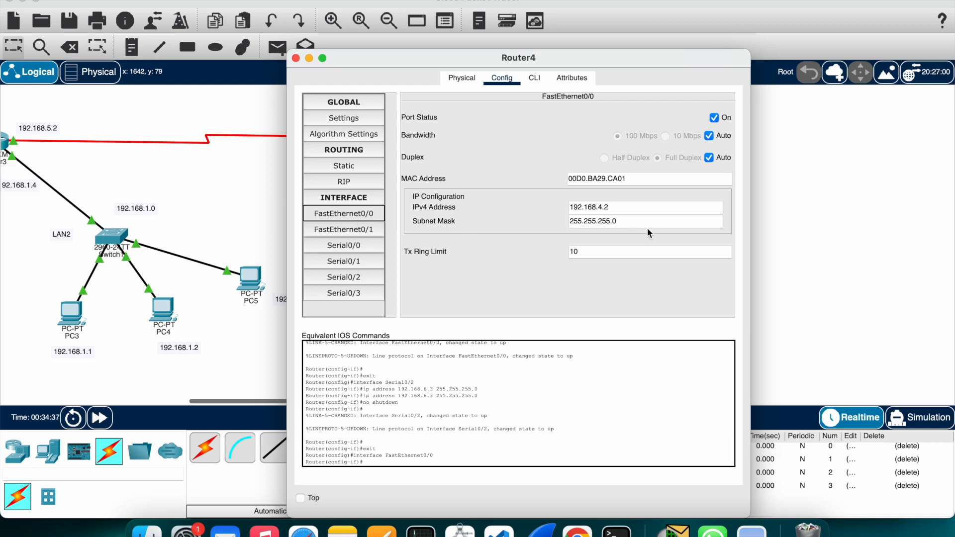
{"action": "left_click", "coordinate": [296, 59]}
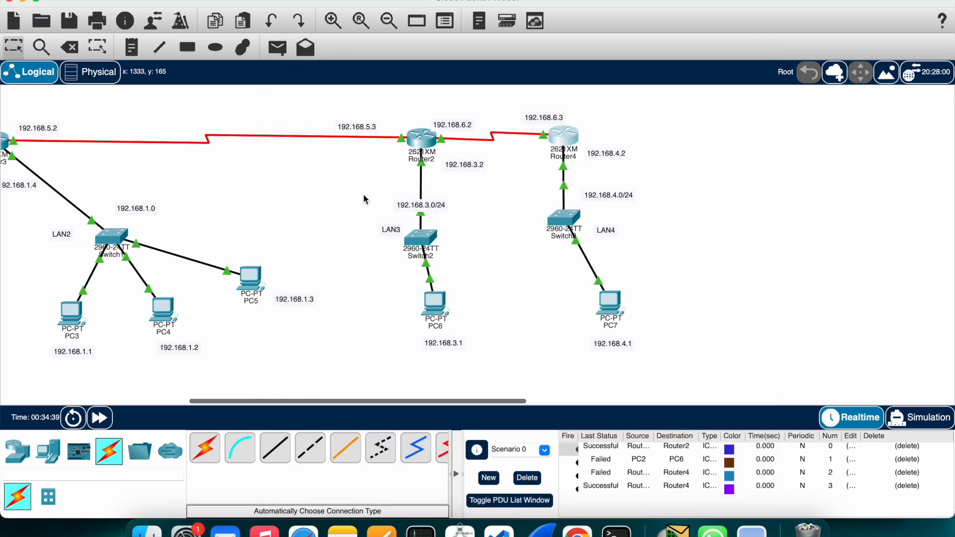
{"action": "scroll", "coordinate": [363, 194], "scroll_direction": "left", "scroll_amount": 10}
{"action": "scroll", "coordinate": [364, 199], "scroll_direction": "right", "scroll_amount": 4}
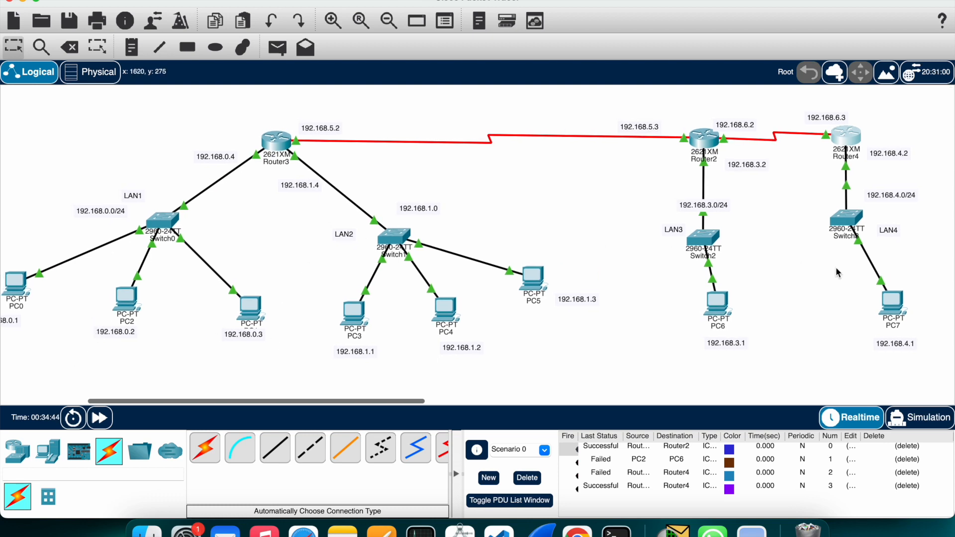
{"action": "scroll", "coordinate": [837, 272], "scroll_direction": "right", "scroll_amount": 10}
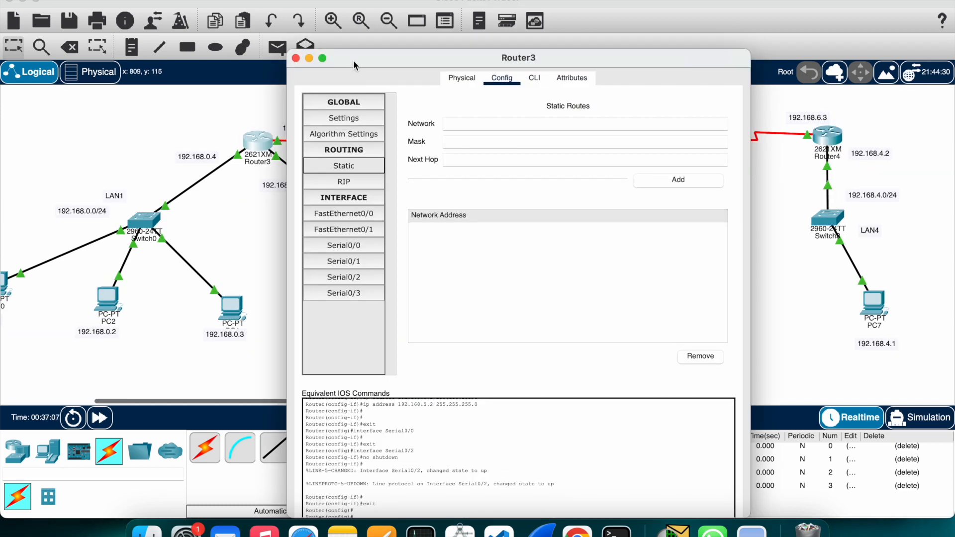
Step: Close Router3's configuration window and delete every entry from the PDU list
{"action": "left_click_drag", "start_coordinate": [354, 66], "coordinate": [399, 151]}
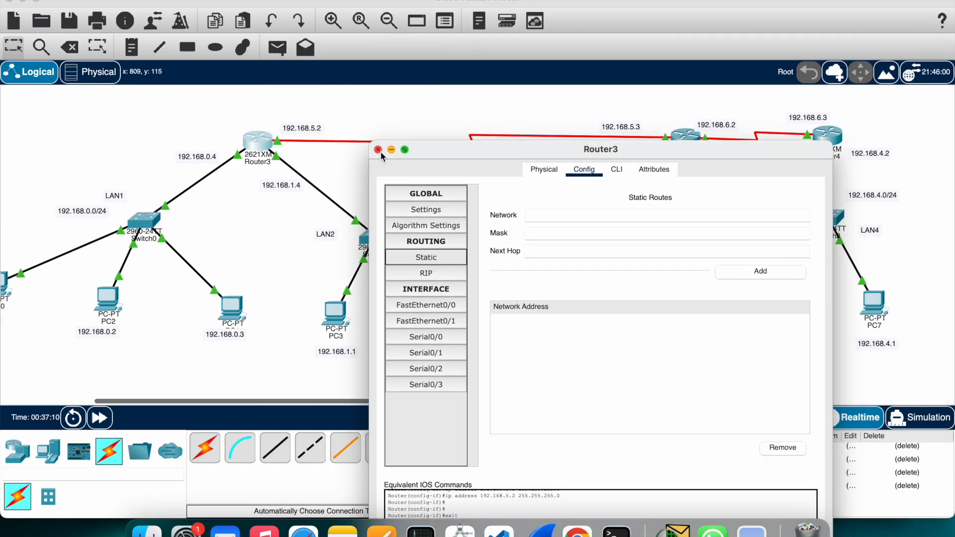
{"action": "left_click", "coordinate": [378, 150]}
{"action": "scroll", "coordinate": [606, 249], "scroll_direction": "right", "scroll_amount": 20}
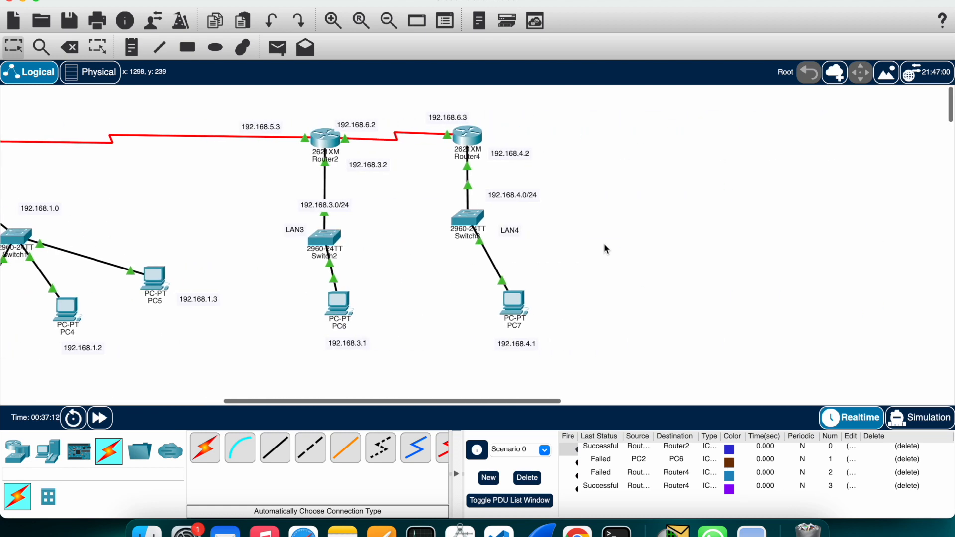
{"action": "scroll", "coordinate": [606, 249], "scroll_direction": "left", "scroll_amount": 10}
{"action": "left_click", "coordinate": [907, 447]}
{"action": "left_click", "coordinate": [907, 446]}
{"action": "left_click", "coordinate": [907, 446]}
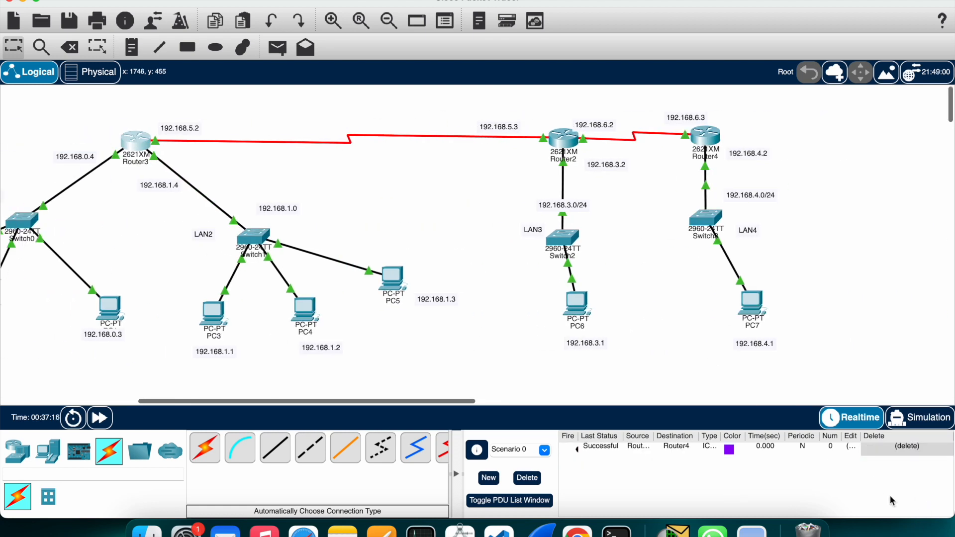
{"action": "left_click", "coordinate": [907, 446]}
Step: Open Router3's static routing settings and enter 192.168.3.0 as the destination network
{"action": "scroll", "coordinate": [302, 143], "scroll_direction": "left", "scroll_amount": 5}
{"action": "left_click", "coordinate": [302, 143]}
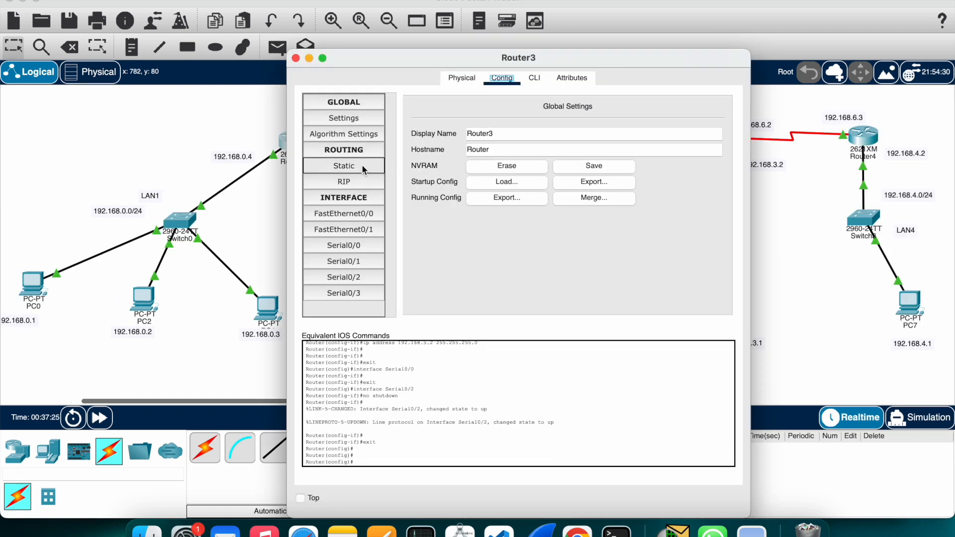
{"action": "left_click", "coordinate": [362, 165]}
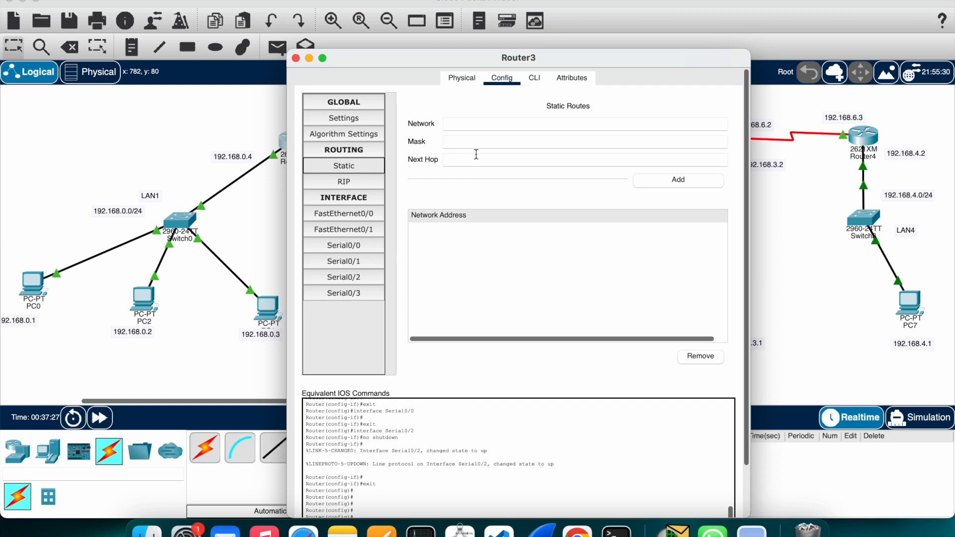
{"action": "left_click", "coordinate": [469, 124]}
{"action": "left_click_drag", "start_coordinate": [386, 60], "coordinate": [251, 151]}
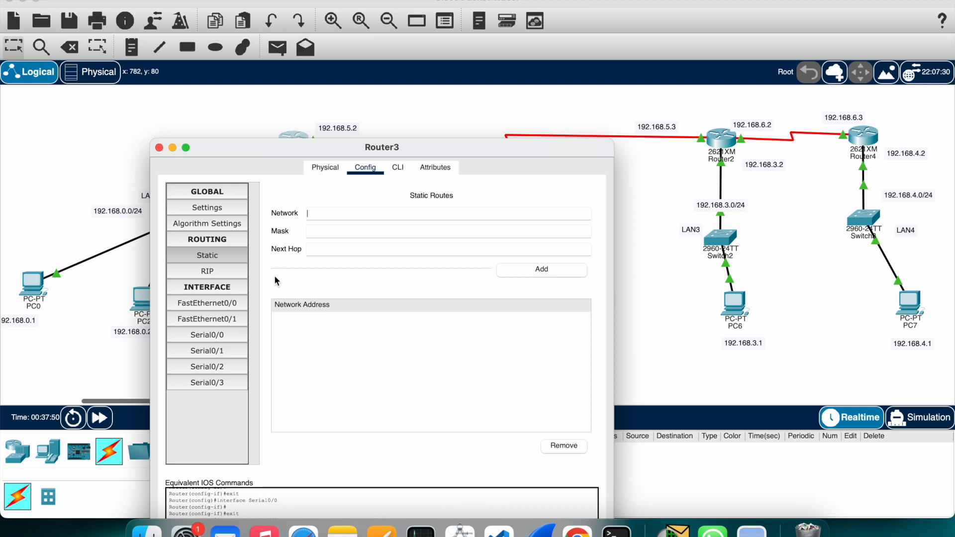
{"action": "type", "text": "192.168.1.1"}
{"action": "key", "text": "BackSpace"}
{"action": "key", "text": "BackSpace"}
{"action": "key", "text": "BackSpace"}
{"action": "left_click_drag", "start_coordinate": [280, 146], "coordinate": [274, 125]}
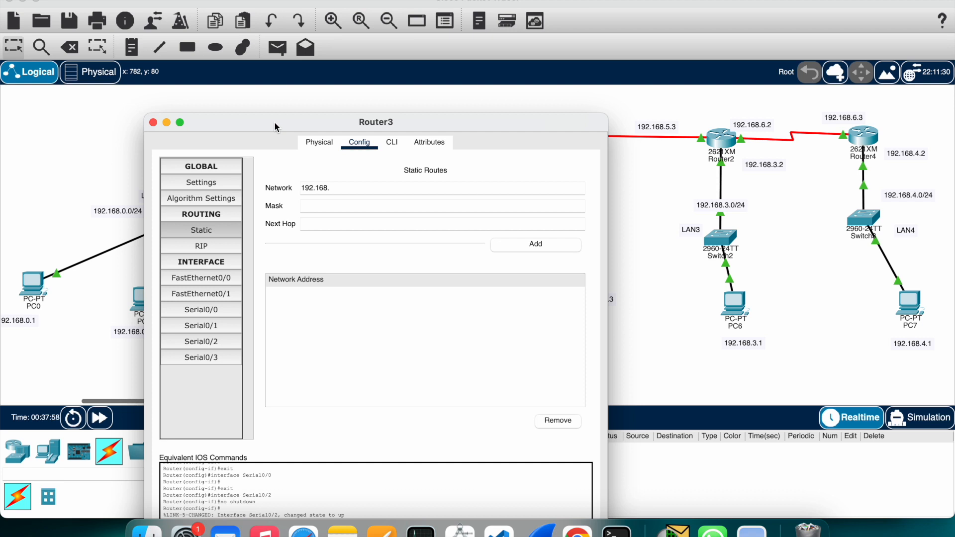
{"action": "type", "text": "3.0"}
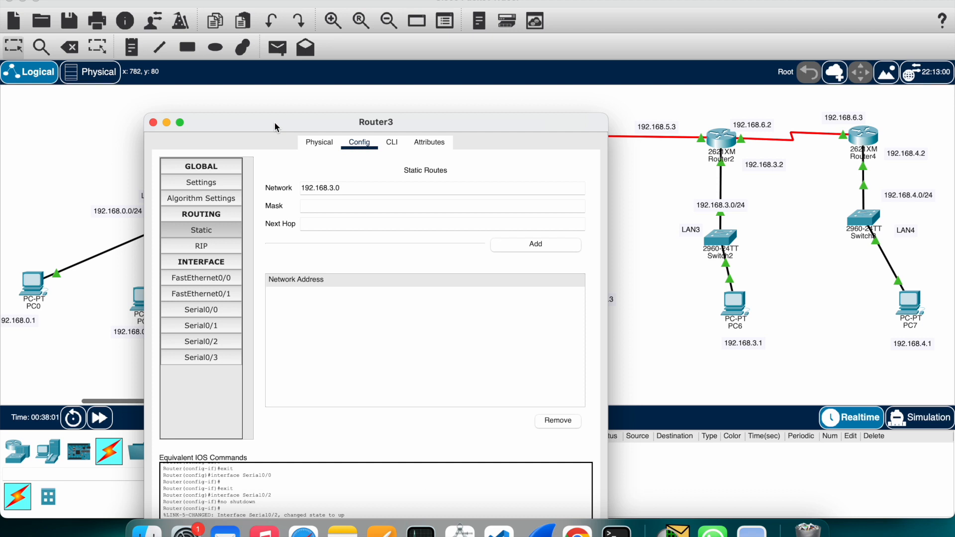
Step: Set the mask of Router3's new static route to 255.255.255.0
{"action": "key", "text": "Tab"}
{"action": "left_click_drag", "start_coordinate": [275, 123], "coordinate": [483, 176]}
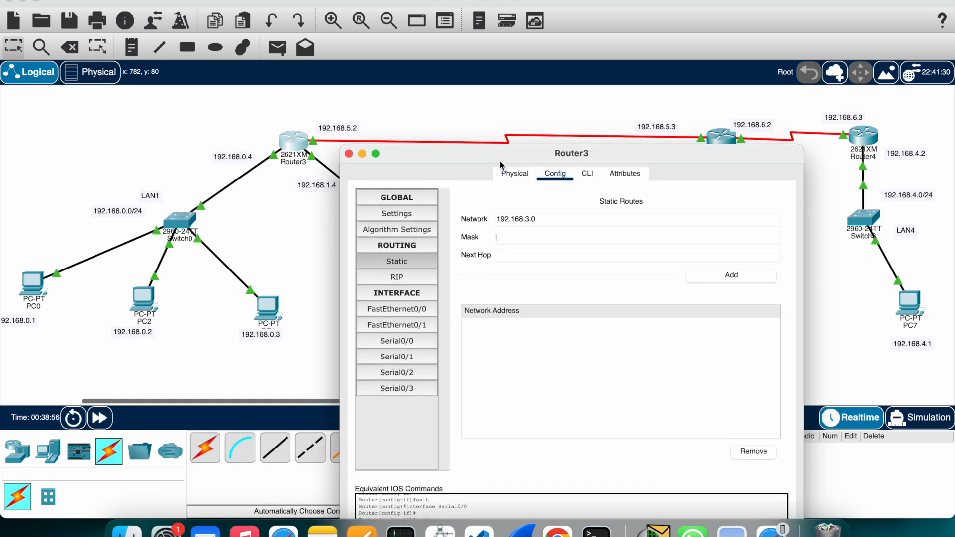
{"action": "left_click", "coordinate": [514, 235]}
{"action": "type", "text": "255.255.255.0"}
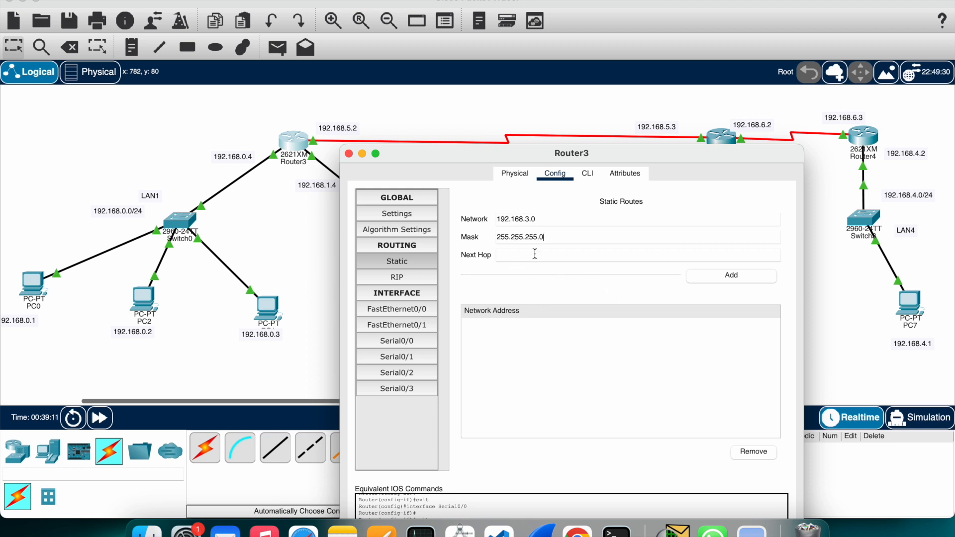
{"action": "double_click", "coordinate": [555, 240]}
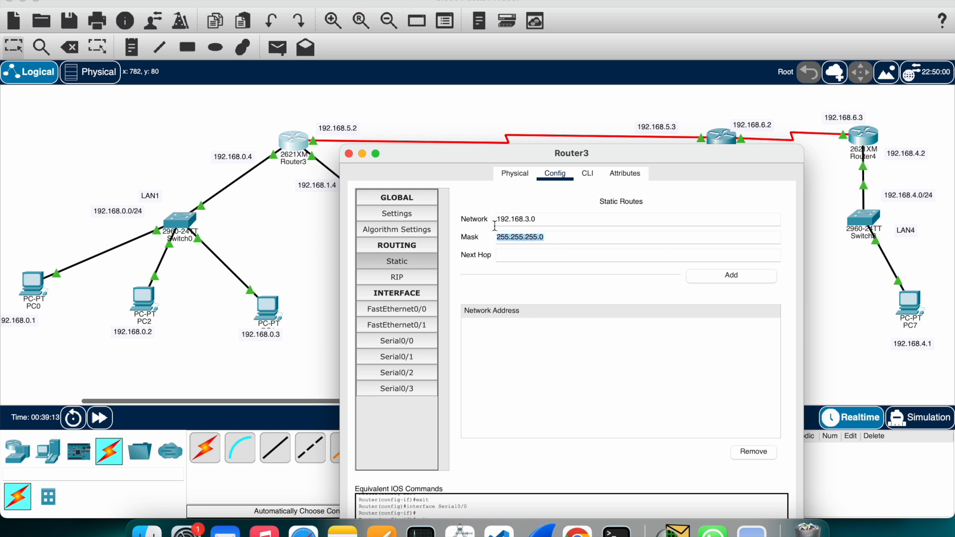
{"action": "left_click", "coordinate": [551, 254]}
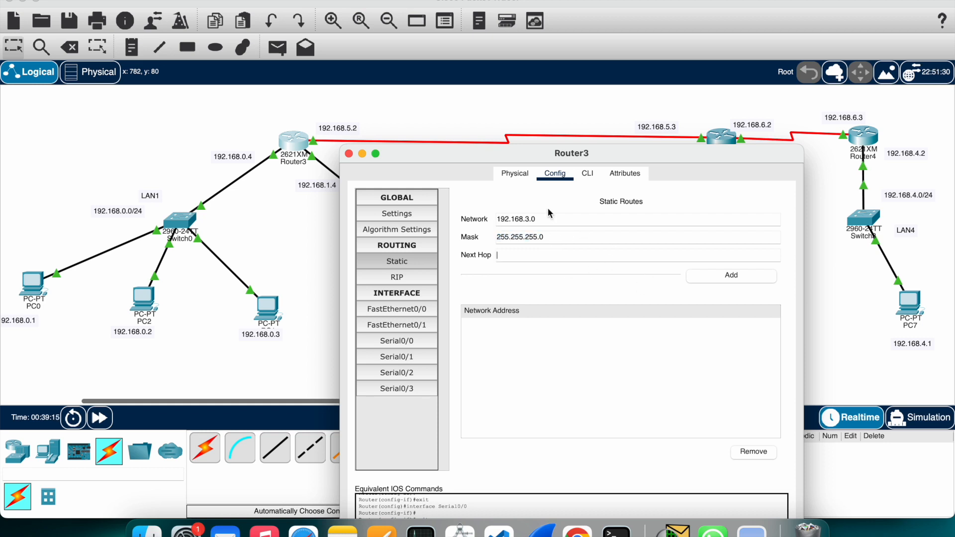
{"action": "left_click_drag", "start_coordinate": [466, 159], "coordinate": [441, 149]}
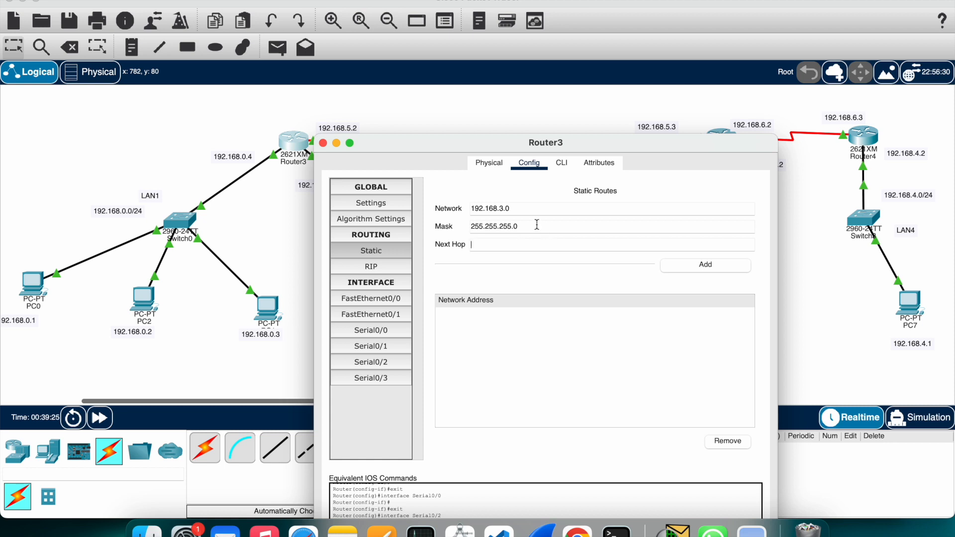
{"action": "left_click_drag", "start_coordinate": [536, 225], "coordinate": [441, 225]}
{"action": "left_click", "coordinate": [537, 240]}
{"action": "left_click_drag", "start_coordinate": [417, 151], "coordinate": [253, 118]}
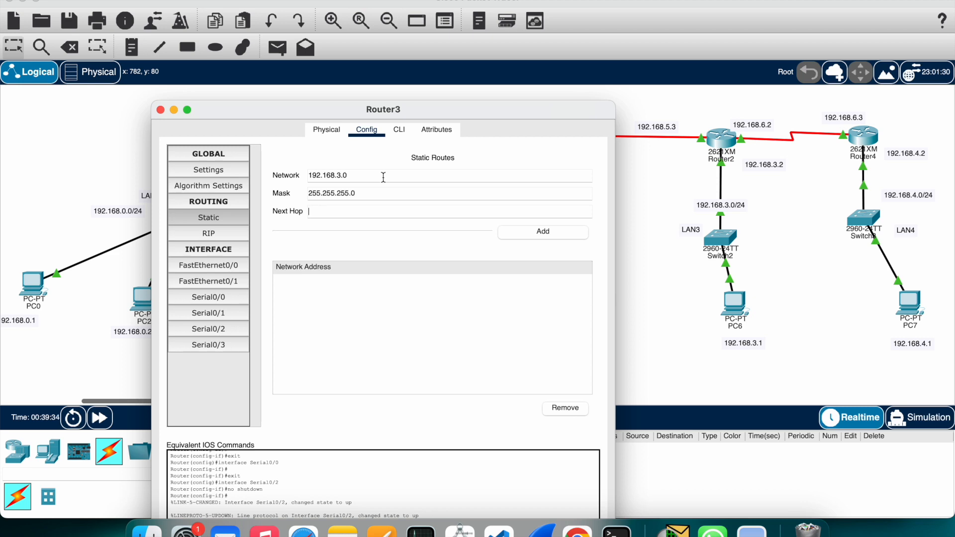
{"action": "left_click_drag", "start_coordinate": [399, 118], "coordinate": [410, 214]}
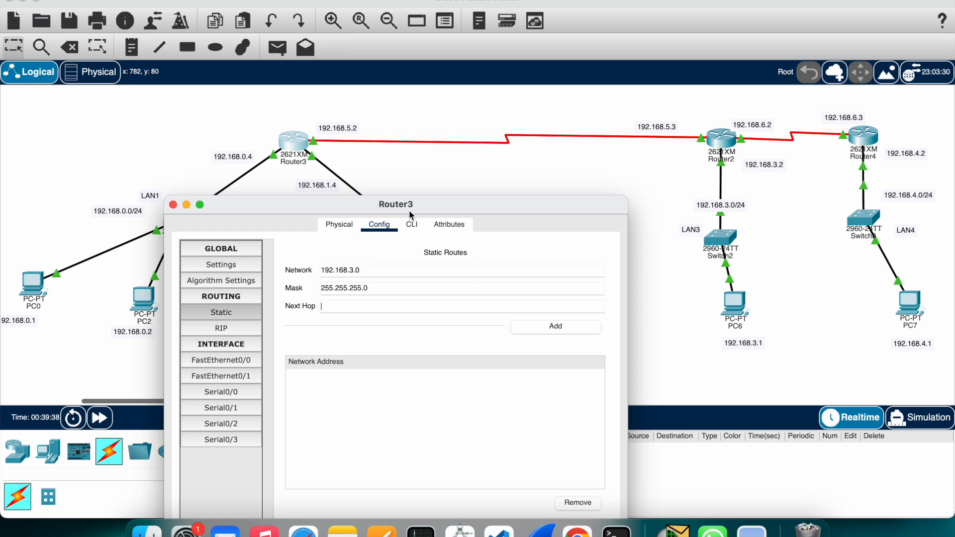
{"action": "left_click_drag", "start_coordinate": [443, 206], "coordinate": [427, 81]}
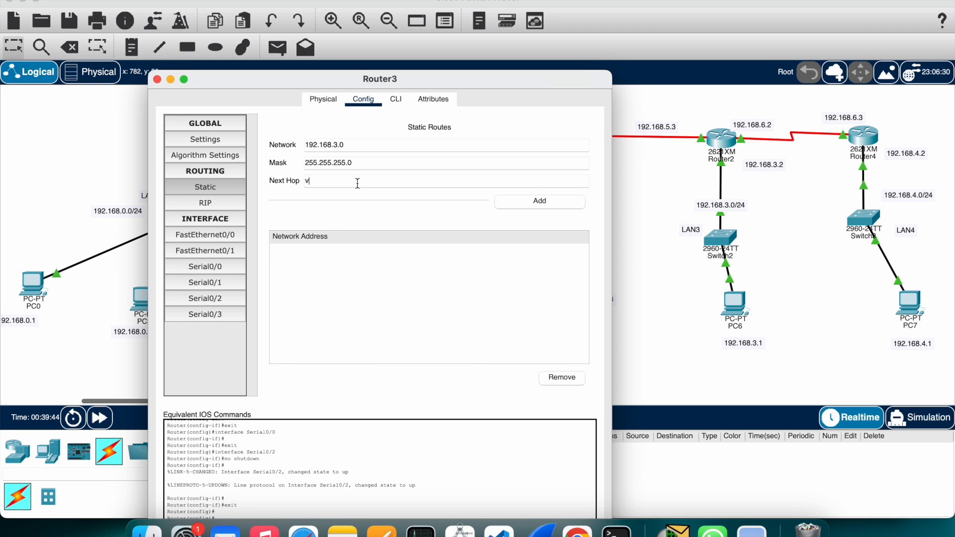
Step: Set the route's next hop to 192.168.5.3 and add it to Router3's static routes
{"action": "type", "text": "192.168.1.1"}
{"action": "key", "text": "BackSpace"}
{"action": "type", "text": "5.3"}
{"action": "left_click", "coordinate": [539, 204]}
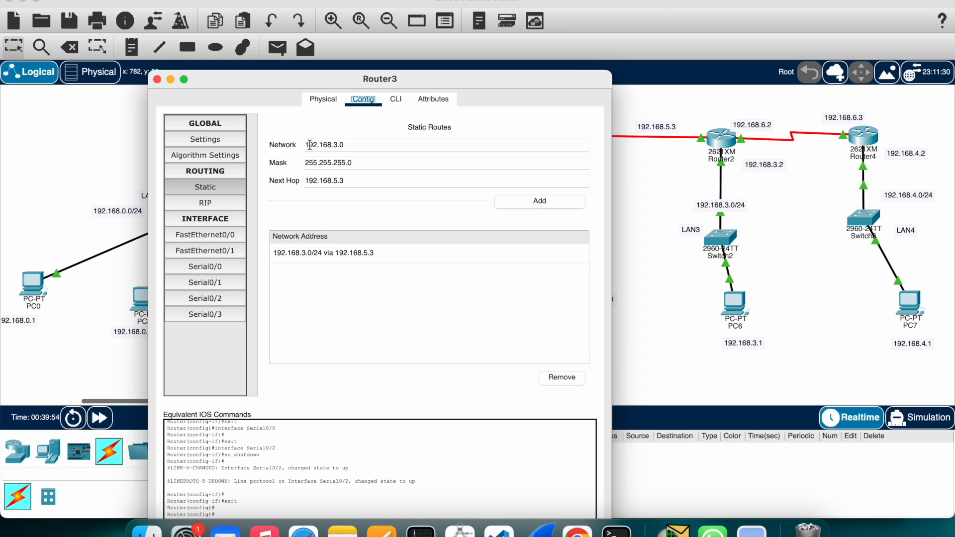
Step: Add a static route on Router3 to network 192.168.6.0, mask 255.255.255.0, via next hop 192.168.5.3
{"action": "left_click_drag", "start_coordinate": [365, 148], "coordinate": [300, 150]}
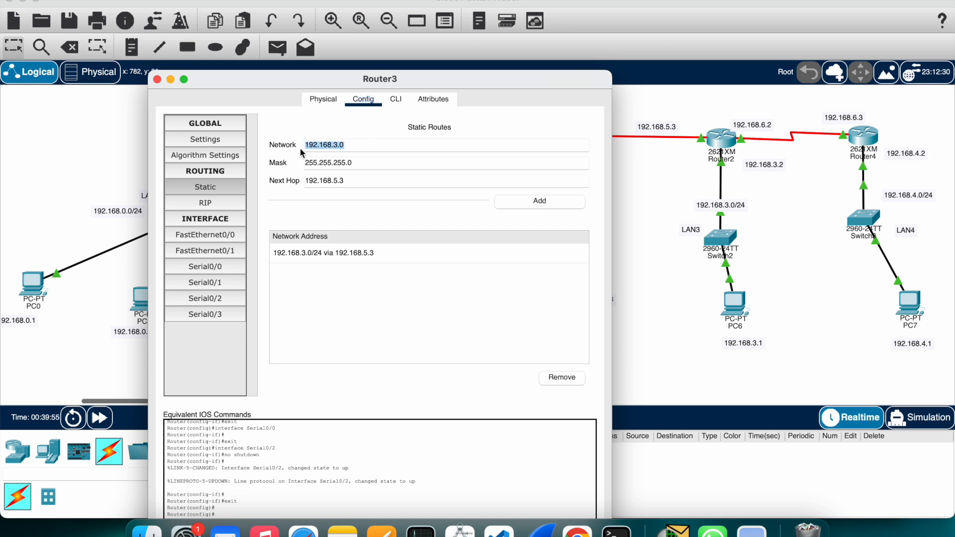
{"action": "type", "text": "192.168.1.1"}
{"action": "key", "text": "BackSpace"}
{"action": "key", "text": "BackSpace"}
{"action": "key", "text": "BackSpace"}
{"action": "type", "text": "6"}
{"action": "type", "text": ".0"}
{"action": "left_click", "coordinate": [373, 181]}
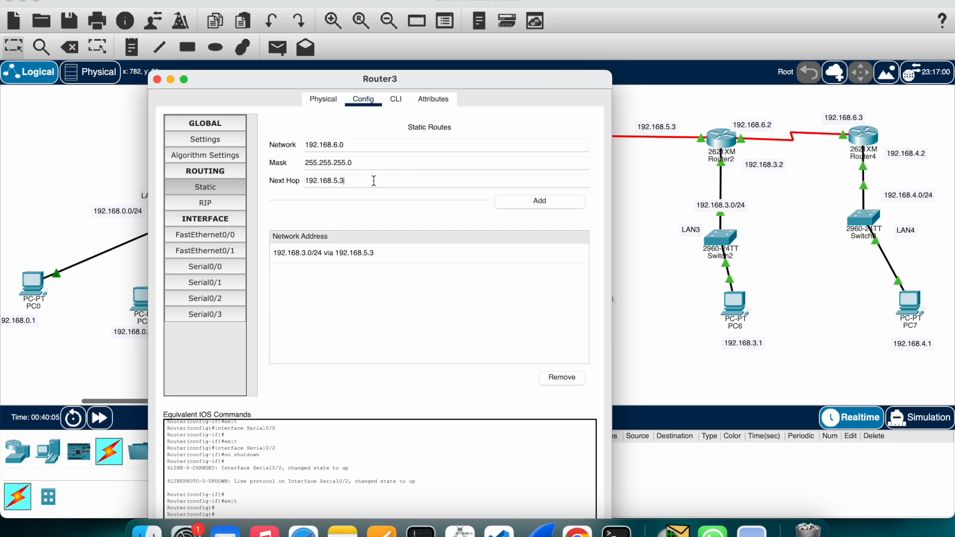
{"action": "left_click_drag", "start_coordinate": [360, 164], "coordinate": [304, 150]}
{"action": "left_click", "coordinate": [317, 145]}
{"action": "left_click", "coordinate": [353, 180]}
{"action": "left_click", "coordinate": [547, 199]}
Step: Add a static route on Router3 to network 192.168.4.0 via 192.168.5.3 and close its configuration window
{"action": "left_click", "coordinate": [358, 145]}
{"action": "key", "text": "BackSpace"}
{"action": "key", "text": "BackSpace"}
{"action": "key", "text": "BackSpace"}
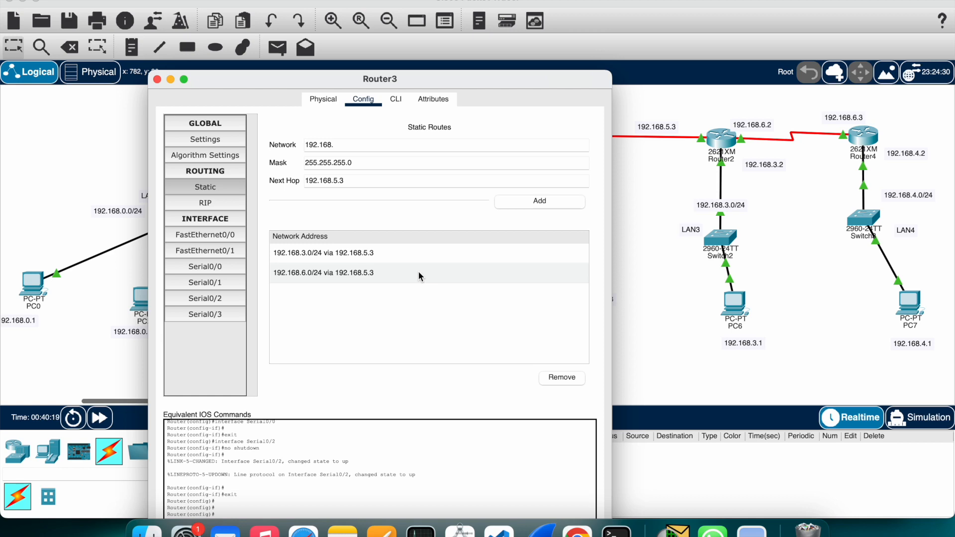
{"action": "type", "text": "4.0"}
{"action": "left_click_drag", "start_coordinate": [400, 81], "coordinate": [324, 97]}
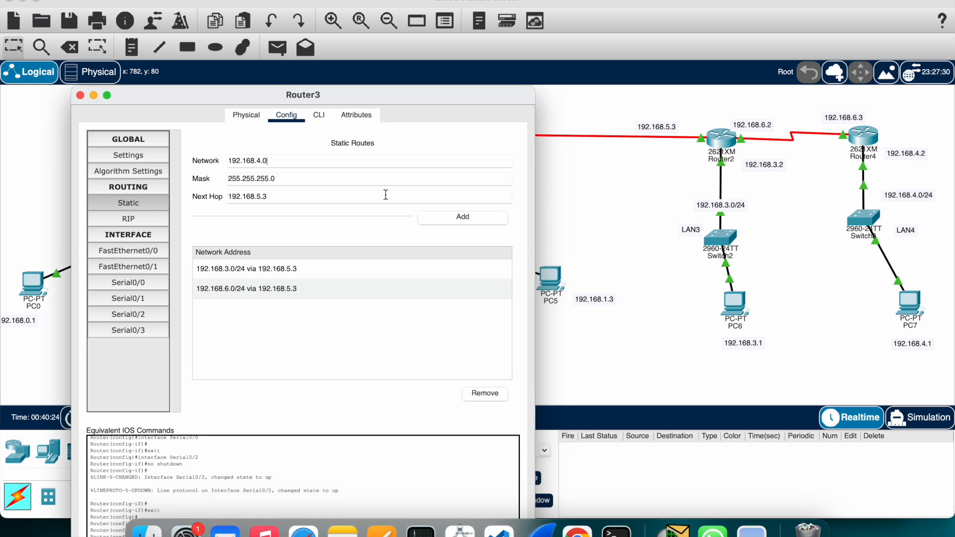
{"action": "left_click", "coordinate": [455, 219]}
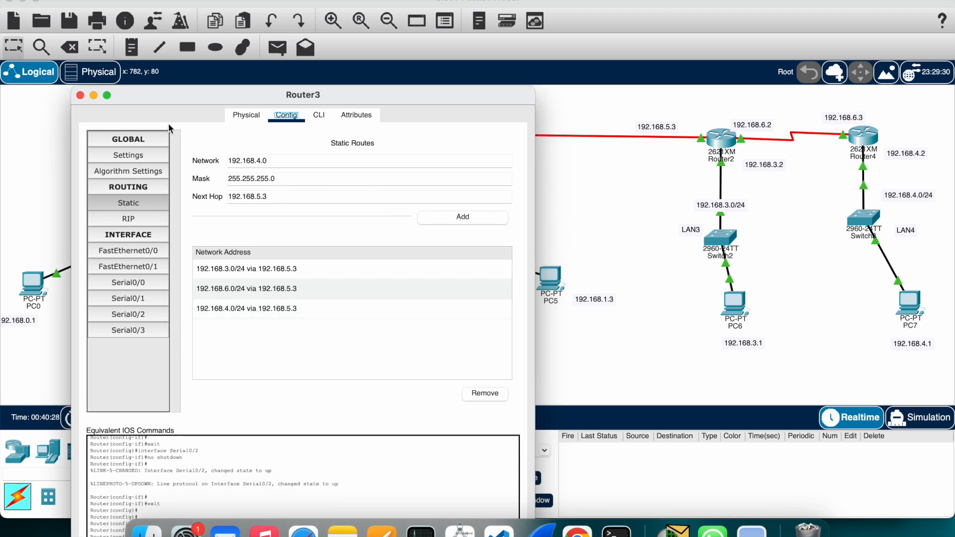
{"action": "left_click", "coordinate": [80, 95]}
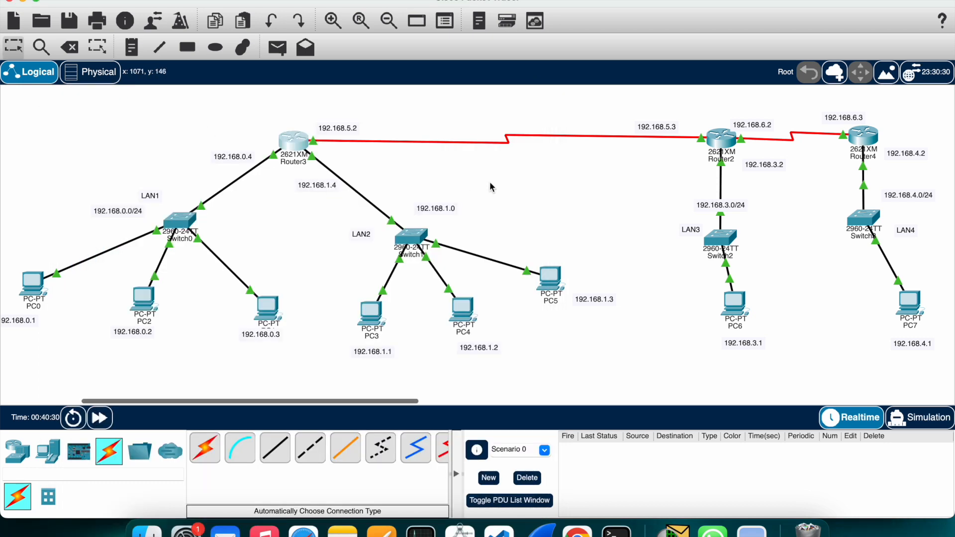
{"action": "scroll", "coordinate": [490, 184], "scroll_direction": "right", "scroll_amount": 3}
{"action": "scroll", "coordinate": [490, 183], "scroll_direction": "right", "scroll_amount": 2}
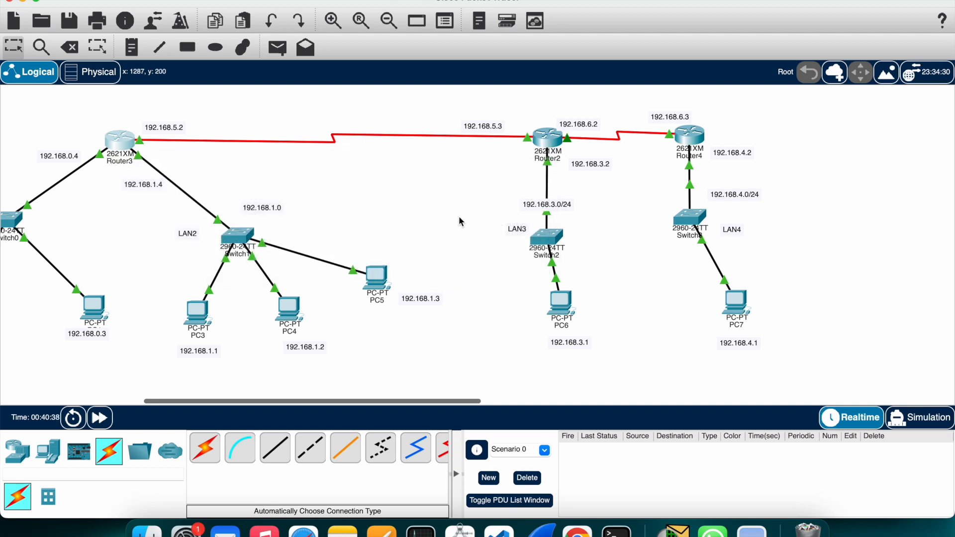
Step: Start a static route on Router2 with network 192.168.0.0 and mask 255.255.255.0
{"action": "double_click", "coordinate": [547, 137]}
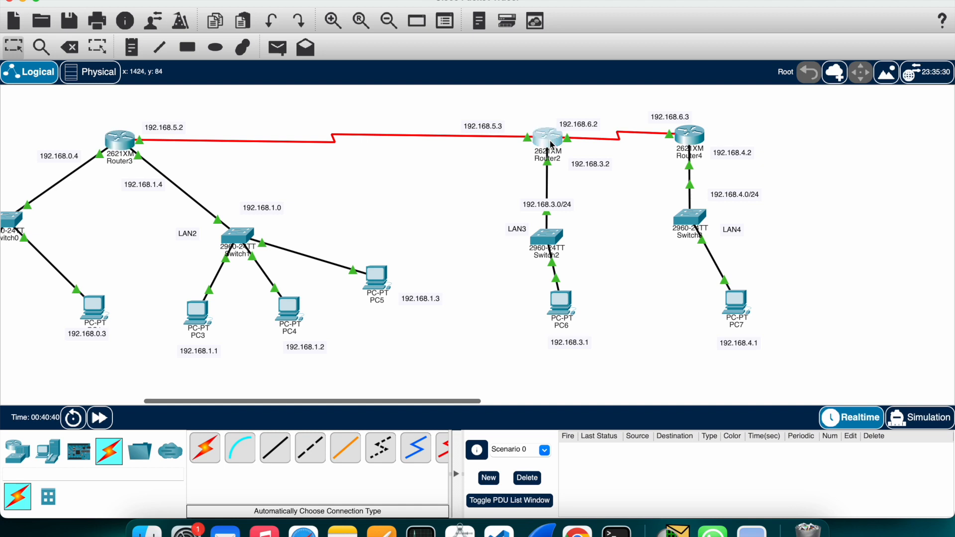
{"action": "left_click", "coordinate": [382, 247]}
{"action": "left_click", "coordinate": [344, 166]}
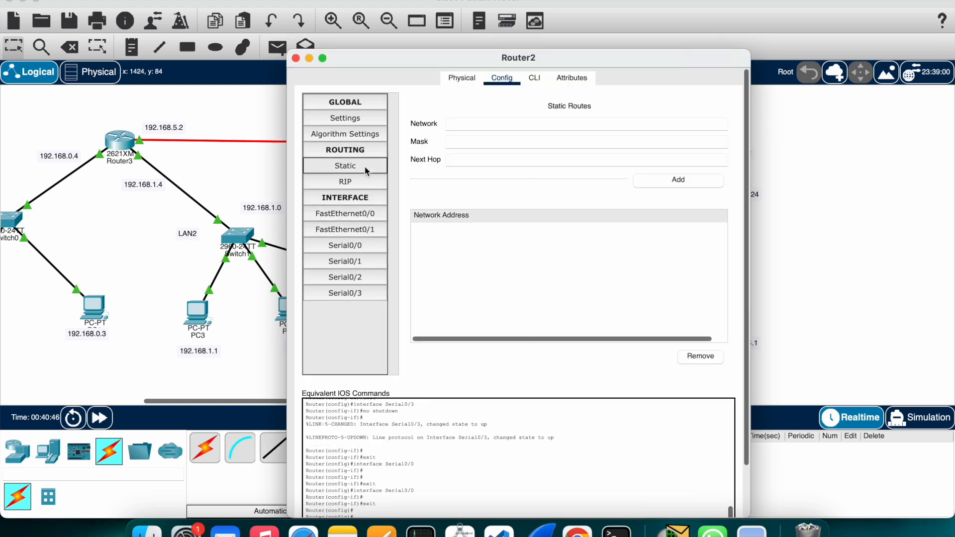
{"action": "type", "text": "192.168.1.1"}
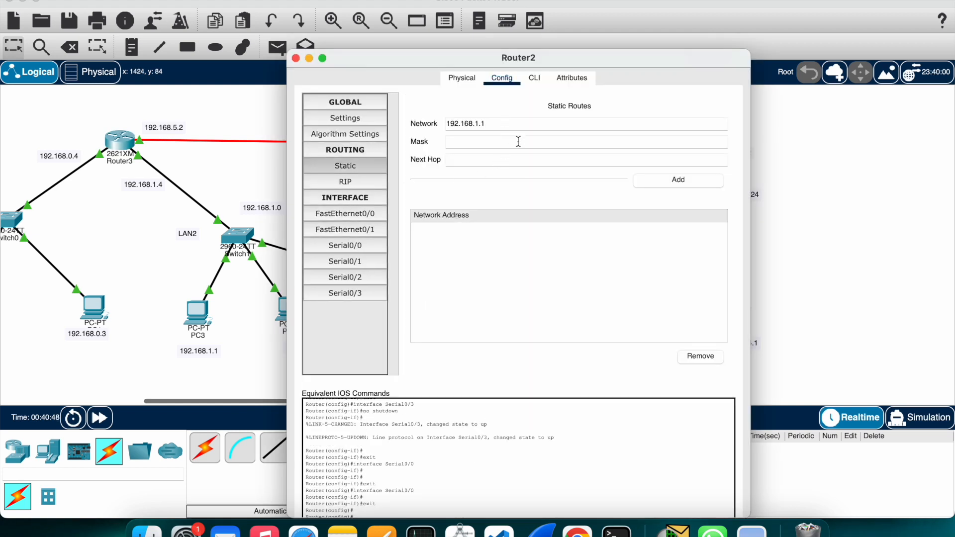
{"action": "key", "text": "BackSpace"}
{"action": "key", "text": "BackSpace"}
{"action": "type", "text": "0.0"}
{"action": "type", "text": "255.25"}
{"action": "type", "text": "5.255.0"}
Step: Set the next hop to 192.168.5.2 and add the route to Router2's static routes
{"action": "left_click_drag", "start_coordinate": [411, 68], "coordinate": [553, 187]}
{"action": "left_click_drag", "start_coordinate": [552, 184], "coordinate": [550, 180]}
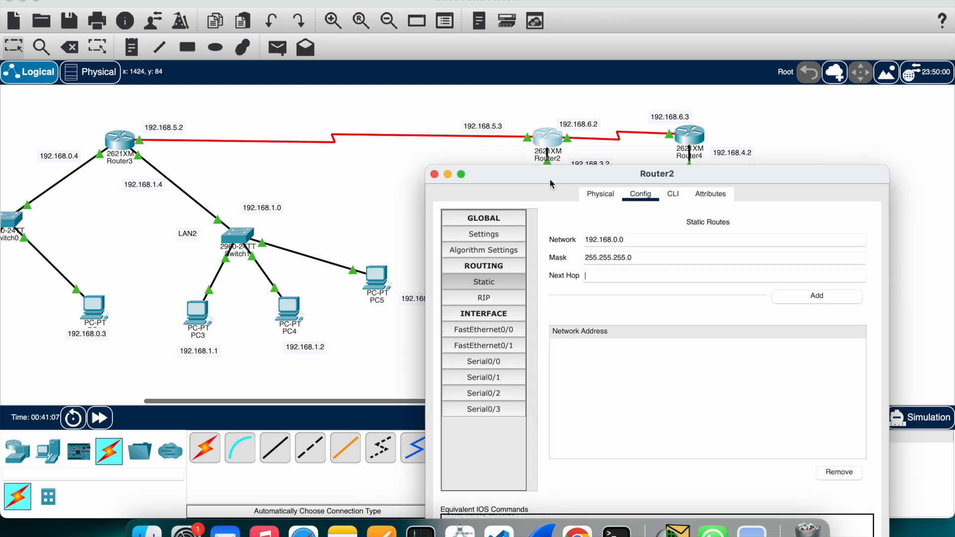
{"action": "left_click_drag", "start_coordinate": [550, 180], "coordinate": [437, 160]}
{"action": "type", "text": "192.168.1.1"}
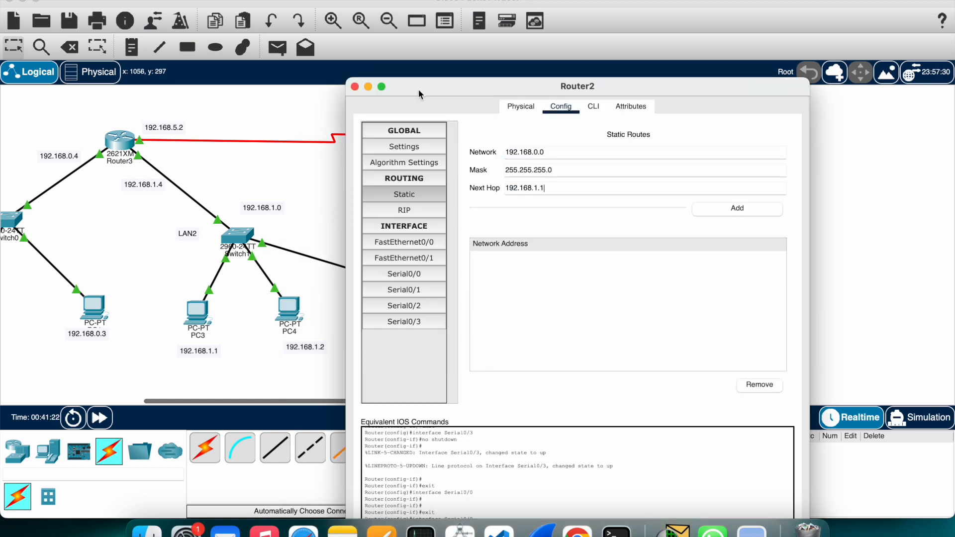
{"action": "left_click_drag", "start_coordinate": [554, 188], "coordinate": [494, 190]}
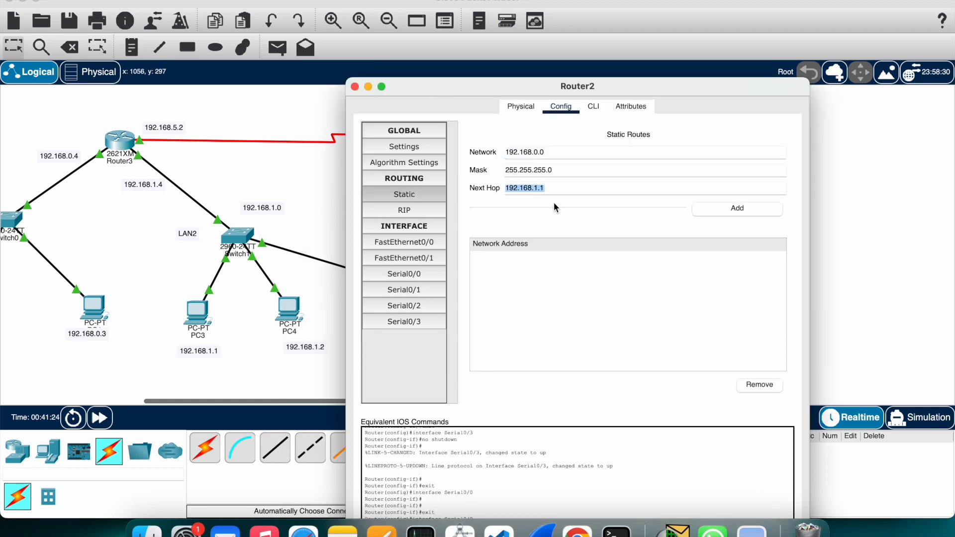
{"action": "left_click", "coordinate": [555, 185]}
{"action": "key", "text": "BackSpace"}
{"action": "key", "text": "BackSpace"}
{"action": "key", "text": "BackSpace"}
{"action": "type", "text": "5"}
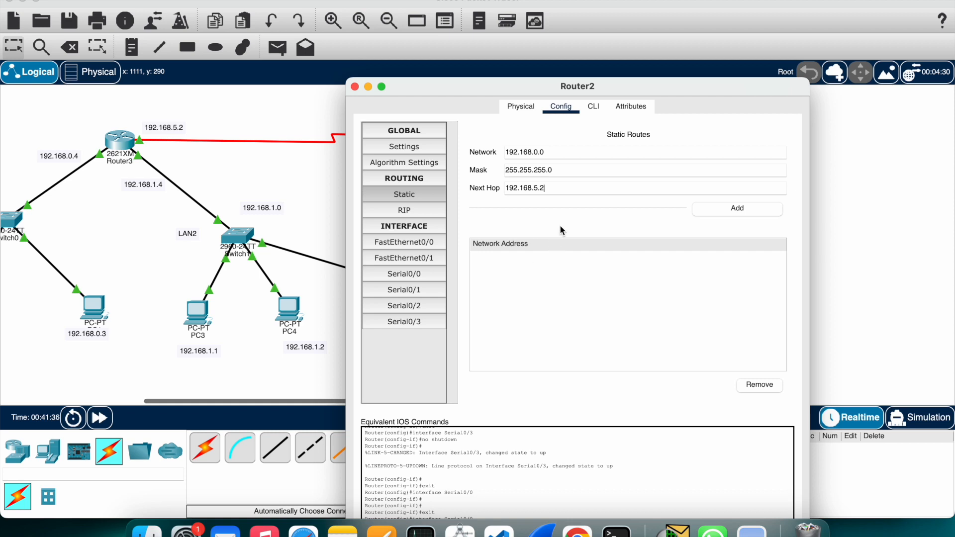
{"action": "left_click_drag", "start_coordinate": [556, 154], "coordinate": [504, 154]}
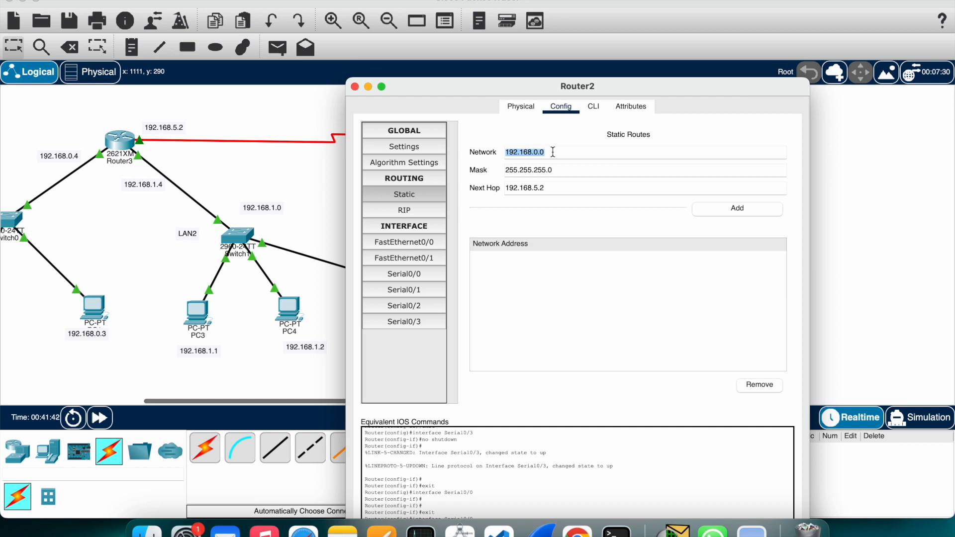
{"action": "left_click", "coordinate": [565, 202]}
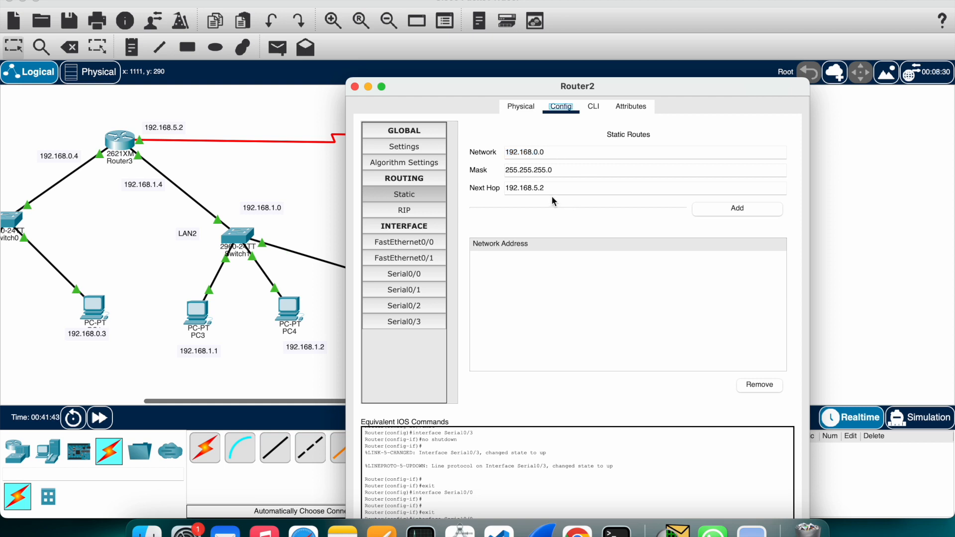
{"action": "left_click", "coordinate": [724, 211]}
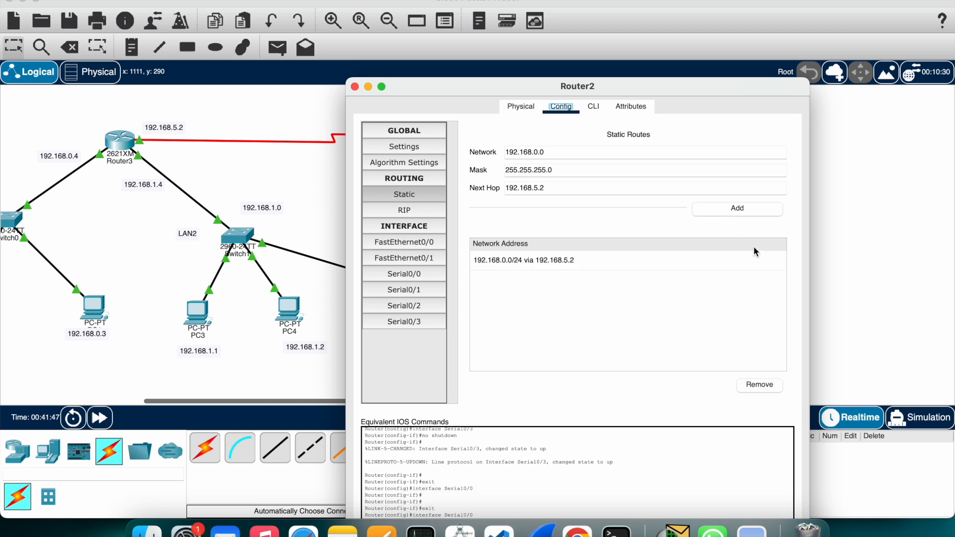
Step: Add a static route on Router2 to network 192.168.1.0, mask 255.255.255.0, via next hop 192.168.5.2
{"action": "double_click", "coordinate": [551, 154]}
{"action": "left_click", "coordinate": [554, 151]}
{"action": "key", "text": "BackSpace"}
{"action": "key", "text": "BackSpace"}
{"action": "key", "text": "BackSpace"}
{"action": "type", "text": "1.0"}
{"action": "left_click", "coordinate": [726, 209]}
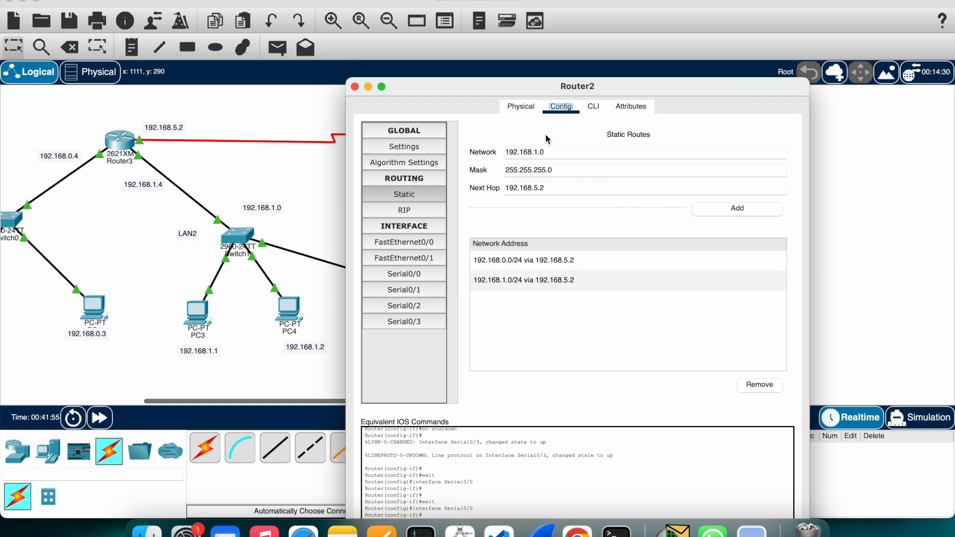
Step: Add a static route on Router2 to network 192.168.4.0 via next hop 192.168.6.3 and close its configuration window
{"action": "key", "text": "BackSpace"}
{"action": "key", "text": "BackSpace"}
{"action": "mouse_move", "coordinate": [617, 87]}
{"action": "left_mouse_down"}
{"action": "mouse_move", "coordinate": [358, 82]}
{"action": "mouse_move", "coordinate": [422, 76]}
{"action": "left_mouse_up"}
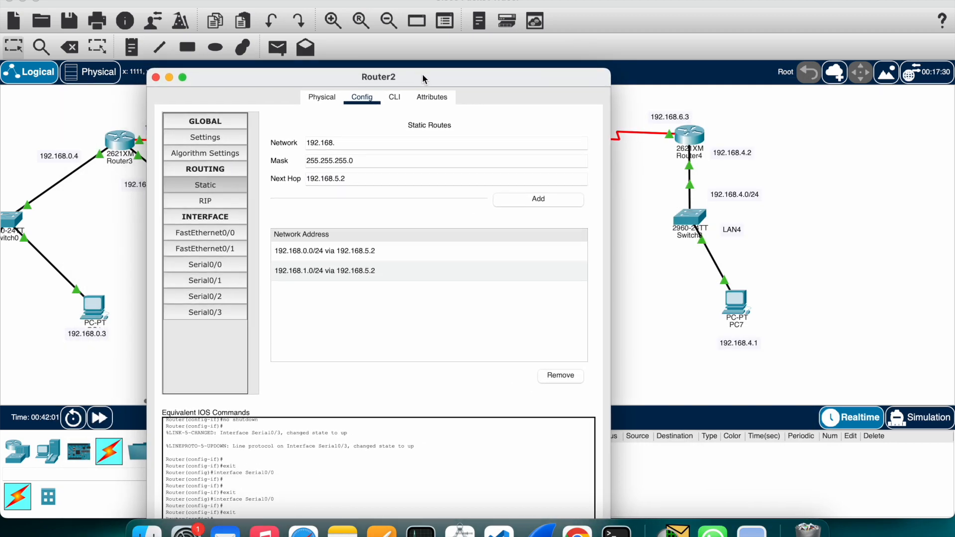
{"action": "type", "text": "4.0"}
{"action": "left_click", "coordinate": [355, 180]}
{"action": "key", "text": "BackSpace"}
{"action": "key", "text": "BackSpace"}
{"action": "key", "text": "BackSpace"}
{"action": "type", "text": "6"}
{"action": "left_click", "coordinate": [551, 202]}
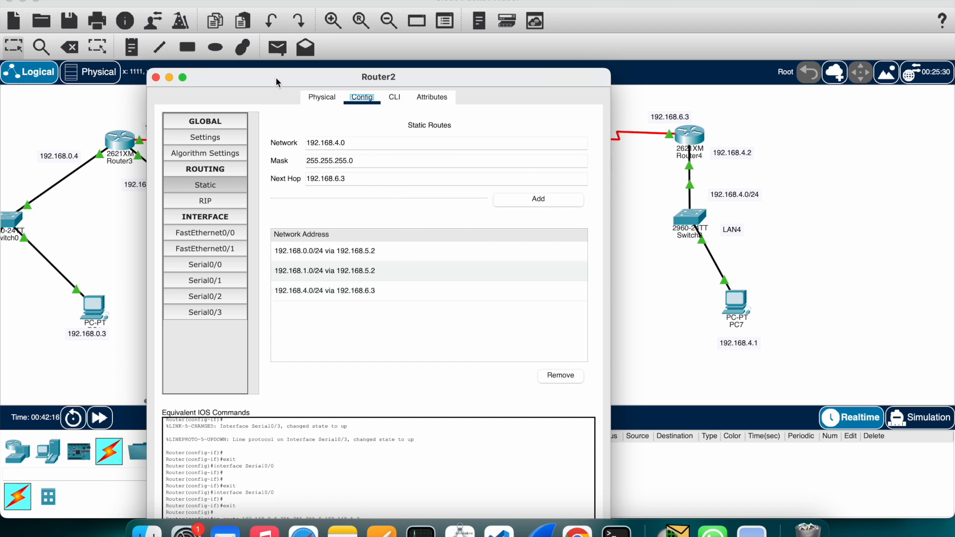
{"action": "left_click_drag", "start_coordinate": [276, 76], "coordinate": [574, 108]}
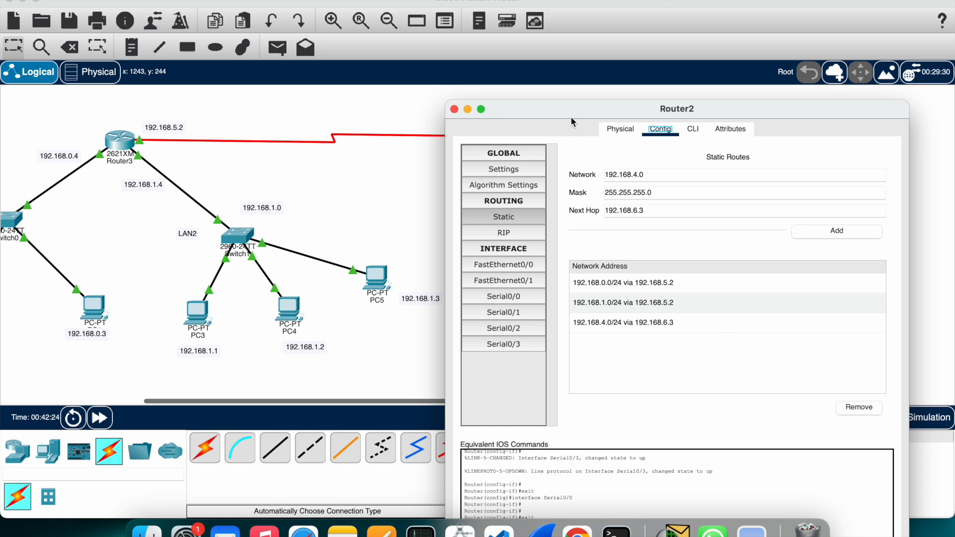
{"action": "left_click", "coordinate": [454, 109]}
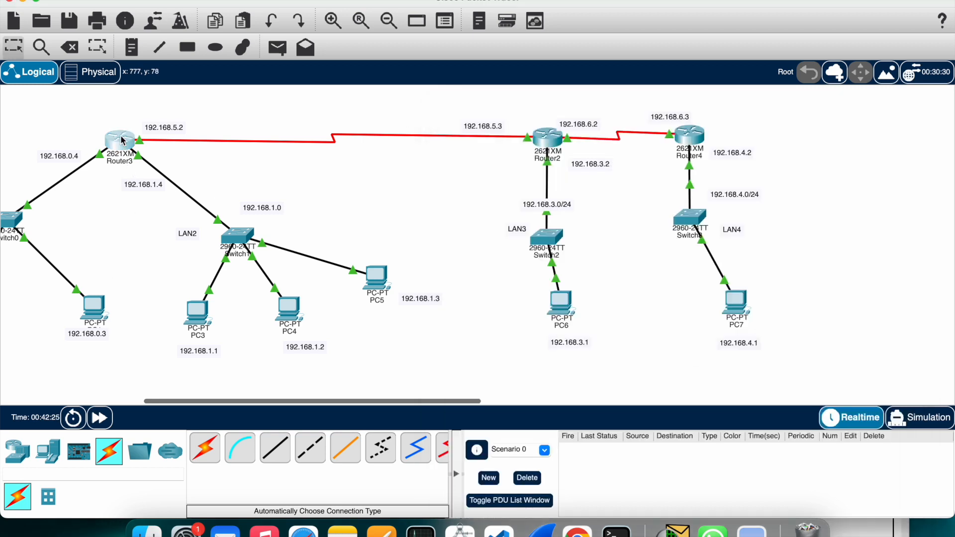
Step: Review the static routes configured on Router3 and close its configuration window
{"action": "left_click", "coordinate": [122, 141]}
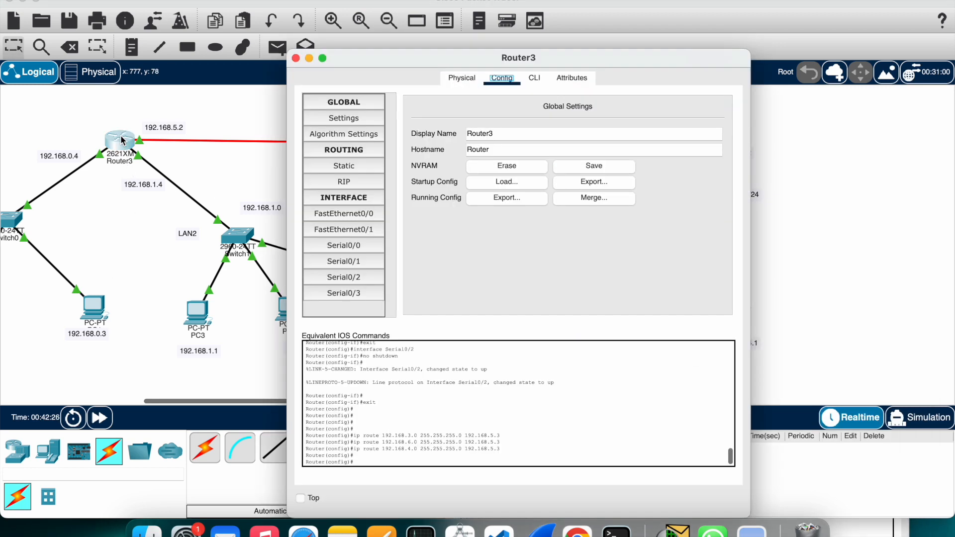
{"action": "left_click", "coordinate": [352, 172]}
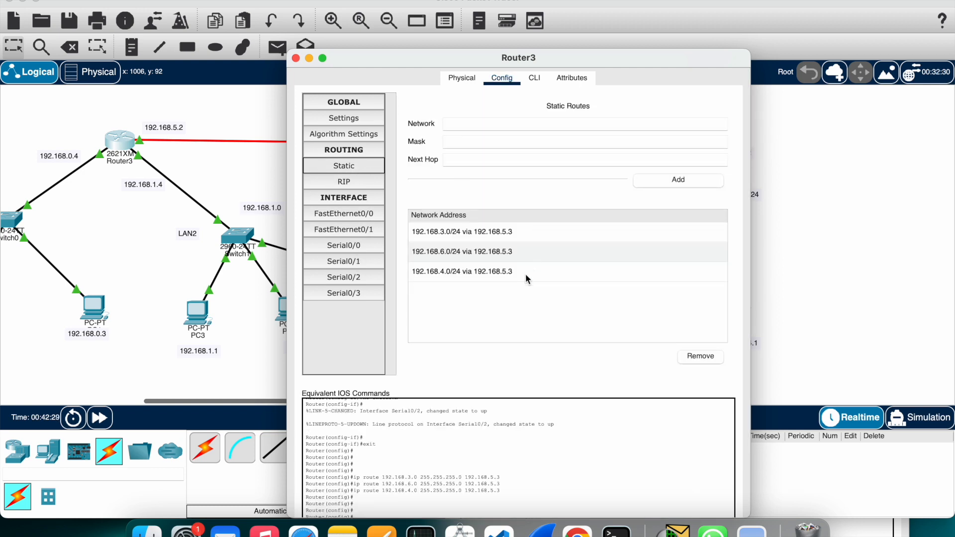
{"action": "left_click", "coordinate": [296, 58]}
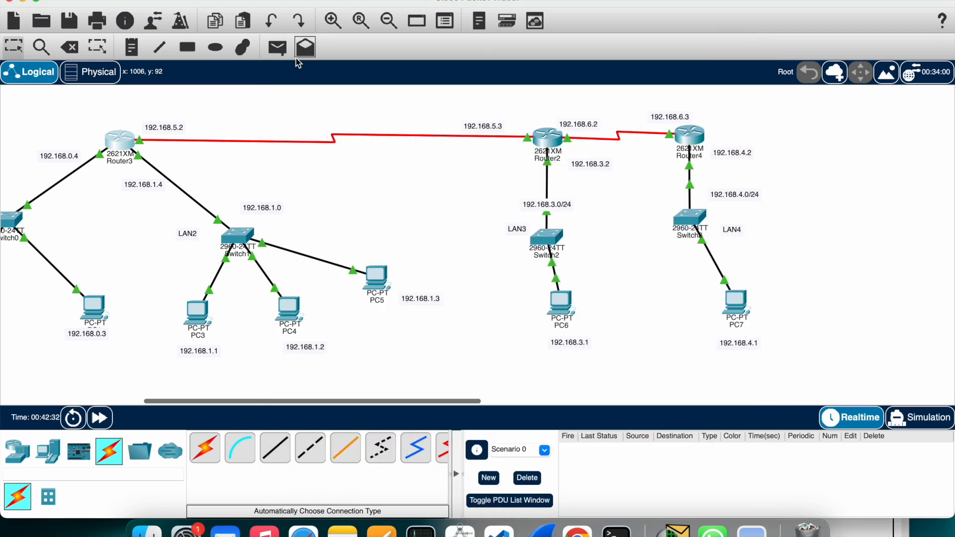
Step: Open Router4's static route settings and enter 192.168.3.0 as the destination network
{"action": "left_click", "coordinate": [690, 140]}
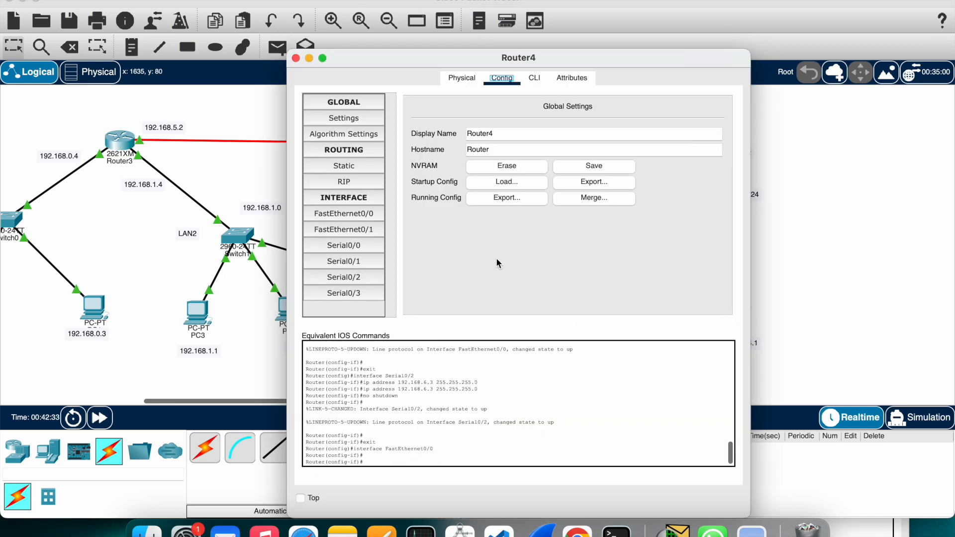
{"action": "left_click", "coordinate": [362, 174]}
{"action": "left_click", "coordinate": [485, 125]}
{"action": "type", "text": "192.168.1"}
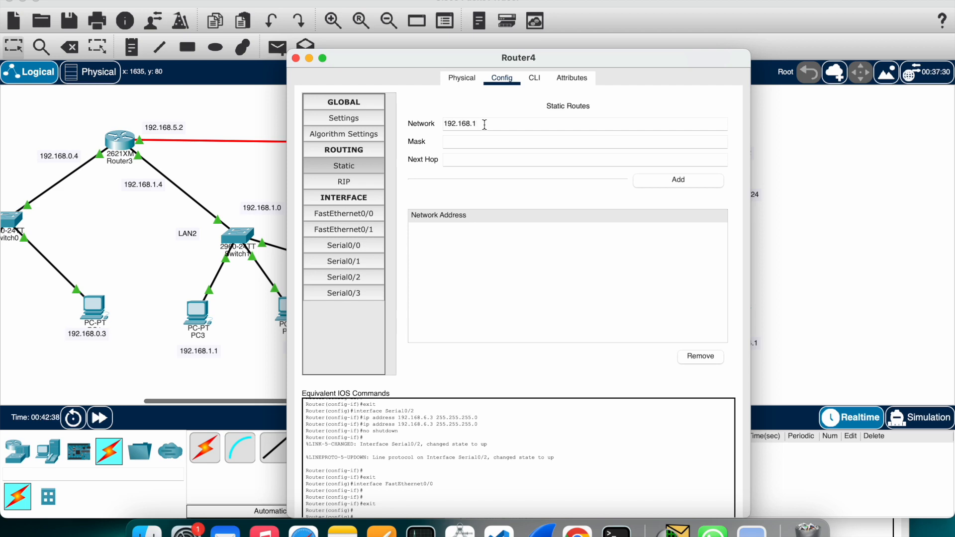
{"action": "left_click_drag", "start_coordinate": [418, 57], "coordinate": [199, 96]}
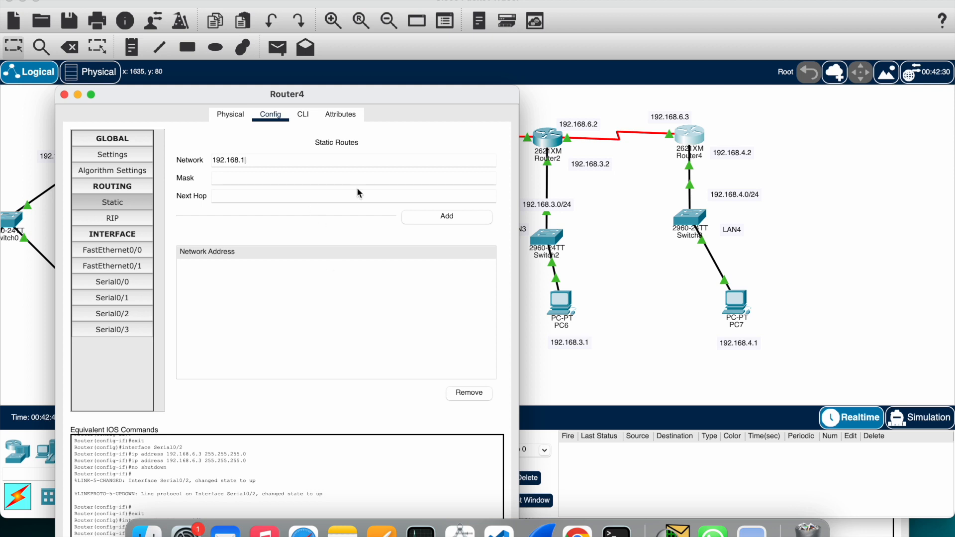
{"action": "mouse_move", "coordinate": [429, 98]}
{"action": "left_mouse_down"}
{"action": "mouse_move", "coordinate": [393, 95]}
{"action": "mouse_move", "coordinate": [416, 92]}
{"action": "left_mouse_up"}
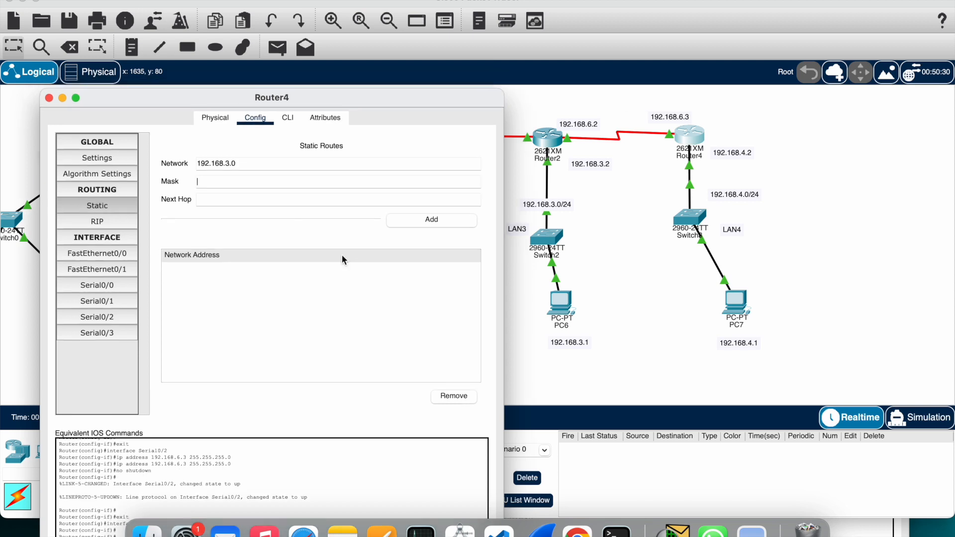
Step: Set the route's mask to 255.255.255.0 and next hop to 192.168.6.2, and add it to Router4's static routes
{"action": "type", "text": "255.255.255.0"}
{"action": "key", "text": "Tab"}
{"action": "type", "text": "192.168.1."}
{"action": "type", "text": "6"}
{"action": "type", "text": ".2"}
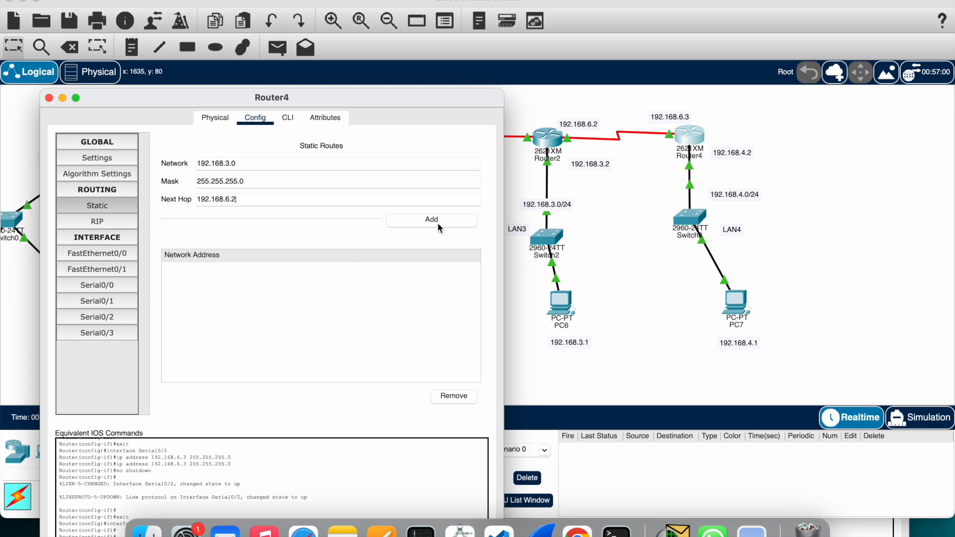
{"action": "left_click", "coordinate": [431, 219]}
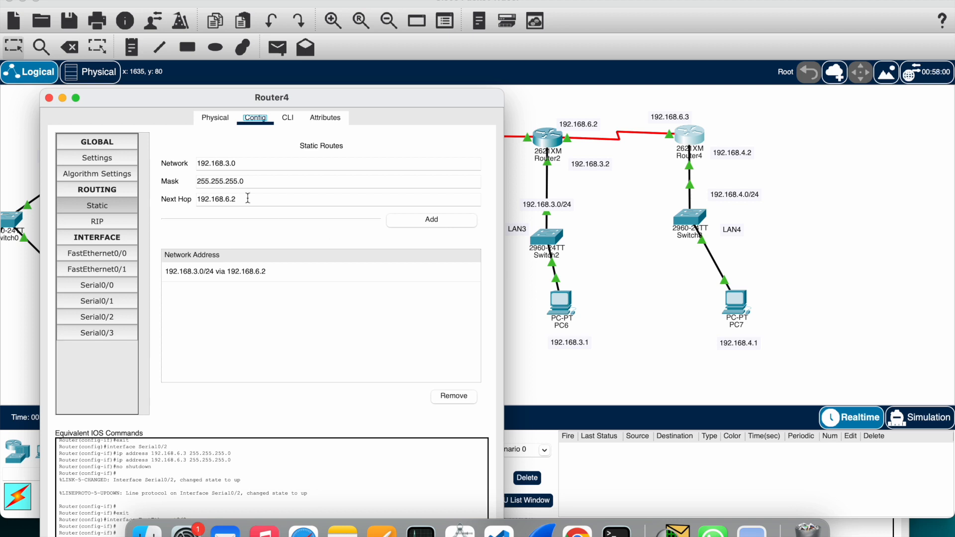
Step: Add a static route on Router4 to network 192.168.5.0, mask 255.255.255.0, via next hop 192.168.6.2
{"action": "left_click", "coordinate": [240, 163]}
{"action": "key", "text": "BackSpace"}
{"action": "key", "text": "BackSpace"}
{"action": "key", "text": "BackSpace"}
{"action": "left_click_drag", "start_coordinate": [258, 89], "coordinate": [515, 104]}
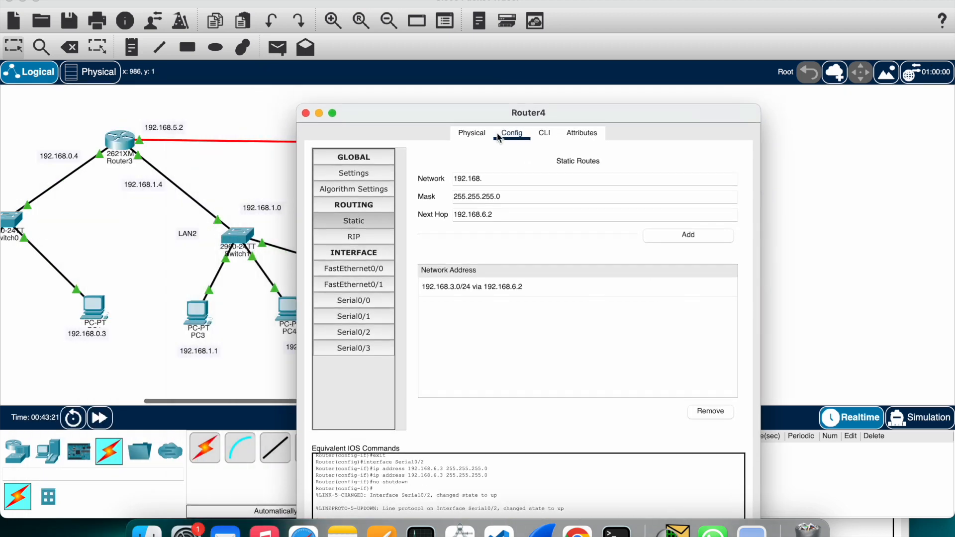
{"action": "type", "text": "5.0"}
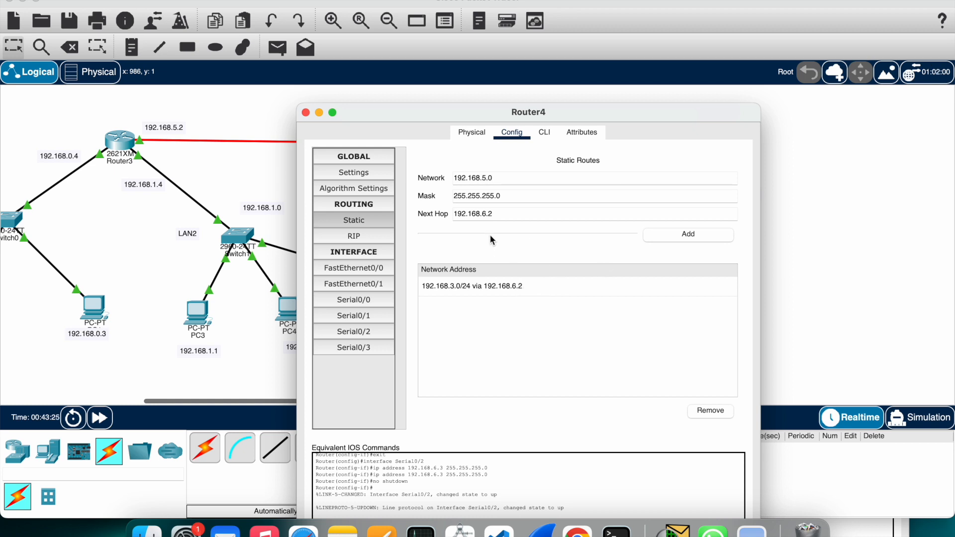
{"action": "left_click", "coordinate": [669, 241]}
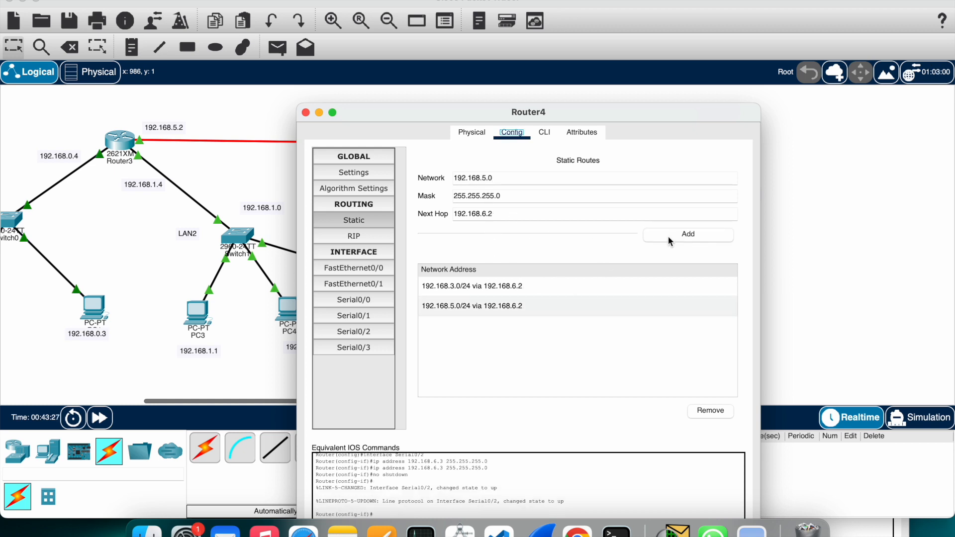
Step: Add static routes on Router4 to networks 192.168.0.0 and 192.168.1.0, both via next hop 192.168.6.2
{"action": "left_click", "coordinate": [501, 175]}
{"action": "key", "text": "BackSpace"}
{"action": "key", "text": "BackSpace"}
{"action": "key", "text": "BackSpace"}
{"action": "type", "text": "0.0"}
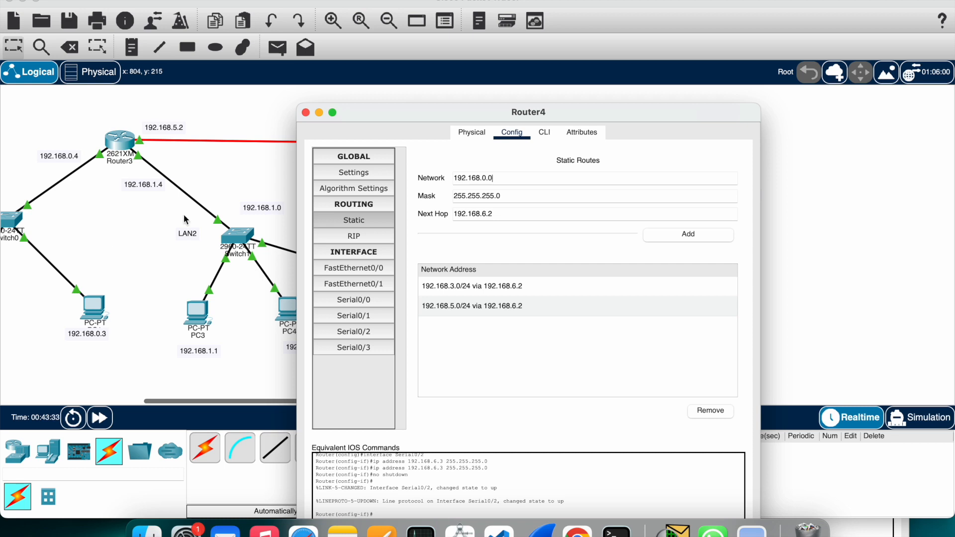
{"action": "scroll", "coordinate": [157, 218], "scroll_direction": "left", "scroll_amount": 5}
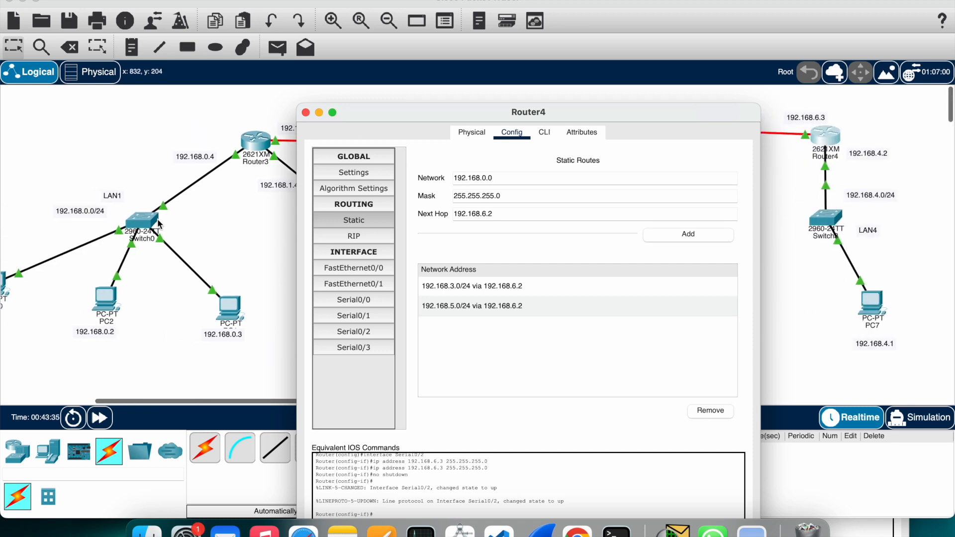
{"action": "left_click", "coordinate": [688, 237]}
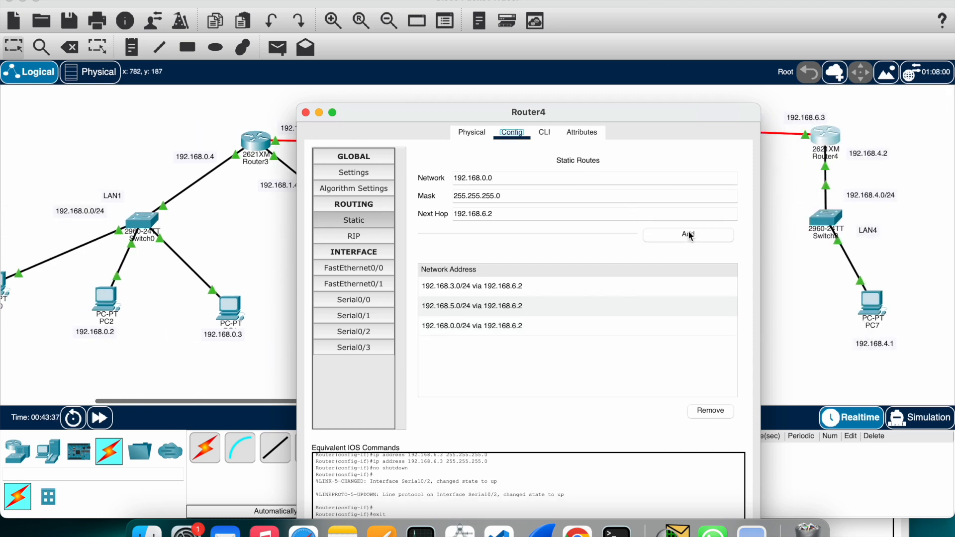
{"action": "left_click", "coordinate": [486, 178]}
{"action": "left_click", "coordinate": [653, 242]}
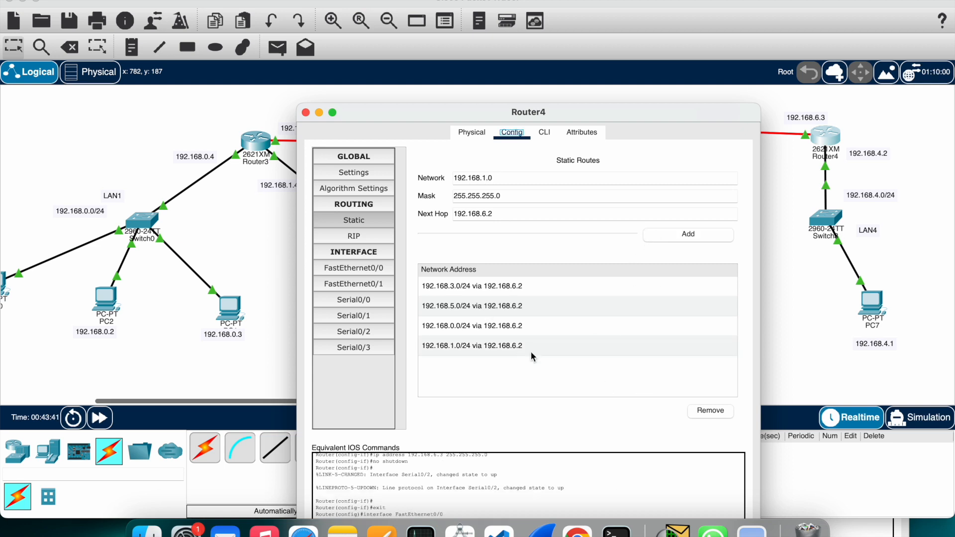
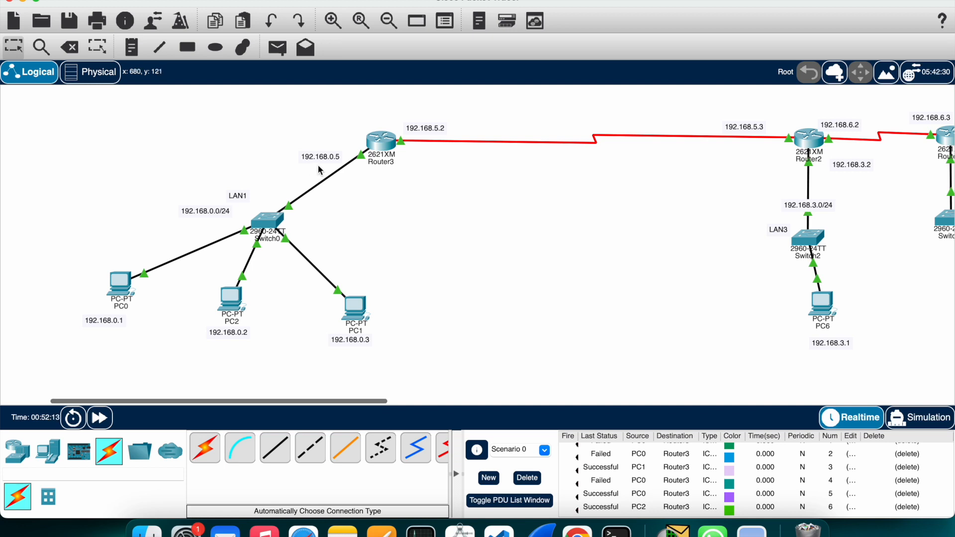
Step: Check the IP address and subnet mask of Router3's FastEthernet0/0 and FastEthernet0/1 interfaces
{"action": "left_click_drag", "start_coordinate": [317, 154], "coordinate": [332, 143]}
{"action": "scroll", "coordinate": [623, 474], "scroll_direction": "up", "scroll_amount": 1}
{"action": "scroll", "coordinate": [623, 474], "scroll_direction": "down", "scroll_amount": 1}
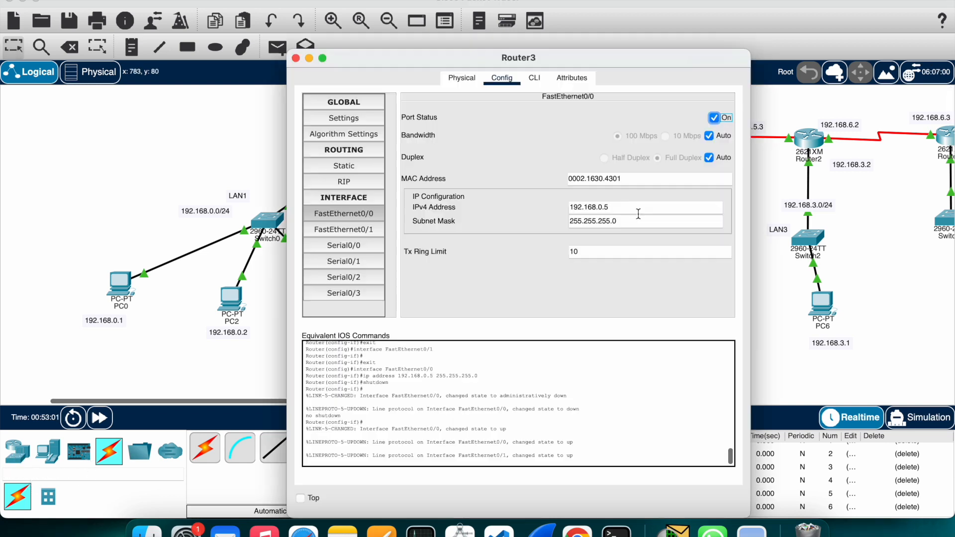
{"action": "left_click_drag", "start_coordinate": [627, 211], "coordinate": [562, 222]}
{"action": "left_click", "coordinate": [528, 236]}
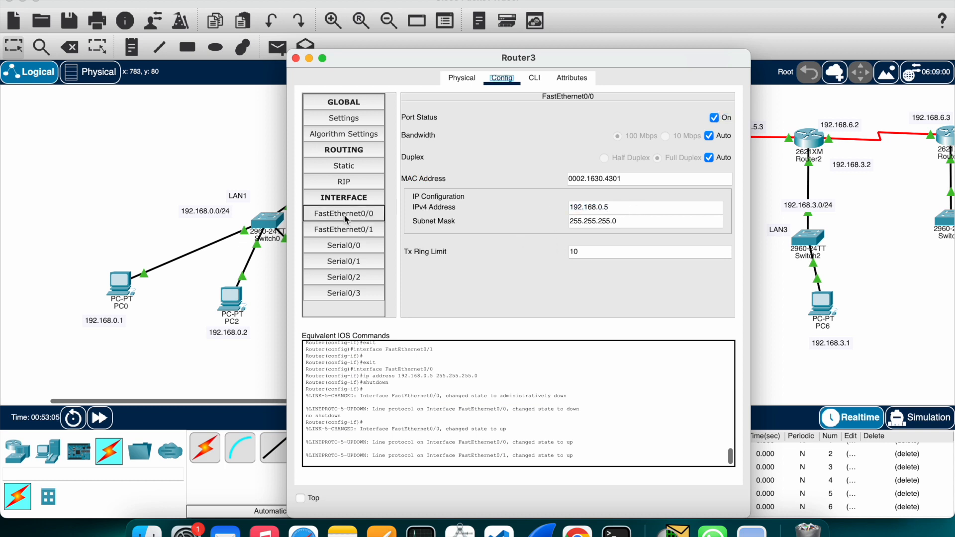
{"action": "left_click", "coordinate": [359, 230]}
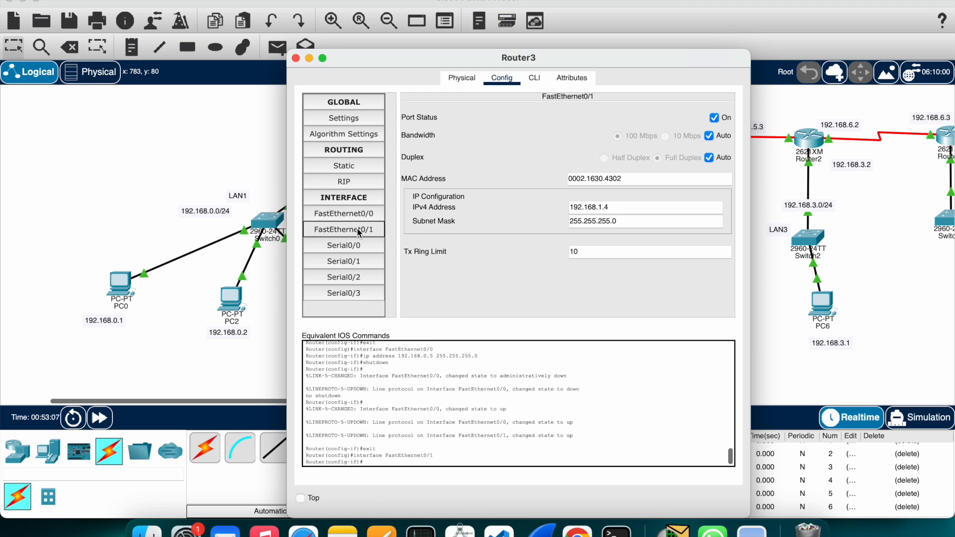
Step: Set the IPv4 address of Router3's FastEthernet0/1 interface to 192.168.1.5 and close the router's configuration
{"action": "left_click", "coordinate": [643, 205]}
{"action": "key", "text": "BackSpace"}
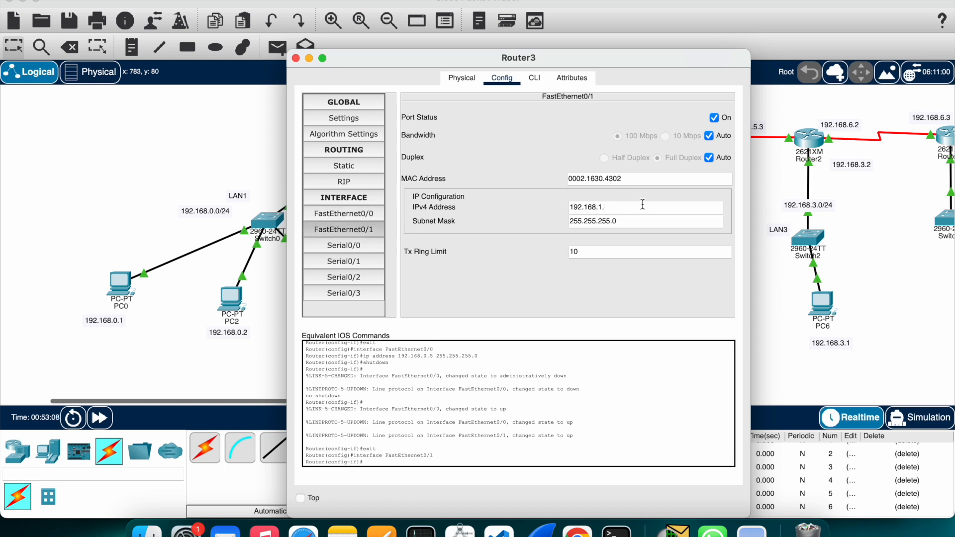
{"action": "type", "text": "5"}
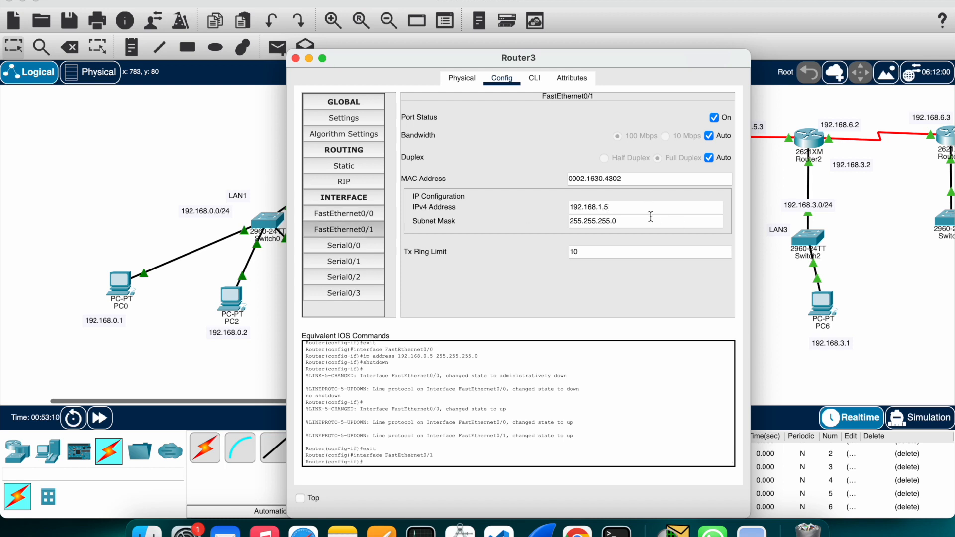
{"action": "left_click", "coordinate": [296, 58]}
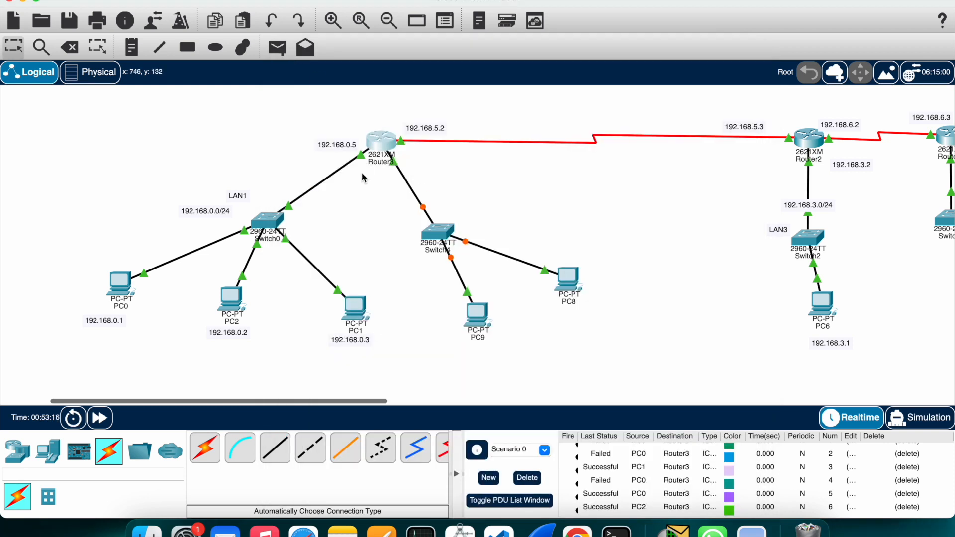
Step: Add a note reading 192.168.1.5 beside Router3's link to Switch4
{"action": "key", "text": "n"}
{"action": "left_click", "coordinate": [410, 166]}
{"action": "type", "text": "192.168.1.1"}
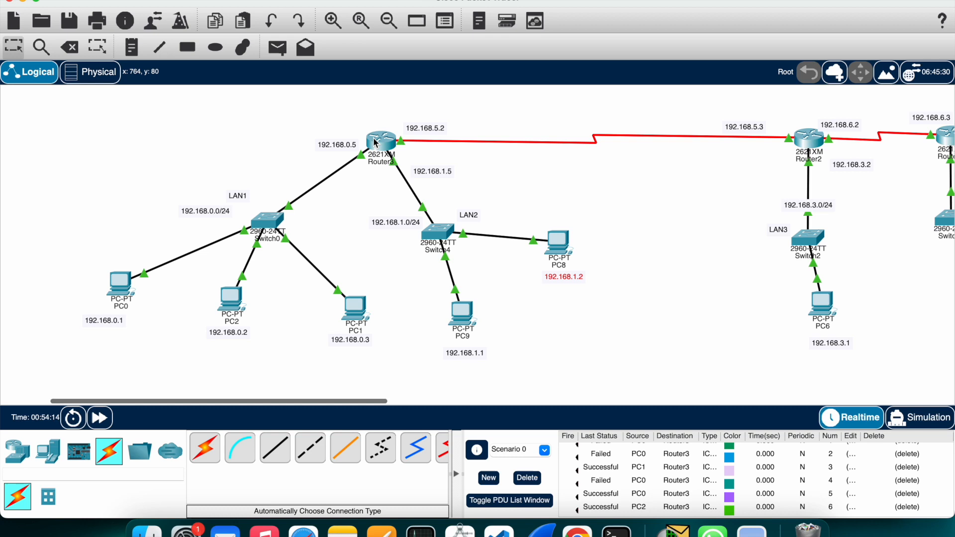
Step: Restart Router3's FastEthernet0/1 interface by turning its port off and on again
{"action": "left_click", "coordinate": [373, 140]}
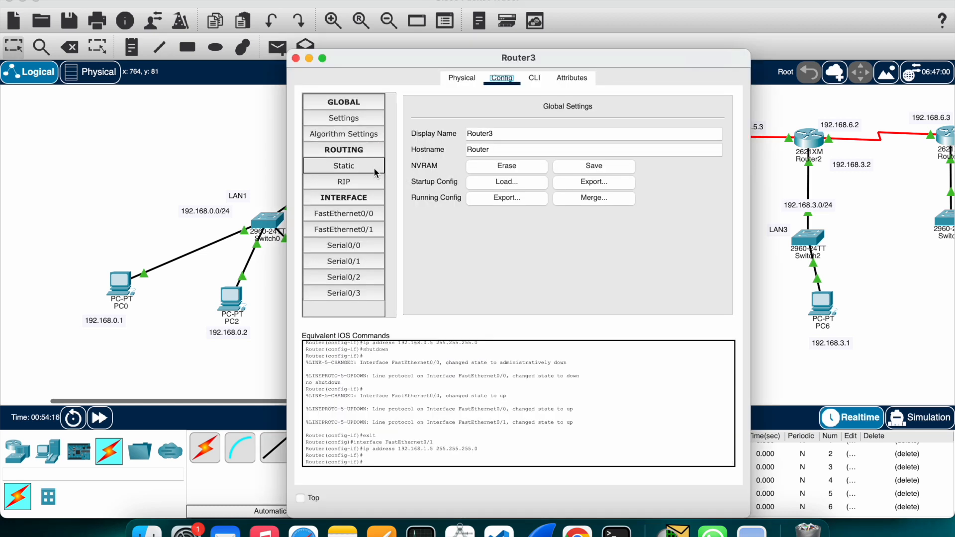
{"action": "left_click", "coordinate": [363, 230]}
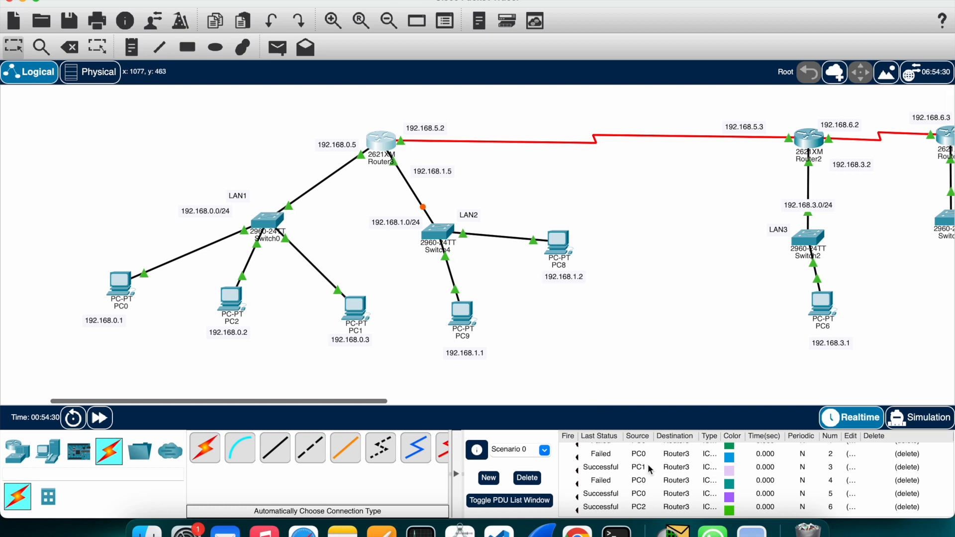
Step: Delete all the old test PDUs from Scenario 0's PDU list
{"action": "left_click", "coordinate": [911, 456]}
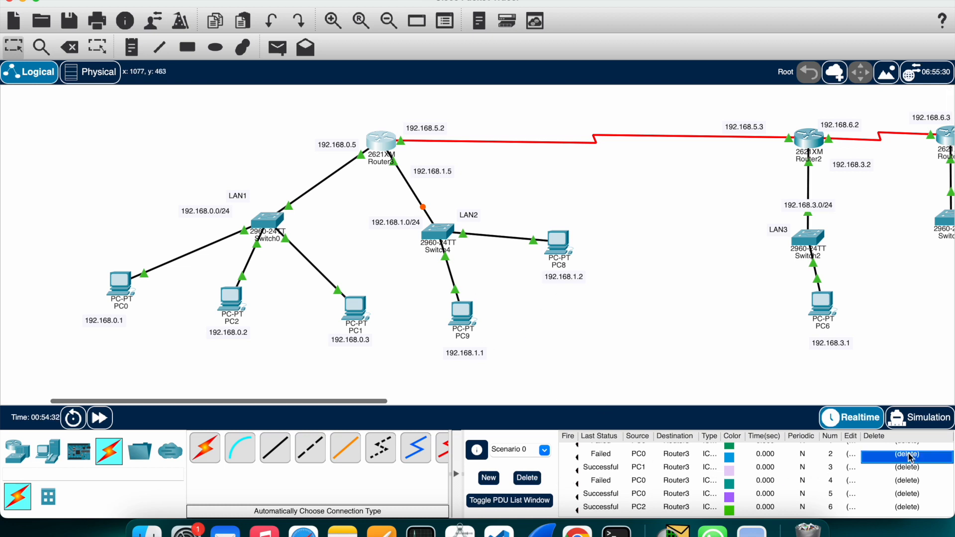
{"action": "left_click", "coordinate": [910, 455]}
{"action": "left_click", "coordinate": [910, 456]}
{"action": "left_click", "coordinate": [910, 456]}
{"action": "left_click", "coordinate": [910, 456]}
{"action": "left_click", "coordinate": [910, 456]}
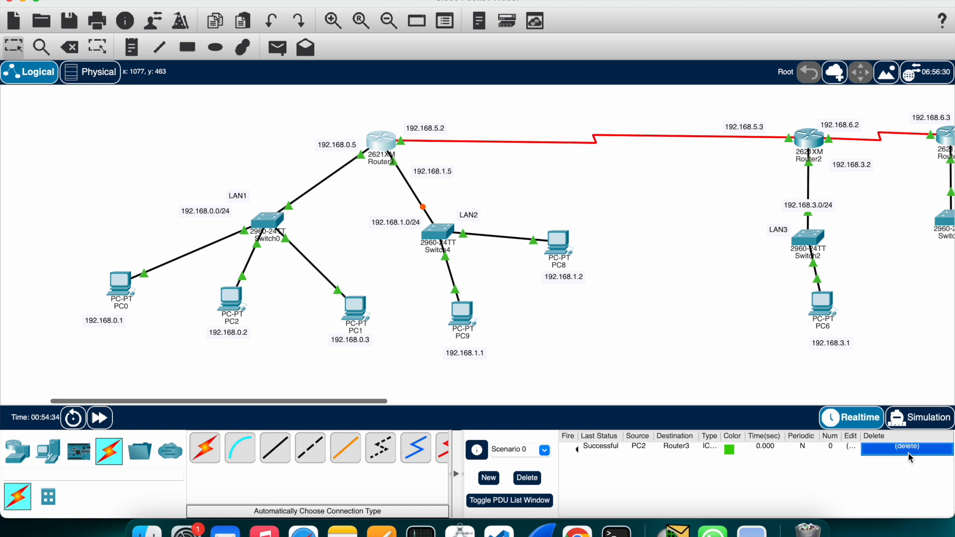
{"action": "left_click", "coordinate": [910, 456]}
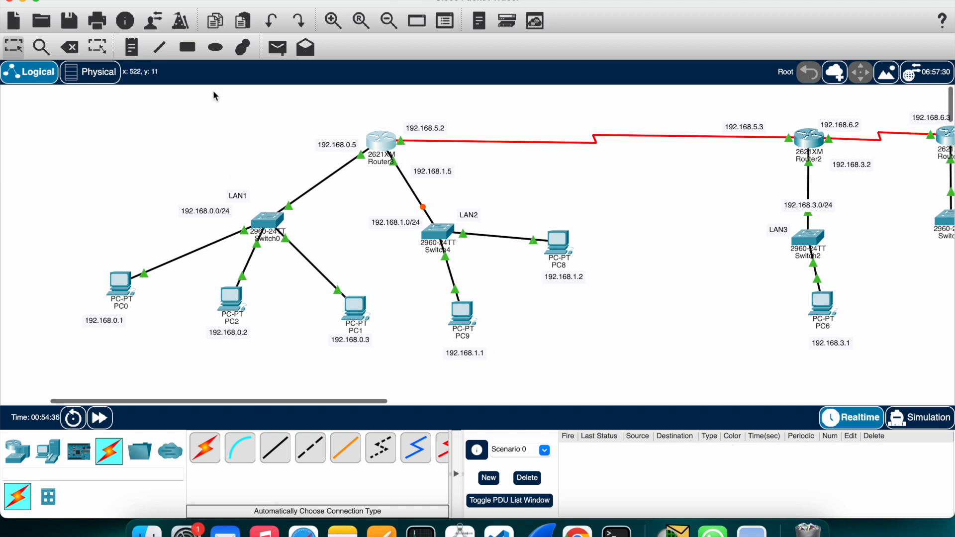
Step: Test LAN1's connectivity by sending simple PDUs from PC0, PC2 and PC1 to Router3
{"action": "left_click", "coordinate": [276, 48]}
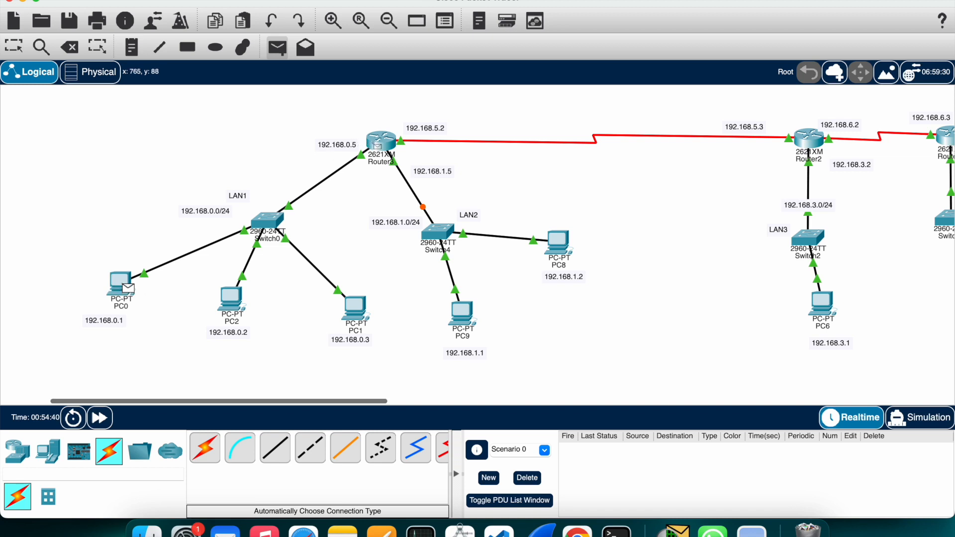
{"action": "left_click", "coordinate": [378, 145]}
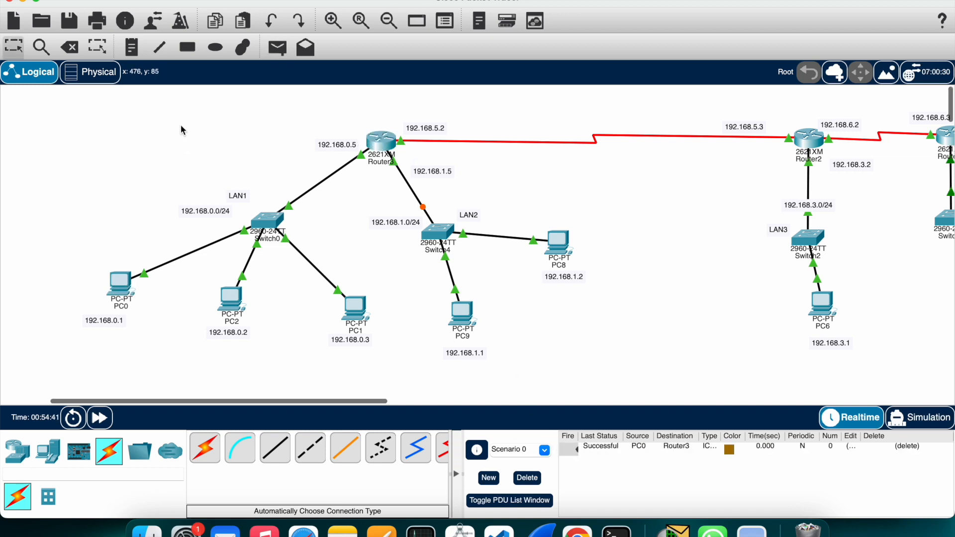
{"action": "left_click", "coordinate": [277, 47]}
{"action": "left_click", "coordinate": [231, 297]}
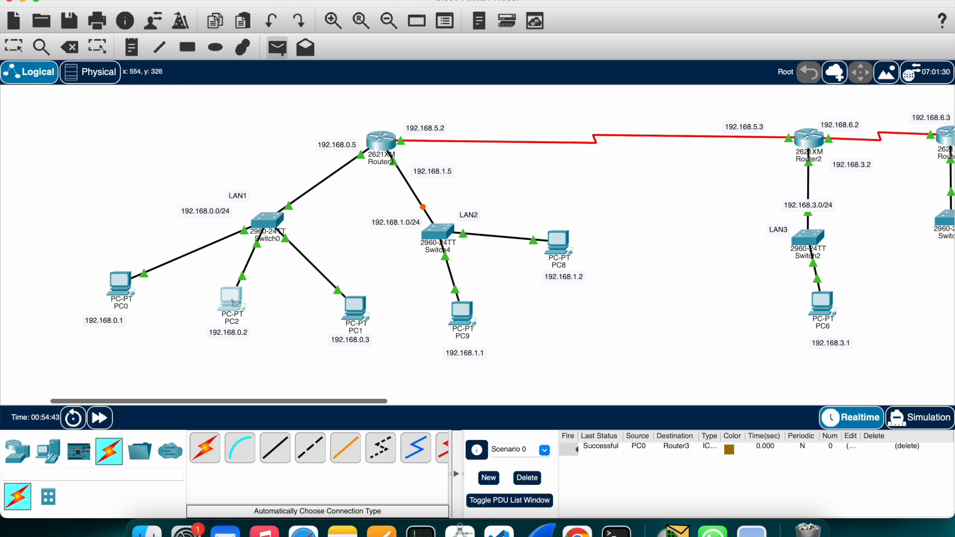
{"action": "left_click", "coordinate": [395, 144]}
{"action": "left_click", "coordinate": [279, 49]}
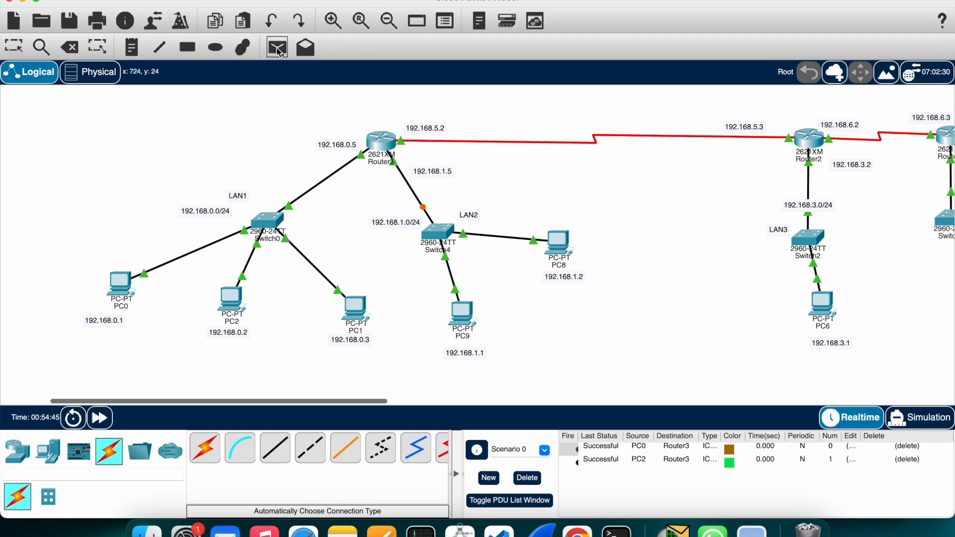
{"action": "left_click", "coordinate": [361, 314]}
{"action": "left_click", "coordinate": [381, 141]}
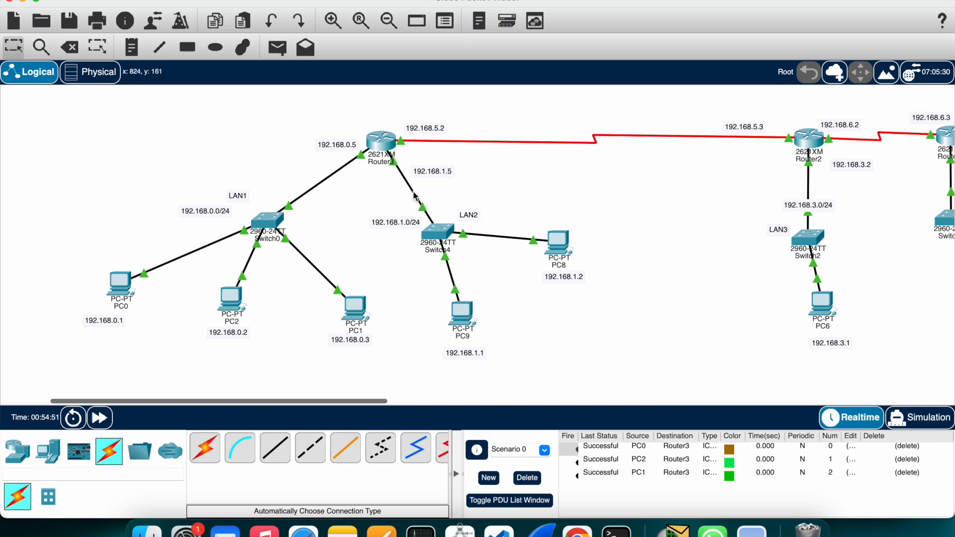
Step: Test LAN2's connectivity by sending simple PDUs from PC9 and PC8 to Router3
{"action": "left_click", "coordinate": [278, 48]}
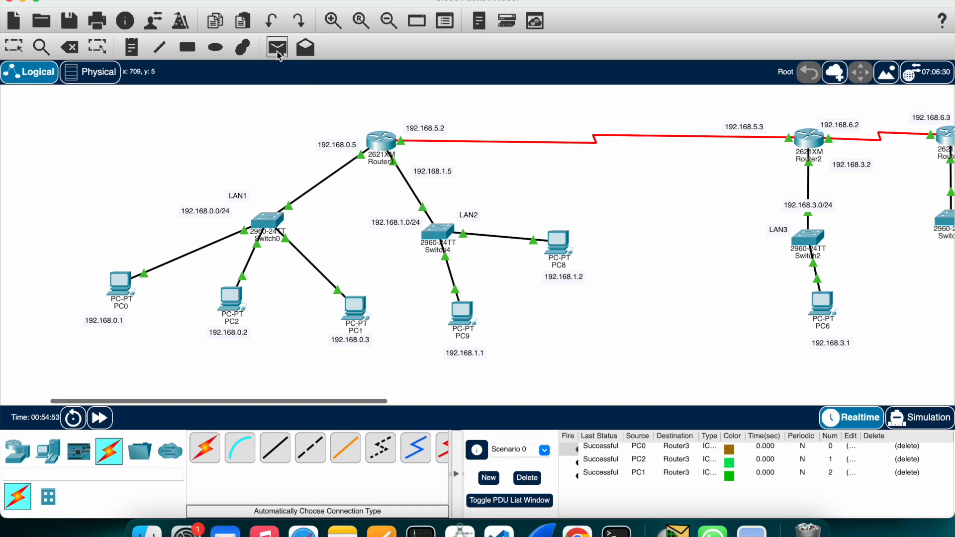
{"action": "left_click", "coordinate": [468, 317]}
{"action": "left_click", "coordinate": [383, 149]}
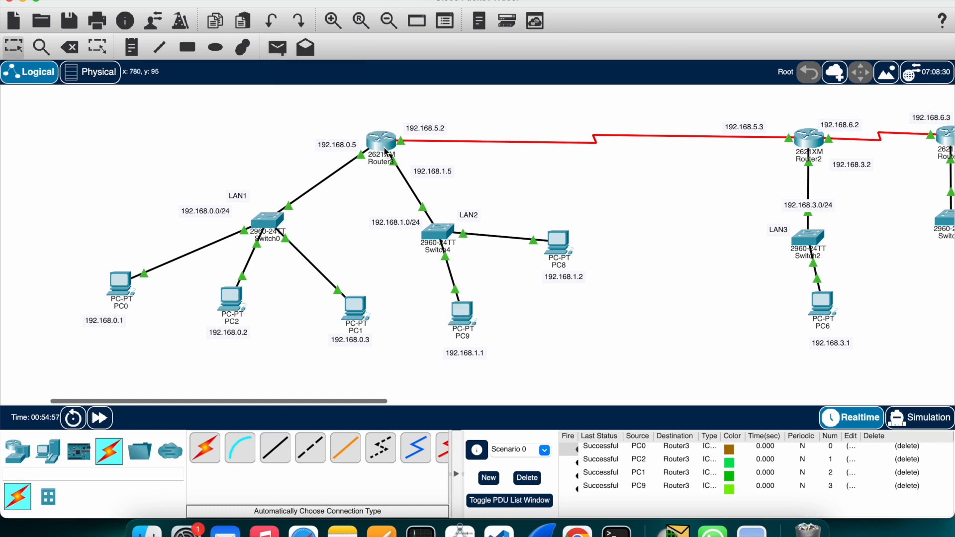
{"action": "left_click", "coordinate": [282, 46]}
{"action": "left_click", "coordinate": [559, 243]}
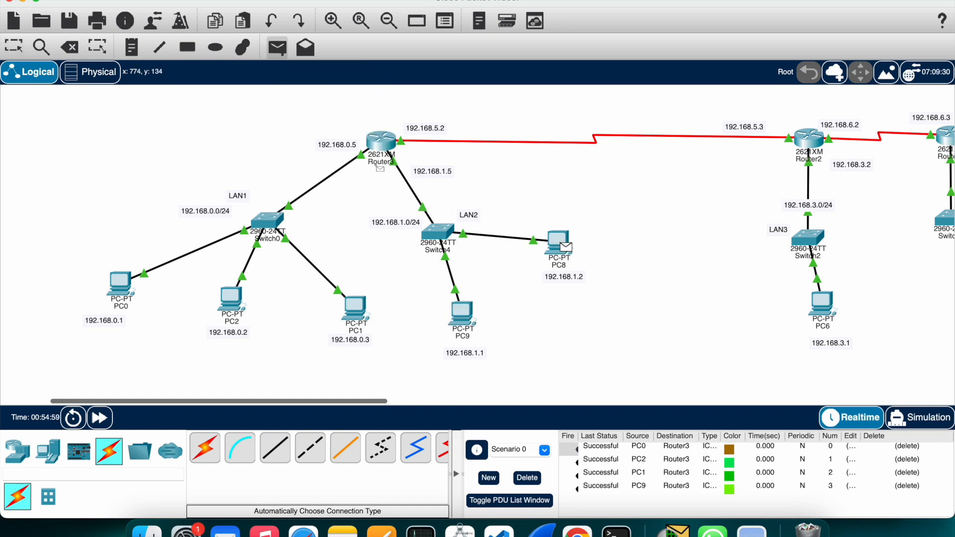
{"action": "left_click", "coordinate": [381, 143]}
Step: Review the static routes configured on Router3 and close its configuration
{"action": "scroll", "coordinate": [590, 202], "scroll_direction": "right", "scroll_amount": 5}
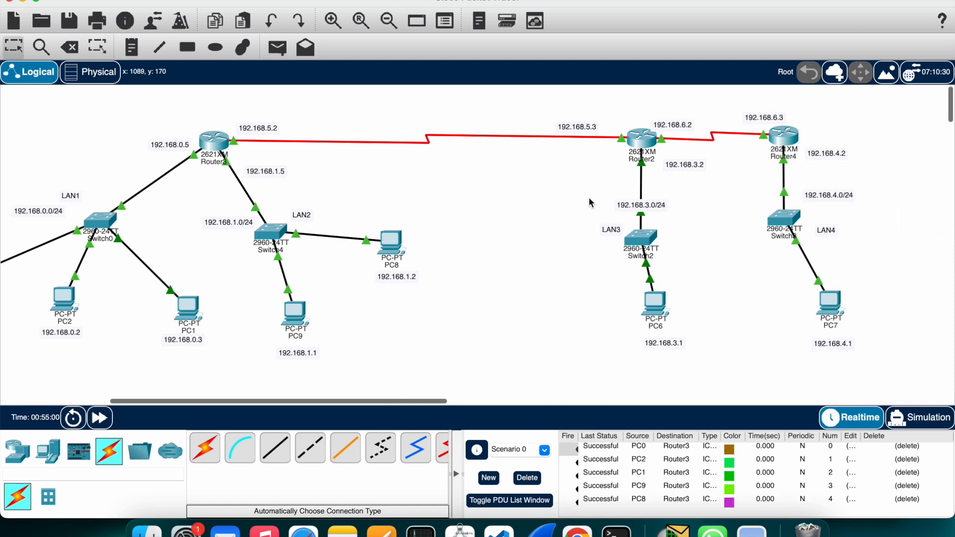
{"action": "scroll", "coordinate": [643, 243], "scroll_direction": "right", "scroll_amount": 3}
{"action": "scroll", "coordinate": [643, 242], "scroll_direction": "left", "scroll_amount": 4}
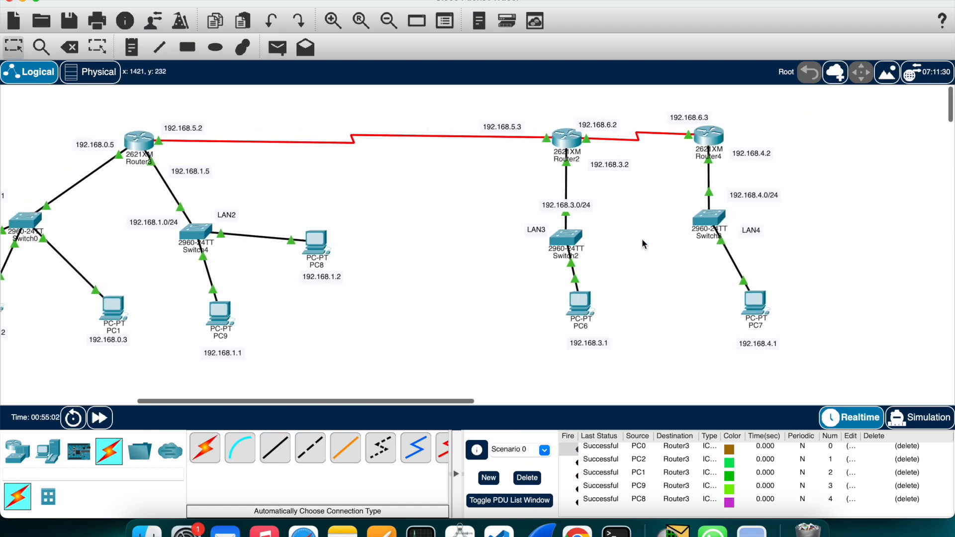
{"action": "scroll", "coordinate": [641, 238], "scroll_direction": "left", "scroll_amount": 1}
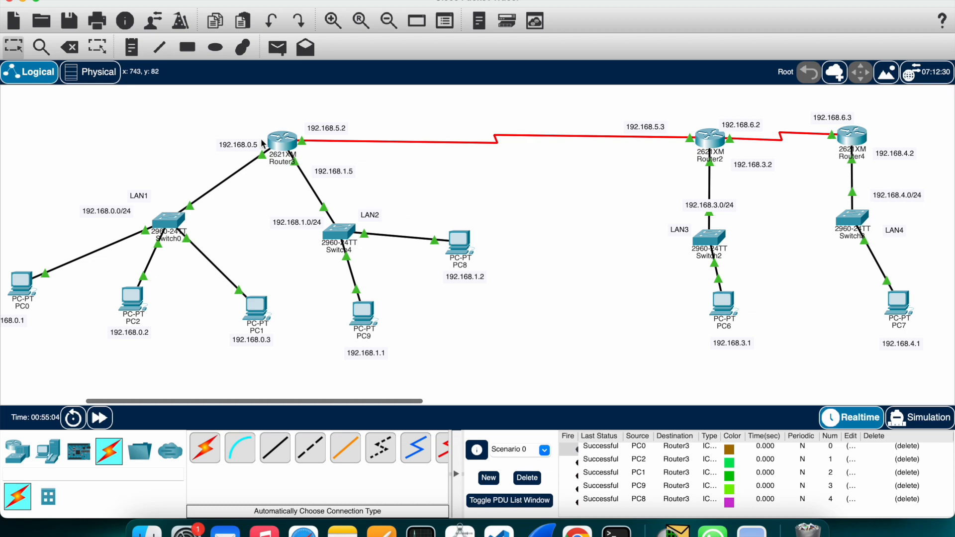
{"action": "left_click", "coordinate": [279, 140]}
{"action": "left_click", "coordinate": [351, 167]}
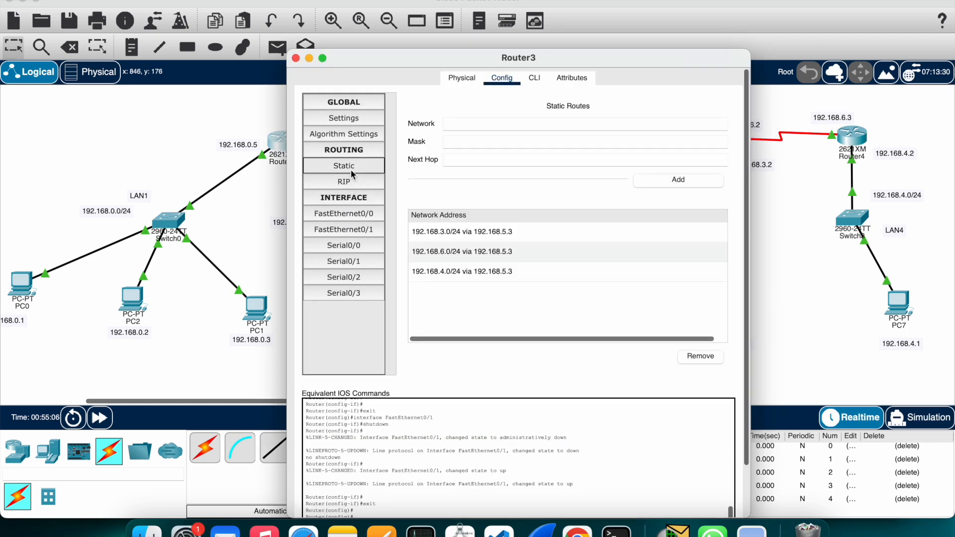
{"action": "left_click", "coordinate": [296, 58]}
Step: Delete all five PDUs sent to Router3 from the PDU list
{"action": "scroll", "coordinate": [768, 237], "scroll_direction": "right", "scroll_amount": 3}
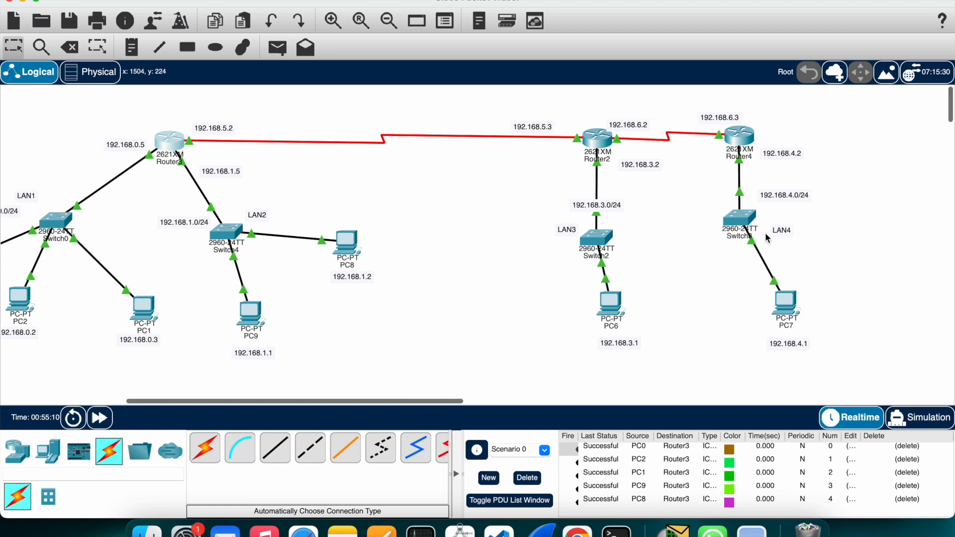
{"action": "scroll", "coordinate": [768, 237], "scroll_direction": "left", "scroll_amount": 2}
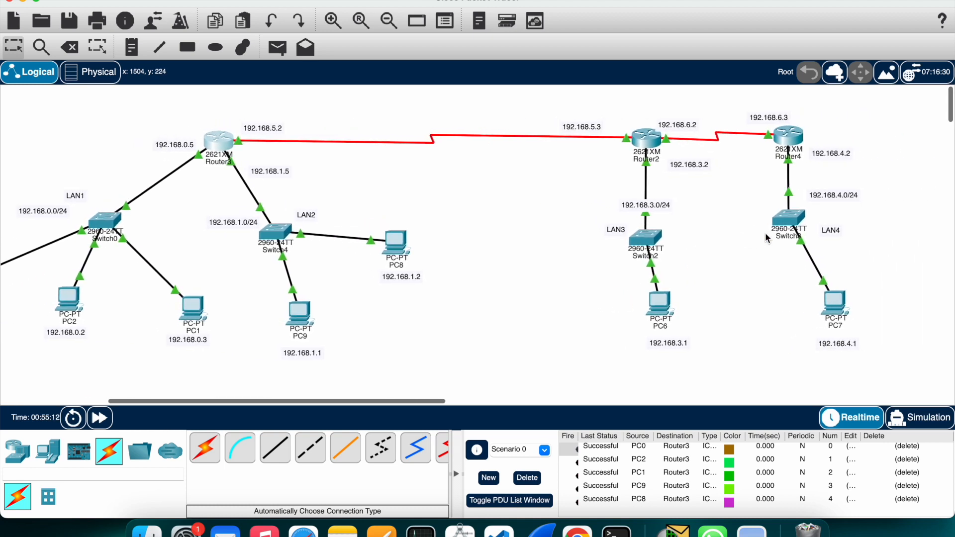
{"action": "scroll", "coordinate": [767, 239], "scroll_direction": "right", "scroll_amount": 1}
{"action": "left_click", "coordinate": [908, 447]}
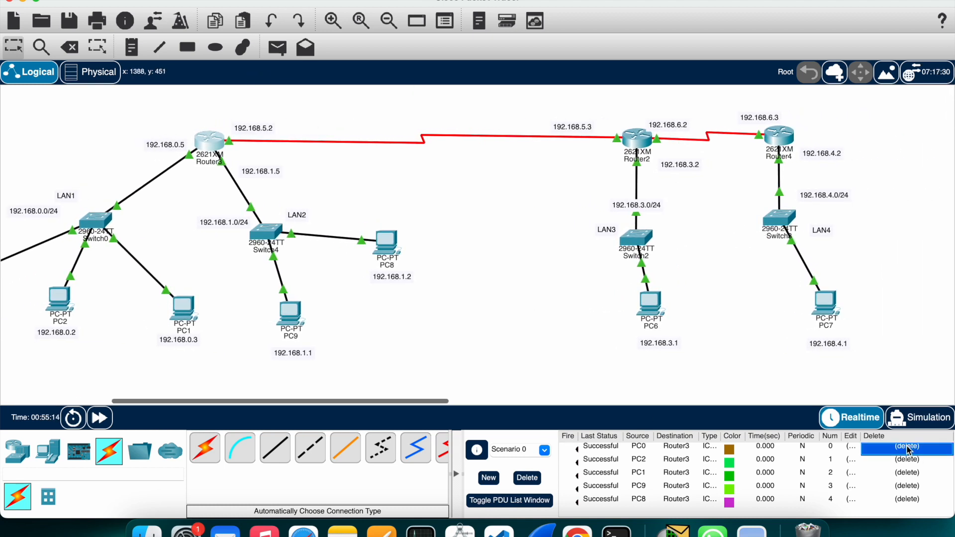
{"action": "left_click", "coordinate": [908, 448]}
{"action": "left_click", "coordinate": [909, 448]}
{"action": "left_click", "coordinate": [908, 448]}
{"action": "left_click", "coordinate": [908, 447]}
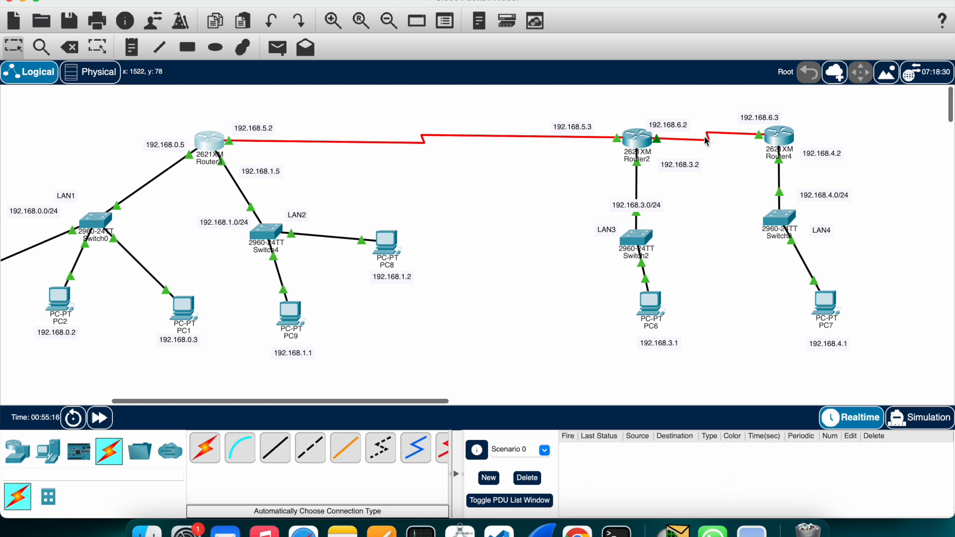
Step: Test routing between LANs by sending a simple PDU from PC6 to PC7 and another from PC9 to PC0
{"action": "left_click", "coordinate": [277, 48]}
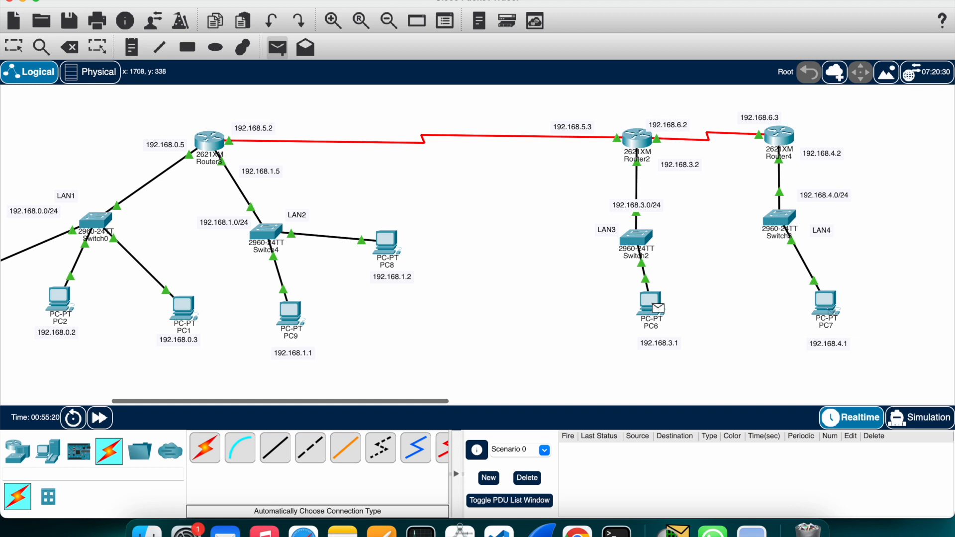
{"action": "left_click", "coordinate": [657, 307]}
{"action": "left_click", "coordinate": [825, 309]}
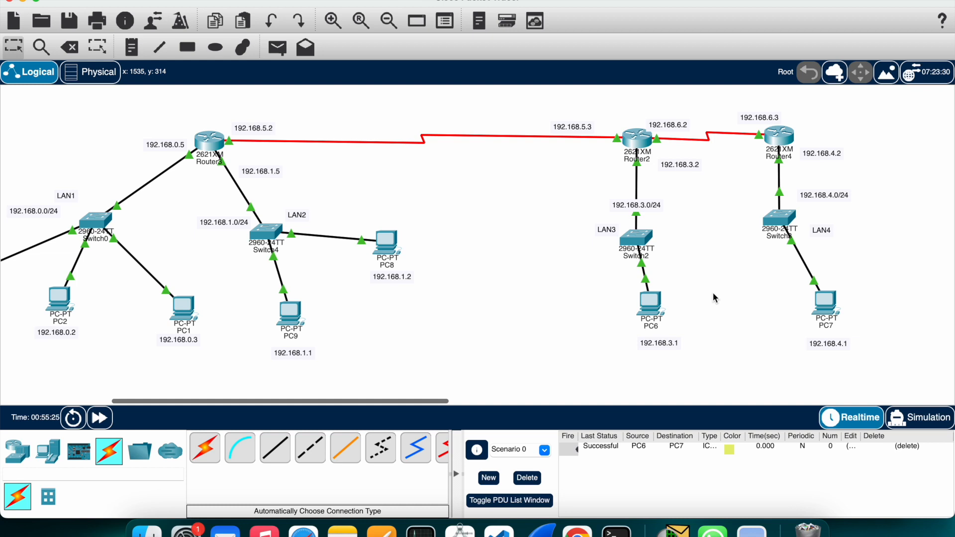
{"action": "scroll", "coordinate": [524, 212], "scroll_direction": "left", "scroll_amount": 5}
{"action": "left_click", "coordinate": [277, 47]}
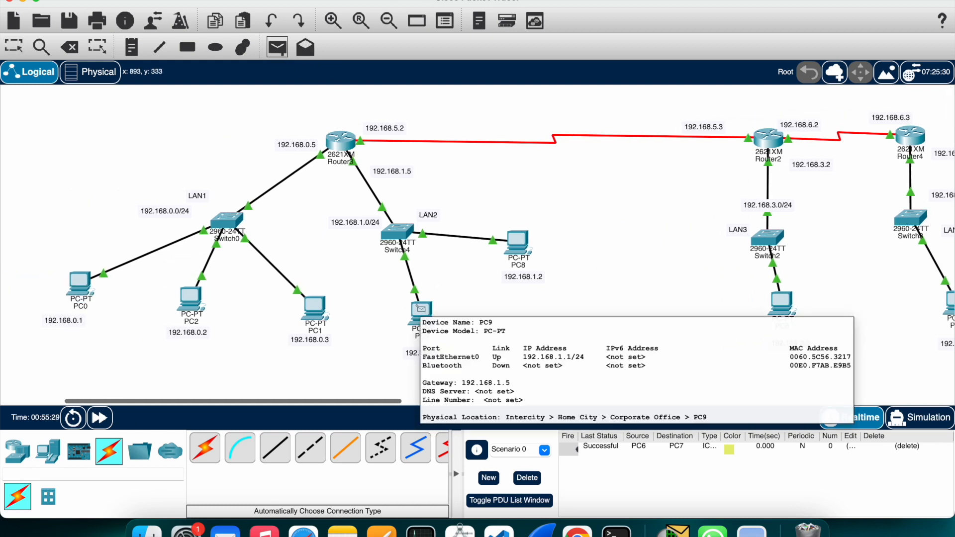
{"action": "left_click", "coordinate": [422, 309]}
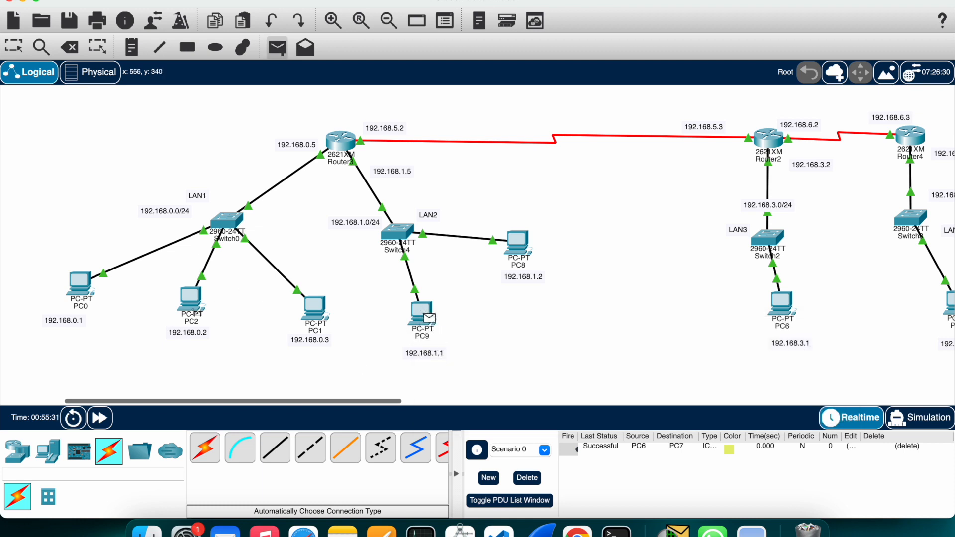
{"action": "left_click", "coordinate": [84, 286]}
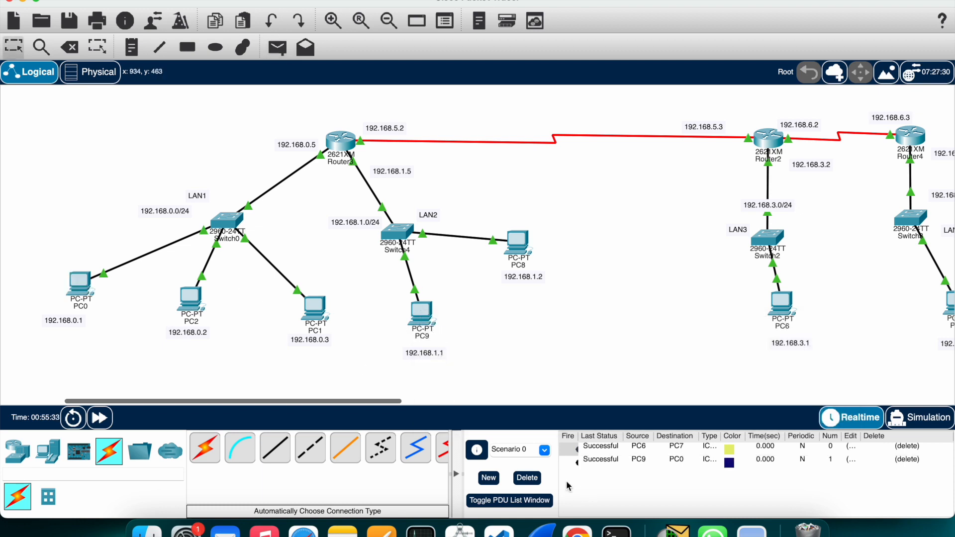
Step: Test the route from LAN1 to LAN3 by sending a simple PDU from PC0 to PC6
{"action": "left_click", "coordinate": [276, 48]}
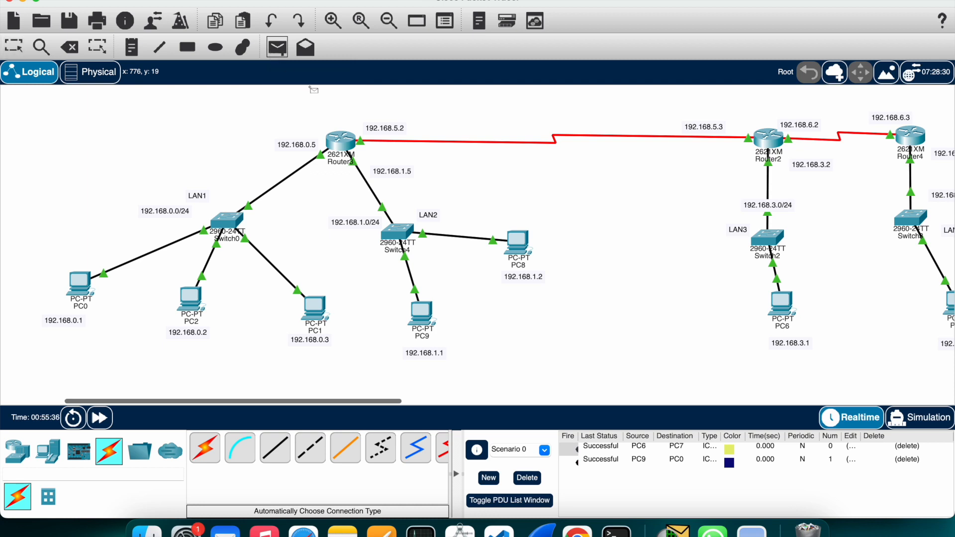
{"action": "left_click", "coordinate": [85, 286]}
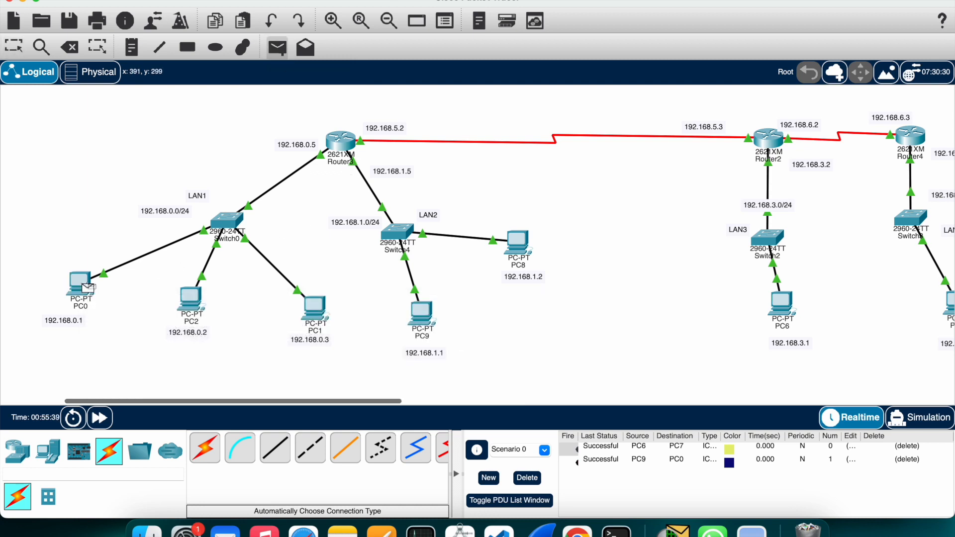
{"action": "left_click", "coordinate": [777, 311]}
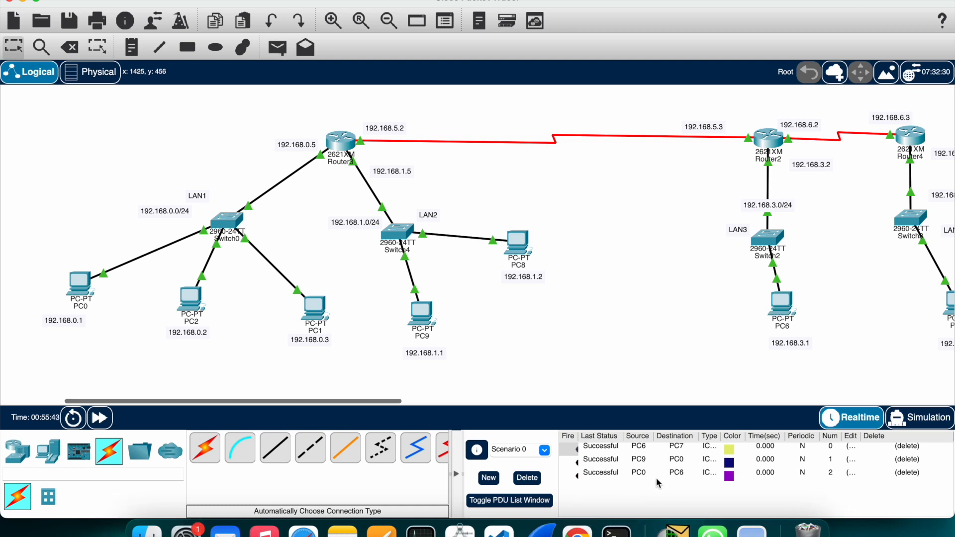
Step: Test the route from LAN1 to LAN4 by sending a simple PDU from PC0 to PC7
{"action": "left_click", "coordinate": [277, 48]}
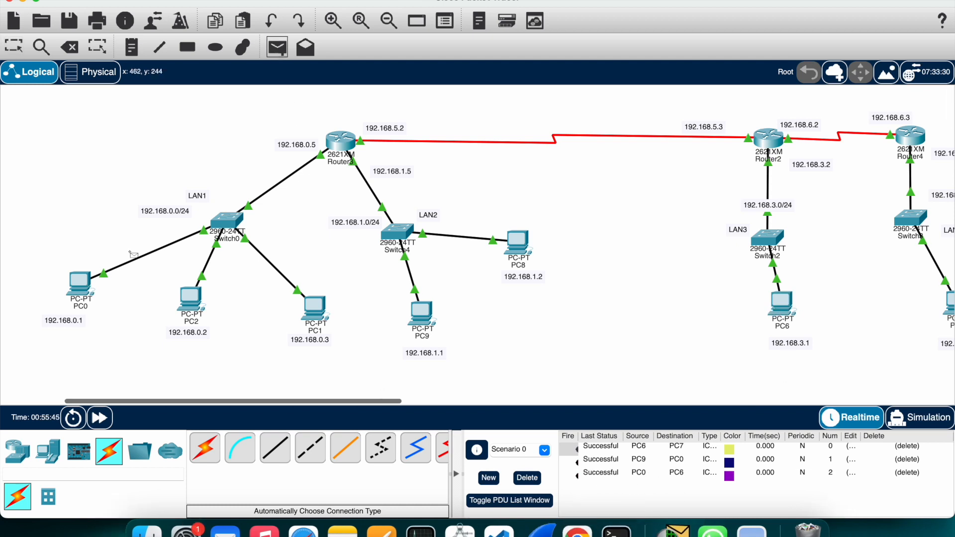
{"action": "left_click", "coordinate": [84, 282]}
{"action": "scroll", "coordinate": [450, 311], "scroll_direction": "right", "scroll_amount": 5}
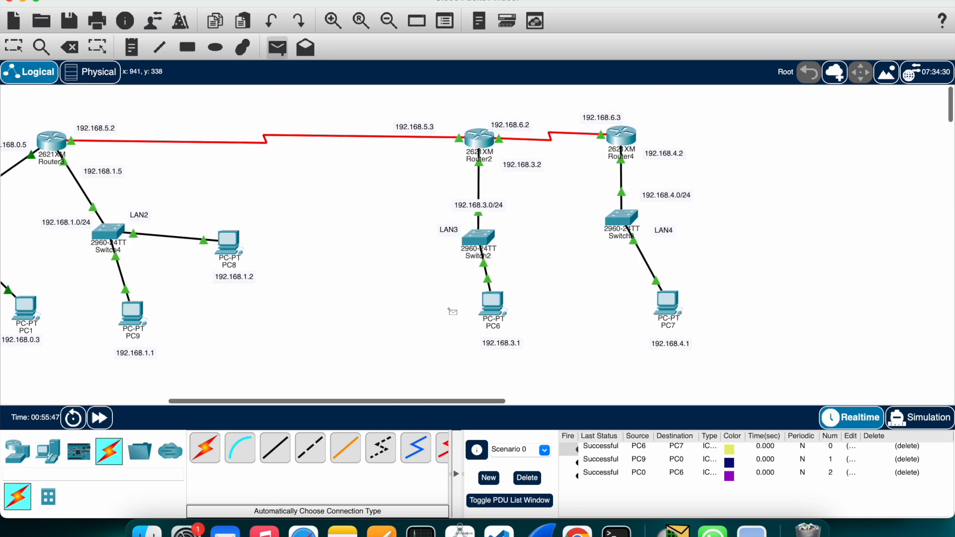
{"action": "left_click", "coordinate": [666, 308]}
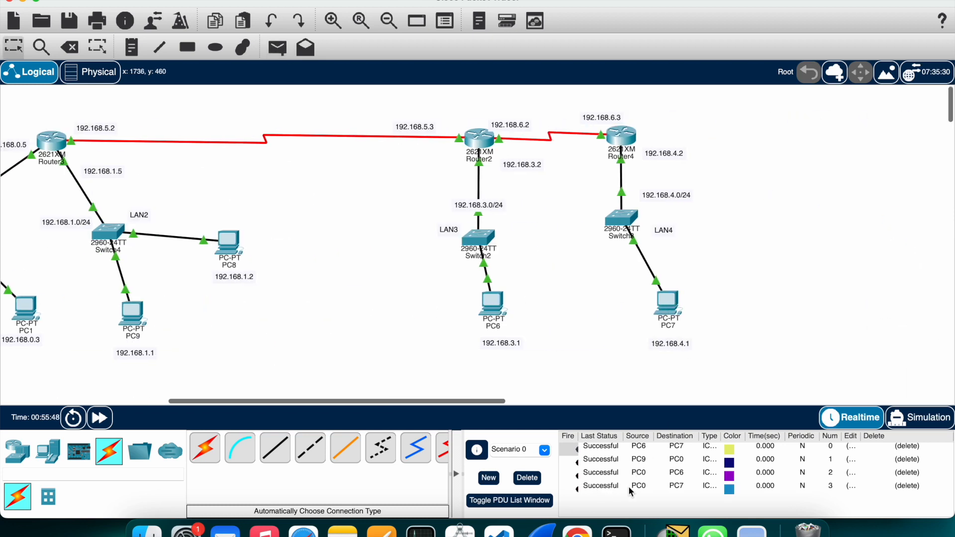
Step: Move PC7 closer to Switch3, to just below and slightly left of the switch
{"action": "scroll", "coordinate": [605, 284], "scroll_direction": "left", "scroll_amount": 4}
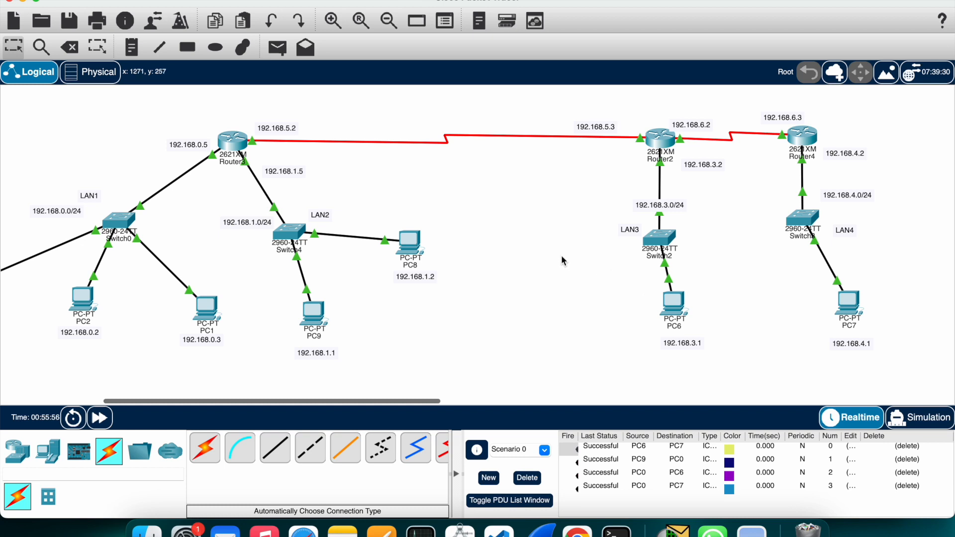
{"action": "scroll", "coordinate": [562, 257], "scroll_direction": "right", "scroll_amount": 5}
{"action": "left_click_drag", "start_coordinate": [628, 306], "coordinate": [559, 294]}
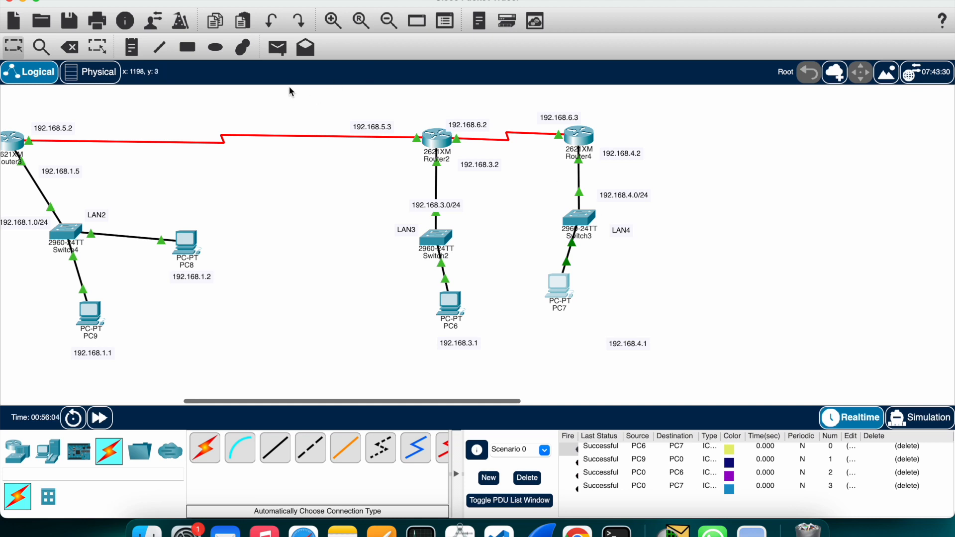
Step: Add a 2621XM router to the right of Router4, leaving room for a serial link between them
{"action": "scroll", "coordinate": [413, 178], "scroll_direction": "right", "scroll_amount": 3}
{"action": "scroll", "coordinate": [410, 172], "scroll_direction": "right", "scroll_amount": 10}
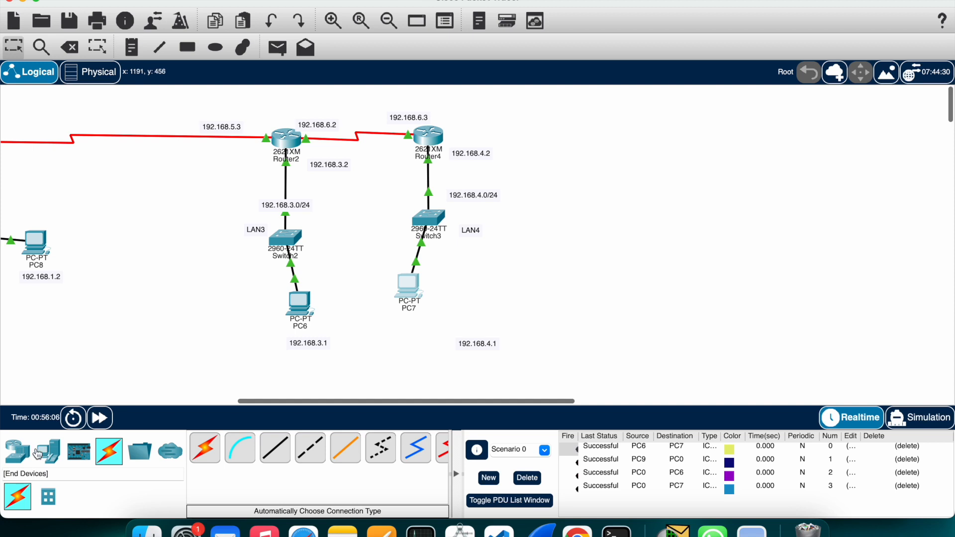
{"action": "left_click", "coordinate": [18, 451]}
{"action": "scroll", "coordinate": [310, 455], "scroll_direction": "right", "scroll_amount": 5}
{"action": "scroll", "coordinate": [310, 461], "scroll_direction": "right", "scroll_amount": 3}
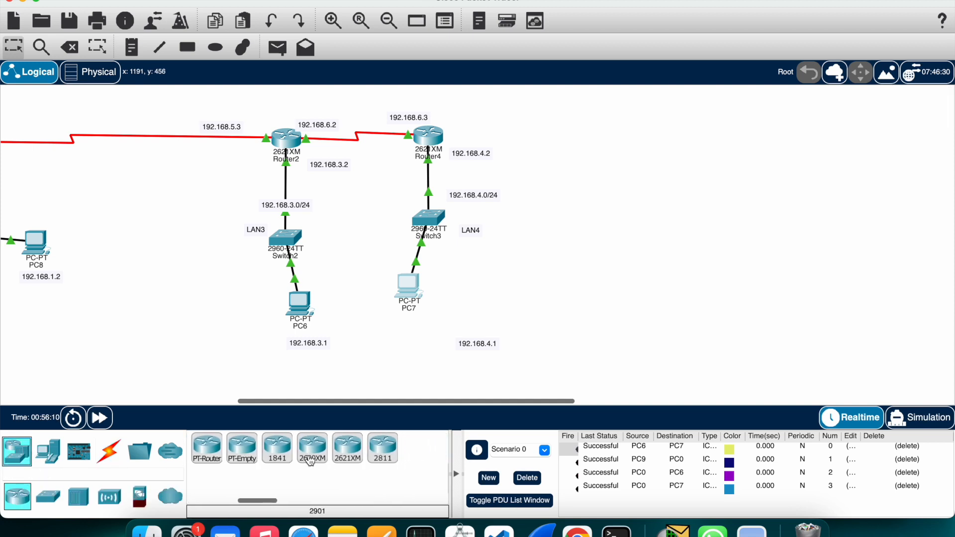
{"action": "left_click_drag", "start_coordinate": [356, 449], "coordinate": [521, 148]}
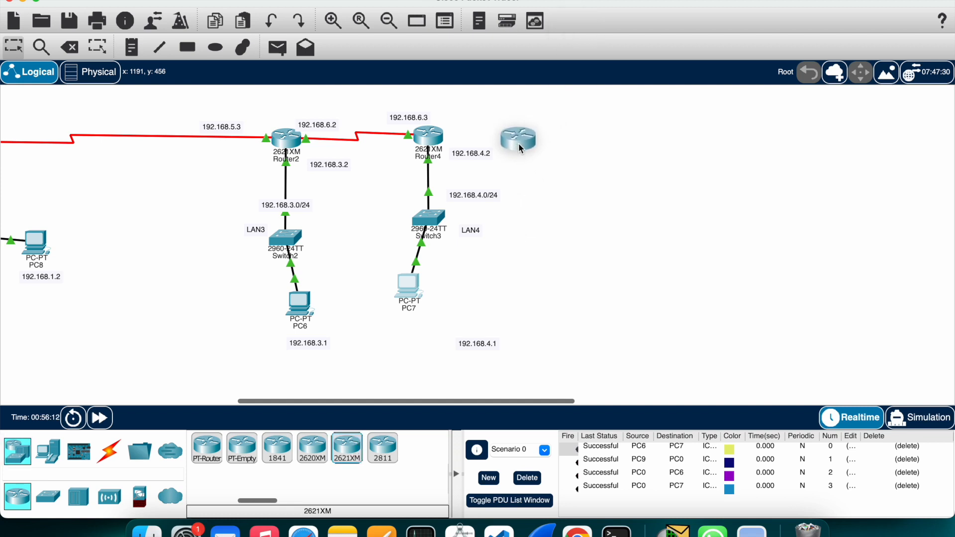
{"action": "left_click_drag", "start_coordinate": [593, 132], "coordinate": [565, 145]}
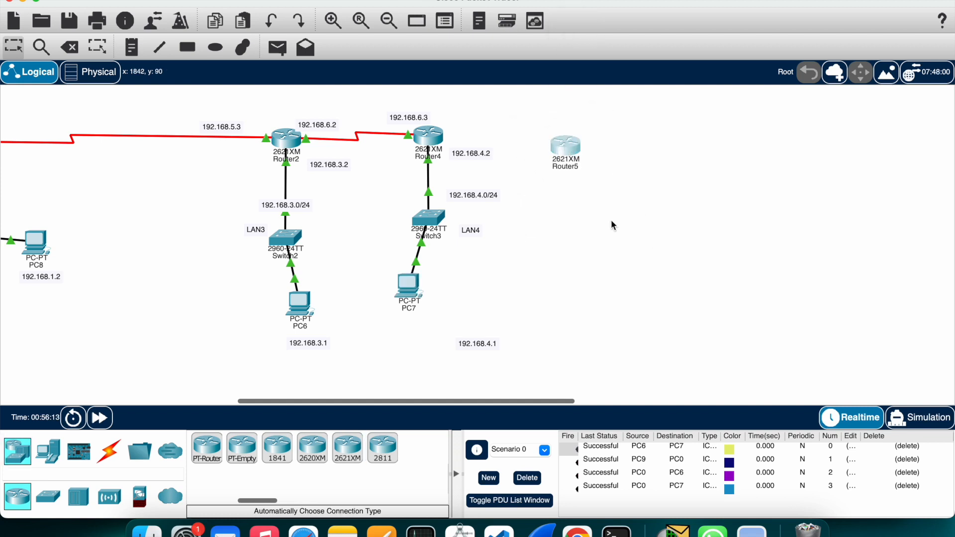
Step: Power off the new Router5 and install a WIC-1T serial module in its first free WIC slot
{"action": "left_click", "coordinate": [559, 143]}
{"action": "left_click", "coordinate": [497, 78]}
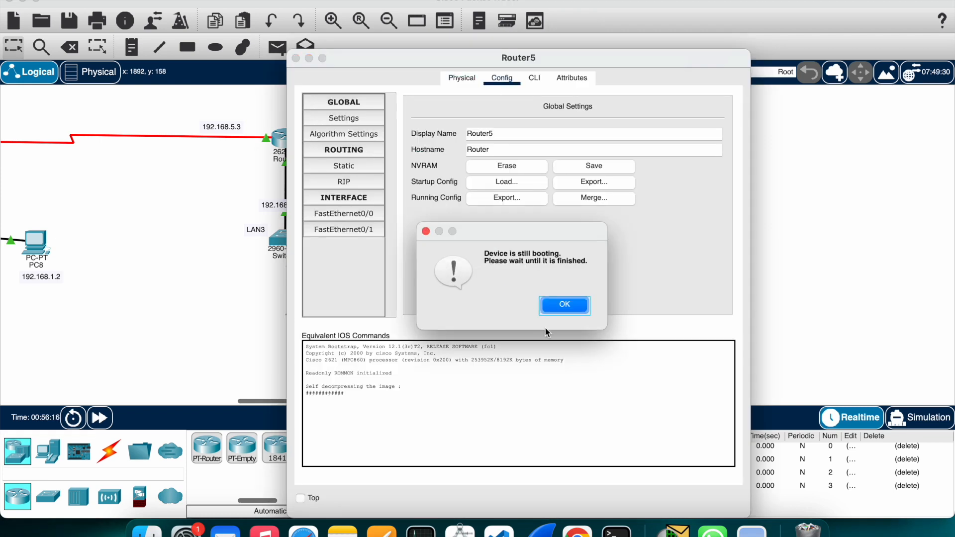
{"action": "left_click", "coordinate": [564, 307]}
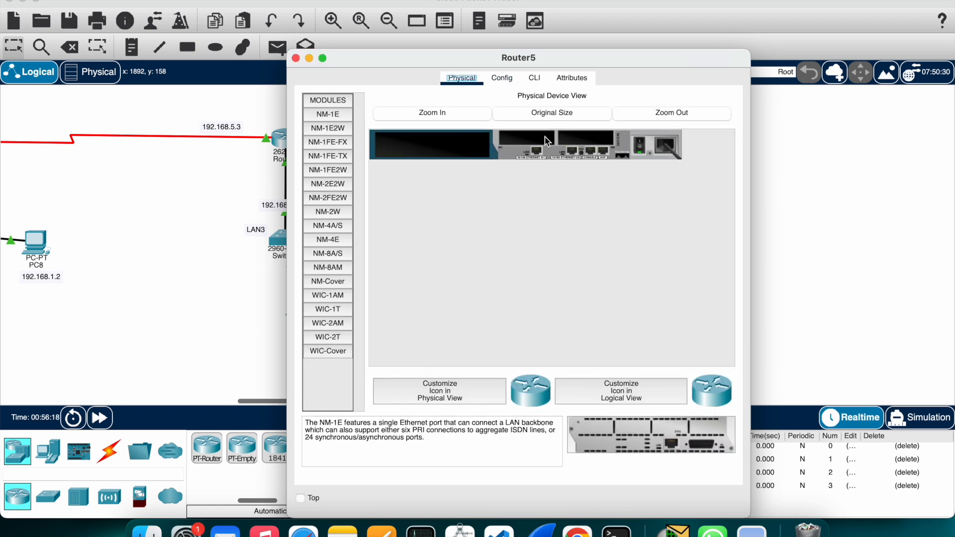
{"action": "left_click", "coordinate": [646, 149]}
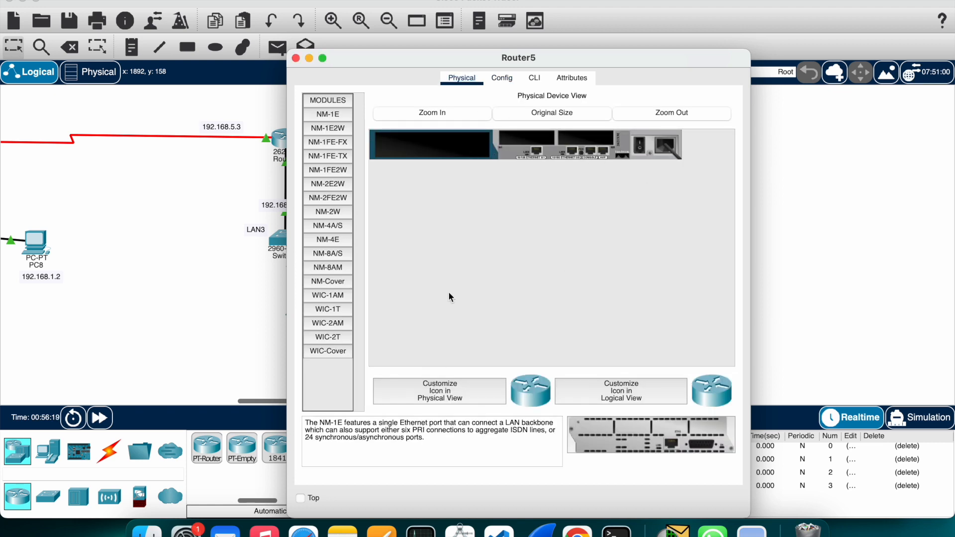
{"action": "left_click", "coordinate": [337, 309]}
{"action": "left_click_drag", "start_coordinate": [337, 309], "coordinate": [529, 142]}
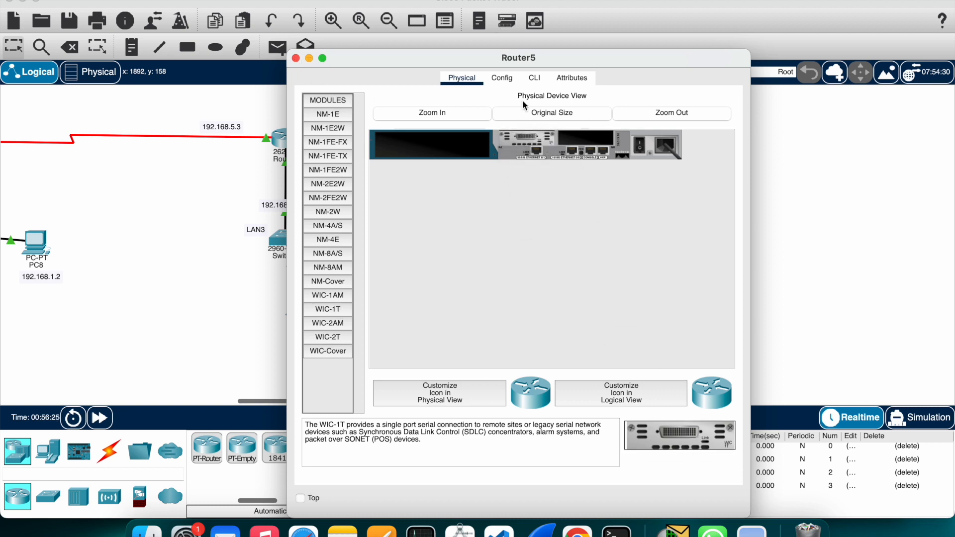
Step: Power Router5 back on and close its device window
{"action": "left_click", "coordinate": [498, 78]}
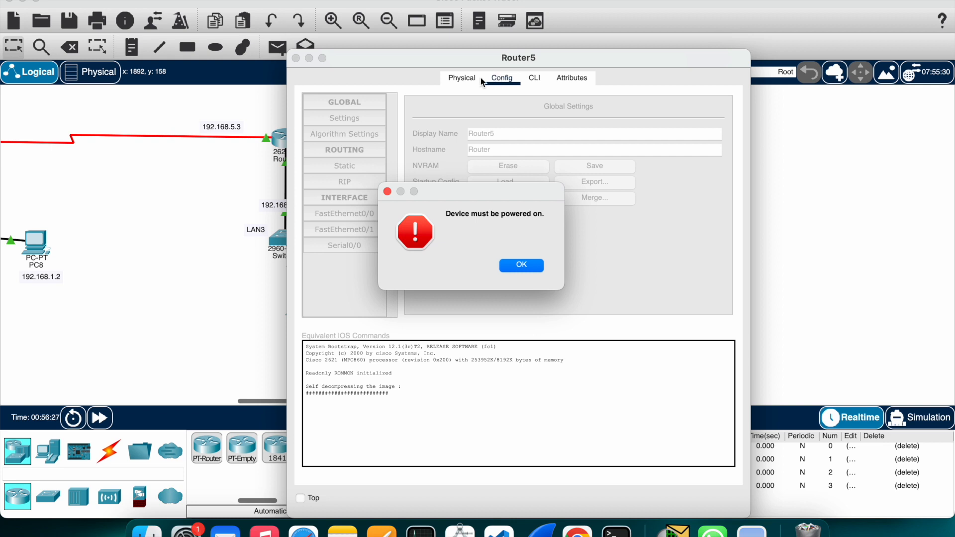
{"action": "left_click", "coordinate": [520, 266]}
{"action": "left_click", "coordinate": [640, 145]}
{"action": "left_click", "coordinate": [295, 59]}
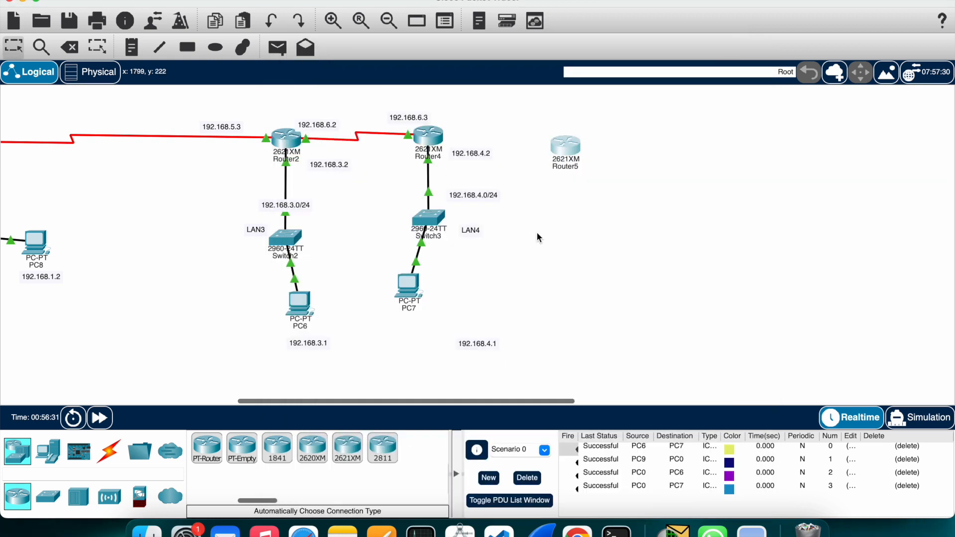
Step: Align Router5 with Router4 and link the two routers using the automatically chosen connection type
{"action": "left_click_drag", "start_coordinate": [574, 139], "coordinate": [581, 125]}
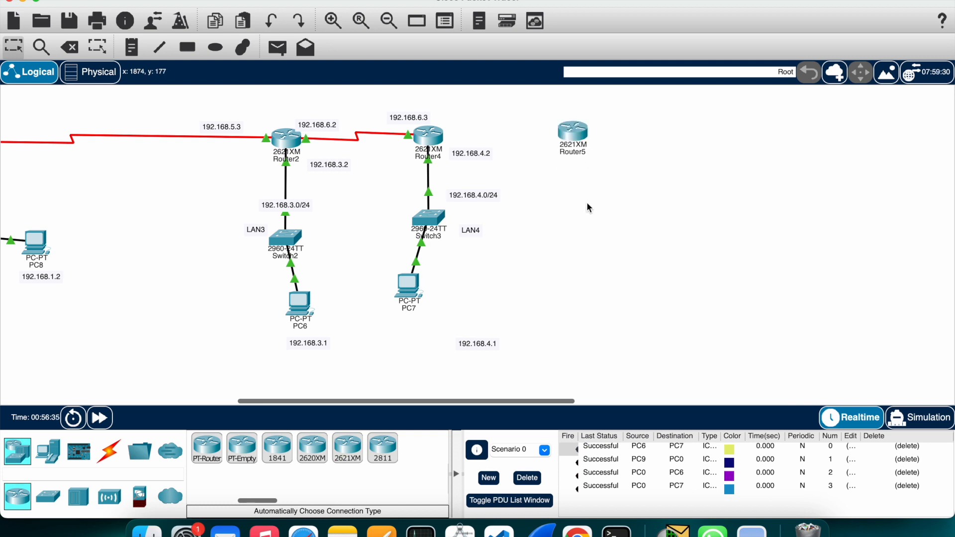
{"action": "left_click", "coordinate": [109, 451]}
{"action": "left_click", "coordinate": [204, 448]}
{"action": "left_click", "coordinate": [429, 135]}
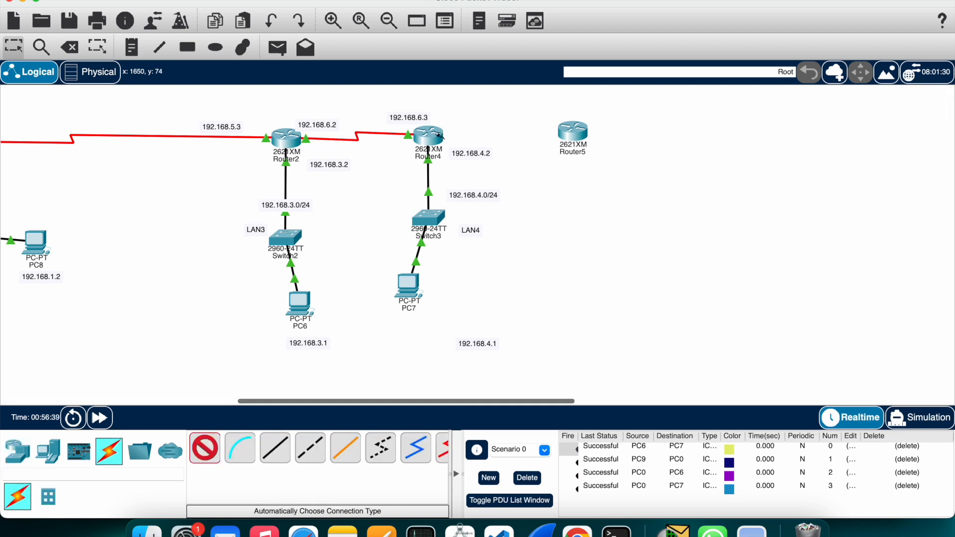
{"action": "left_click", "coordinate": [574, 133]}
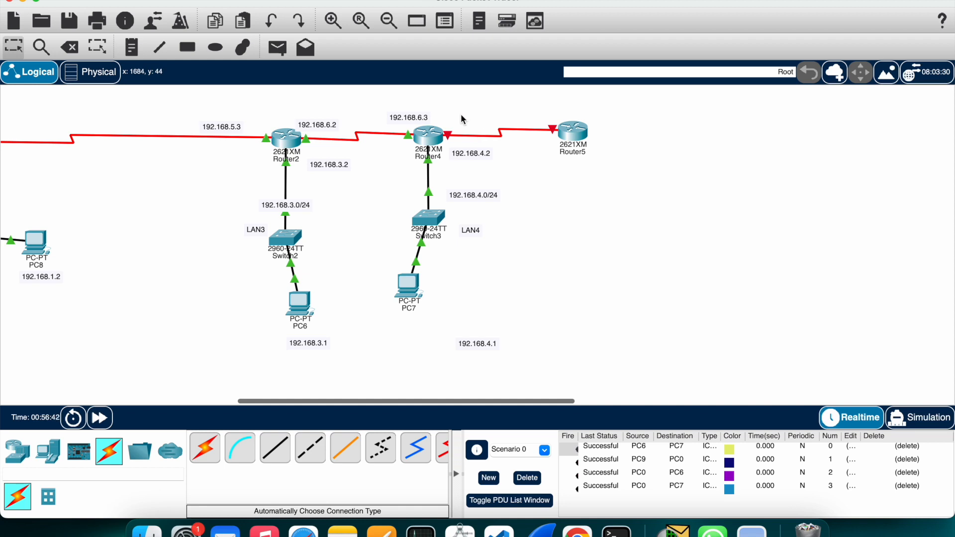
Step: Label the new serial link with notes reading 192.168.7.2 beside Router4 and 192.168.7.3 beside Router5
{"action": "key", "text": "n"}
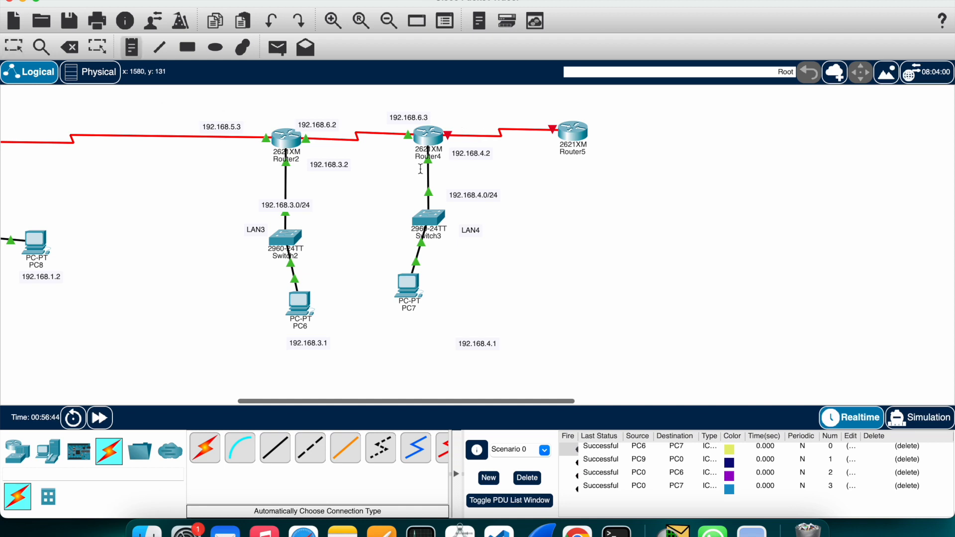
{"action": "left_click", "coordinate": [456, 116]}
{"action": "type", "text": "192.168.1.1"}
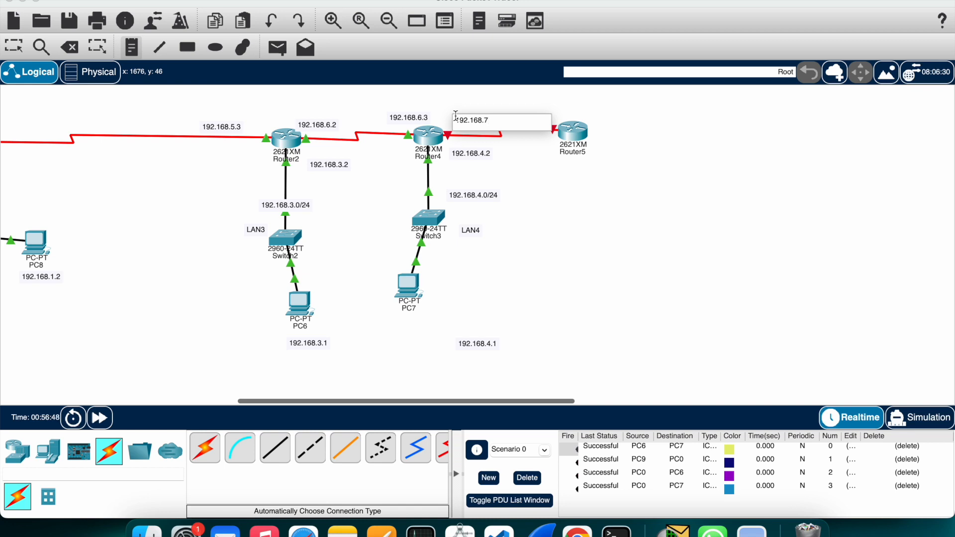
{"action": "left_click", "coordinate": [557, 99]}
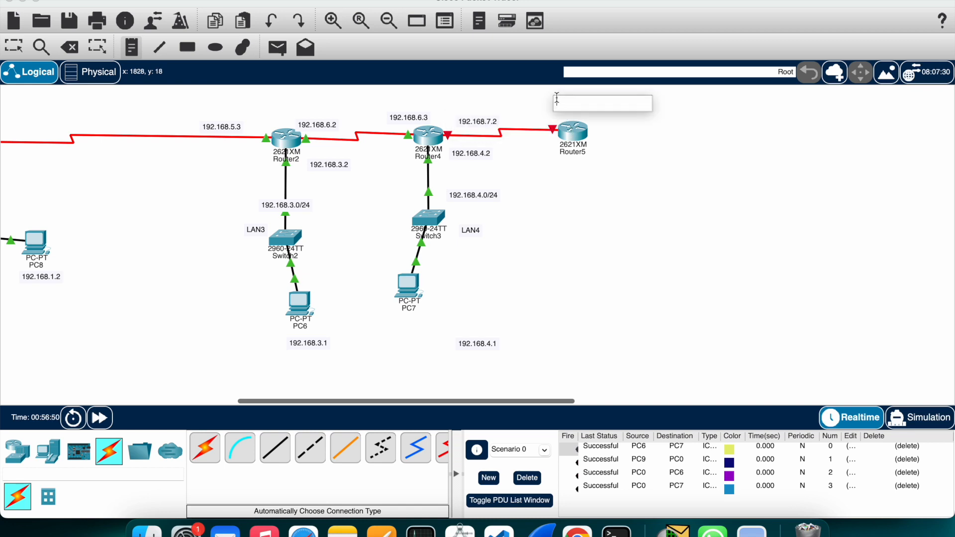
{"action": "type", "text": "192.168.1.1"}
{"action": "type", "text": "3"}
{"action": "key", "text": "Escape"}
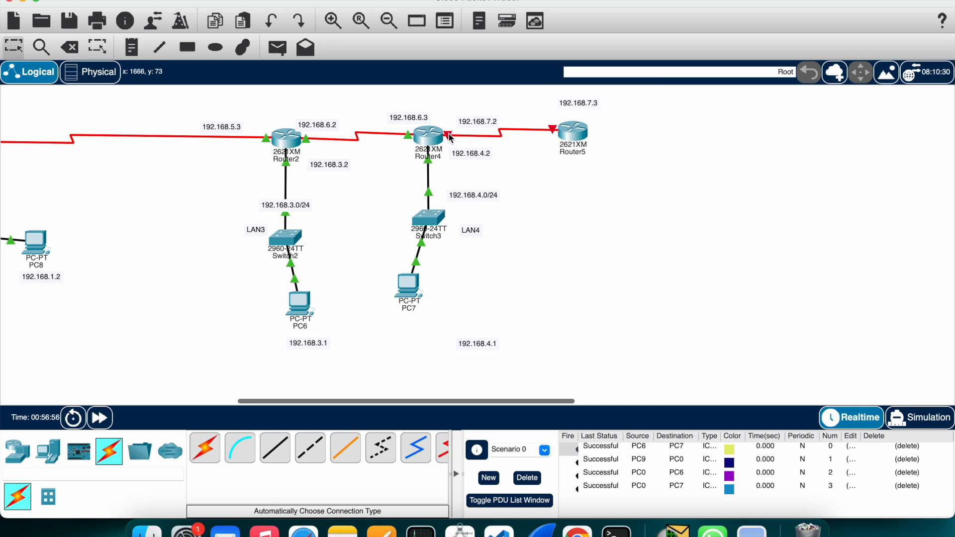
Step: Configure Router4's Serial0/3 interface with IPv4 address 192.168.7.2 and subnet mask 255.255.255.0
{"action": "mouse_move", "coordinate": [450, 138]}
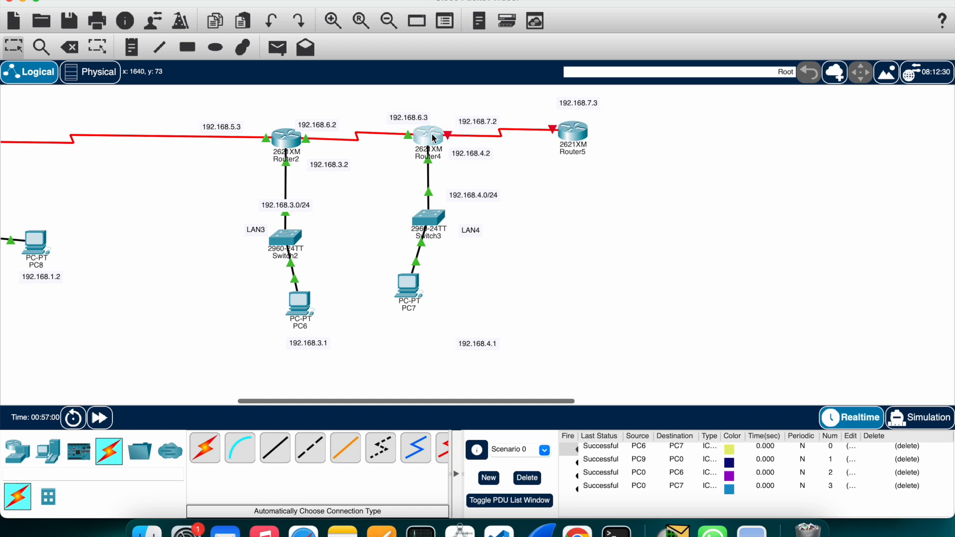
{"action": "left_click", "coordinate": [434, 138]}
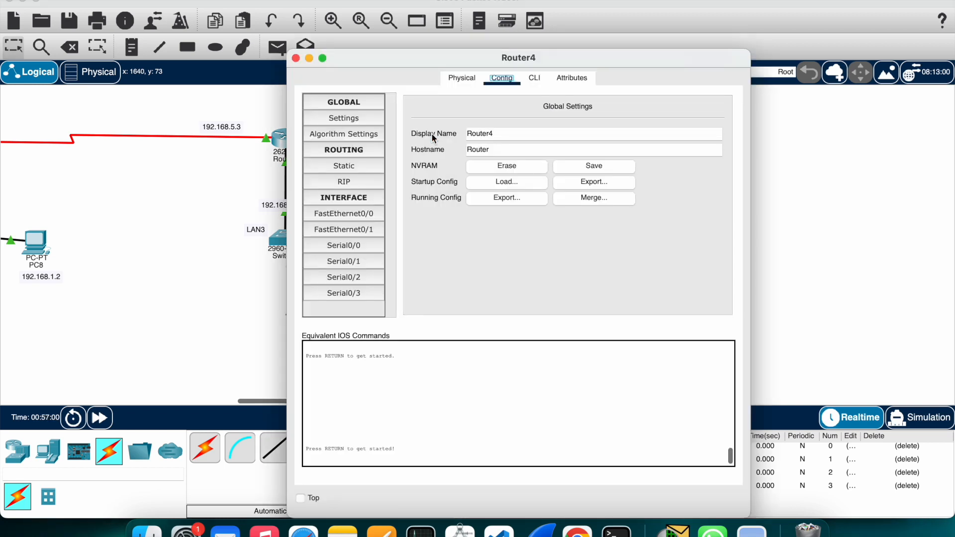
{"action": "left_click", "coordinate": [364, 292]}
{"action": "left_click", "coordinate": [597, 194]}
{"action": "left_click_drag", "start_coordinate": [609, 53], "coordinate": [605, 184]}
{"action": "type", "text": "192.168.1.1"}
{"action": "key", "text": "BackSpace"}
{"action": "key", "text": "BackSpace"}
{"action": "key", "text": "BackSpace"}
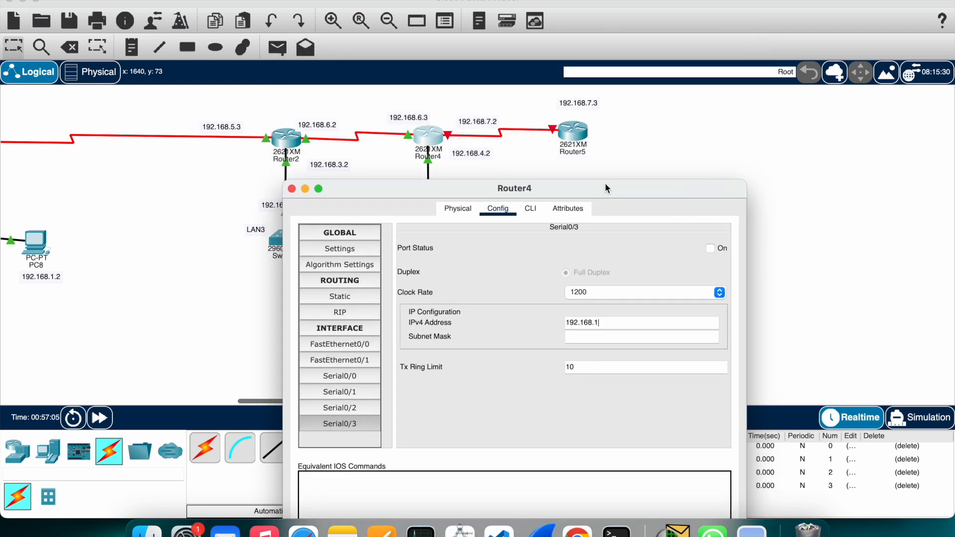
{"action": "type", "text": "7.2"}
{"action": "key", "text": "Tab"}
Step: Turn on Router4's Serial0/3 port and close its configuration
{"action": "left_click_drag", "start_coordinate": [621, 191], "coordinate": [501, 173]}
{"action": "left_click", "coordinate": [590, 227]}
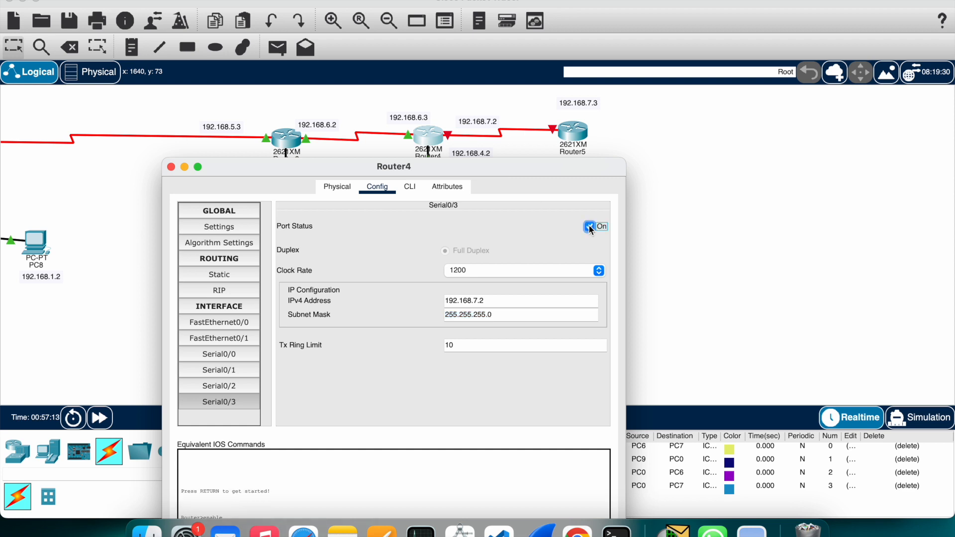
{"action": "left_click", "coordinate": [172, 167]}
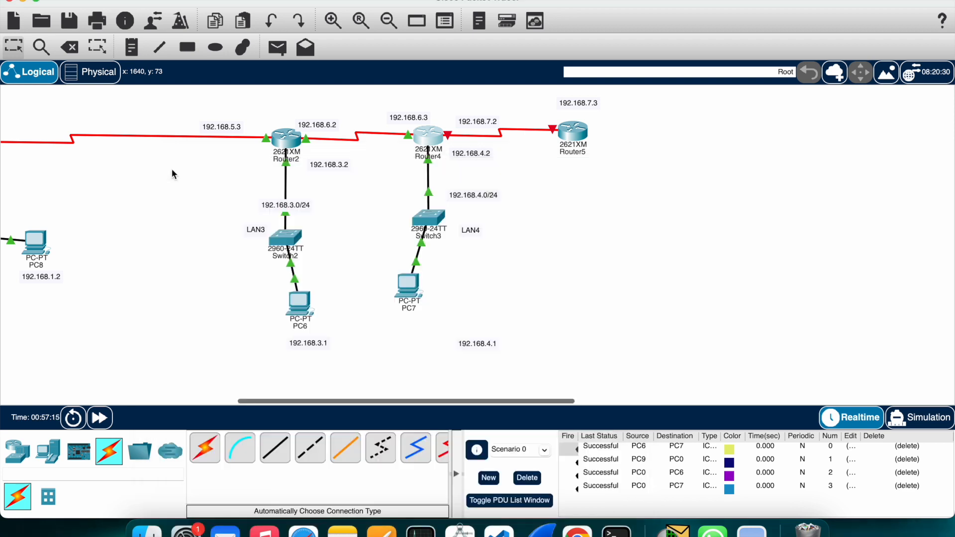
Step: Configure Router5's Serial0/0 with IPv4 address 192.168.7.3 and mask 255.255.255.0, turn the port on and close the configuration
{"action": "left_click", "coordinate": [567, 146]}
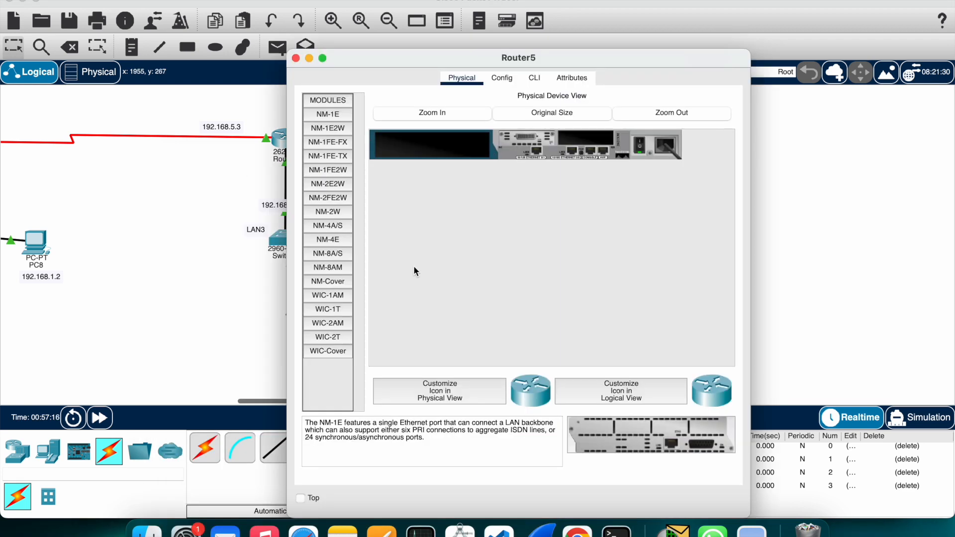
{"action": "left_click", "coordinate": [501, 78]}
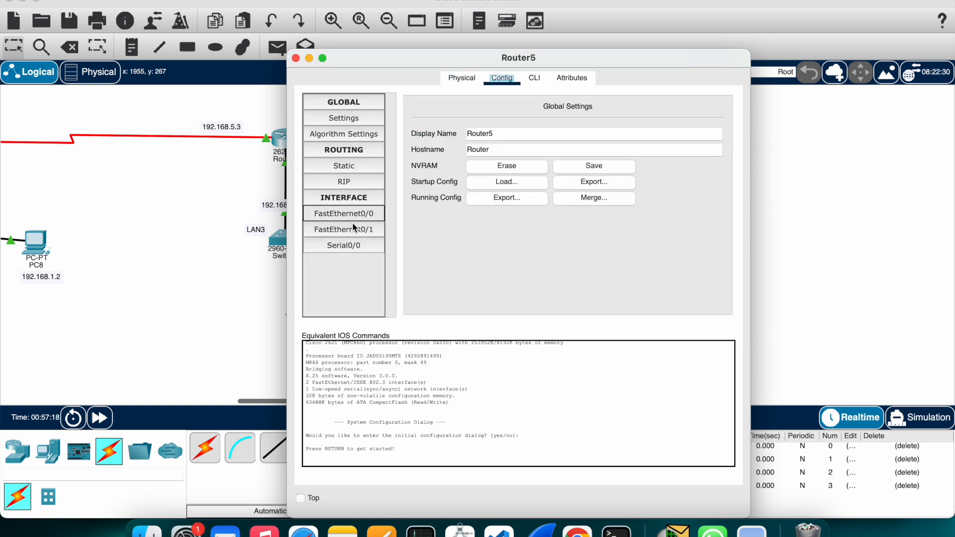
{"action": "left_click", "coordinate": [356, 245]}
{"action": "left_click", "coordinate": [612, 193]}
{"action": "type", "text": "192.168.1.1"}
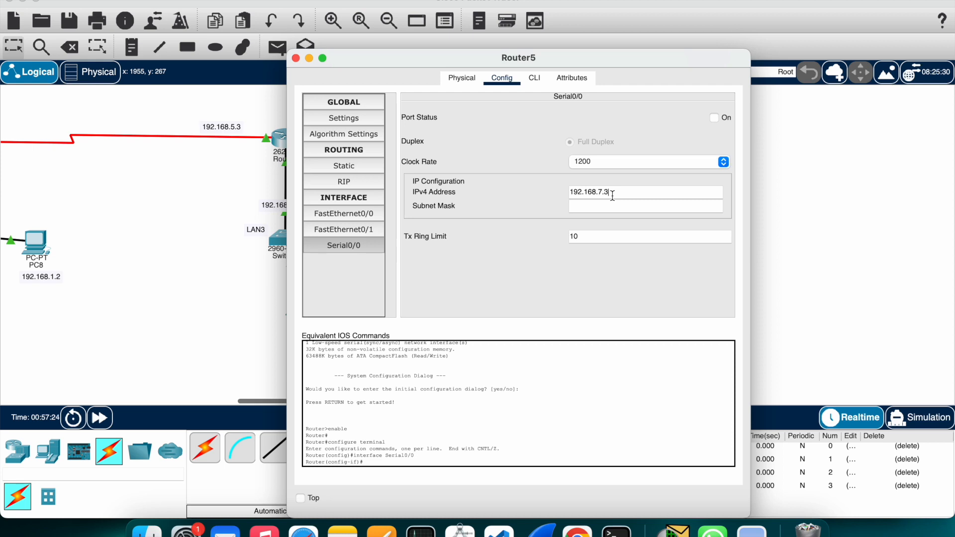
{"action": "left_click", "coordinate": [642, 211]}
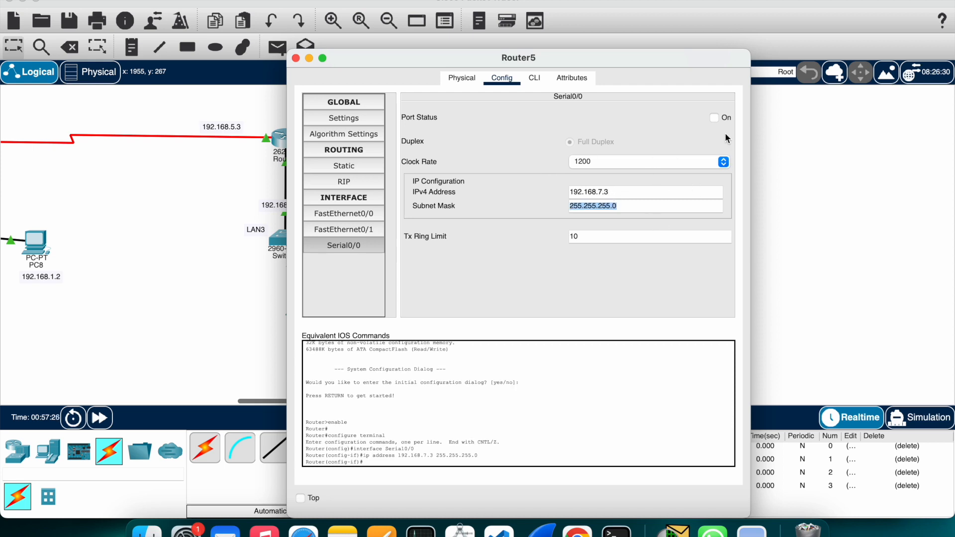
{"action": "left_click", "coordinate": [715, 119]}
{"action": "left_click", "coordinate": [295, 59]}
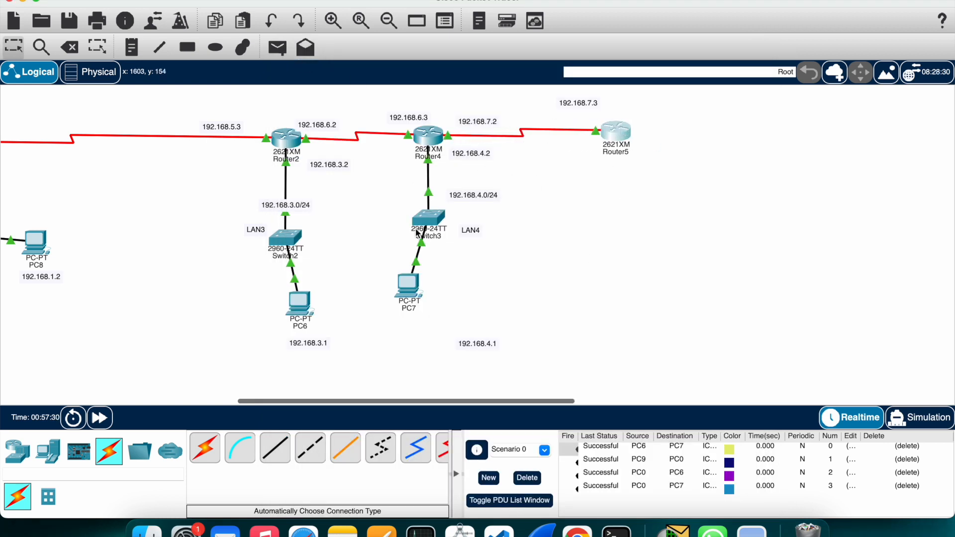
Step: Send simple PDUs from Router4 to Router5 and widen the PDU list's Source column to read the full device names
{"action": "left_click", "coordinate": [278, 48]}
{"action": "left_click", "coordinate": [440, 149]}
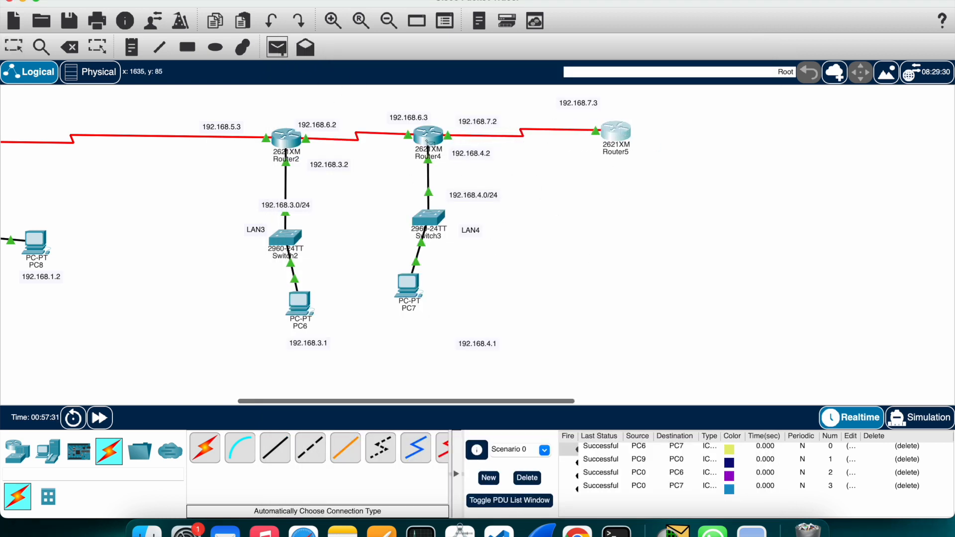
{"action": "left_click", "coordinate": [629, 138]}
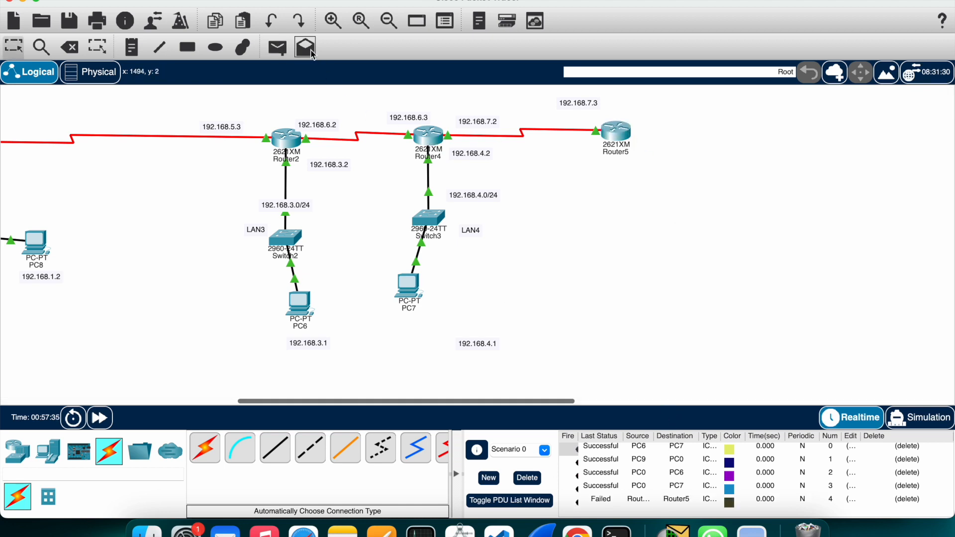
{"action": "left_click", "coordinate": [277, 48]}
{"action": "left_click", "coordinate": [437, 140]}
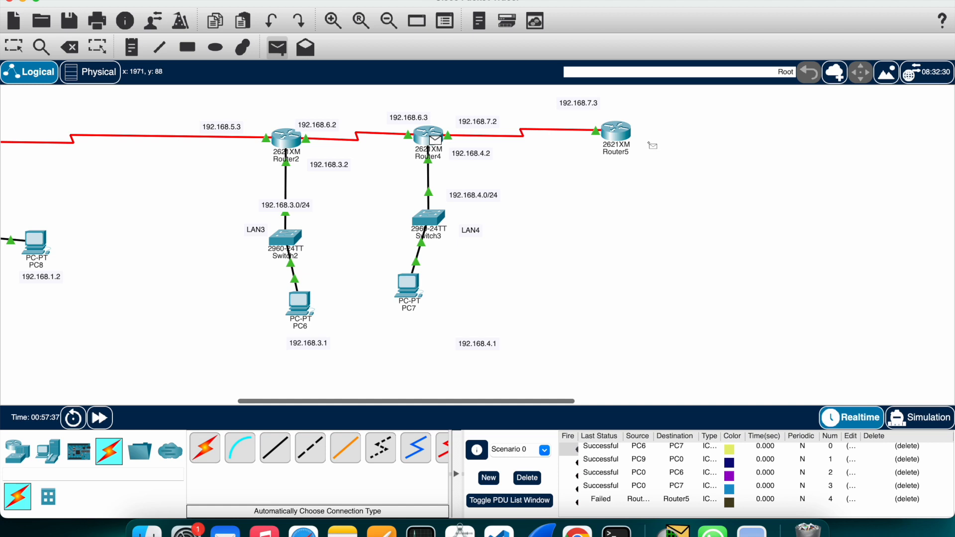
{"action": "left_click", "coordinate": [619, 133]}
{"action": "scroll", "coordinate": [702, 459], "scroll_direction": "down", "scroll_amount": 1}
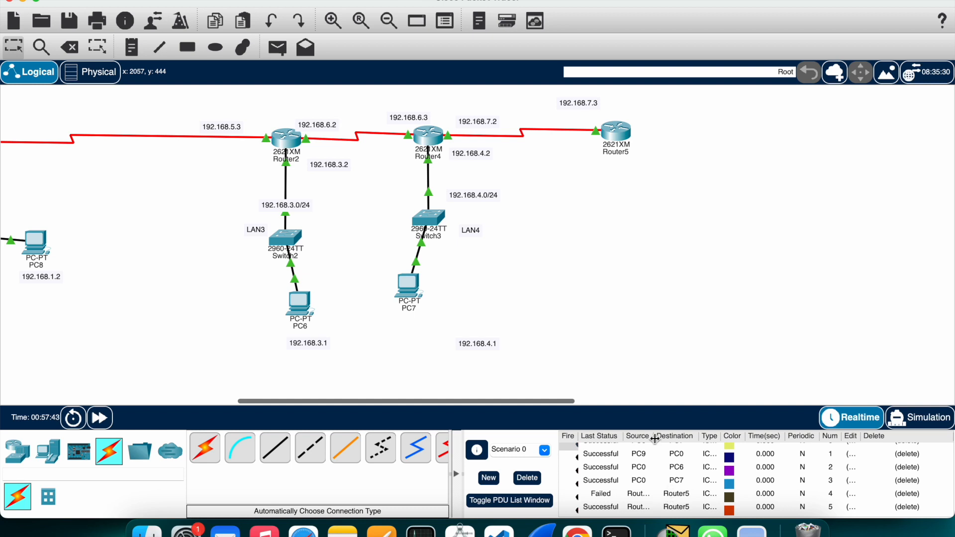
{"action": "left_click_drag", "start_coordinate": [655, 438], "coordinate": [662, 493]}
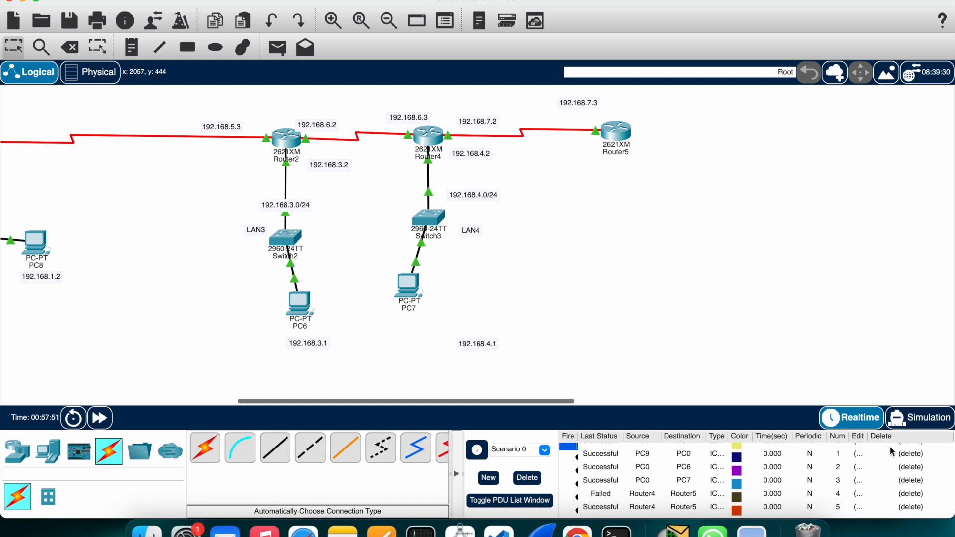
Step: Delete all the PDU entries from Scenario 0's list
{"action": "left_click", "coordinate": [911, 450]}
{"action": "left_click", "coordinate": [911, 451]}
{"action": "left_click", "coordinate": [911, 451]}
{"action": "left_click", "coordinate": [911, 450]}
{"action": "left_click", "coordinate": [911, 451]}
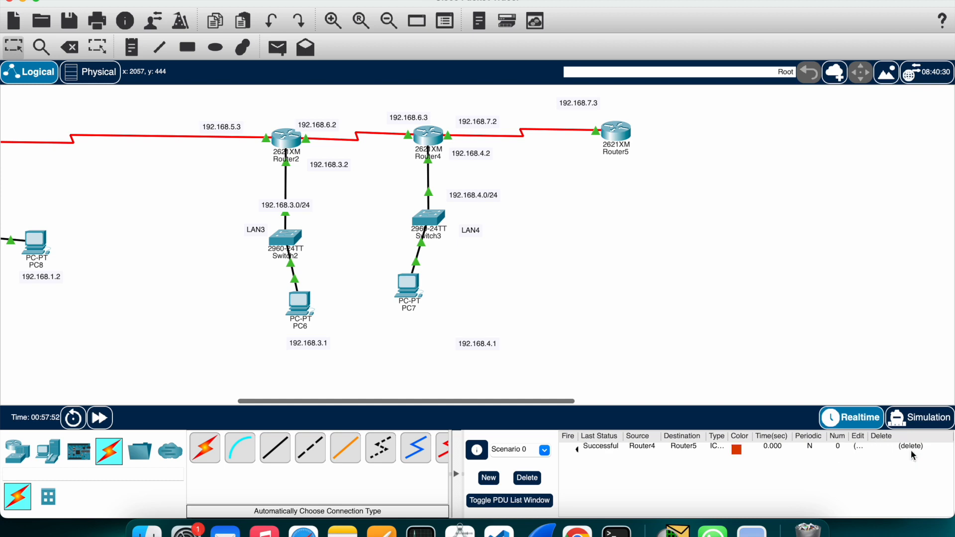
{"action": "left_click", "coordinate": [912, 451]}
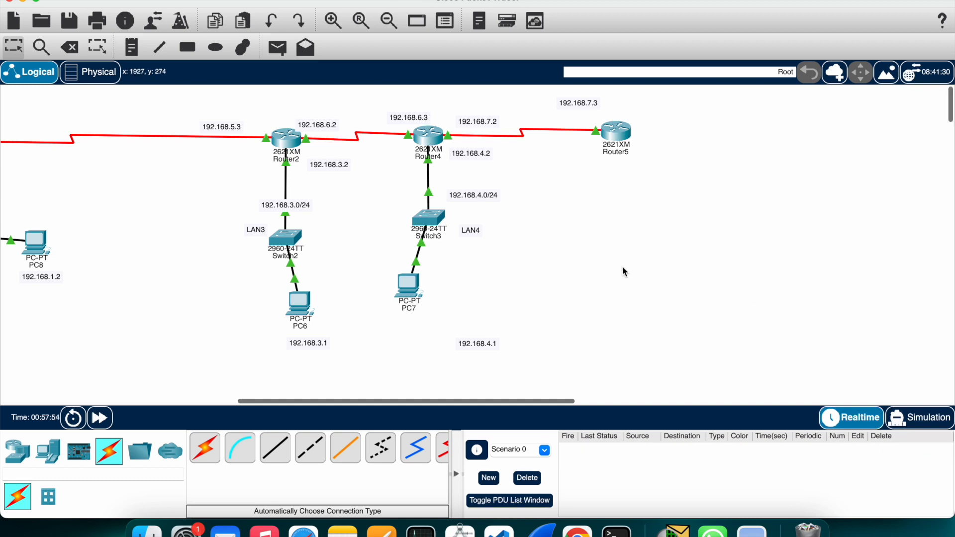
Step: Place a Home Router wireless device on the workspace below Router5
{"action": "left_click", "coordinate": [17, 451]}
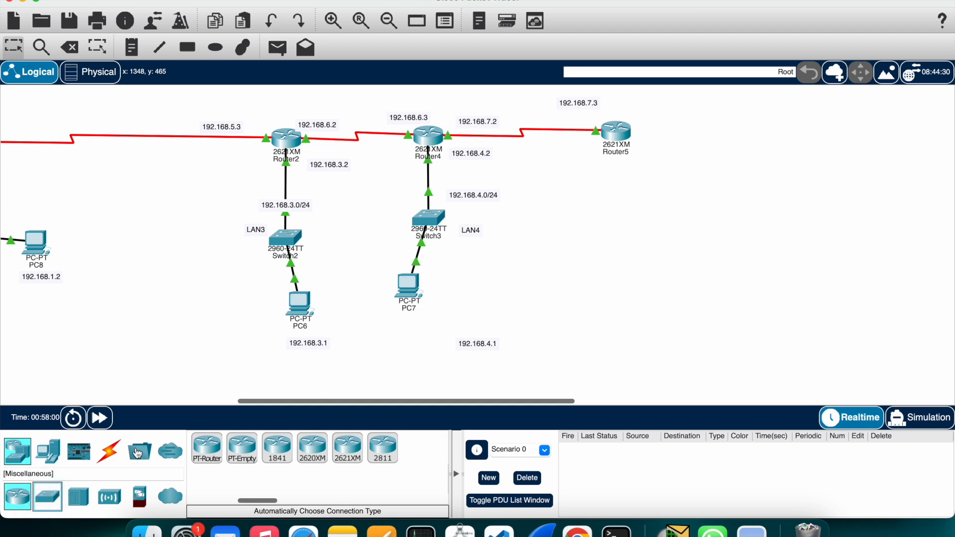
{"action": "left_click", "coordinate": [109, 498]}
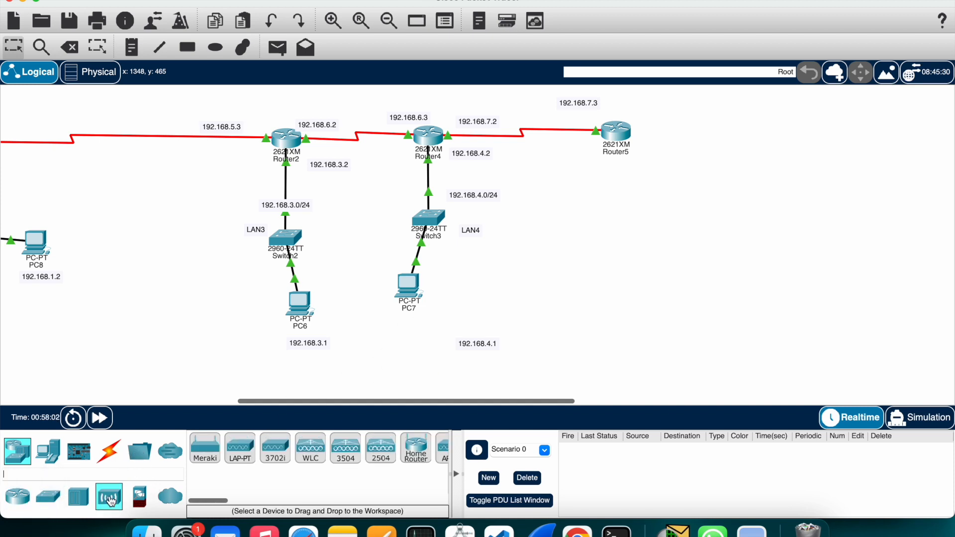
{"action": "scroll", "coordinate": [365, 463], "scroll_direction": "right", "scroll_amount": 1}
{"action": "left_click_drag", "start_coordinate": [417, 455], "coordinate": [632, 211]}
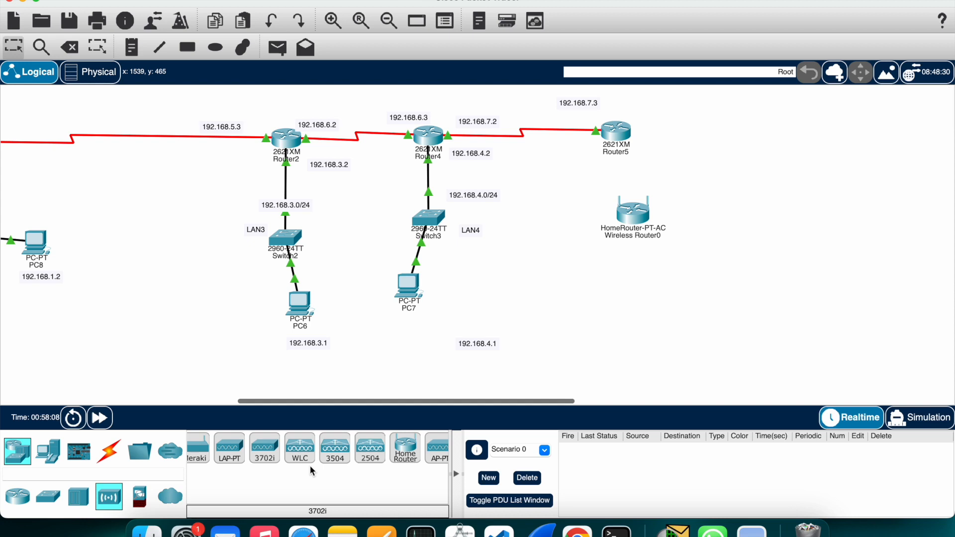
Step: Place two laptops side by side below Wireless Router0
{"action": "scroll", "coordinate": [310, 468], "scroll_direction": "left", "scroll_amount": 1}
{"action": "scroll", "coordinate": [310, 467], "scroll_direction": "right", "scroll_amount": 3}
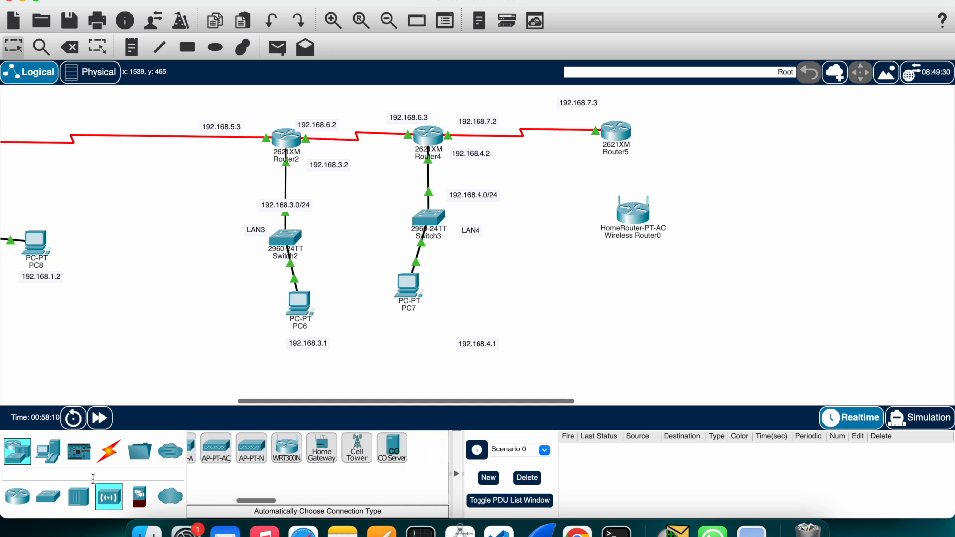
{"action": "left_click", "coordinate": [55, 456]}
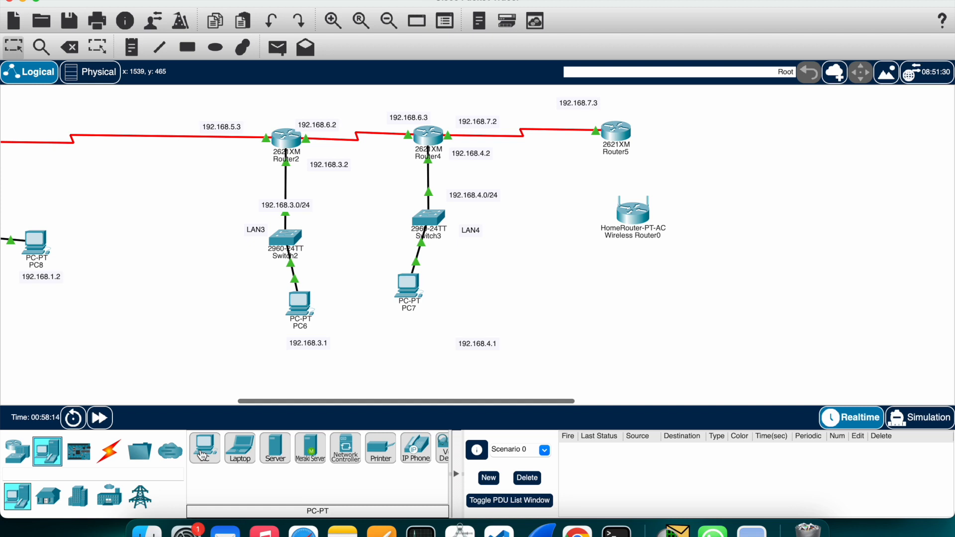
{"action": "left_click_drag", "start_coordinate": [240, 450], "coordinate": [592, 306]}
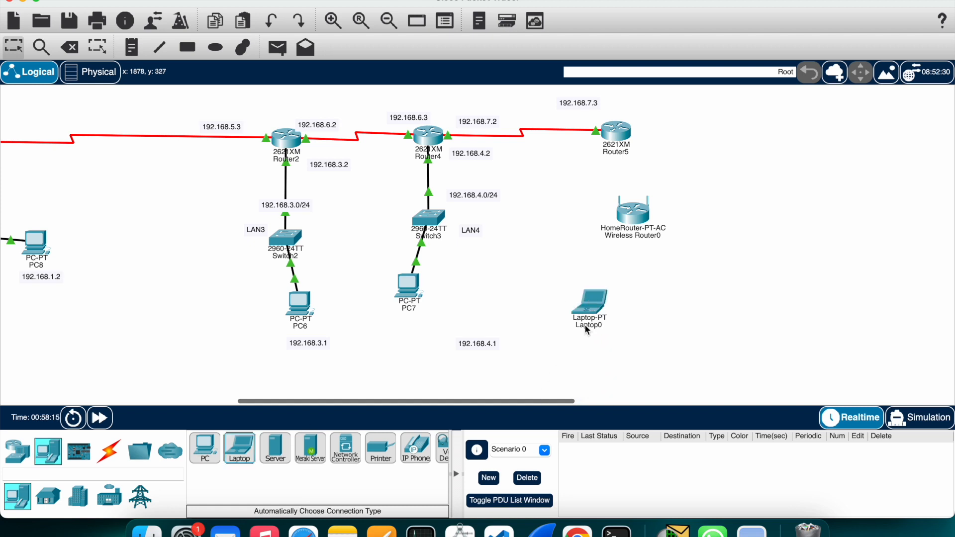
{"action": "left_click_drag", "start_coordinate": [240, 450], "coordinate": [670, 304]}
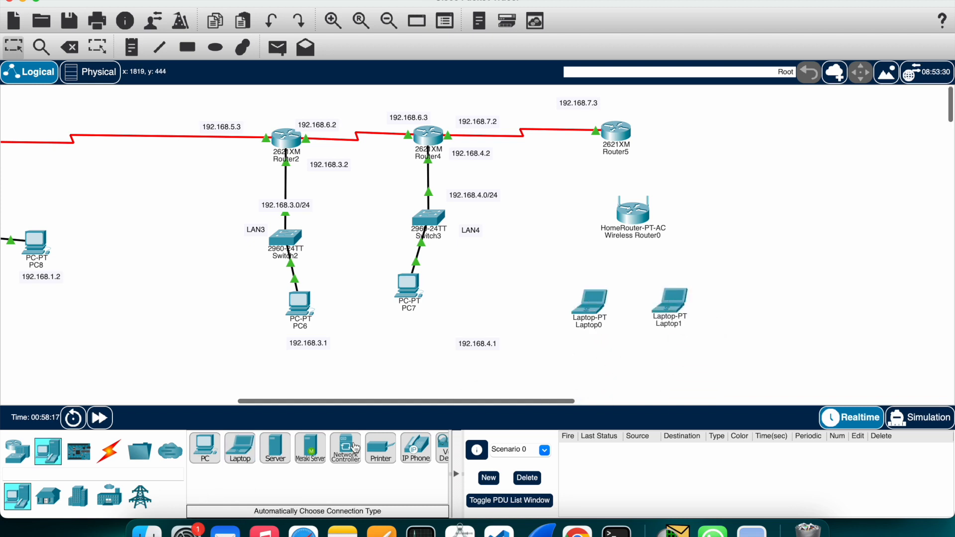
Step: Place a tablet on the workspace to the lower right of Wireless Router0
{"action": "scroll", "coordinate": [368, 462], "scroll_direction": "right", "scroll_amount": 2}
{"action": "scroll", "coordinate": [368, 464], "scroll_direction": "right", "scroll_amount": 2}
{"action": "scroll", "coordinate": [369, 463], "scroll_direction": "right", "scroll_amount": 3}
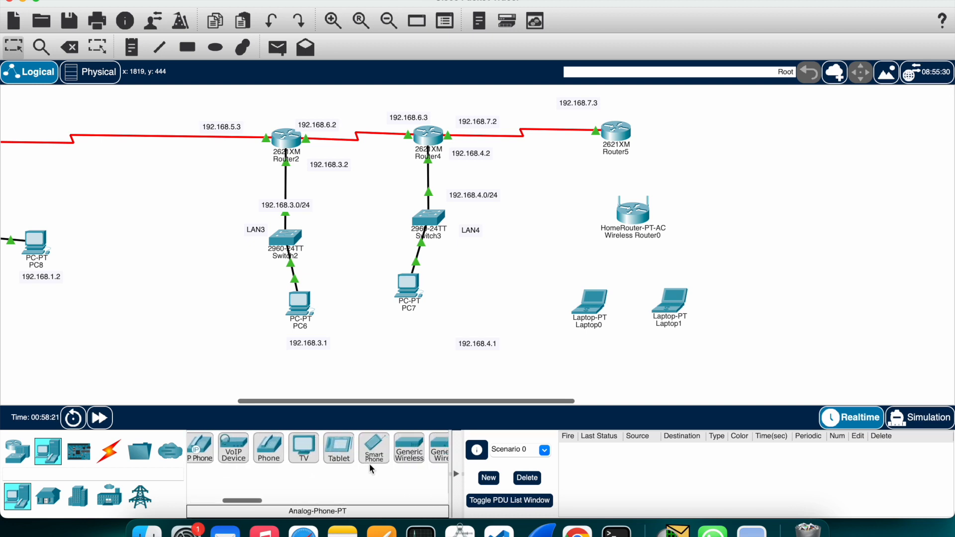
{"action": "scroll", "coordinate": [404, 465], "scroll_direction": "right", "scroll_amount": 1}
{"action": "left_click", "coordinate": [308, 449]}
{"action": "left_click", "coordinate": [769, 240]}
{"action": "left_click", "coordinate": [758, 254]}
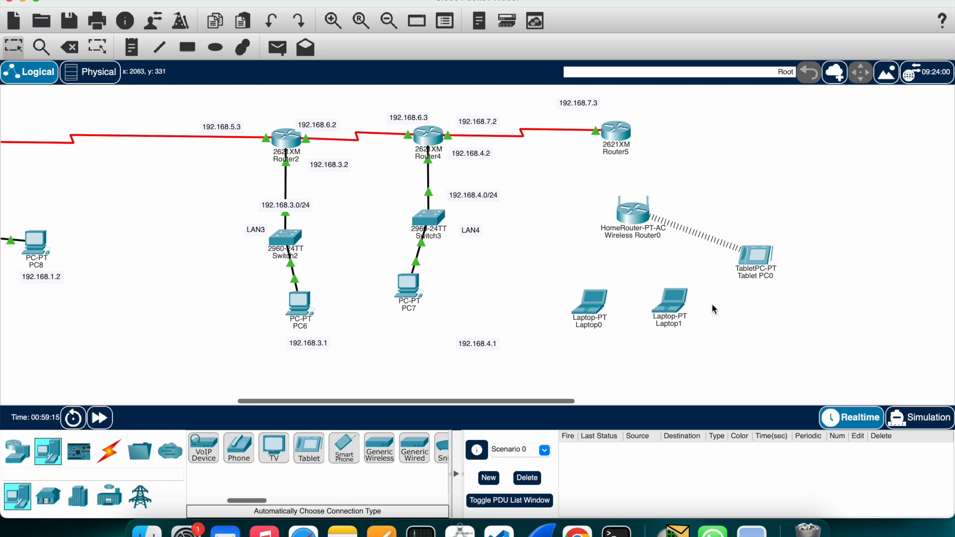
Step: Move Laptop1 and Laptop0 slightly up, closer to Wireless Router0
{"action": "left_click_drag", "start_coordinate": [683, 302], "coordinate": [695, 288]}
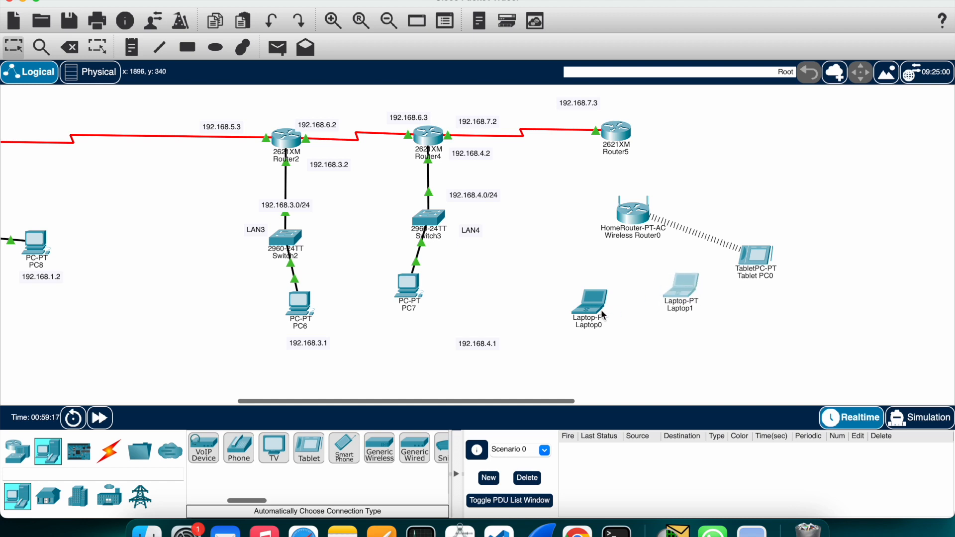
{"action": "left_click_drag", "start_coordinate": [601, 310], "coordinate": [605, 286]}
{"action": "mouse_move", "coordinate": [605, 289]}
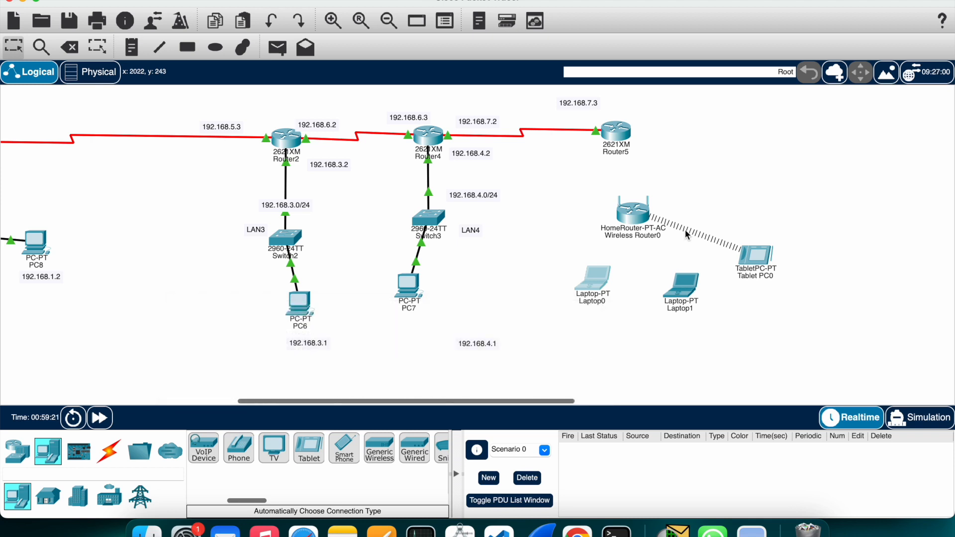
Step: Set Wireless Router0's Internet IP configuration to Static and return to the workspace
{"action": "left_click", "coordinate": [643, 212]}
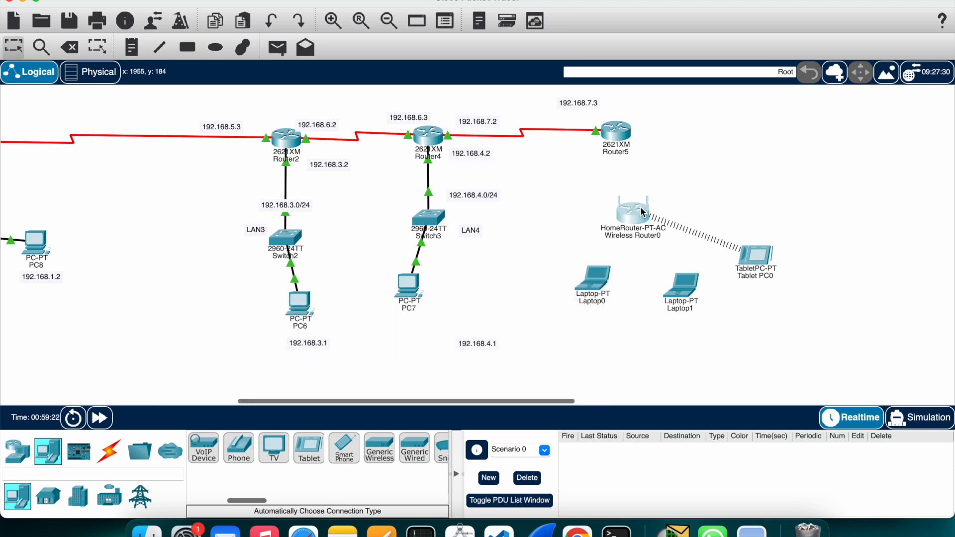
{"action": "left_click", "coordinate": [642, 213]}
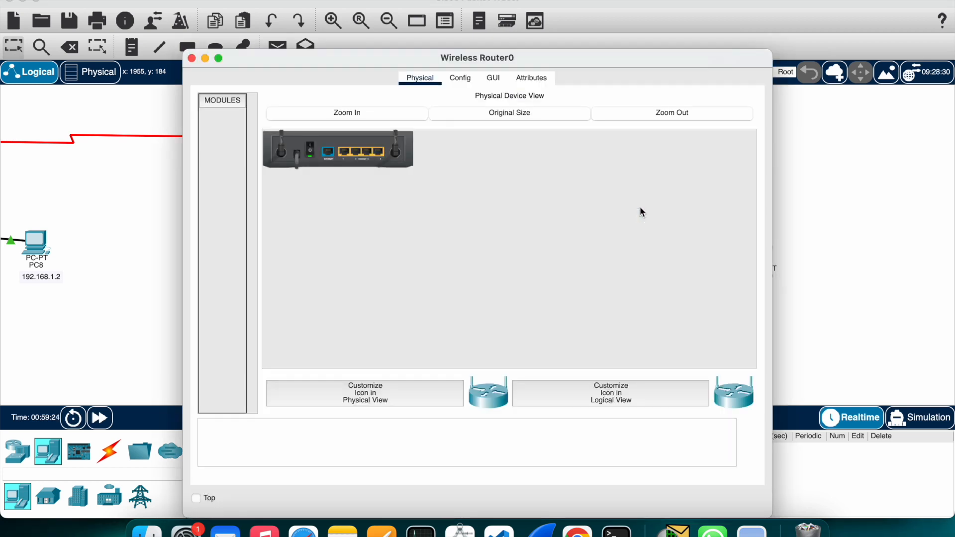
{"action": "left_click", "coordinate": [461, 80]}
{"action": "left_click", "coordinate": [260, 166]}
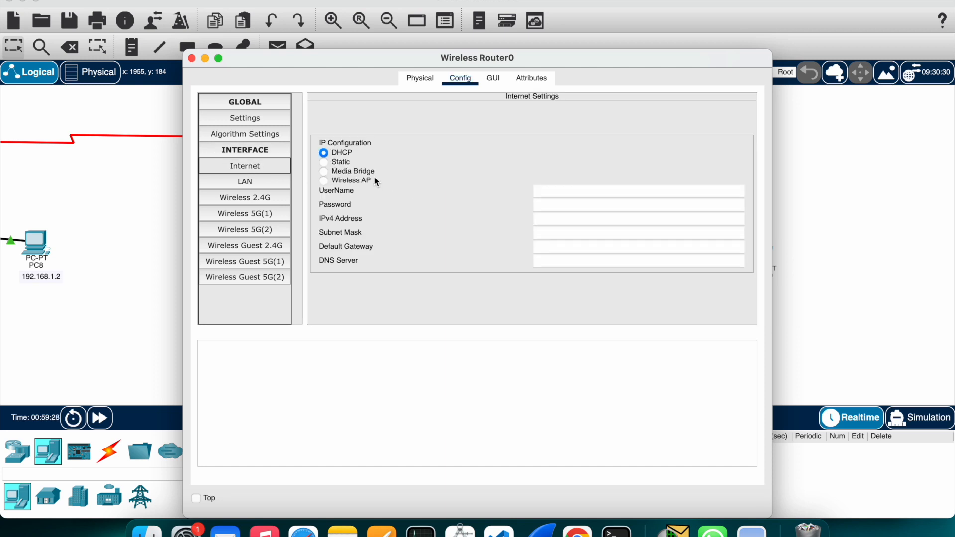
{"action": "left_click", "coordinate": [324, 163]}
{"action": "left_click", "coordinate": [562, 246]}
{"action": "left_click_drag", "start_coordinate": [532, 64], "coordinate": [699, 205]}
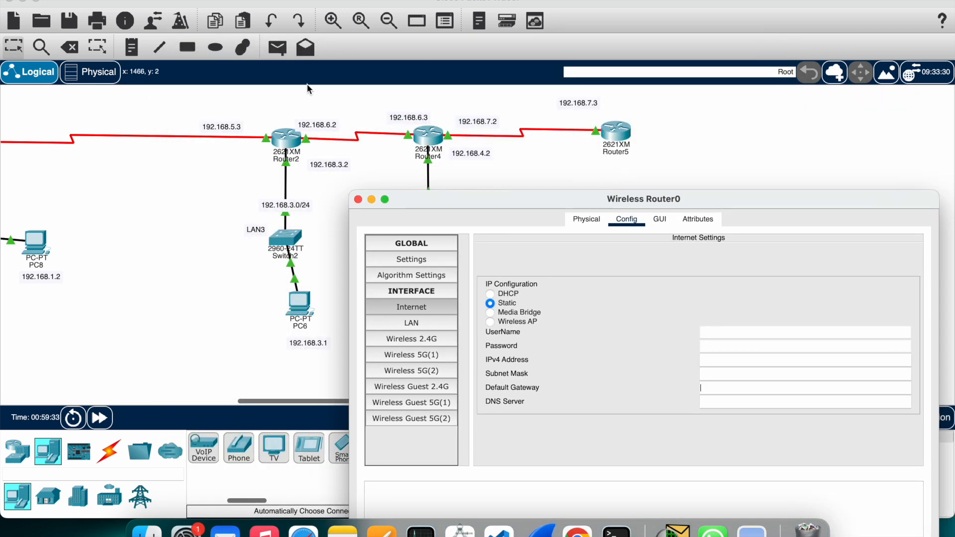
{"action": "type", "text": "n"}
{"action": "left_click", "coordinate": [649, 148]}
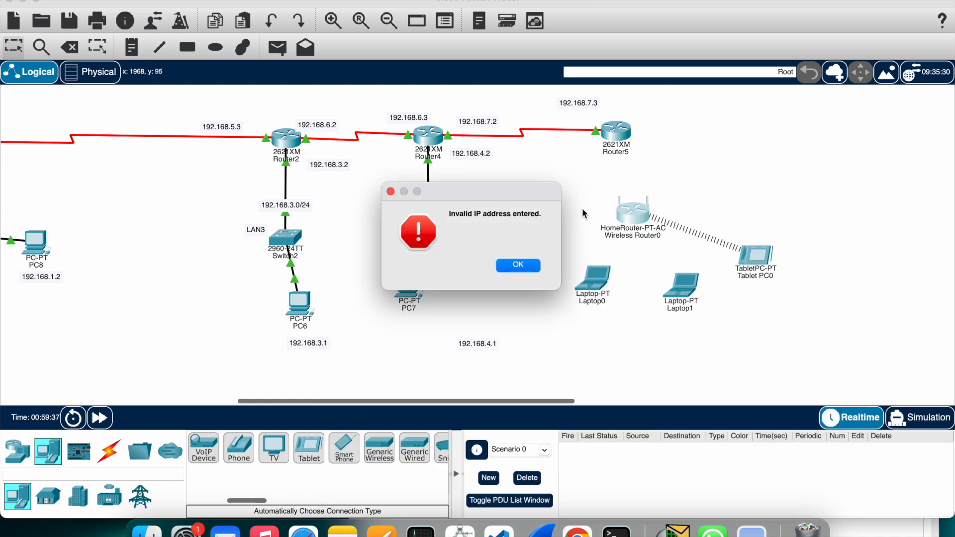
{"action": "left_click", "coordinate": [523, 266]}
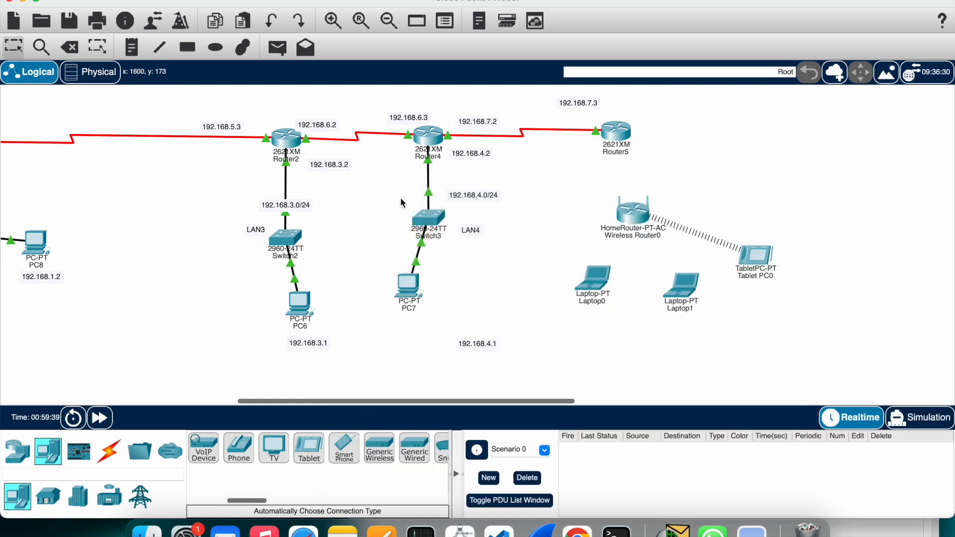
Step: Add notes reading 192.168.8.5 beside Router5 and 192.168.8.0/24 above Wireless Router0
{"action": "key", "text": "n"}
{"action": "left_click", "coordinate": [640, 144]}
{"action": "type", "text": "192.168.1.1"}
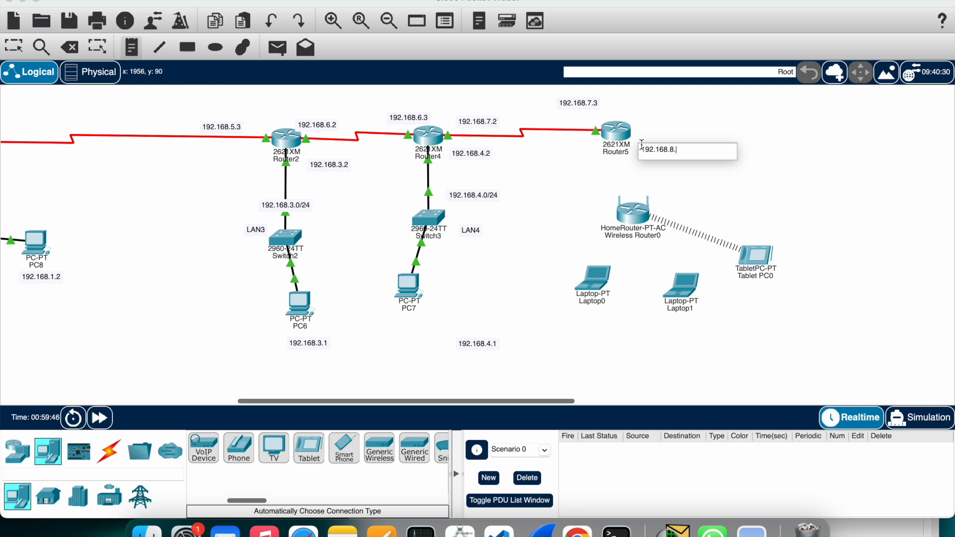
{"action": "type", "text": "5"}
{"action": "left_click", "coordinate": [666, 182]}
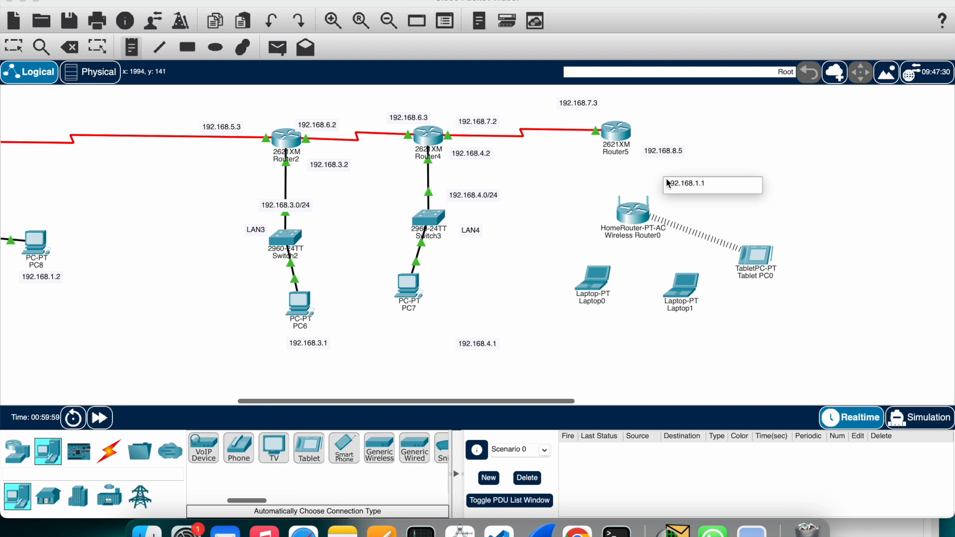
{"action": "key", "text": "BackSpace"}
{"action": "key", "text": "BackSpace"}
{"action": "key", "text": "BackSpace"}
{"action": "key", "text": "Escape"}
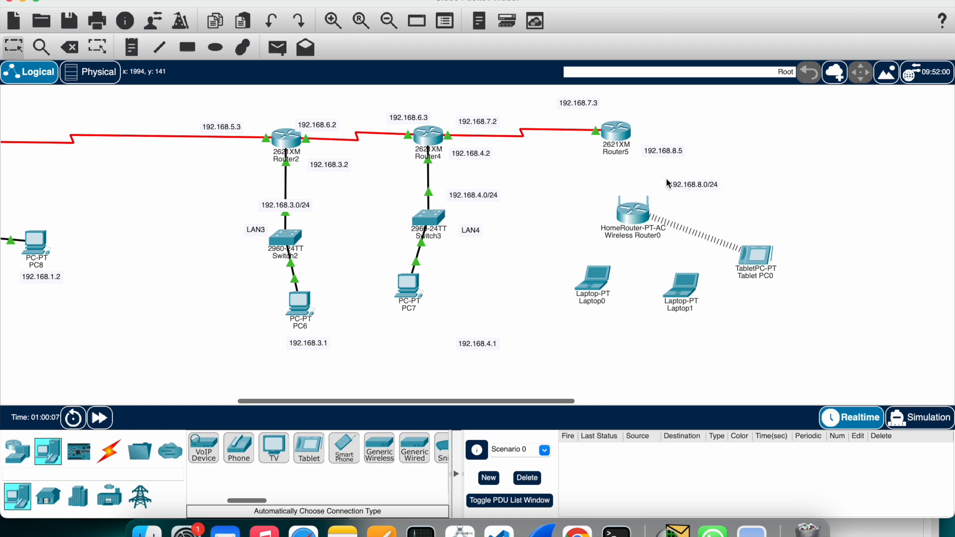
Step: Add address notes reading 192.168.8.1 below Laptop0 and 192.168.1.2 below Laptop1
{"action": "left_click", "coordinate": [612, 349]}
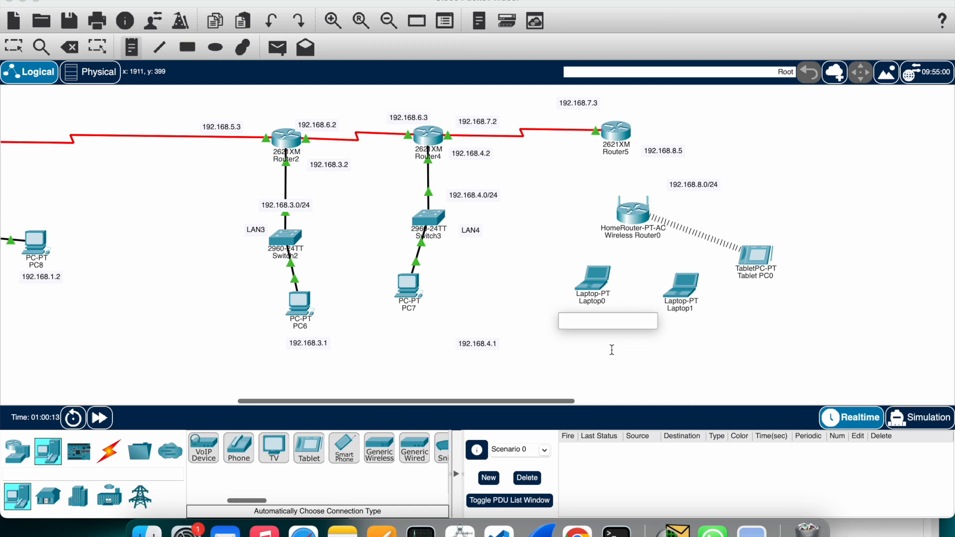
{"action": "type", "text": "192.168.1.1"}
{"action": "left_click", "coordinate": [684, 325]}
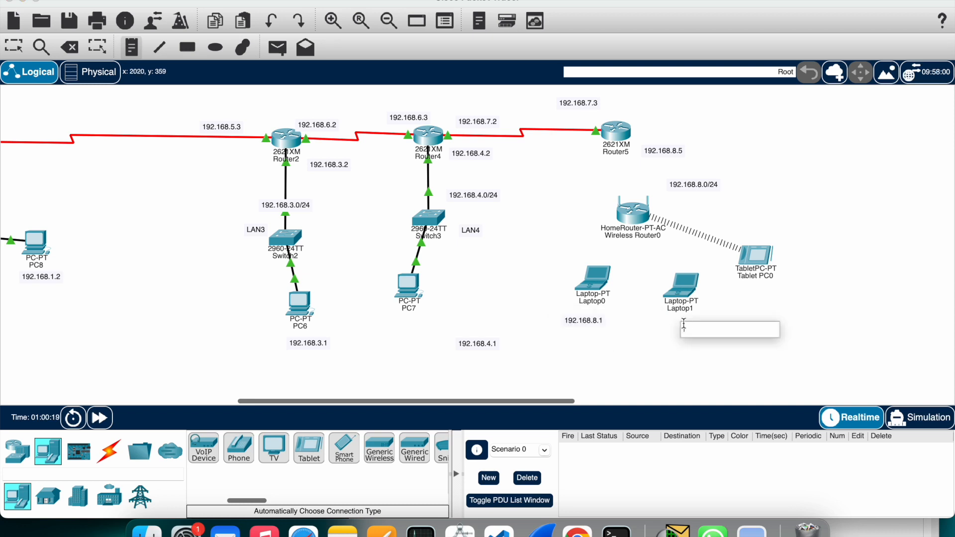
{"action": "type", "text": "192.168.1.1"}
{"action": "key", "text": "BackSpace"}
{"action": "type", "text": "2"}
Step: Add address notes reading 192.168.1.3 beside Tablet PC0 and 192.168.8.4 below Wireless Router0
{"action": "left_click", "coordinate": [794, 273]}
{"action": "type", "text": "192.168.1.1"}
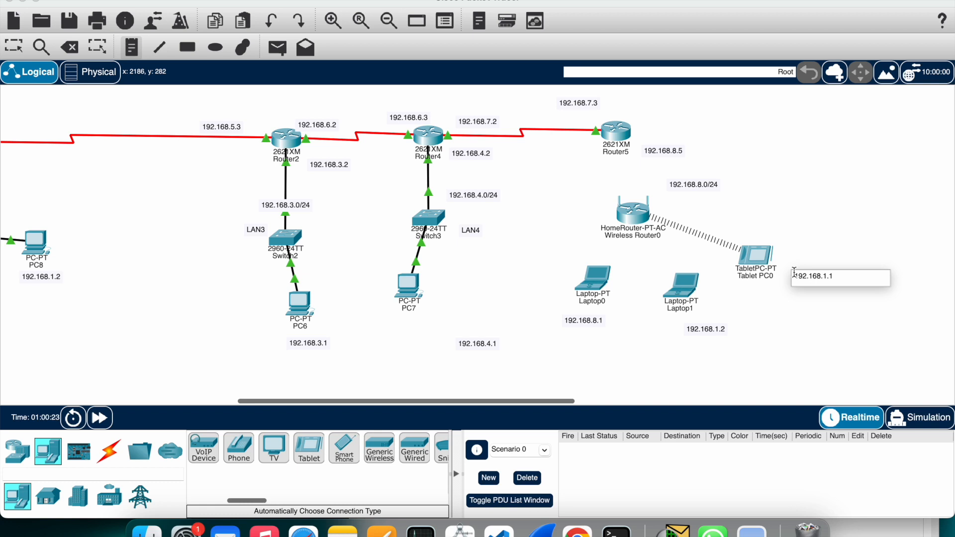
{"action": "key", "text": "BackSpace"}
{"action": "type", "text": "3"}
{"action": "left_click", "coordinate": [585, 235]}
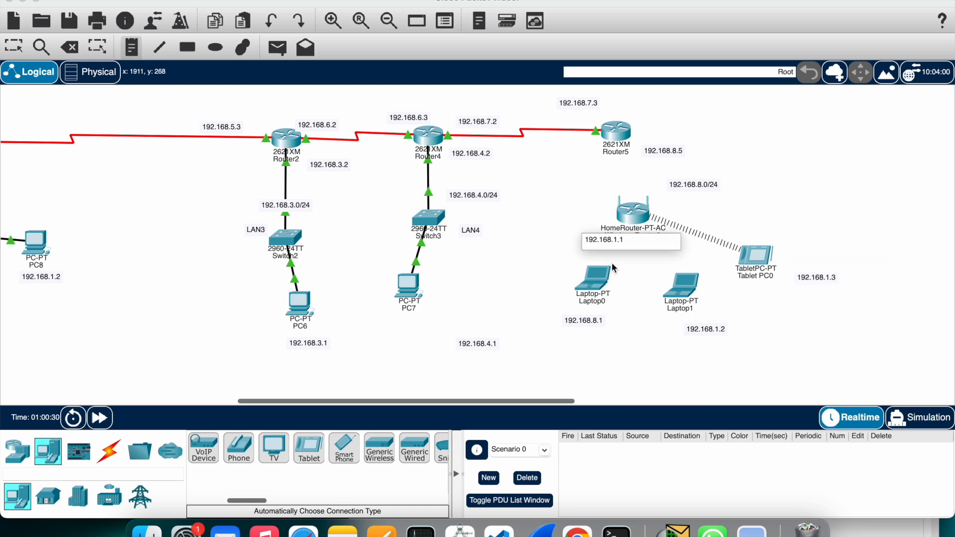
{"action": "key", "text": "BackSpace"}
{"action": "type", "text": ".4"}
{"action": "double_click", "coordinate": [711, 330]}
{"action": "key", "text": "Escape"}
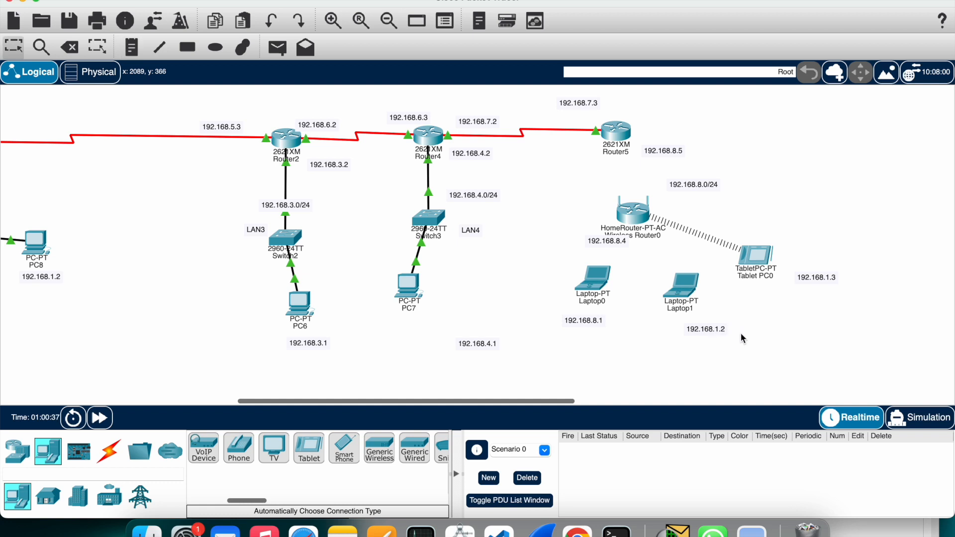
Step: Correct the notes to read 192.168.8.2 below Laptop1 and 192.168.8.3 beside Tablet PC0
{"action": "double_click", "coordinate": [714, 328]}
{"action": "type", "text": "8"}
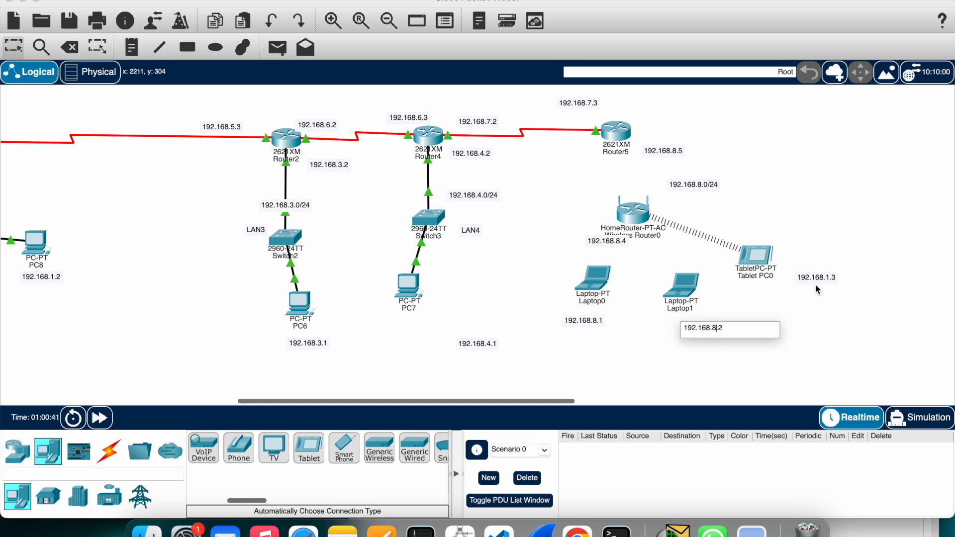
{"action": "double_click", "coordinate": [829, 276]}
{"action": "left_click", "coordinate": [828, 276]}
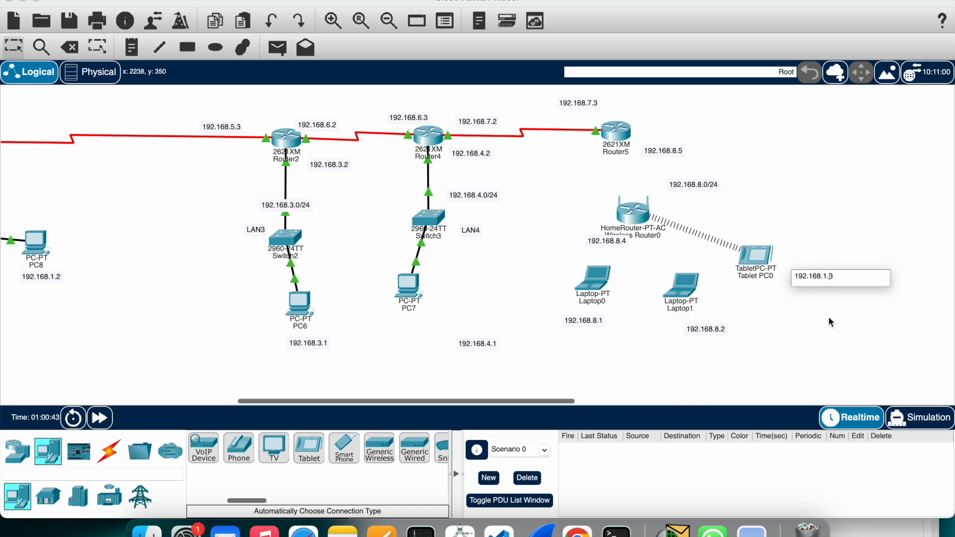
{"action": "key", "text": "BackSpace"}
{"action": "key", "text": "BackSpace"}
{"action": "type", "text": "8."}
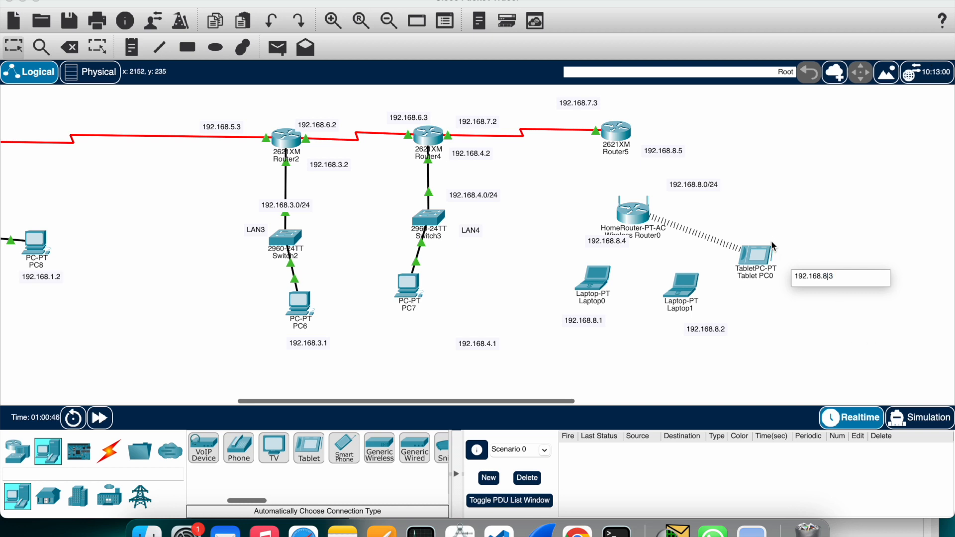
Step: Finish the 192.168.8.3 note beside Tablet PC0 and move the 192.168.8.4 note to the left of Wireless Router0's label
{"action": "left_click", "coordinate": [762, 216]}
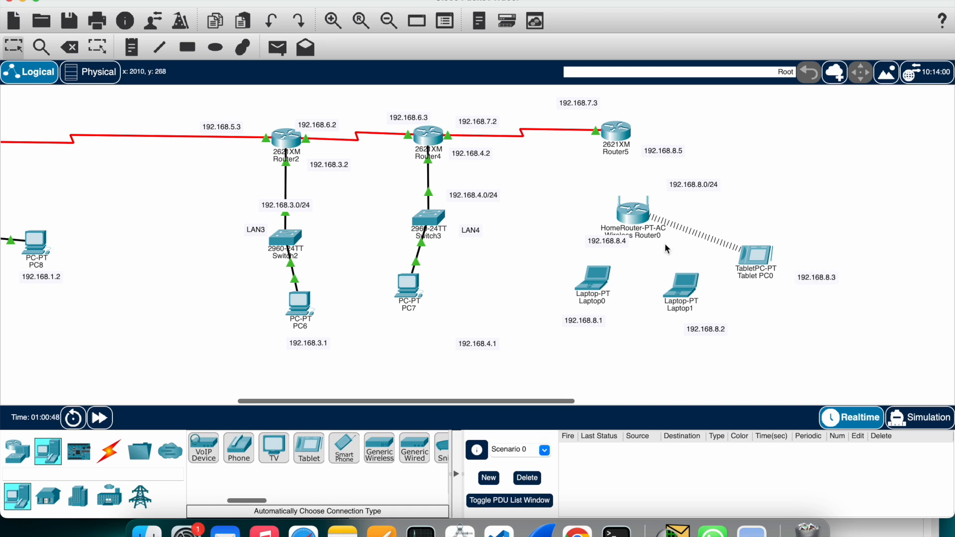
{"action": "left_click_drag", "start_coordinate": [581, 233], "coordinate": [577, 233]}
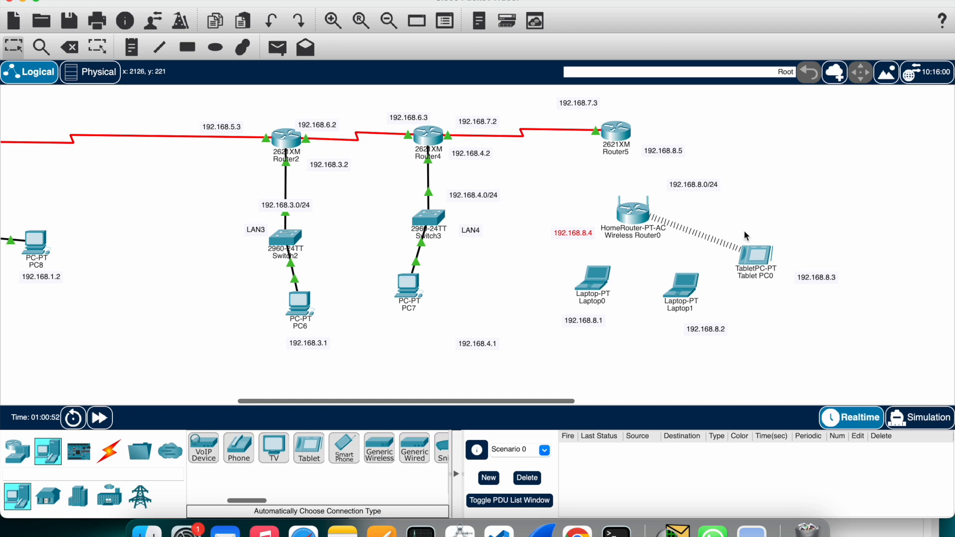
Step: Switch the IP configuration of Tablet PC0's Wireless0 interface from DHCP to static
{"action": "left_click", "coordinate": [771, 265]}
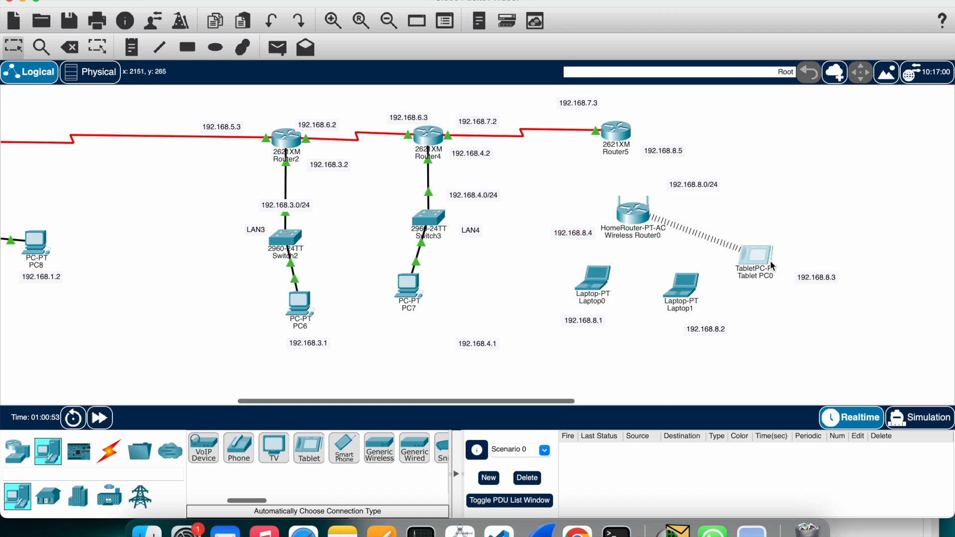
{"action": "left_click", "coordinate": [771, 265]}
{"action": "left_click", "coordinate": [464, 78]}
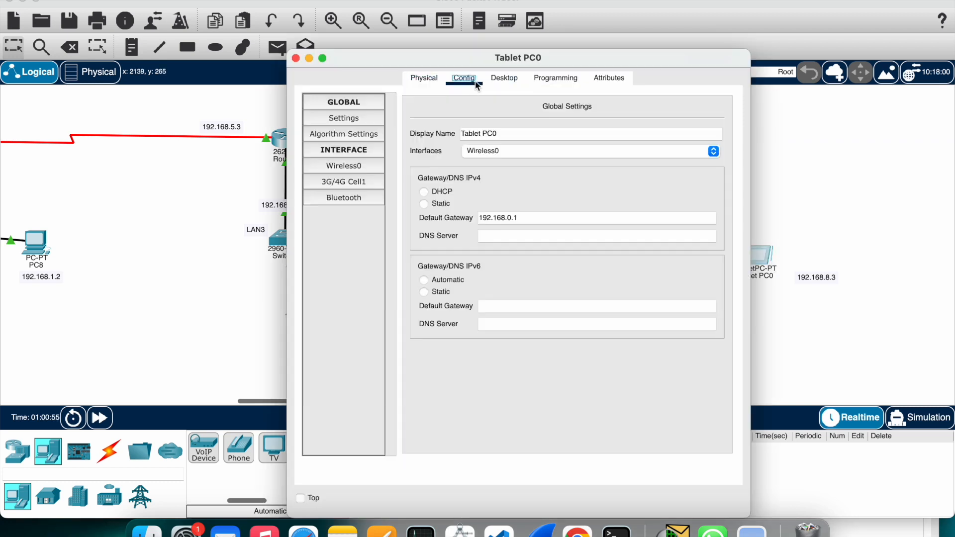
{"action": "left_click", "coordinate": [342, 167]}
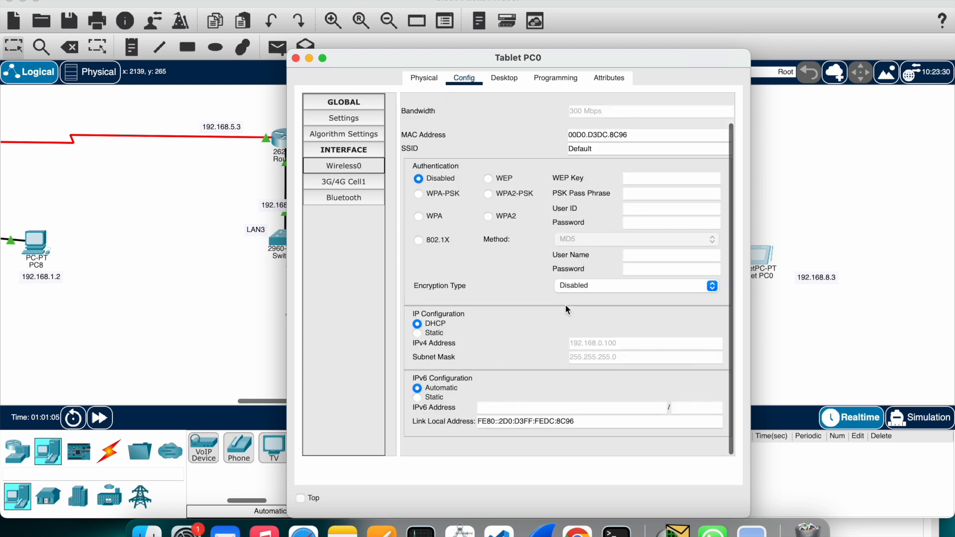
{"action": "left_click", "coordinate": [418, 333]}
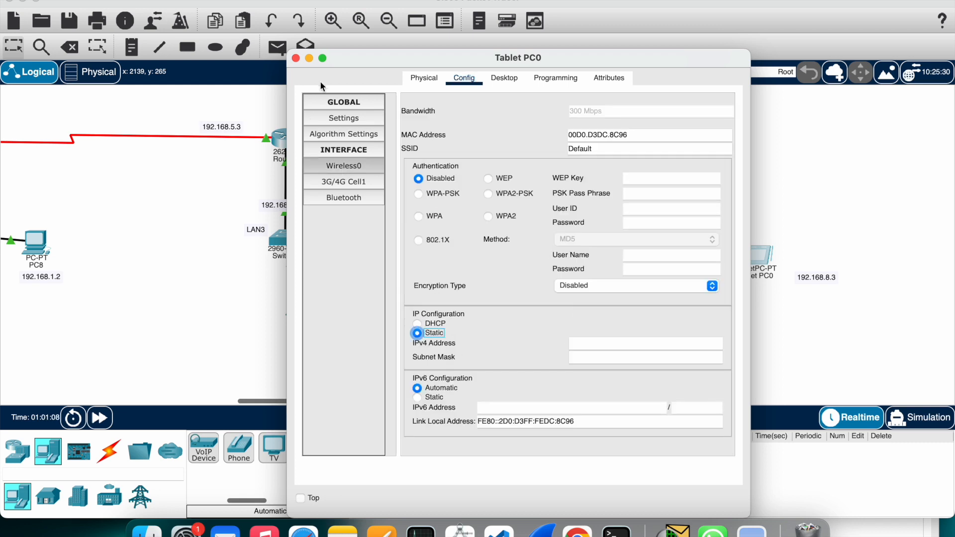
{"action": "left_click", "coordinate": [295, 58]}
Step: Enter 192.168.8.5 as the default gateway in Wireless Router0's Internet settings
{"action": "left_click", "coordinate": [621, 213]}
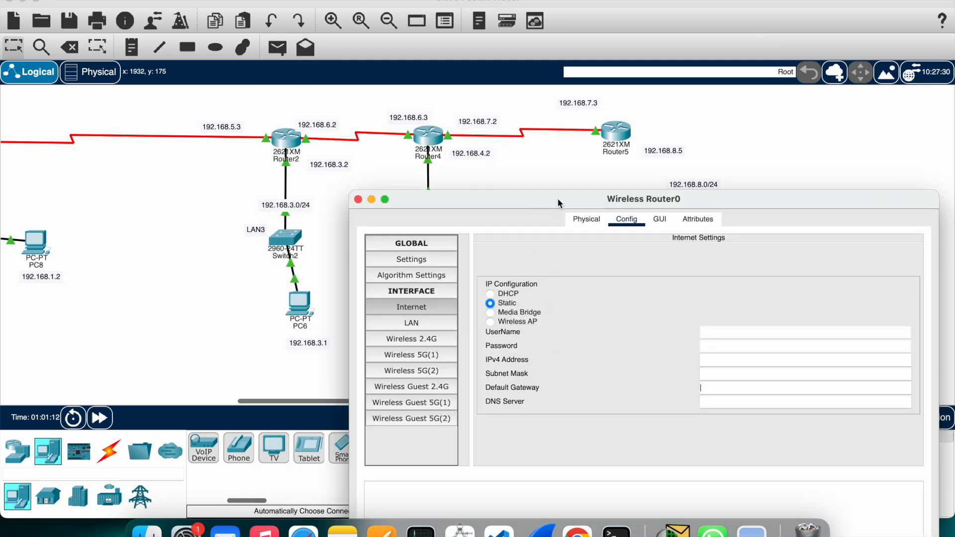
{"action": "left_click_drag", "start_coordinate": [557, 199], "coordinate": [504, 173]}
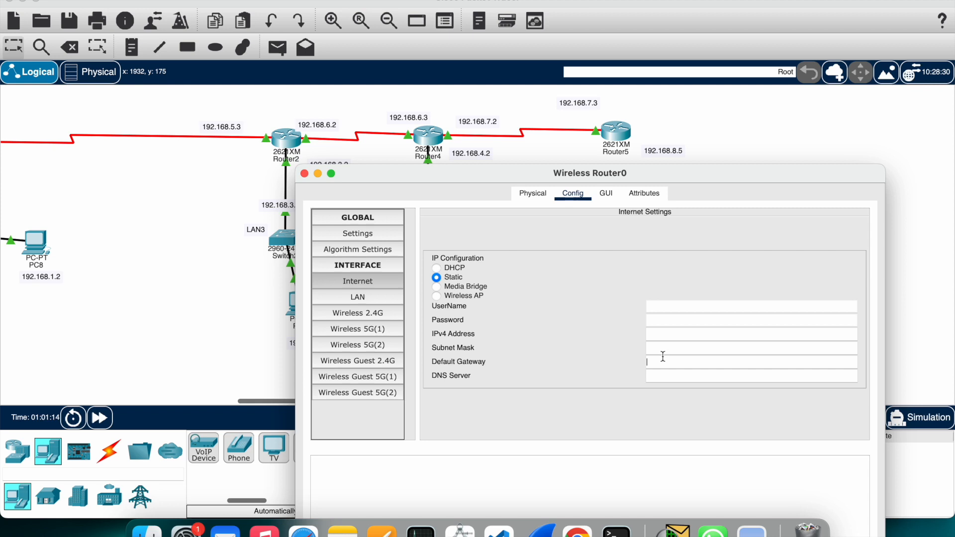
{"action": "type", "text": "192.168.1.15"}
{"action": "left_click", "coordinate": [375, 298]}
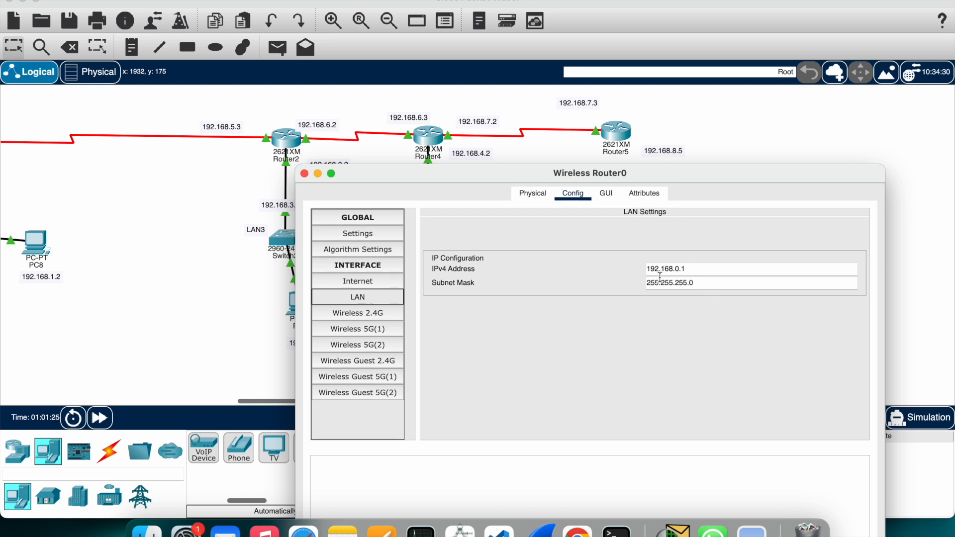
{"action": "left_click", "coordinate": [371, 234]}
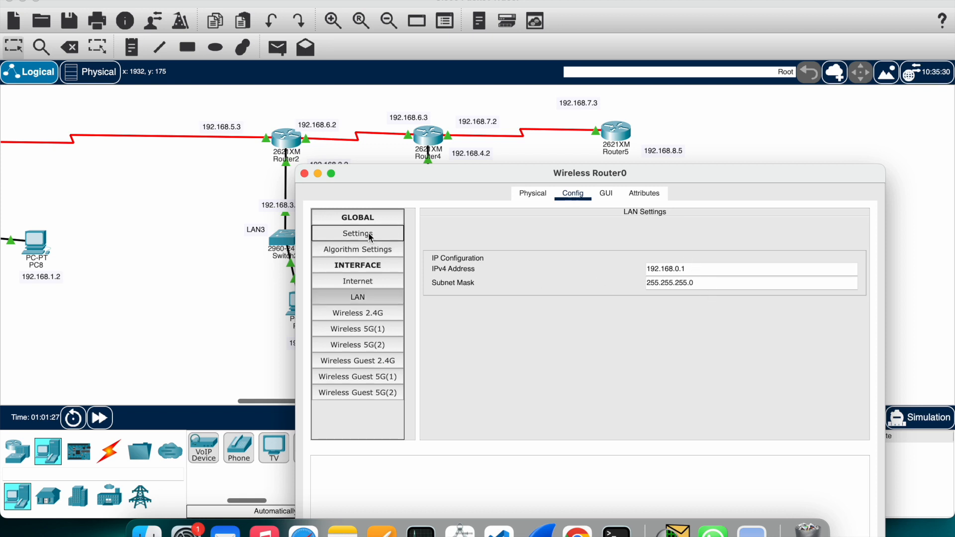
{"action": "left_click", "coordinate": [378, 275]}
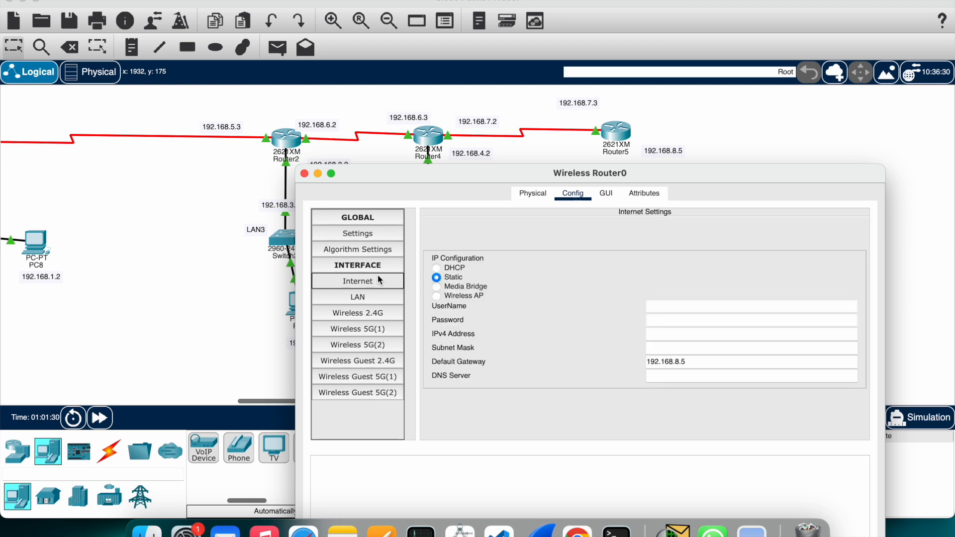
Step: Set Wireless Router0's LAN IPv4 address to 192.168.8.4 with subnet mask 255.255.255.0
{"action": "left_click", "coordinate": [345, 300]}
{"action": "left_click", "coordinate": [695, 269]}
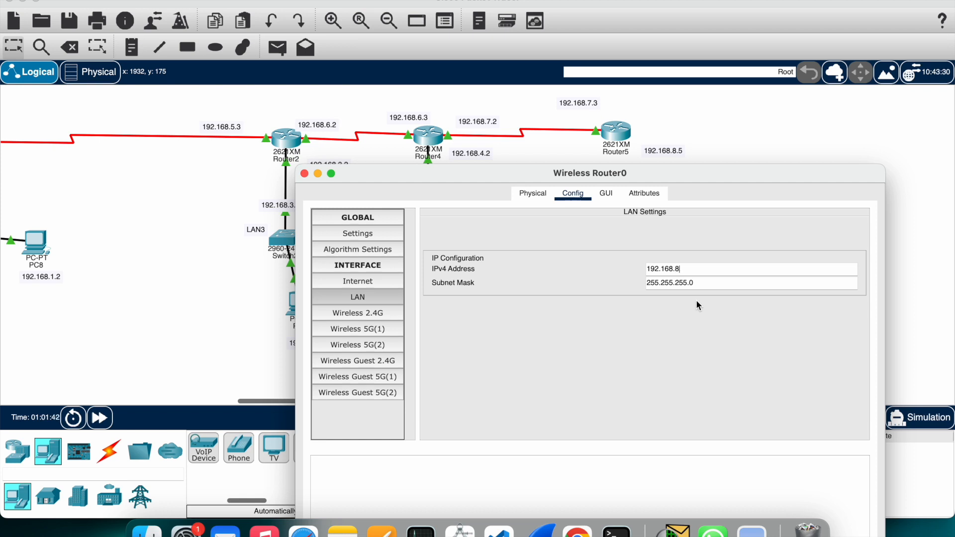
{"action": "type", "text": "."}
{"action": "left_click_drag", "start_coordinate": [664, 175], "coordinate": [608, 146]}
{"action": "type", "text": "4"}
{"action": "key", "text": "Return"}
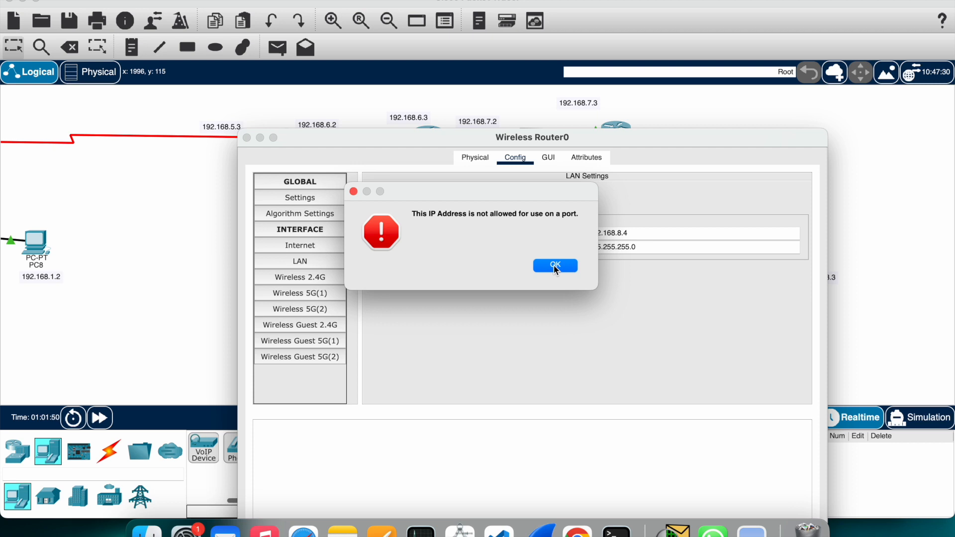
{"action": "left_click", "coordinate": [555, 267]}
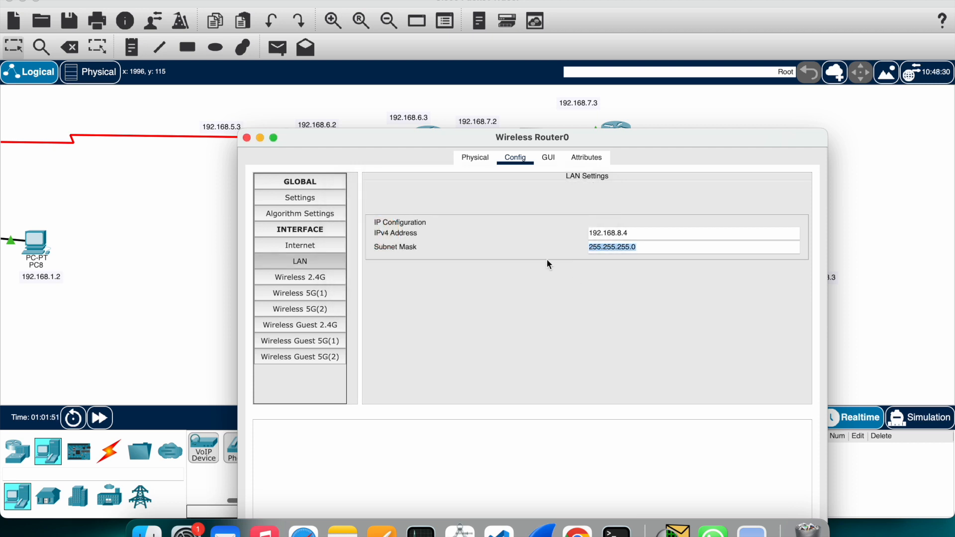
Step: Re-enter 192.168.8.5 as Wireless Router0's Internet default gateway, check its LAN address and close its configuration
{"action": "left_click", "coordinate": [284, 252]}
{"action": "left_click", "coordinate": [604, 328]}
{"action": "key", "text": "super+space"}
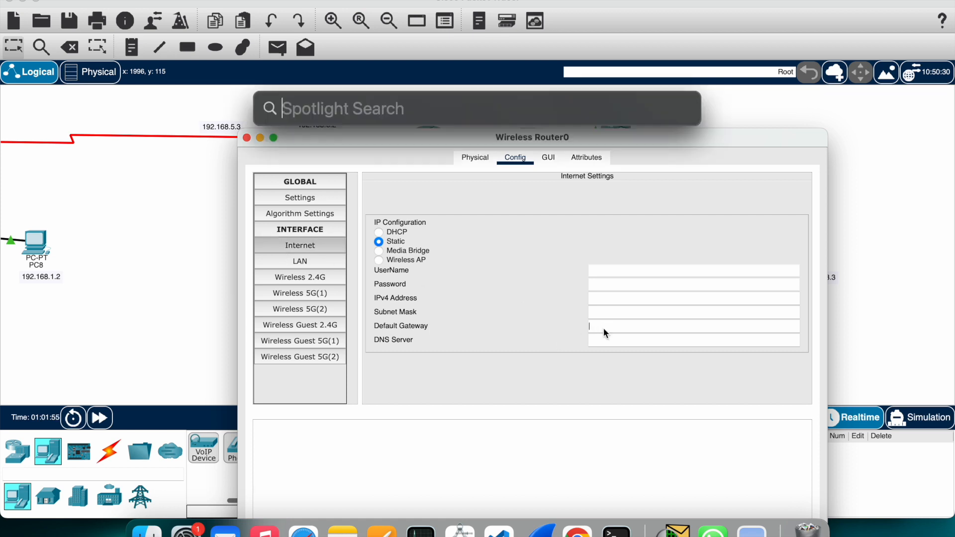
{"action": "type", "text": "192.168.1.1"}
{"action": "key", "text": "super+a"}
{"action": "key", "text": "super+x"}
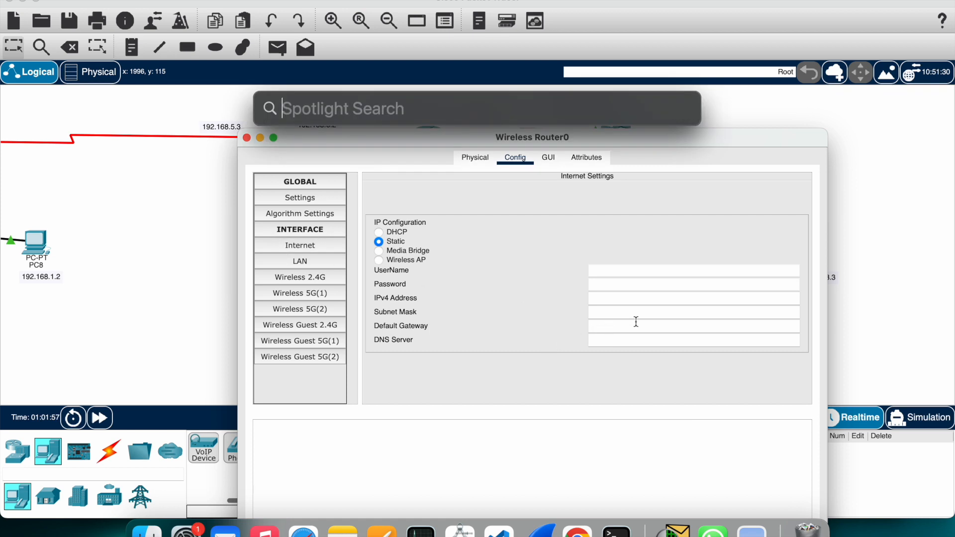
{"action": "key", "text": "Escape"}
{"action": "key", "text": "super+v"}
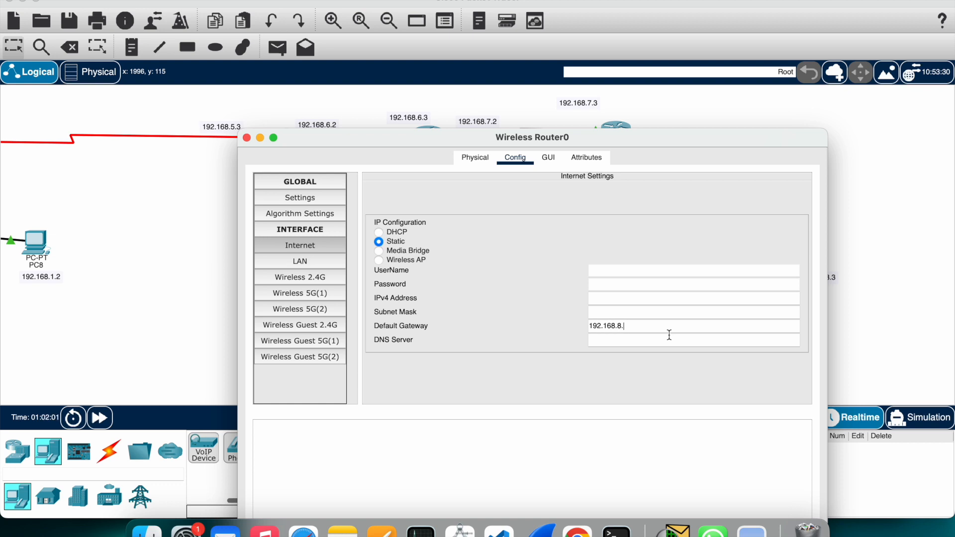
{"action": "left_click_drag", "start_coordinate": [612, 141], "coordinate": [626, 206]}
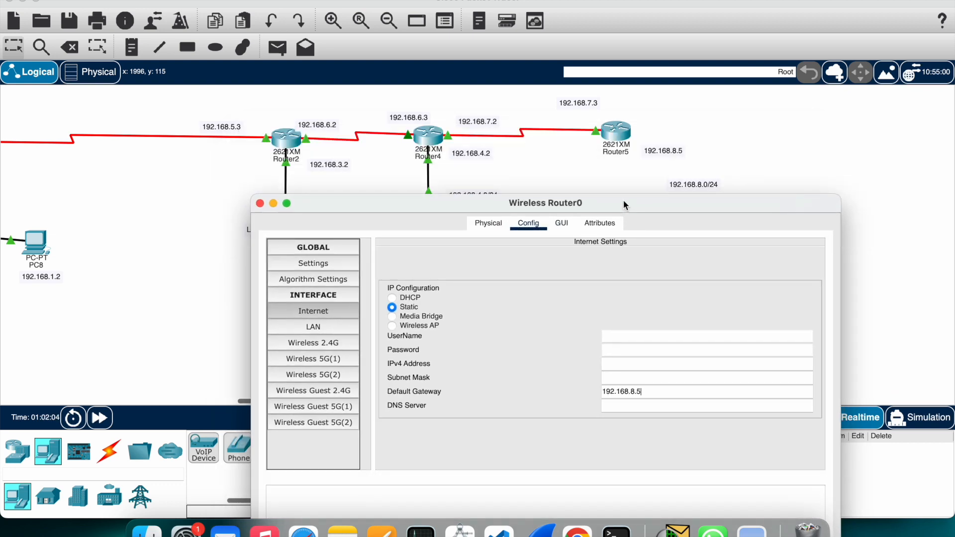
{"action": "left_click", "coordinate": [324, 331]}
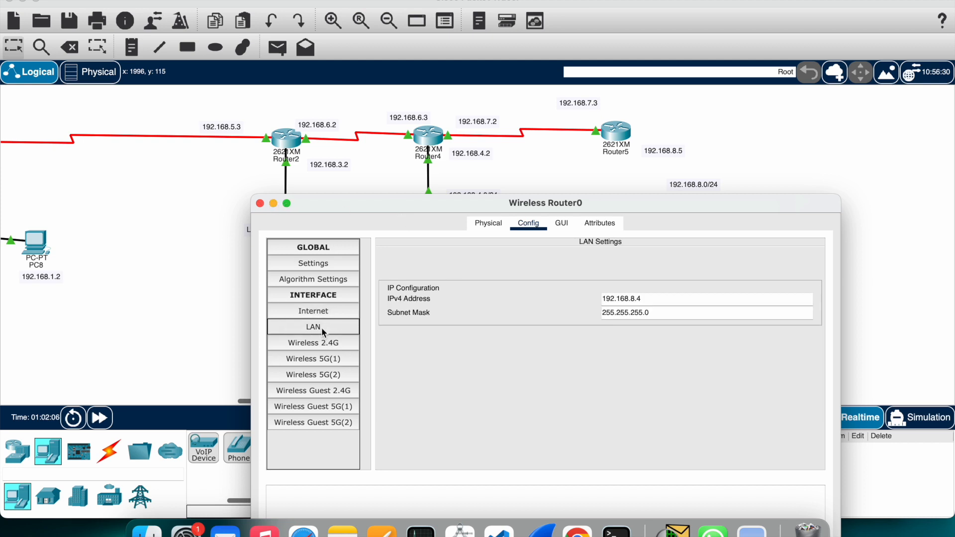
{"action": "left_click", "coordinate": [259, 203]}
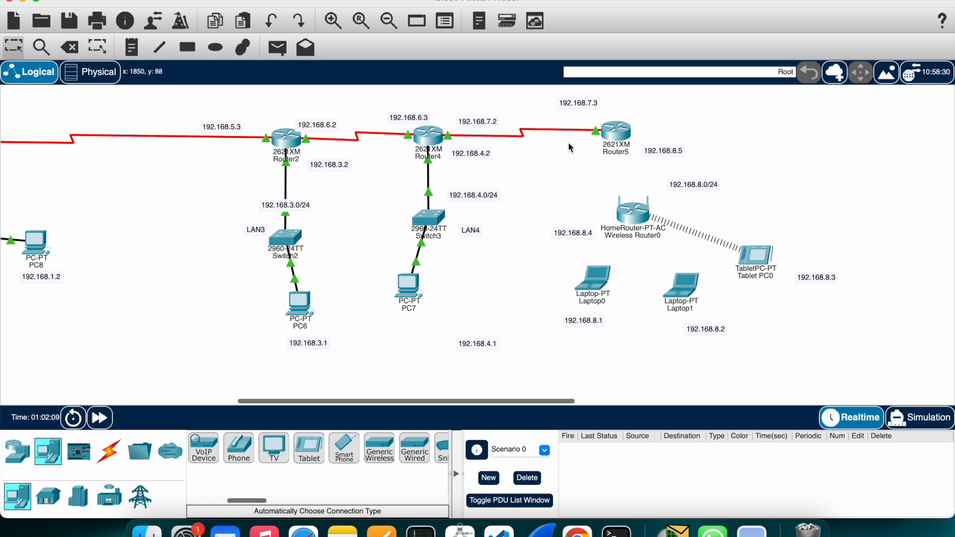
Step: Connect Wireless Router0 to Router5 with an automatically chosen cable
{"action": "left_click", "coordinate": [111, 463]}
{"action": "left_click", "coordinate": [204, 448]}
{"action": "left_click", "coordinate": [633, 211]}
{"action": "left_click", "coordinate": [608, 128]}
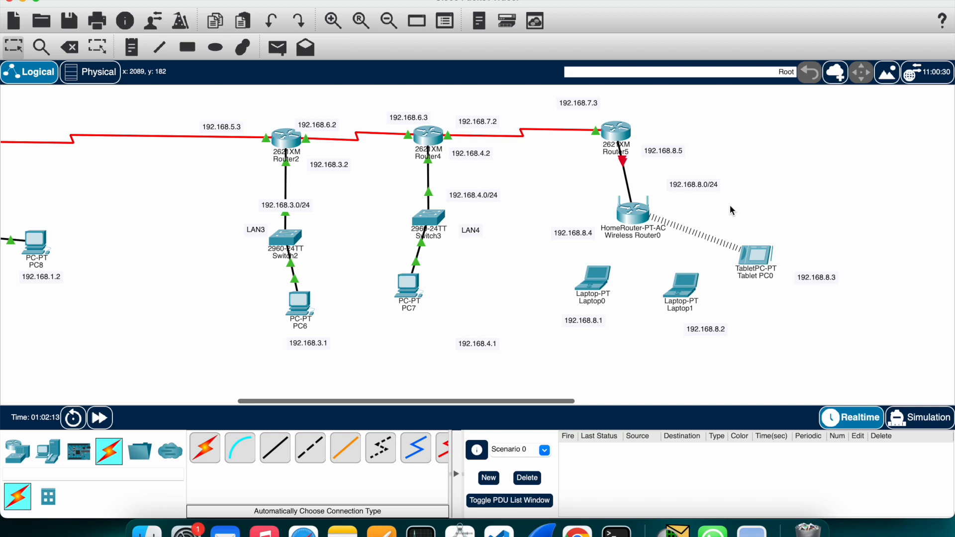
Step: Configure Router5's FastEthernet0/0 with IPv4 address 192.168.8.5 and subnet mask 255.255.255.0, and turn the port on
{"action": "left_click", "coordinate": [626, 141]}
{"action": "left_click", "coordinate": [358, 215]}
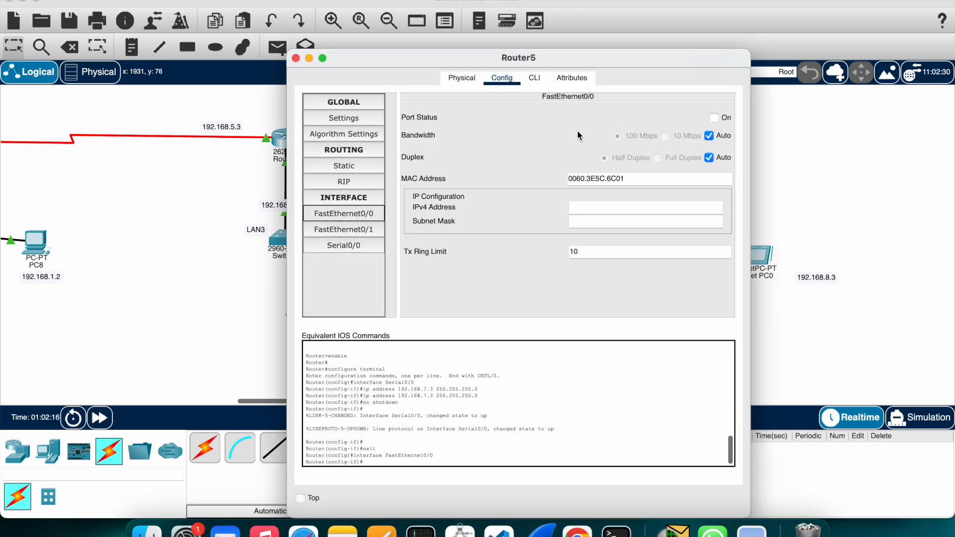
{"action": "left_click", "coordinate": [596, 207]}
{"action": "type", "text": "192.168"}
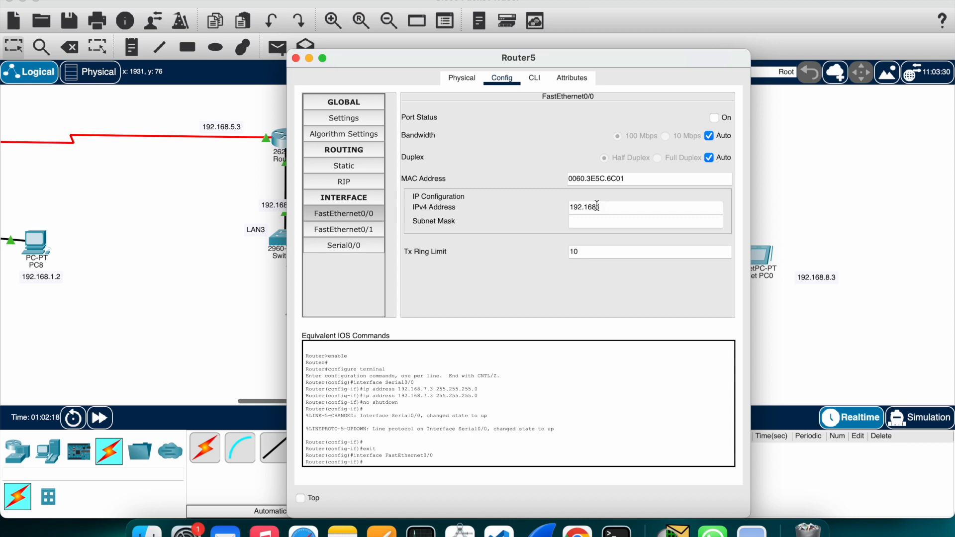
{"action": "type", "text": ".1.15"}
{"action": "left_click", "coordinate": [602, 227]}
{"action": "left_click", "coordinate": [714, 118]}
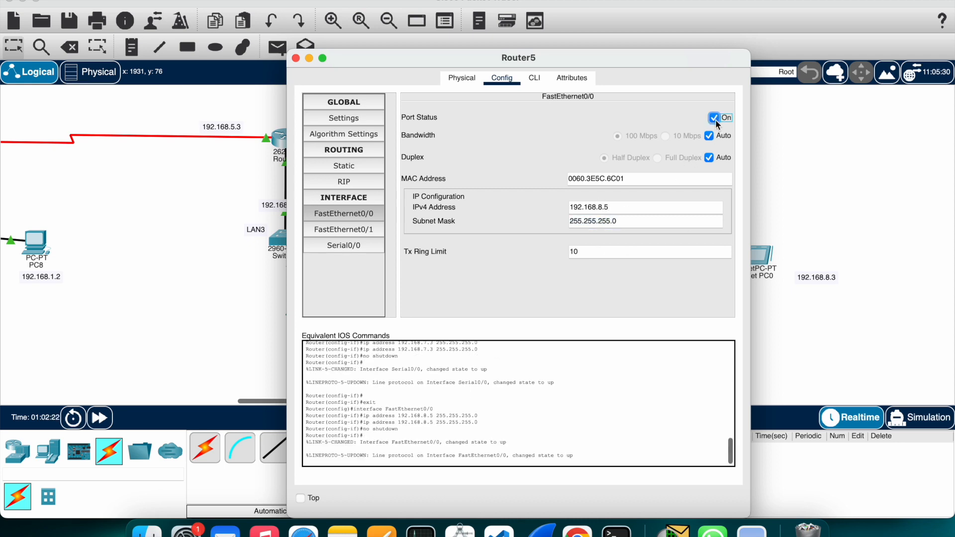
{"action": "left_click", "coordinate": [296, 58]}
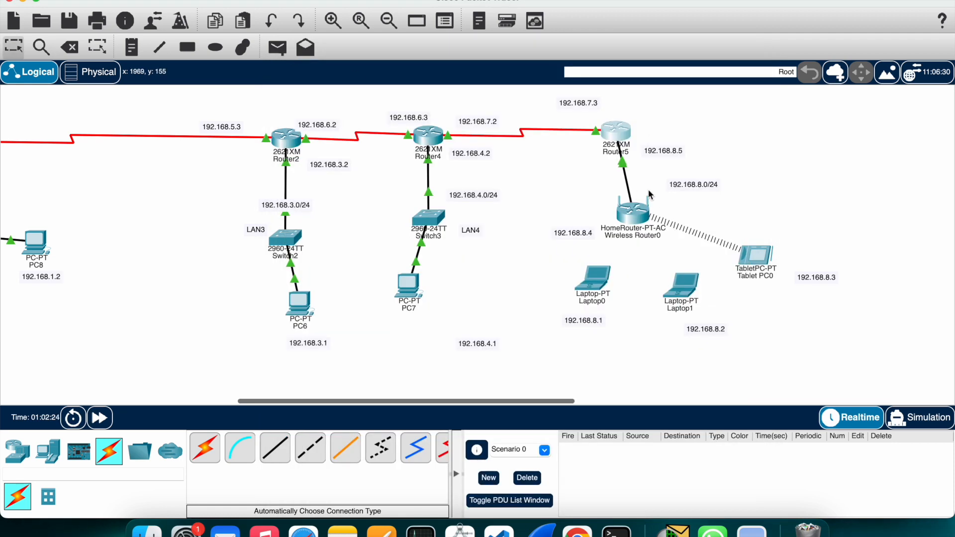
Step: Move Wireless Router0 to the right of Router5 and regroup Tablet PC0, Laptop1 and their address notes around it
{"action": "left_click_drag", "start_coordinate": [679, 209], "coordinate": [753, 159]}
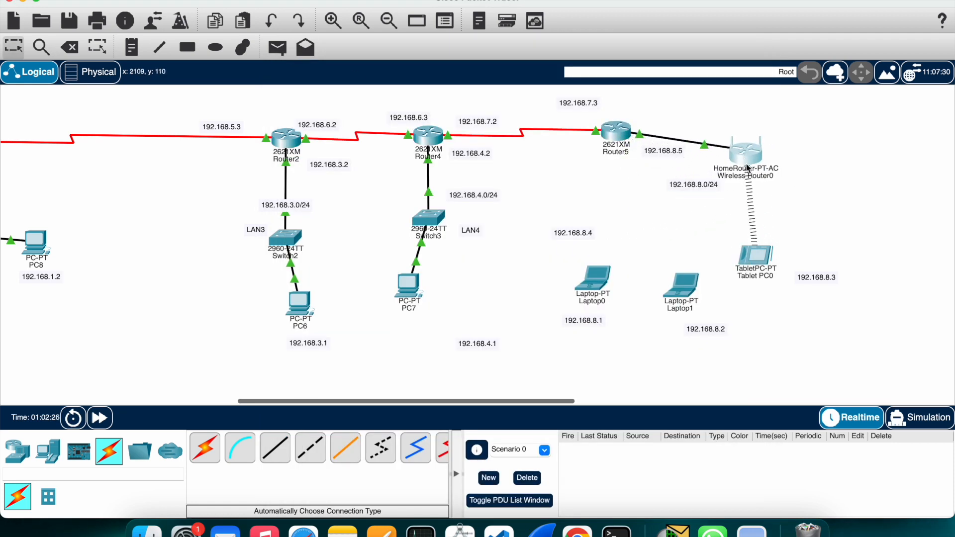
{"action": "left_click_drag", "start_coordinate": [758, 255], "coordinate": [865, 198]}
{"action": "left_click_drag", "start_coordinate": [687, 290], "coordinate": [752, 225]}
{"action": "left_click_drag", "start_coordinate": [820, 277], "coordinate": [909, 213]}
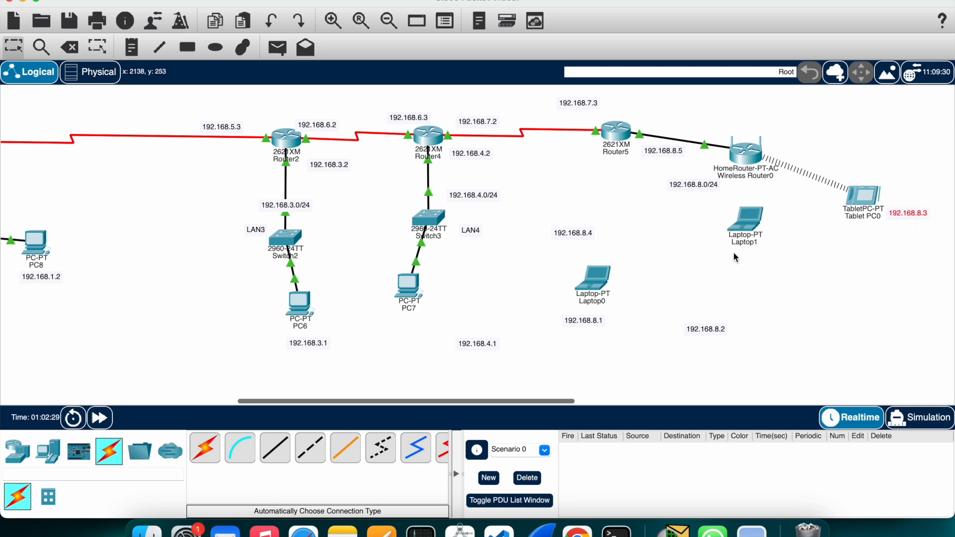
{"action": "left_click_drag", "start_coordinate": [764, 227], "coordinate": [798, 235]}
{"action": "left_click_drag", "start_coordinate": [722, 329], "coordinate": [827, 262]}
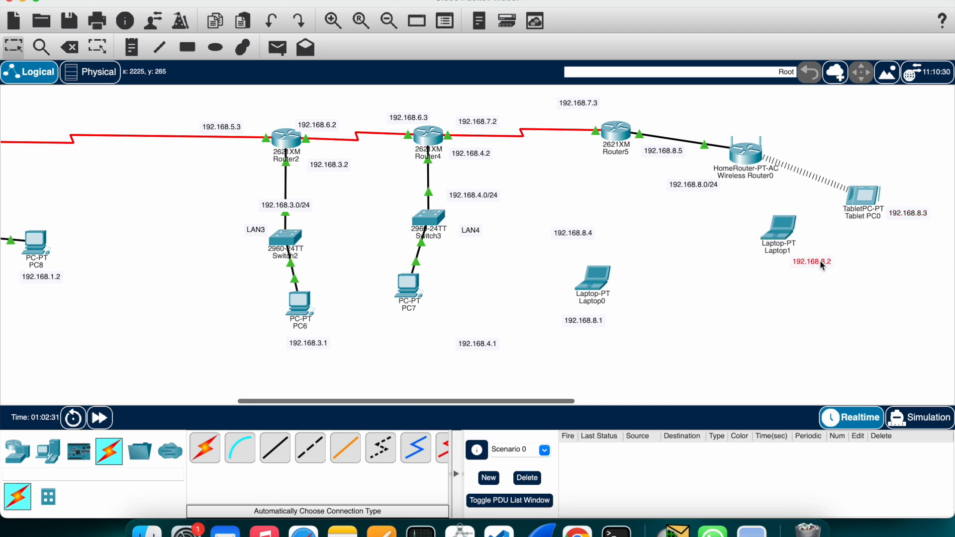
Step: Move Laptop0 and its 192.168.8.1 note beside Laptop1, and place the 192.168.8.4 note above Wireless Router0
{"action": "left_click_drag", "start_coordinate": [607, 287], "coordinate": [723, 234]}
{"action": "left_click_drag", "start_coordinate": [582, 322], "coordinate": [721, 286]}
{"action": "left_click_drag", "start_coordinate": [715, 227], "coordinate": [717, 238]}
{"action": "left_click_drag", "start_coordinate": [583, 232], "coordinate": [761, 124]}
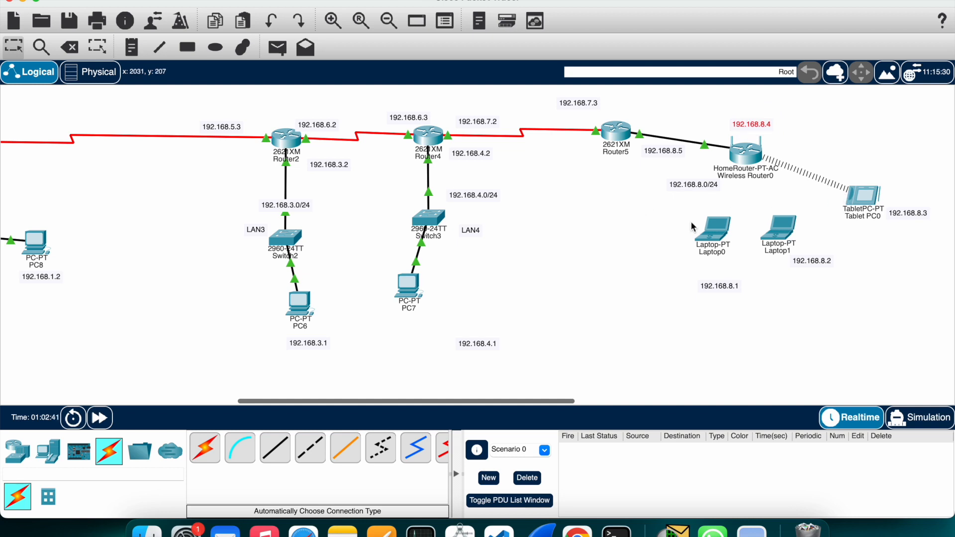
Step: Add a note reading LAN5 beside Wireless Router0
{"action": "key", "text": "n"}
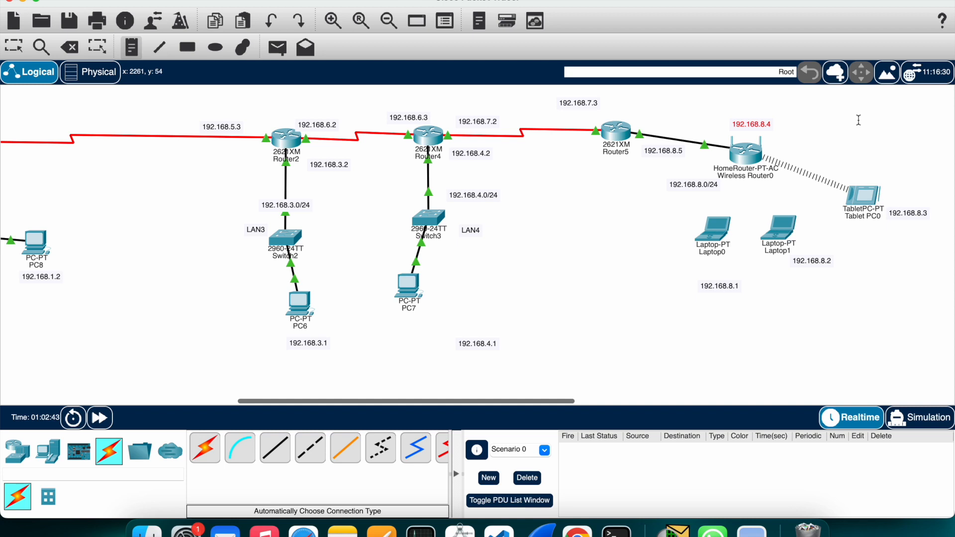
{"action": "left_click", "coordinate": [773, 139]}
{"action": "type", "text": "LAN5"}
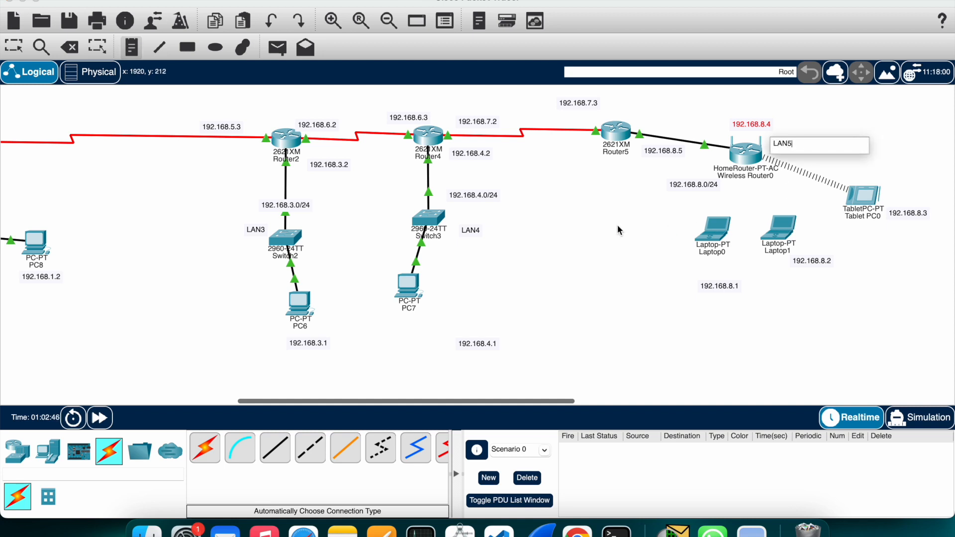
{"action": "key", "text": "Escape"}
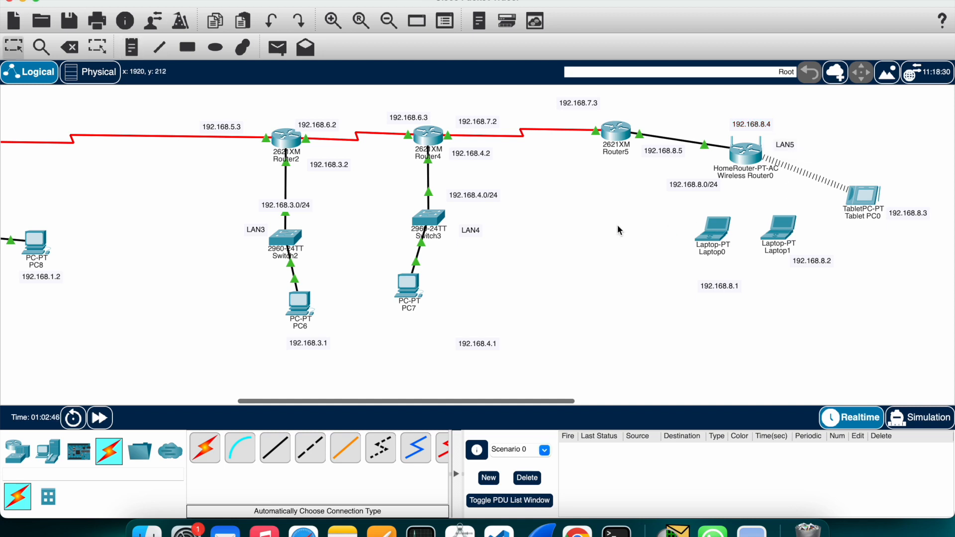
Step: Replace Laptop0's built-in Ethernet module with the WPC300N wireless module
{"action": "double_click", "coordinate": [720, 234]}
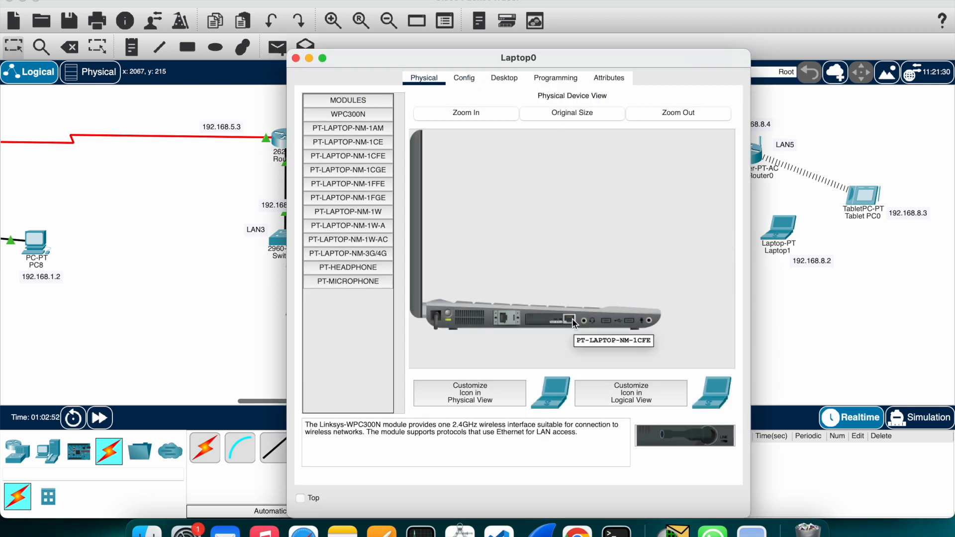
{"action": "left_click", "coordinate": [490, 114]}
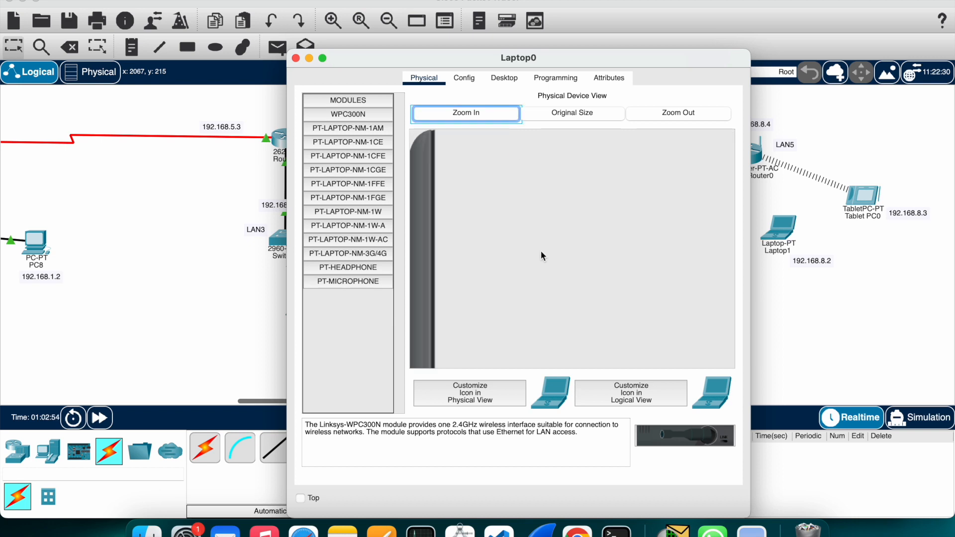
{"action": "scroll", "coordinate": [541, 250], "scroll_direction": "down", "scroll_amount": 5}
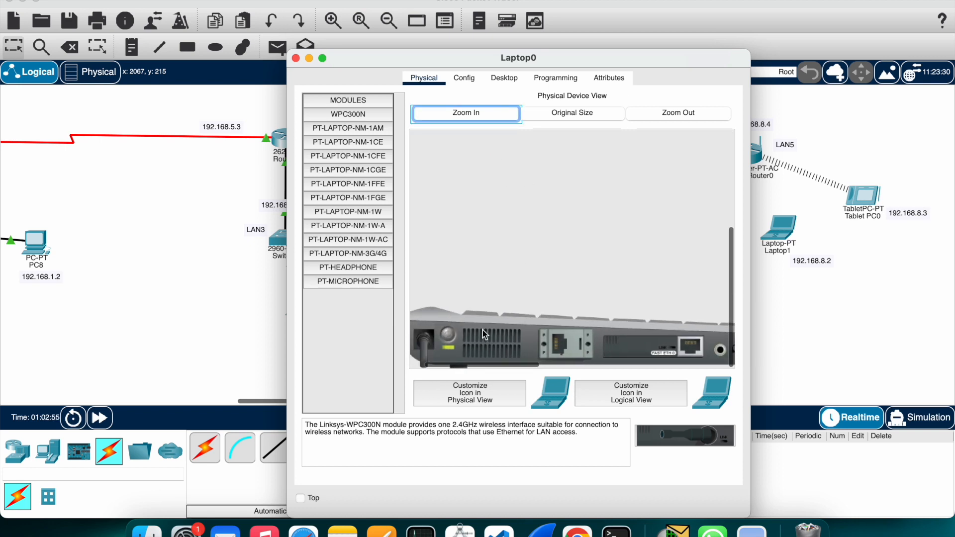
{"action": "scroll", "coordinate": [583, 312], "scroll_direction": "right", "scroll_amount": 3}
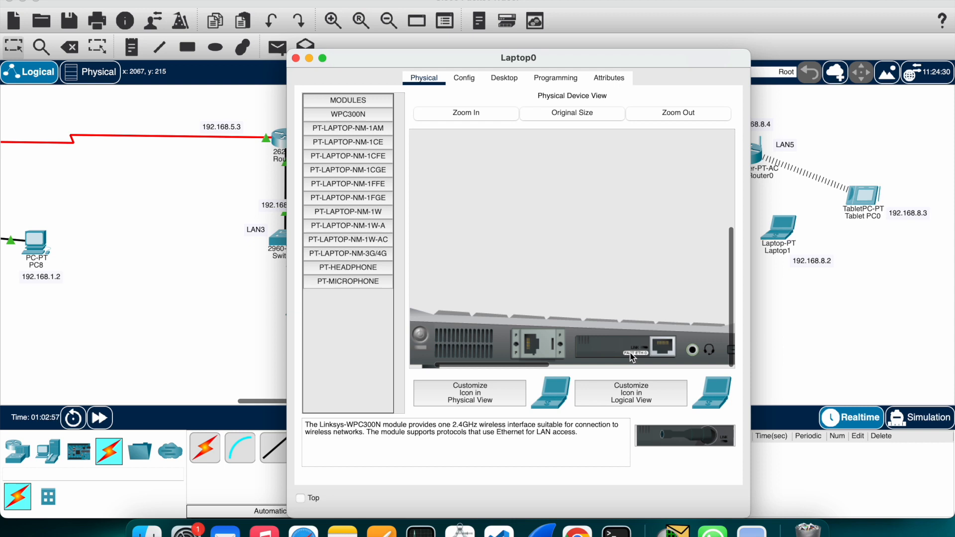
{"action": "mouse_move", "coordinate": [637, 349]}
{"action": "left_mouse_down"}
{"action": "mouse_move", "coordinate": [693, 473]}
{"action": "mouse_move", "coordinate": [702, 472]}
{"action": "mouse_move", "coordinate": [664, 450]}
{"action": "mouse_move", "coordinate": [624, 359]}
{"action": "left_mouse_up"}
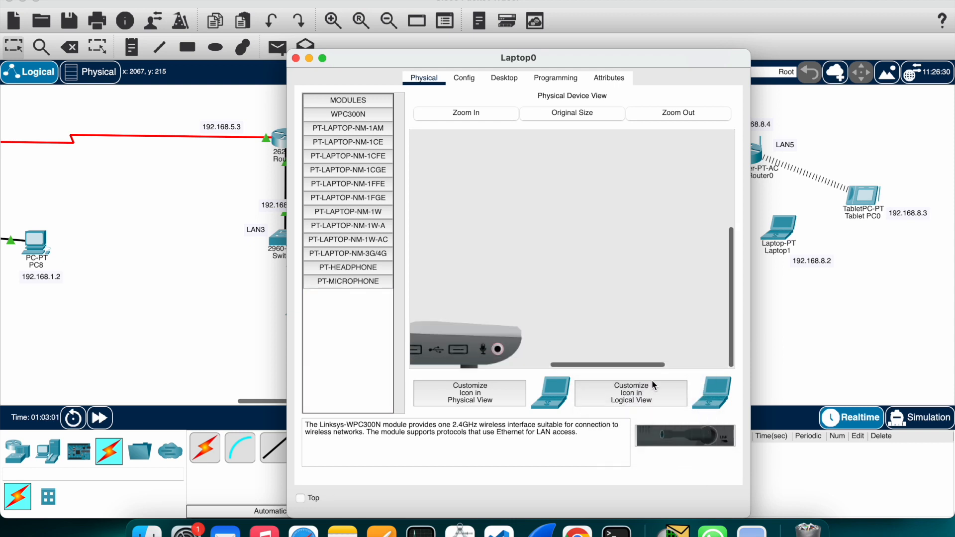
{"action": "scroll", "coordinate": [570, 298], "scroll_direction": "right", "scroll_amount": 5}
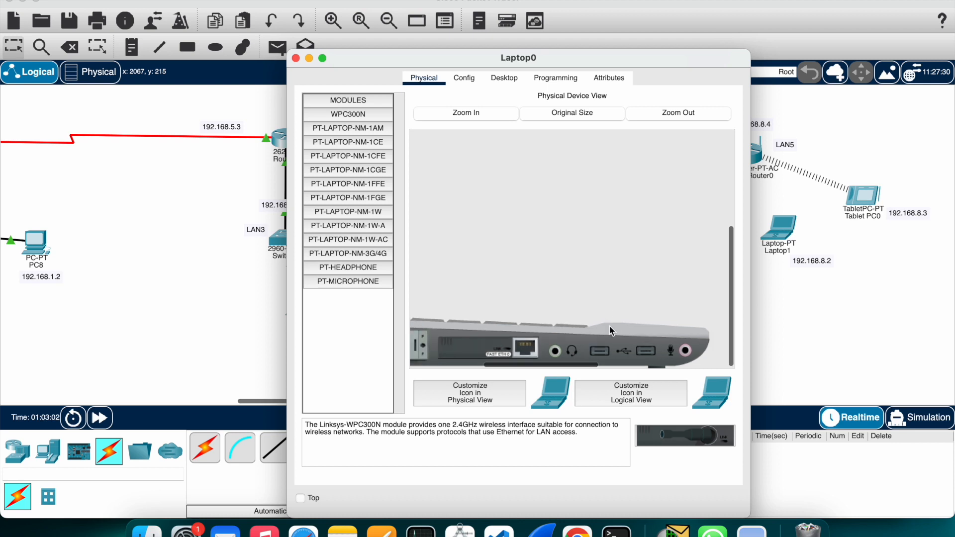
{"action": "left_click_drag", "start_coordinate": [515, 348], "coordinate": [579, 279]}
{"action": "left_click_drag", "start_coordinate": [693, 436], "coordinate": [550, 347]}
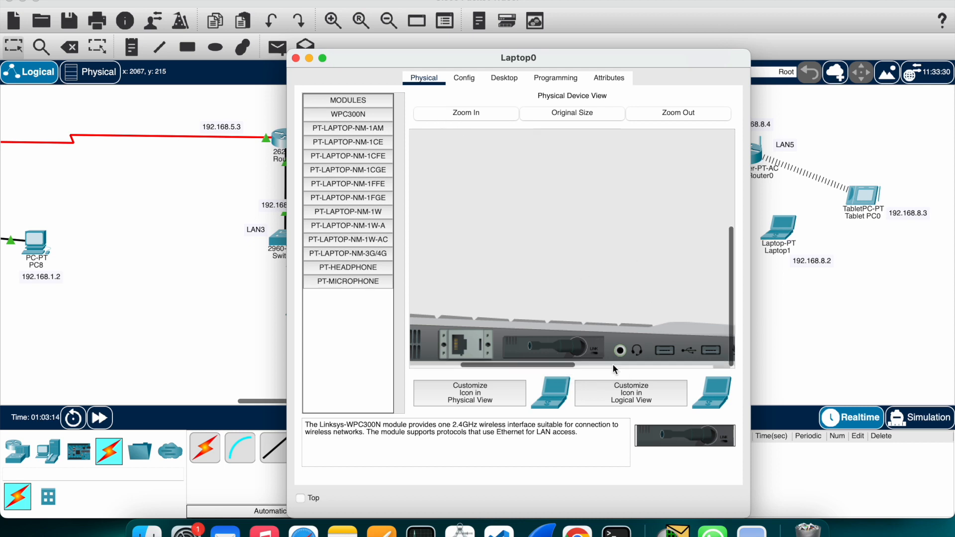
Step: Power Laptop0 back on so that its desktop applications can be used
{"action": "left_click", "coordinate": [504, 77]}
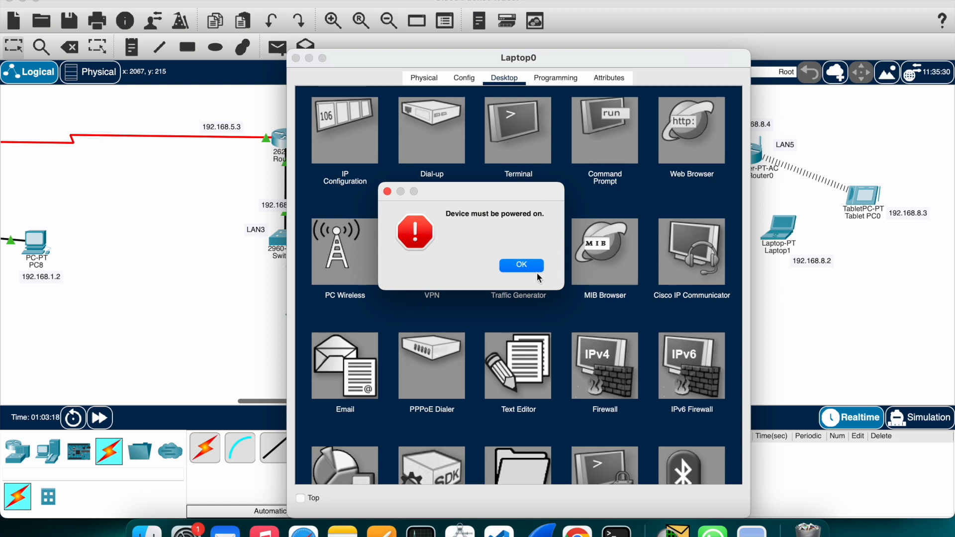
{"action": "left_click", "coordinate": [534, 265]}
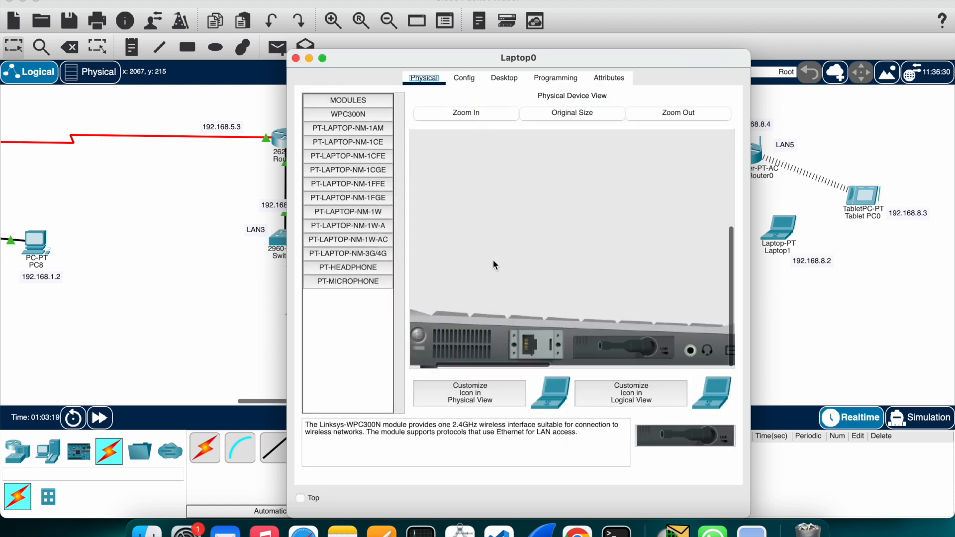
{"action": "left_click", "coordinate": [485, 335]}
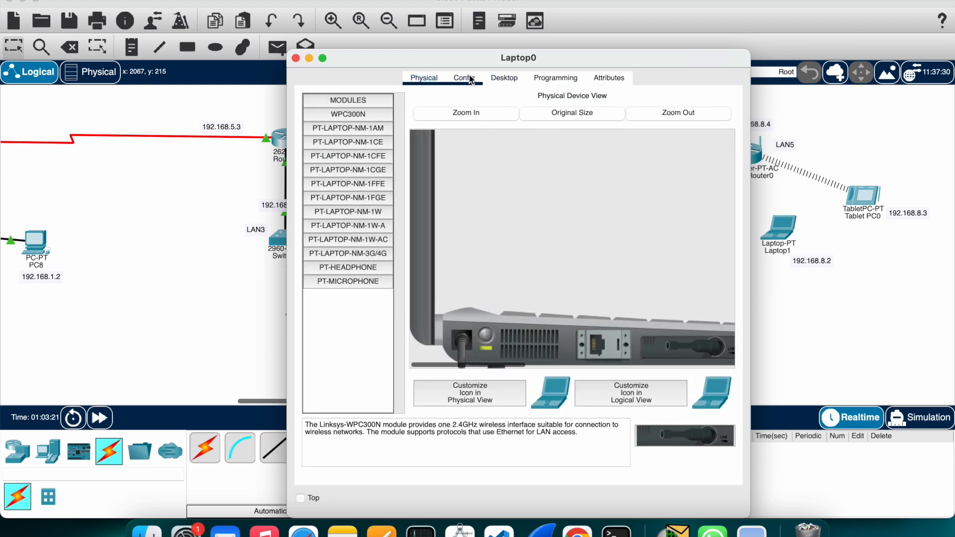
Step: Configure Laptop0's Wireless0 with static IPv4 address 192.168.8.1, subnet mask 255.255.255.0 and default gateway 192.168.8.4
{"action": "left_click", "coordinate": [504, 78]}
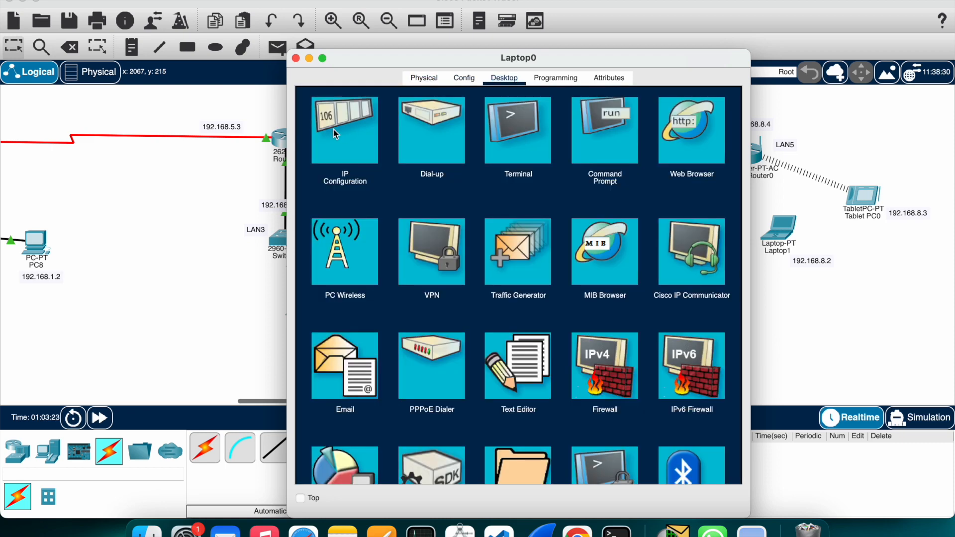
{"action": "left_click", "coordinate": [333, 130]}
{"action": "left_click_drag", "start_coordinate": [383, 62], "coordinate": [237, 130]}
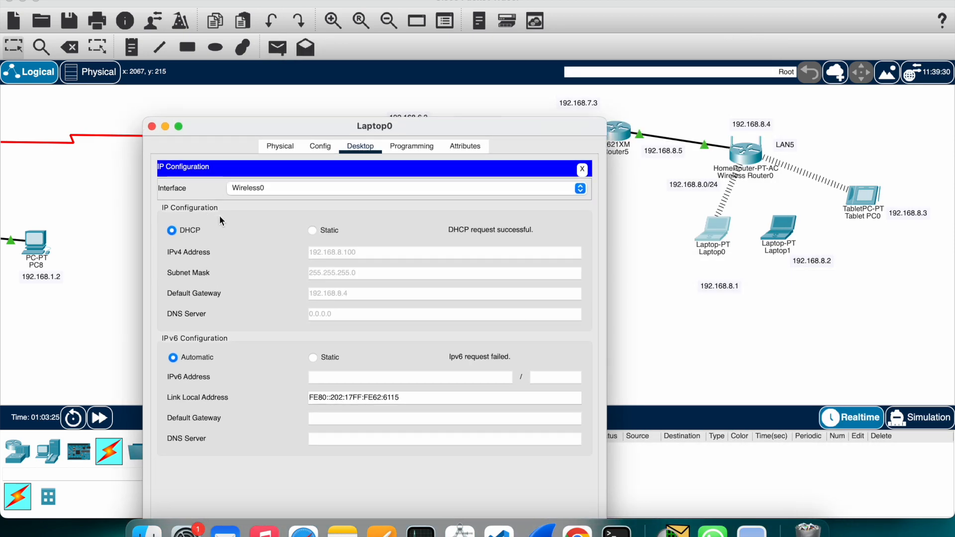
{"action": "left_click", "coordinate": [312, 231]}
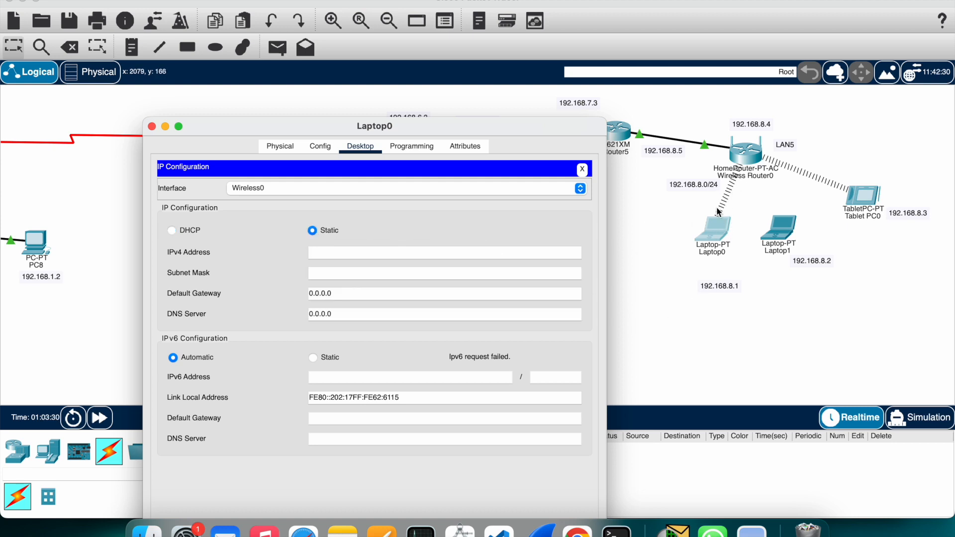
{"action": "type", "text": "192.168.1.1"}
{"action": "type", "text": "1"}
{"action": "key", "text": "Tab"}
{"action": "key", "text": "Tab"}
{"action": "key", "text": "BackSpace"}
{"action": "type", "text": "192.168.8"}
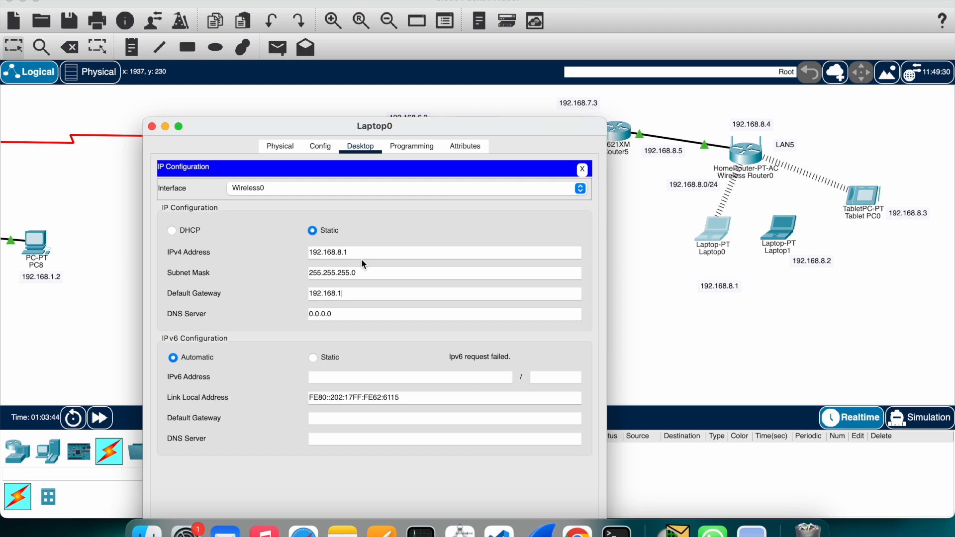
{"action": "type", "text": ".4"}
{"action": "left_click", "coordinate": [152, 127]}
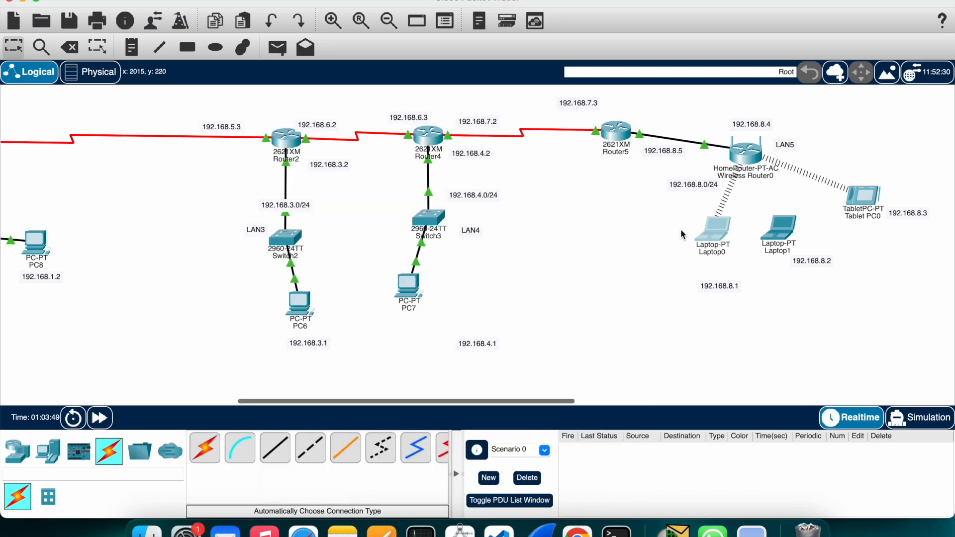
Step: Move Laptop0 farther from Laptop1 and place its 192.168.8.1 note directly beneath it
{"action": "scroll", "coordinate": [797, 209], "scroll_direction": "right", "scroll_amount": 3}
{"action": "scroll", "coordinate": [797, 209], "scroll_direction": "right", "scroll_amount": 6}
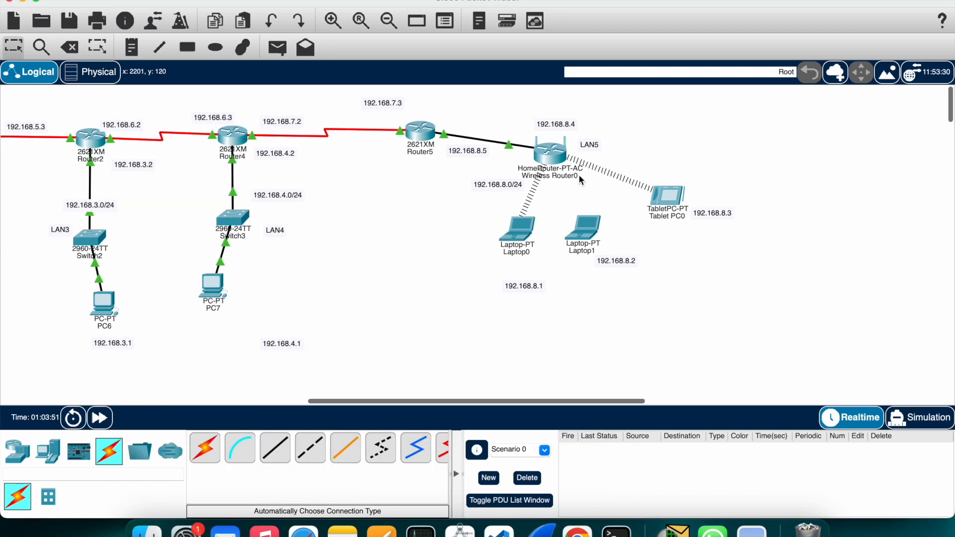
{"action": "left_click_drag", "start_coordinate": [529, 234], "coordinate": [505, 244]}
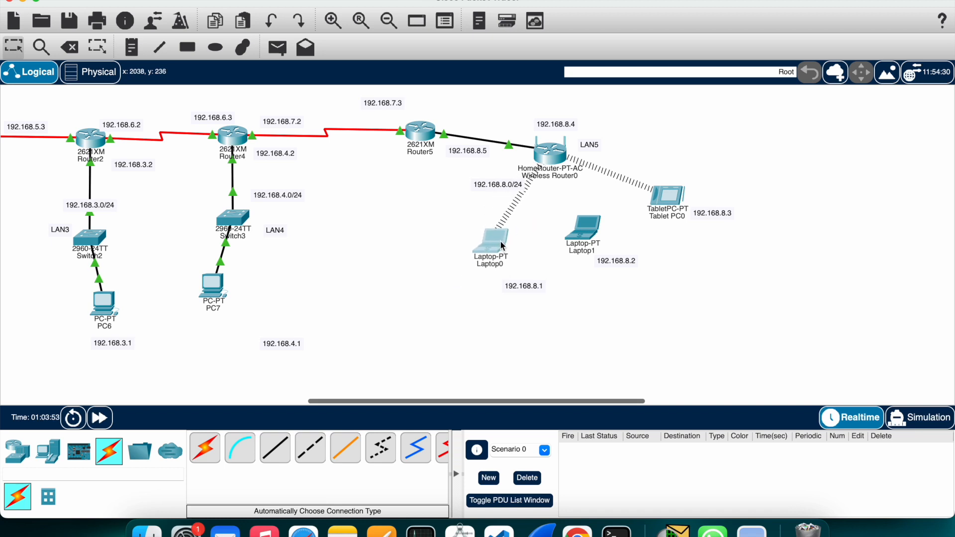
{"action": "left_click_drag", "start_coordinate": [480, 295], "coordinate": [492, 292]}
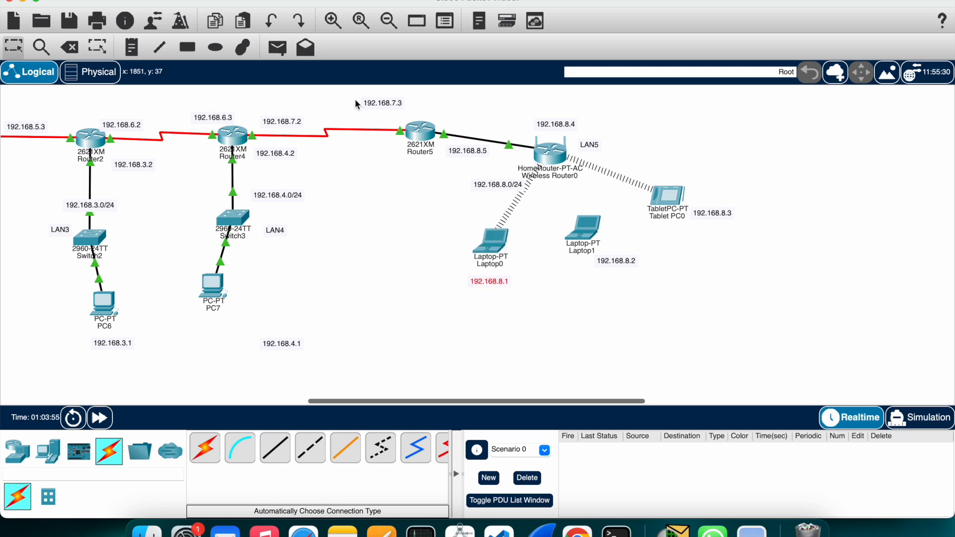
Step: Send a simple PDU from Laptop0 to Wireless Router0 to test connectivity
{"action": "left_click", "coordinate": [279, 50]}
{"action": "left_click", "coordinate": [497, 242]}
{"action": "left_click", "coordinate": [551, 155]}
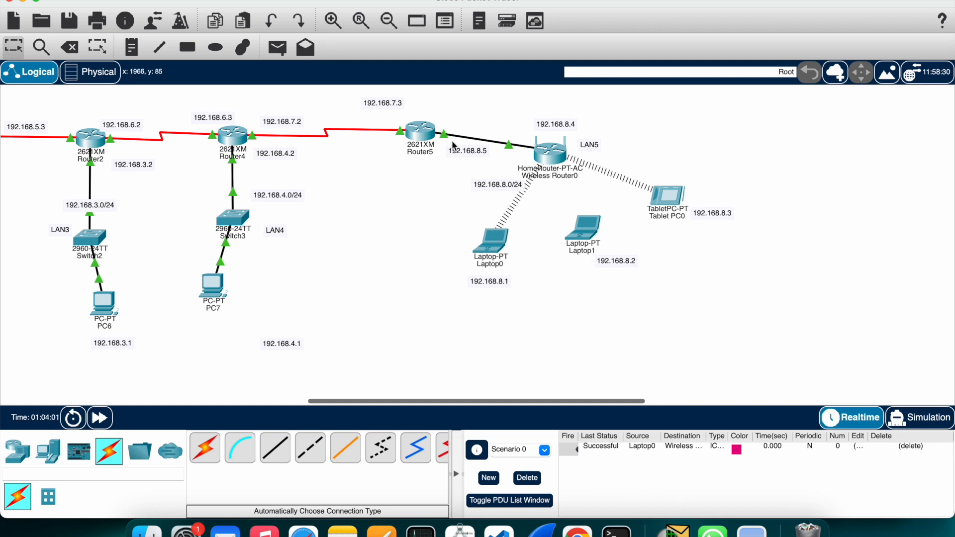
Step: Replace Laptop1's Ethernet module with the WPC300N wireless module and power the laptop back on
{"action": "left_click", "coordinate": [584, 238]}
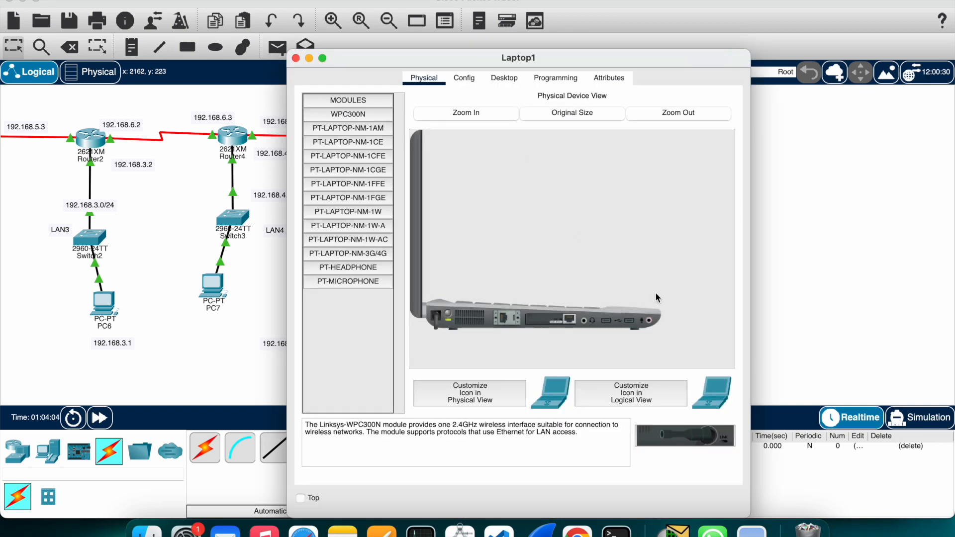
{"action": "left_click", "coordinate": [493, 116]}
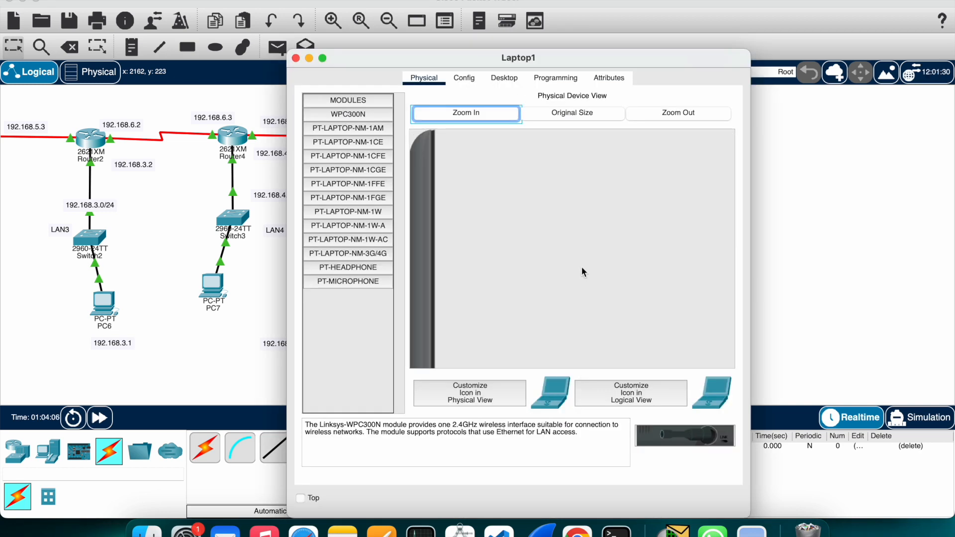
{"action": "scroll", "coordinate": [584, 271], "scroll_direction": "down", "scroll_amount": 10}
{"action": "left_click_drag", "start_coordinate": [542, 343], "coordinate": [698, 446]}
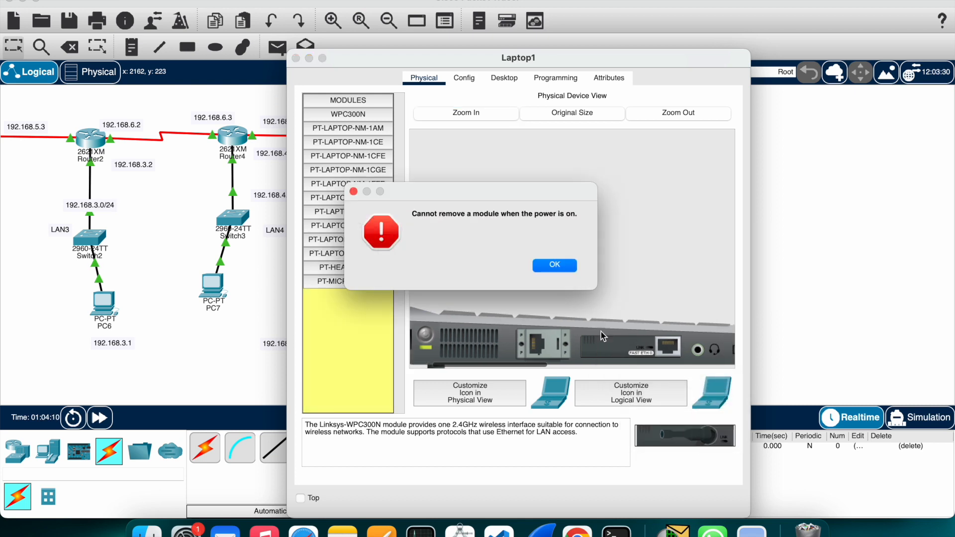
{"action": "left_click", "coordinate": [555, 265]}
{"action": "left_click_drag", "start_coordinate": [669, 358], "coordinate": [624, 349]}
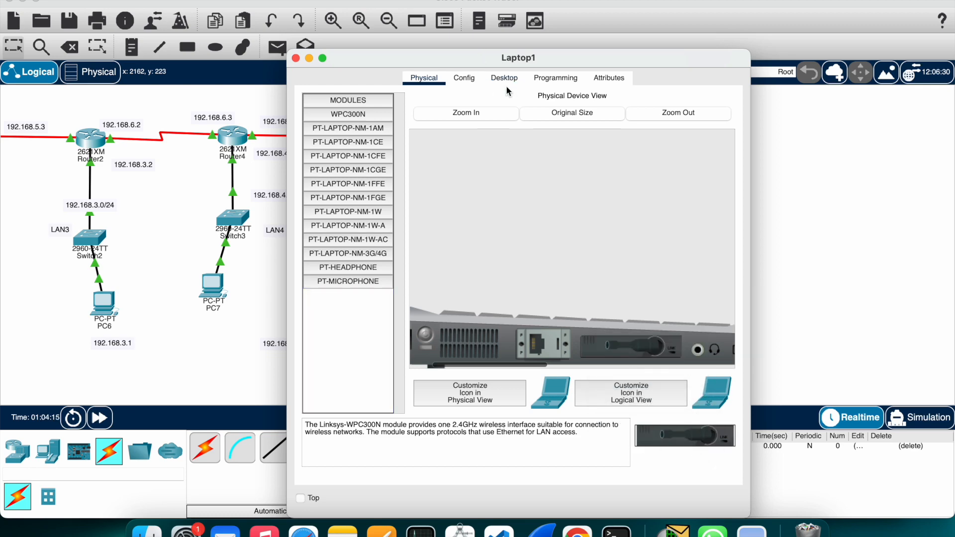
{"action": "left_click_drag", "start_coordinate": [455, 58], "coordinate": [188, 100]}
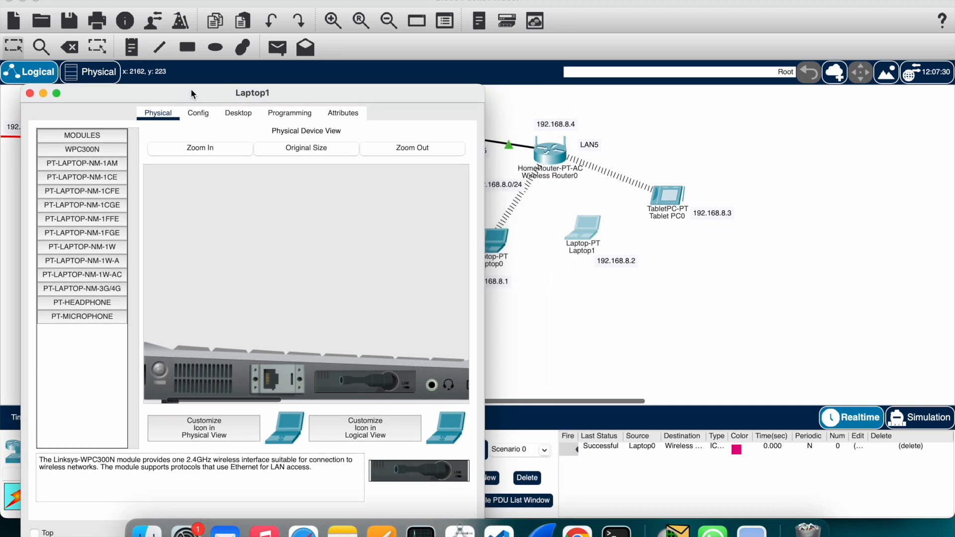
{"action": "left_click", "coordinate": [159, 372]}
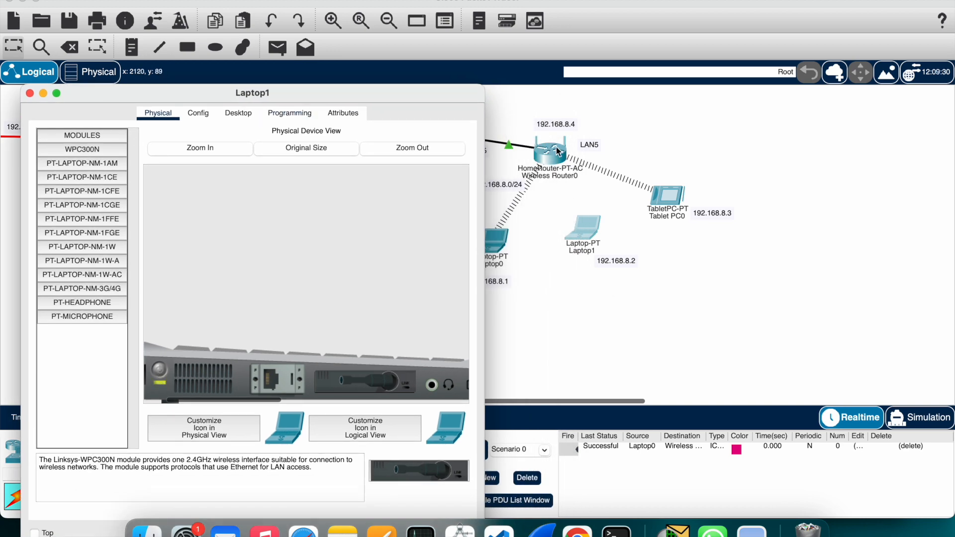
Step: Configure Laptop1's Wireless0 with static IPv4 address 192.168.8.2, subnet mask 255.255.255.0 and default gateway 192.168.8.4
{"action": "left_click", "coordinate": [590, 247]}
{"action": "key", "text": "ctrl+Up"}
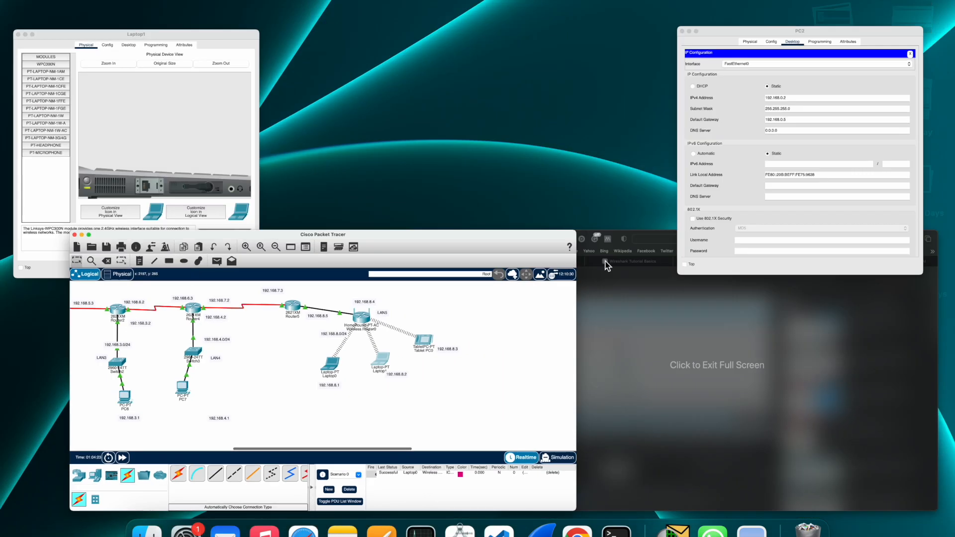
{"action": "left_click", "coordinate": [200, 142]}
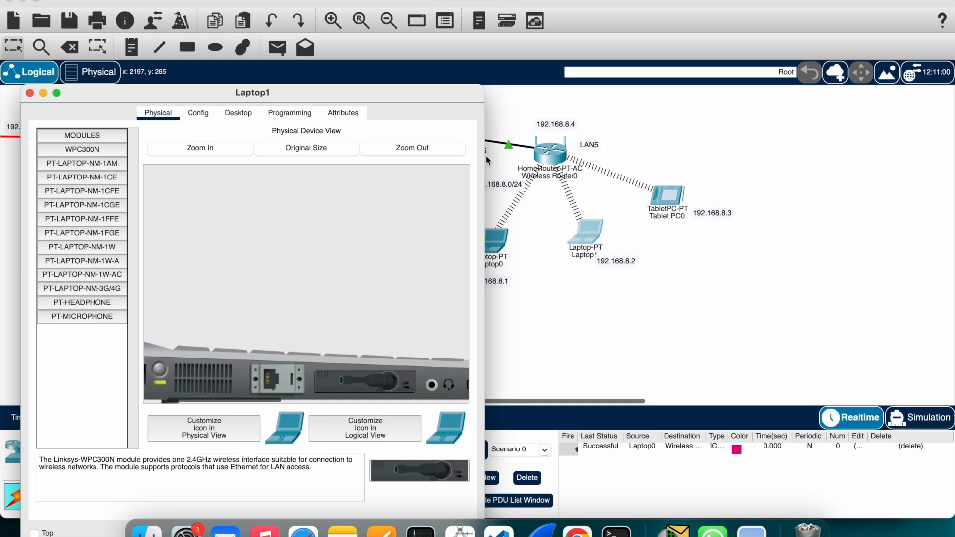
{"action": "left_click", "coordinate": [205, 116]}
{"action": "left_click", "coordinate": [238, 113]}
{"action": "left_click", "coordinate": [91, 177]}
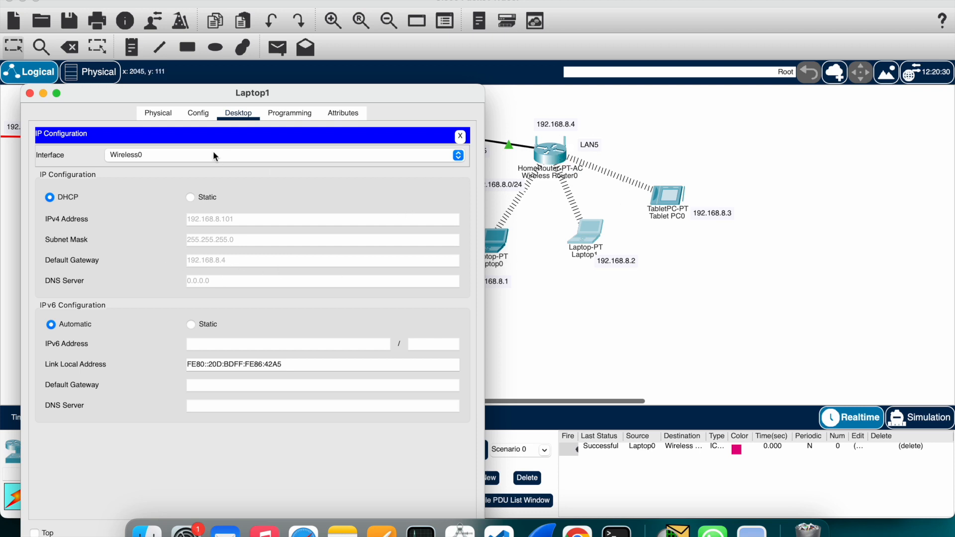
{"action": "left_click", "coordinate": [192, 197]}
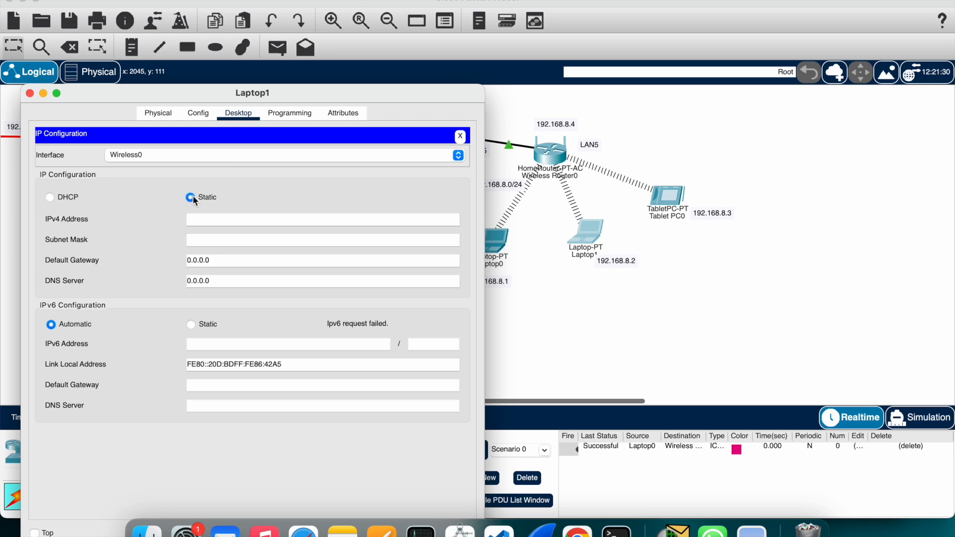
{"action": "left_click", "coordinate": [227, 220]}
{"action": "type", "text": "192.168.1.1"}
{"action": "type", "text": "2"}
{"action": "key", "text": "Tab"}
{"action": "key", "text": "Tab"}
{"action": "type", "text": "192.168.1.1"}
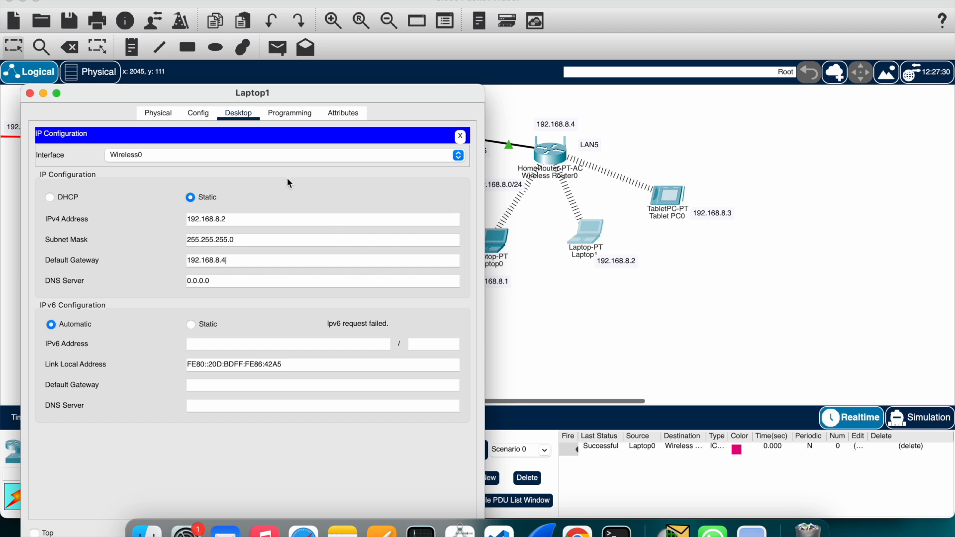
{"action": "left_click", "coordinate": [29, 93]}
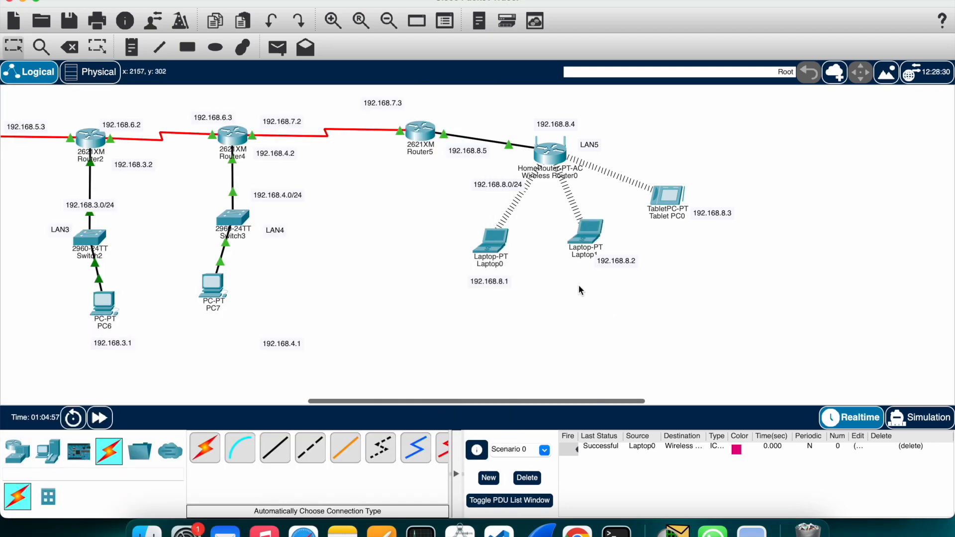
Step: Move Laptop1 and its 192.168.8.2 note lower, and send a simple PDU from Laptop1 to Wireless Router0
{"action": "left_click_drag", "start_coordinate": [588, 254], "coordinate": [632, 311]}
{"action": "left_click", "coordinate": [277, 48]}
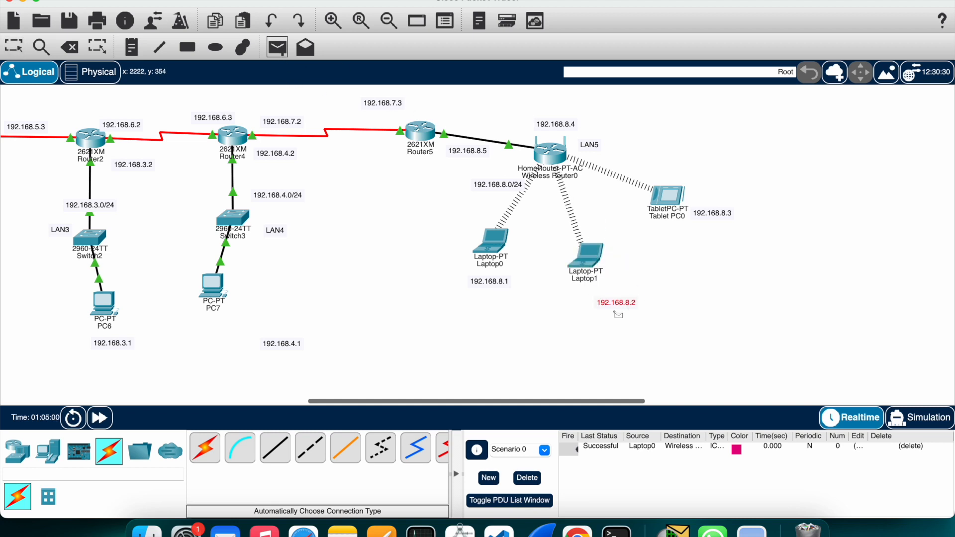
{"action": "left_click", "coordinate": [588, 256]}
{"action": "left_click", "coordinate": [549, 152]}
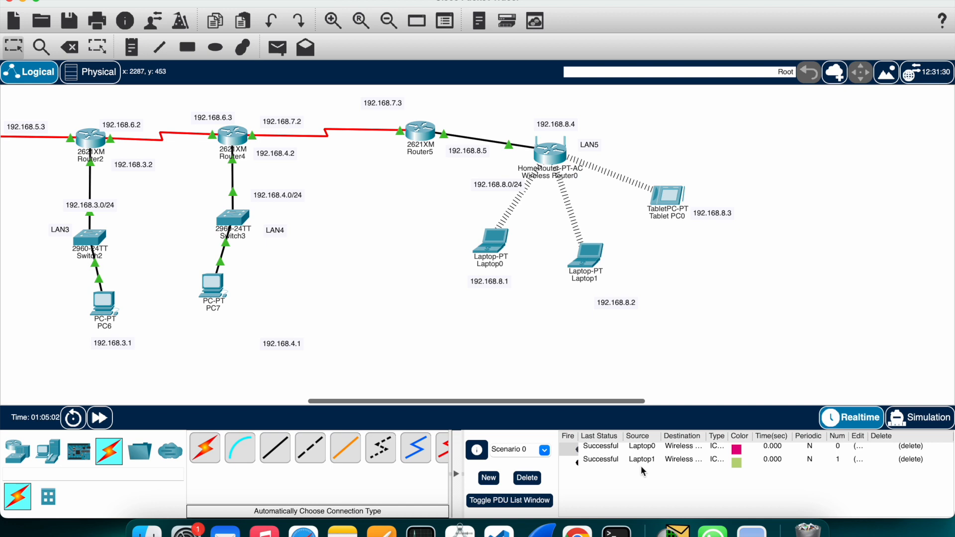
Step: Configure Tablet PC0's Wireless0 with static IPv4 address 192.168.8.3, subnet mask 255.255.255.0 and default gateway 192.168.8.4
{"action": "left_click", "coordinate": [667, 196]}
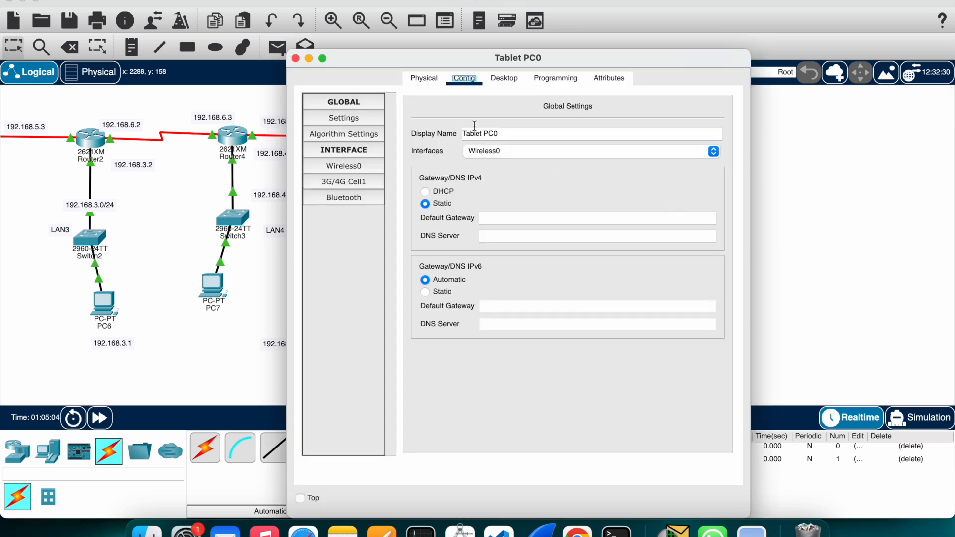
{"action": "left_click", "coordinate": [505, 81]}
{"action": "left_click", "coordinate": [336, 145]}
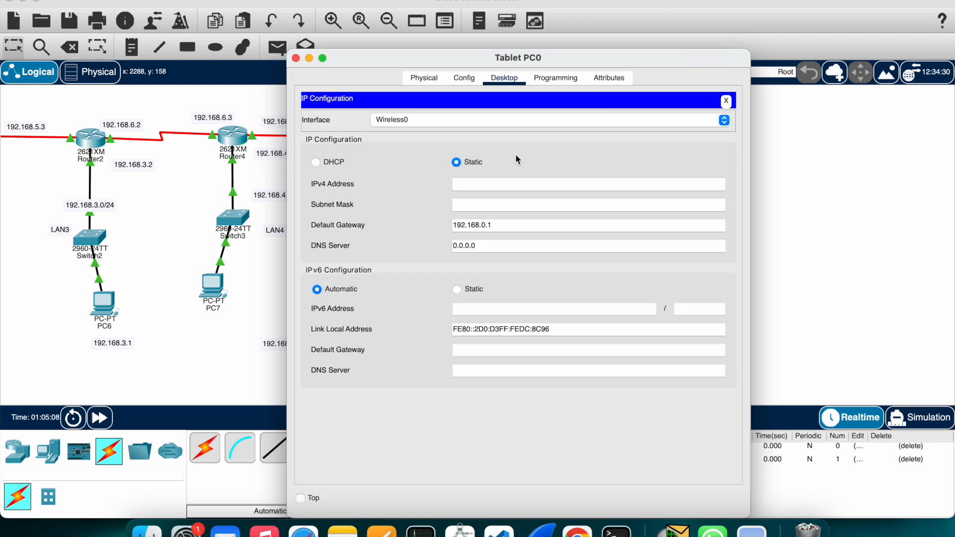
{"action": "left_click_drag", "start_coordinate": [595, 65], "coordinate": [416, 101]}
{"action": "left_click", "coordinate": [382, 218]}
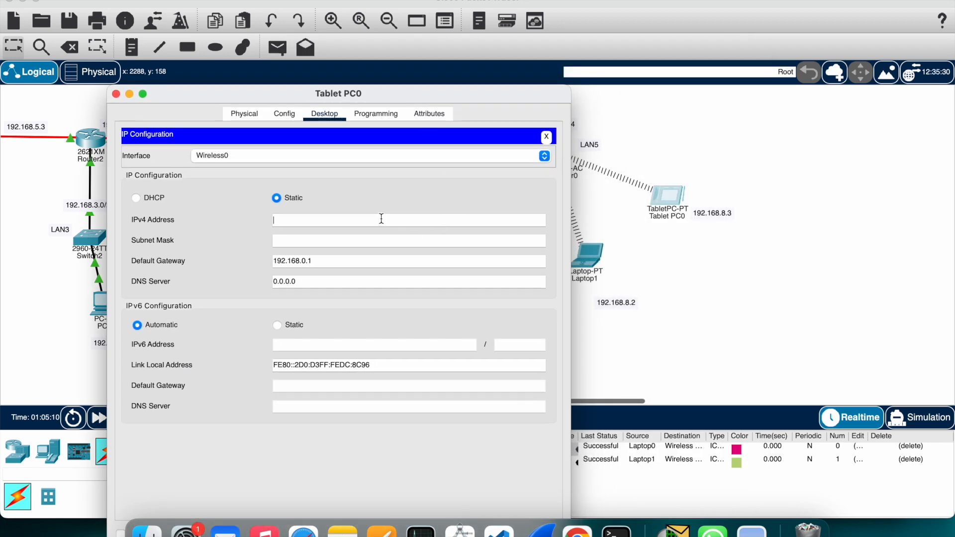
{"action": "type", "text": "192.168.1.1"}
{"action": "key", "text": "Tab"}
{"action": "key", "text": "Tab"}
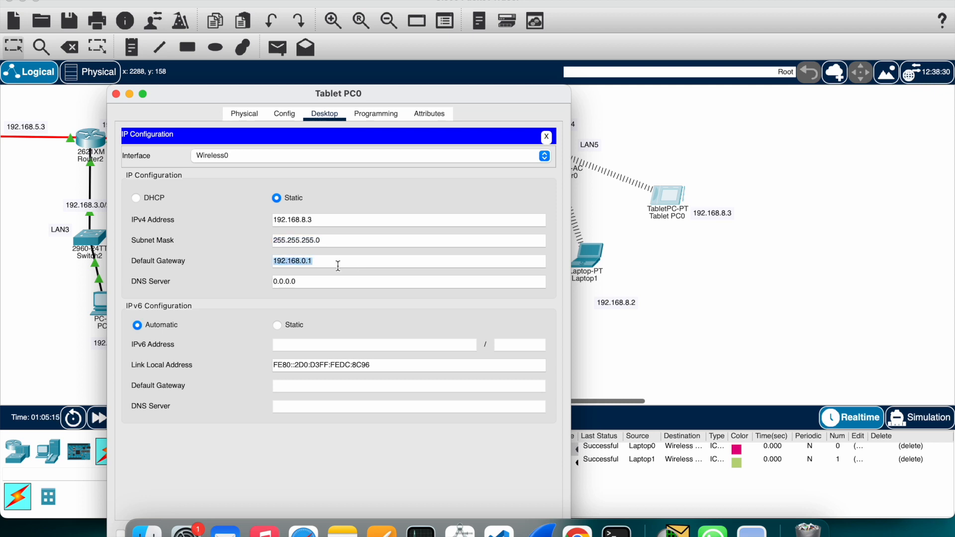
{"action": "type", "text": "192.168.1.1"}
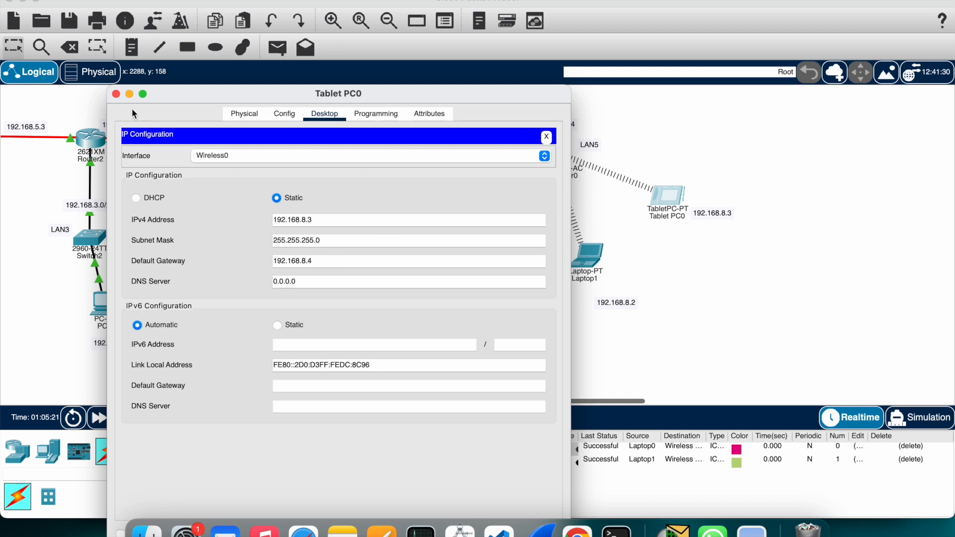
{"action": "left_click", "coordinate": [117, 95]}
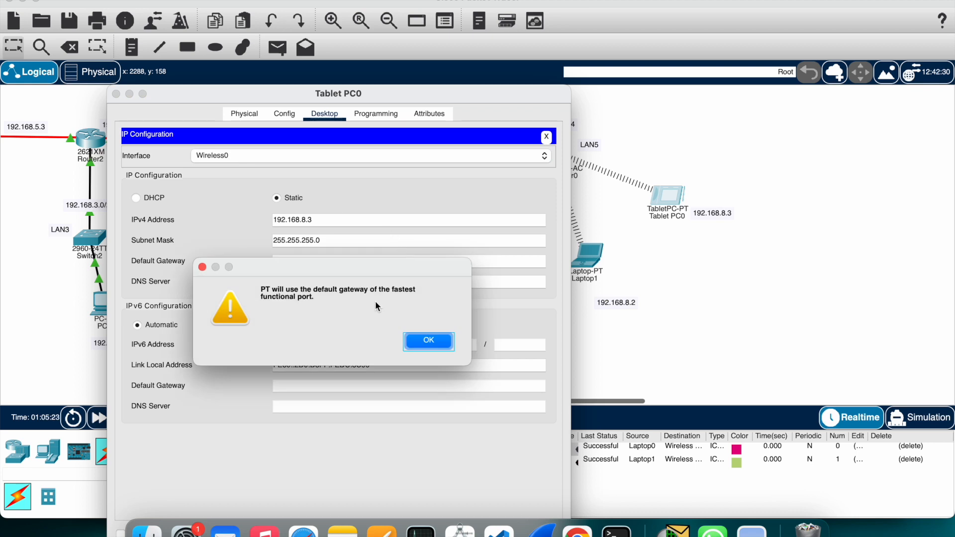
{"action": "left_click", "coordinate": [428, 341]}
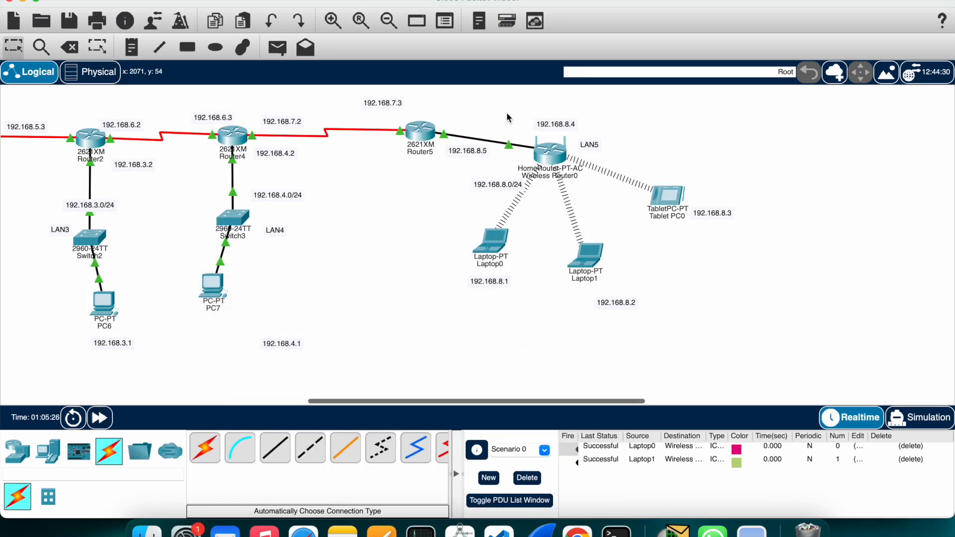
Step: Start a simple PDU test from Tablet PC0, and send a simple PDU from Laptop0 to Laptop1
{"action": "left_click", "coordinate": [279, 48]}
{"action": "left_click", "coordinate": [671, 203]}
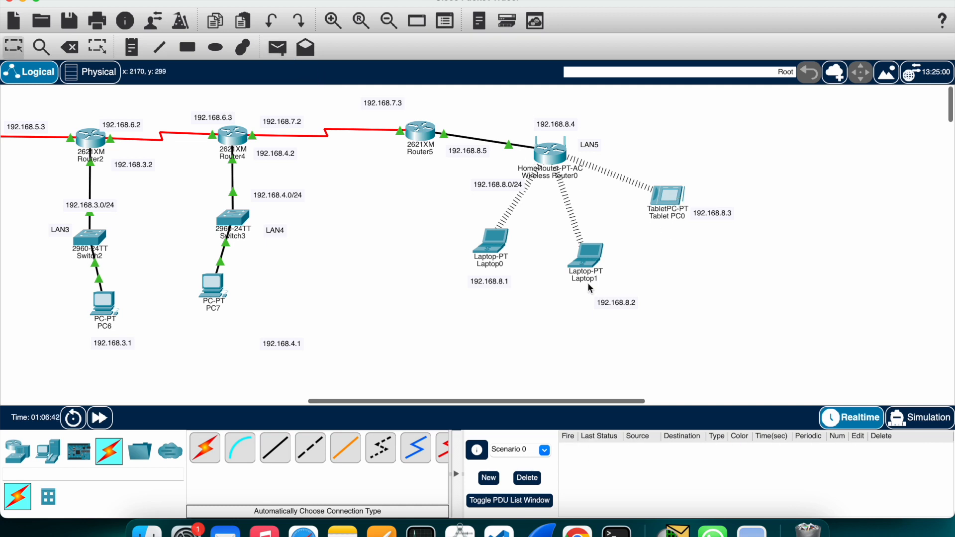
{"action": "scroll", "coordinate": [471, 288], "scroll_direction": "right", "scroll_amount": 4}
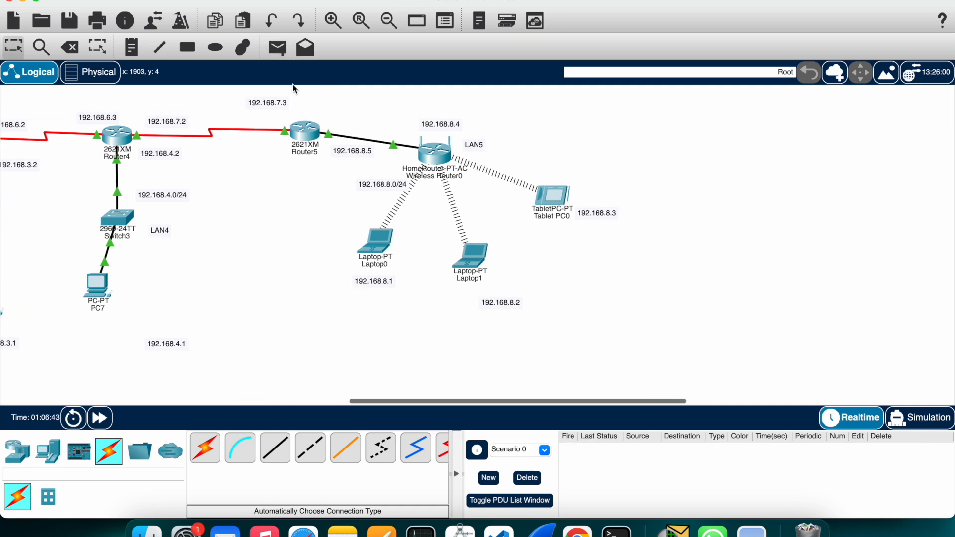
{"action": "left_click", "coordinate": [278, 49]}
{"action": "left_click", "coordinate": [377, 243]}
{"action": "left_click", "coordinate": [492, 262]}
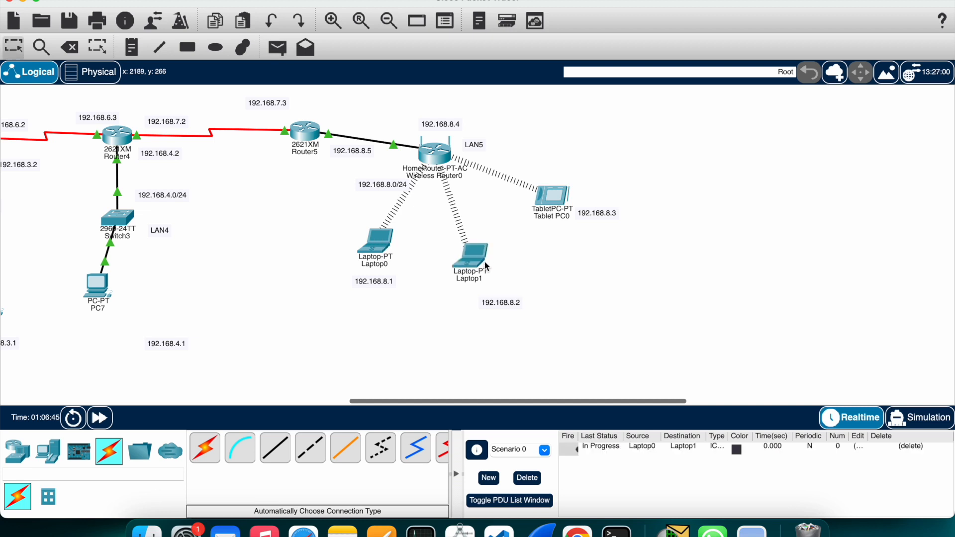
Step: Send simple PDUs from Laptop0 to Tablet PC0 and from Laptop1 to Wireless Router0
{"action": "left_click", "coordinate": [277, 49]}
{"action": "left_click", "coordinate": [377, 242]}
{"action": "left_click", "coordinate": [552, 196]}
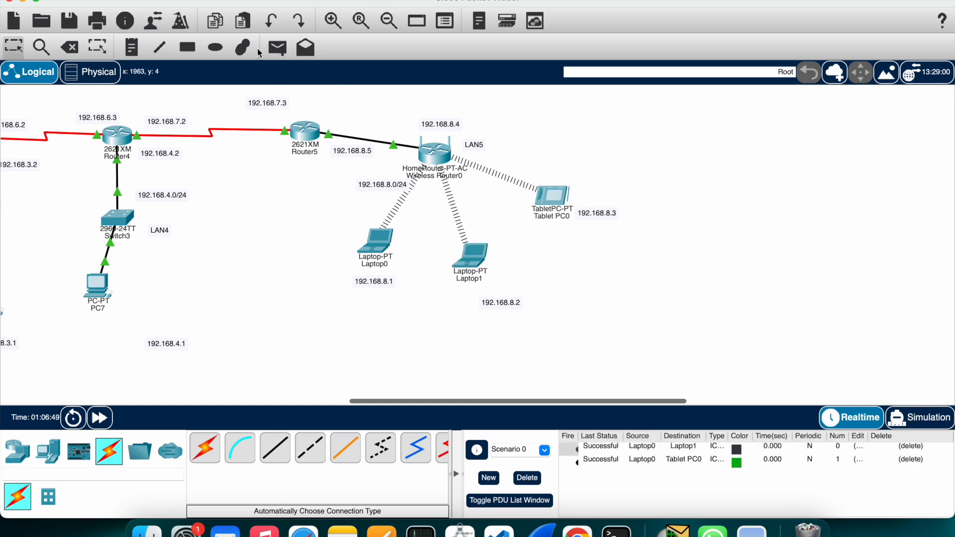
{"action": "left_click", "coordinate": [277, 49]}
{"action": "left_click", "coordinate": [477, 260]}
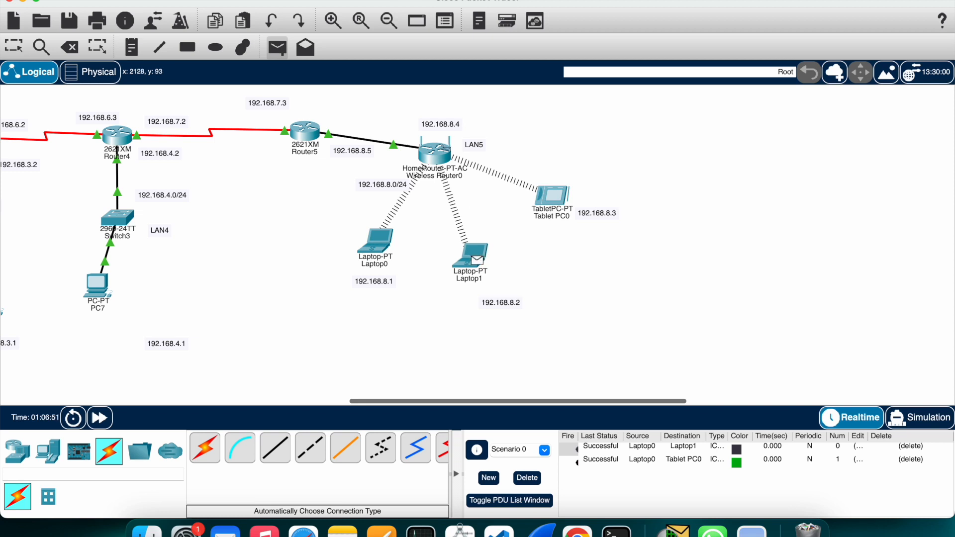
{"action": "left_click", "coordinate": [438, 149]}
Step: Move the 192.168.4.1 note in LAN4 so it sits directly below PC7
{"action": "scroll", "coordinate": [678, 255], "scroll_direction": "left", "scroll_amount": 15}
{"action": "scroll", "coordinate": [622, 277], "scroll_direction": "left", "scroll_amount": 3}
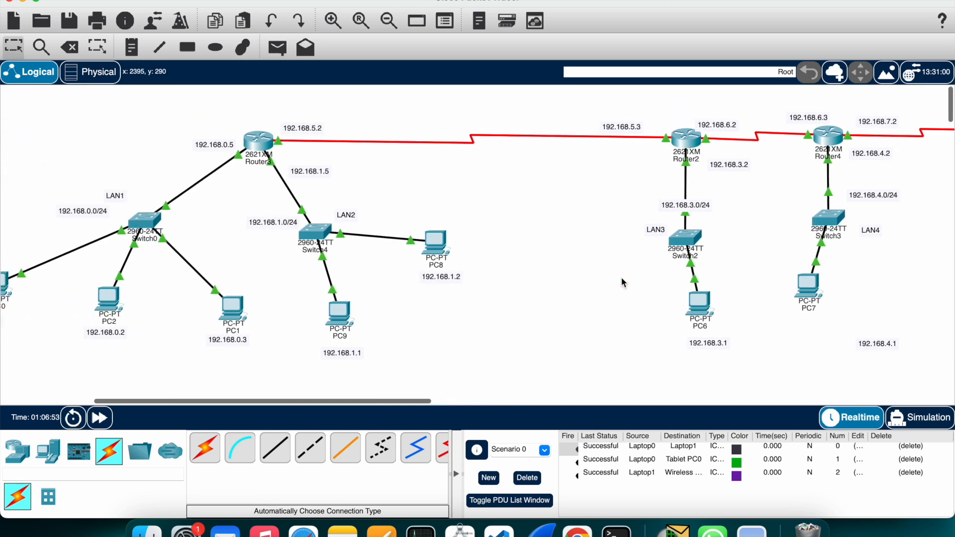
{"action": "scroll", "coordinate": [542, 246], "scroll_direction": "left", "scroll_amount": 5}
{"action": "scroll", "coordinate": [540, 247], "scroll_direction": "right", "scroll_amount": 20}
{"action": "scroll", "coordinate": [539, 247], "scroll_direction": "right", "scroll_amount": 3}
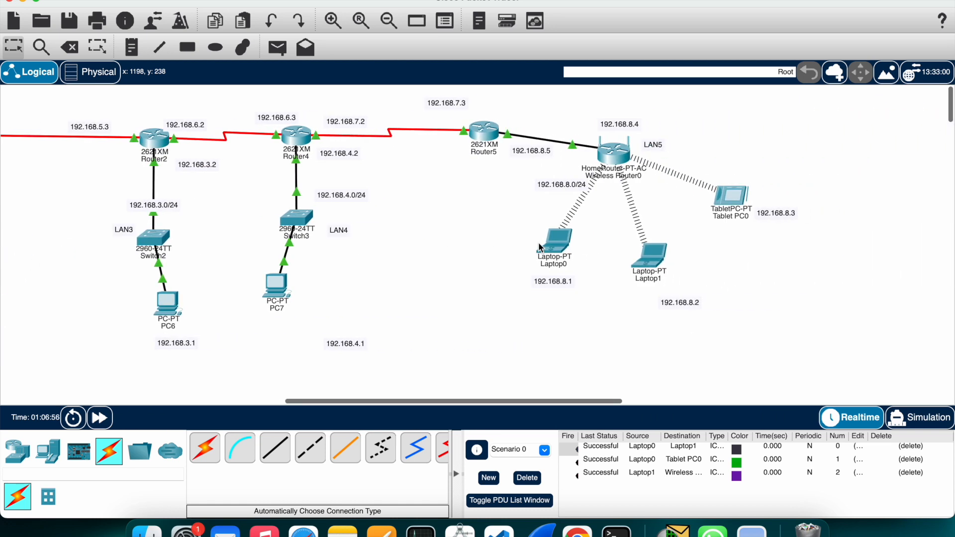
{"action": "scroll", "coordinate": [367, 246], "scroll_direction": "left", "scroll_amount": 3}
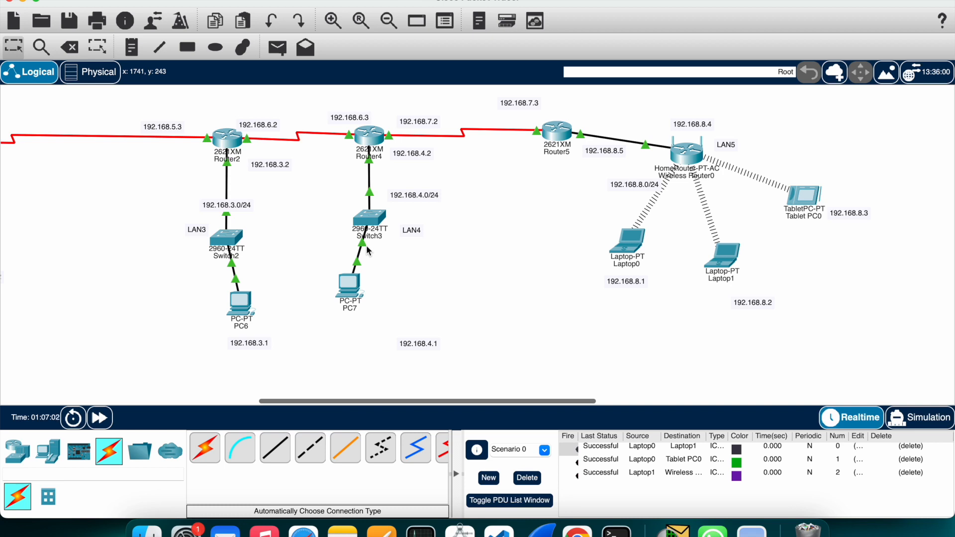
{"action": "scroll", "coordinate": [383, 279], "scroll_direction": "left", "scroll_amount": 15}
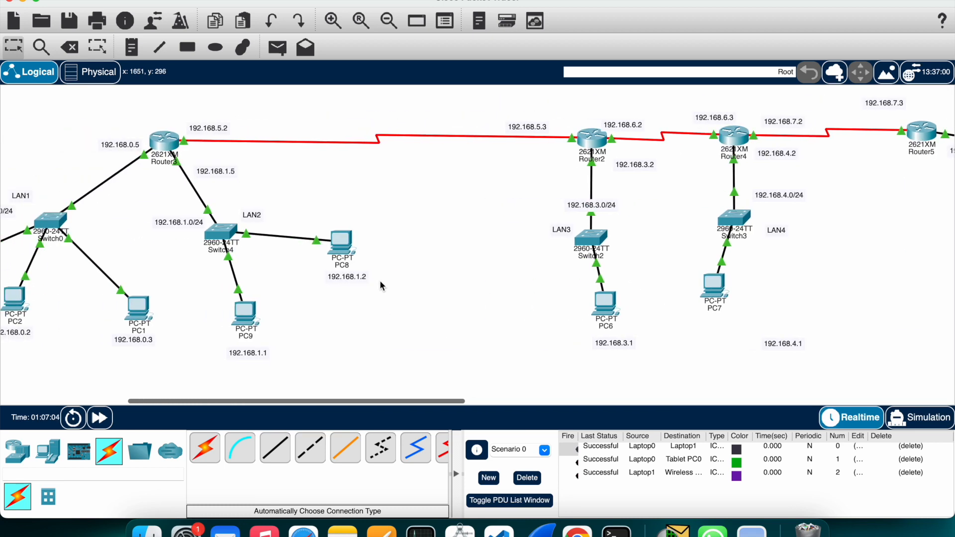
{"action": "left_click_drag", "start_coordinate": [784, 347], "coordinate": [749, 342]}
{"action": "scroll", "coordinate": [791, 248], "scroll_direction": "left", "scroll_amount": 7}
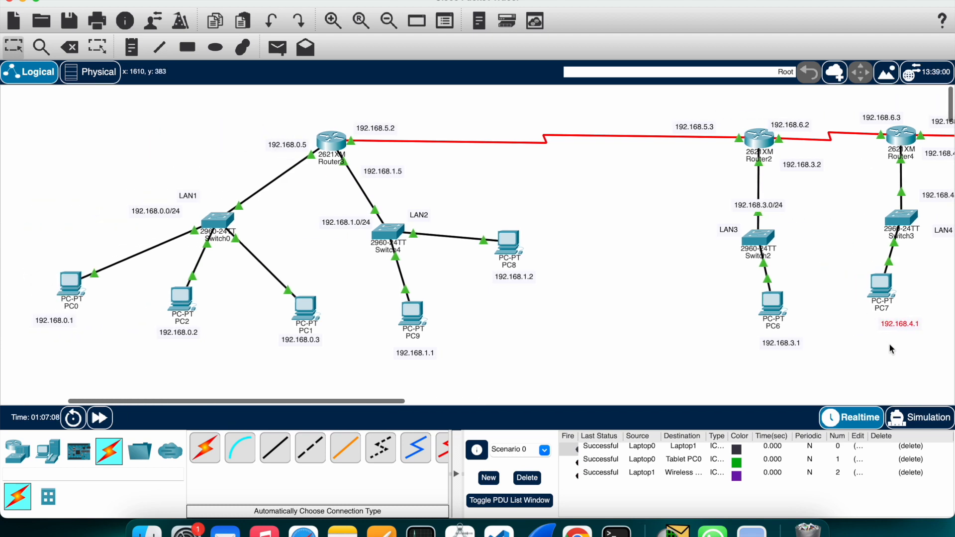
{"action": "scroll", "coordinate": [797, 300], "scroll_direction": "left", "scroll_amount": 5}
{"action": "scroll", "coordinate": [751, 271], "scroll_direction": "right", "scroll_amount": 20}
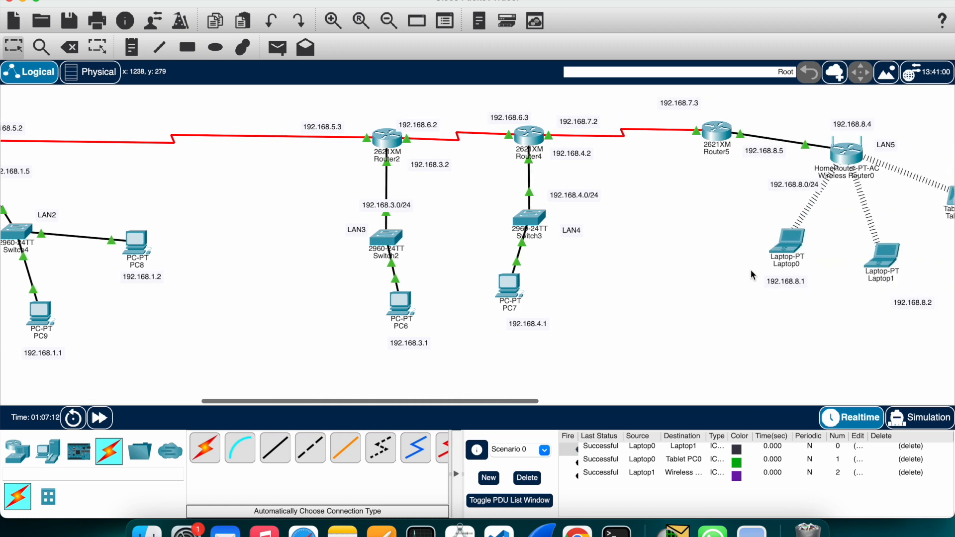
{"action": "scroll", "coordinate": [688, 240], "scroll_direction": "left", "scroll_amount": 13}
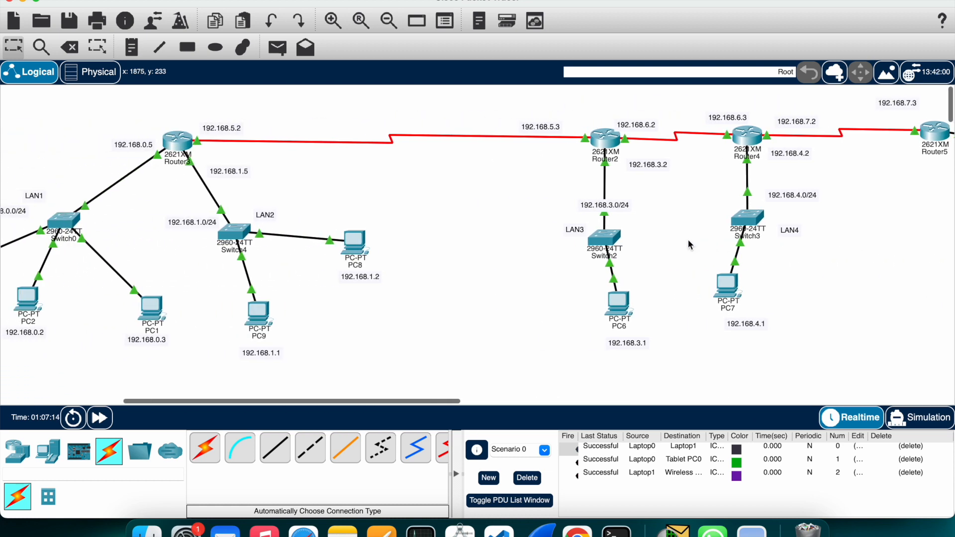
{"action": "scroll", "coordinate": [745, 240], "scroll_direction": "right", "scroll_amount": 7}
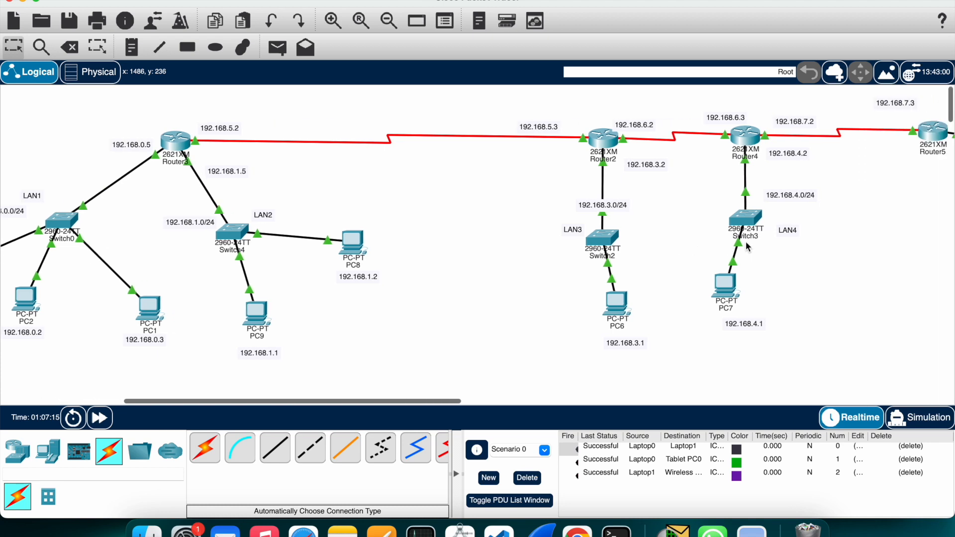
{"action": "scroll", "coordinate": [745, 241], "scroll_direction": "left", "scroll_amount": 8}
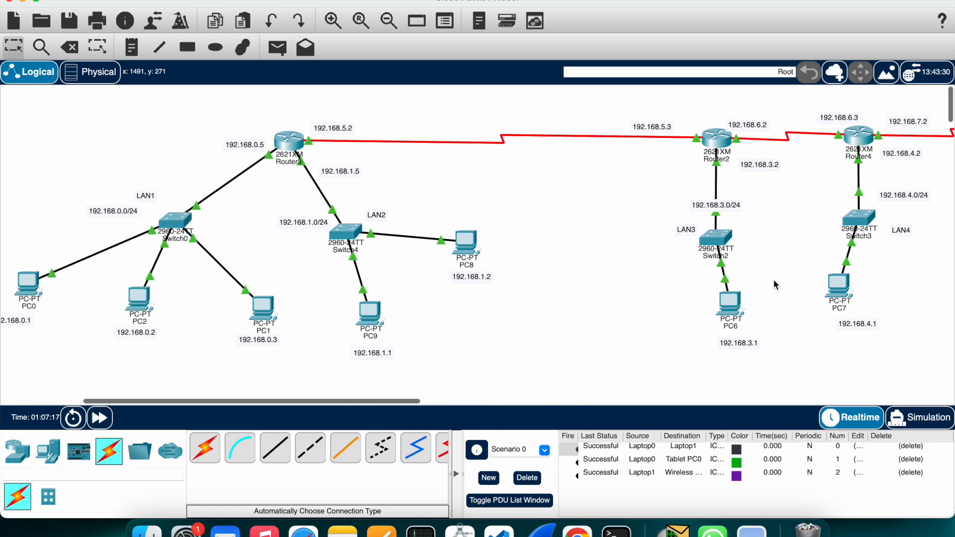
Step: Switch to Simulation mode and delete the three existing PDUs from the scenario's PDU list
{"action": "left_click", "coordinate": [919, 417]}
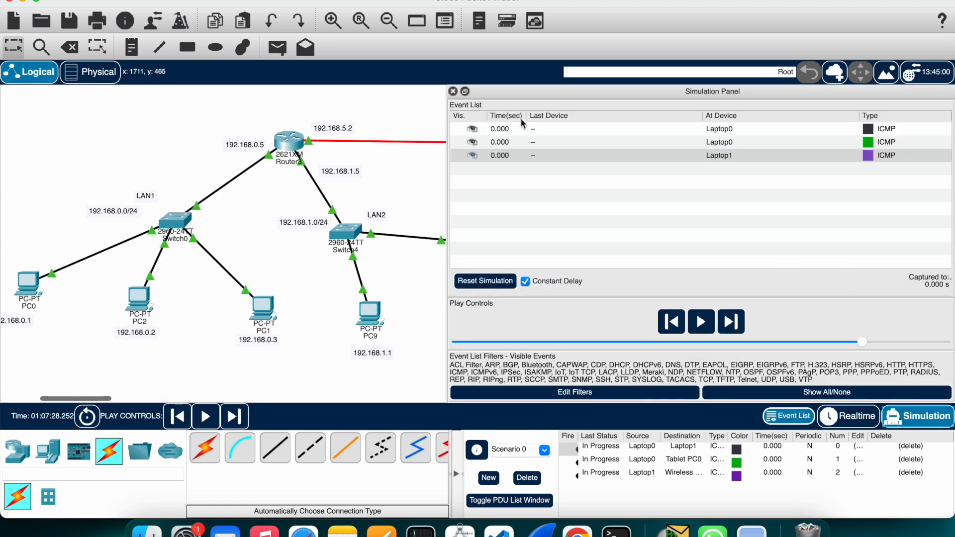
{"action": "scroll", "coordinate": [415, 146], "scroll_direction": "right", "scroll_amount": 3}
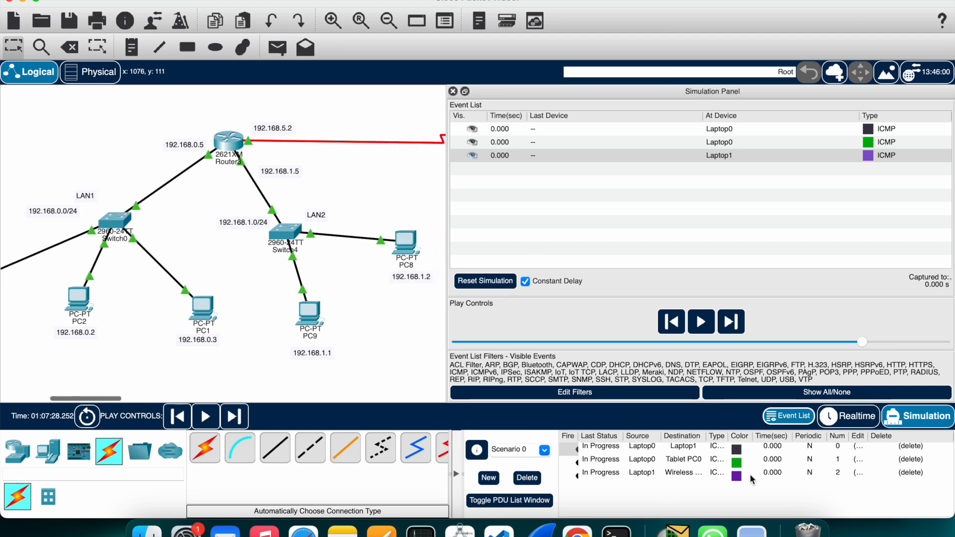
{"action": "double_click", "coordinate": [919, 456]}
{"action": "double_click", "coordinate": [919, 456]}
{"action": "double_click", "coordinate": [919, 456]}
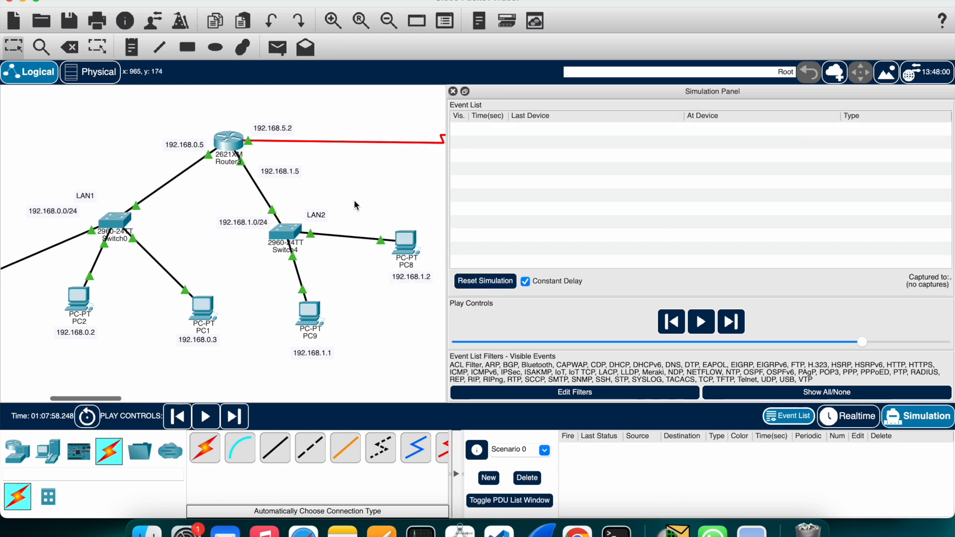
Step: Narrow the simulation panel to enlarge the workspace, and add a simple PDU from PC6 in LAN3 to PC7 in LAN4
{"action": "scroll", "coordinate": [355, 201], "scroll_direction": "right", "scroll_amount": 6}
{"action": "scroll", "coordinate": [353, 204], "scroll_direction": "right", "scroll_amount": 4}
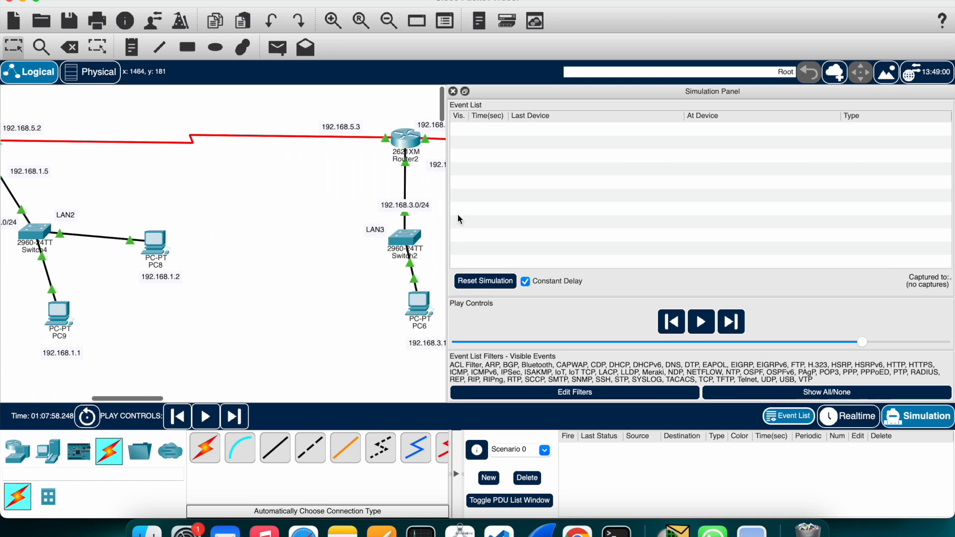
{"action": "left_click_drag", "start_coordinate": [446, 217], "coordinate": [713, 213]}
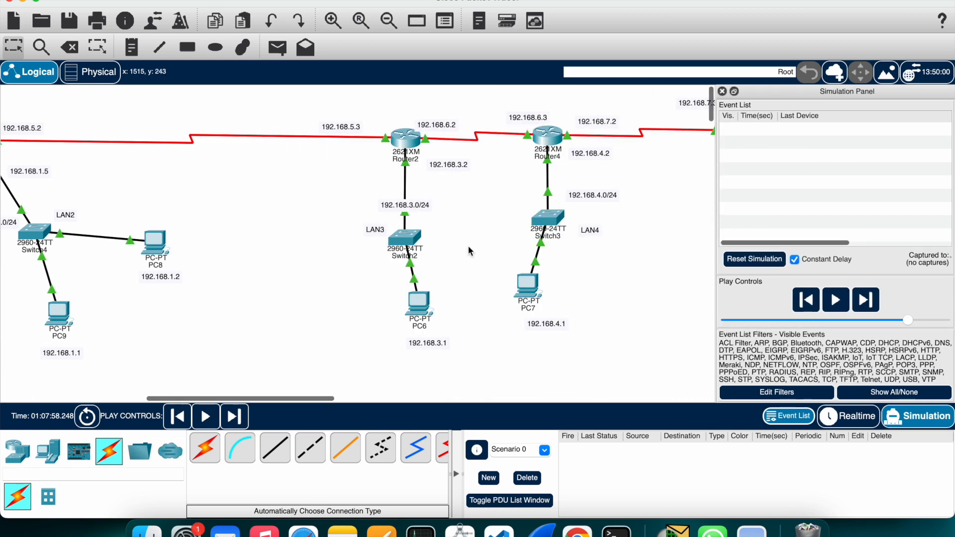
{"action": "scroll", "coordinate": [467, 245], "scroll_direction": "right", "scroll_amount": 4}
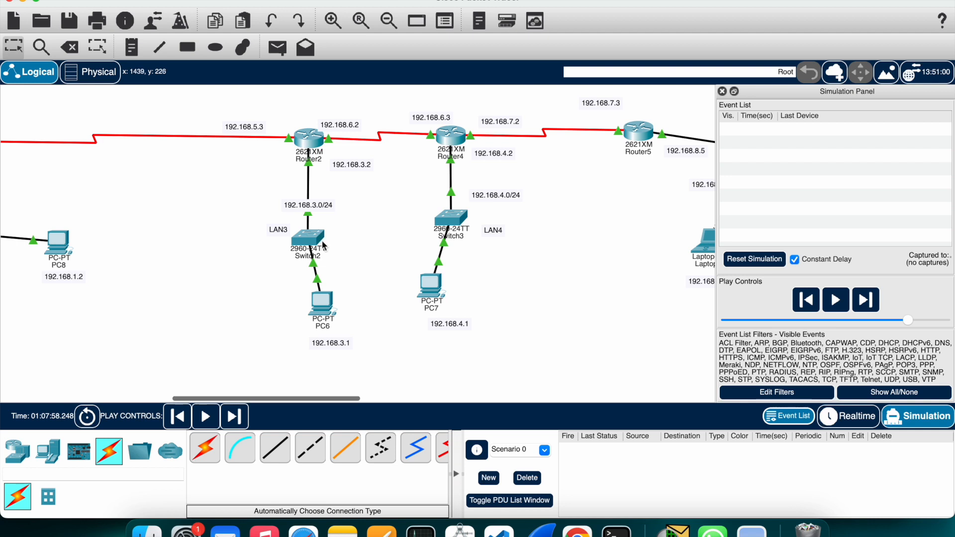
{"action": "left_click", "coordinate": [277, 47]}
{"action": "left_click", "coordinate": [322, 303]}
{"action": "left_click", "coordinate": [440, 294]}
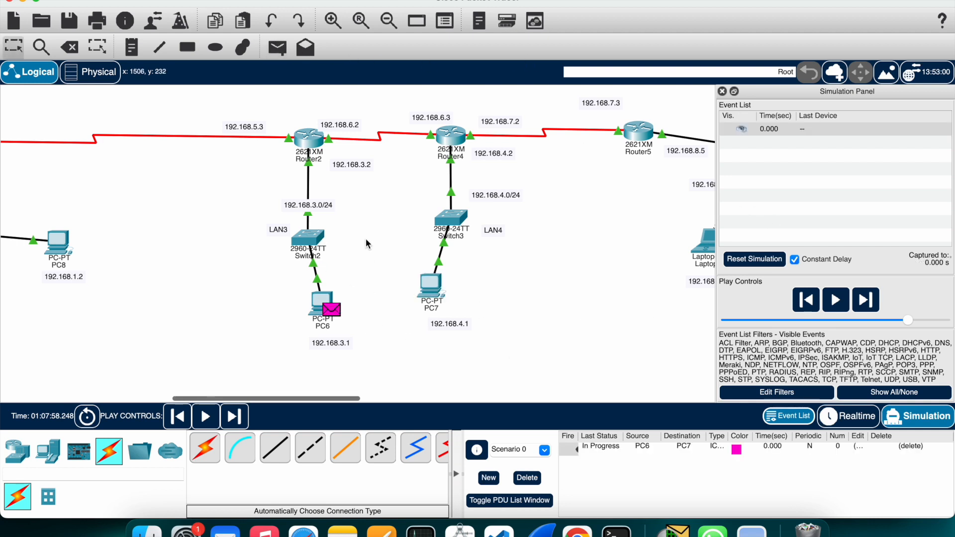
Step: Raise the simulation play speed slightly and widen the event list to show the At Device and Type columns
{"action": "scroll", "coordinate": [365, 238], "scroll_direction": "right", "scroll_amount": 3}
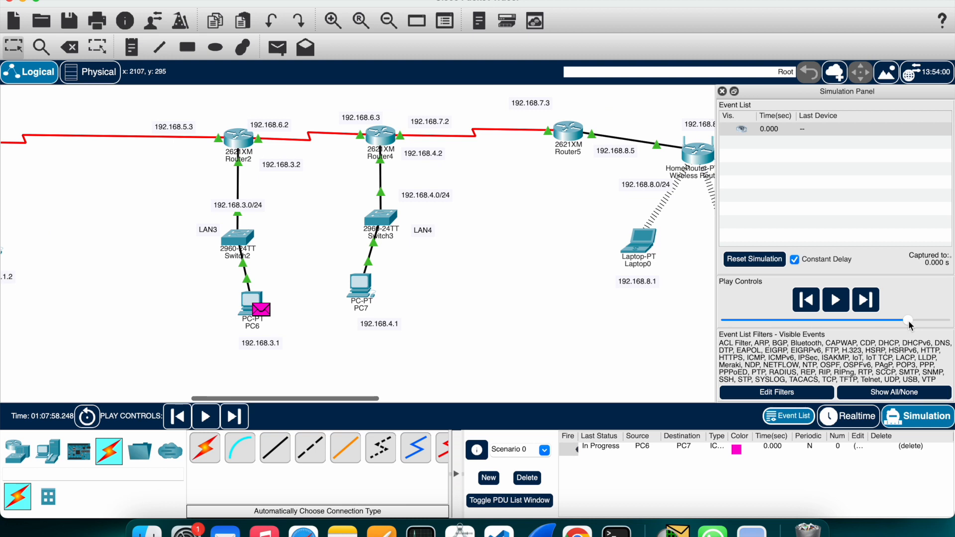
{"action": "left_click_drag", "start_coordinate": [910, 324], "coordinate": [921, 325]}
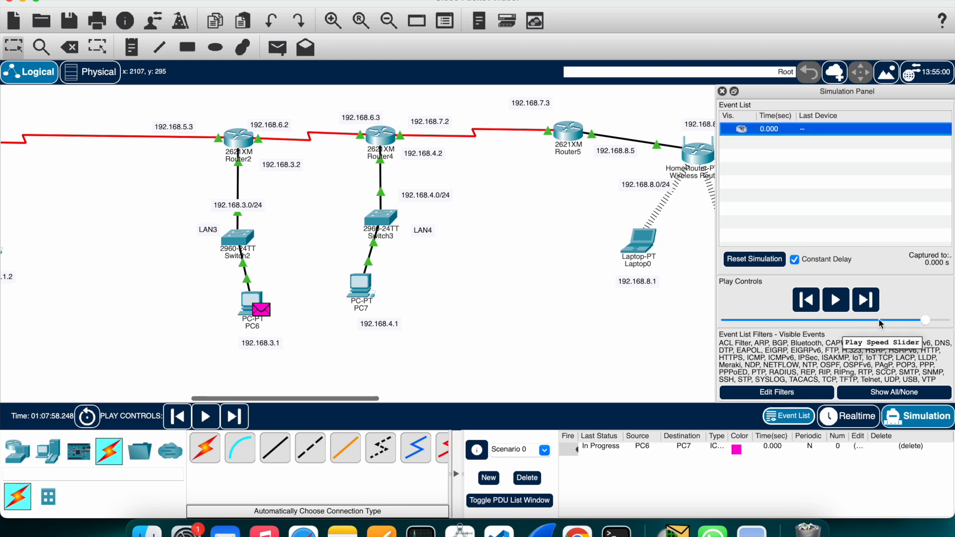
{"action": "left_click_drag", "start_coordinate": [720, 213], "coordinate": [520, 209]}
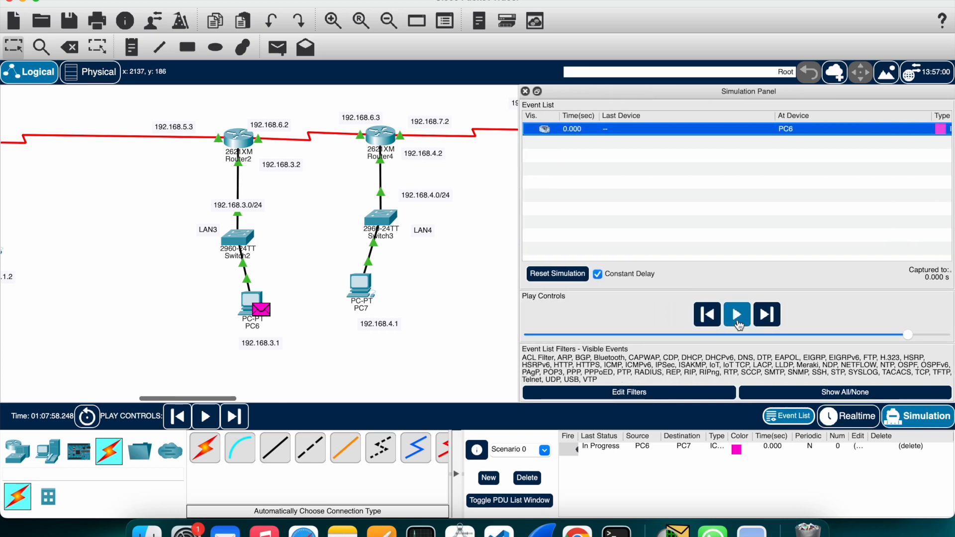
{"action": "left_click_drag", "start_coordinate": [519, 187], "coordinate": [471, 181]}
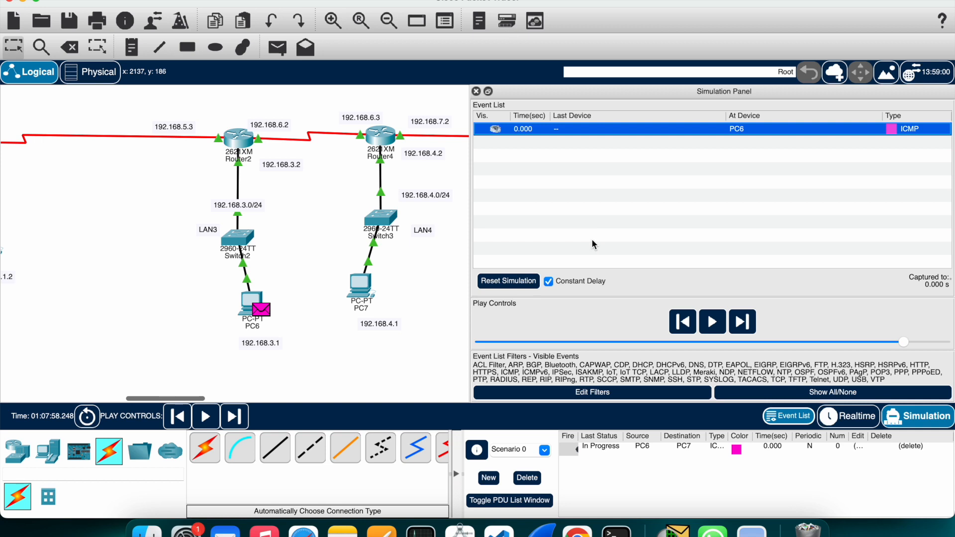
Step: Play the simulation of the PC6-to-PC7 PDU, pause it, and check the PDU's last status
{"action": "left_click", "coordinate": [713, 322]}
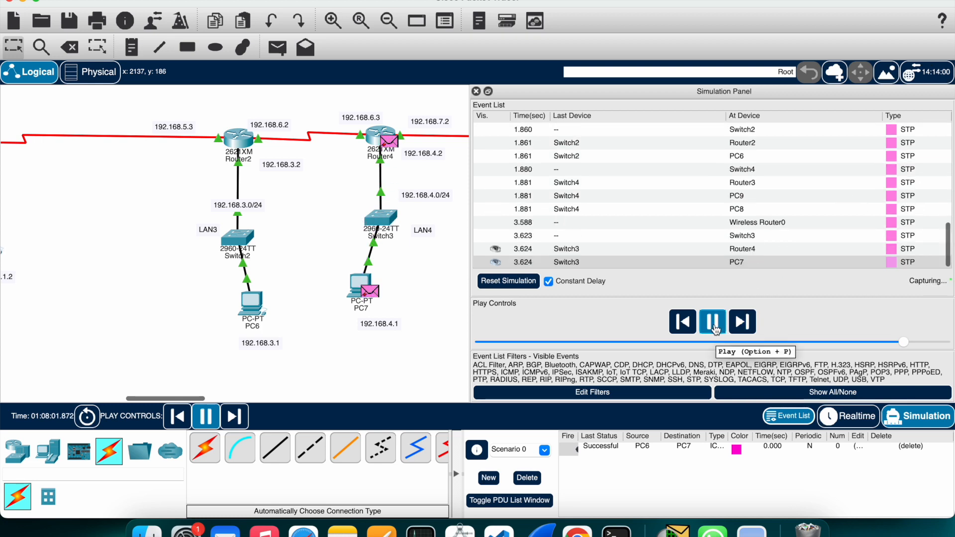
{"action": "left_click", "coordinate": [715, 328]}
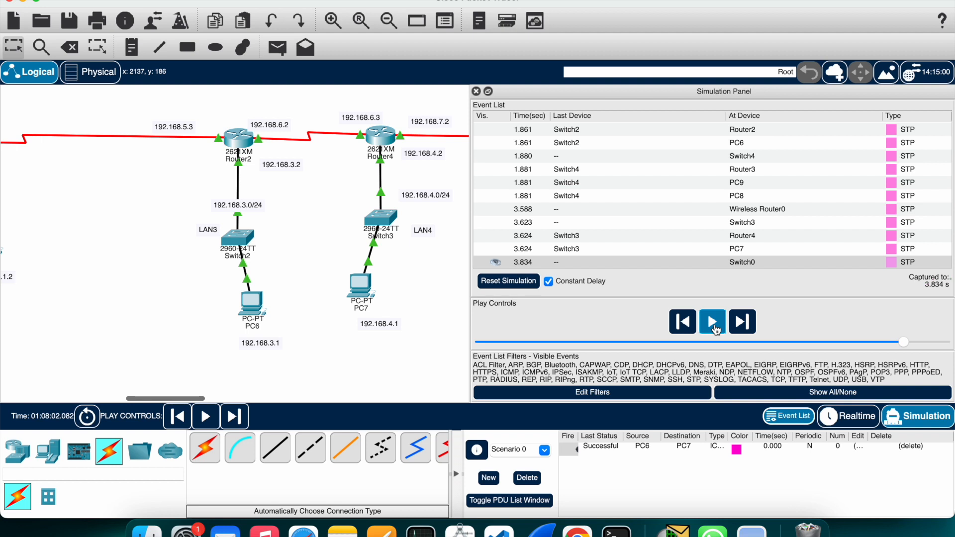
{"action": "left_click", "coordinate": [593, 453]}
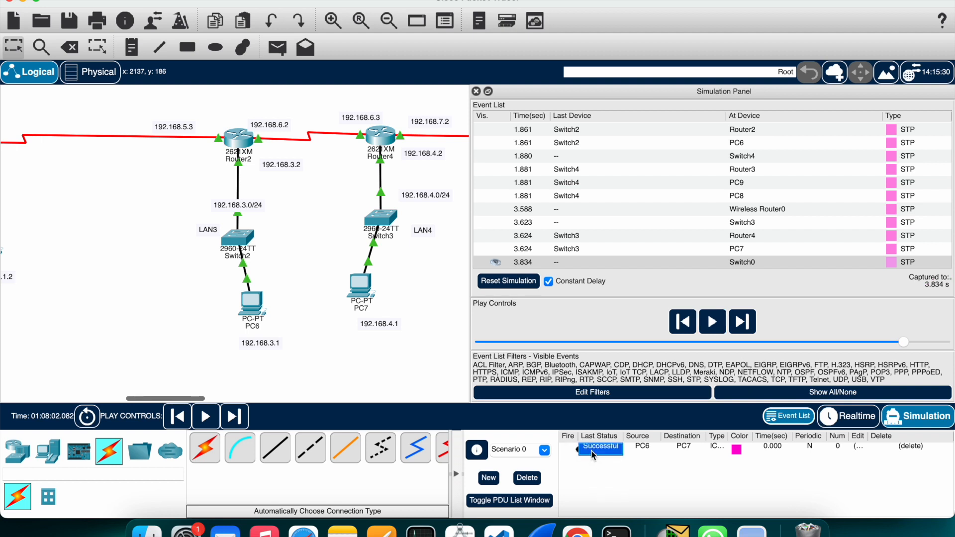
Step: Close the simulation panel so the topology around LAN1 and Router3 is shown in the workspace
{"action": "left_click", "coordinate": [660, 452]}
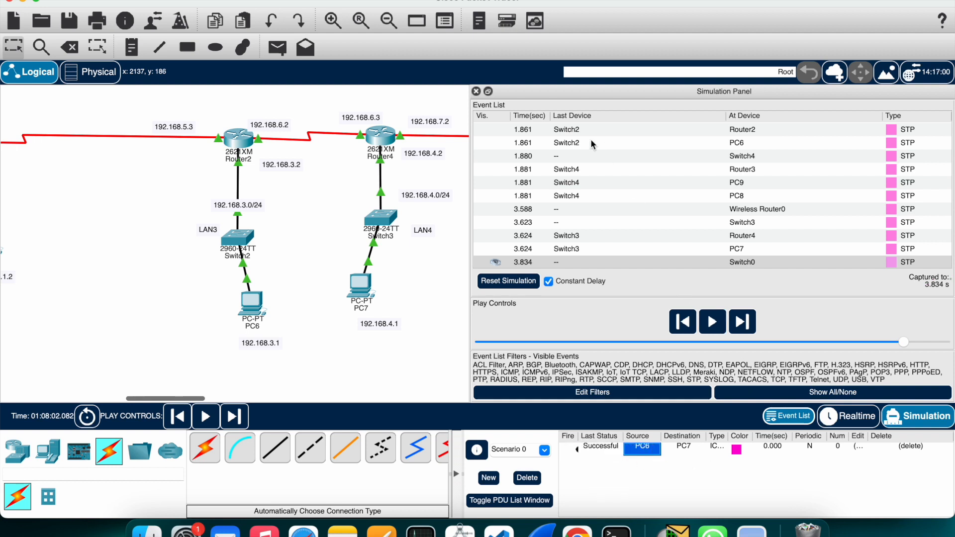
{"action": "scroll", "coordinate": [380, 190], "scroll_direction": "left", "scroll_amount": 10}
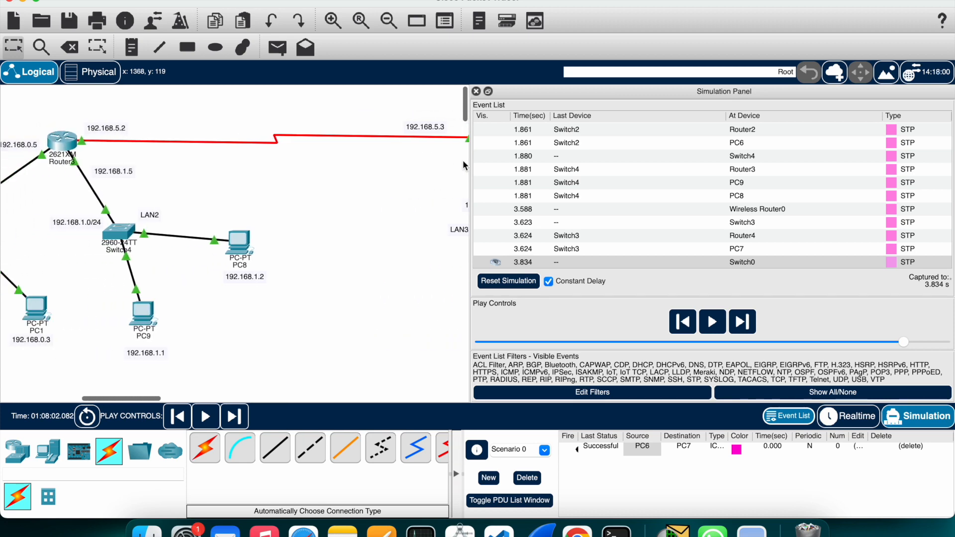
{"action": "left_click", "coordinate": [476, 91]}
{"action": "scroll", "coordinate": [365, 265], "scroll_direction": "left", "scroll_amount": 5}
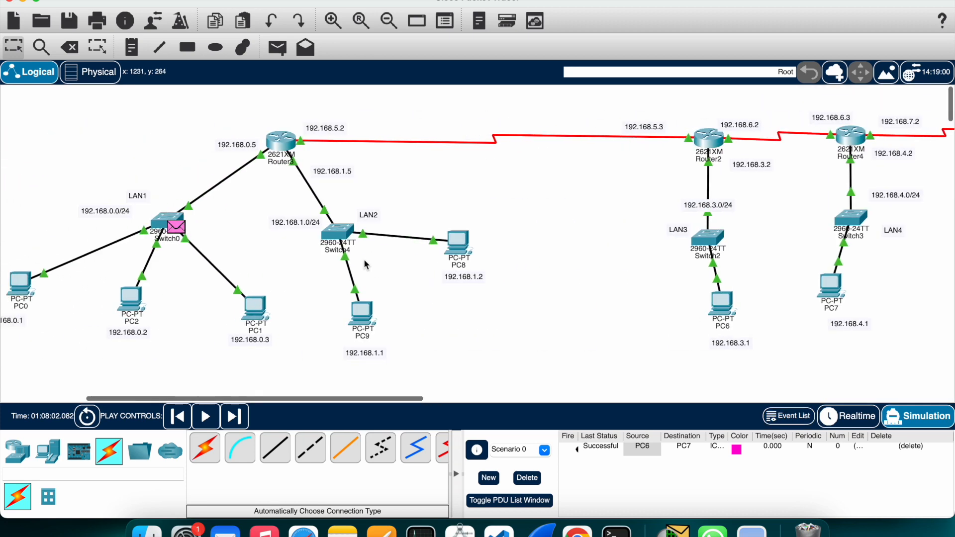
{"action": "scroll", "coordinate": [423, 227], "scroll_direction": "left", "scroll_amount": 5}
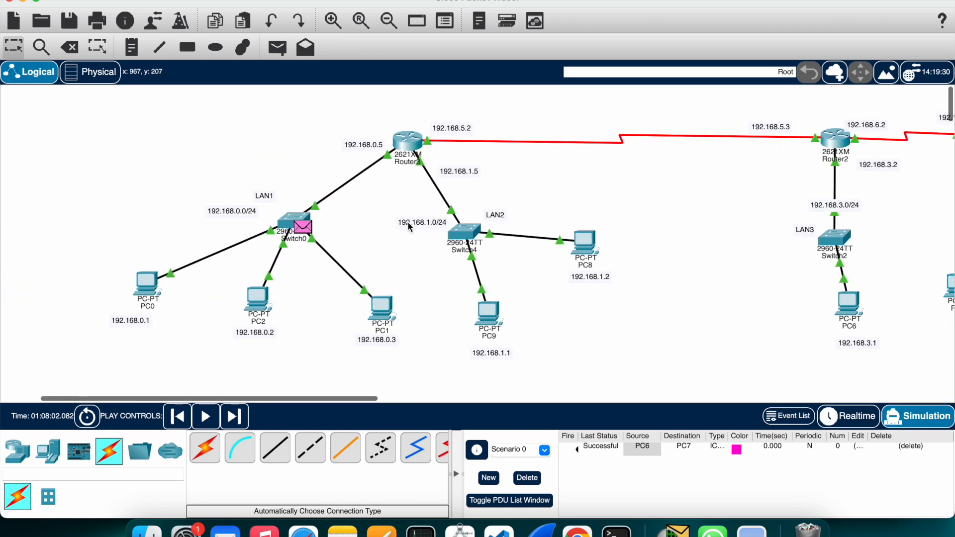
Step: Remove Router3's static routes to 192.168.3.0/24, 192.168.6.0/24 and 192.168.4.0/24 via 192.168.5.3
{"action": "left_click", "coordinate": [415, 148]}
{"action": "left_click", "coordinate": [361, 166]}
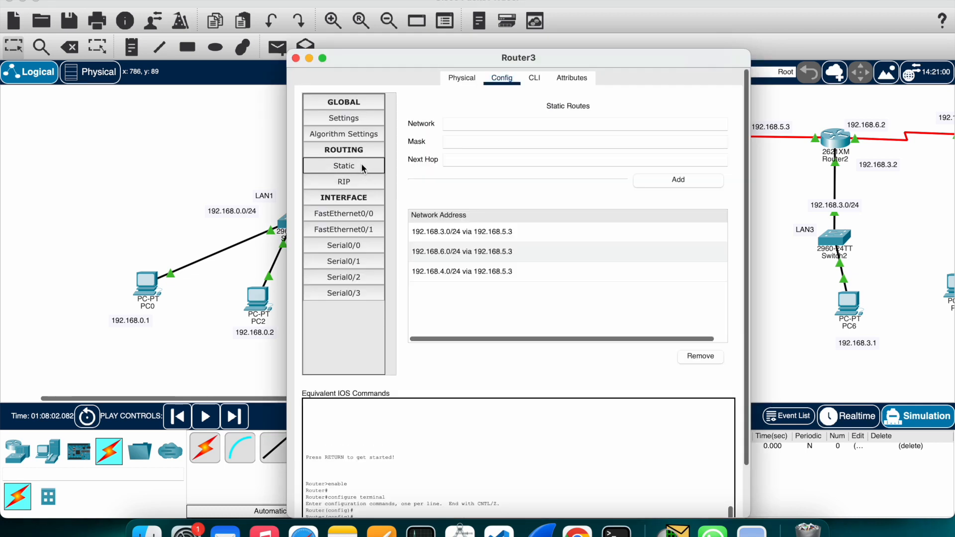
{"action": "left_click", "coordinate": [561, 220]}
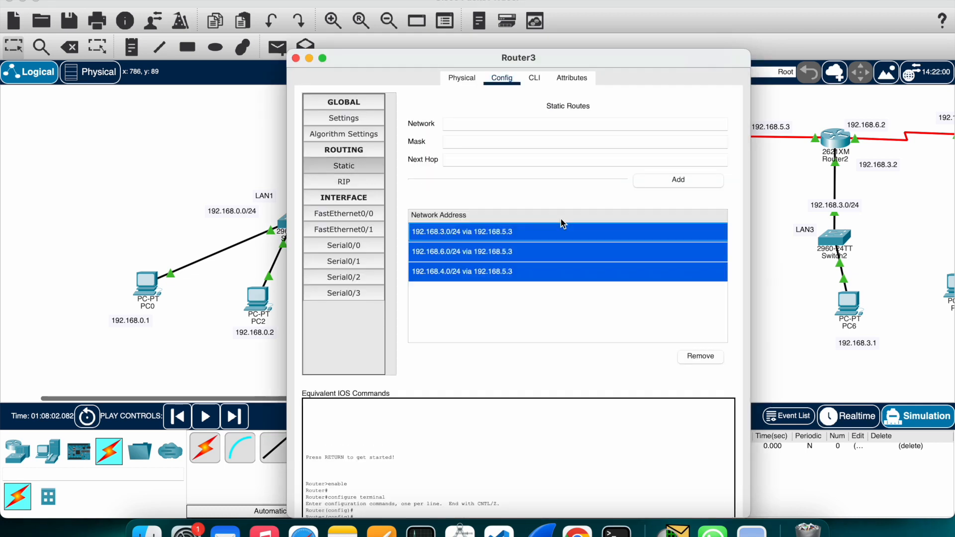
{"action": "left_click", "coordinate": [700, 358]}
{"action": "left_click", "coordinate": [538, 231]}
{"action": "left_click", "coordinate": [701, 357]}
{"action": "left_click", "coordinate": [624, 234]}
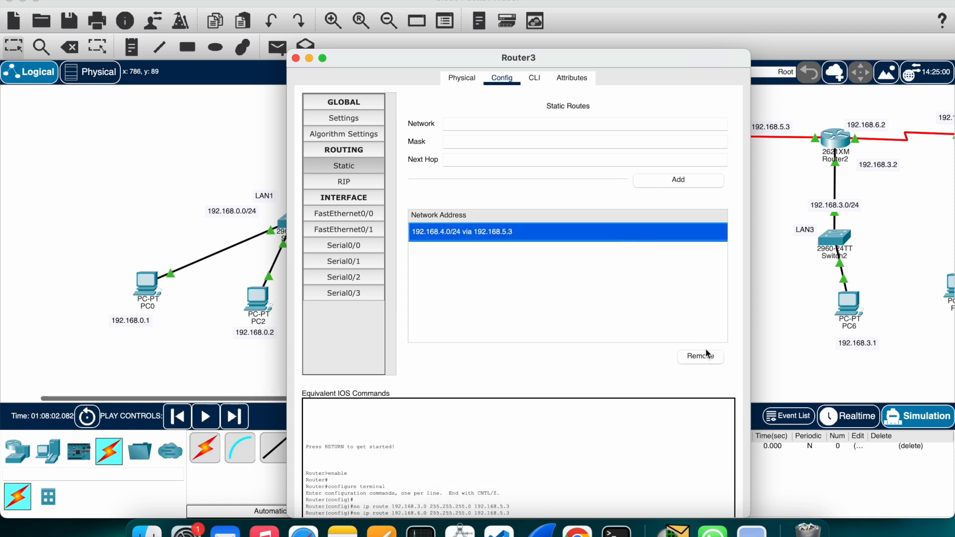
{"action": "left_click", "coordinate": [700, 356]}
Step: Open Router3's RIP routing settings, reposition the window to reveal the topology, and close it
{"action": "left_click", "coordinate": [360, 181]}
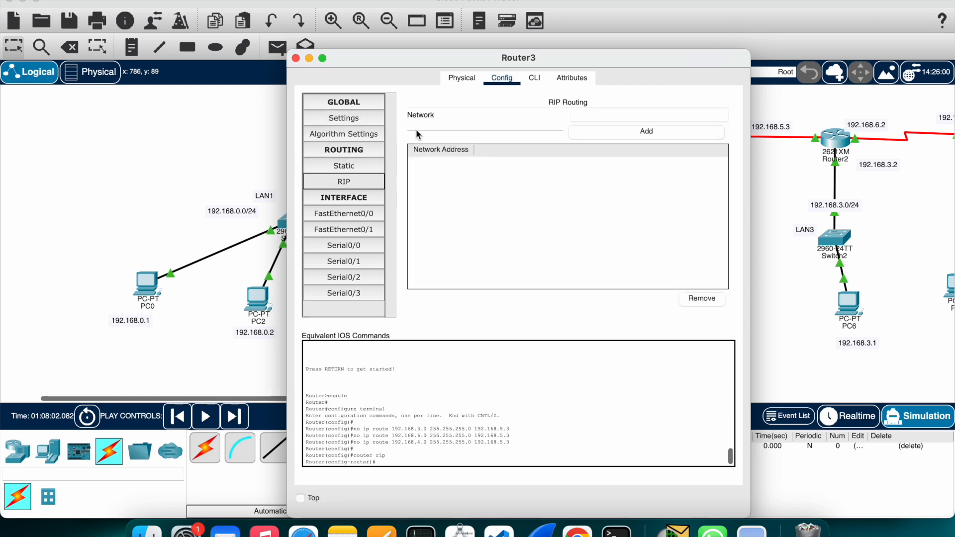
{"action": "left_click_drag", "start_coordinate": [410, 67], "coordinate": [340, 187]}
{"action": "left_click", "coordinate": [528, 248]}
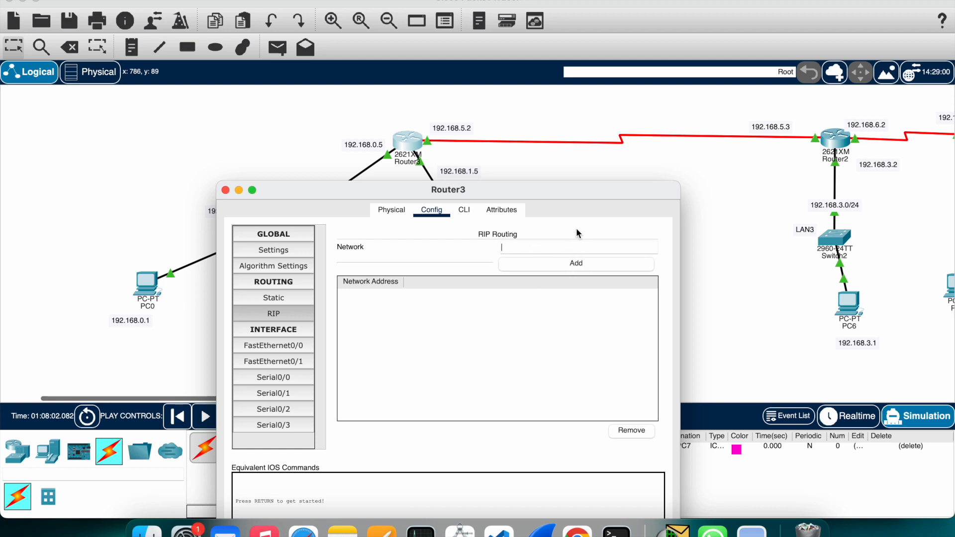
{"action": "left_click_drag", "start_coordinate": [550, 197], "coordinate": [666, 230]}
{"action": "left_click", "coordinate": [353, 225]}
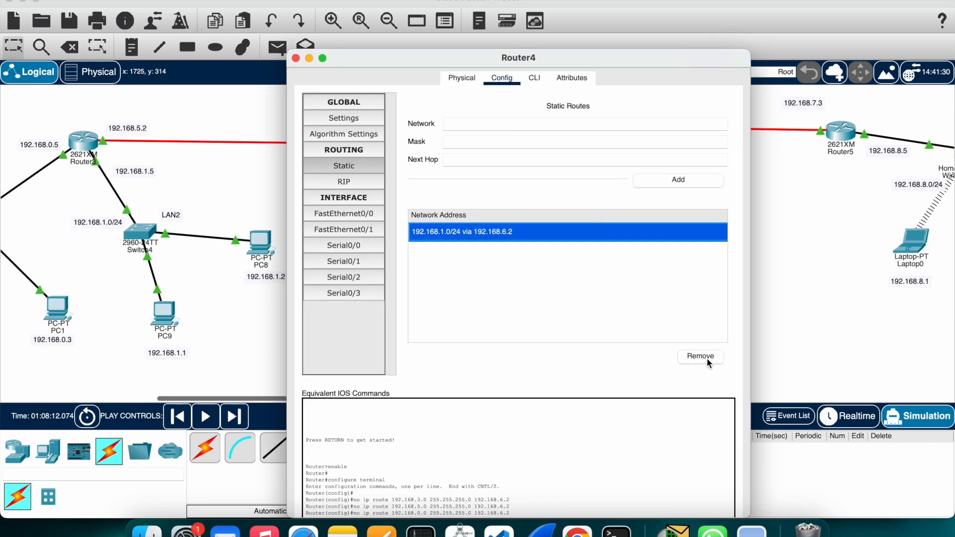
Step: Remove Router4's static route to 192.168.1.0/24 via 192.168.6.2 and close its configuration window
{"action": "left_click", "coordinate": [700, 356]}
{"action": "left_click", "coordinate": [295, 58]}
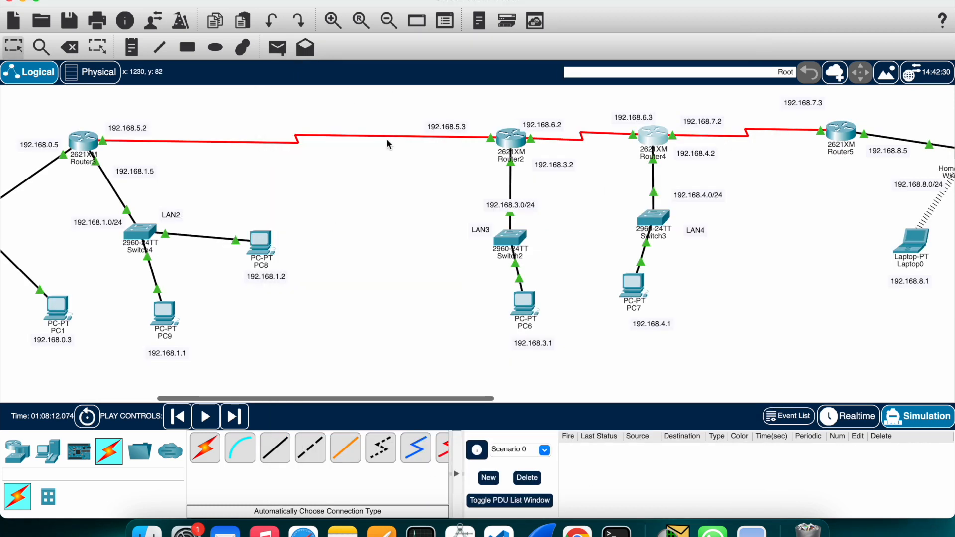
Step: Look over the topology and review the network addresses in Router3's RIP routing list
{"action": "scroll", "coordinate": [394, 164], "scroll_direction": "left", "scroll_amount": 2}
{"action": "scroll", "coordinate": [395, 164], "scroll_direction": "right", "scroll_amount": 6}
{"action": "scroll", "coordinate": [394, 164], "scroll_direction": "left", "scroll_amount": 6}
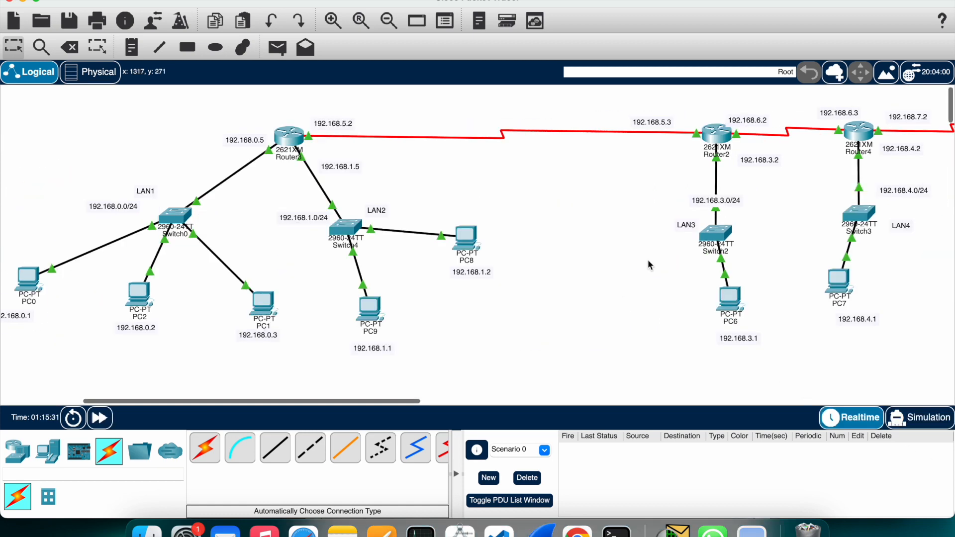
{"action": "scroll", "coordinate": [592, 266], "scroll_direction": "right", "scroll_amount": 10}
{"action": "scroll", "coordinate": [594, 268], "scroll_direction": "left", "scroll_amount": 12}
{"action": "scroll", "coordinate": [592, 267], "scroll_direction": "right", "scroll_amount": 4}
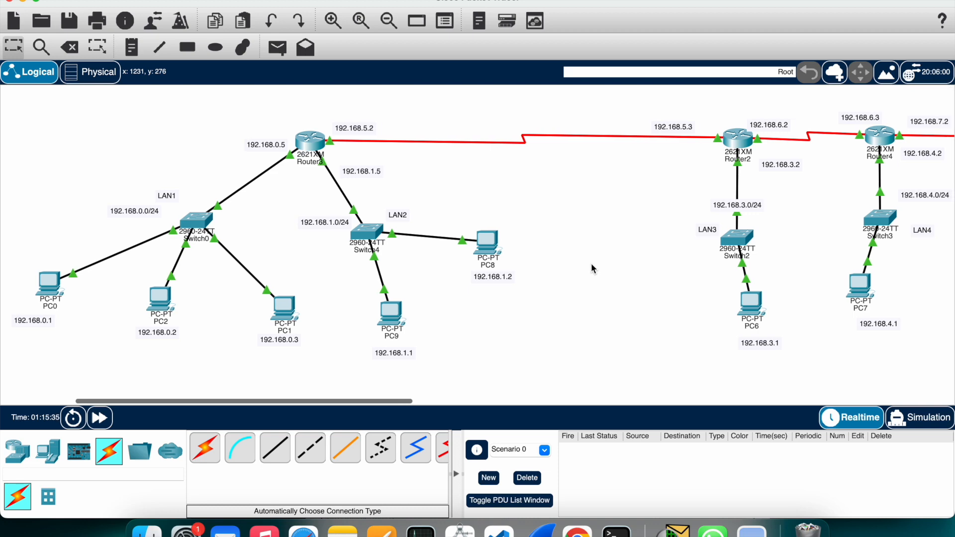
{"action": "left_click", "coordinate": [312, 144]}
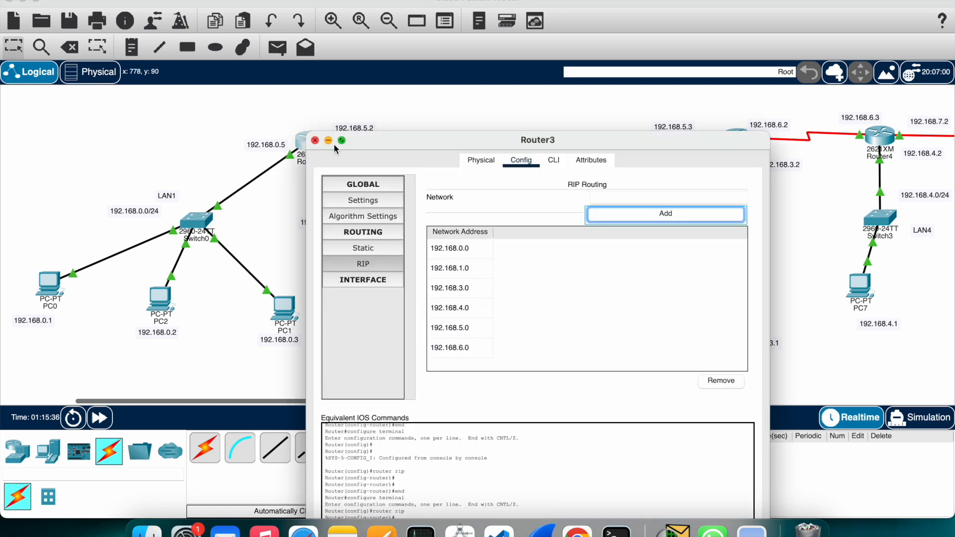
{"action": "left_click_drag", "start_coordinate": [401, 143], "coordinate": [417, 59]}
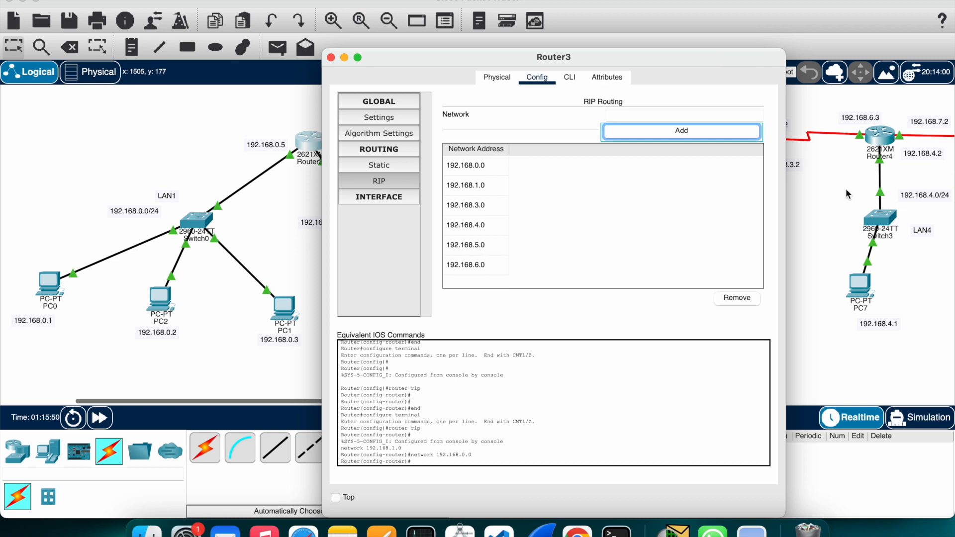
{"action": "left_click_drag", "start_coordinate": [741, 62], "coordinate": [666, 62]}
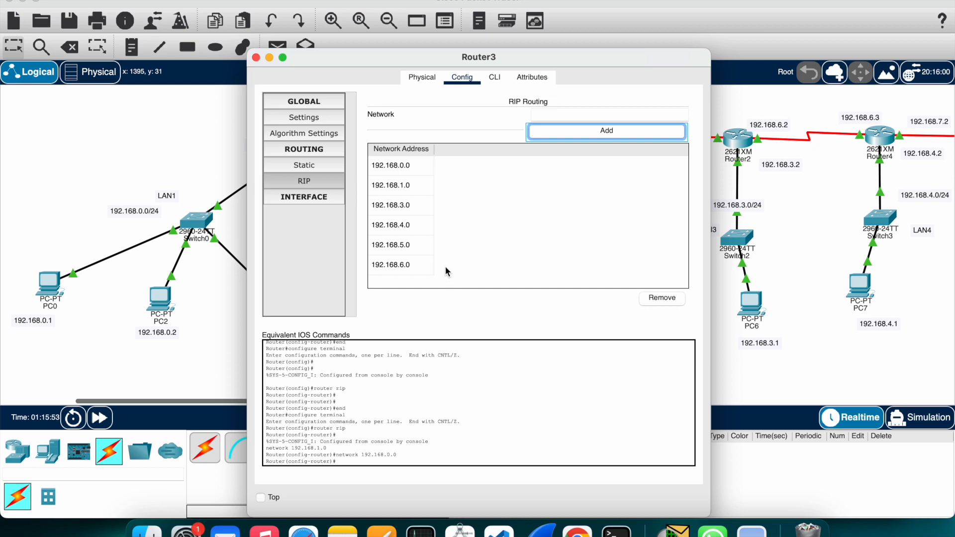
{"action": "left_click", "coordinate": [256, 57]}
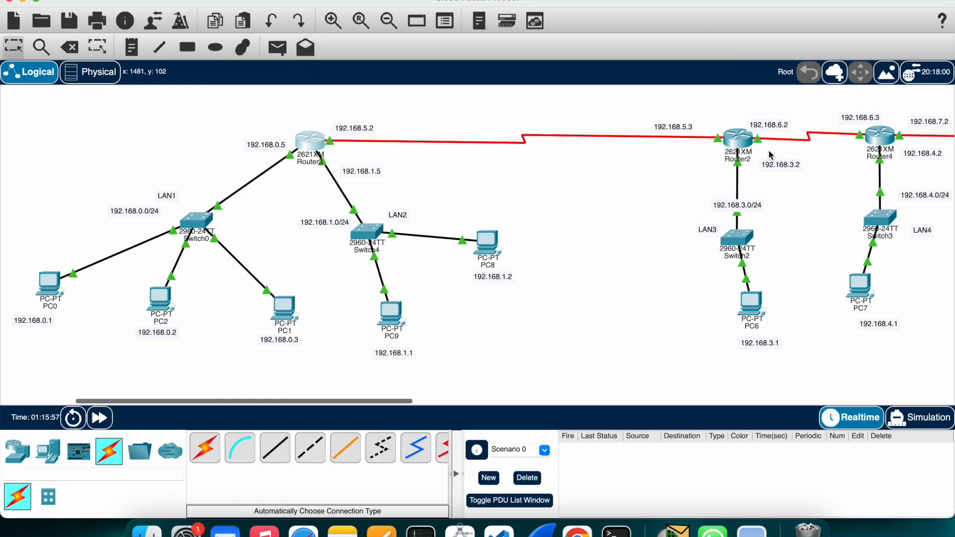
Step: Review the network addresses in the RIP routing lists of Router2 and Router4
{"action": "left_click", "coordinate": [739, 142]}
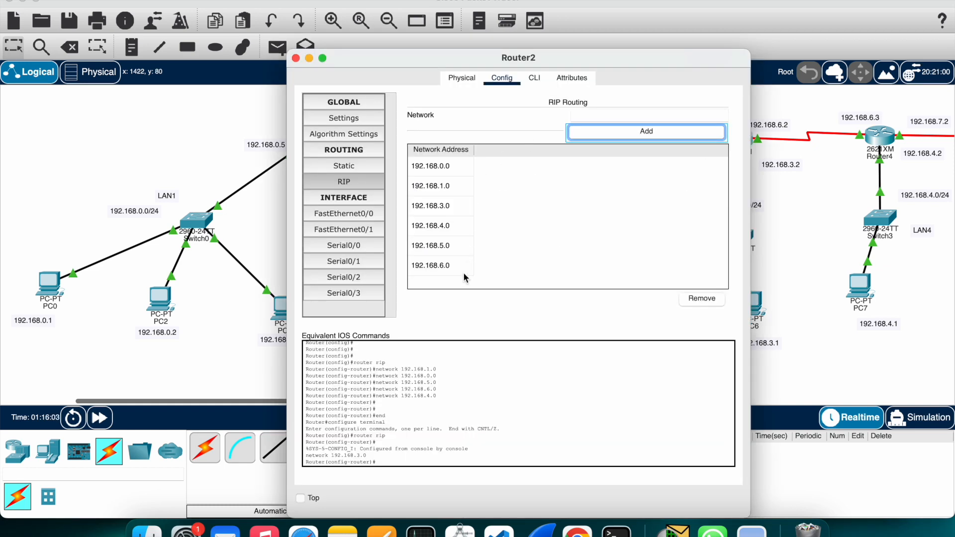
{"action": "key", "text": "Tab"}
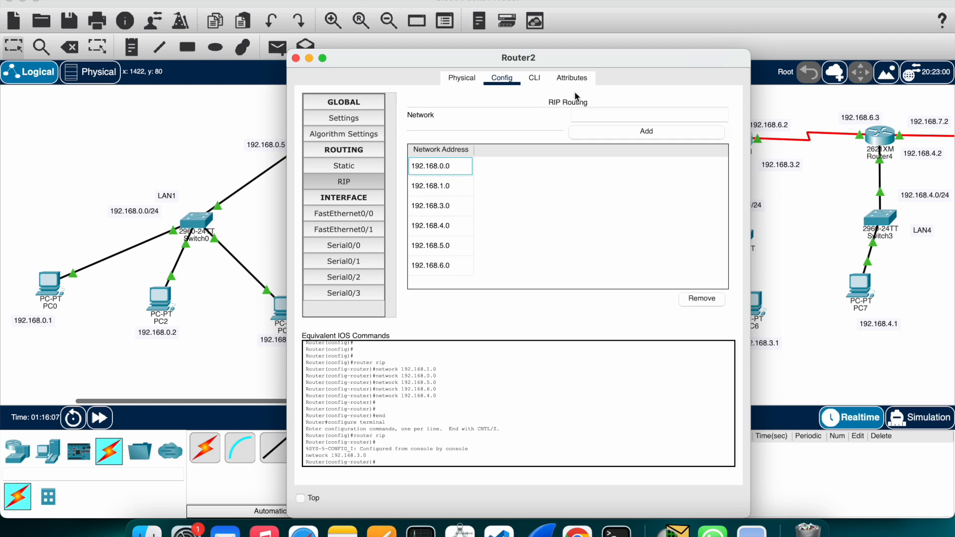
{"action": "left_click_drag", "start_coordinate": [569, 64], "coordinate": [474, 77]}
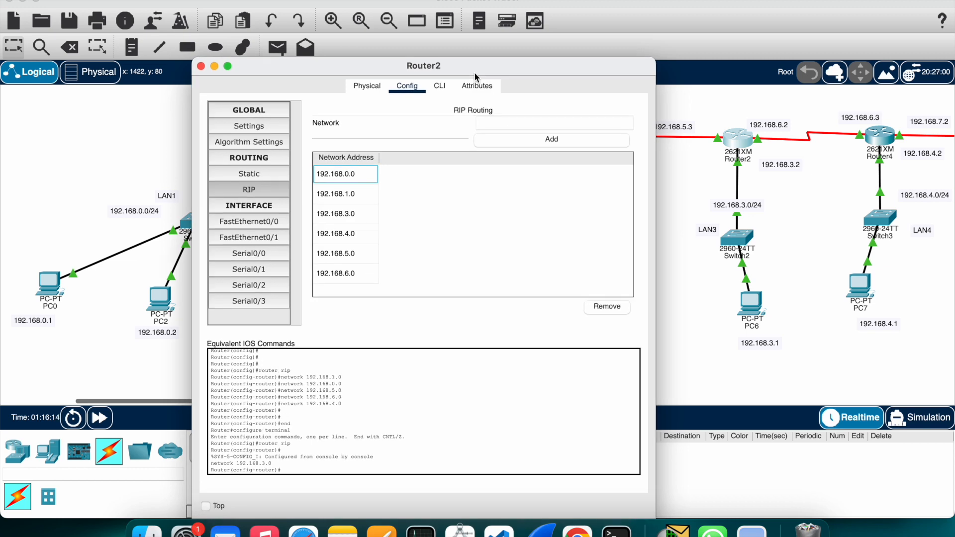
{"action": "scroll", "coordinate": [822, 228], "scroll_direction": "right", "scroll_amount": 5}
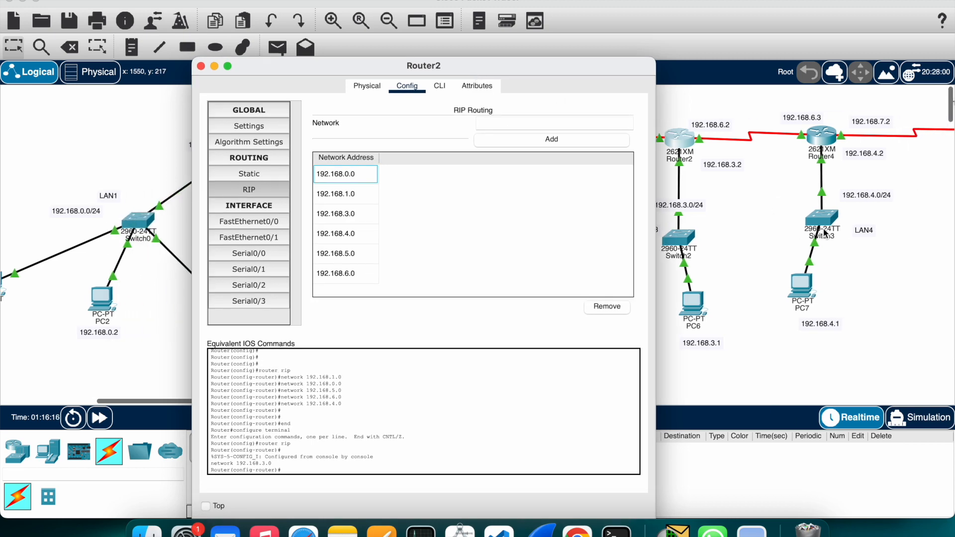
{"action": "left_click", "coordinate": [828, 142]}
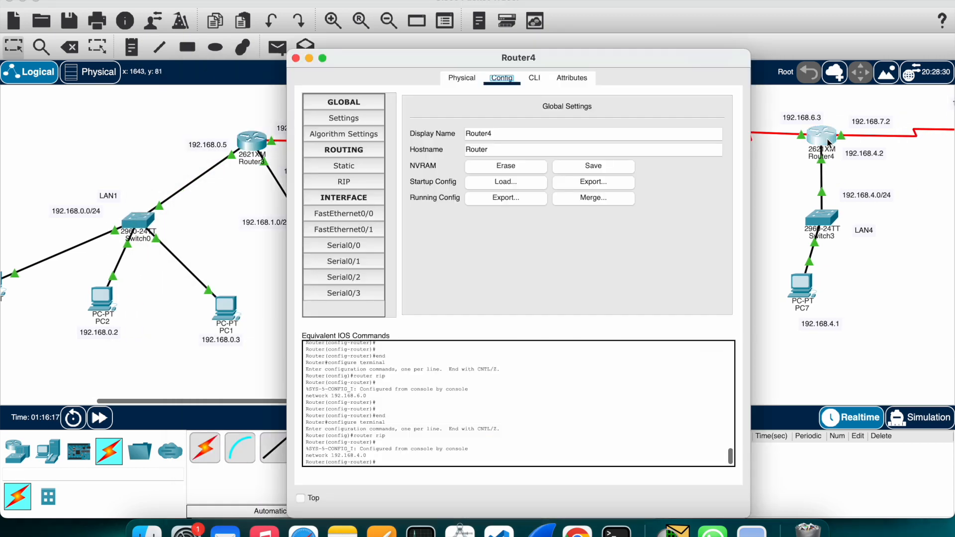
{"action": "left_click", "coordinate": [349, 182]}
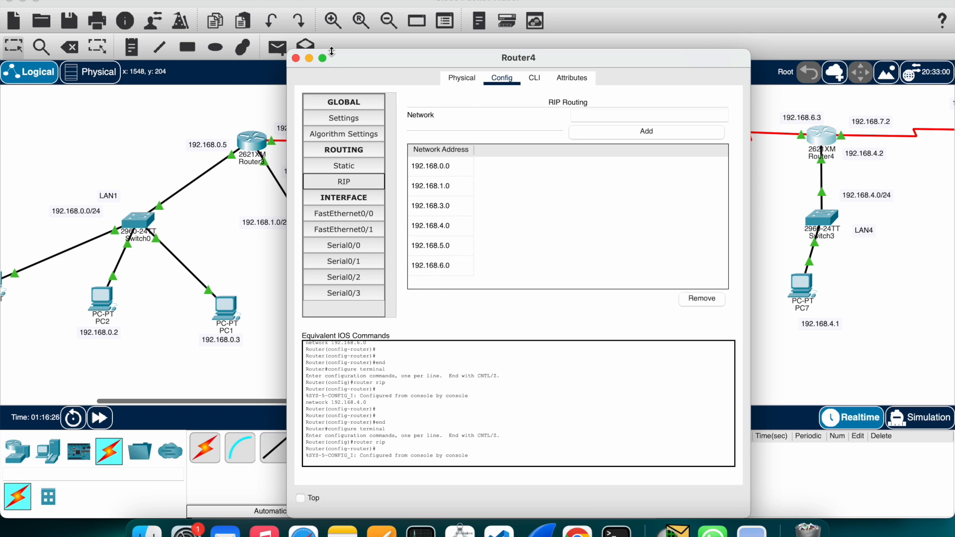
{"action": "left_click", "coordinate": [296, 58]}
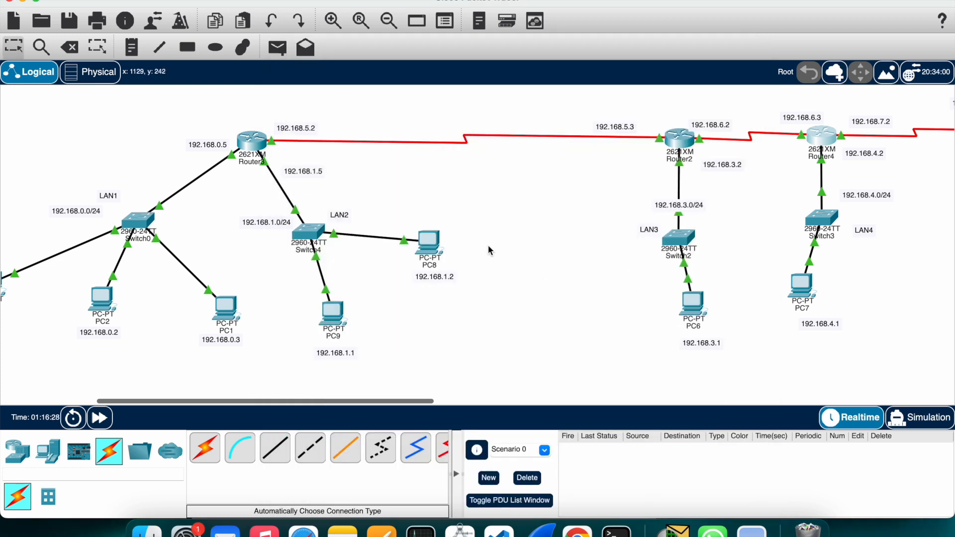
Step: Send simple PDUs from PC9 in LAN2 to PC6 in LAN3 and from PC8 in LAN2 to PC7 in LAN4
{"action": "left_click", "coordinate": [277, 47]}
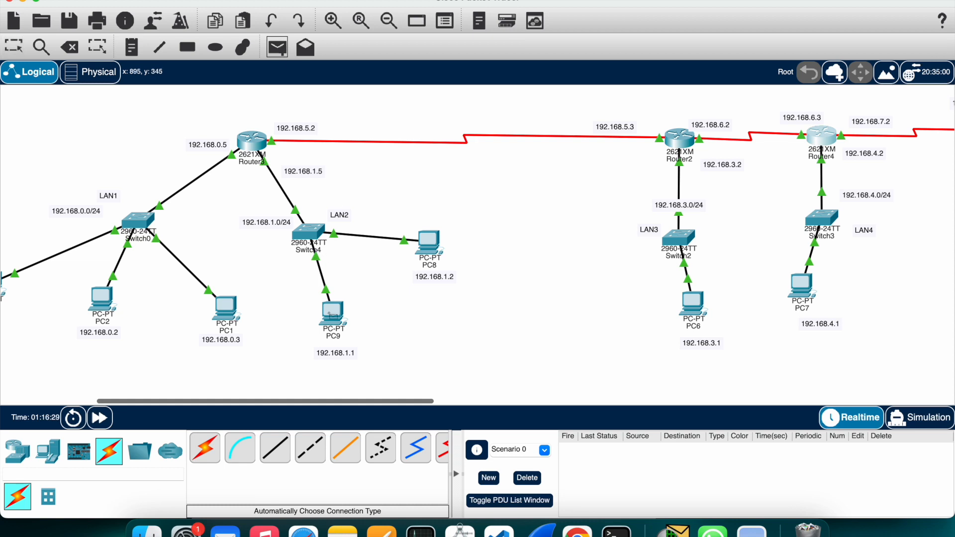
{"action": "left_click", "coordinate": [333, 315]}
{"action": "left_click", "coordinate": [700, 317]}
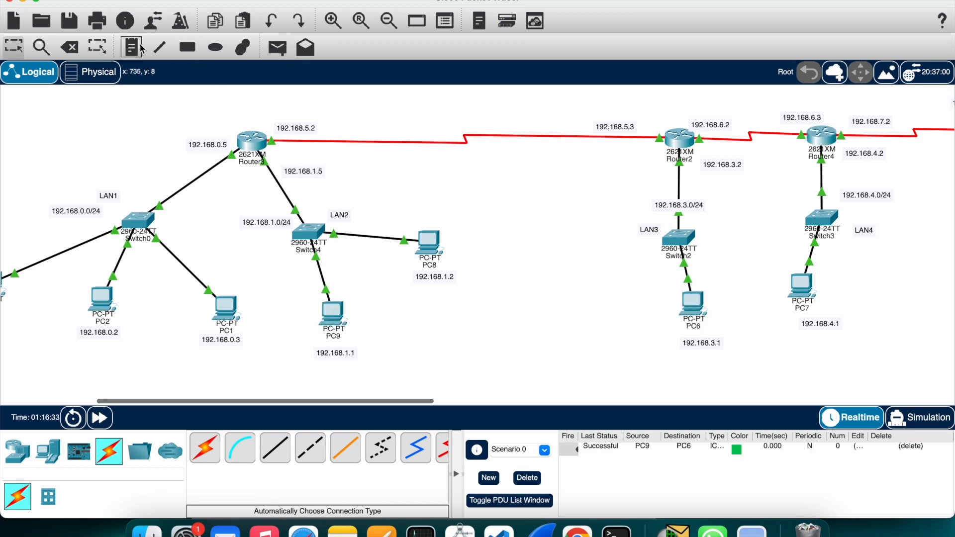
{"action": "left_click", "coordinate": [277, 47]}
{"action": "left_click", "coordinate": [429, 243]}
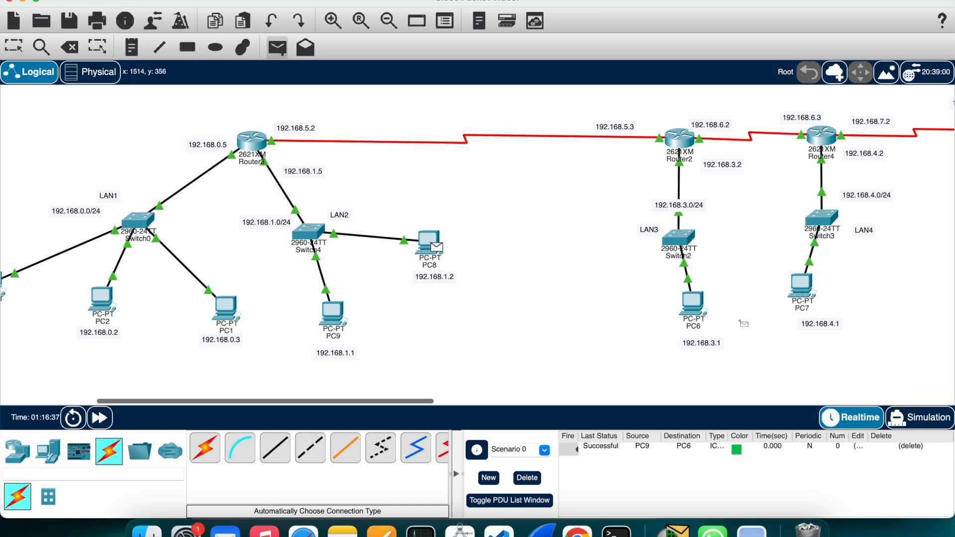
{"action": "left_click", "coordinate": [805, 296]}
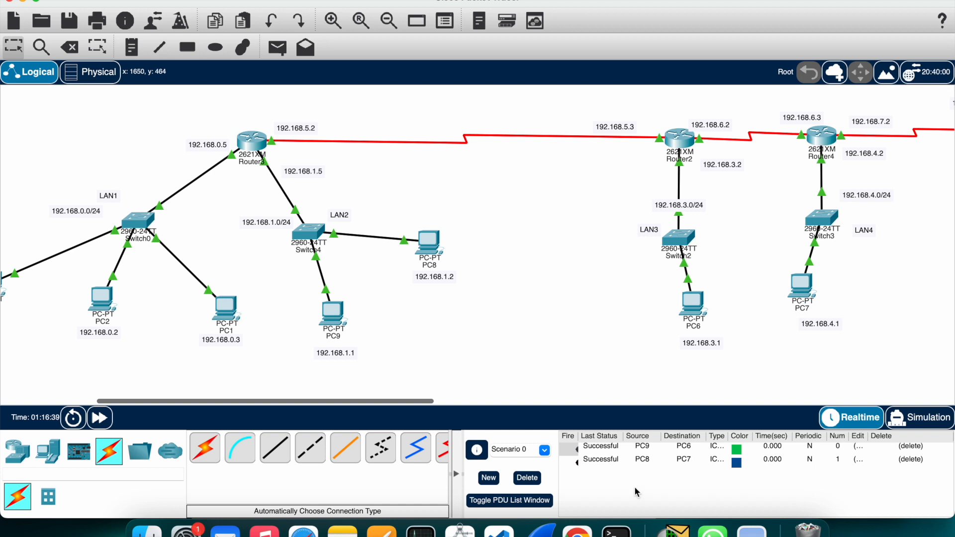
Step: Send a simple PDU from PC1 in LAN1 to PC6 in LAN3
{"action": "scroll", "coordinate": [520, 220], "scroll_direction": "left", "scroll_amount": 5}
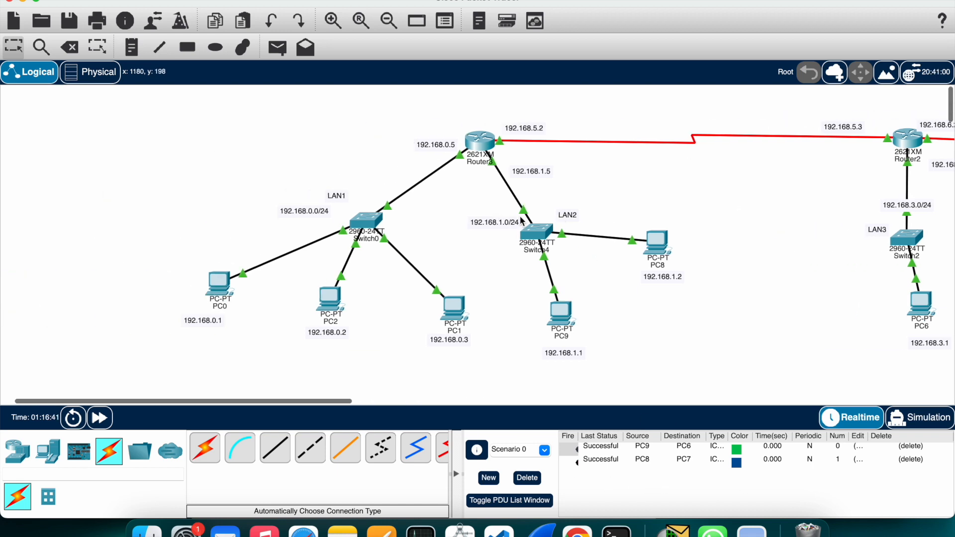
{"action": "left_click", "coordinate": [277, 47]}
{"action": "left_click", "coordinate": [332, 307]}
{"action": "left_click", "coordinate": [800, 306]}
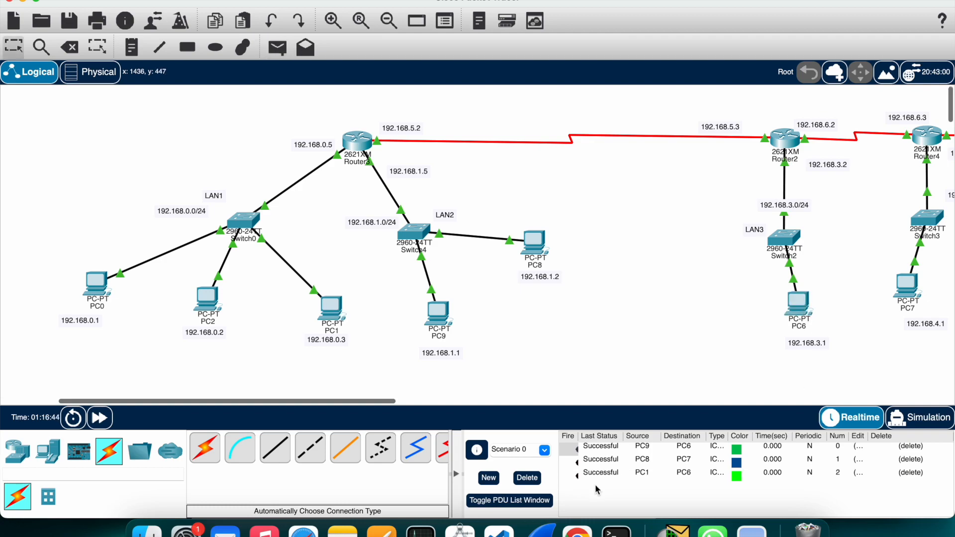